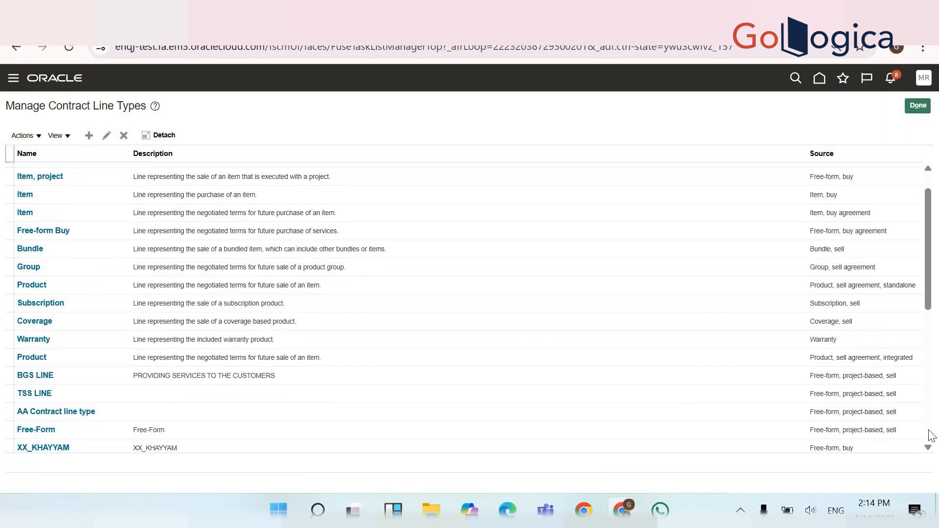
Start a new contract line type and name it GBS Contract Line
{"action": "scroll", "coordinate": [931, 436], "scroll_direction": "down", "scroll_amount": 5}
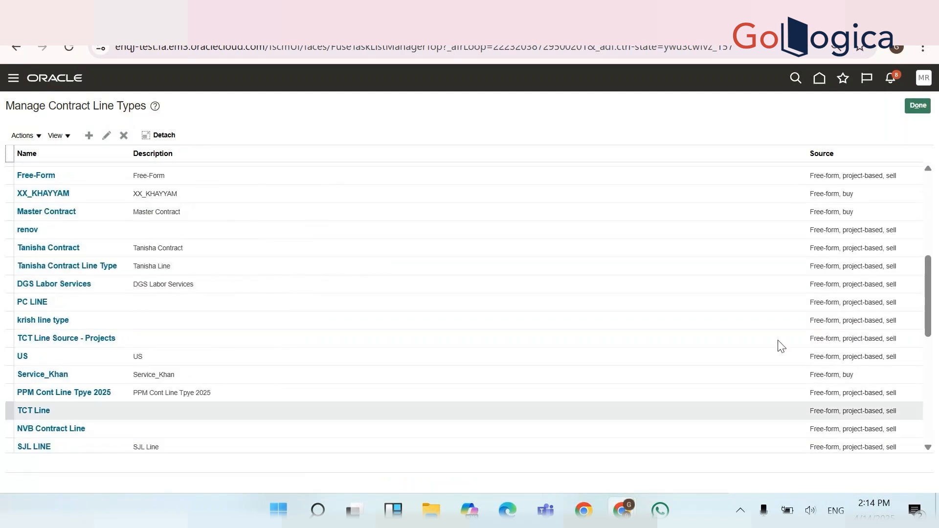
{"action": "left_click", "coordinate": [88, 136]}
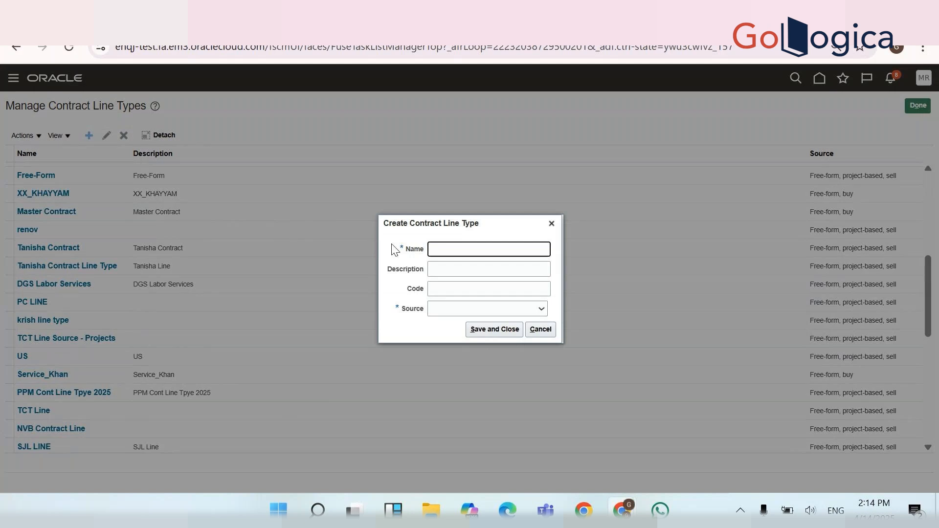
{"action": "type", "text": "GBS Contract Line"}
{"action": "key", "text": "ctrl+a"}
{"action": "key", "text": "ctrl+c"}
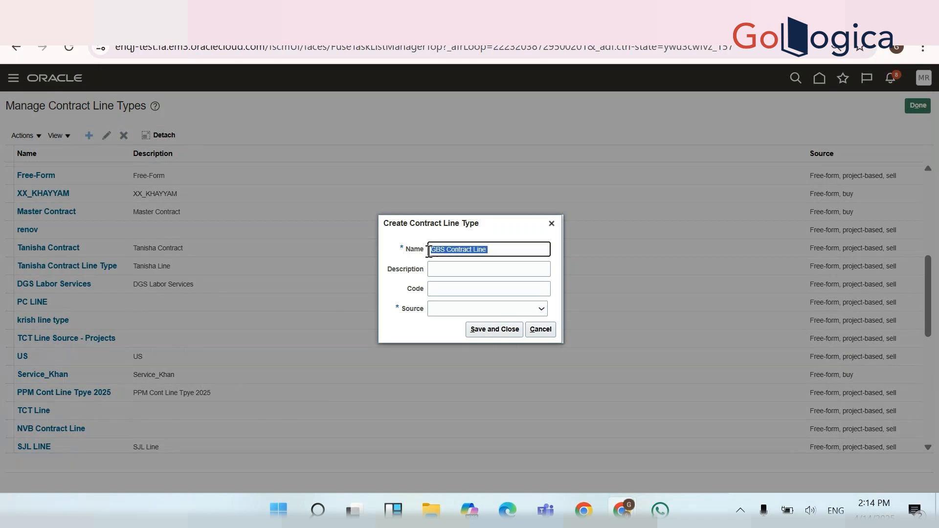
Fill in both the description and the code of the new line type with GBS Contract Line
{"action": "left_click", "coordinate": [483, 272]}
{"action": "key", "text": "ctrl+v"}
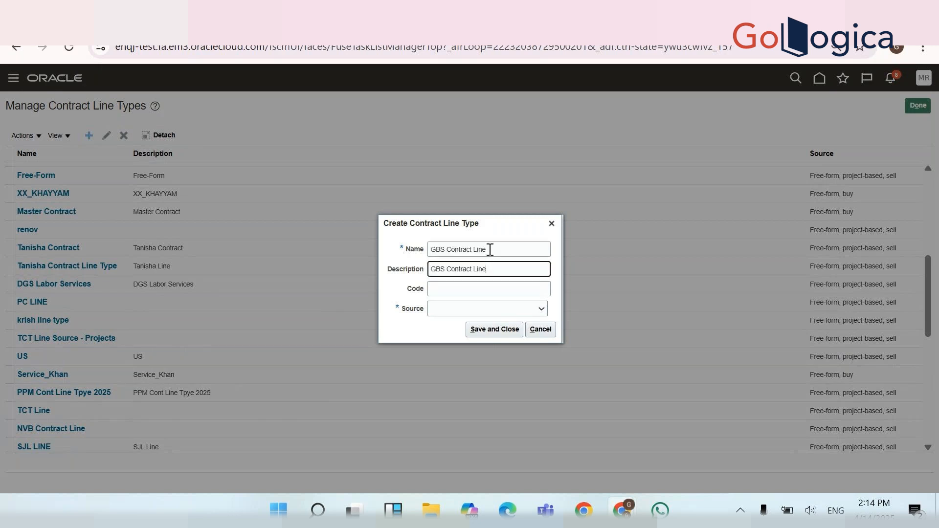
{"action": "left_click", "coordinate": [496, 249]}
{"action": "left_click", "coordinate": [470, 288]}
{"action": "key", "text": "ctrl+v"}
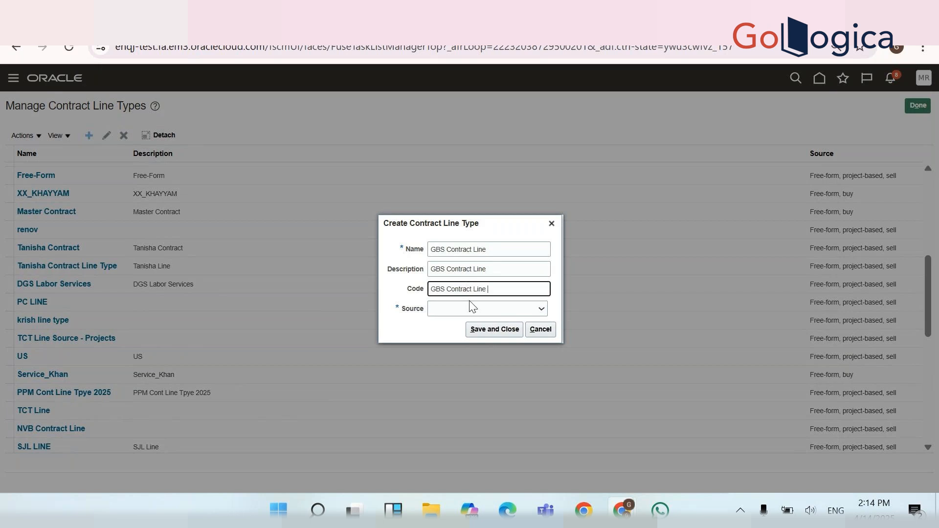
Set the line type's source to Free-form, project-based, sell, and save it
{"action": "left_click", "coordinate": [470, 309]}
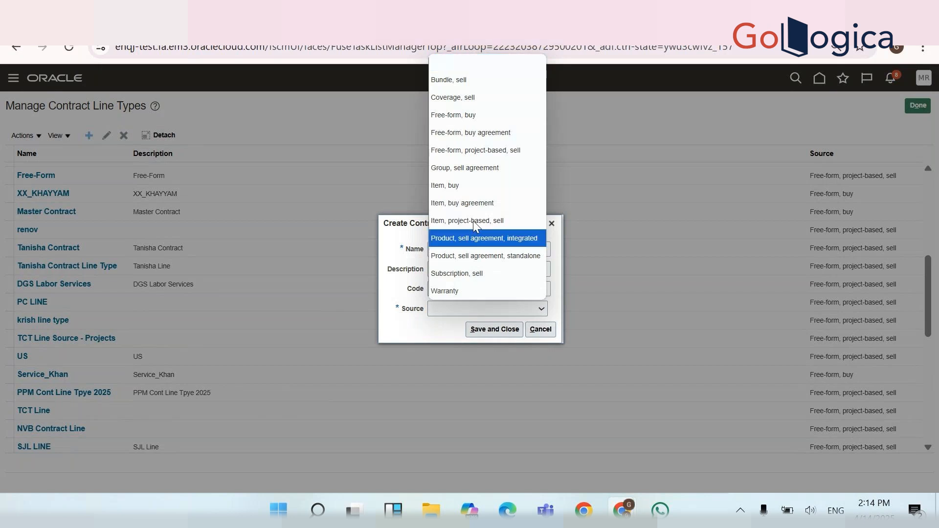
{"action": "left_click", "coordinate": [471, 155]}
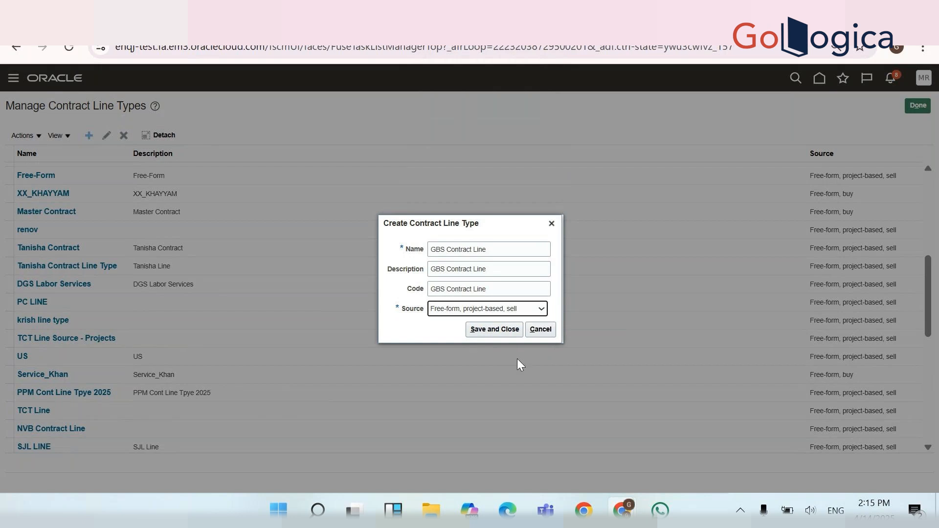
{"action": "left_click", "coordinate": [503, 334]}
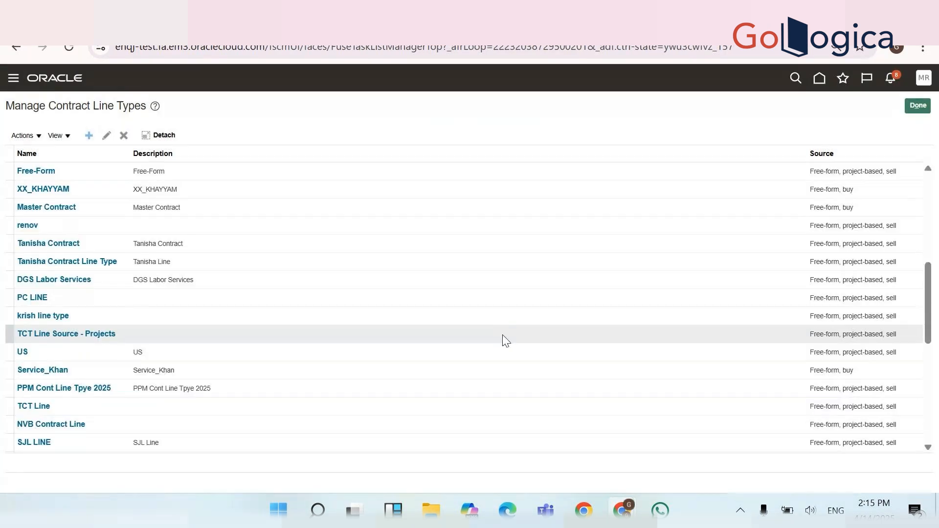
Finish with the contract line types list and open the Manage Contract Types task
{"action": "left_click", "coordinate": [929, 380]}
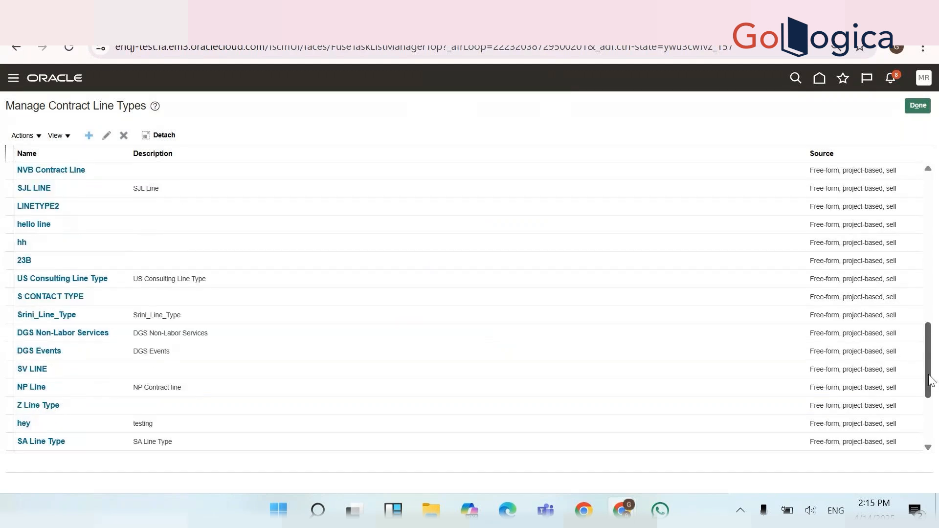
{"action": "left_click_drag", "start_coordinate": [929, 380], "coordinate": [932, 225]}
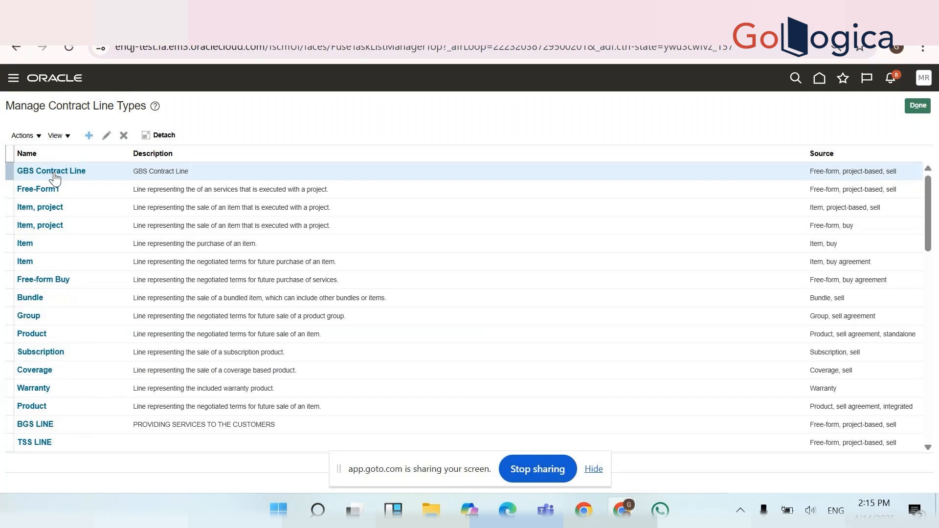
{"action": "left_click", "coordinate": [925, 108]}
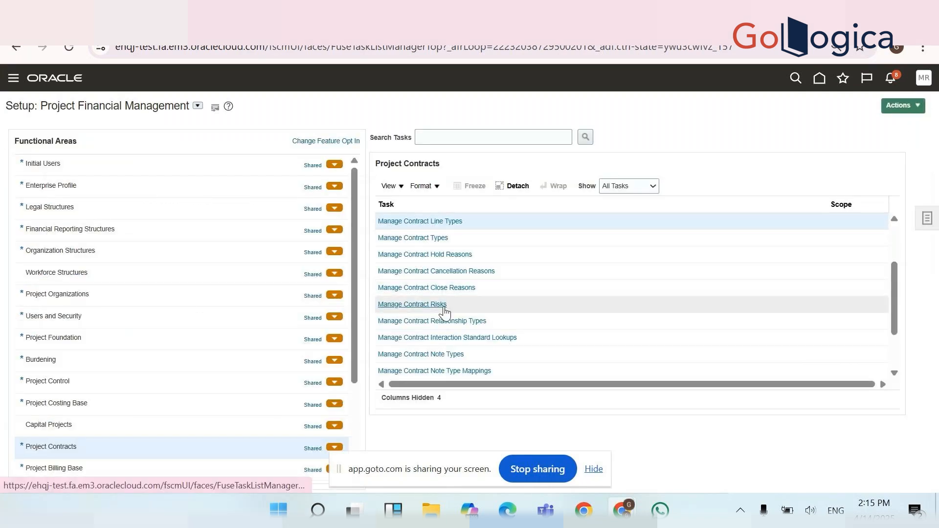
{"action": "left_click", "coordinate": [421, 239]}
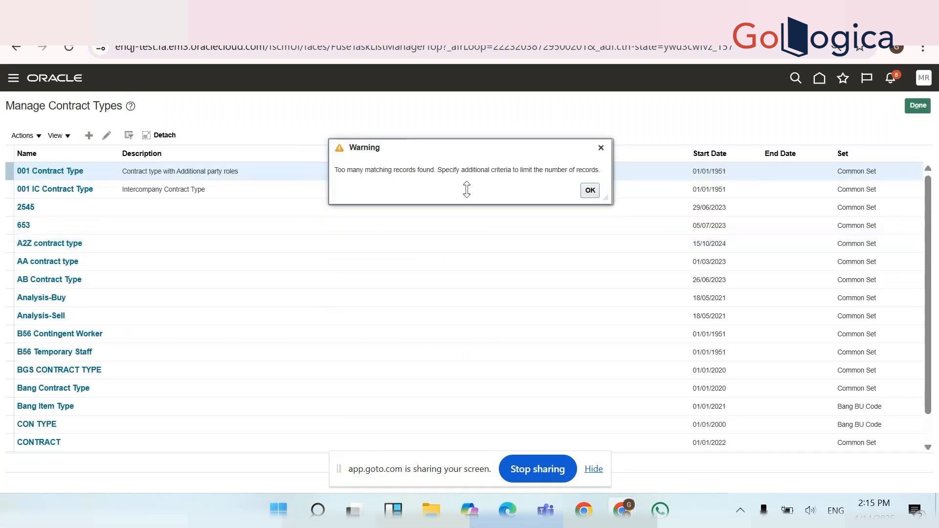
{"action": "left_click", "coordinate": [590, 191]}
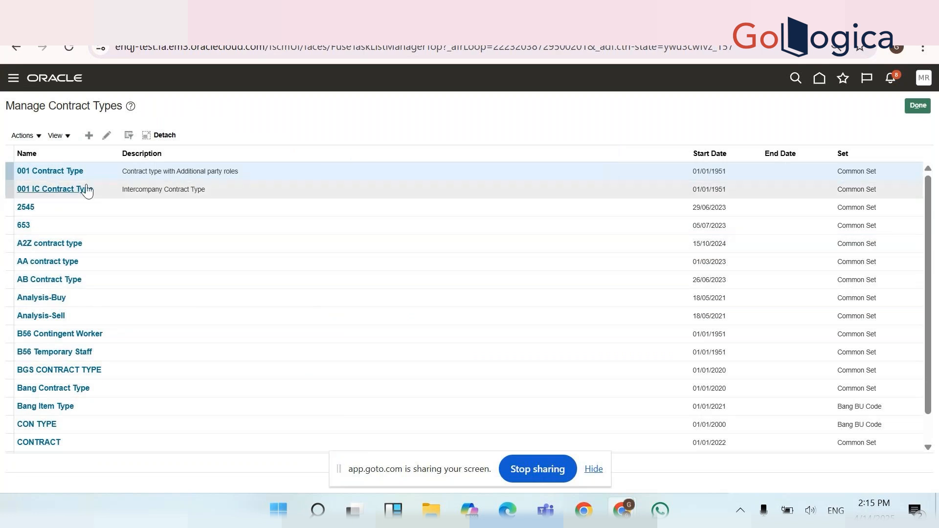
Start creating a contract type with the class Enterprise contract
{"action": "left_click", "coordinate": [89, 137]}
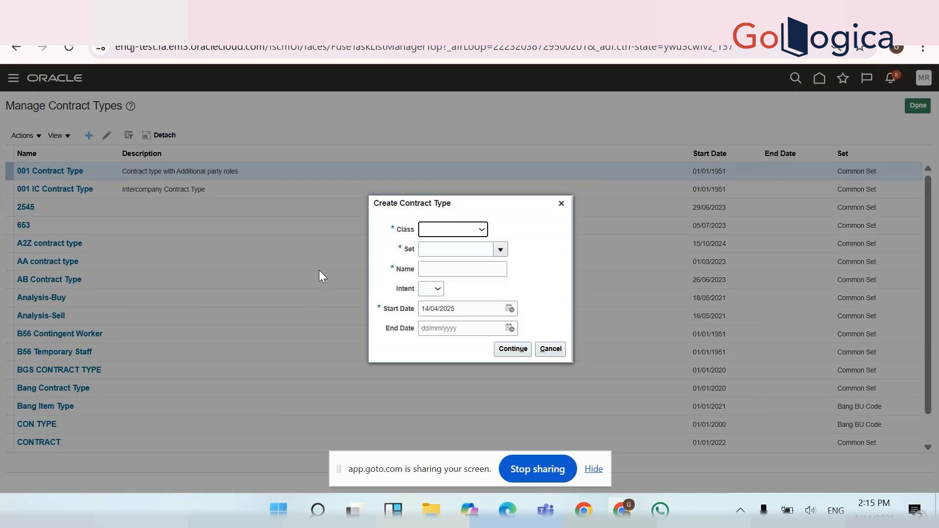
{"action": "left_click", "coordinate": [441, 232]}
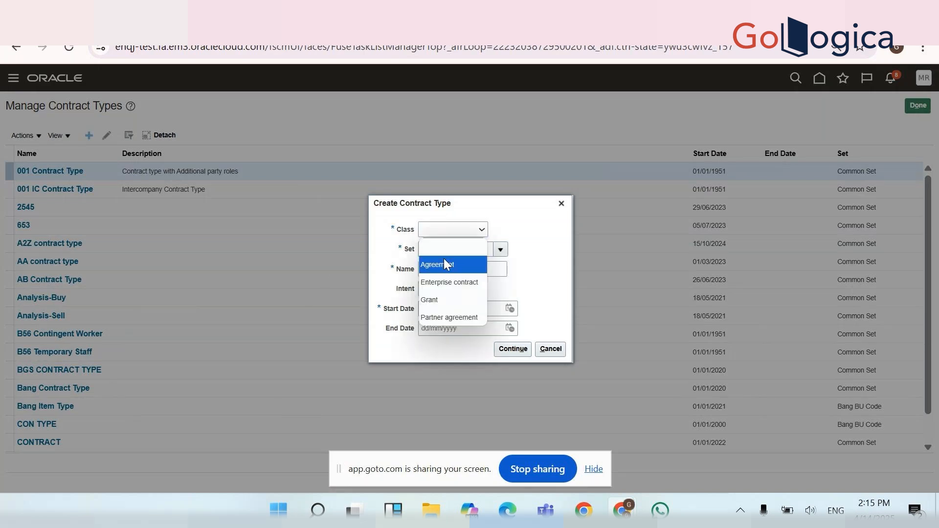
{"action": "left_click", "coordinate": [454, 282]}
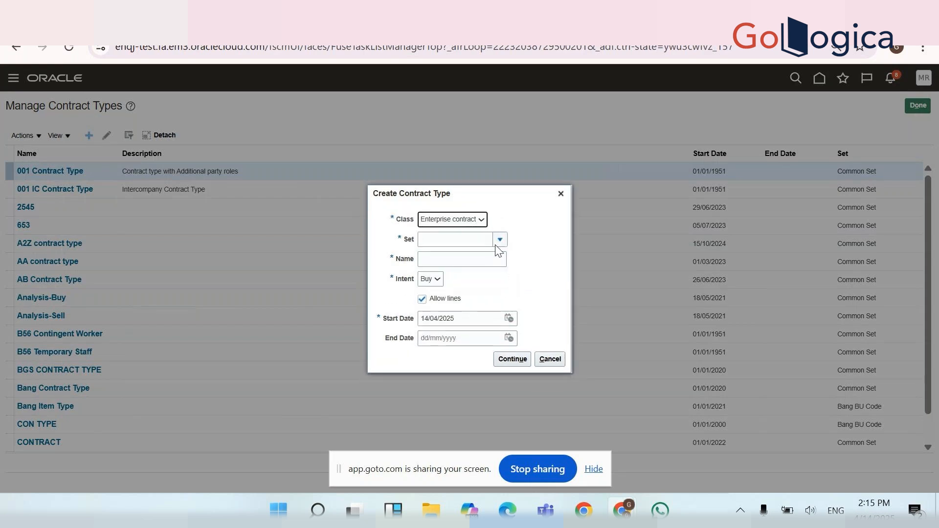
Search for reference data sets starting with "comm" and assign Common Set to the new contract type
{"action": "left_click", "coordinate": [480, 239]}
{"action": "type", "text": "com"}
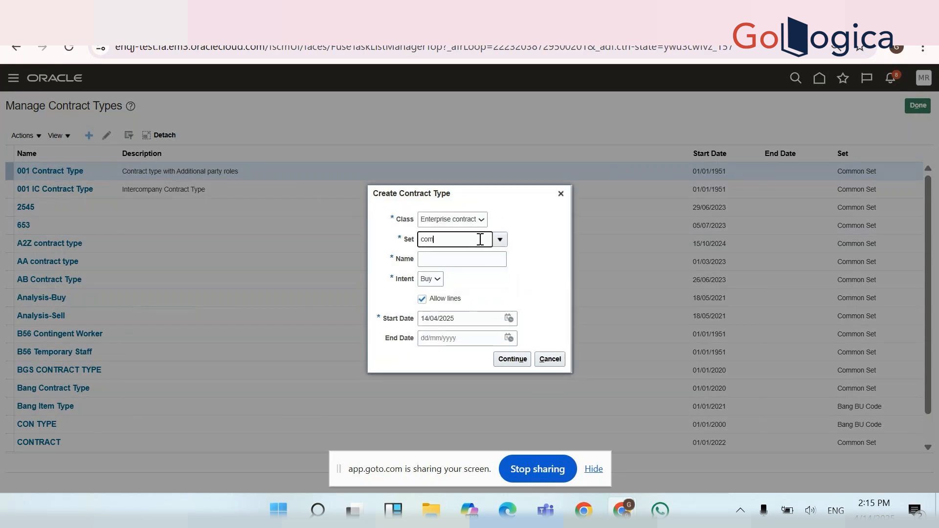
{"action": "type", "text": "m"}
{"action": "left_click", "coordinate": [454, 255]}
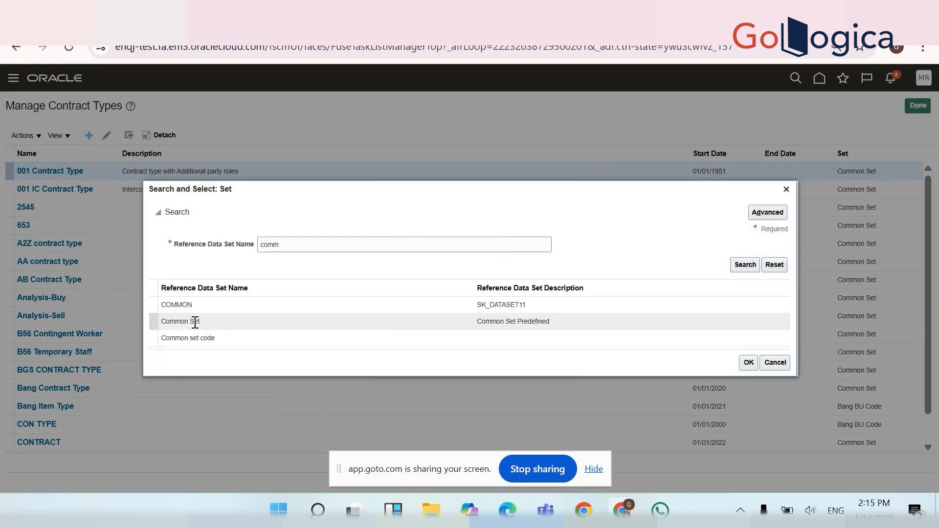
{"action": "left_click", "coordinate": [195, 323]}
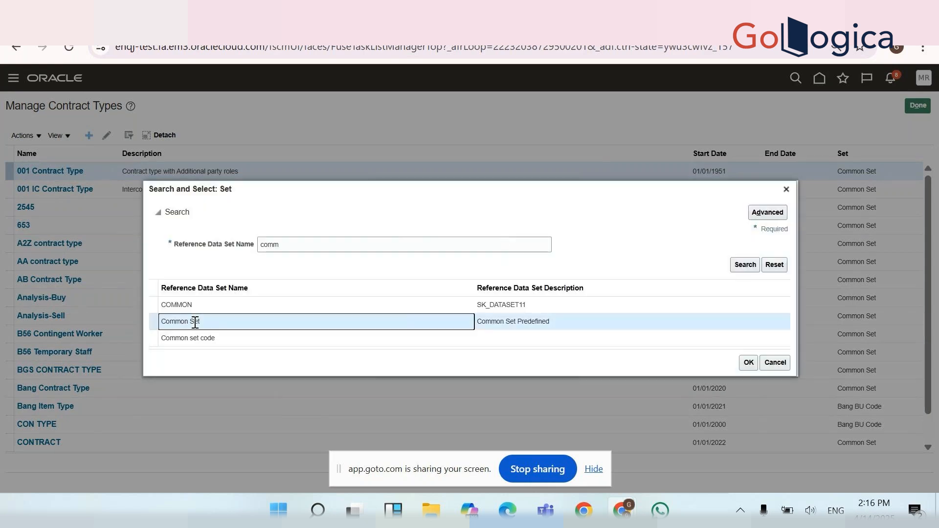
{"action": "left_click", "coordinate": [747, 363]}
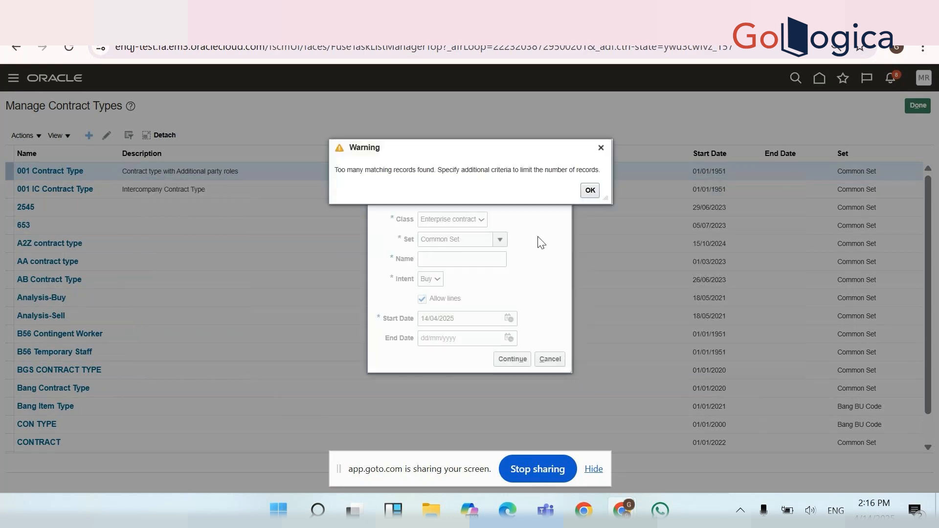
{"action": "left_click", "coordinate": [594, 190]}
Name the new contract type GBS Contract
{"action": "left_click", "coordinate": [499, 261]}
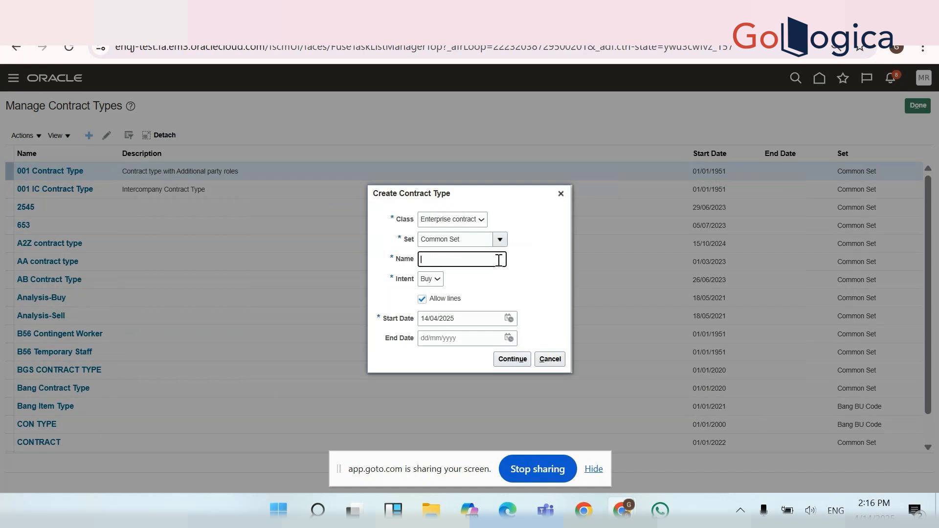
{"action": "key", "text": "ctrl+v"}
{"action": "key", "text": "BackSpace"}
{"action": "key", "text": "BackSpace"}
{"action": "key", "text": "BackSpace"}
{"action": "key", "text": "BackSpace"}
{"action": "key", "text": "BackSpace"}
{"action": "key", "text": "ctrl+shift+Left"}
{"action": "key", "text": "ctrl+shift+Left"}
Set the contract type's intent to Sell
{"action": "left_click", "coordinate": [438, 280]}
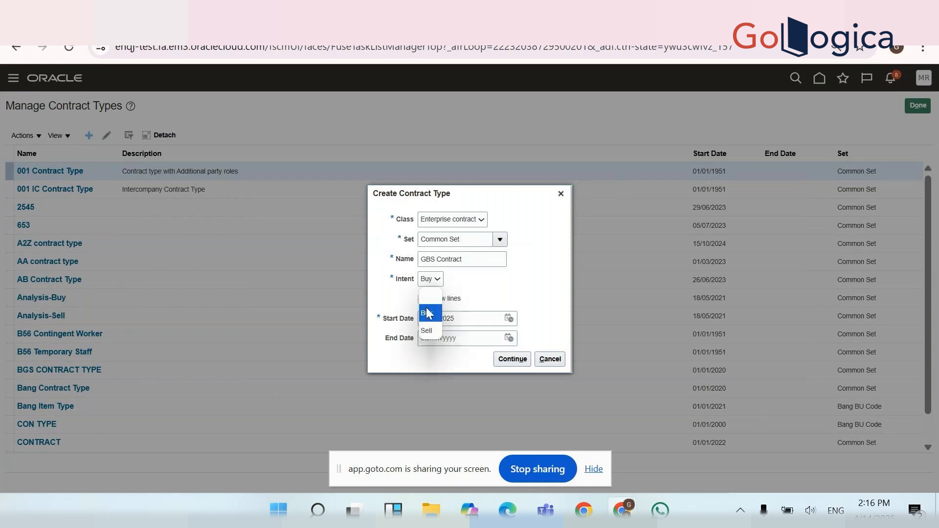
{"action": "left_click", "coordinate": [426, 331]}
{"action": "left_click", "coordinate": [424, 299]}
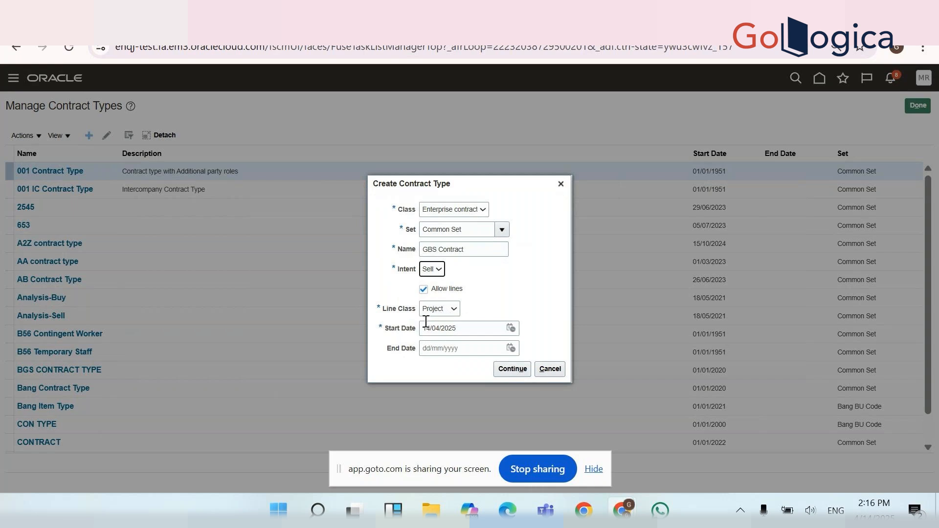
Set the contract type's start date to 01/01/2000 and continue to its detail page
{"action": "triple_click", "coordinate": [446, 329]}
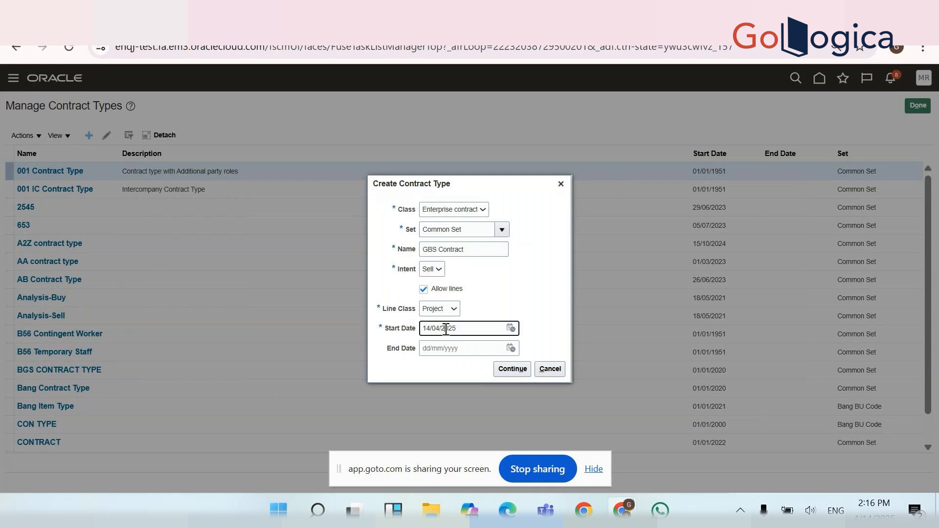
{"action": "type", "text": "01/0"}
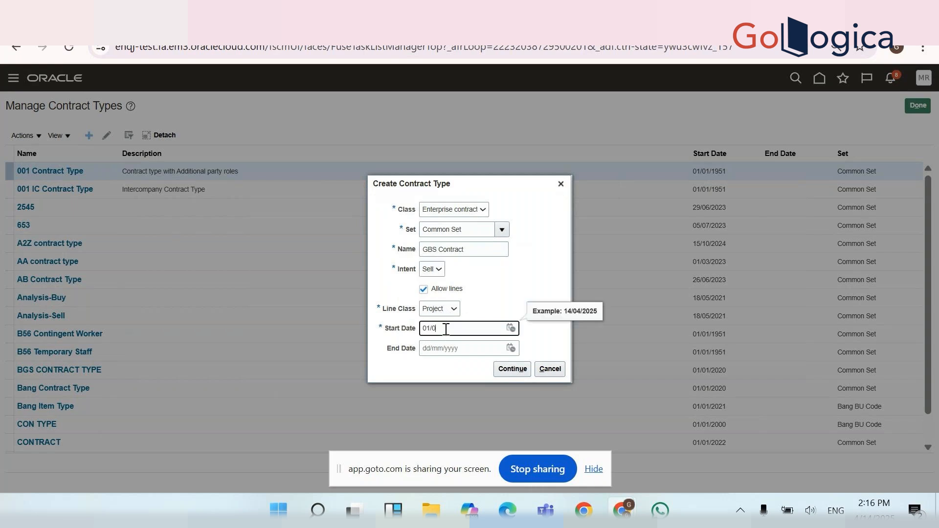
{"action": "type", "text": "1/2000"}
{"action": "key", "text": "Tab"}
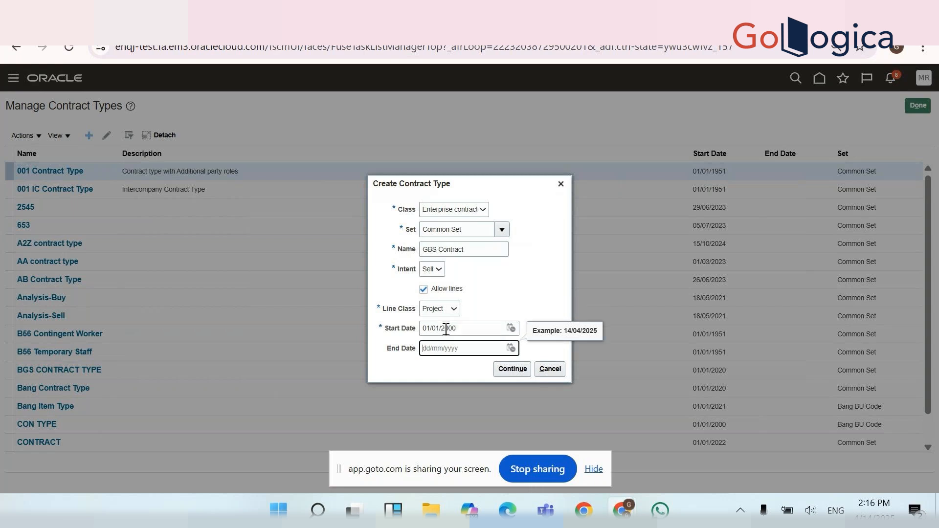
{"action": "left_click", "coordinate": [506, 372]}
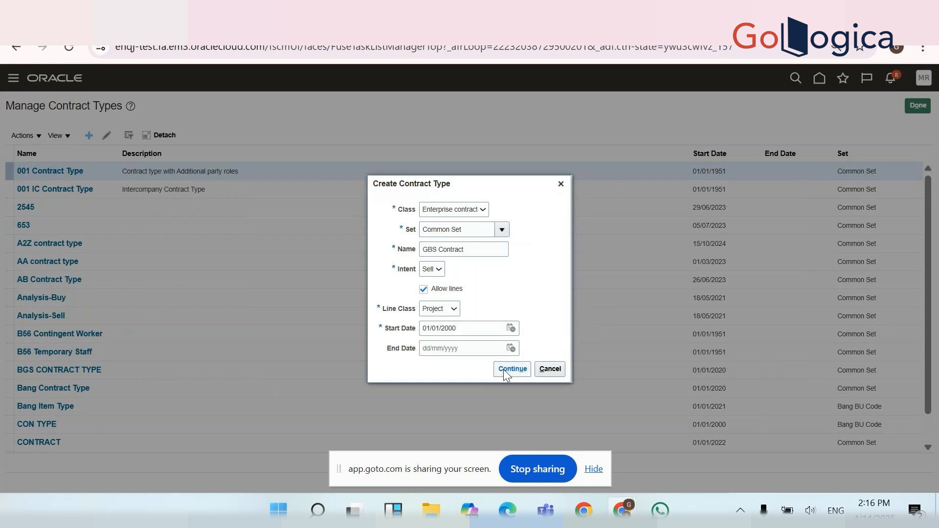
{"action": "left_click", "coordinate": [506, 372]}
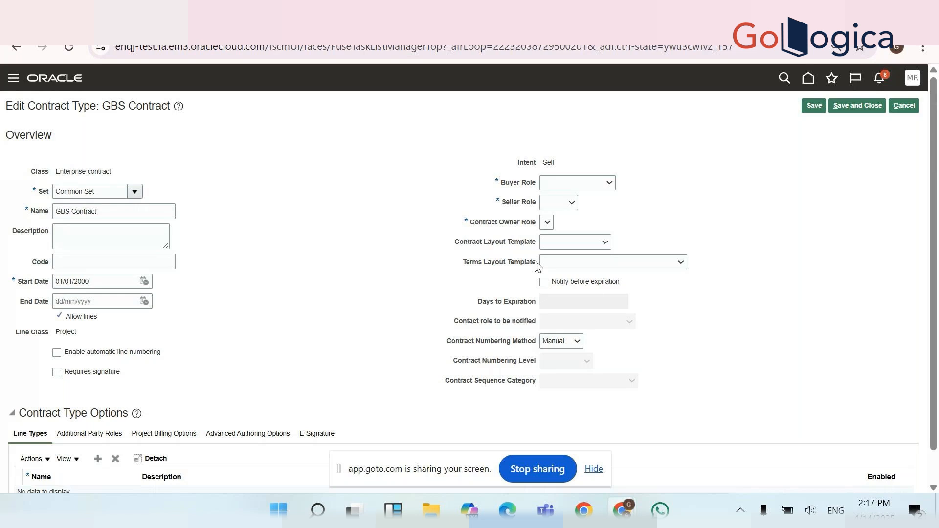
Copy the contract type name GBS Contract into the description
{"action": "double_click", "coordinate": [112, 211]}
{"action": "key", "text": "ctrl+a"}
{"action": "key", "text": "ctrl+c"}
{"action": "left_click", "coordinate": [112, 236]}
{"action": "key", "text": "ctrl+v"}
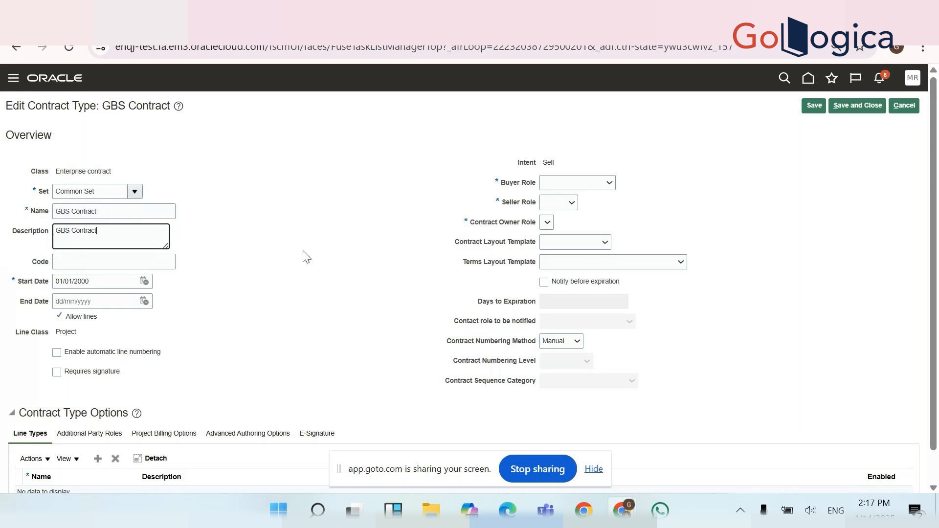
Dismiss the screen-sharing bar and the chat notification, and enable automatic line numbering for the contract type
{"action": "left_click", "coordinate": [597, 471]}
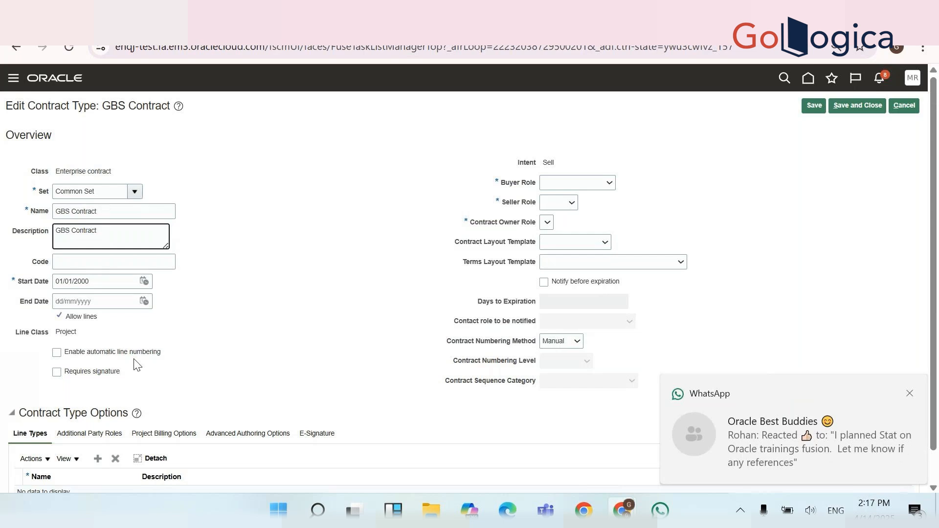
{"action": "left_click", "coordinate": [910, 395]}
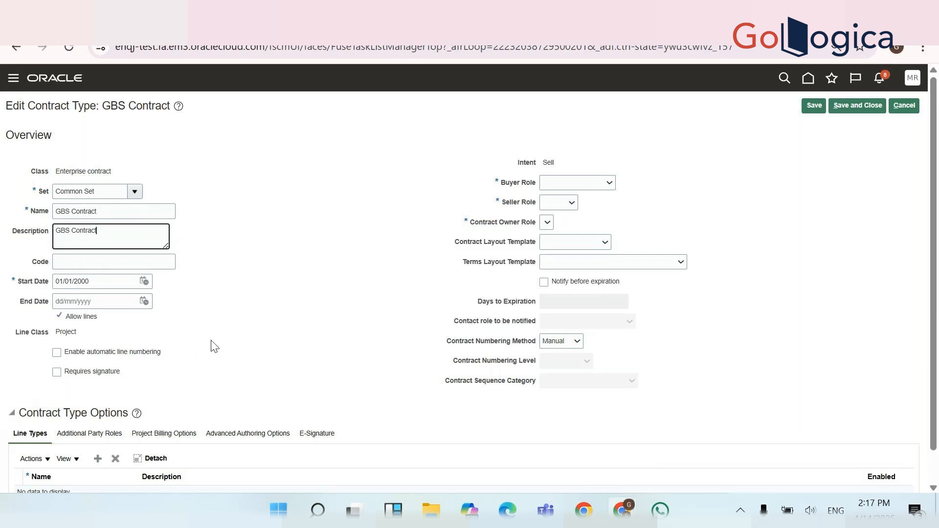
{"action": "left_click", "coordinate": [57, 355]}
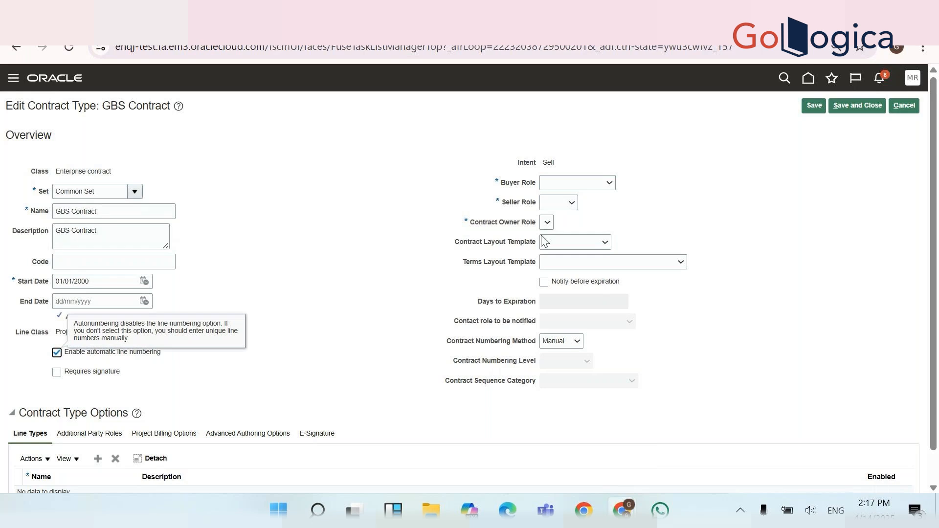
Set the buyer role to Customer and the seller role to Supplier
{"action": "left_click", "coordinate": [580, 184]}
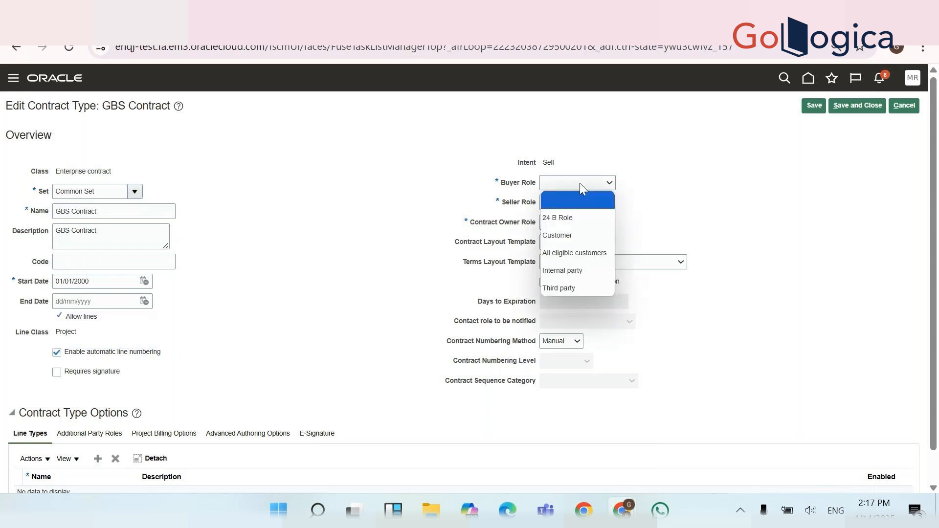
{"action": "left_click", "coordinate": [567, 236]}
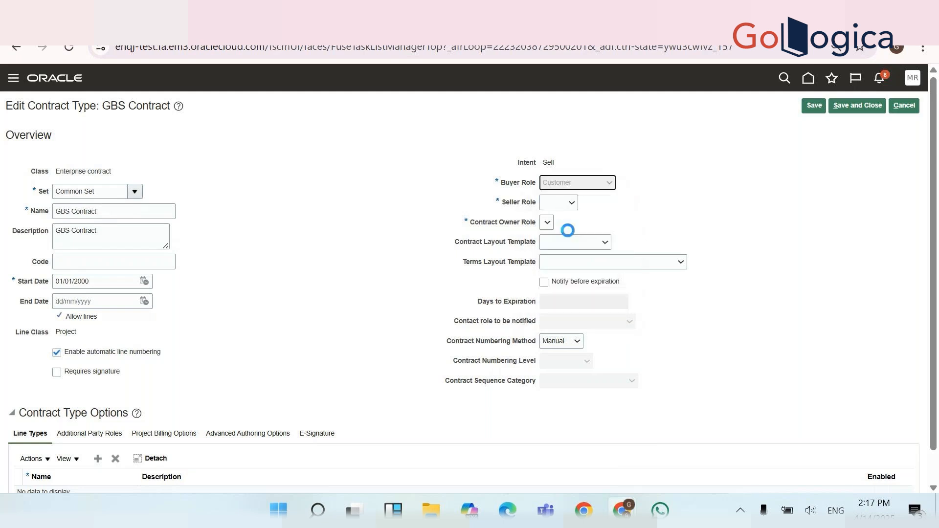
{"action": "left_click", "coordinate": [571, 204]}
{"action": "left_click", "coordinate": [566, 239]}
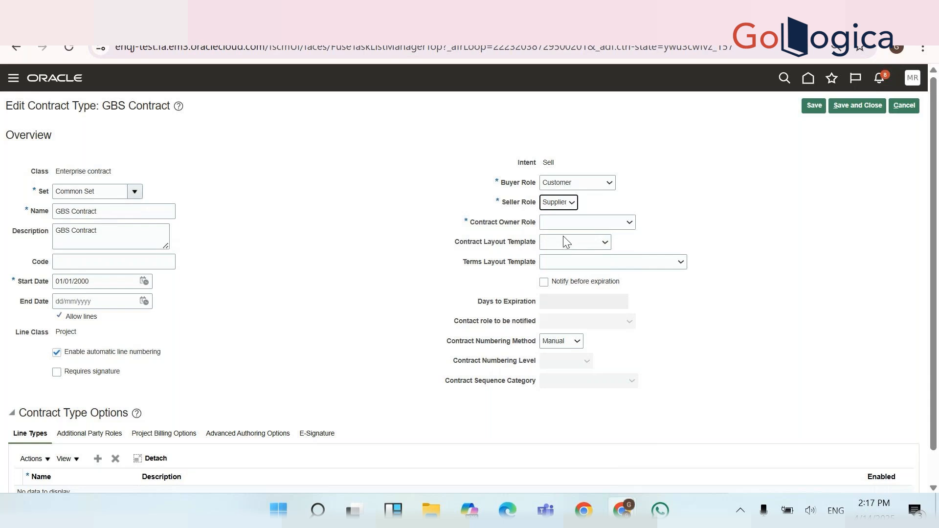
Set the contract owner role to Contract administrator, and use CustomerContract and ContractTermsTemplate as the contract and terms layout templates
{"action": "left_click", "coordinate": [565, 226]}
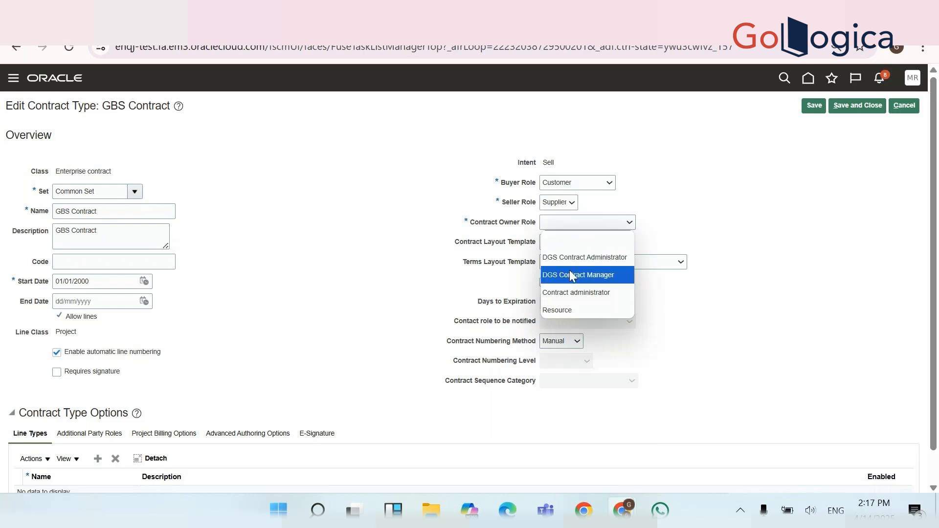
{"action": "left_click", "coordinate": [573, 296]}
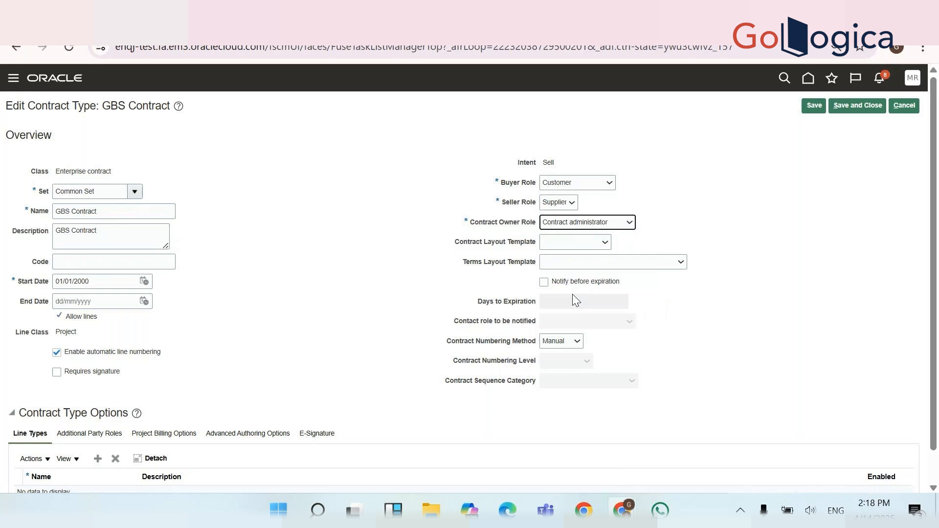
{"action": "left_click", "coordinate": [586, 243]}
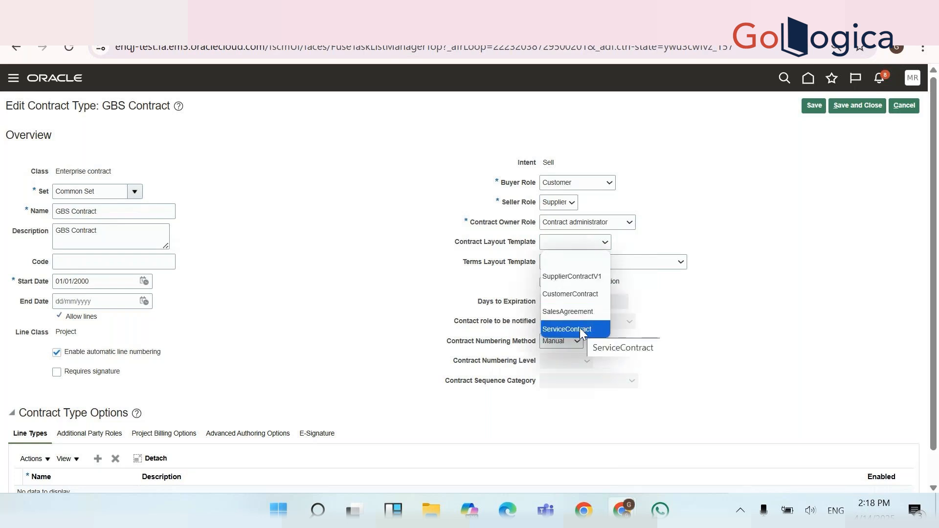
{"action": "left_click", "coordinate": [578, 297]}
{"action": "left_click", "coordinate": [656, 260]}
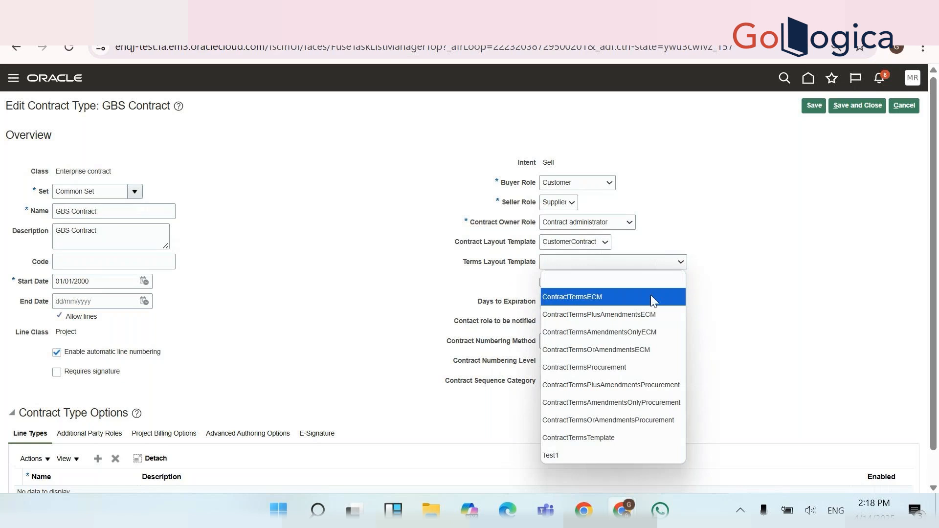
{"action": "left_click", "coordinate": [609, 438]}
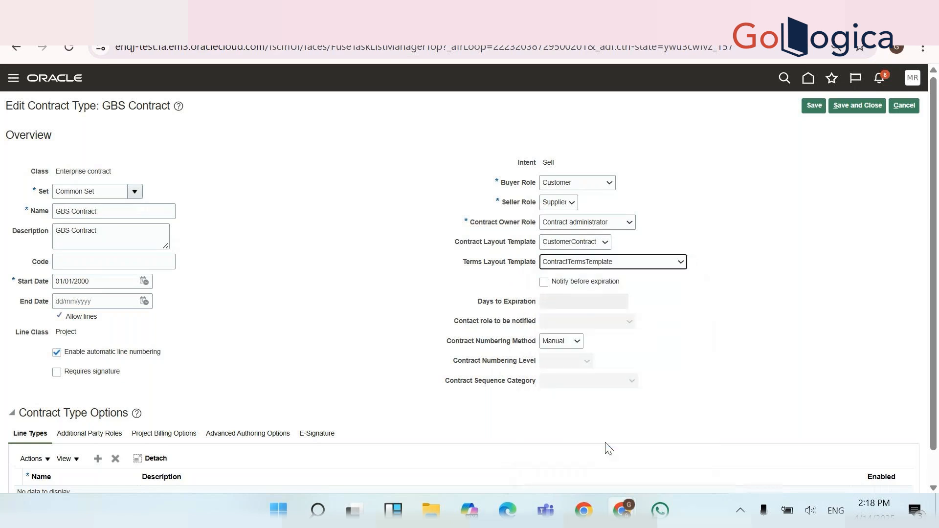
Enable notification before expiration, set to 7 days, with Contract administrator as the contact role to be notified
{"action": "left_click", "coordinate": [544, 282]}
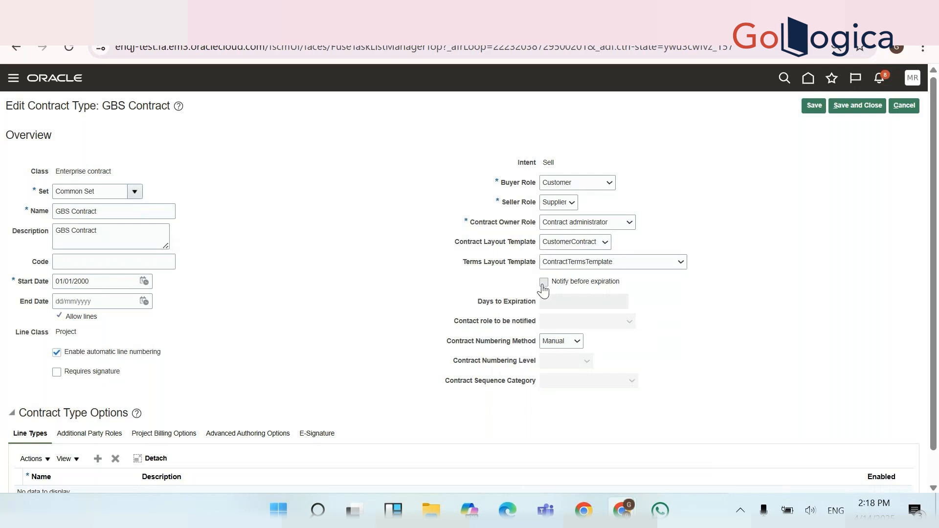
{"action": "left_click", "coordinate": [580, 301]}
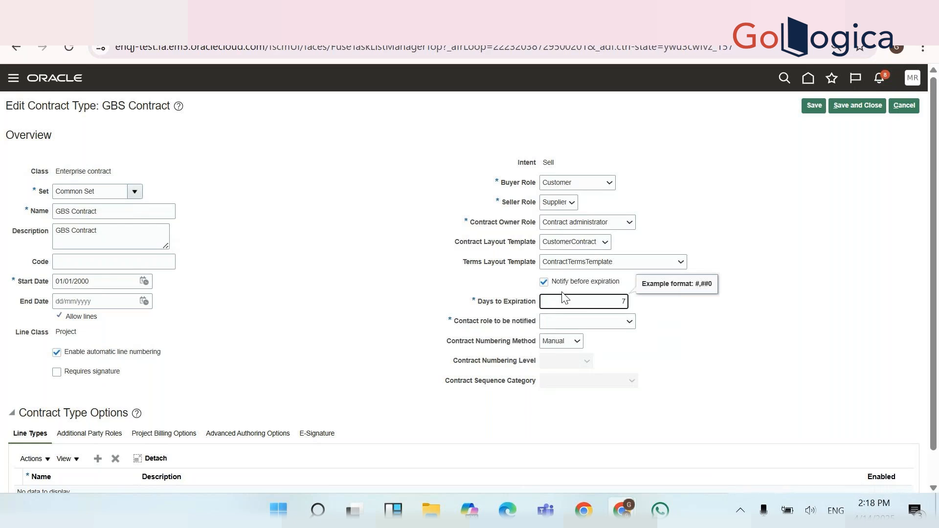
{"action": "left_click", "coordinate": [563, 322]}
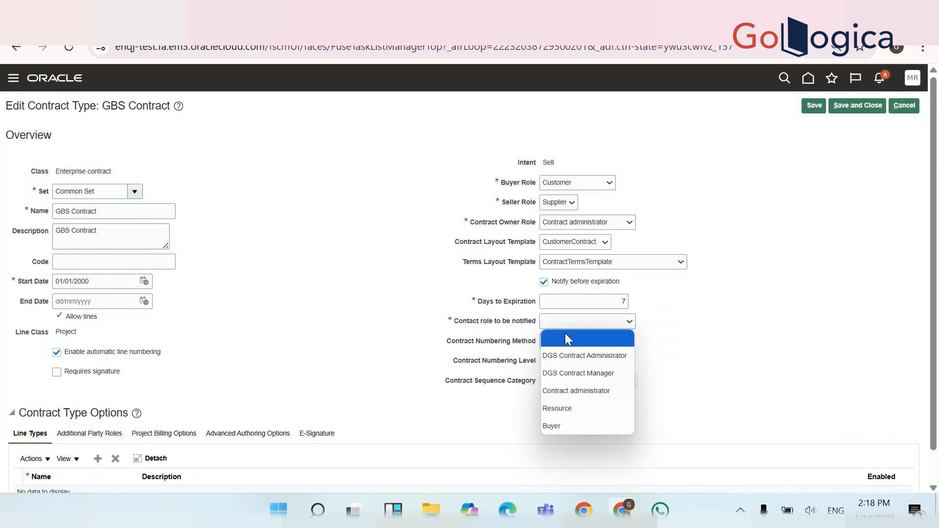
{"action": "left_click", "coordinate": [572, 390]}
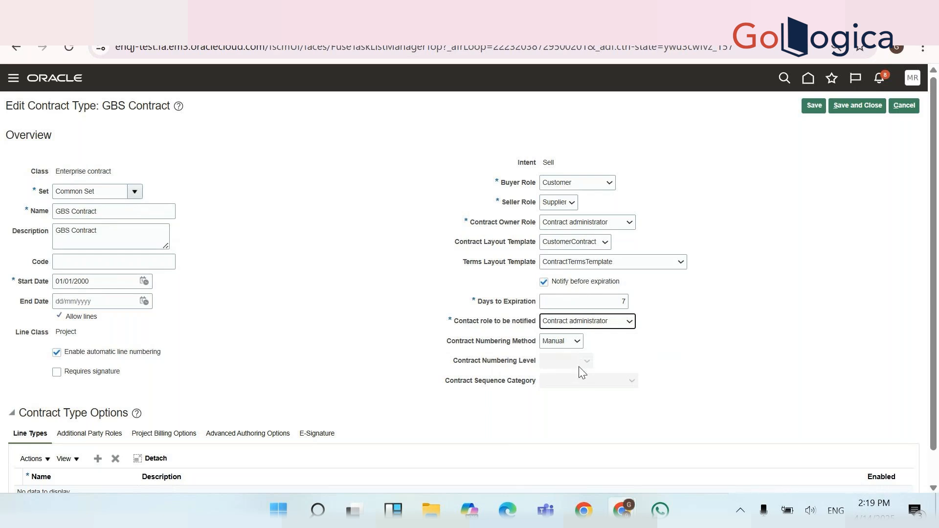
Dismiss the chat notification and set the contract numbering method to Automatic
{"action": "left_click", "coordinate": [562, 346]}
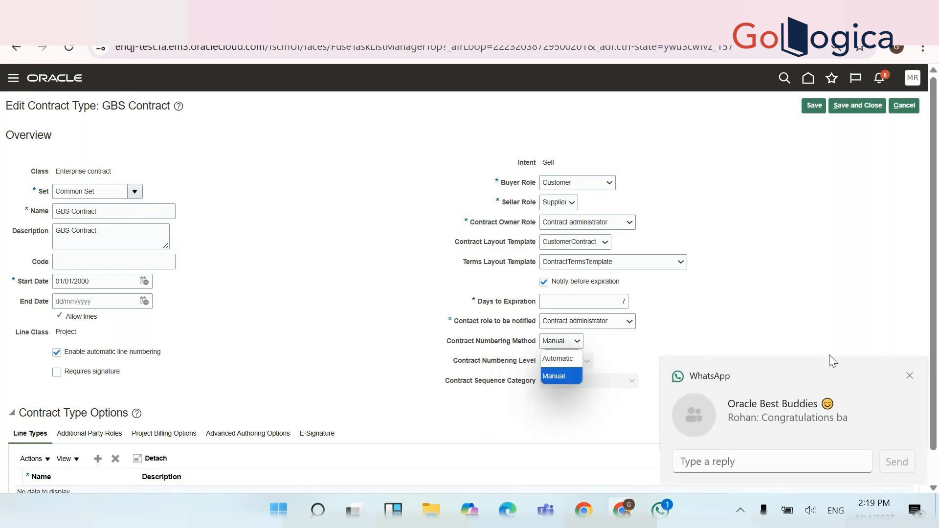
{"action": "left_click", "coordinate": [911, 374]}
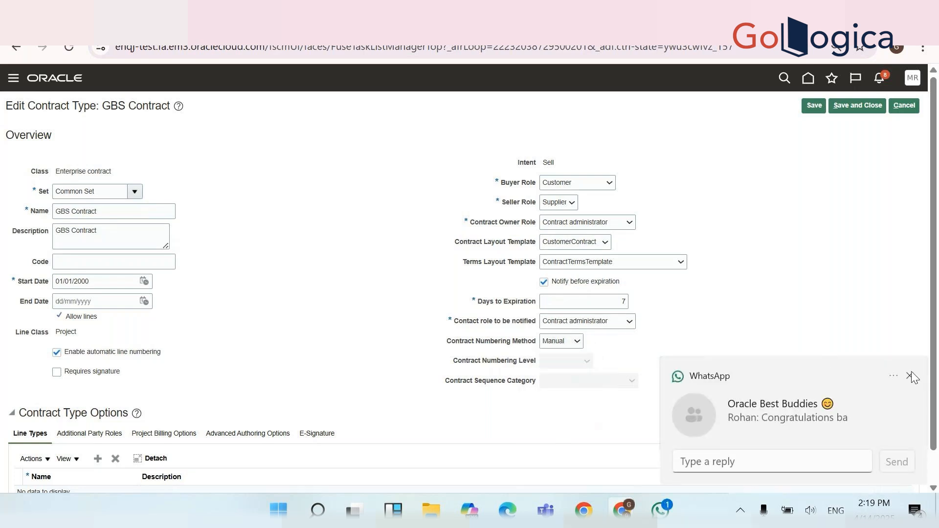
{"action": "left_click", "coordinate": [579, 346]}
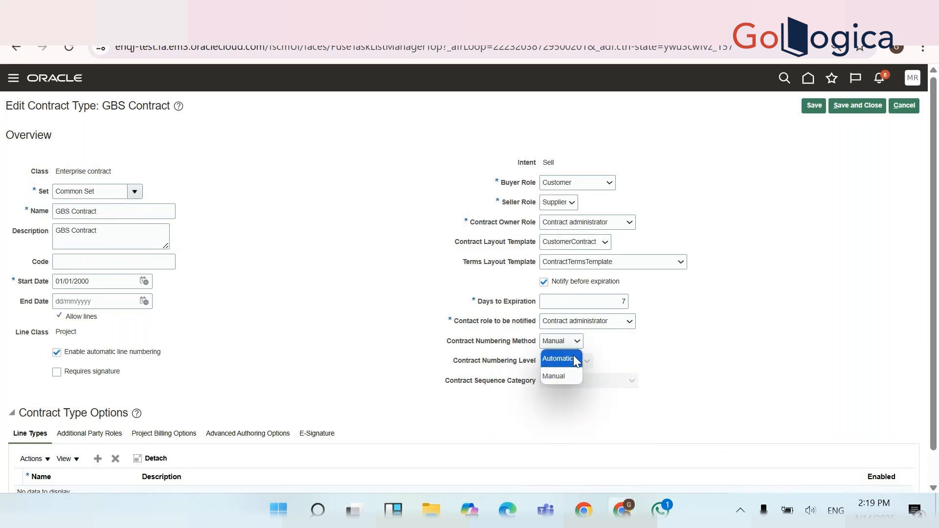
{"action": "left_click", "coordinate": [573, 357]}
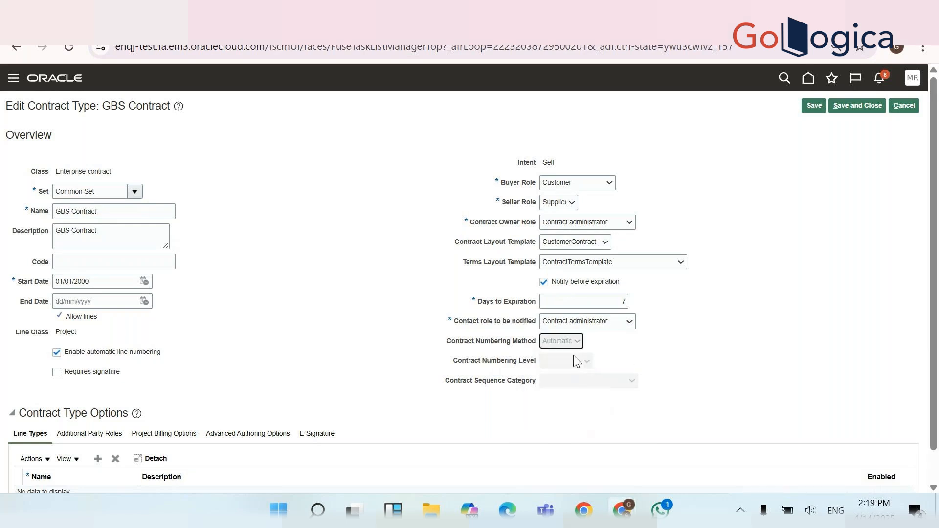
Set the contract numbering level to Business unit and the contract sequence category to Contracts Renewal Category
{"action": "left_click", "coordinate": [575, 362]}
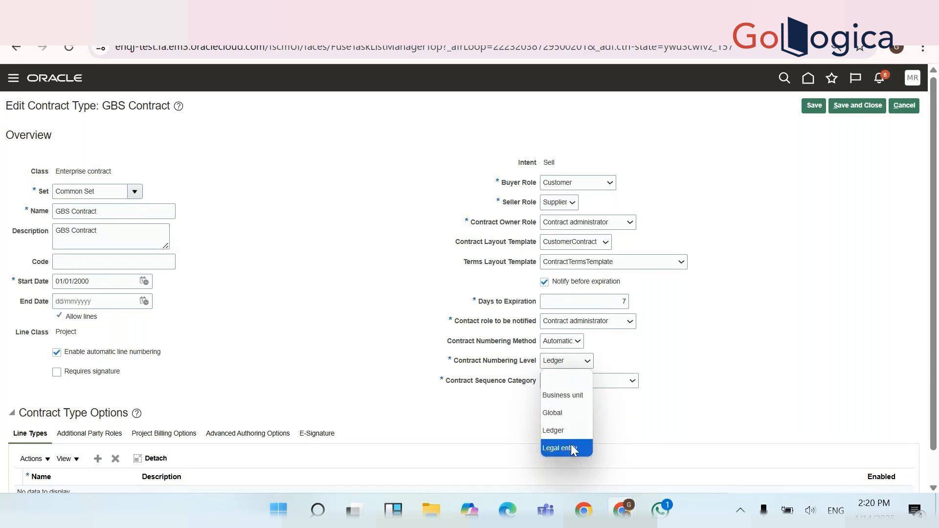
{"action": "left_click", "coordinate": [568, 397]}
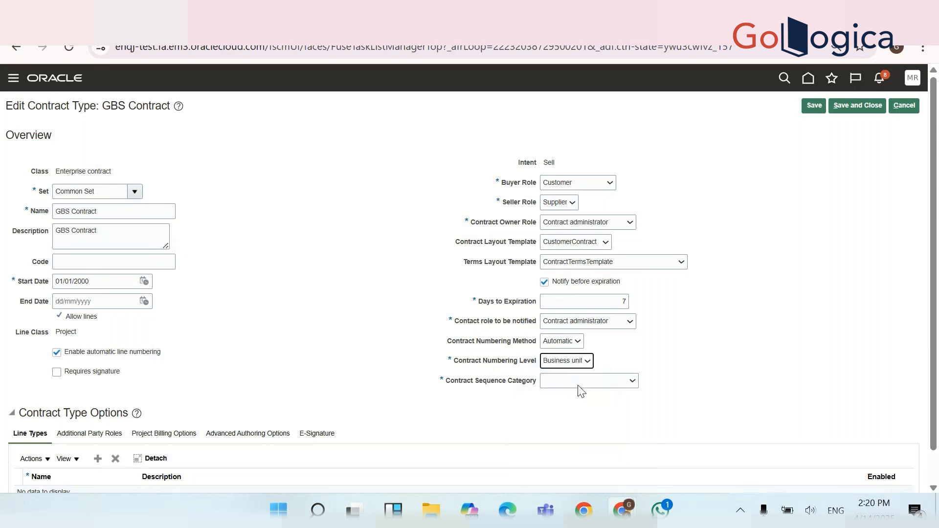
{"action": "left_click", "coordinate": [579, 386]}
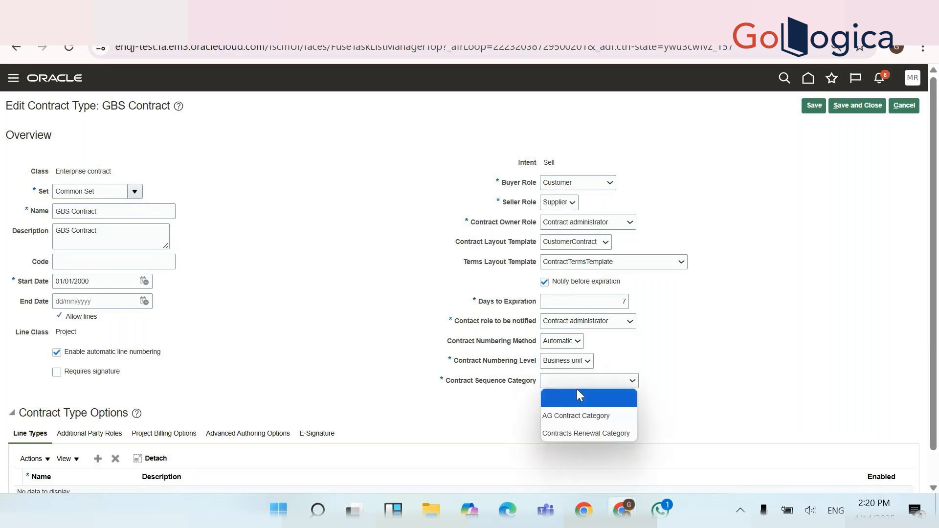
{"action": "left_click", "coordinate": [729, 358]}
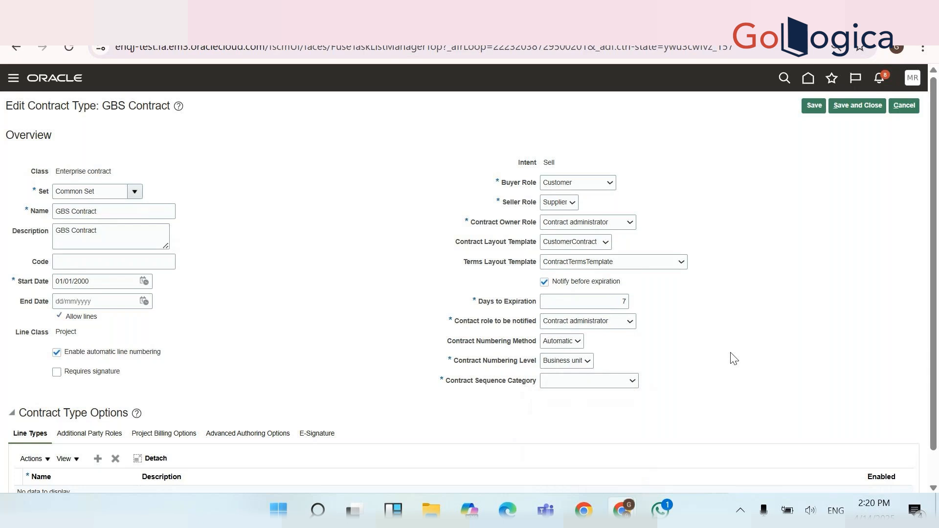
{"action": "left_click", "coordinate": [595, 384]}
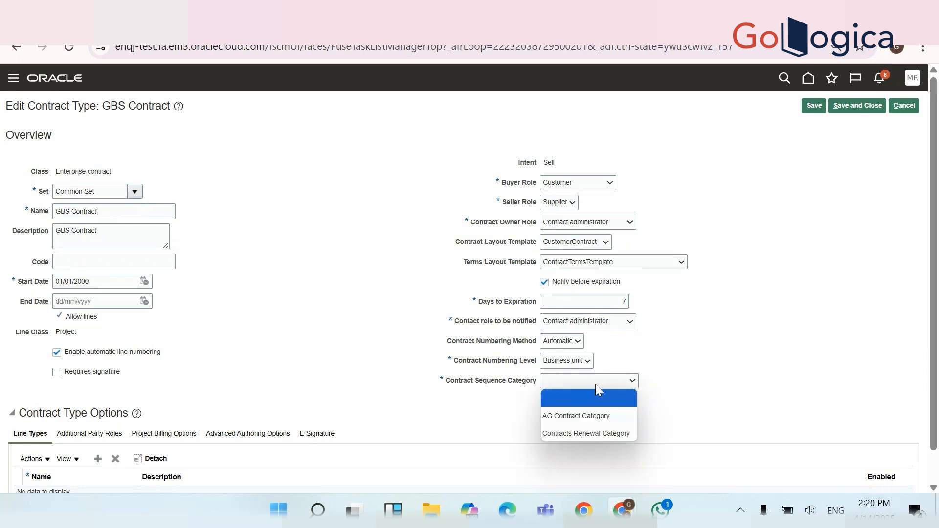
{"action": "left_click", "coordinate": [590, 433]}
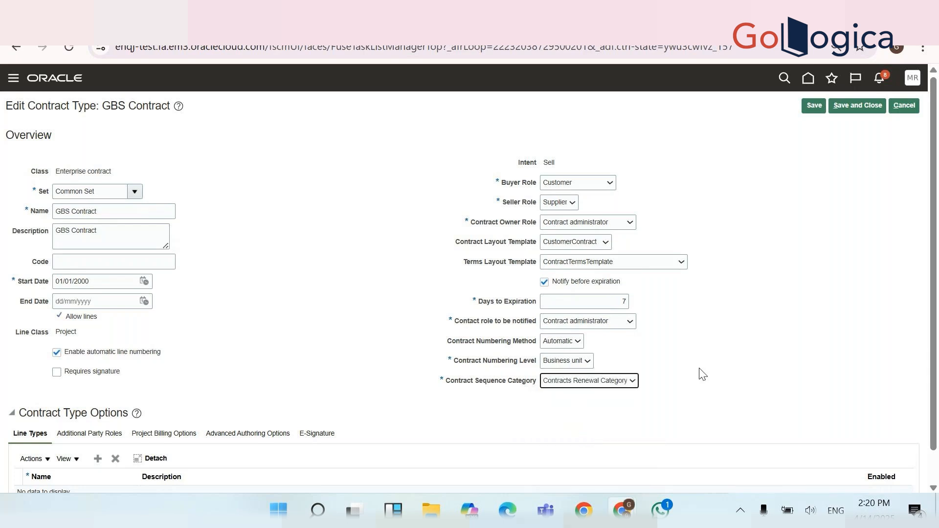
Add GBS Contract Line as a line type of the contract type
{"action": "scroll", "coordinate": [932, 267], "scroll_direction": "down", "scroll_amount": 1}
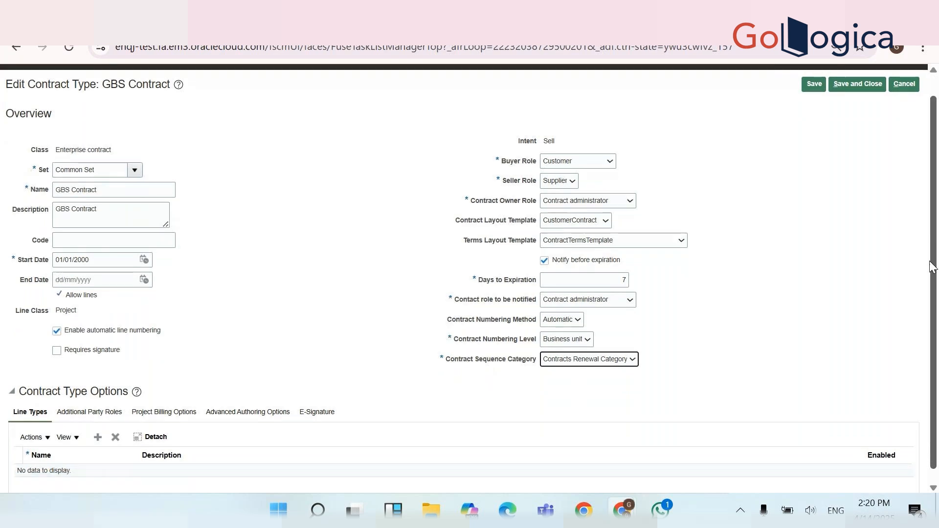
{"action": "scroll", "coordinate": [932, 267], "scroll_direction": "down", "scroll_amount": 1}
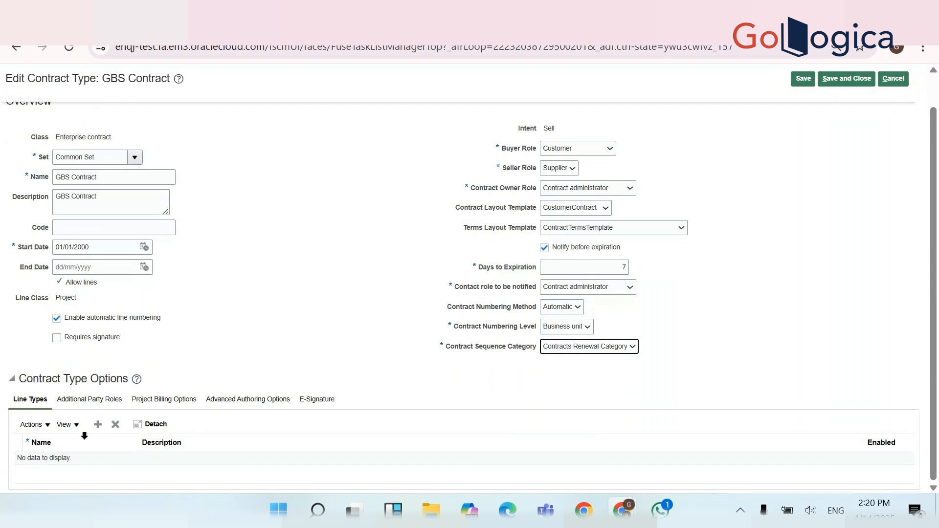
{"action": "left_click", "coordinate": [98, 425]}
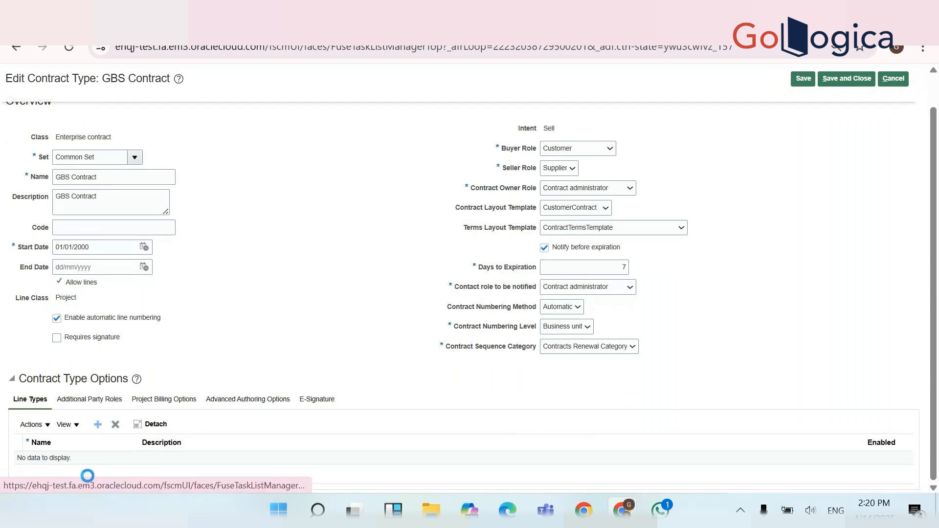
{"action": "left_click", "coordinate": [110, 463]}
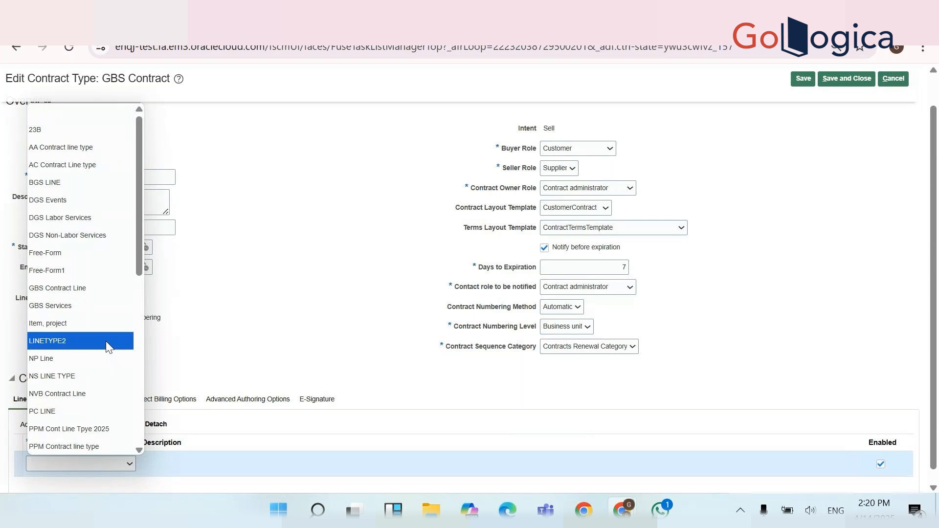
{"action": "left_click", "coordinate": [80, 291]}
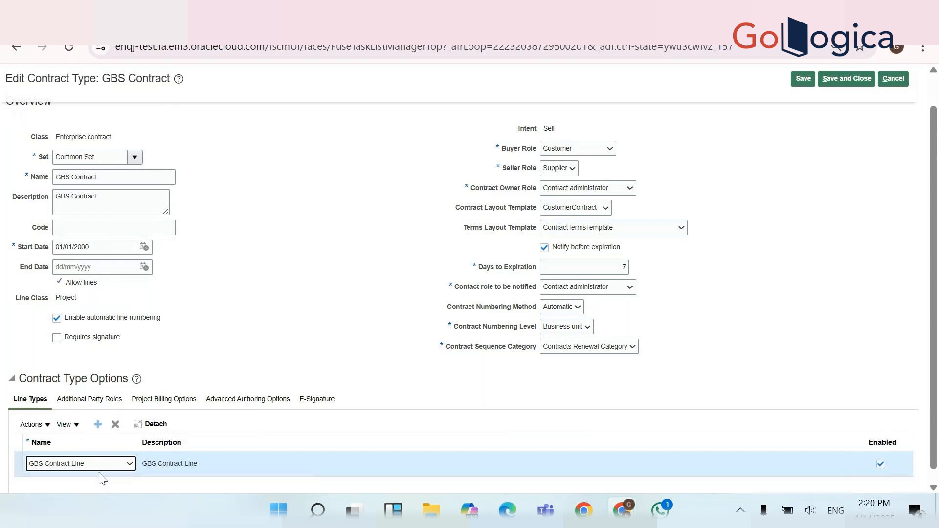
Add Supplier and Customer as additional party roles of the contract type
{"action": "left_click", "coordinate": [95, 401]}
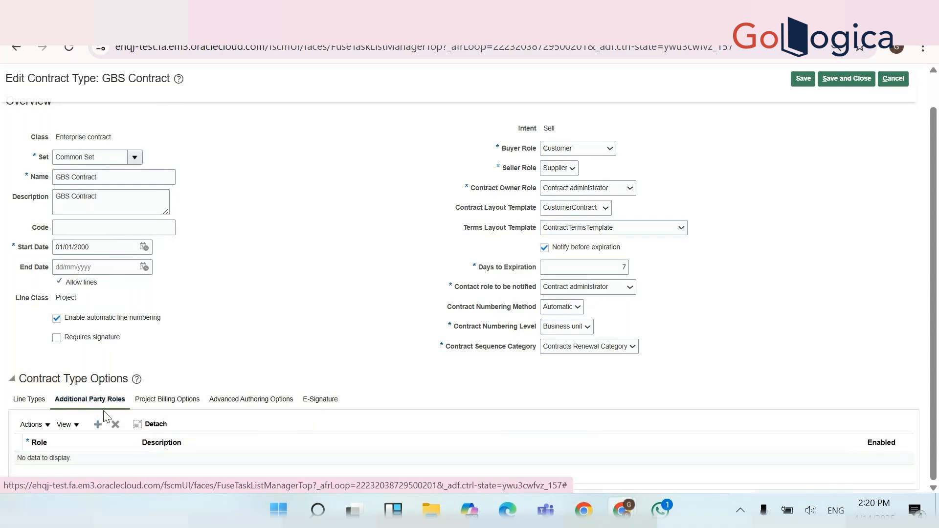
{"action": "left_click", "coordinate": [98, 424]}
{"action": "left_click", "coordinate": [98, 424]}
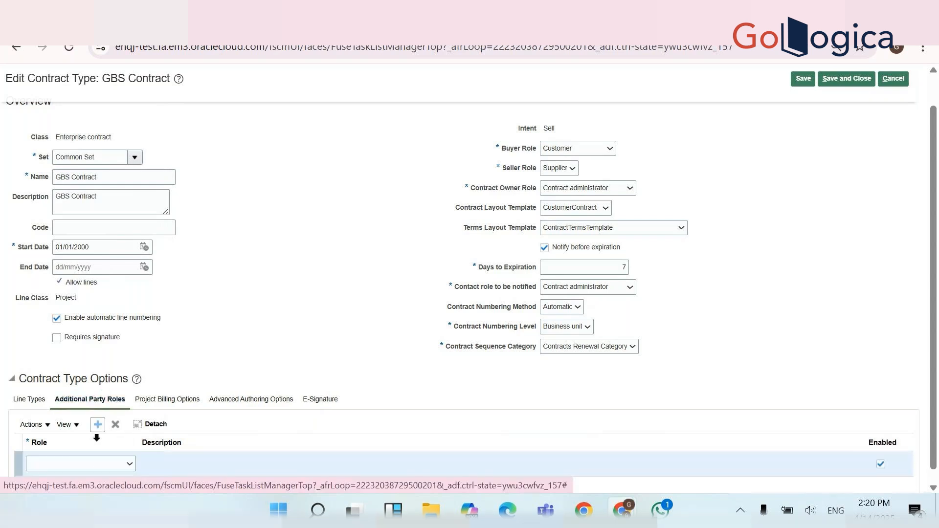
{"action": "left_click", "coordinate": [96, 464]}
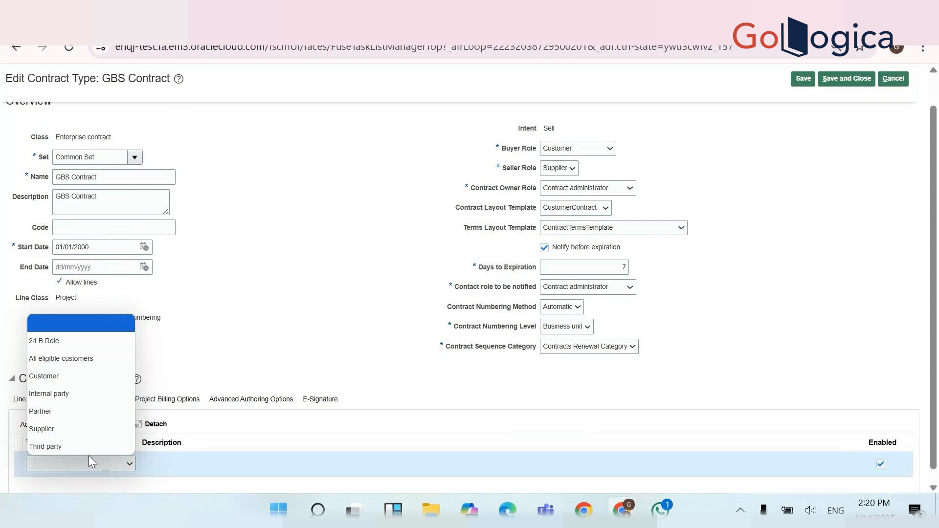
{"action": "left_click", "coordinate": [74, 435]}
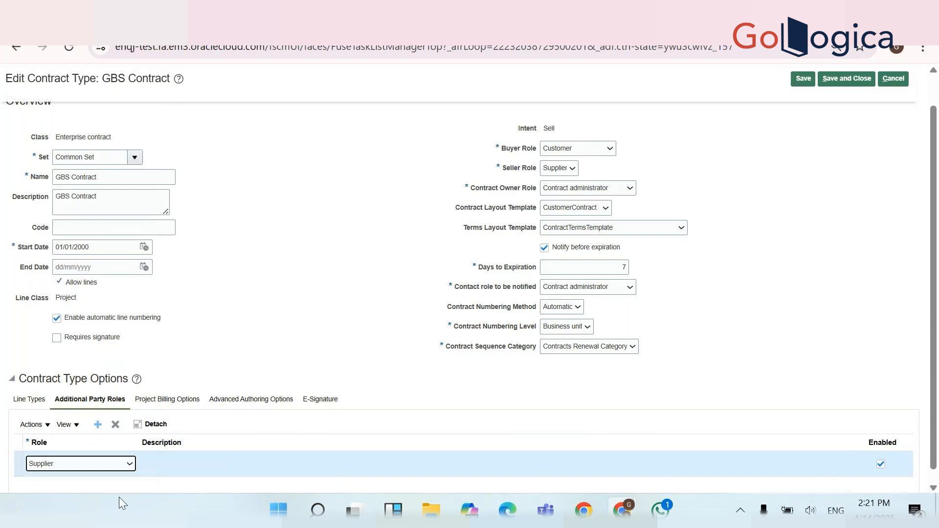
{"action": "left_click", "coordinate": [98, 425]}
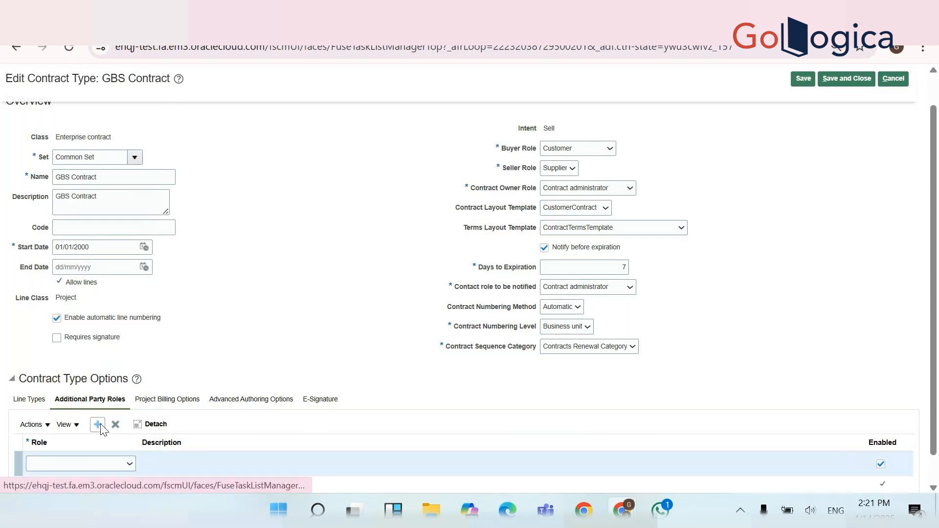
{"action": "left_click", "coordinate": [84, 465]}
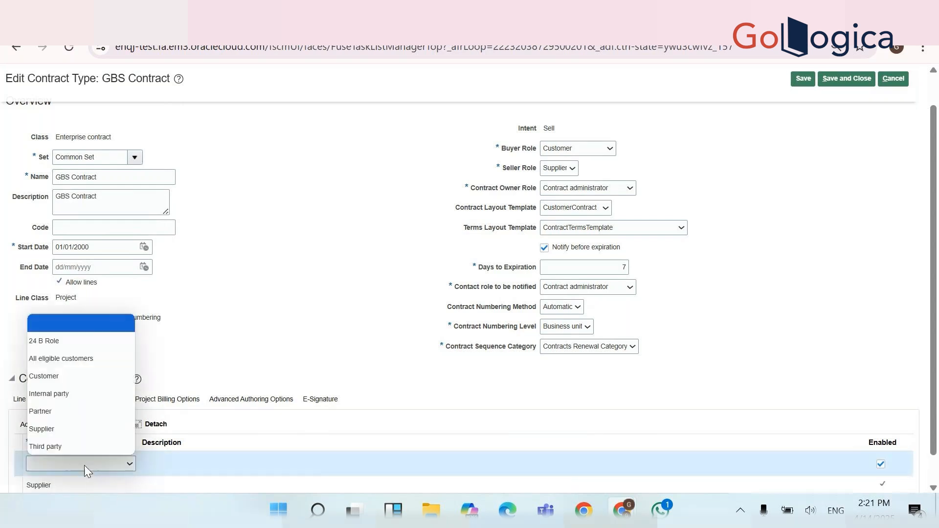
{"action": "left_click", "coordinate": [60, 375]}
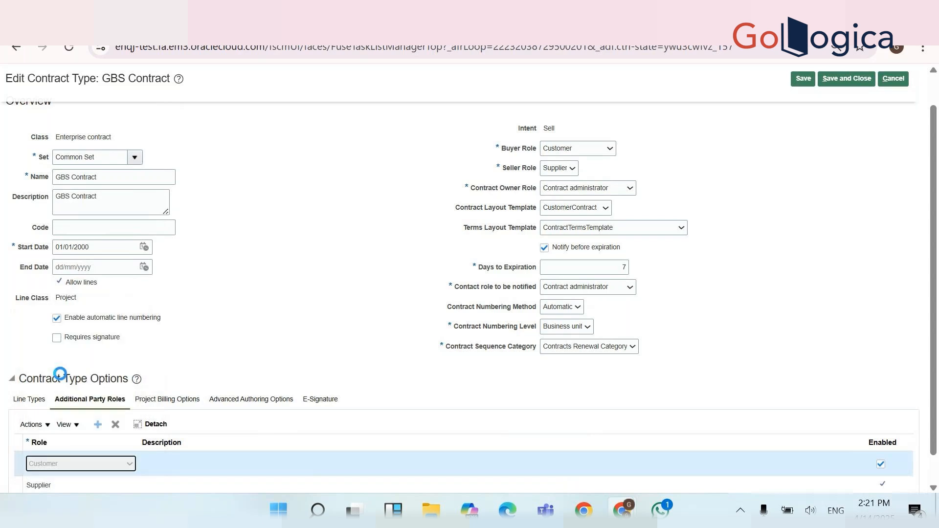
Enable billing controls in the contract type's project billing options
{"action": "left_click", "coordinate": [171, 400]}
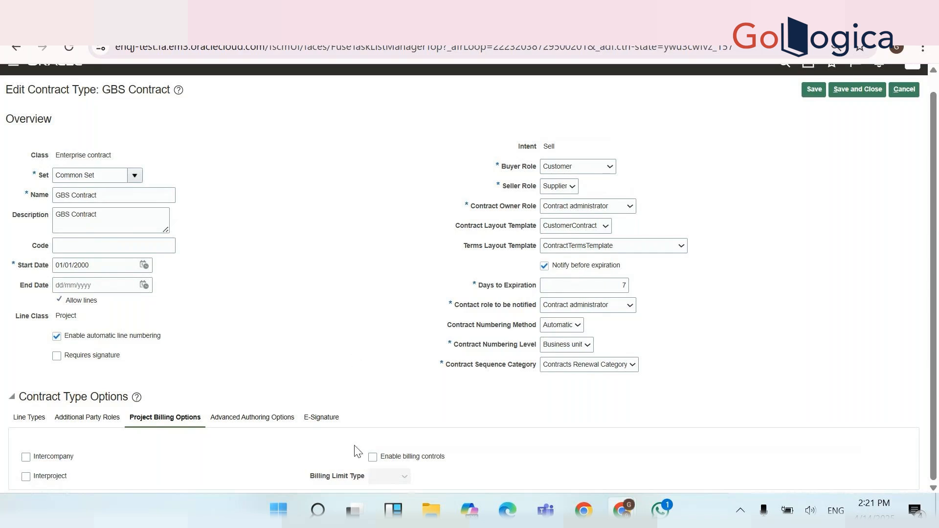
{"action": "left_click", "coordinate": [373, 458]}
{"action": "left_click", "coordinate": [26, 458]}
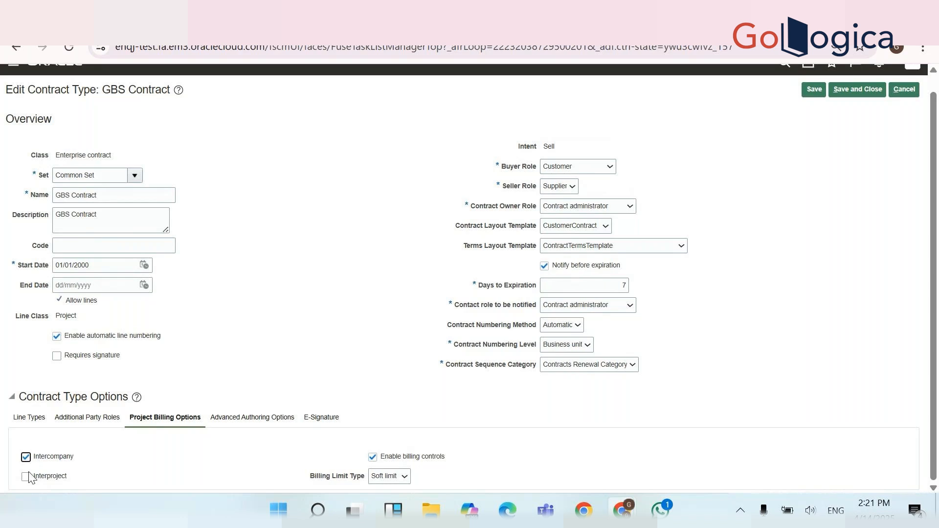
{"action": "left_click", "coordinate": [26, 477]}
{"action": "left_click", "coordinate": [26, 477]}
{"action": "left_click", "coordinate": [27, 458]}
Set the billing limit type to Hard limit
{"action": "left_click", "coordinate": [400, 473]}
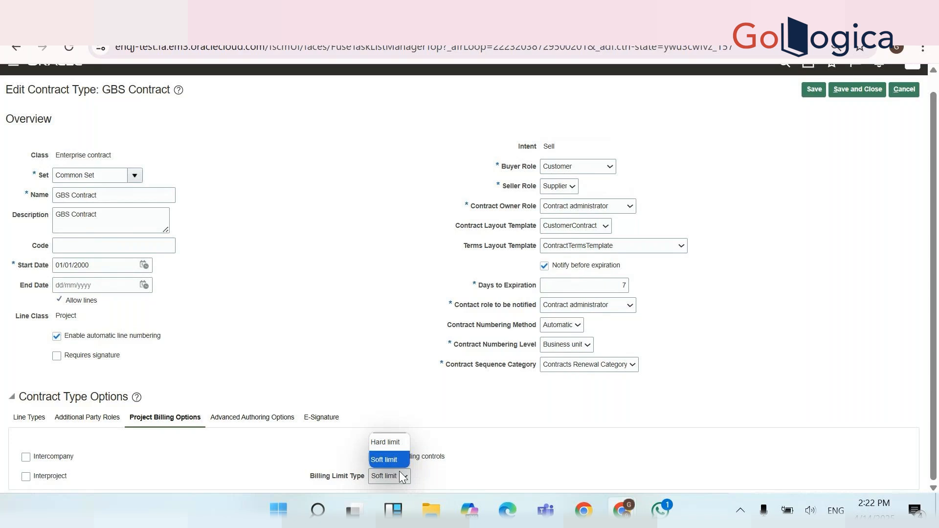
{"action": "left_click", "coordinate": [390, 443]}
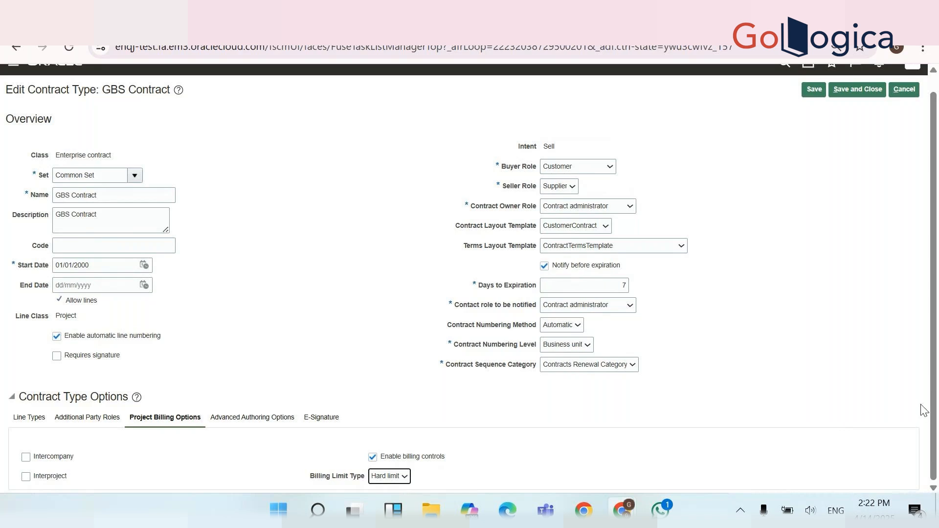
Enable terms authoring, risk management and related contracts in the contract type's advanced authoring options
{"action": "left_click", "coordinate": [270, 420]}
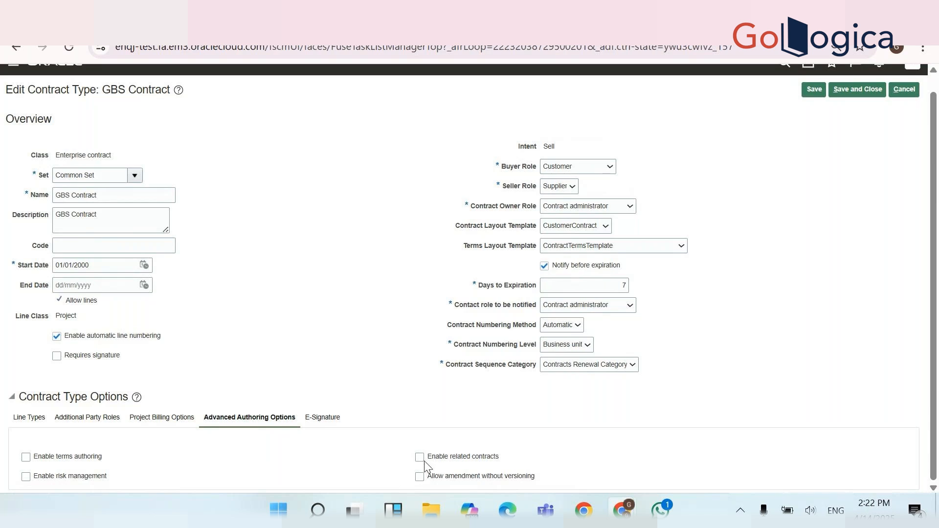
{"action": "left_click", "coordinate": [25, 459]}
{"action": "left_click", "coordinate": [27, 478]}
{"action": "left_click", "coordinate": [419, 458]}
Examine the e-signature options of the contract type
{"action": "left_click", "coordinate": [326, 419]}
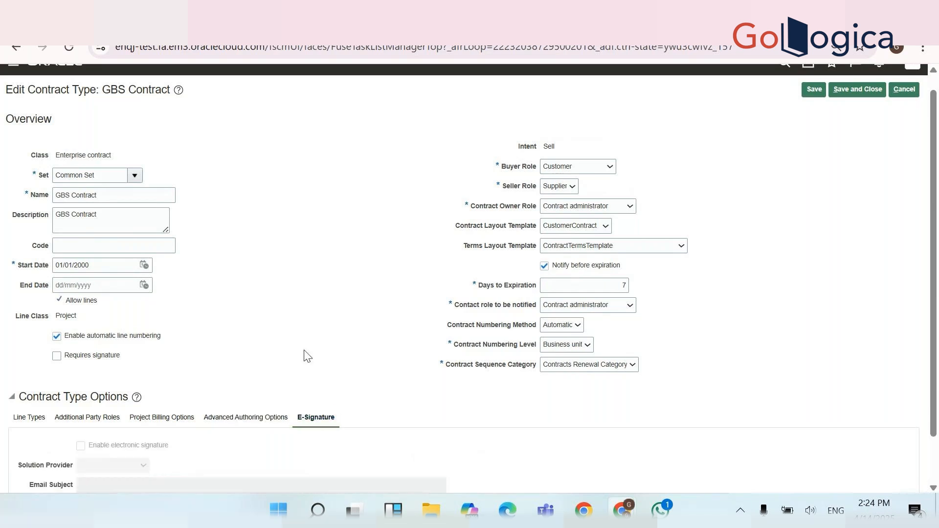
{"action": "scroll", "coordinate": [303, 356], "scroll_direction": "down", "scroll_amount": 1}
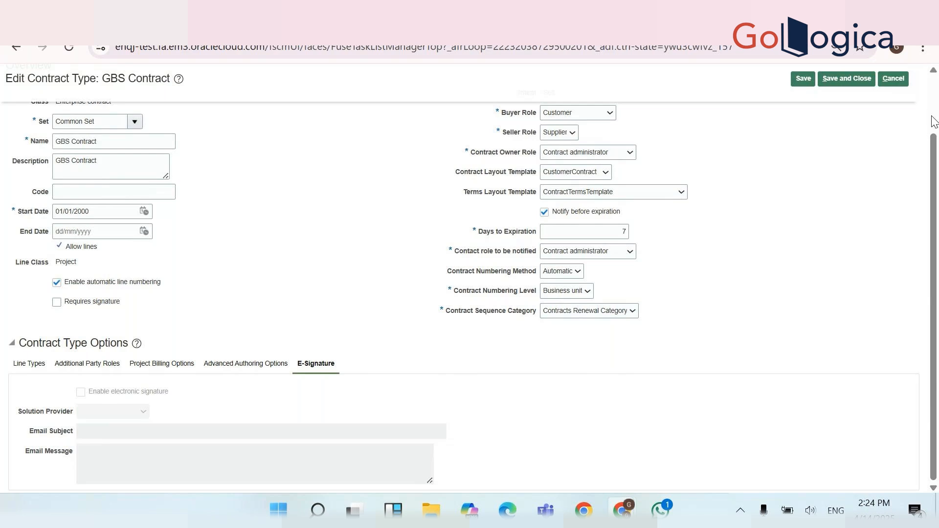
{"action": "scroll", "coordinate": [936, 127], "scroll_direction": "up", "scroll_amount": 3}
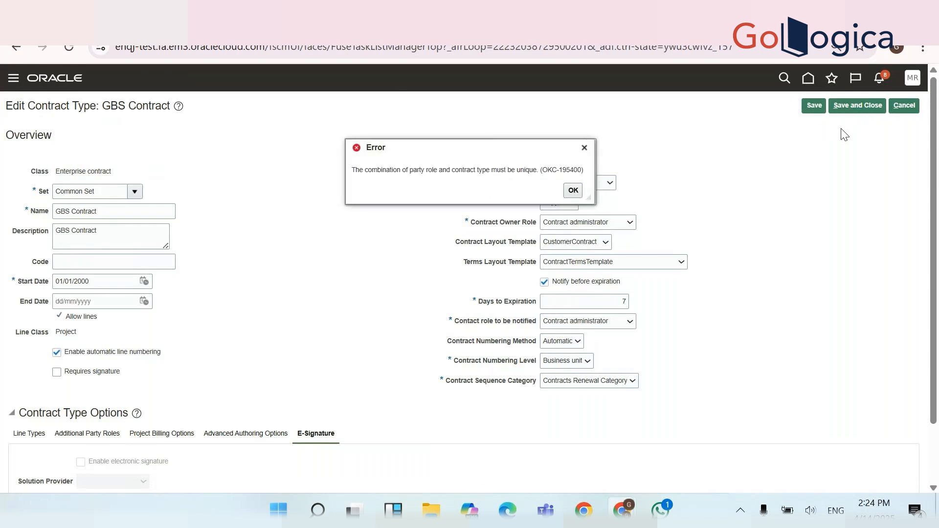
Remove Customer and Supplier from the additional party roles, then save and close the contract type
{"action": "left_click", "coordinate": [573, 191]}
{"action": "left_click", "coordinate": [84, 437]}
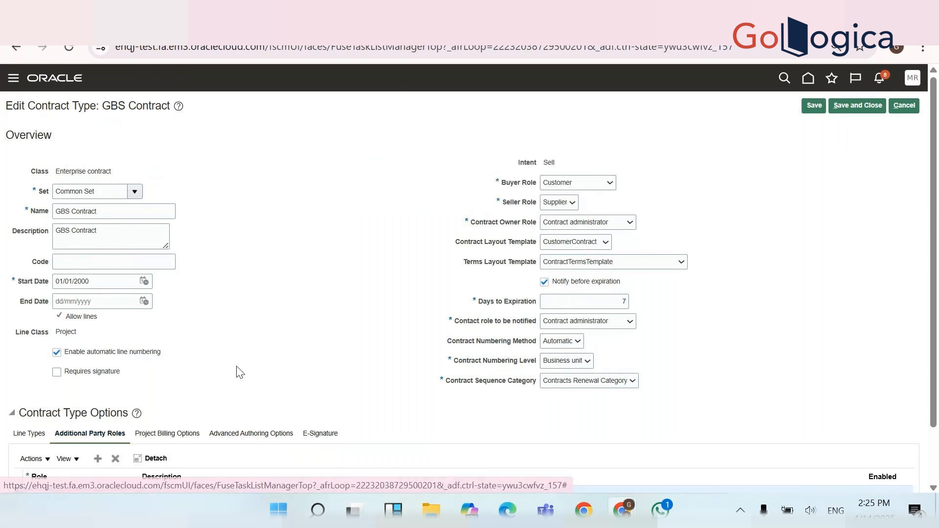
{"action": "scroll", "coordinate": [241, 372], "scroll_direction": "down", "scroll_amount": 1}
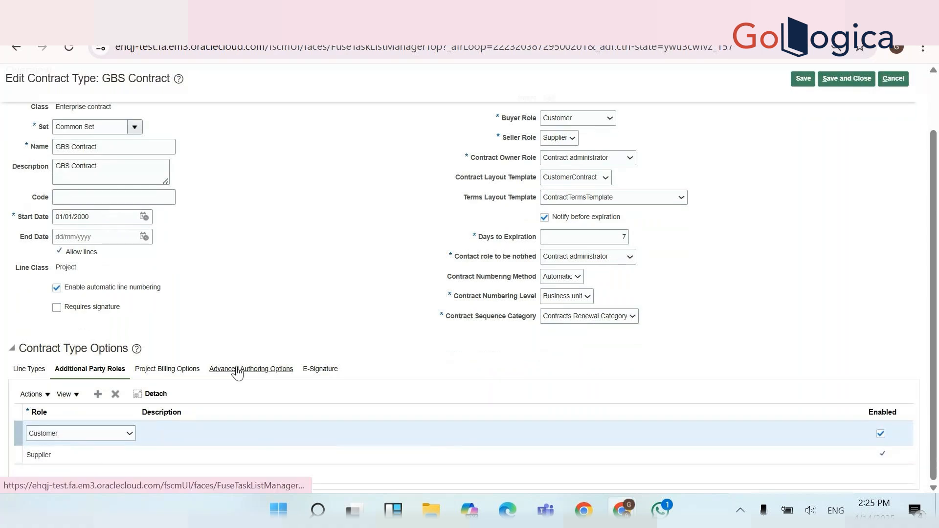
{"action": "left_click", "coordinate": [116, 395]}
{"action": "left_click", "coordinate": [115, 419]}
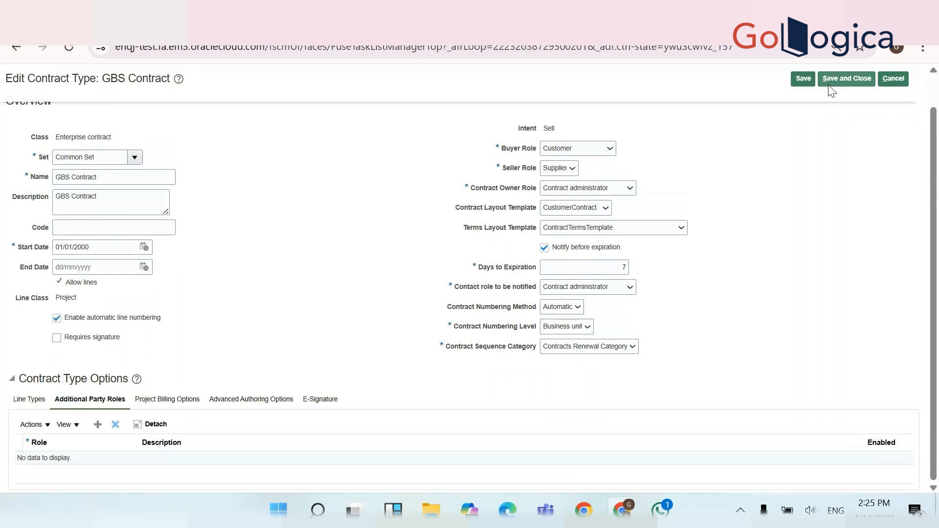
{"action": "left_click", "coordinate": [802, 79]}
{"action": "left_click", "coordinate": [843, 81]}
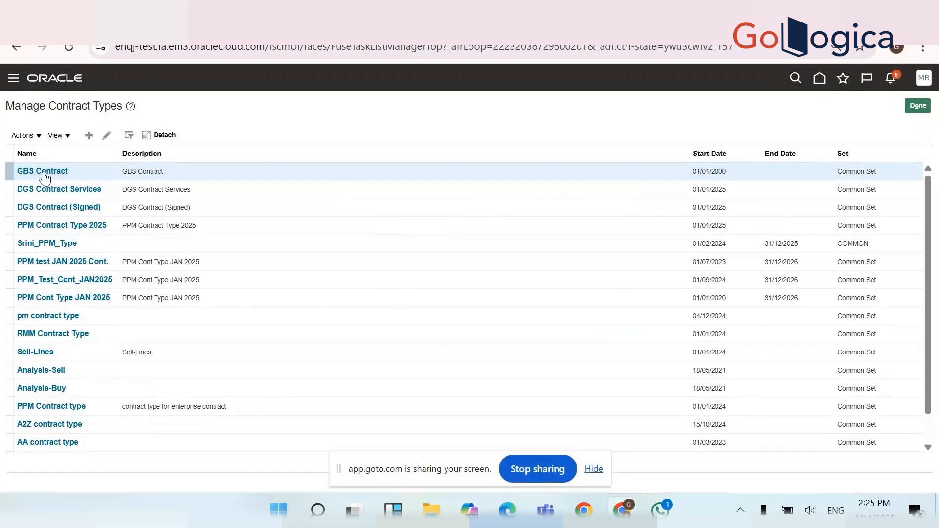
Switch to the PPM Class Notes 2025 spreadsheet and enter GBS Contract Line in column D beside Manage Contract Line Types
{"action": "key", "text": "alt+Tab"}
{"action": "key", "text": "Tab"}
{"action": "key", "text": "Tab"}
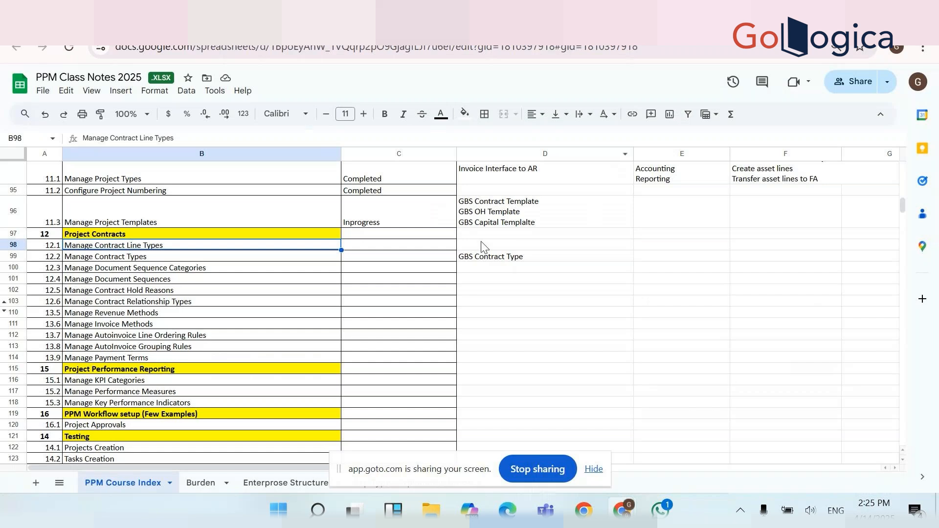
{"action": "left_click", "coordinate": [481, 246]}
{"action": "type", "text": "GBS"}
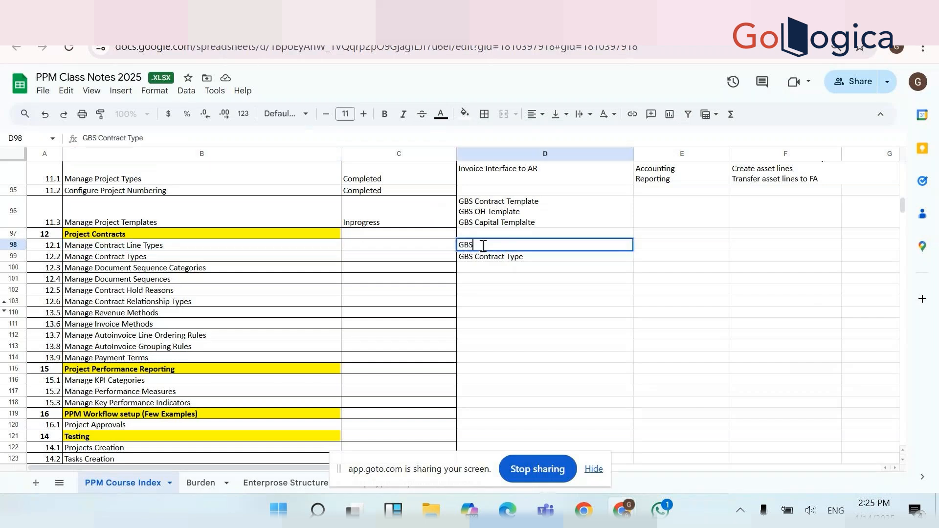
{"action": "double_click", "coordinate": [517, 246]}
{"action": "type", "text": "Line"}
{"action": "key", "text": "Tab"}
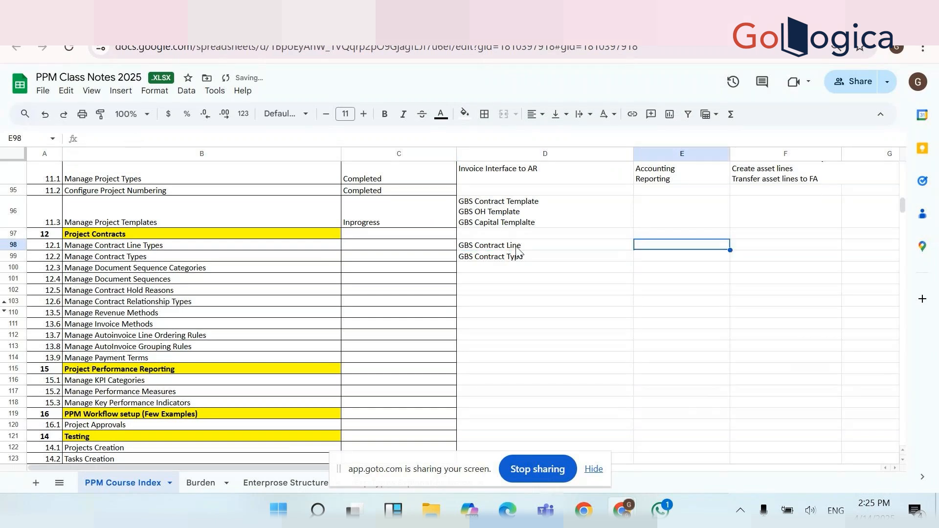
Shorten the note beside Manage Contract Types to GBS Contract
{"action": "triple_click", "coordinate": [519, 256]}
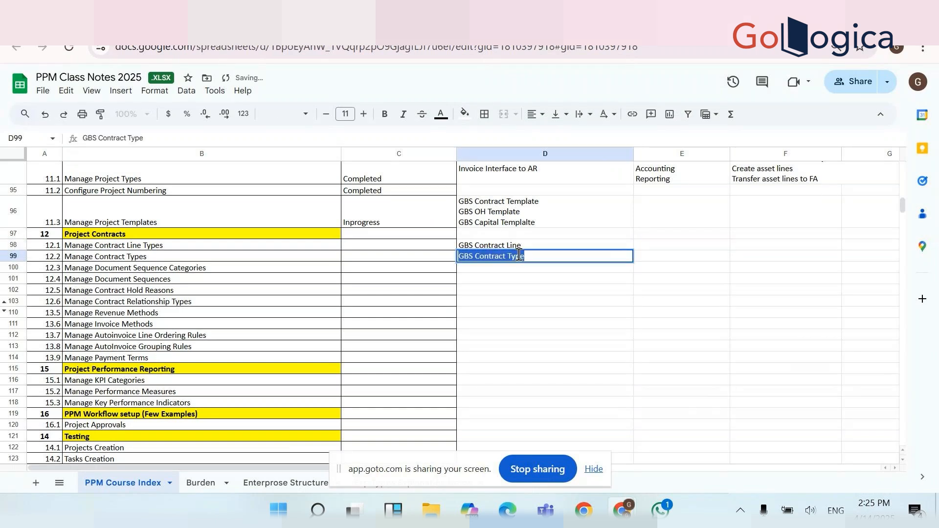
{"action": "double_click", "coordinate": [521, 254]}
{"action": "key", "text": "BackSpace"}
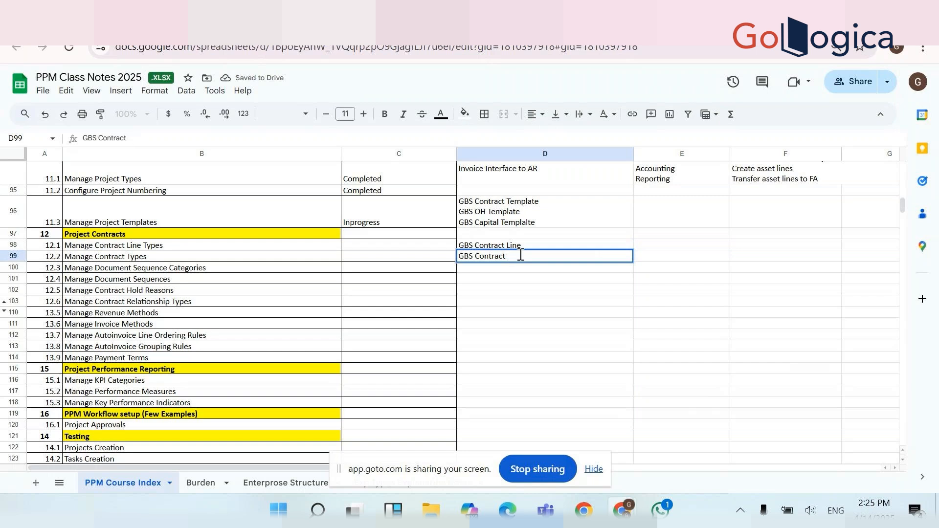
{"action": "left_click", "coordinate": [495, 302]}
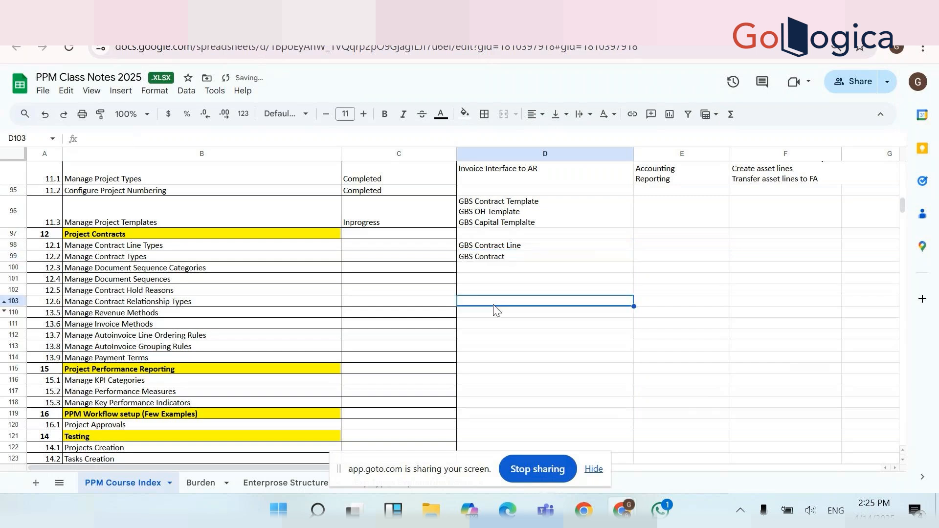
Copy the task name Manage Document Sequence Categories from the notes and switch back to Oracle Fusion
{"action": "left_click", "coordinate": [189, 273]}
{"action": "key", "text": "ctrl+c"}
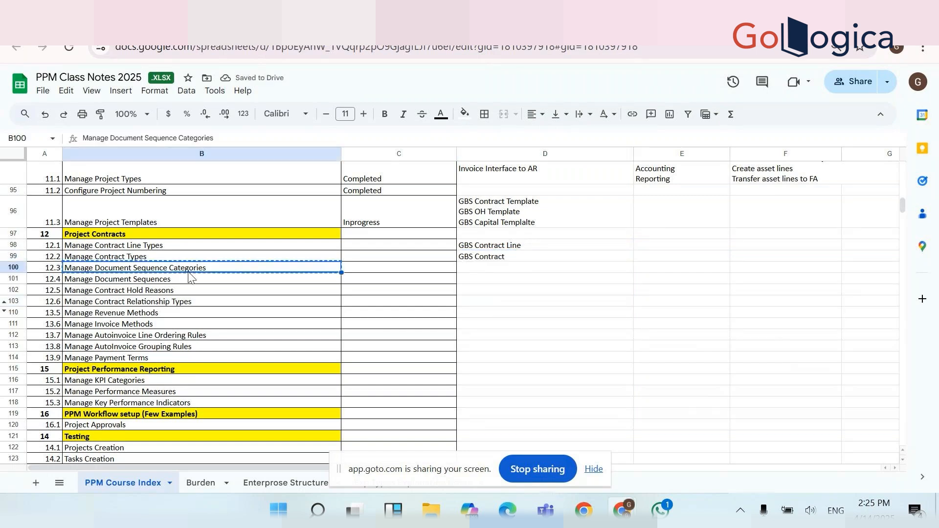
{"action": "key", "text": "alt+Tab"}
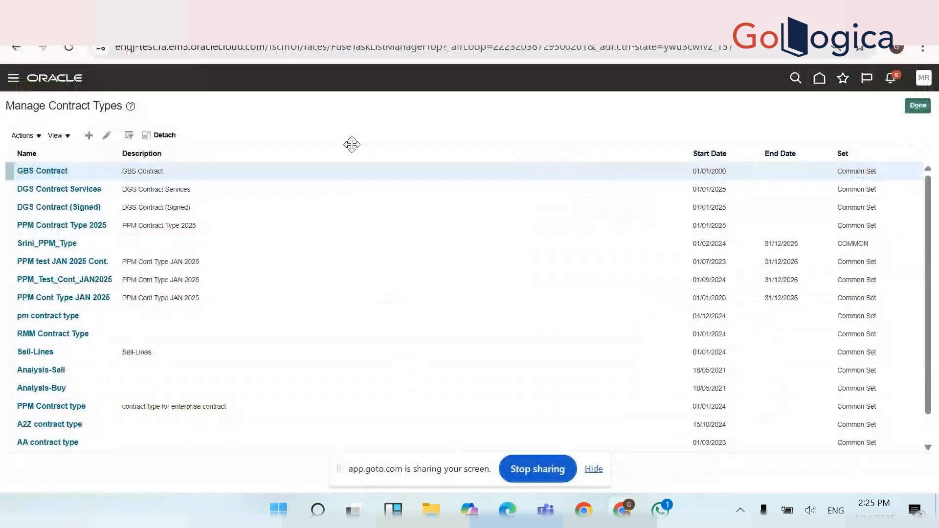
Close the contract types list, open the Manage Document Sequence Categories setup task by searching for it, and add a new category row
{"action": "left_click", "coordinate": [916, 108]}
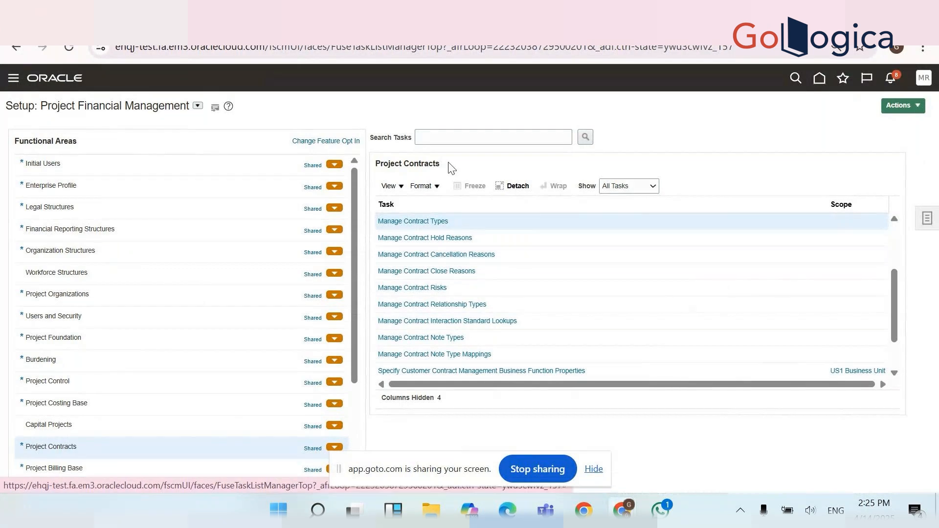
{"action": "left_click", "coordinate": [443, 137]}
{"action": "key", "text": "ctrl+v"}
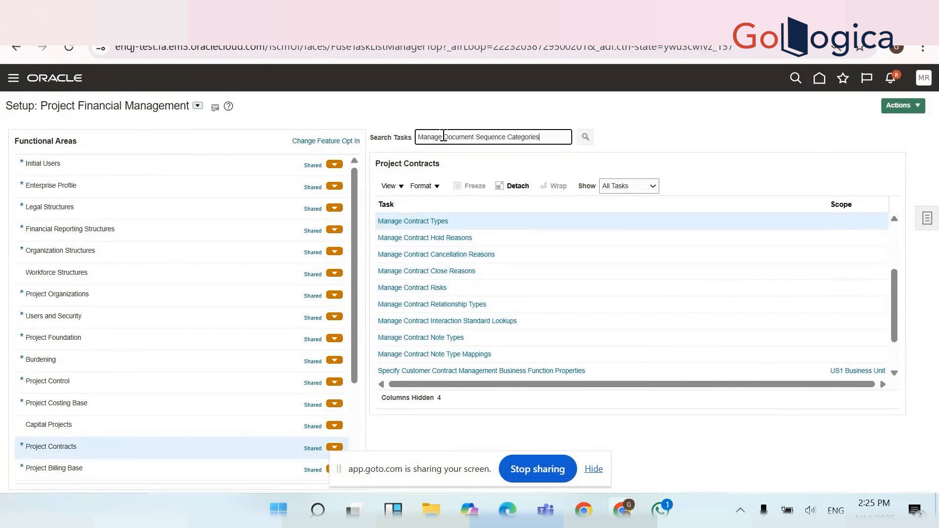
{"action": "key", "text": "Return"}
{"action": "left_click", "coordinate": [470, 223]}
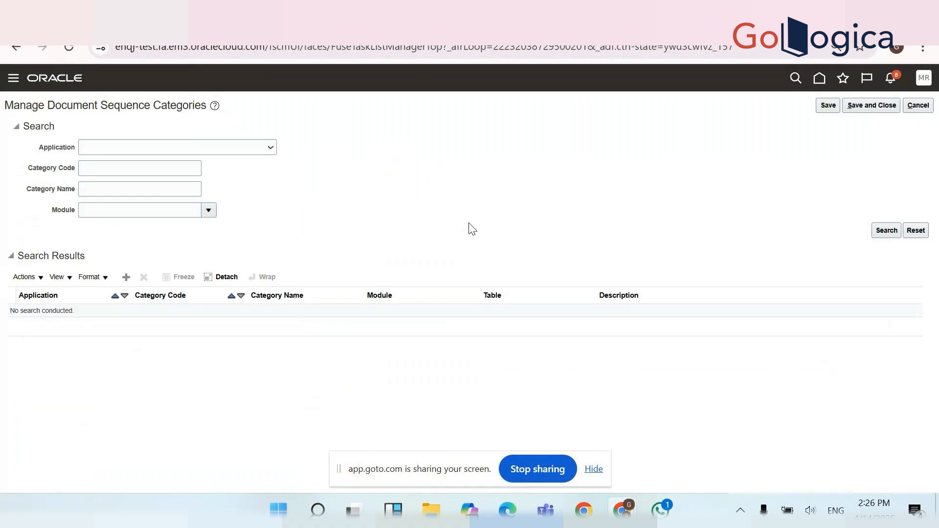
{"action": "left_click", "coordinate": [127, 280]}
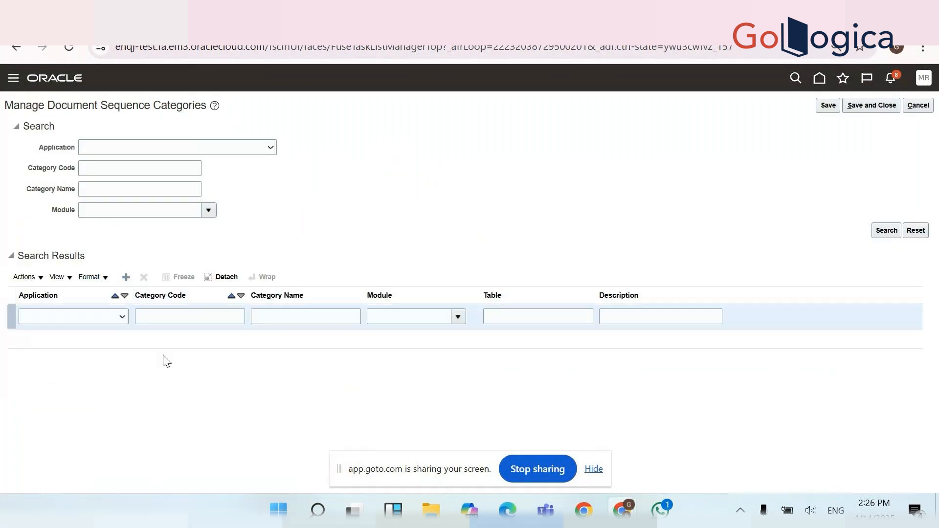
Set the new category row's application to E-Commerce
{"action": "left_click", "coordinate": [122, 318]}
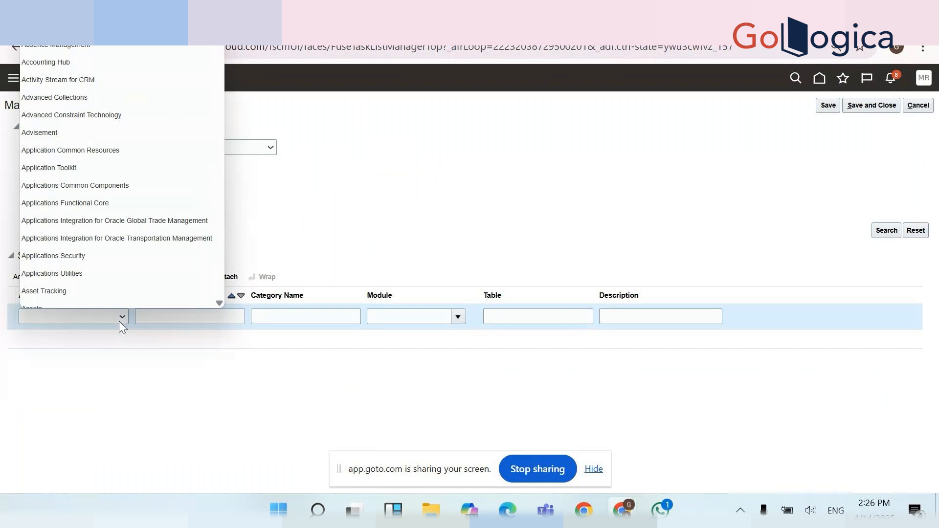
{"action": "key", "text": "c"}
{"action": "key", "text": "c"}
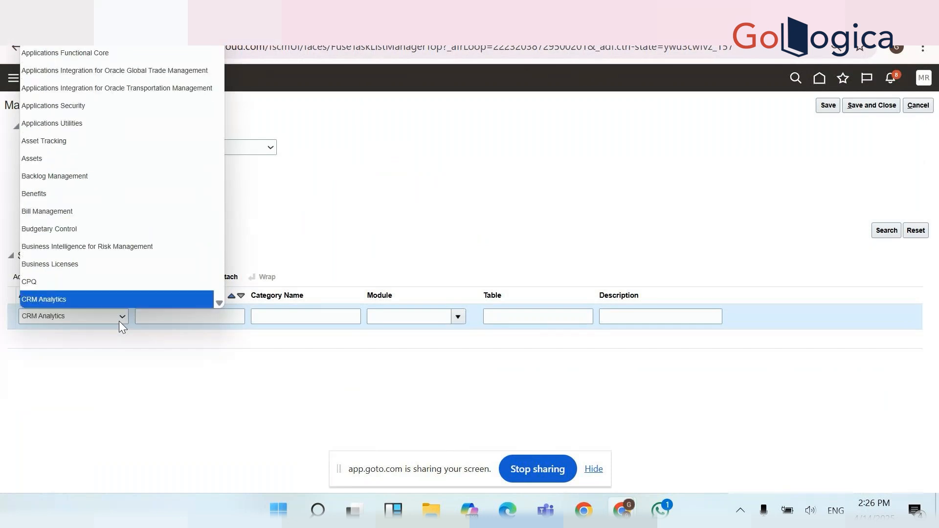
{"action": "key", "text": "c"}
{"action": "key", "text": "c"}
{"action": "key", "text": "c"}
{"action": "key", "text": "c"}
{"action": "key", "text": "c"}
{"action": "key", "text": "c"}
{"action": "key", "text": "c"}
{"action": "key", "text": "c"}
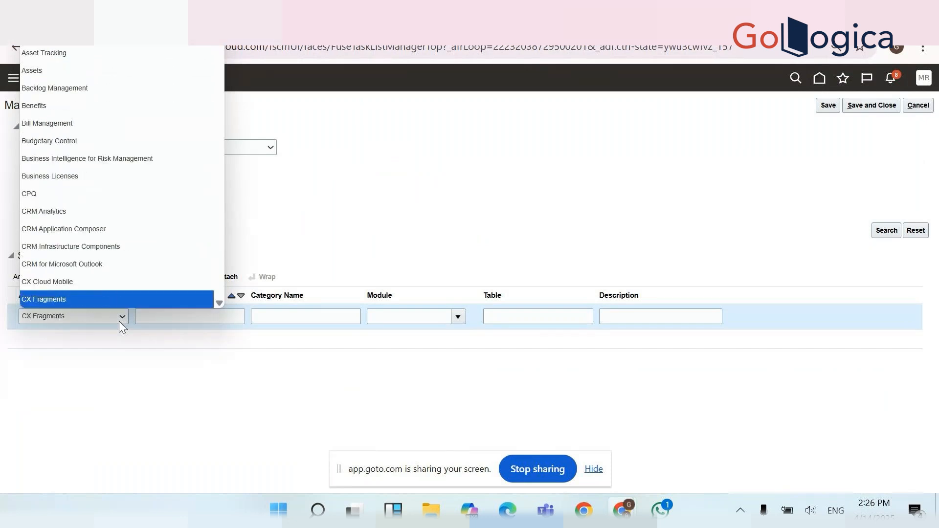
{"action": "key", "text": "c"}
{"action": "key", "text": "c"}
{"action": "key", "text": "c"}
{"action": "key", "text": "c"}
{"action": "key", "text": "c"}
{"action": "key", "text": "c"}
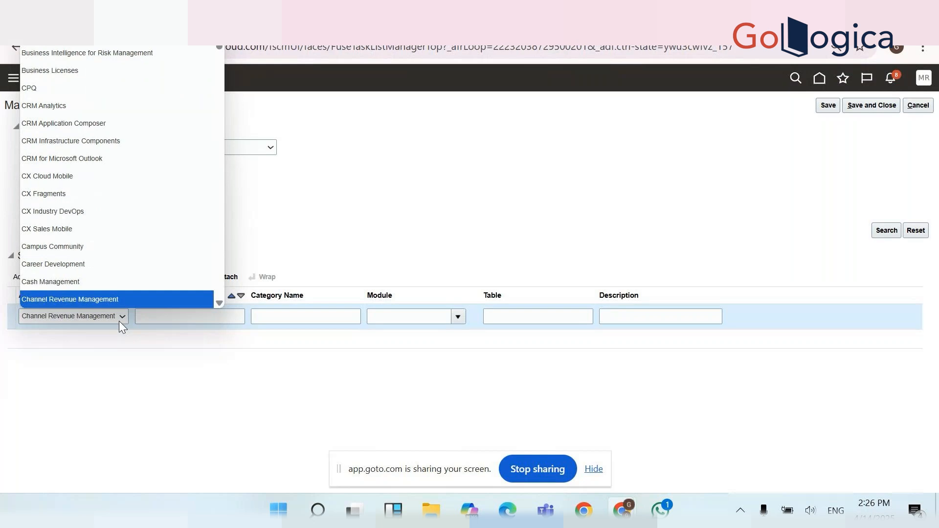
{"action": "key", "text": "c"}
{"action": "key", "text": "c"}
{"action": "key", "text": "c"}
{"action": "key", "text": "c"}
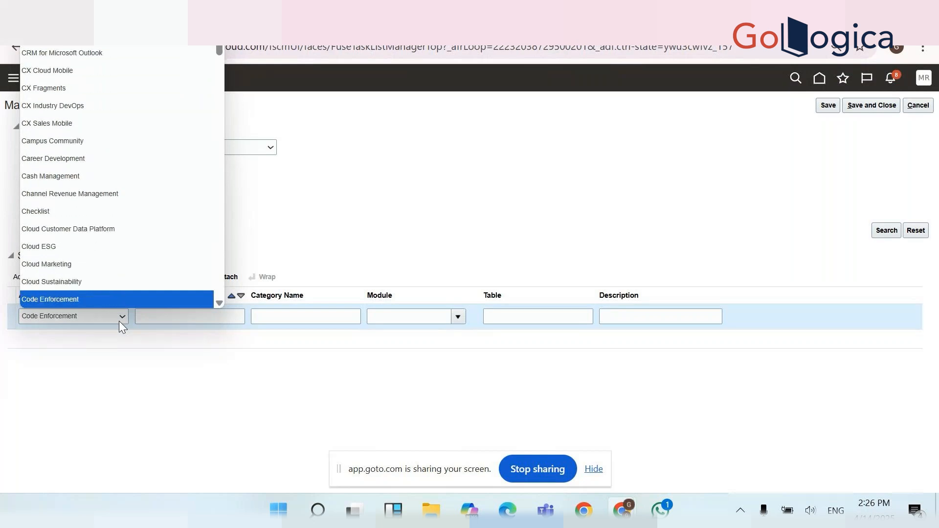
{"action": "key", "text": "c"}
{"action": "key", "text": "c"}
{"action": "key", "text": "c"}
{"action": "key", "text": "c"}
{"action": "key", "text": "c"}
{"action": "key", "text": "c"}
{"action": "key", "text": "c"}
{"action": "key", "text": "c"}
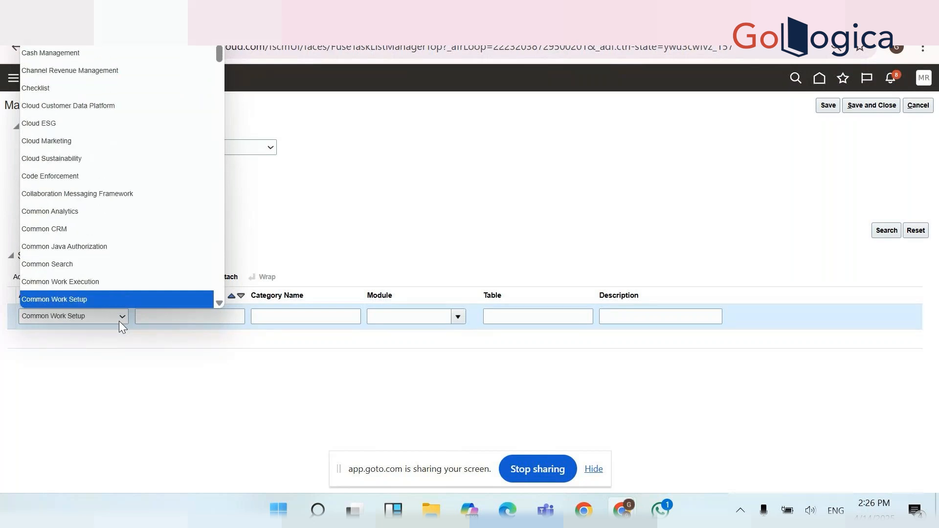
{"action": "key", "text": "c"}
{"action": "key", "text": "c"}
{"action": "key", "text": "c"}
{"action": "key", "text": "c"}
{"action": "key", "text": "c"}
{"action": "key", "text": "c"}
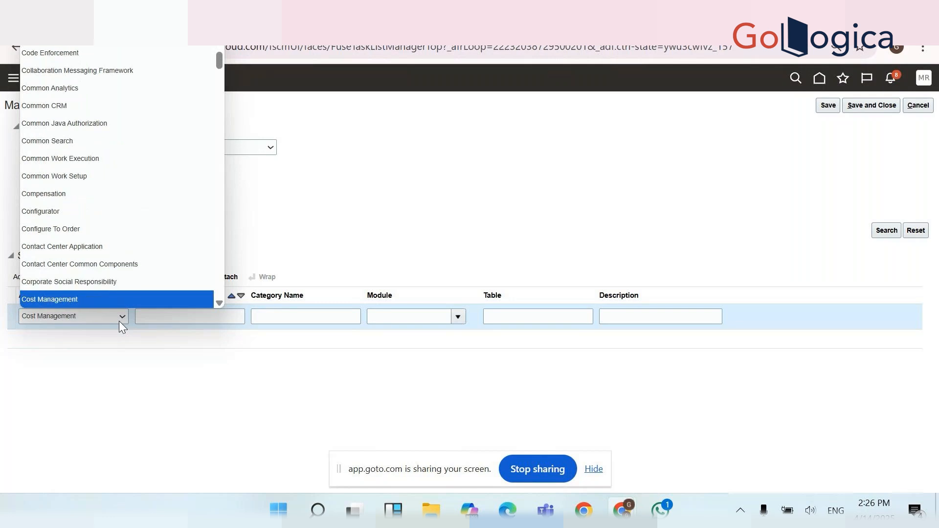
{"action": "key", "text": "c"}
{"action": "key", "text": "c"}
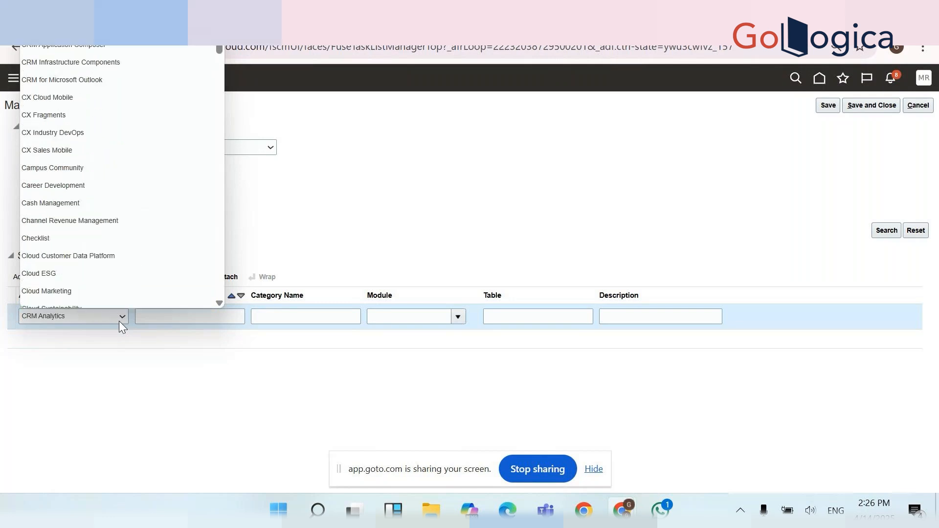
{"action": "key", "text": "e"}
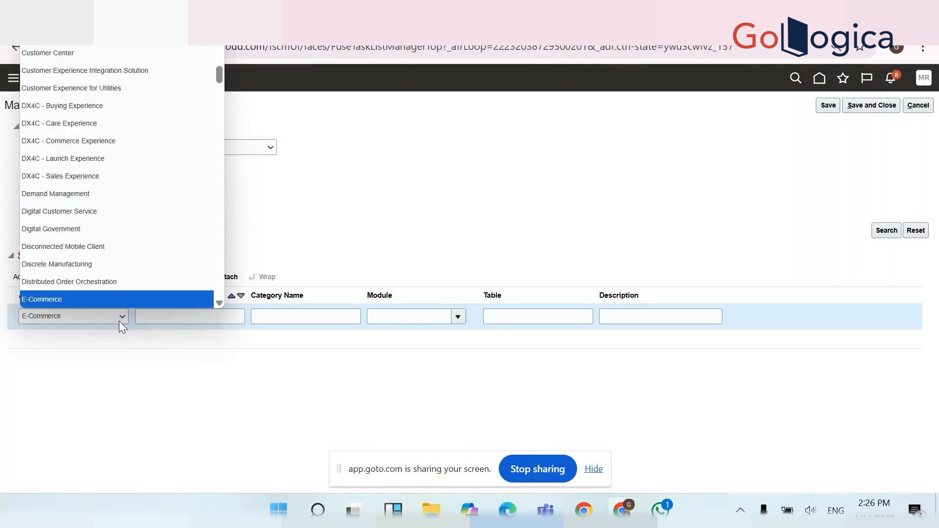
{"action": "key", "text": "Return"}
{"action": "key", "text": "alt+Tab"}
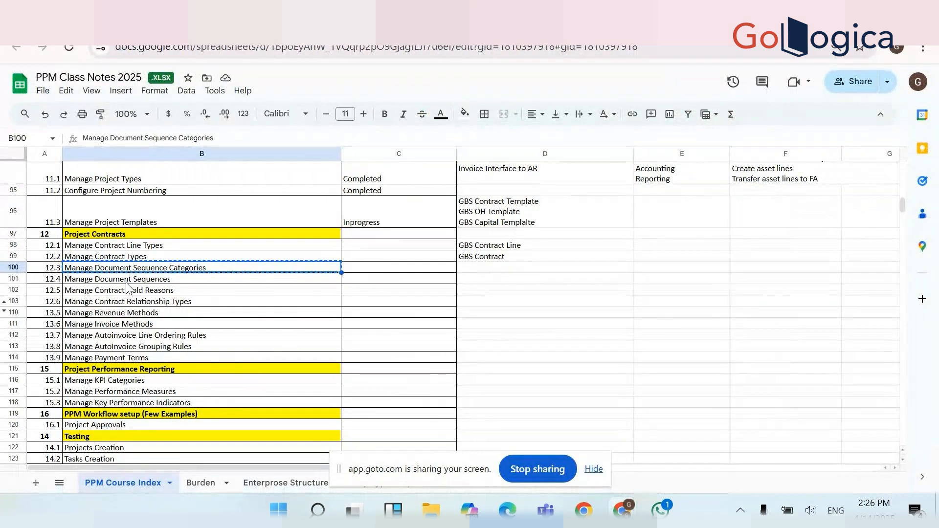
{"action": "key", "text": "alt+Tab"}
{"action": "key", "text": "alt+Tab"}
{"action": "key", "text": "alt+Tab"}
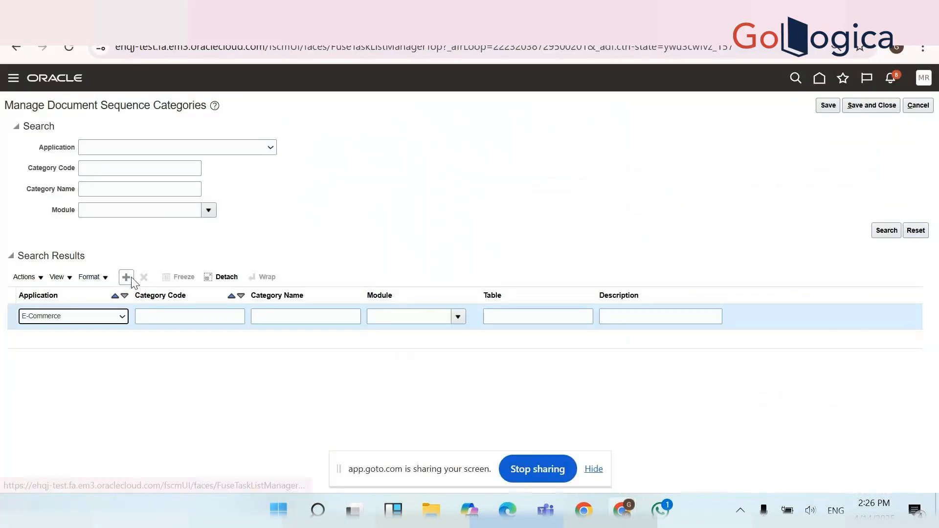
{"action": "left_click", "coordinate": [126, 277]}
{"action": "left_click", "coordinate": [522, 208]}
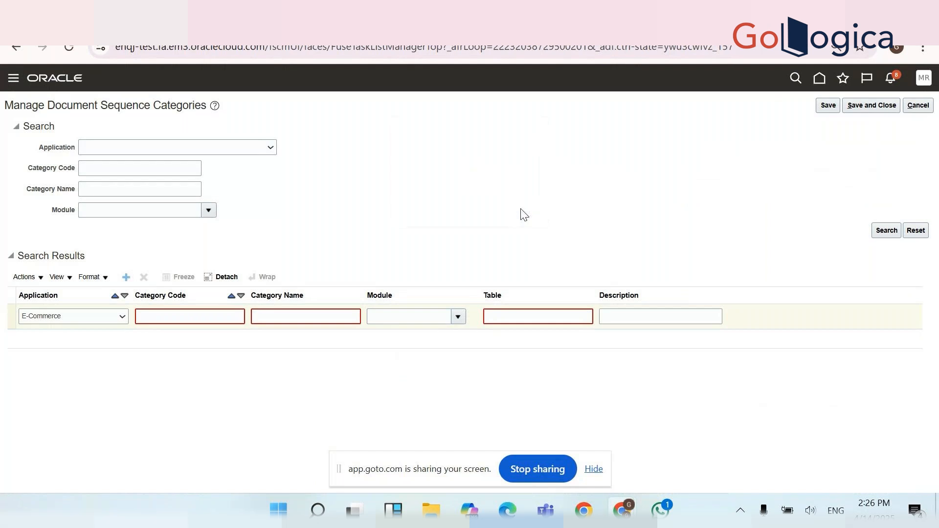
Change the new category row's application to Project Billing
{"action": "left_click", "coordinate": [121, 318]}
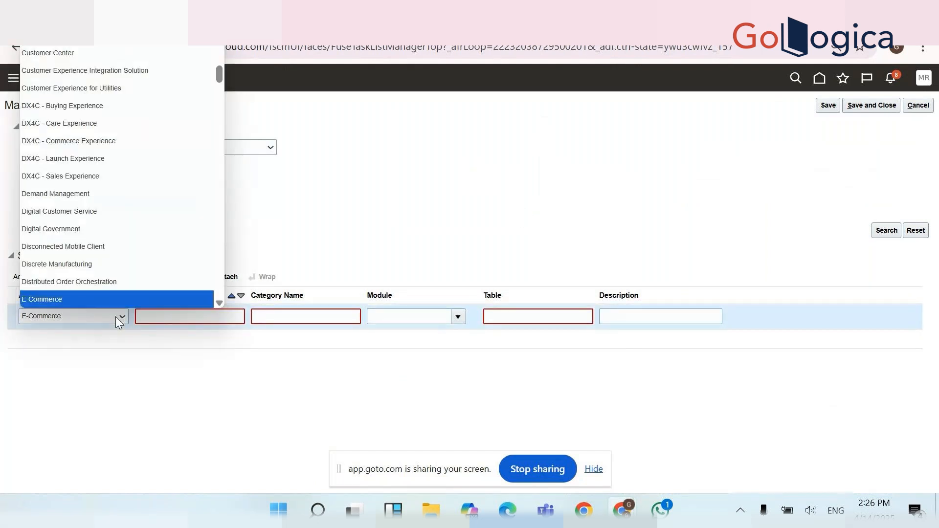
{"action": "key", "text": "p"}
{"action": "key", "text": "Down"}
{"action": "key", "text": "Down"}
{"action": "key", "text": "Down"}
{"action": "key", "text": "Down"}
{"action": "key", "text": "Down"}
{"action": "key", "text": "Down"}
{"action": "key", "text": "Down"}
{"action": "key", "text": "Down"}
{"action": "key", "text": "Down"}
{"action": "key", "text": "Down"}
{"action": "key", "text": "Down"}
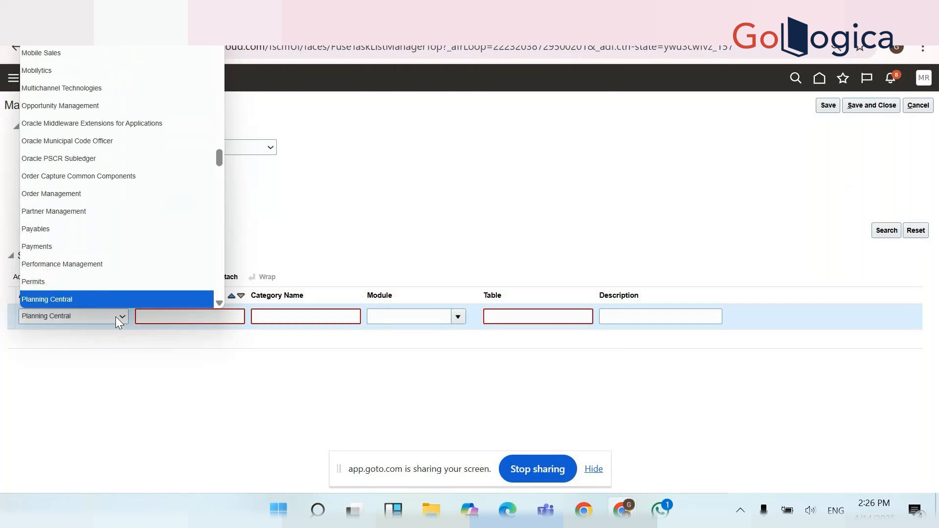
{"action": "key", "text": "Down"}
{"action": "key", "text": "Down"}
{"action": "key", "text": "Down"}
{"action": "key", "text": "Down"}
{"action": "key", "text": "Down"}
{"action": "key", "text": "Down"}
{"action": "key", "text": "Down"}
{"action": "key", "text": "Down"}
{"action": "key", "text": "Down"}
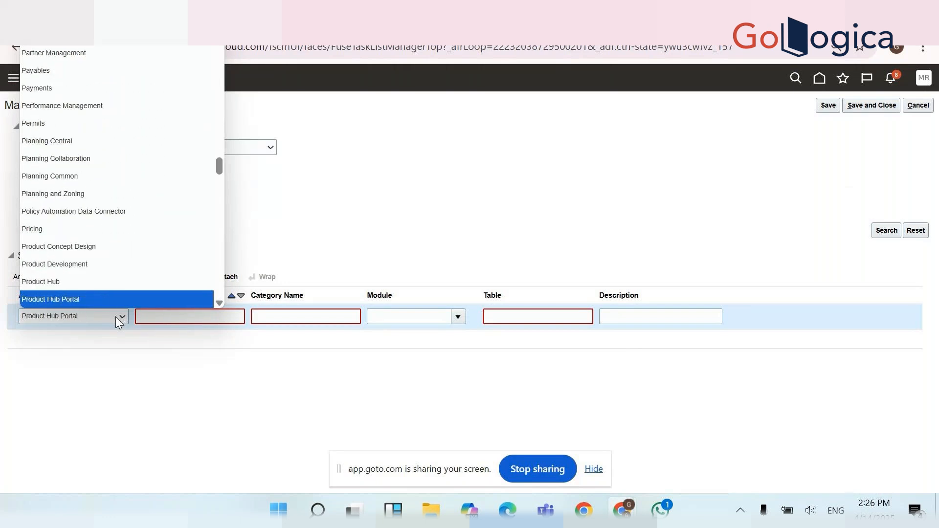
{"action": "key", "text": "Down"}
{"action": "key", "text": "Down"}
{"action": "key", "text": "Down"}
{"action": "key", "text": "Down"}
{"action": "key", "text": "Down"}
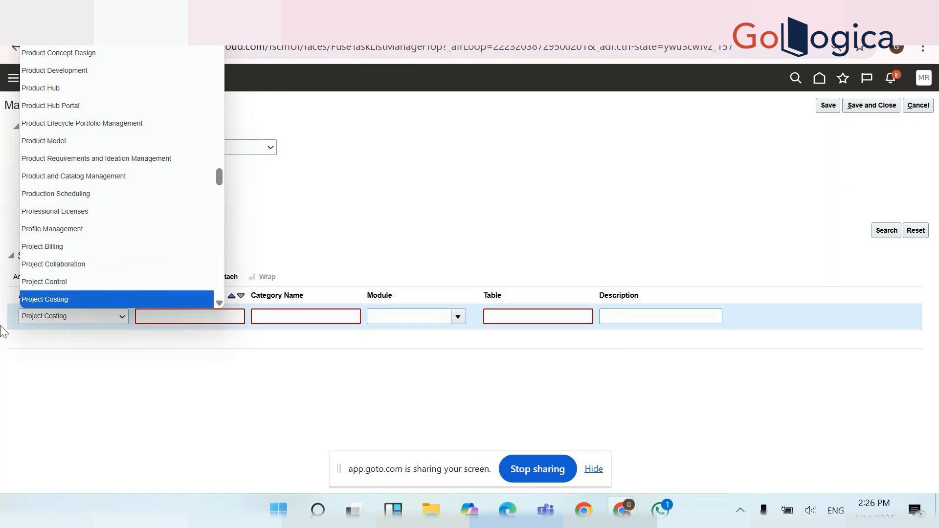
{"action": "key", "text": "Down"}
{"action": "key", "text": "Down"}
{"action": "key", "text": "Down"}
{"action": "key", "text": "Down"}
{"action": "key", "text": "Down"}
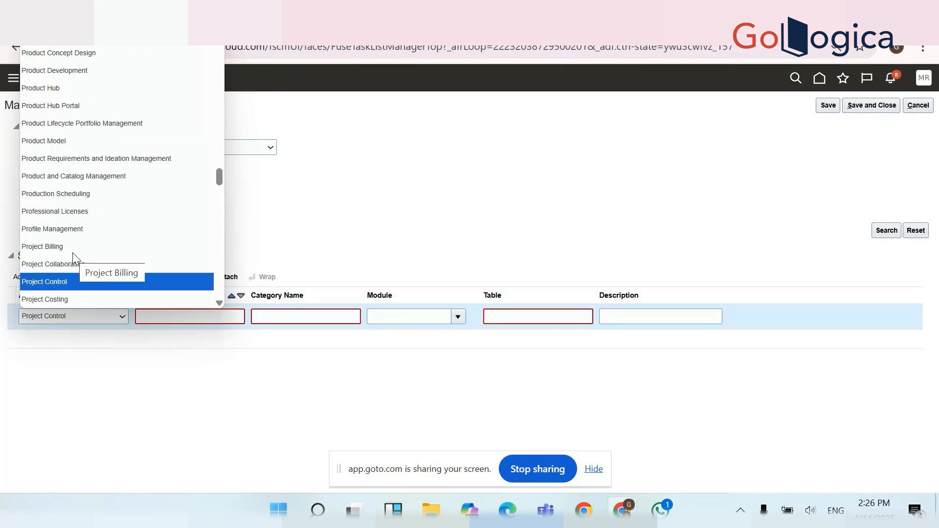
{"action": "key", "text": "Up"}
{"action": "key", "text": "Up"}
{"action": "key", "text": "Up"}
{"action": "key", "text": "Up"}
{"action": "key", "text": "Up"}
{"action": "key", "text": "Return"}
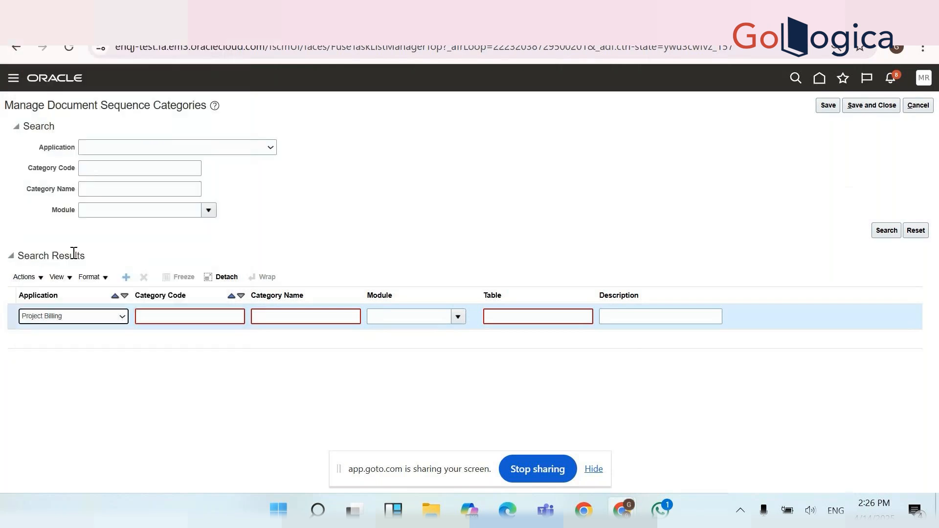
Enter GBS Billing as the new row's category code and copy it into the category name
{"action": "left_click", "coordinate": [162, 315]}
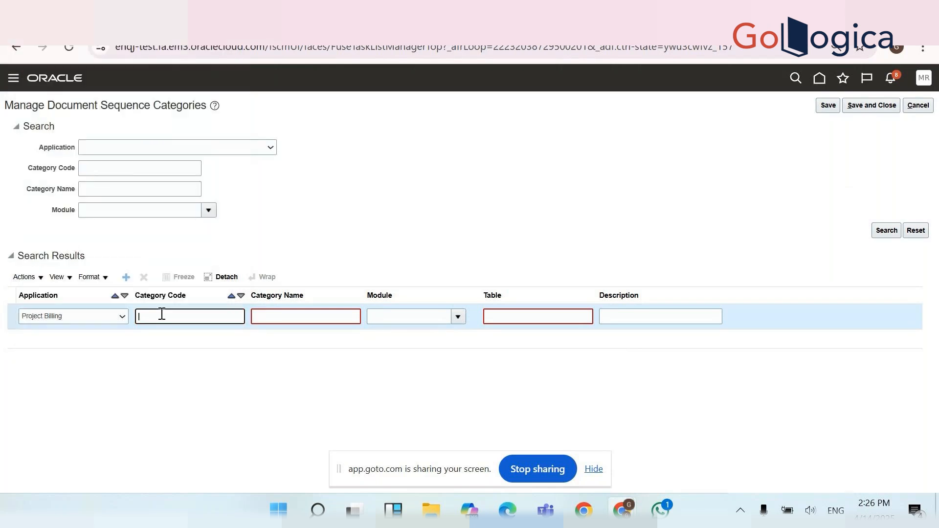
{"action": "type", "text": "g"}
{"action": "key", "text": "BackSpace"}
{"action": "type", "text": "GBS B"}
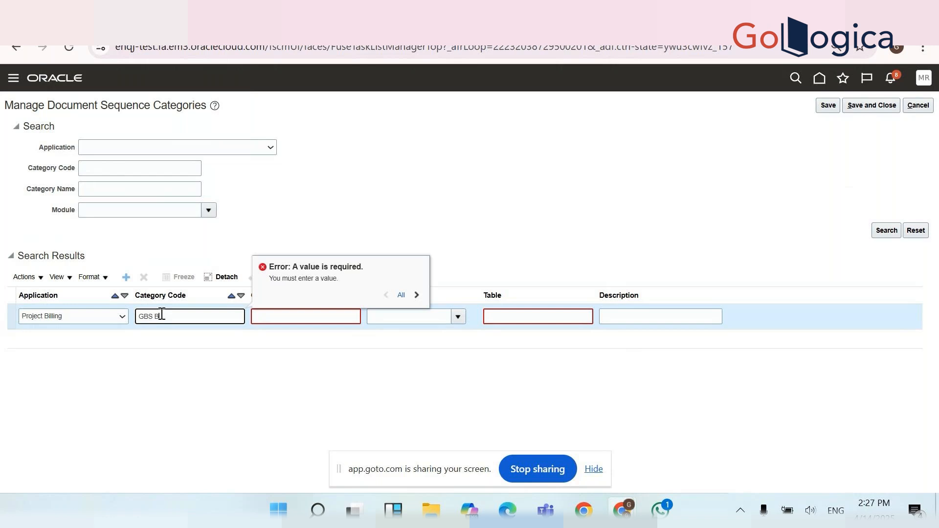
{"action": "type", "text": "illing"}
{"action": "key", "text": "Tab"}
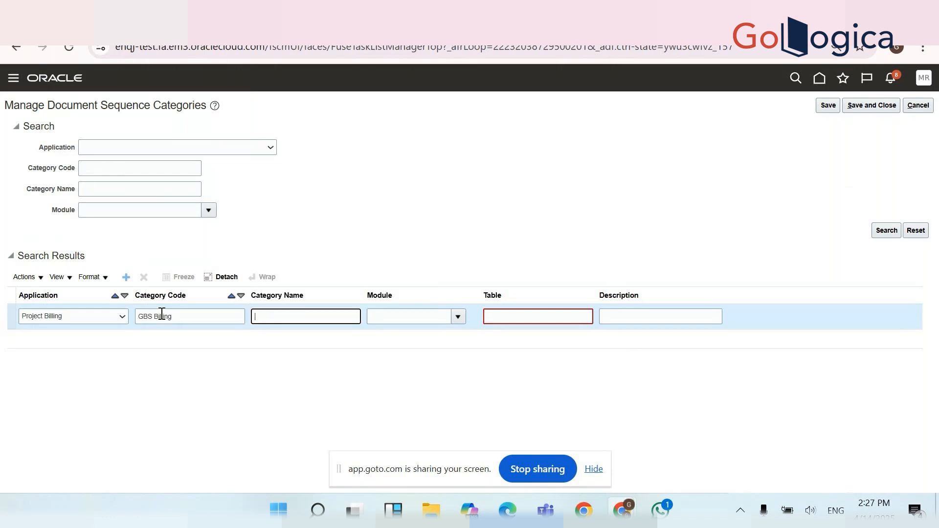
{"action": "triple_click", "coordinate": [162, 316]}
{"action": "key", "text": "ctrl+c"}
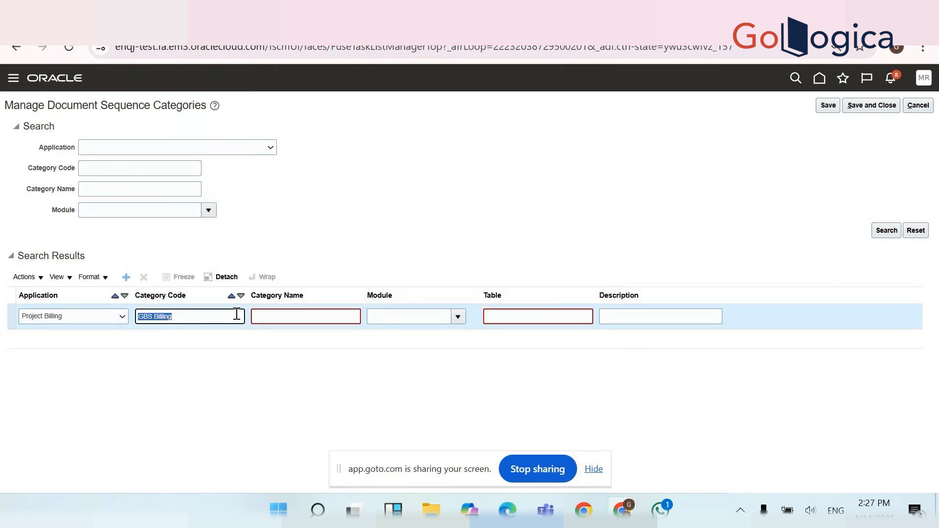
{"action": "left_click", "coordinate": [288, 315]}
{"action": "key", "text": "ctrl+v"}
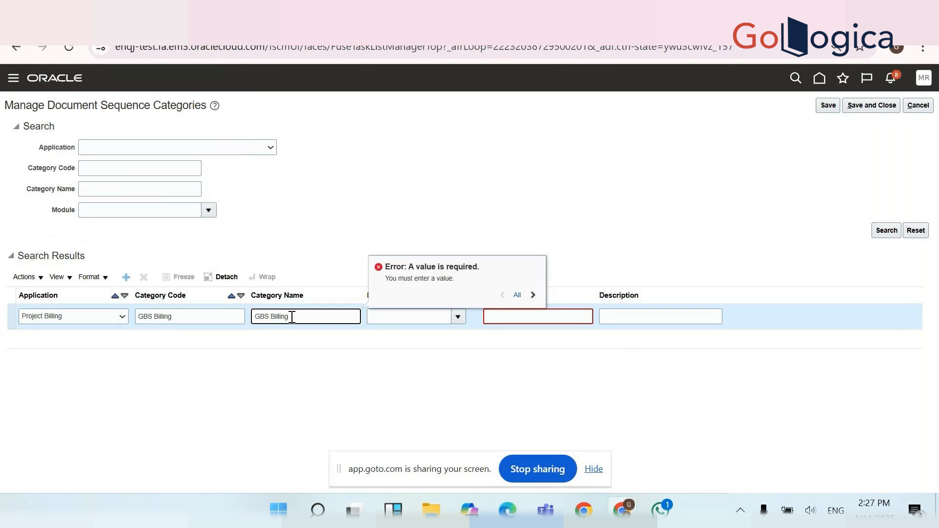
Extend the category code to GBS Billing External and copy it into the row's table field
{"action": "left_click", "coordinate": [204, 319]}
{"action": "type", "text": "Exten"}
{"action": "key", "text": "BackSpace"}
{"action": "key", "text": "BackSpace"}
{"action": "type", "text": "ernal"}
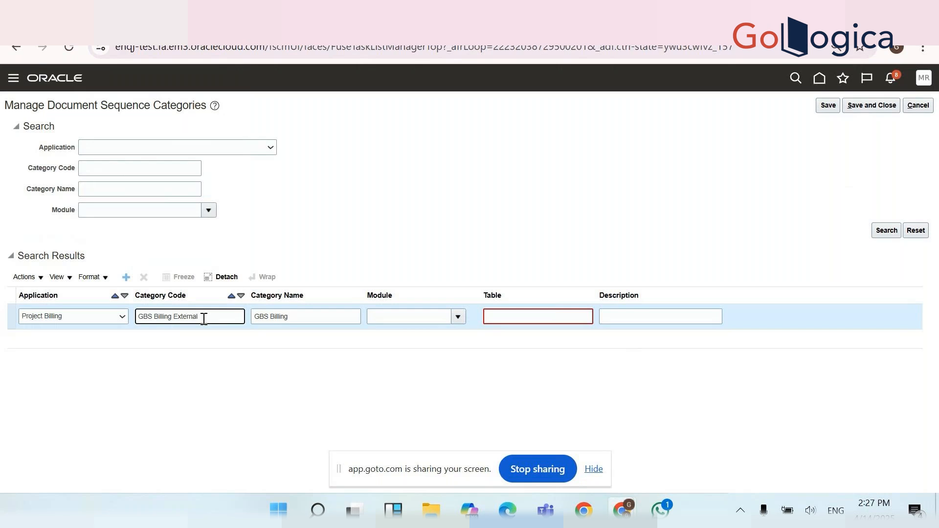
{"action": "double_click", "coordinate": [204, 319]}
{"action": "key", "text": "ctrl+a"}
{"action": "key", "text": "ctrl+c"}
{"action": "left_click", "coordinate": [514, 318]}
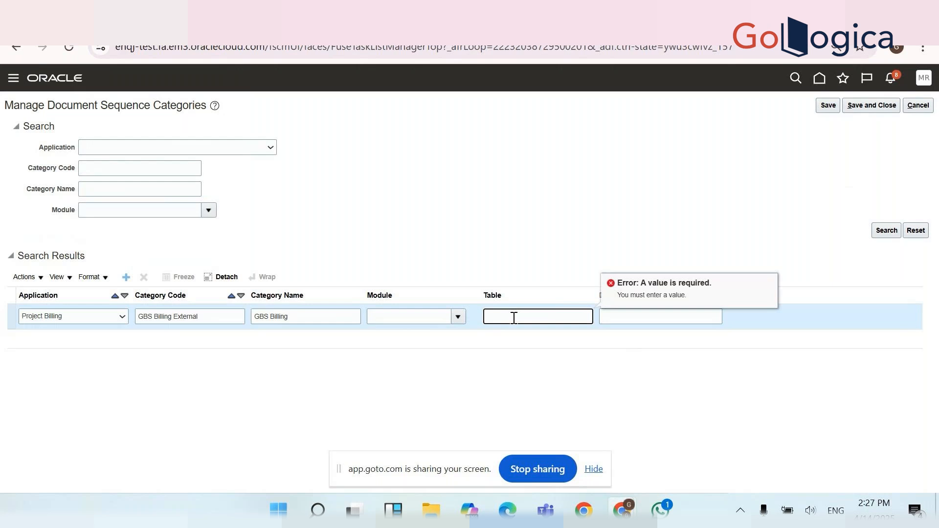
{"action": "key", "text": "ctrl+v"}
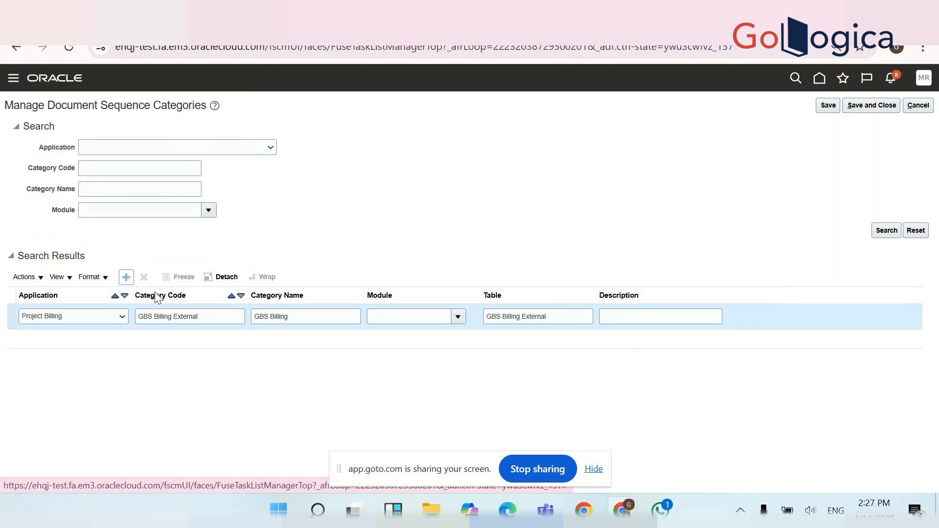
Set the row's module to Project Billing by searching modules for "project", and save the category
{"action": "left_click", "coordinate": [212, 316]}
{"action": "left_click", "coordinate": [408, 316]}
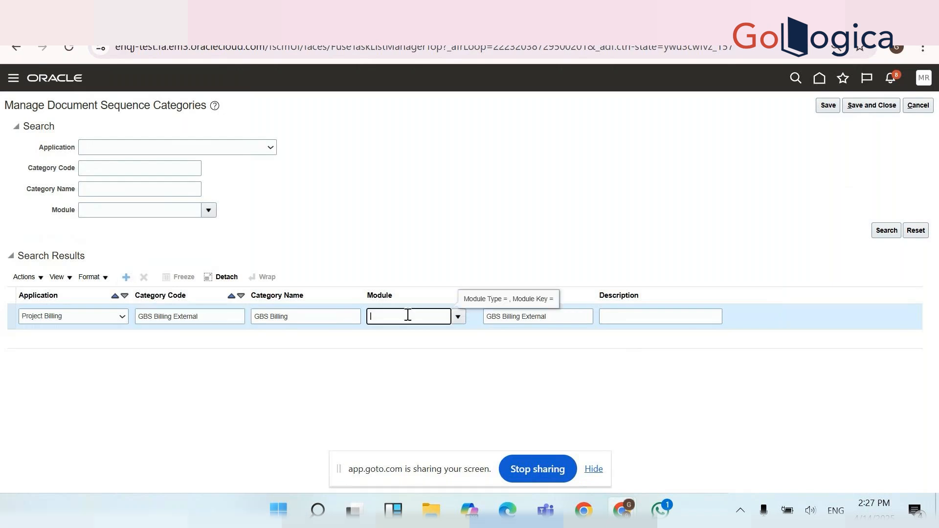
{"action": "type", "text": "pr"}
{"action": "left_click", "coordinate": [459, 317]}
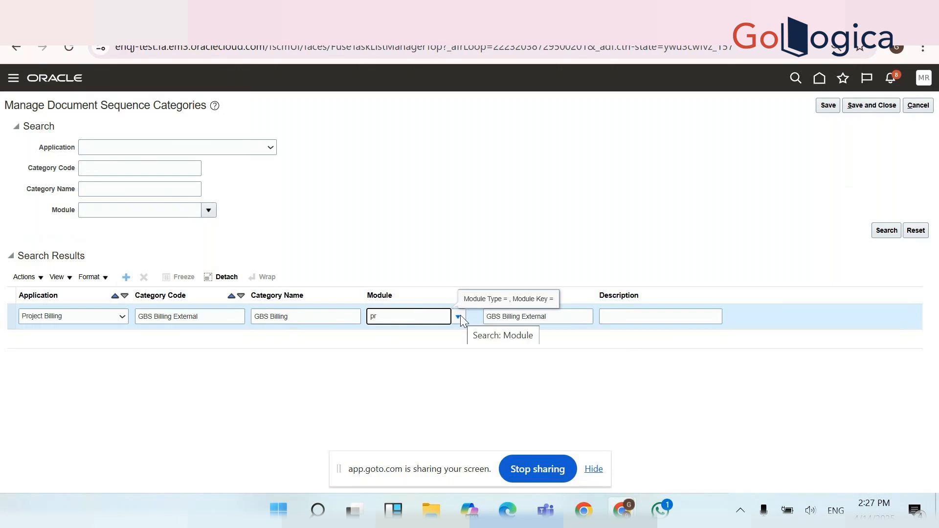
{"action": "left_click", "coordinate": [458, 318]}
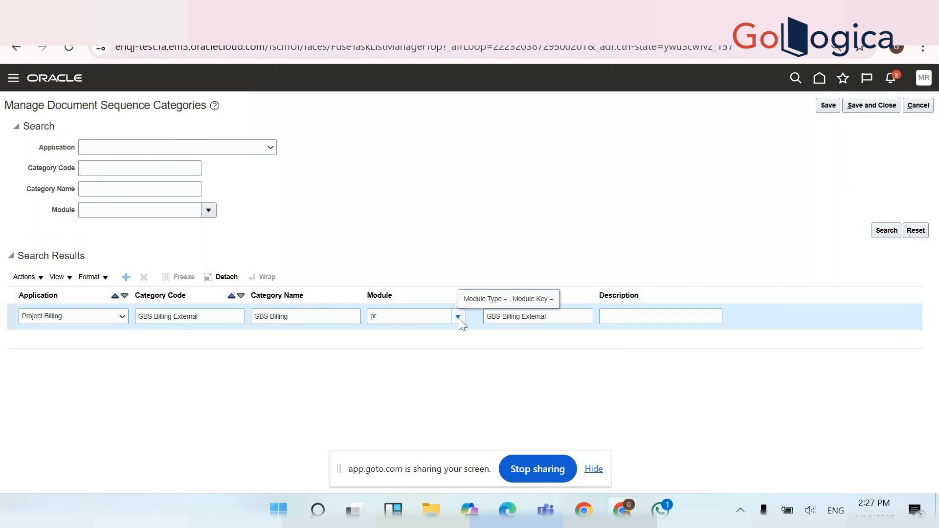
{"action": "left_click", "coordinate": [382, 300]}
{"action": "left_click", "coordinate": [441, 259]}
{"action": "type", "text": "oject"}
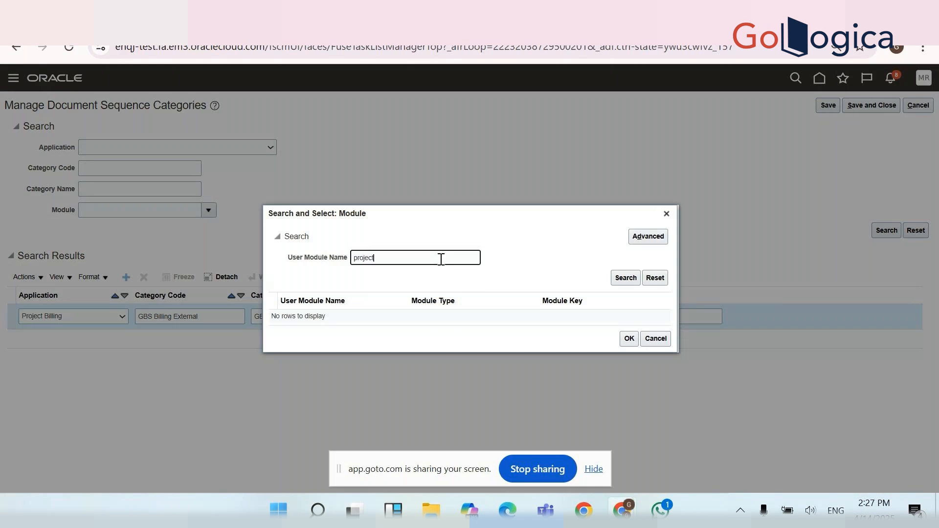
{"action": "key", "text": "Return"}
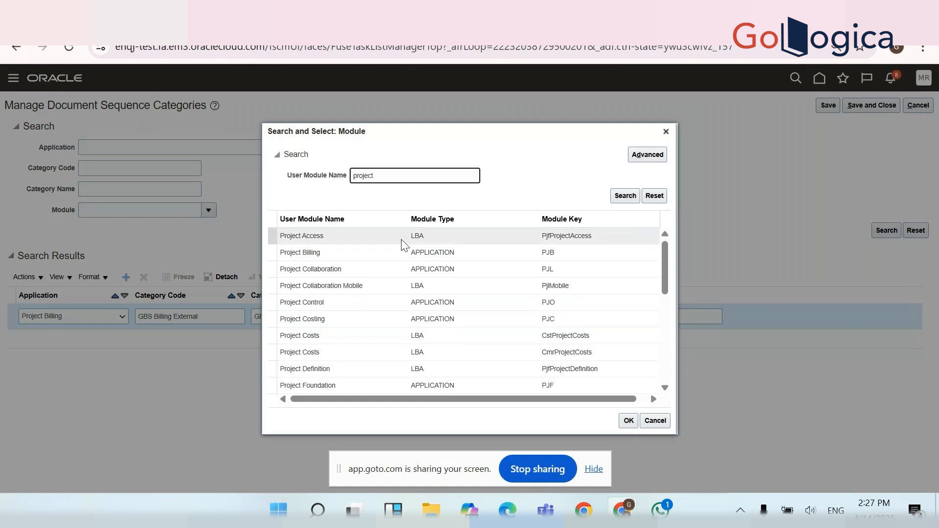
{"action": "left_click", "coordinate": [403, 253]}
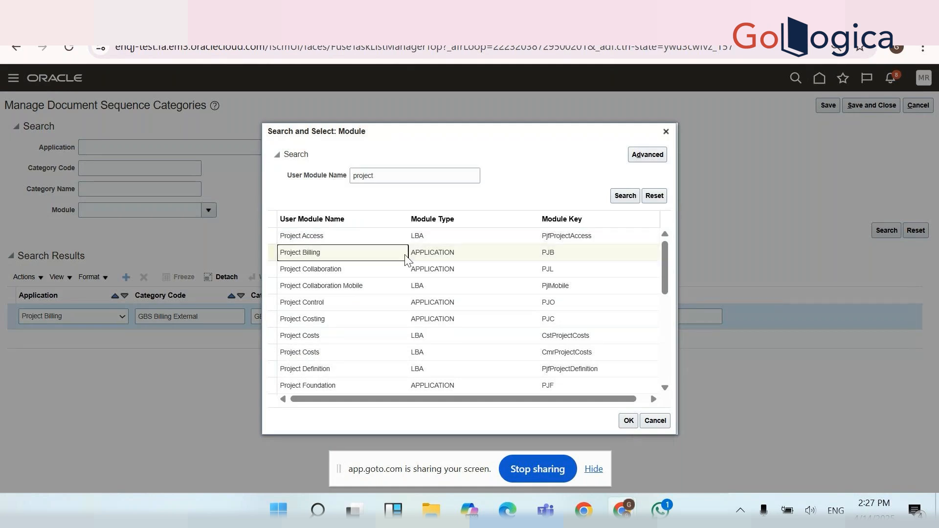
{"action": "left_click", "coordinate": [629, 423]}
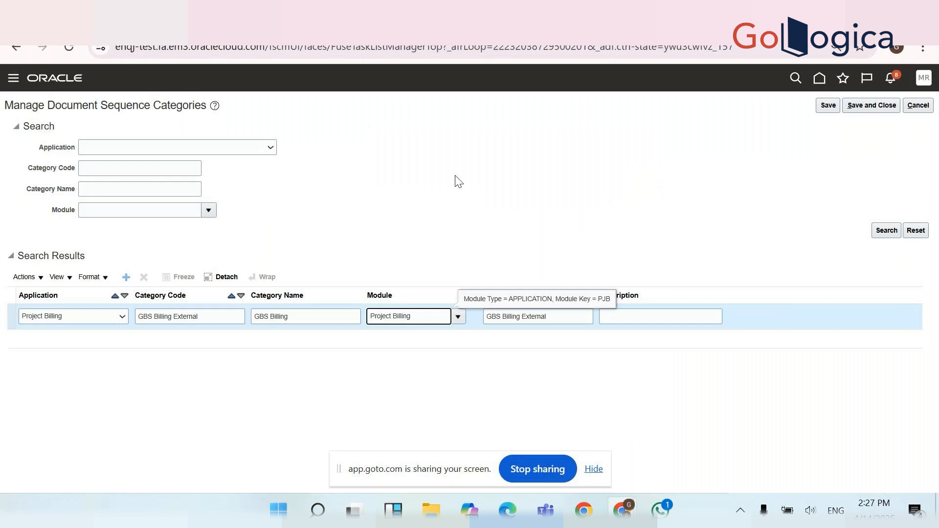
{"action": "left_click", "coordinate": [826, 107]}
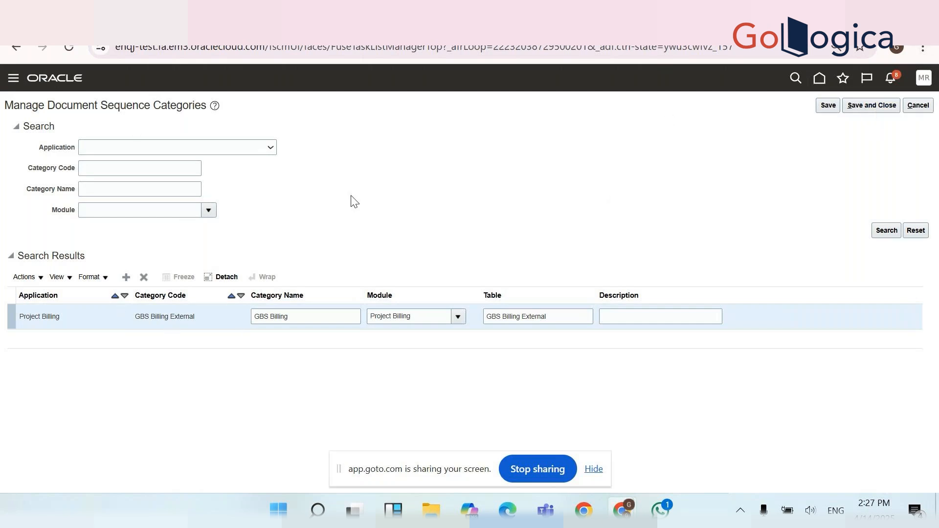
Copy the category code GBS Billing External into the PPM Class Notes 2025 sheet beside Manage Document Sequence Categories
{"action": "triple_click", "coordinate": [167, 318]}
{"action": "key", "text": "ctrl+c"}
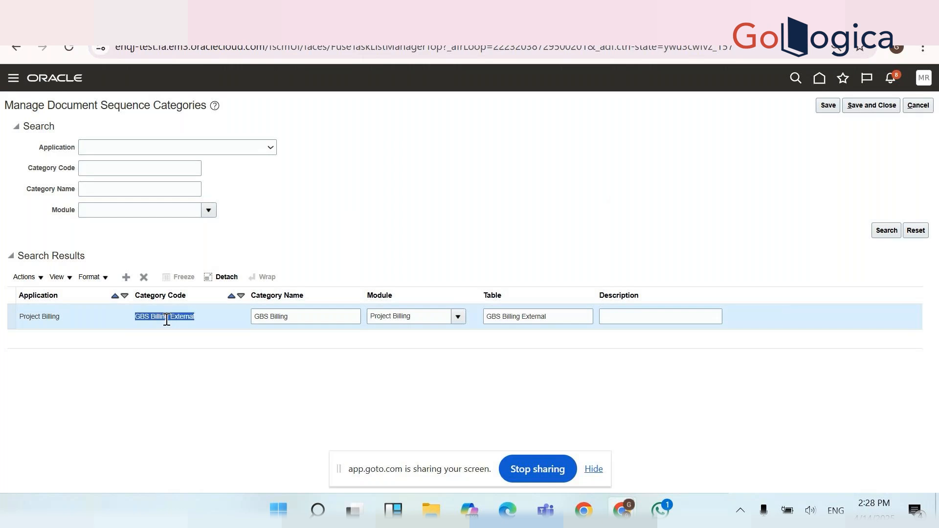
{"action": "key", "text": "alt+Tab"}
{"action": "key", "text": "alt+Tab"}
{"action": "key", "text": "alt+Tab"}
{"action": "key", "text": "alt+Tab"}
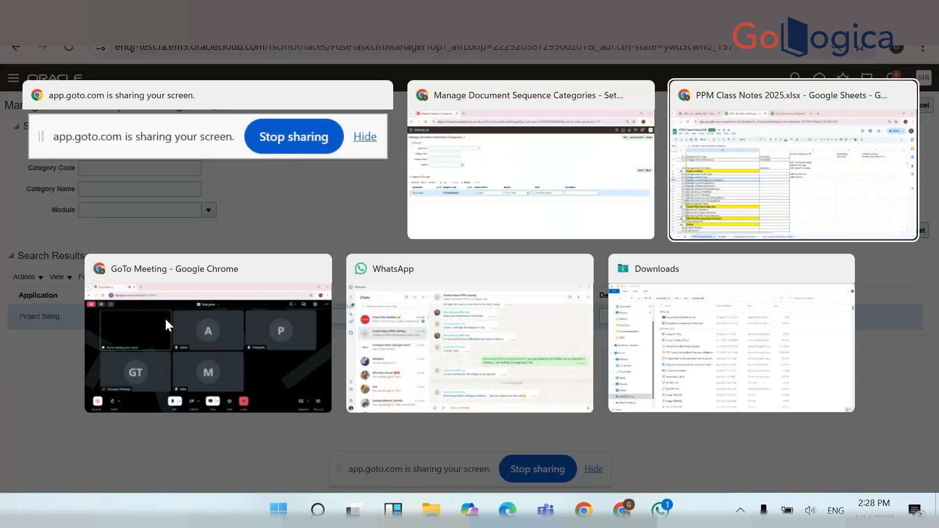
{"action": "key", "text": "Right"}
{"action": "key", "text": "Right"}
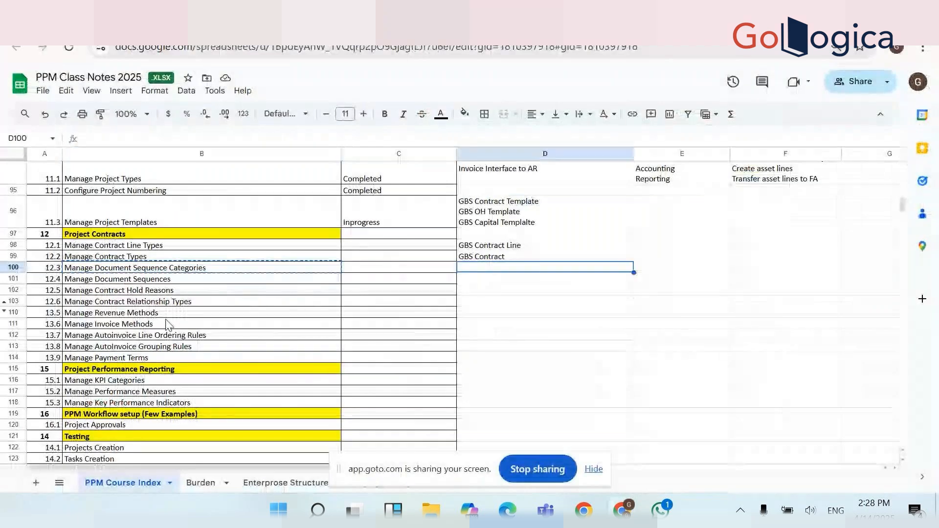
{"action": "key", "text": "ctrl+v"}
Switch back to Oracle Fusion, save and close the document sequence categories, and open the Manage Document Sequences task
{"action": "key", "text": "alt+Tab"}
{"action": "key", "text": "alt+Tab"}
{"action": "key", "text": "alt+Tab"}
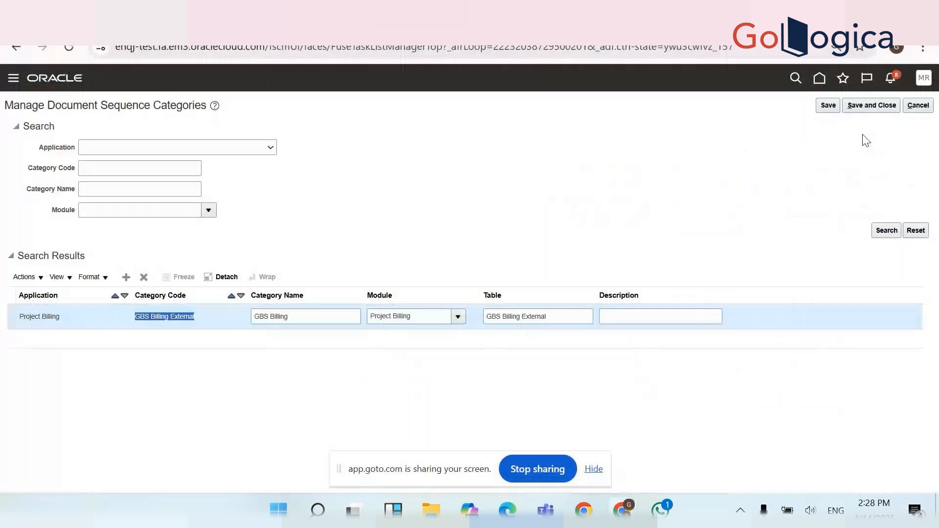
{"action": "left_click", "coordinate": [876, 108]}
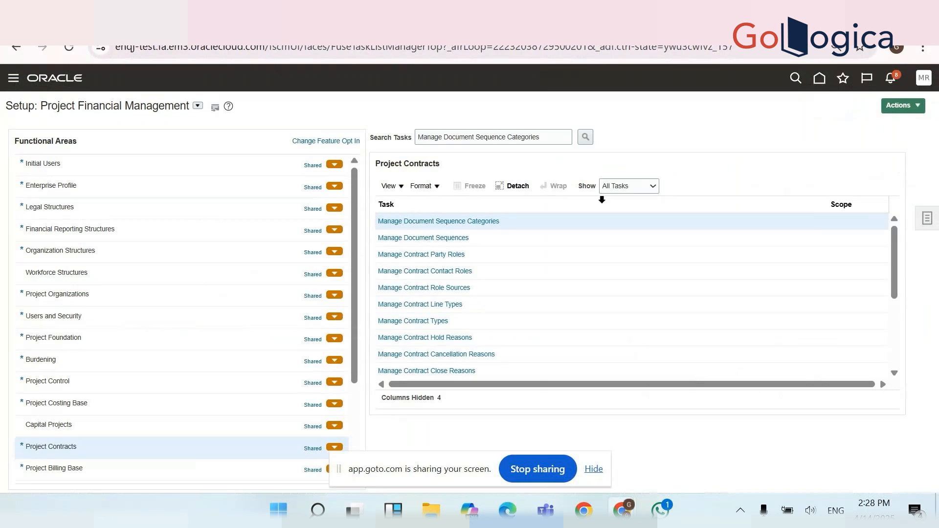
{"action": "left_click", "coordinate": [447, 238]}
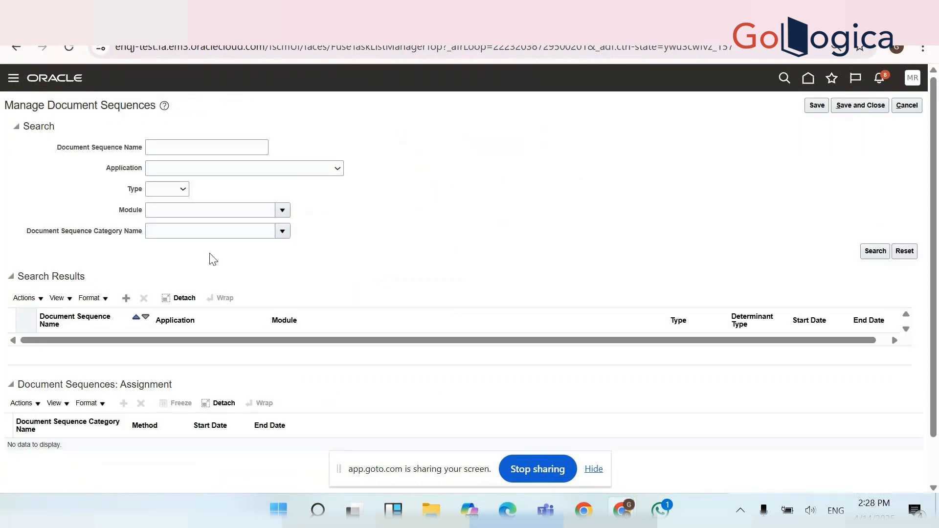
Search the existing document sequences for the name GBS Billing and dismiss the chat notification
{"action": "left_click", "coordinate": [163, 216]}
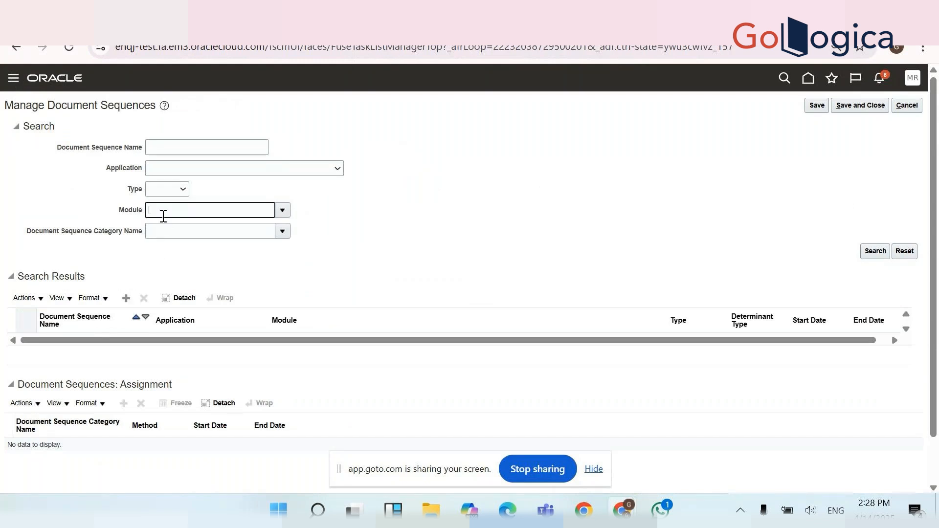
{"action": "left_click", "coordinate": [160, 146]}
{"action": "key", "text": "ctrl+v"}
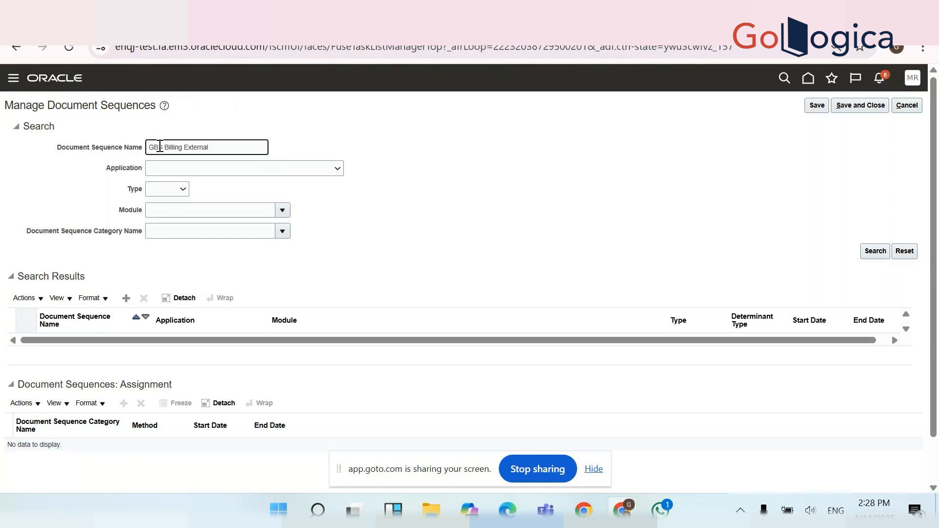
{"action": "key", "text": "BackSpace"}
{"action": "key", "text": "BackSpace"}
{"action": "key", "text": "BackSpace"}
{"action": "key", "text": "BackSpace"}
{"action": "key", "text": "BackSpace"}
{"action": "key", "text": "BackSpace"}
{"action": "key", "text": "BackSpace"}
{"action": "key", "text": "Return"}
{"action": "key", "text": "alt+Tab"}
{"action": "left_click", "coordinate": [202, 145]}
{"action": "left_click", "coordinate": [871, 258]}
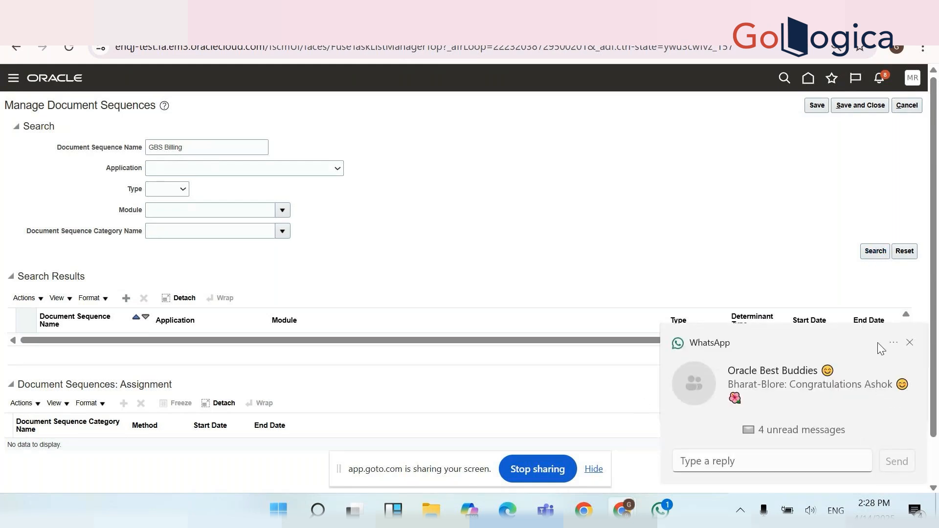
{"action": "left_click", "coordinate": [909, 342]}
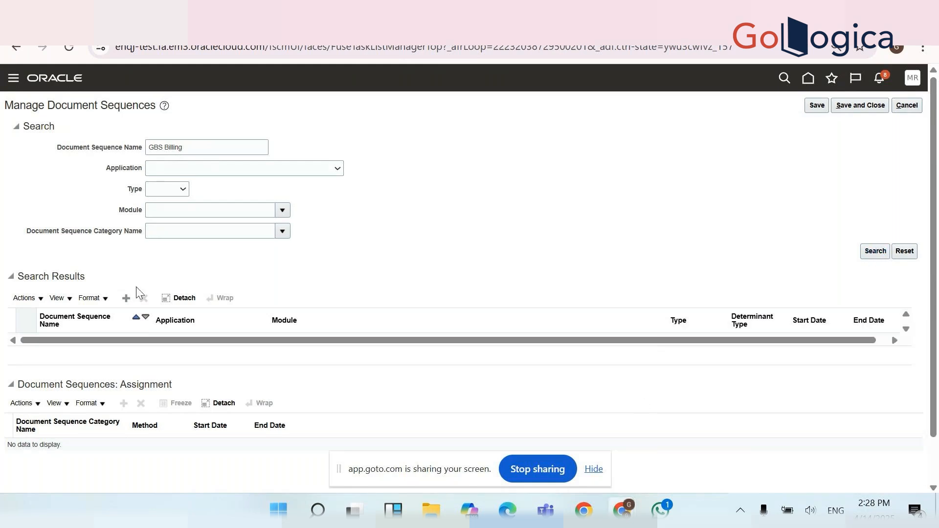
Add a new document sequence row named GBS Billing1
{"action": "left_click", "coordinate": [127, 298]}
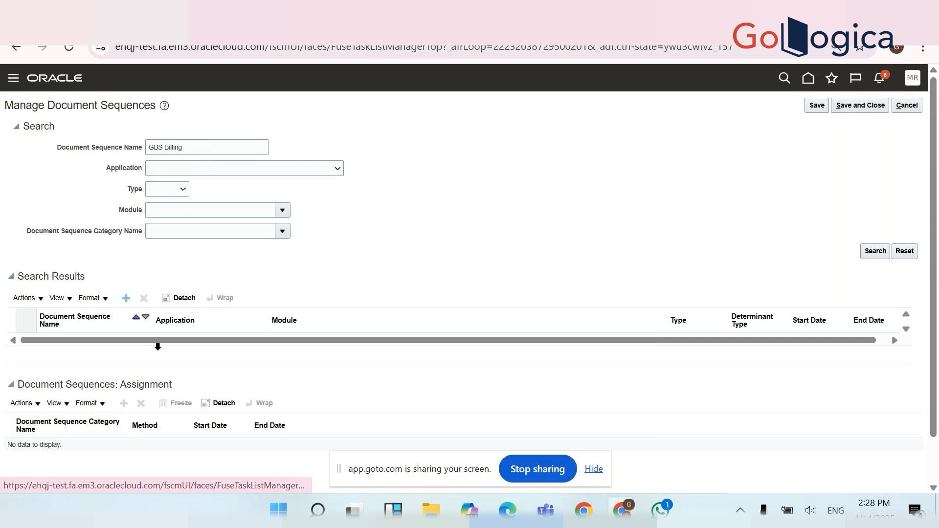
{"action": "left_click", "coordinate": [110, 346]}
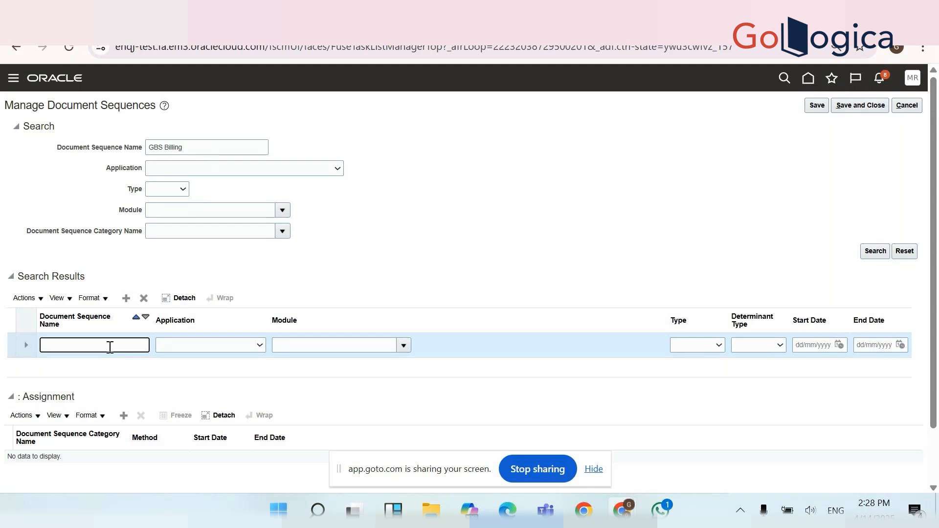
{"action": "type", "text": "GBS Billing1"}
{"action": "key", "text": "Tab"}
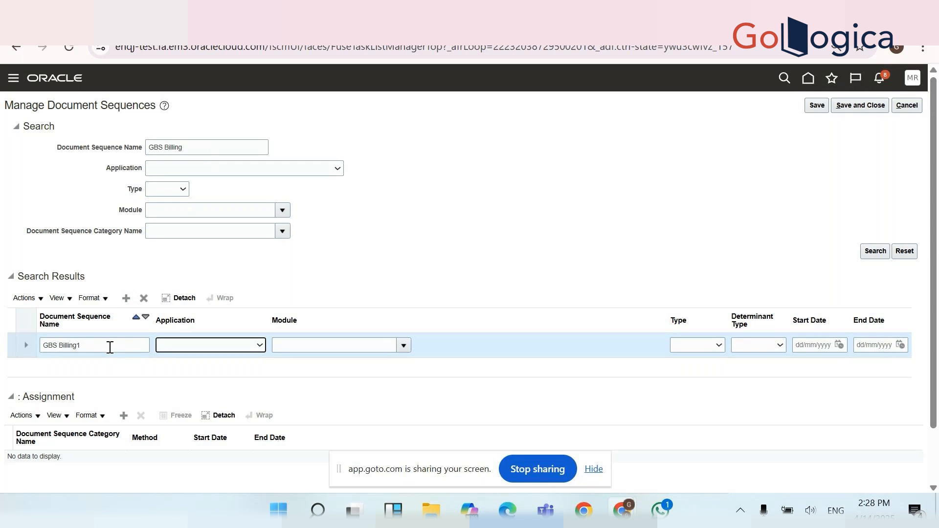
Set the application of the GBS Billing1 document sequence to Project Billing
{"action": "left_click", "coordinate": [184, 347]}
{"action": "key", "text": "p"}
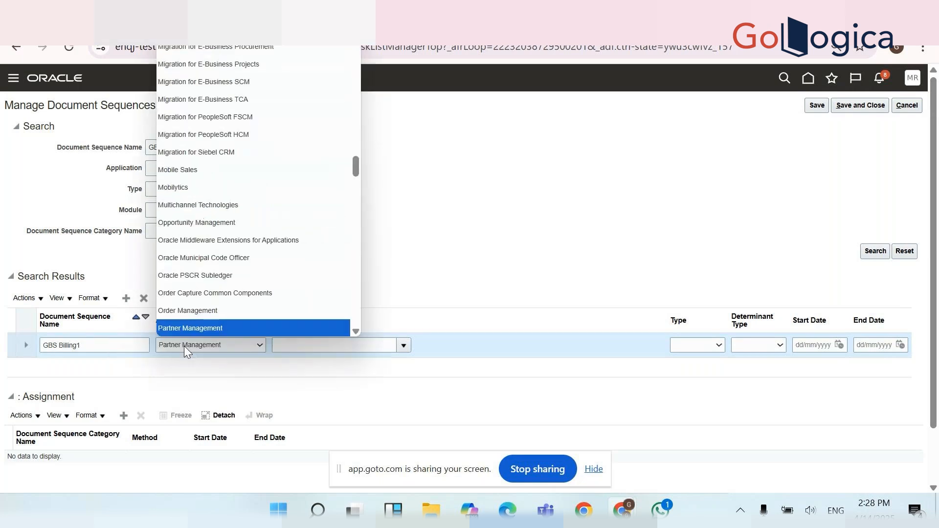
{"action": "key", "text": "Down"}
{"action": "key", "text": "Down"}
{"action": "key", "text": "Down"}
{"action": "key", "text": "Down"}
{"action": "key", "text": "Down"}
{"action": "key", "text": "Down"}
{"action": "key", "text": "Down"}
{"action": "key", "text": "Down"}
{"action": "key", "text": "Down"}
{"action": "key", "text": "Down"}
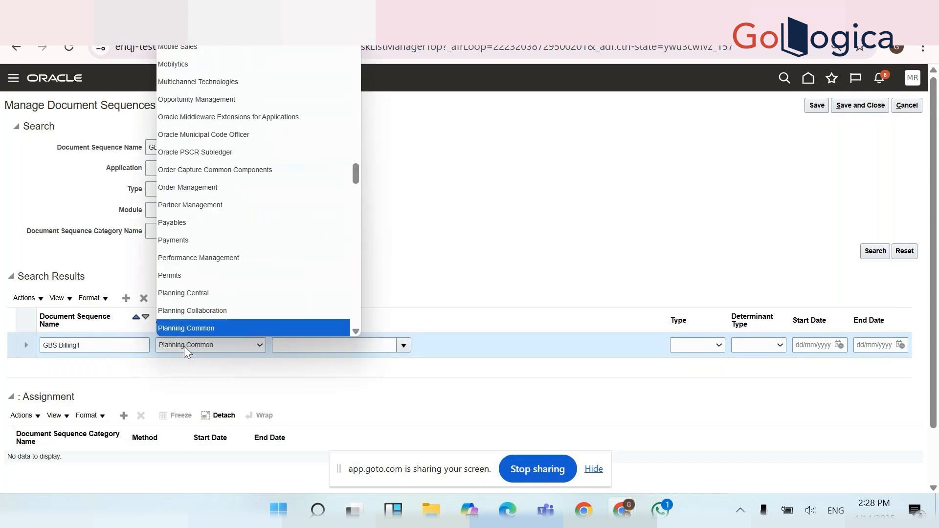
{"action": "key", "text": "Down"}
{"action": "key", "text": "Down"}
{"action": "key", "text": "Down"}
{"action": "key", "text": "Down"}
{"action": "key", "text": "Down"}
{"action": "key", "text": "Down"}
{"action": "key", "text": "Down"}
{"action": "key", "text": "Down"}
{"action": "key", "text": "Down"}
{"action": "key", "text": "Down"}
{"action": "key", "text": "Down"}
{"action": "key", "text": "Down"}
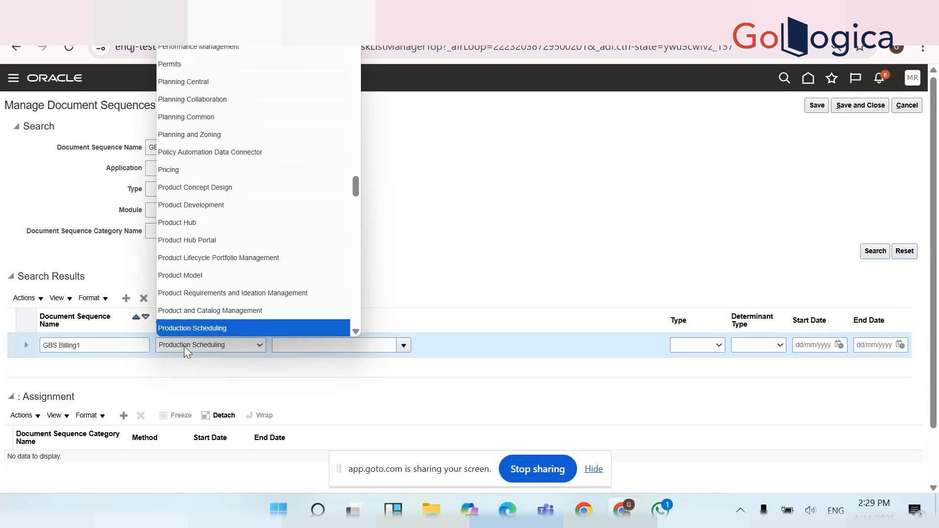
{"action": "key", "text": "Down"}
{"action": "key", "text": "Down"}
{"action": "key", "text": "Up"}
{"action": "key", "text": "Up"}
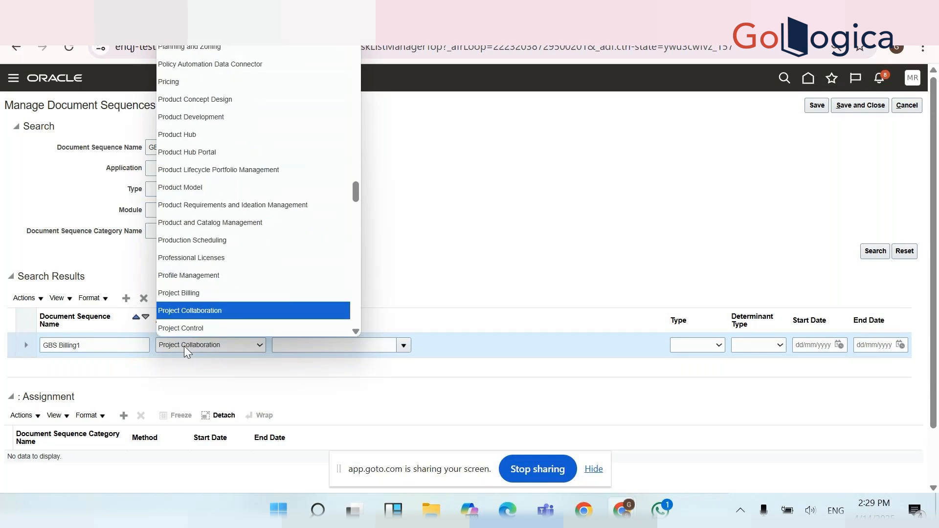
{"action": "key", "text": "Return"}
Set the module of the GBS Billing1 document sequence to Project Billing
{"action": "left_click", "coordinate": [362, 346]}
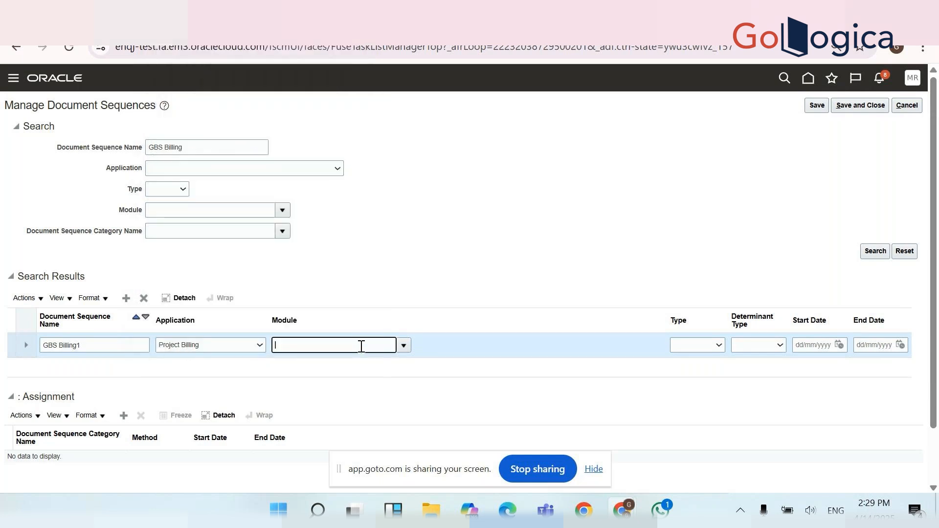
{"action": "type", "text": "project b"}
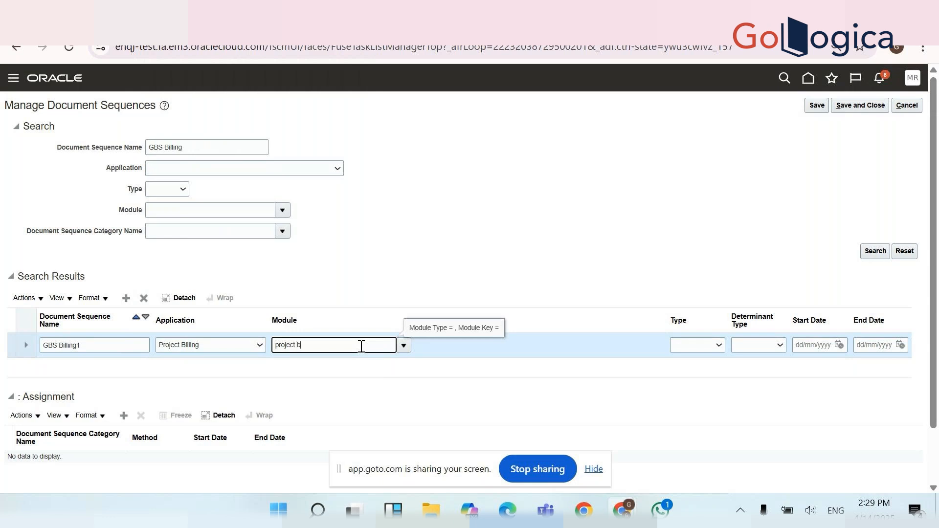
{"action": "key", "text": "Tab"}
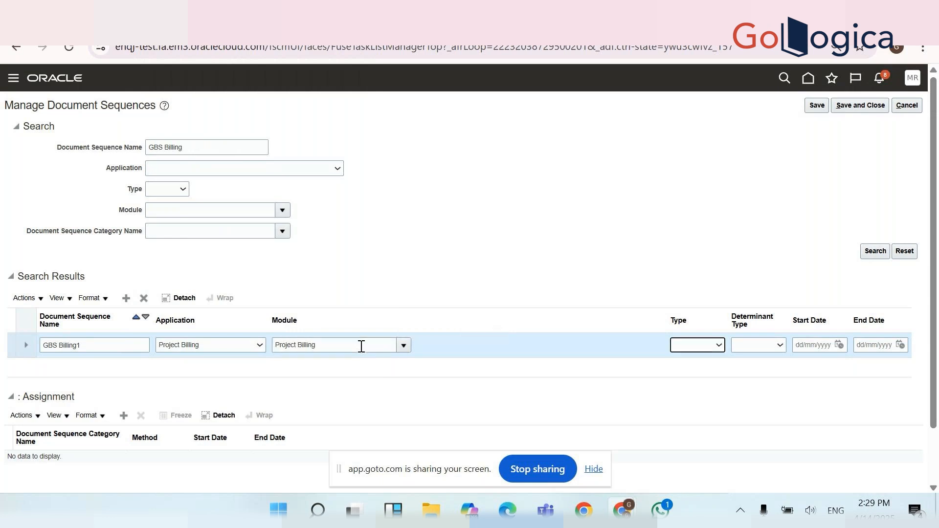
Try the Gapless, Automatic and Manual types for GBS Billing1 and check the determinant type choices for each
{"action": "left_click", "coordinate": [709, 344]}
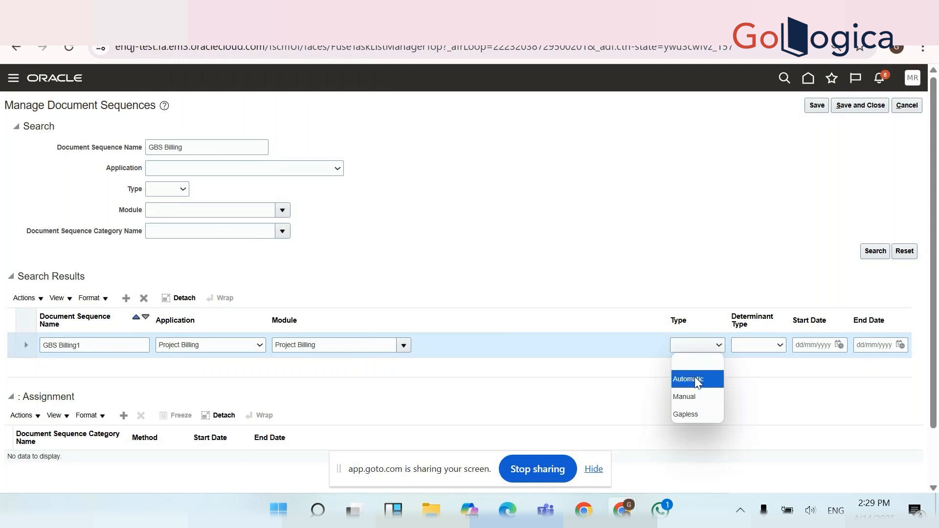
{"action": "left_click", "coordinate": [697, 411]}
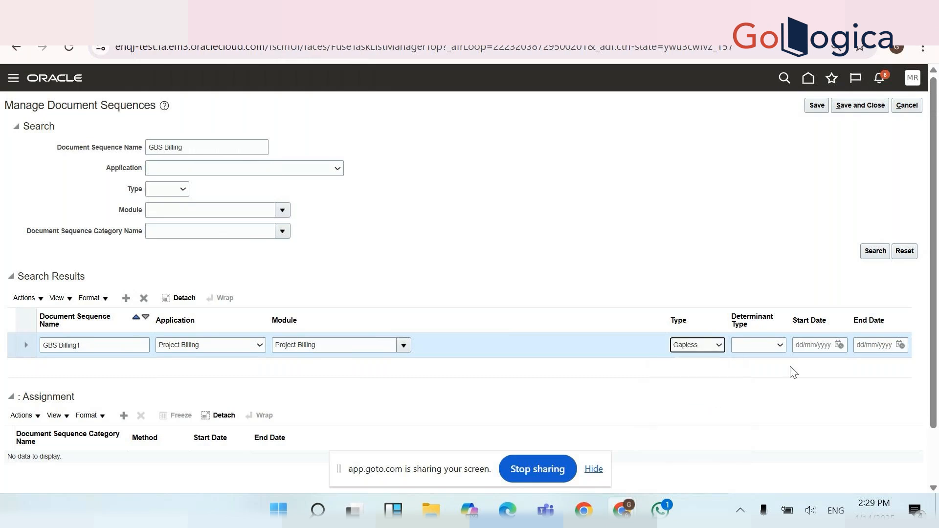
{"action": "left_click", "coordinate": [704, 346]}
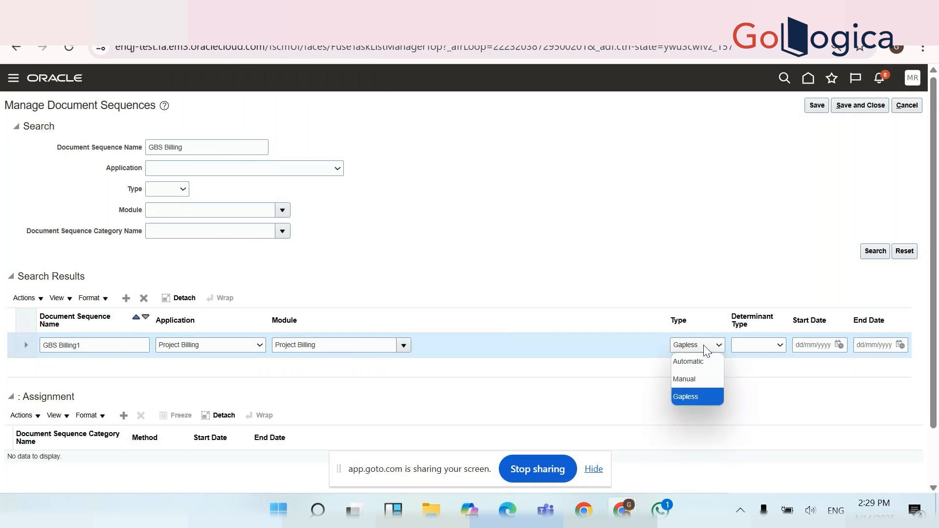
{"action": "left_click", "coordinate": [701, 360]}
{"action": "left_click", "coordinate": [761, 345]}
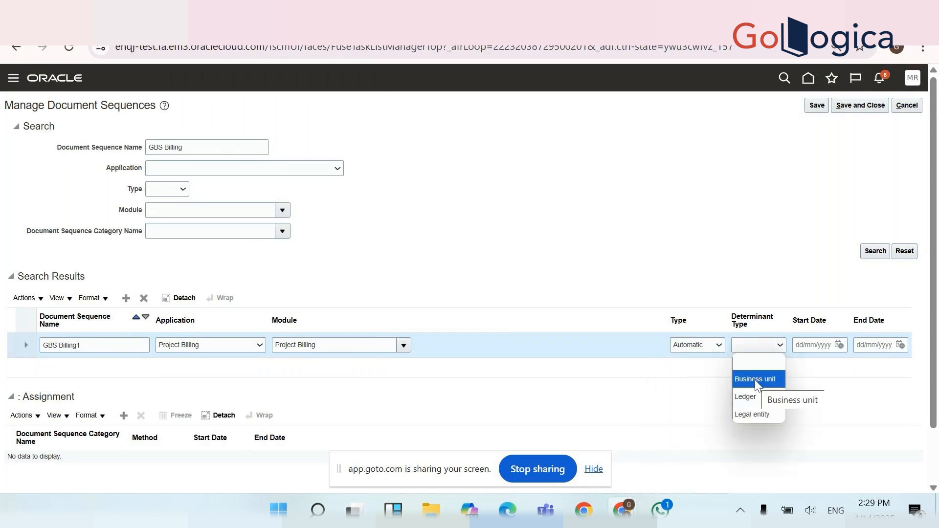
{"action": "left_click", "coordinate": [709, 345]}
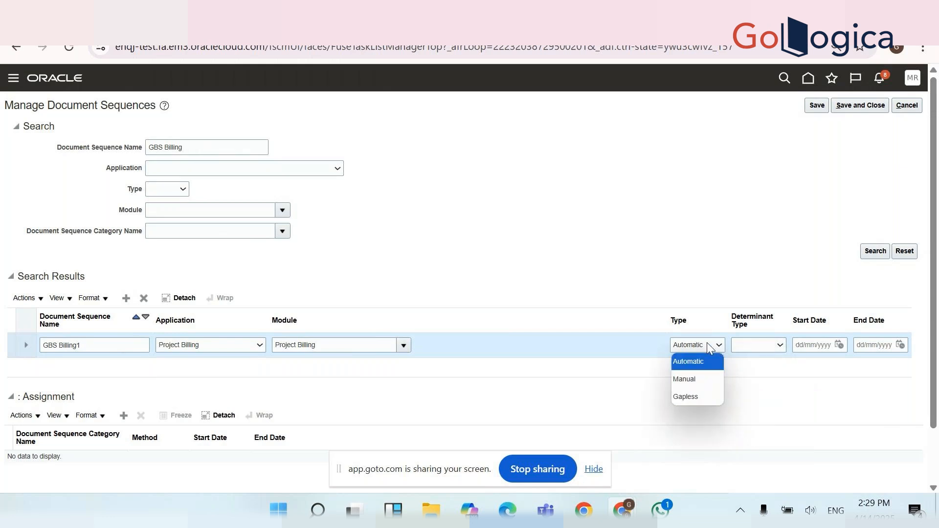
{"action": "left_click", "coordinate": [696, 375]}
{"action": "left_click", "coordinate": [780, 344]}
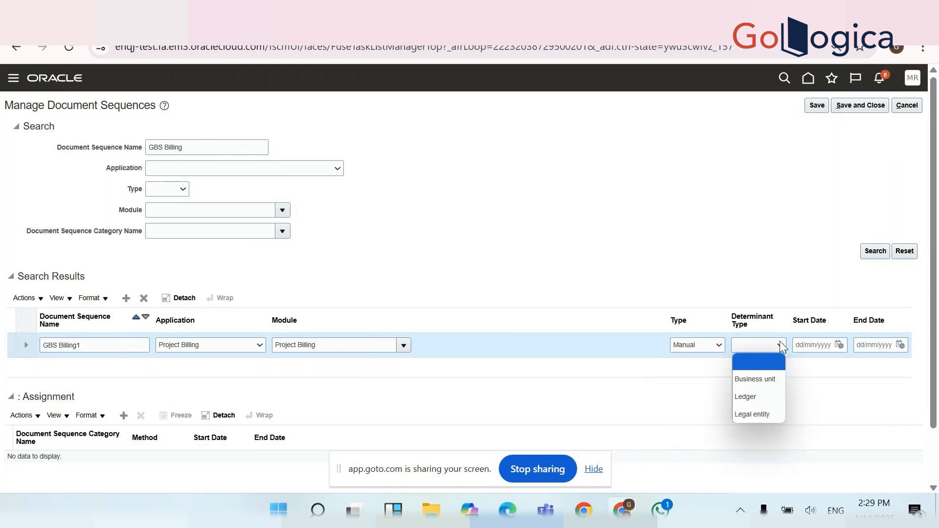
{"action": "left_click", "coordinate": [703, 347]}
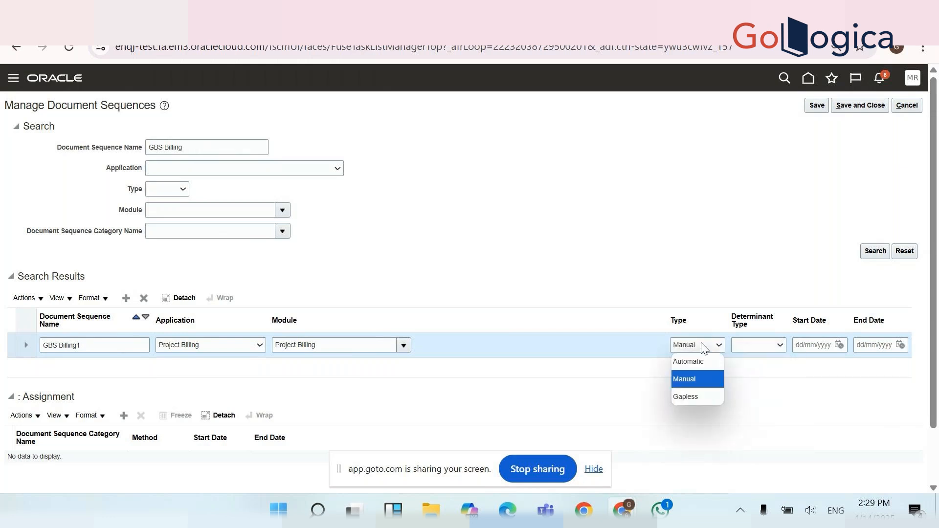
{"action": "left_click", "coordinate": [695, 397]}
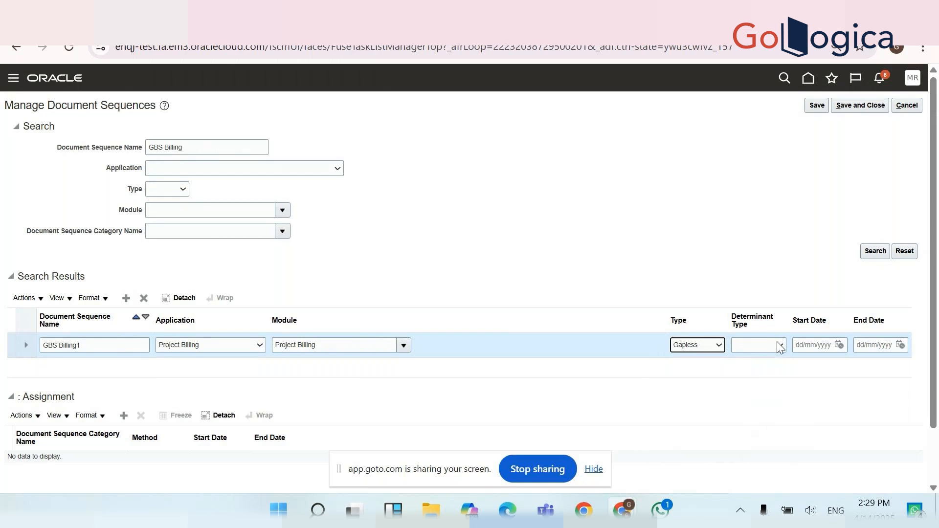
{"action": "left_click", "coordinate": [780, 345]}
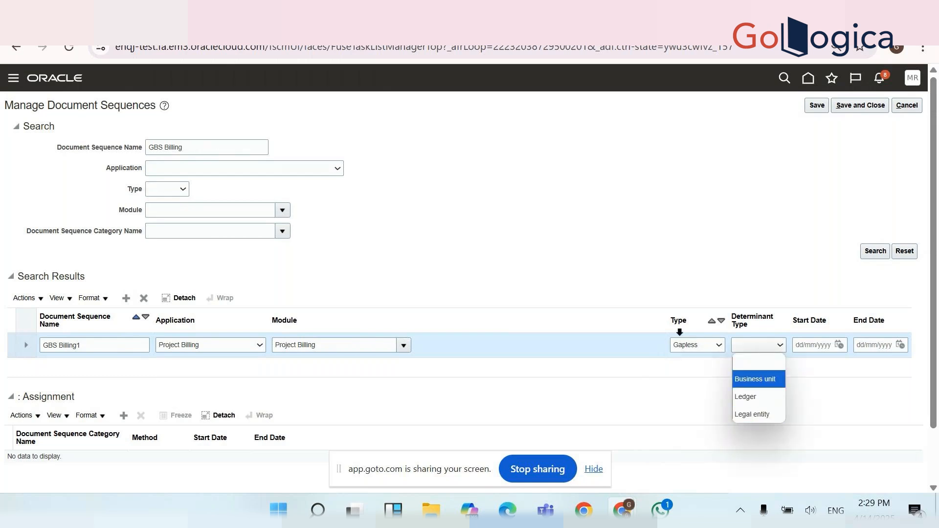
{"action": "left_click", "coordinate": [685, 345]}
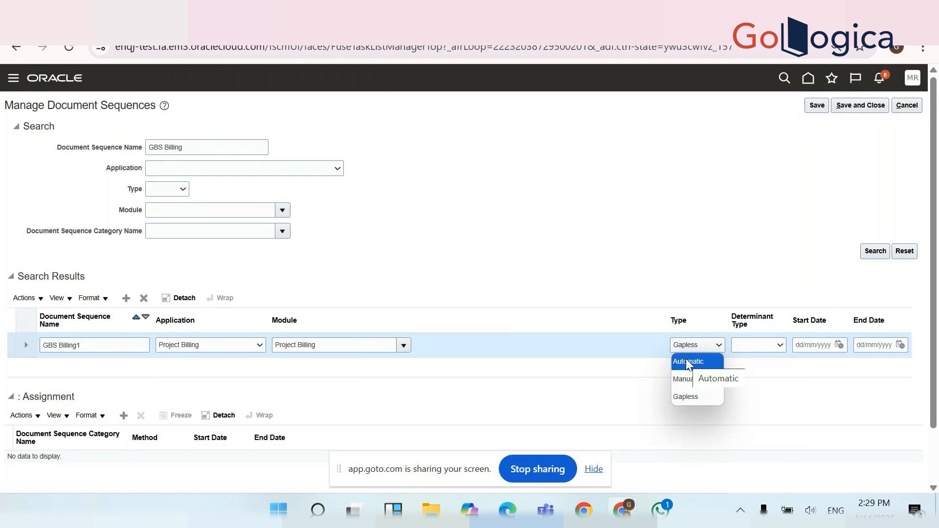
Hide the screen-sharing bar, and set the GBS Billing1 sequence type to Automatic with Business unit as the determinant type
{"action": "left_click", "coordinate": [601, 472]}
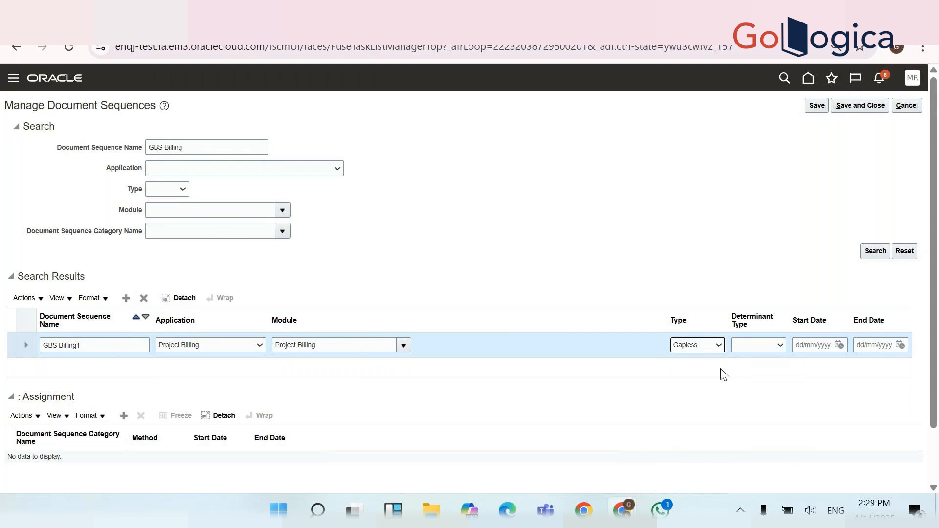
{"action": "left_click", "coordinate": [706, 348]}
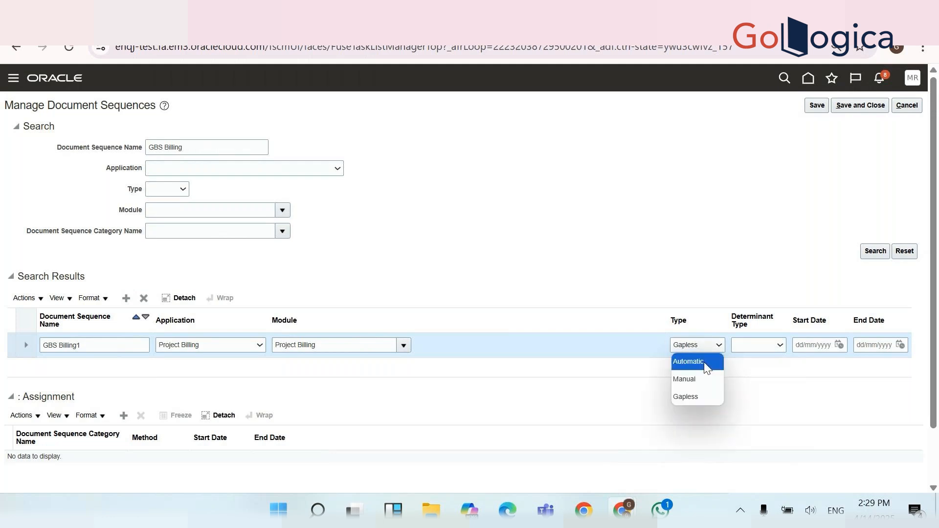
{"action": "left_click", "coordinate": [703, 362]}
{"action": "left_click", "coordinate": [756, 345]}
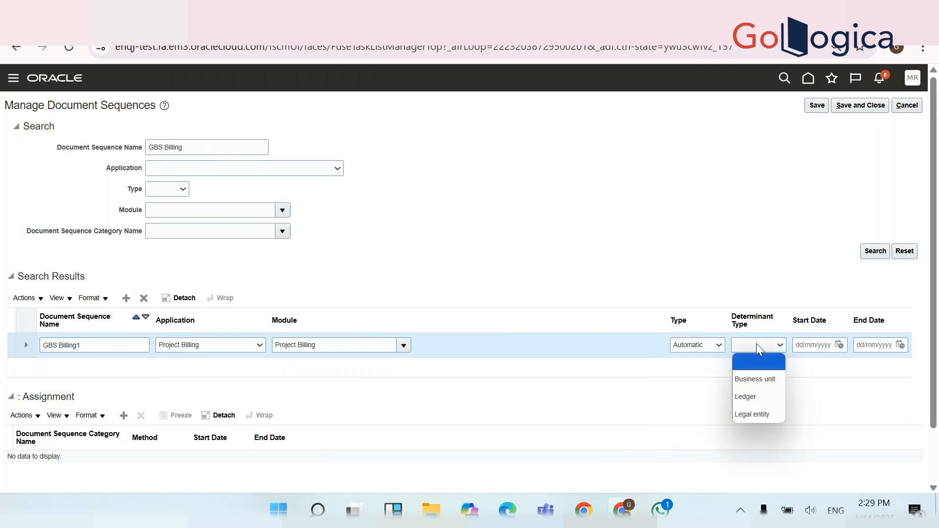
{"action": "left_click", "coordinate": [754, 375]}
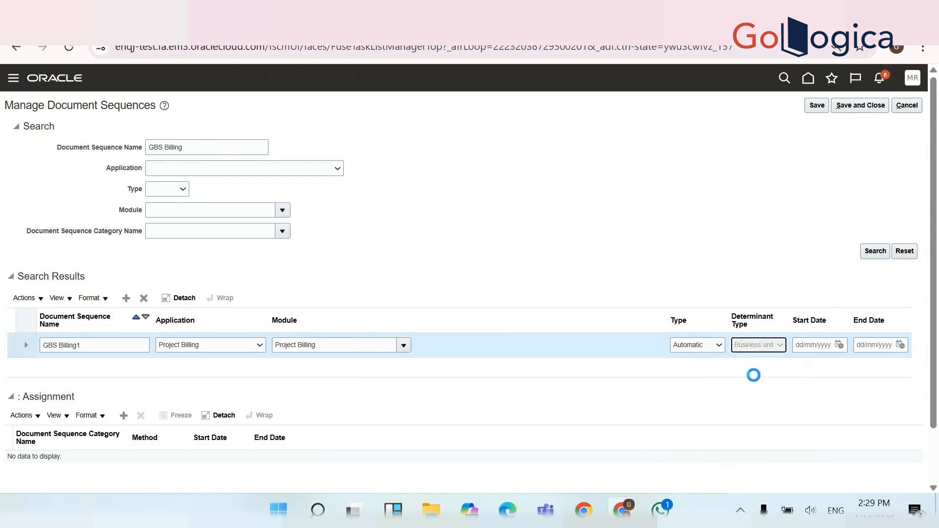
Enter 01/01/2000 as the start date of the GBS Billing1 document sequence
{"action": "left_click", "coordinate": [812, 345]}
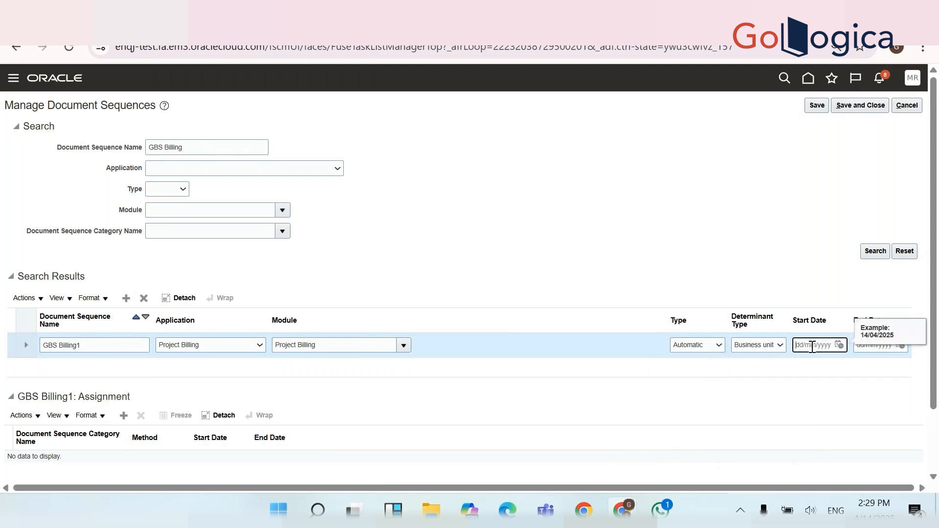
{"action": "type", "text": "01/-1"}
{"action": "type", "text": "01/200"}
{"action": "type", "text": "0"}
{"action": "key", "text": "Tab"}
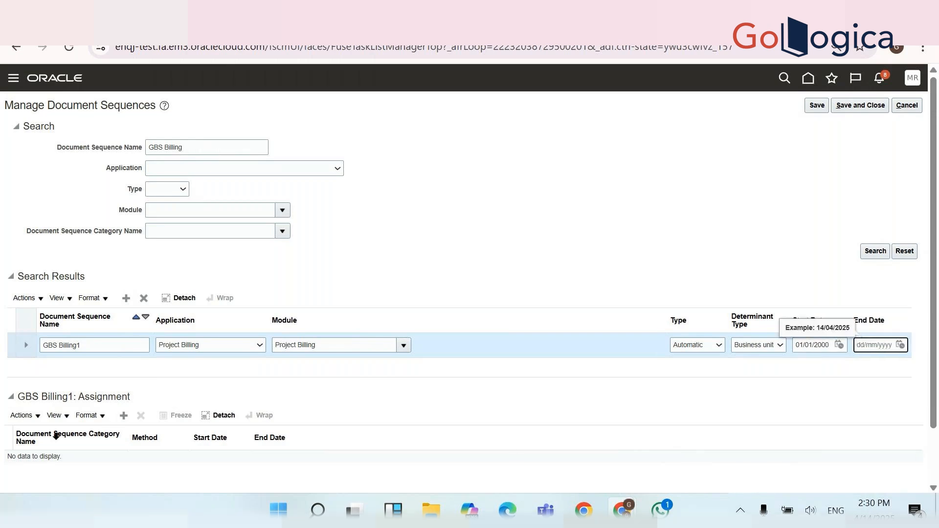
Add an assignment row to GBS Billing1 with GBS as the category name text, dismissing the chat notification
{"action": "left_click", "coordinate": [123, 417]}
{"action": "left_click", "coordinate": [72, 463]}
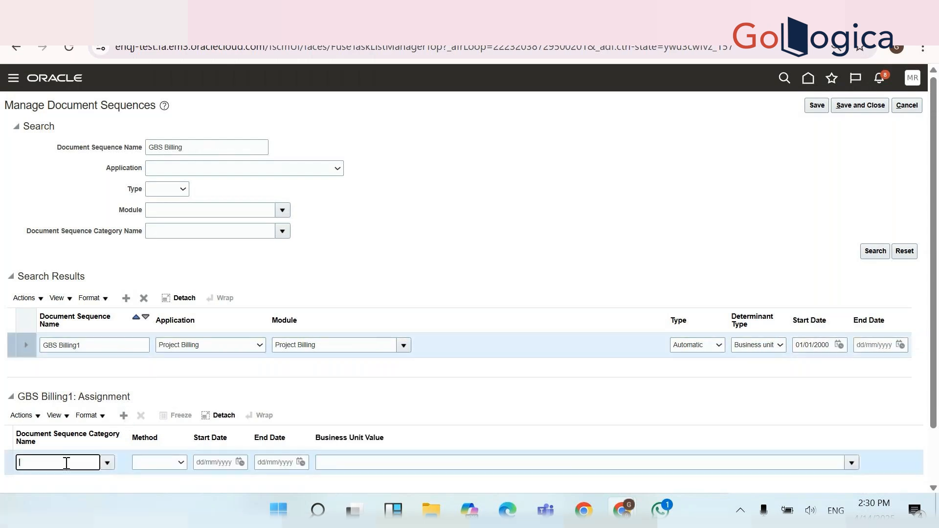
{"action": "left_click", "coordinate": [106, 463]}
{"action": "left_click", "coordinate": [58, 464]}
{"action": "type", "text": "GBS"}
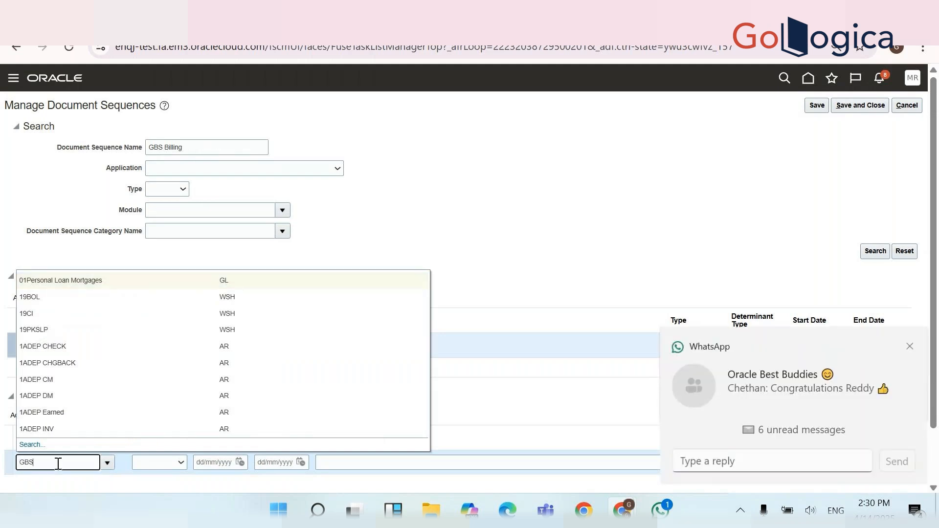
{"action": "type", "text": " B"}
{"action": "left_click", "coordinate": [910, 346]}
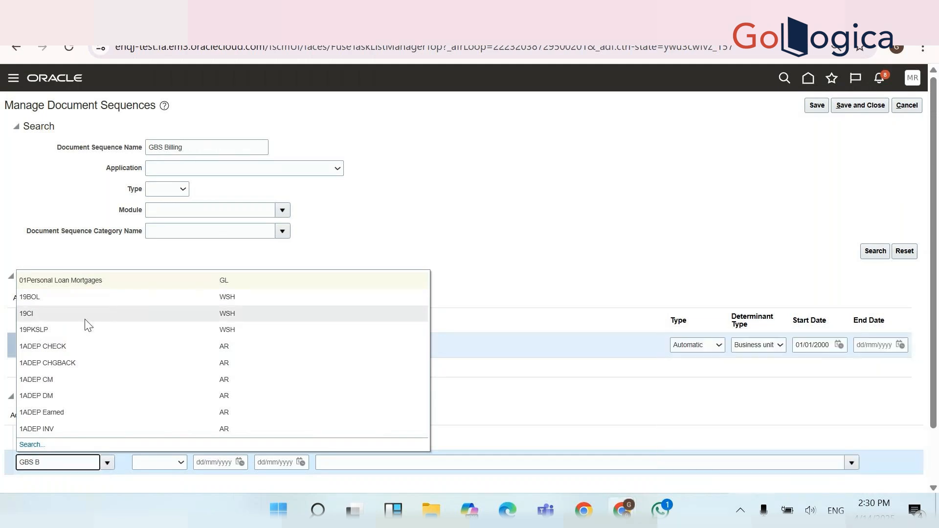
{"action": "type", "text": "ILL"}
{"action": "key", "text": "BackSpace"}
{"action": "key", "text": "BackSpace"}
{"action": "key", "text": "BackSpace"}
{"action": "key", "text": "BackSpace"}
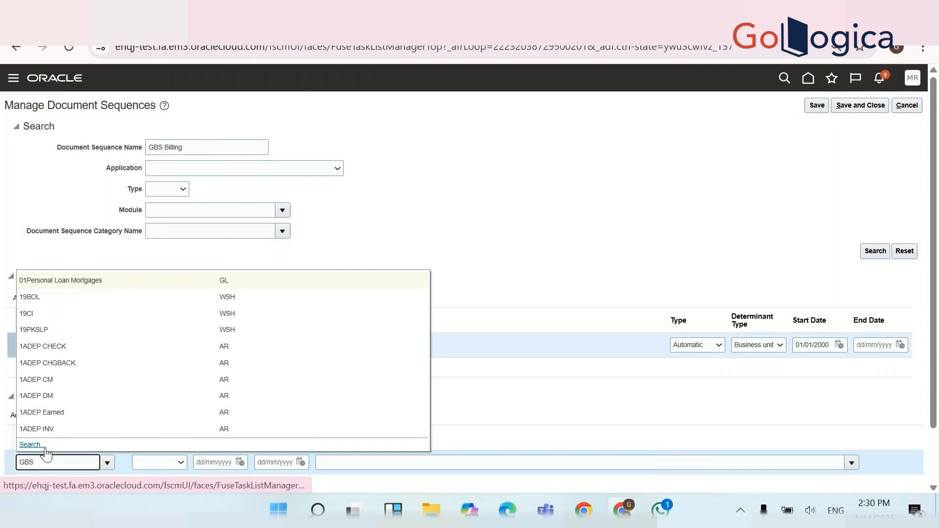
Search the document sequence category names for GBS and assign the GBS Billing category to the assignment row
{"action": "left_click", "coordinate": [108, 463]}
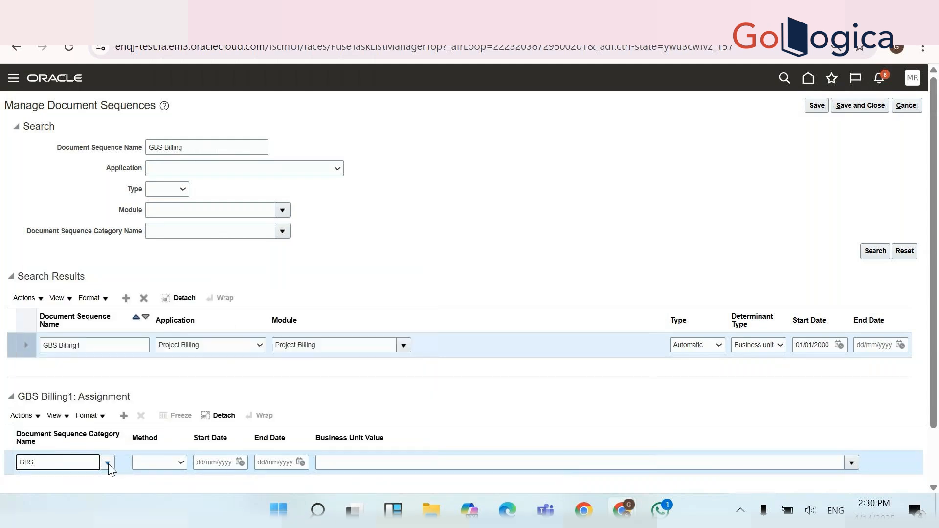
{"action": "left_click", "coordinate": [108, 463]}
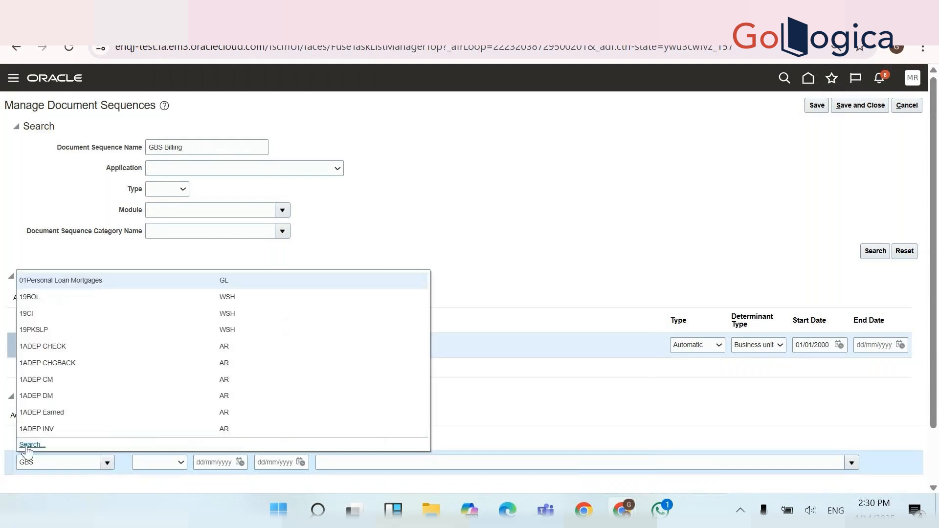
{"action": "left_click", "coordinate": [28, 446]}
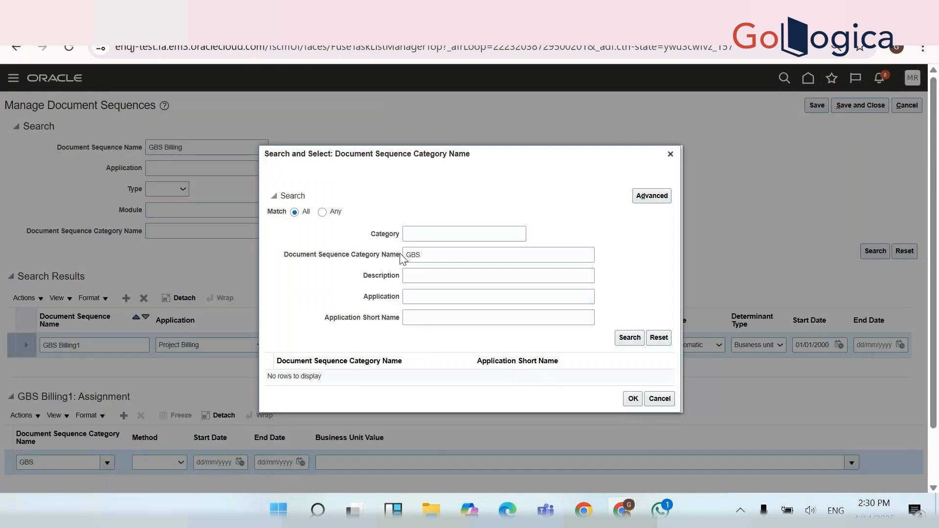
{"action": "left_click", "coordinate": [635, 345]}
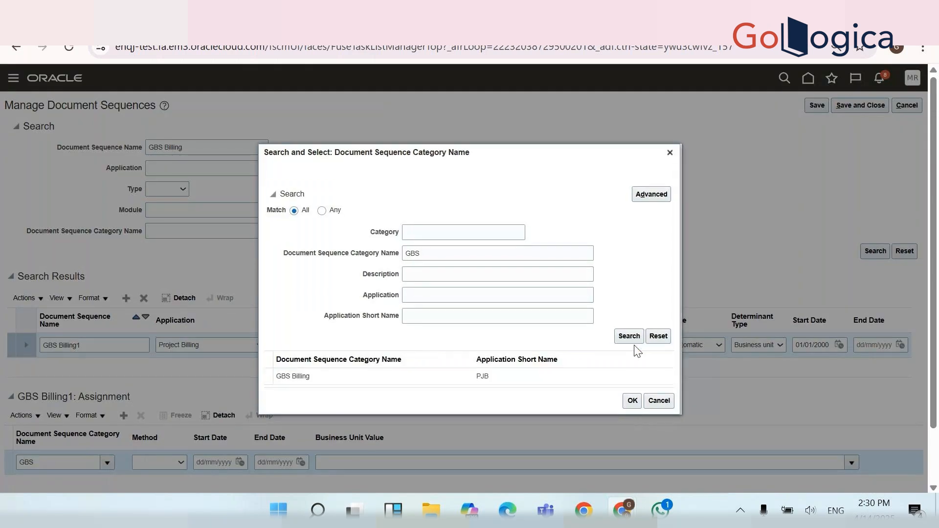
{"action": "left_click", "coordinate": [498, 258]}
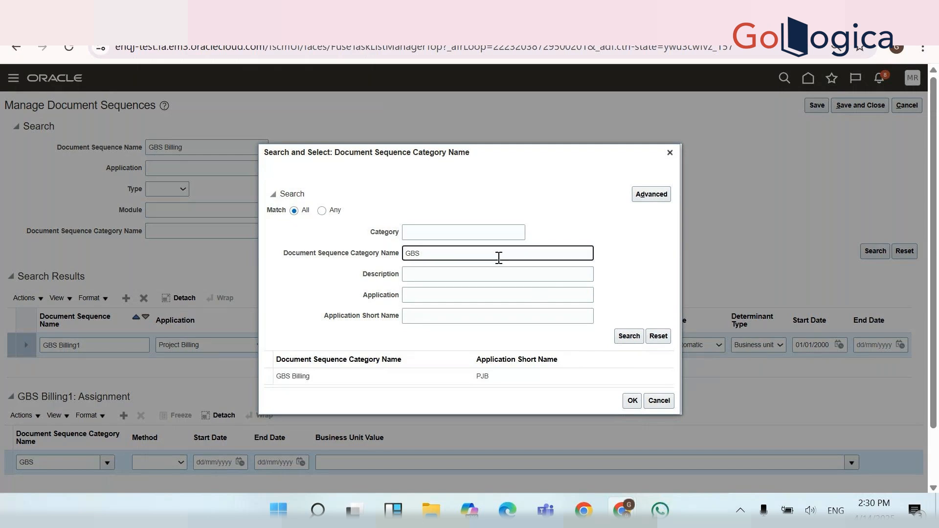
{"action": "left_click", "coordinate": [459, 375]}
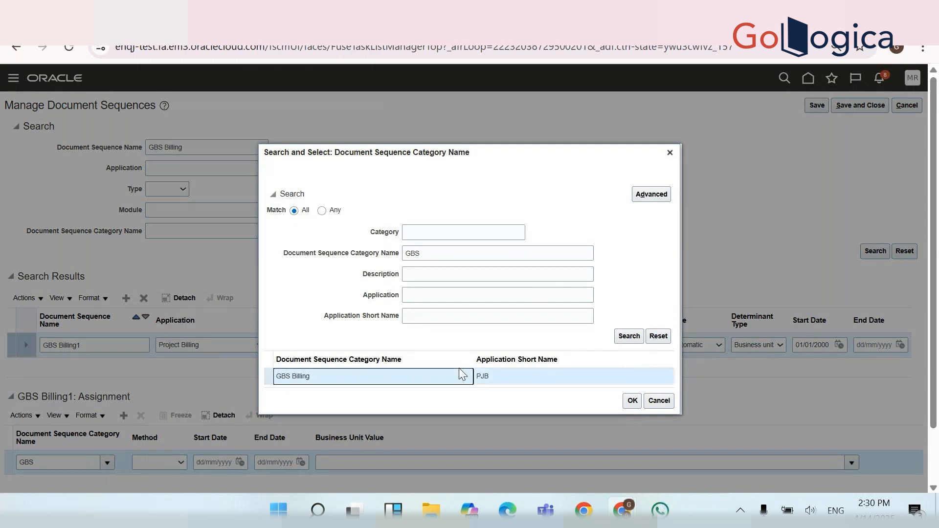
{"action": "left_click", "coordinate": [632, 401]}
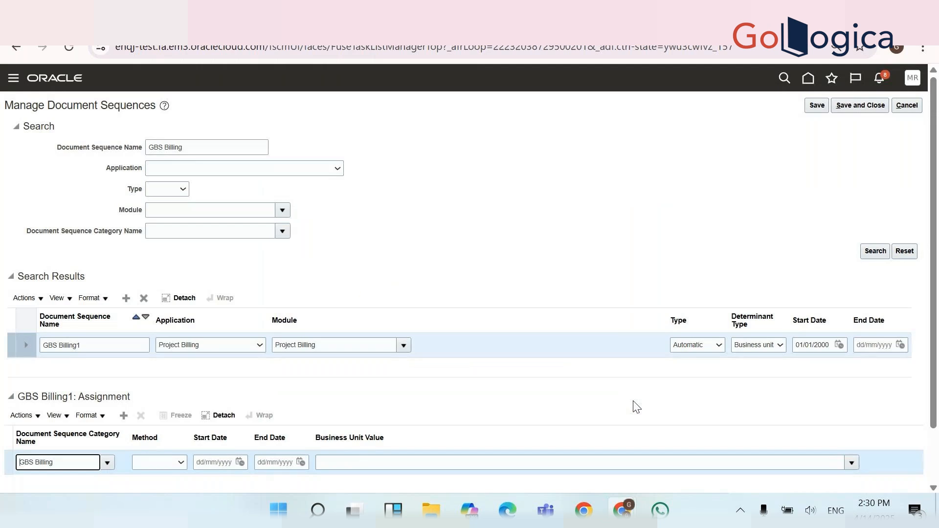
Set the GBS Billing assignment row's method to Automatic and its start date to 01/01/2000
{"action": "left_click", "coordinate": [167, 463]}
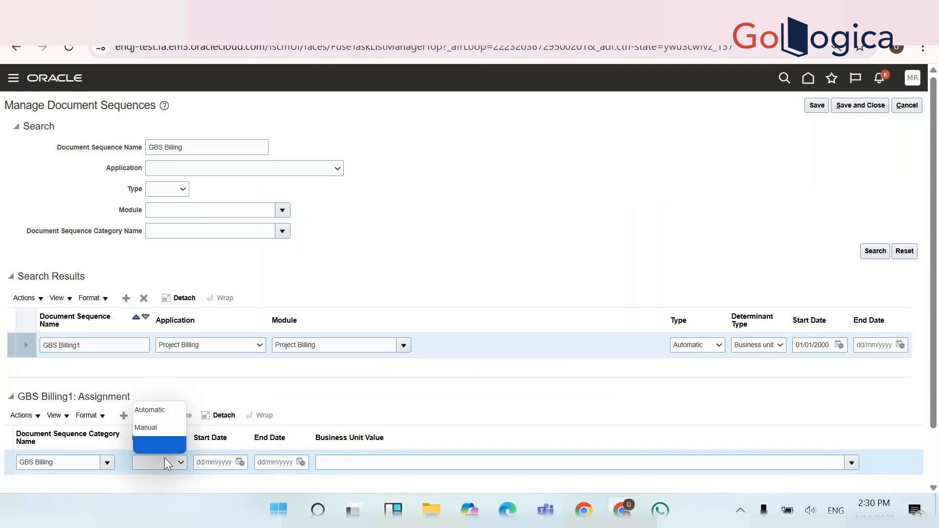
{"action": "left_click", "coordinate": [154, 411]}
{"action": "left_click", "coordinate": [228, 465]}
{"action": "type", "text": "0"}
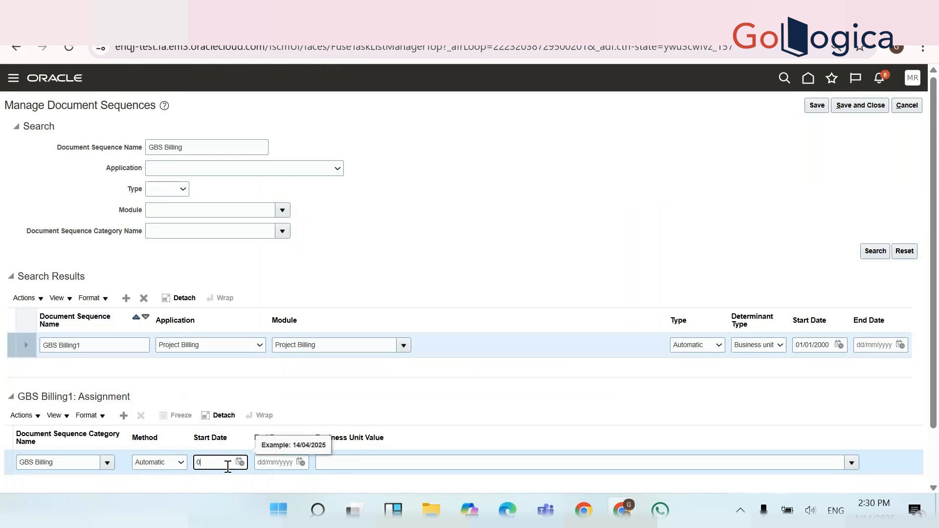
{"action": "type", "text": "1/01/2000"}
{"action": "key", "text": "Tab"}
Enter US1 BUSINESS as the assignment's business unit value and open the business unit search dialog
{"action": "left_click", "coordinate": [471, 458]}
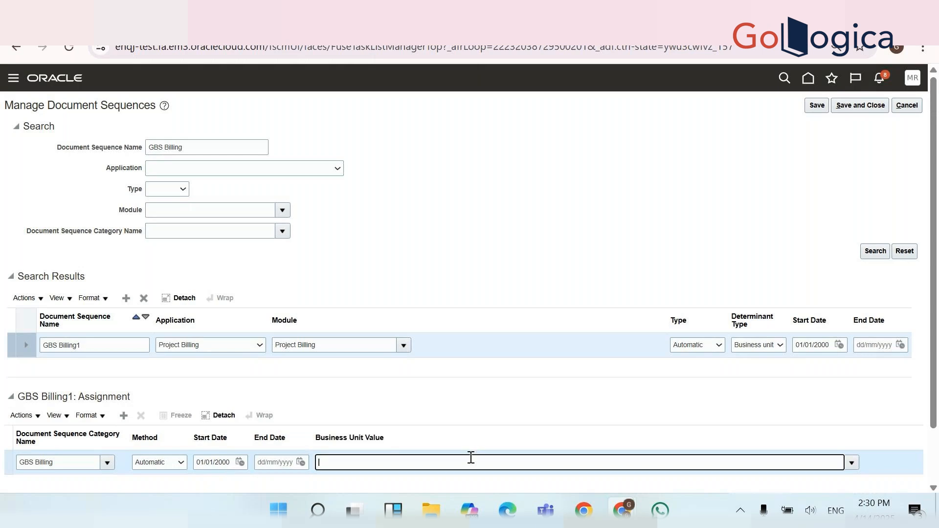
{"action": "left_click", "coordinate": [852, 463]}
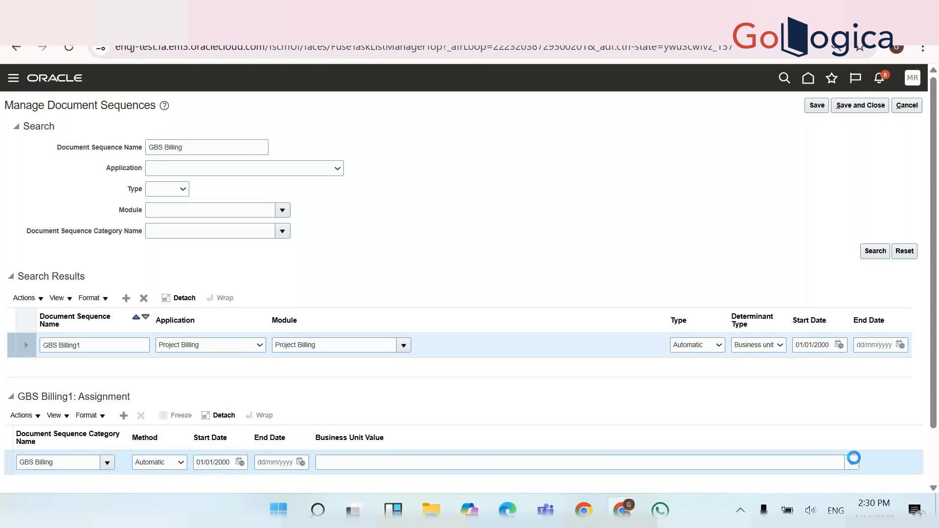
{"action": "left_click", "coordinate": [431, 459]}
{"action": "type", "text": "US1"}
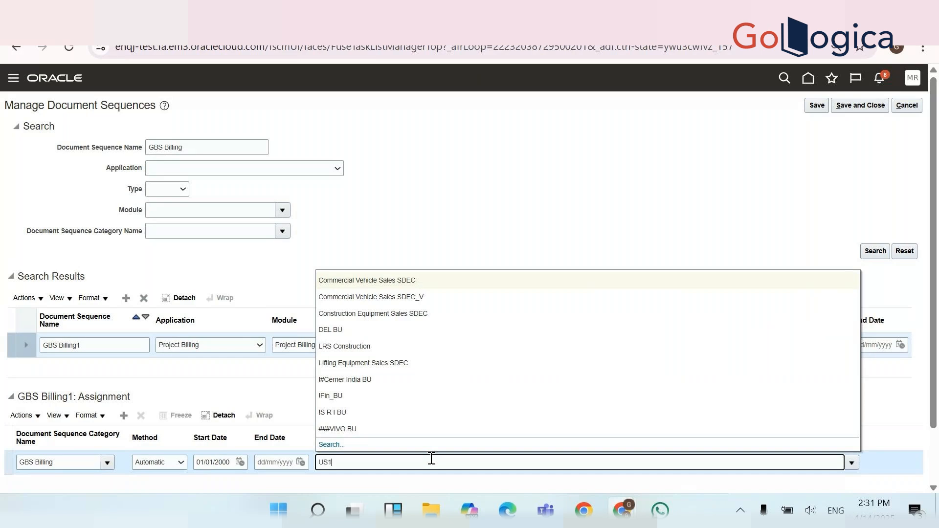
{"action": "type", "text": " BUS"}
{"action": "type", "text": "INESS"}
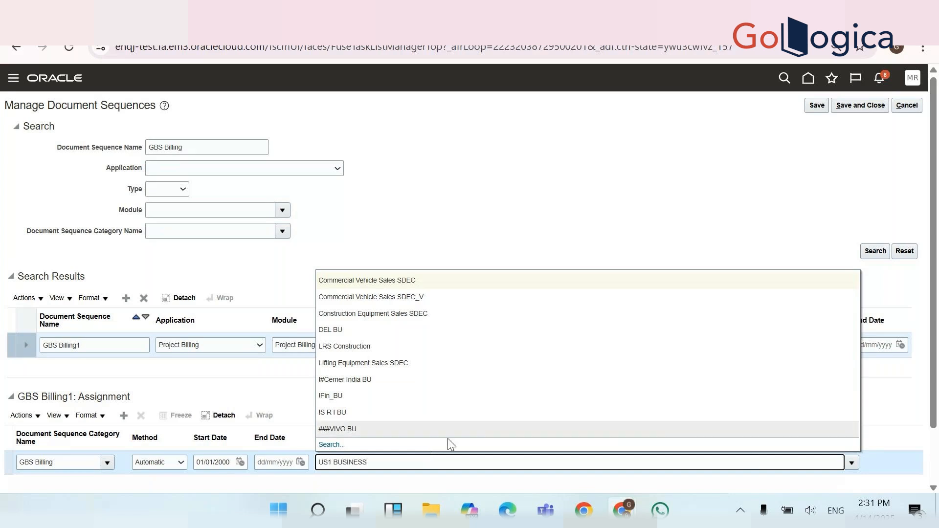
{"action": "left_click", "coordinate": [326, 446]}
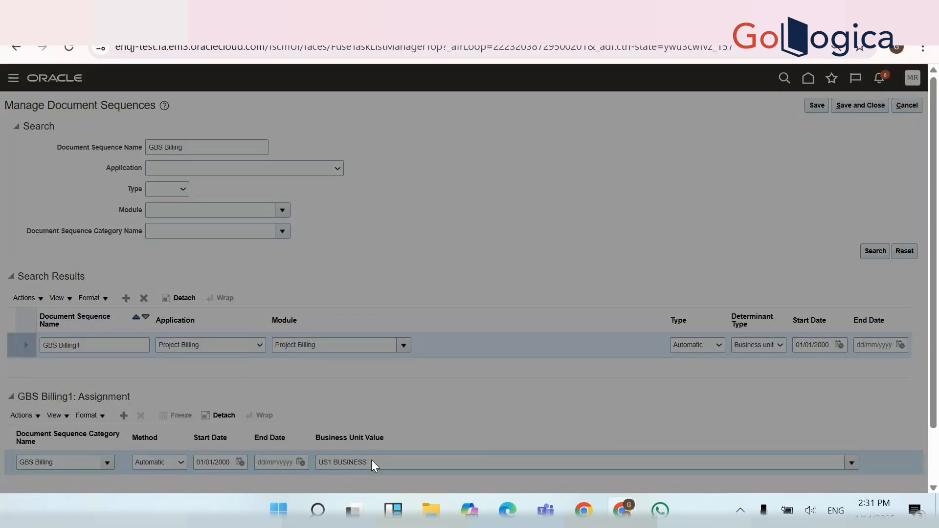
Shorten the business unit name criterion to US1 BUS and run the search
{"action": "left_click", "coordinate": [414, 277]}
{"action": "key", "text": "BackSpace"}
{"action": "key", "text": "BackSpace"}
{"action": "key", "text": "BackSpace"}
{"action": "key", "text": "BackSpace"}
{"action": "key", "text": "BackSpace"}
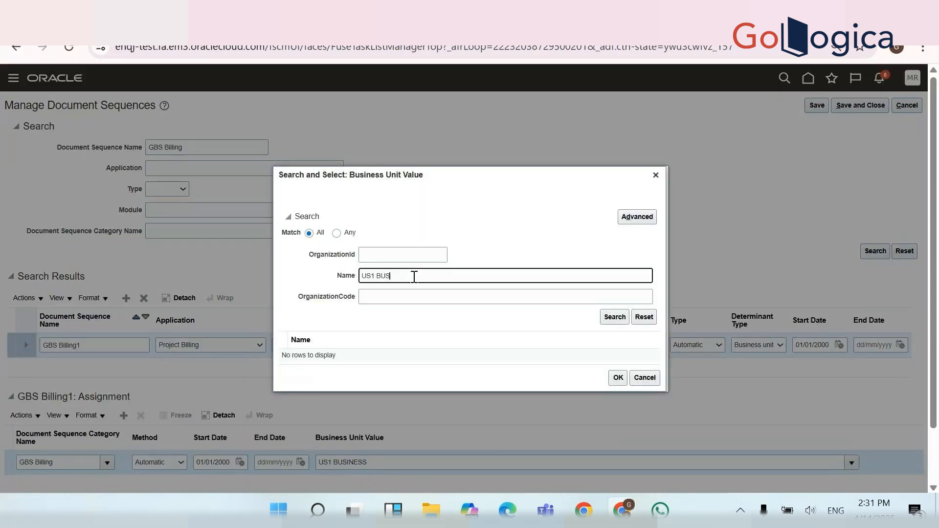
{"action": "left_click", "coordinate": [608, 318]}
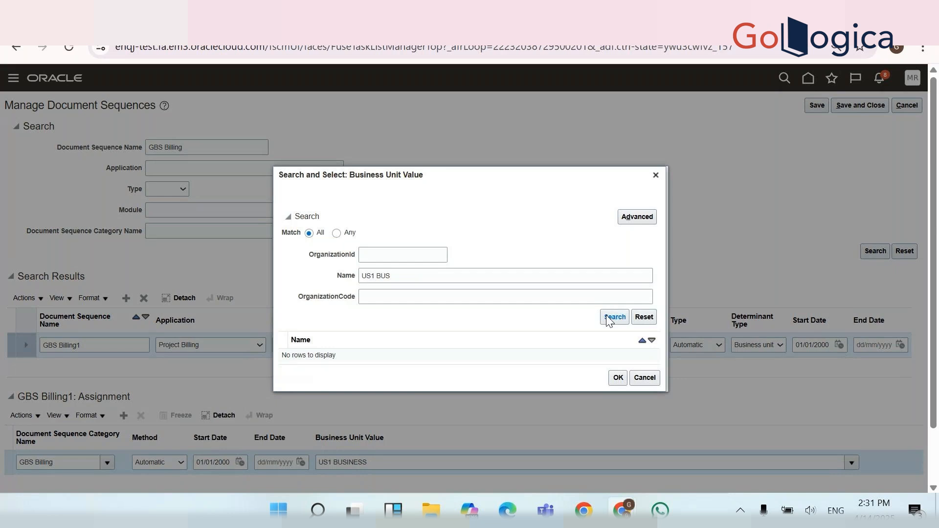
Search the business unit names for US and assign US1 Business Unit to the assignment row
{"action": "left_click", "coordinate": [453, 275]}
{"action": "key", "text": "BackSpace"}
{"action": "key", "text": "BackSpace"}
{"action": "key", "text": "BackSpace"}
{"action": "key", "text": "BackSpace"}
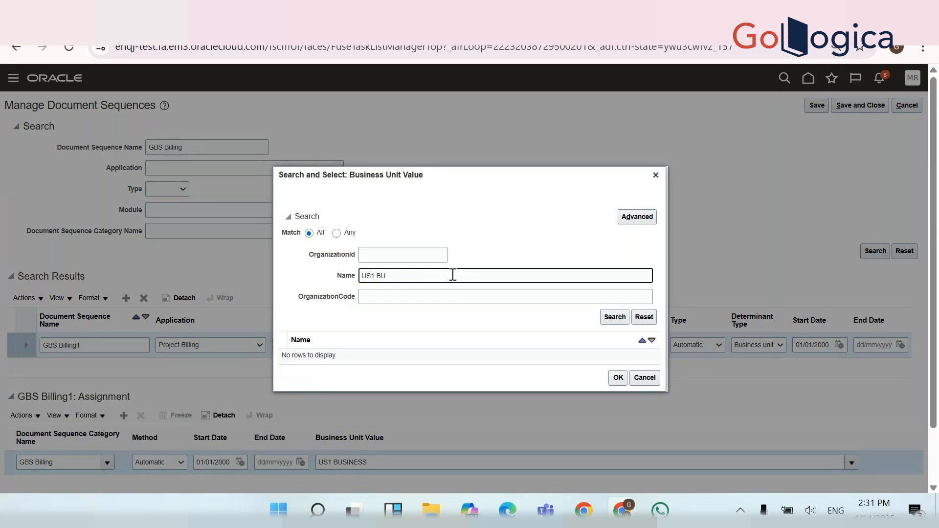
{"action": "key", "text": "BackSpace"}
{"action": "key", "text": "Return"}
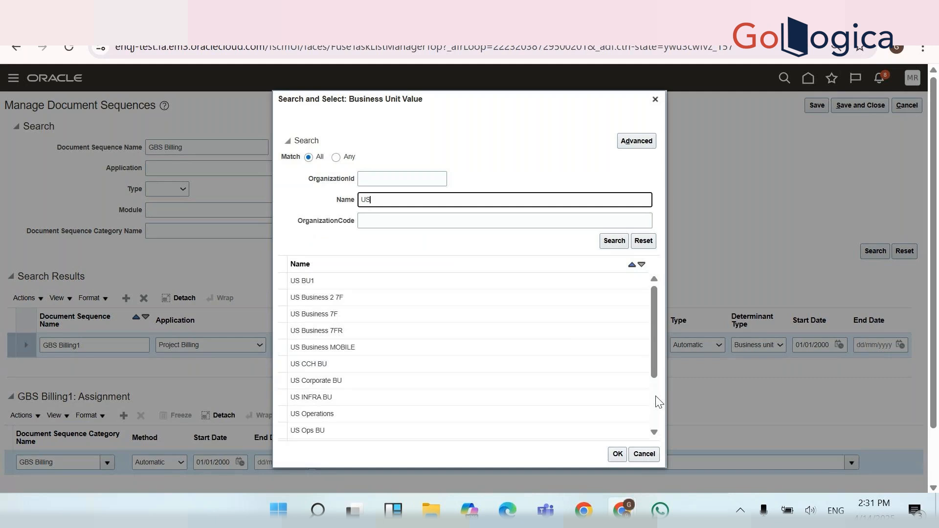
{"action": "scroll", "coordinate": [655, 401], "scroll_direction": "down", "scroll_amount": 2}
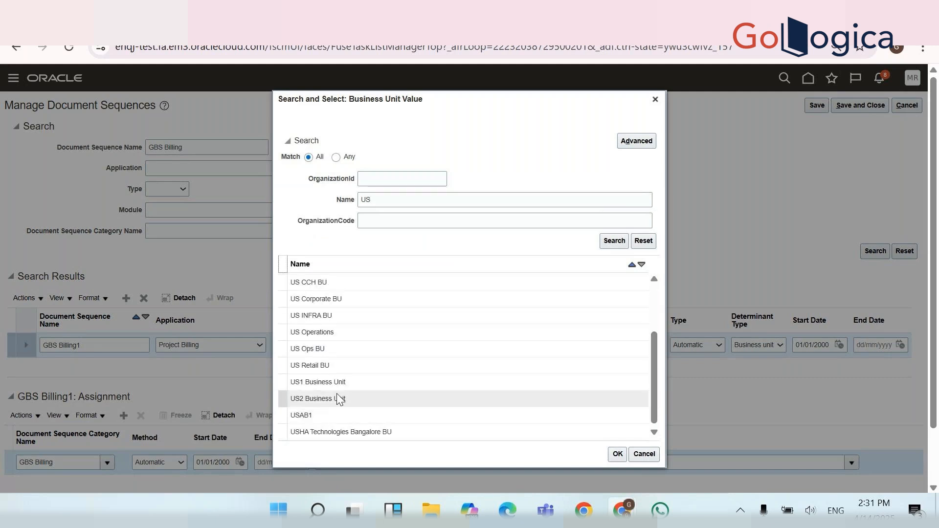
{"action": "left_click", "coordinate": [332, 382]}
{"action": "left_click", "coordinate": [617, 454]}
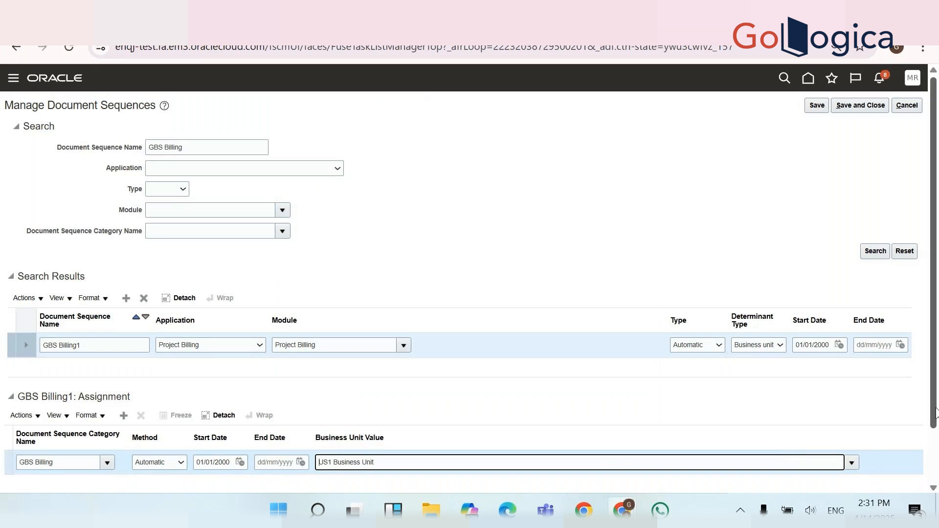
Save the GBS Billing1 document sequence with its assignment and close the document sequences page
{"action": "scroll", "coordinate": [936, 414], "scroll_direction": "down", "scroll_amount": 2}
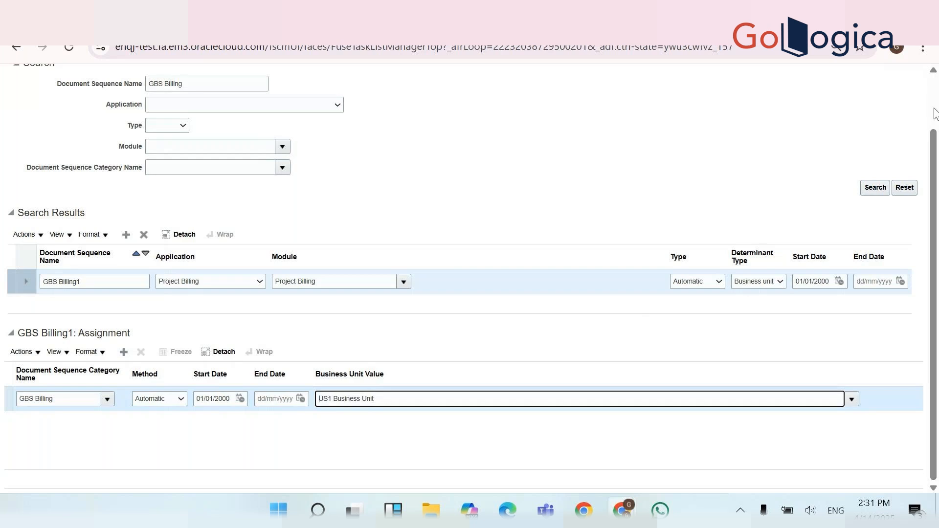
{"action": "scroll", "coordinate": [935, 114], "scroll_direction": "up", "scroll_amount": 2}
{"action": "left_click", "coordinate": [818, 107]}
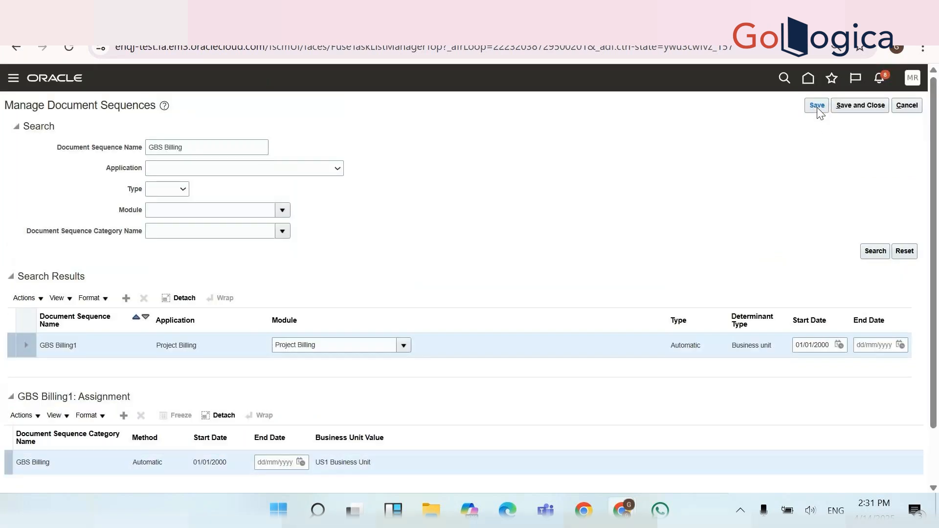
{"action": "left_click", "coordinate": [861, 115]}
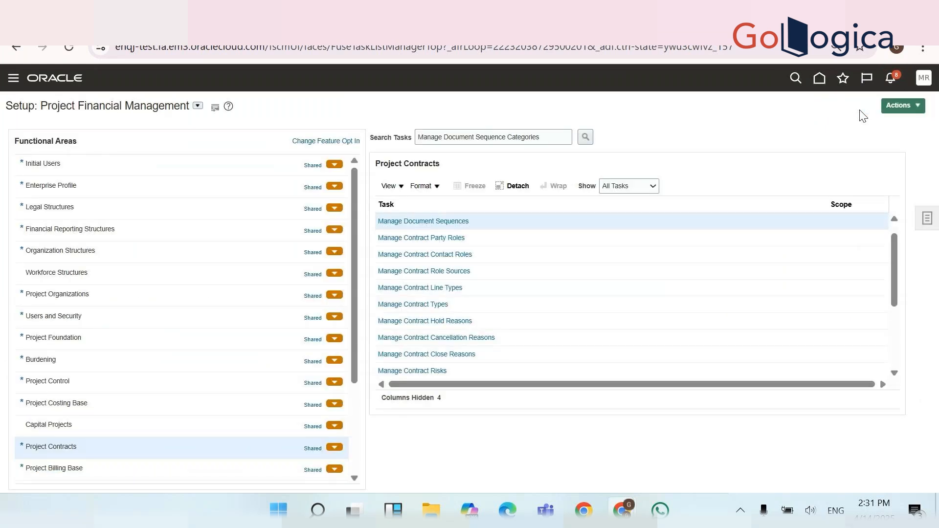
Switch to the PPM Class Notes sheet, check which Project Contracts task follows Manage Document Sequences, and return to Oracle
{"action": "key", "text": "alt+Tab"}
{"action": "key", "text": "alt+Tab"}
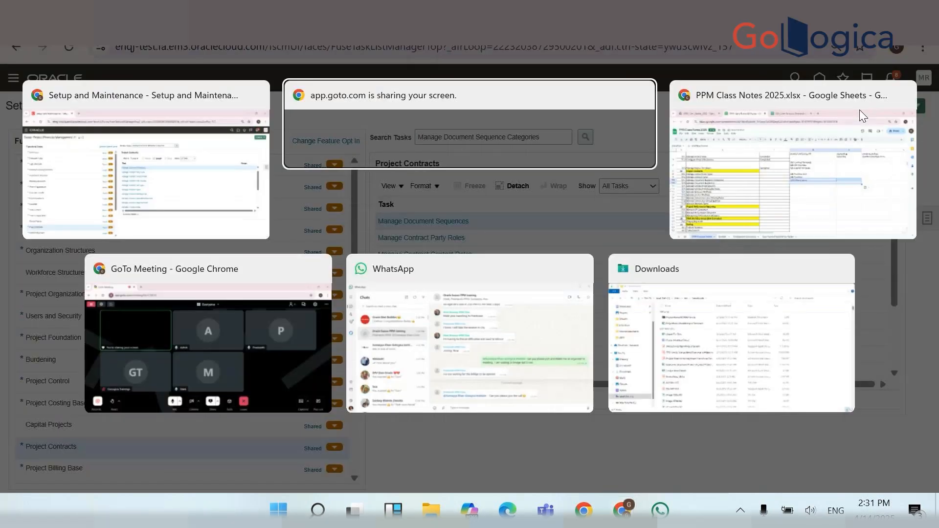
{"action": "key", "text": "Down"}
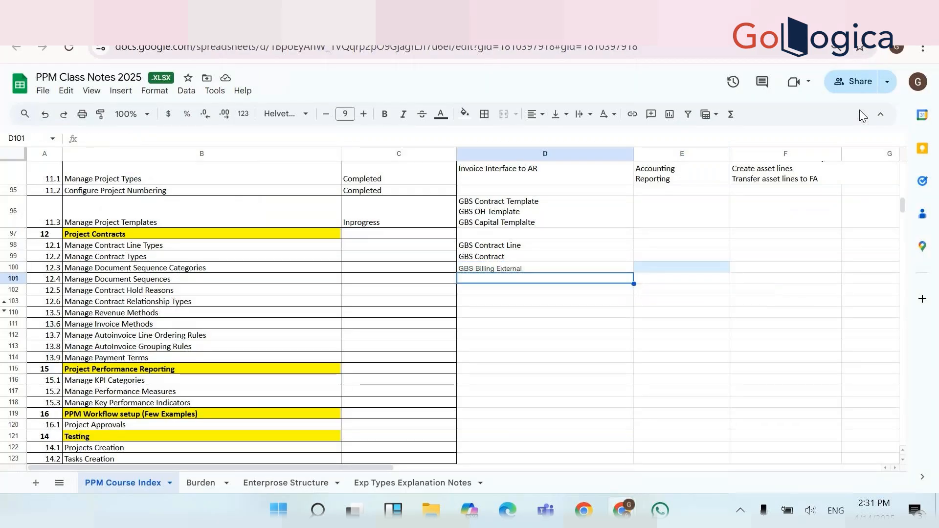
{"action": "key", "text": "Down"}
{"action": "key", "text": "Down"}
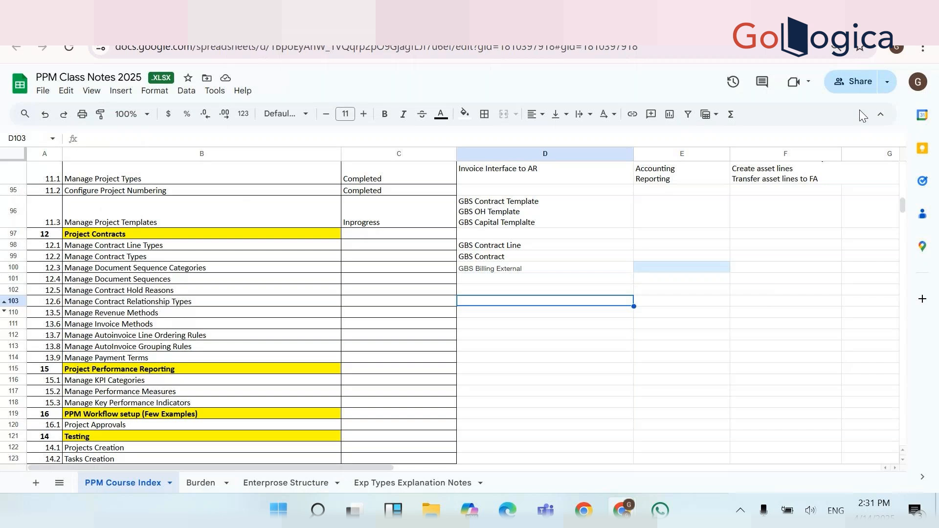
{"action": "key", "text": "Up"}
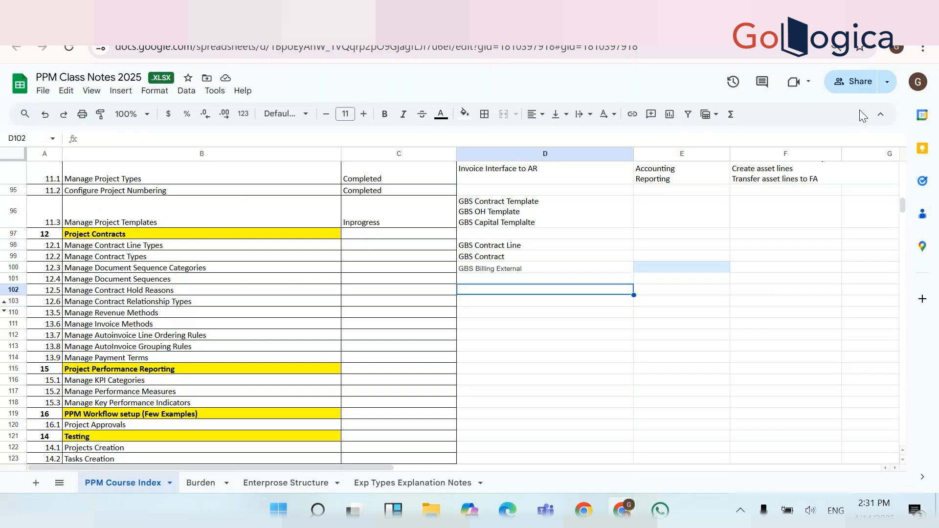
{"action": "key", "text": "Left"}
{"action": "key", "text": "Left"}
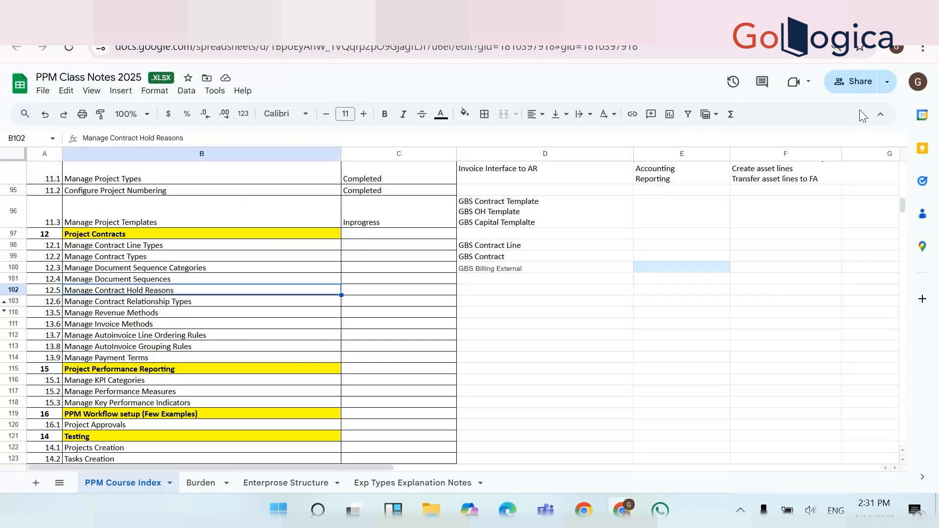
{"action": "key", "text": "alt+Tab"}
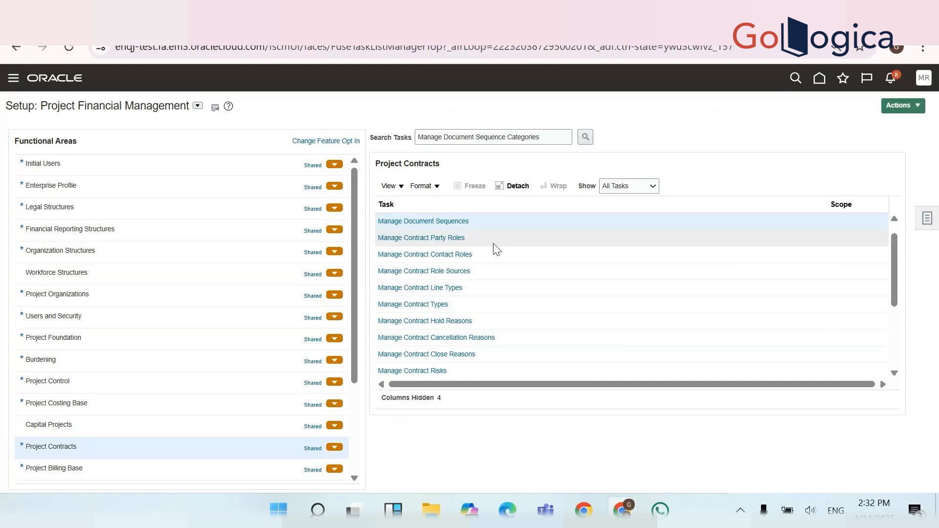
Open the Manage Contract Hold Reasons task, dismiss the warning, and select the lookup type name
{"action": "left_click", "coordinate": [430, 321]}
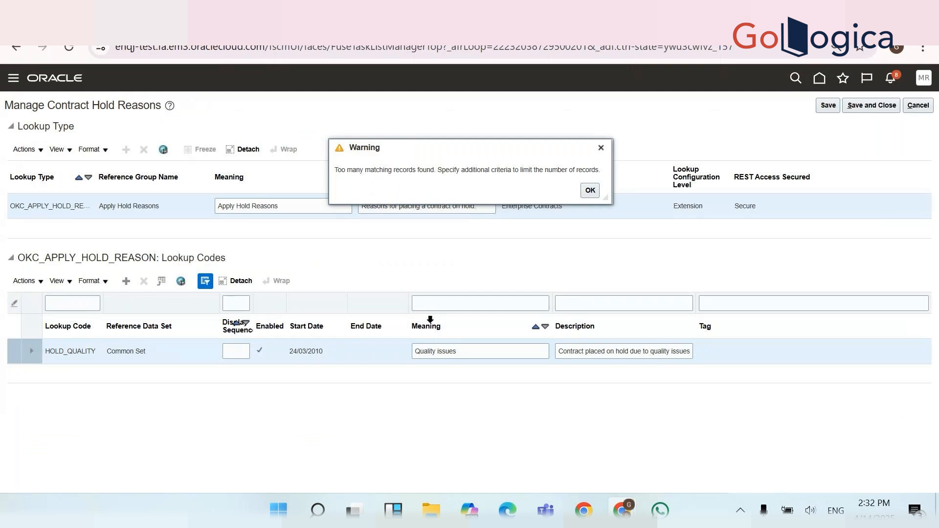
{"action": "left_click", "coordinate": [596, 192]}
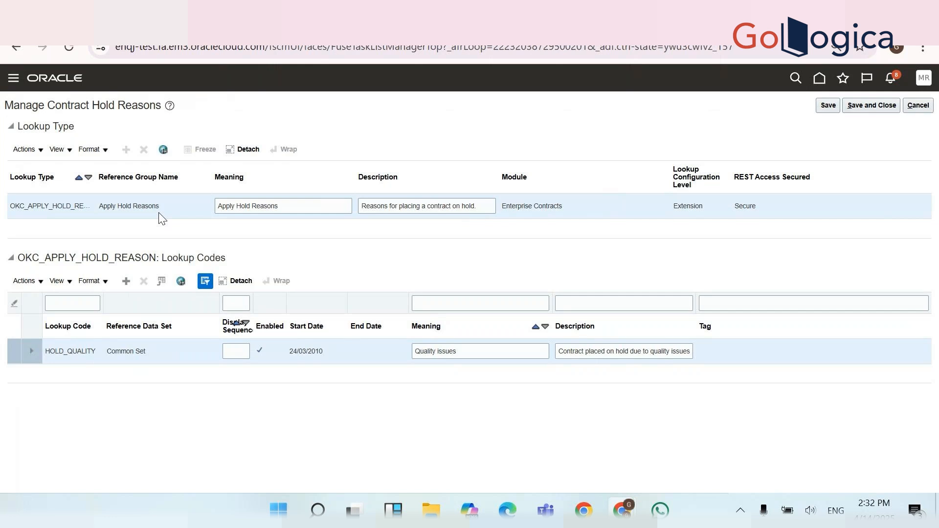
{"action": "double_click", "coordinate": [51, 206]}
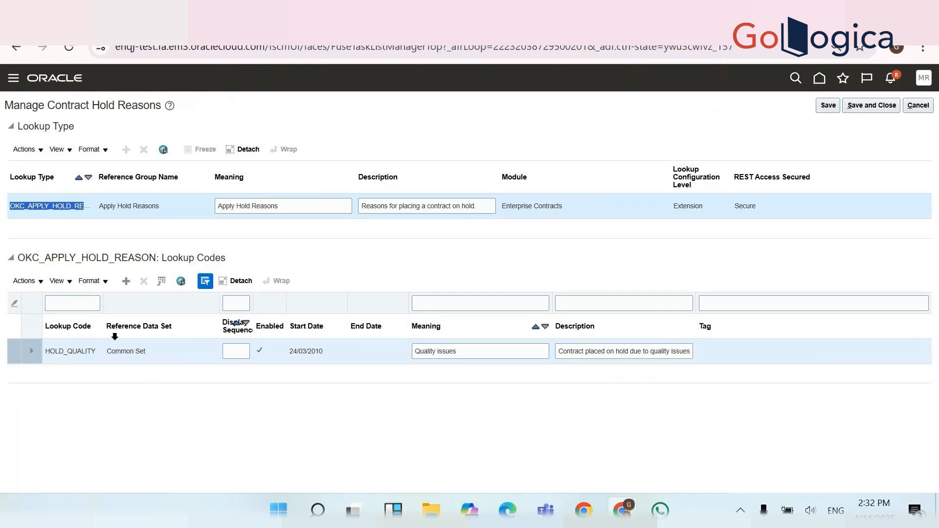
Add a lookup code row named APPROVAL_PENDING to the contract hold reasons
{"action": "left_click", "coordinate": [126, 281]}
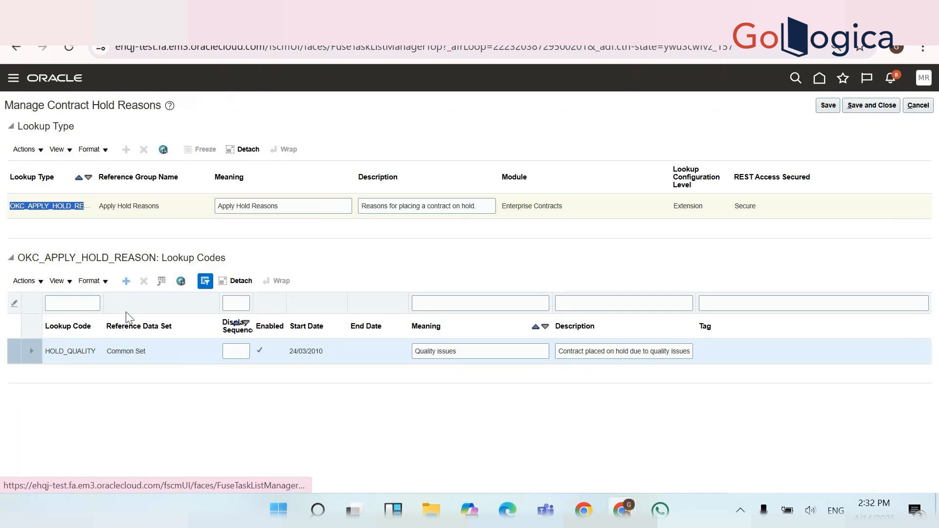
{"action": "left_click", "coordinate": [72, 348]}
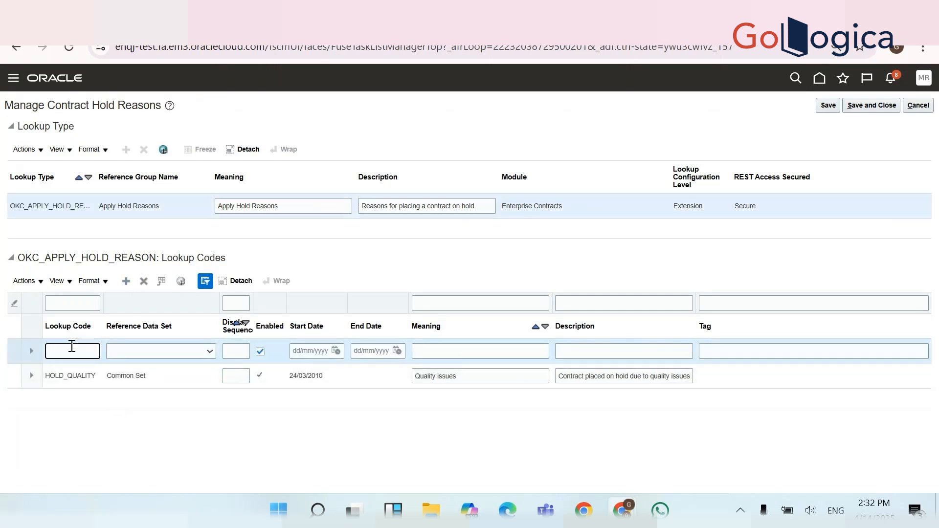
{"action": "type", "text": "PPROVAL_PENDING"}
{"action": "key", "text": "Tab"}
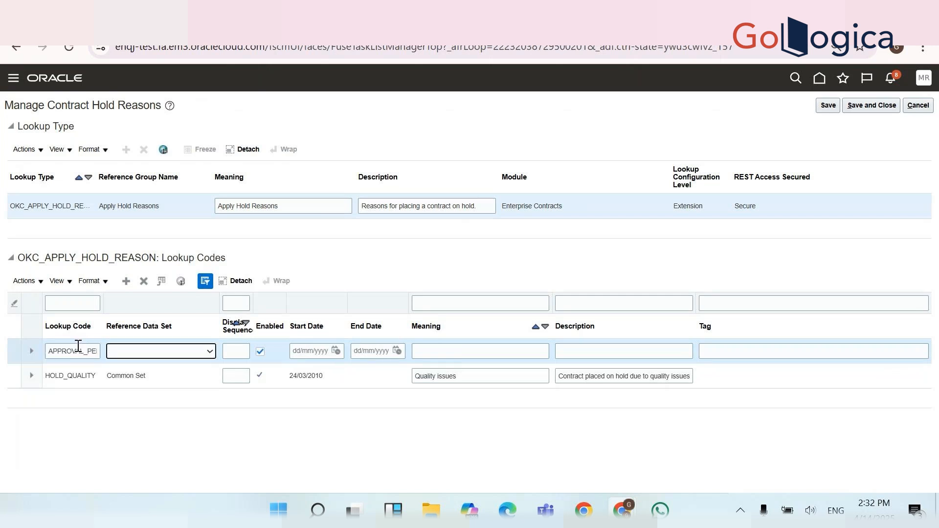
Set the reference data set of the APPROVAL_PENDING lookup code to COMMON
{"action": "left_click", "coordinate": [127, 351]}
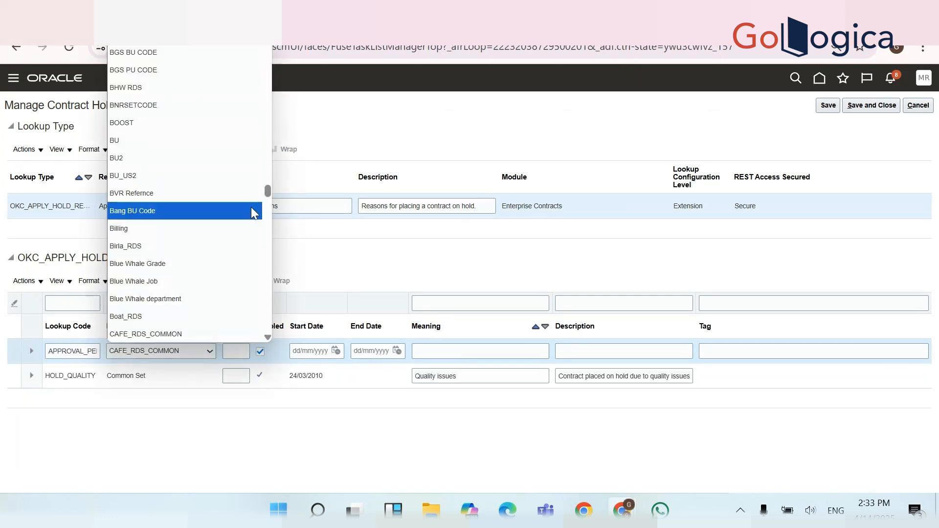
{"action": "scroll", "coordinate": [266, 206], "scroll_direction": "down", "scroll_amount": 5}
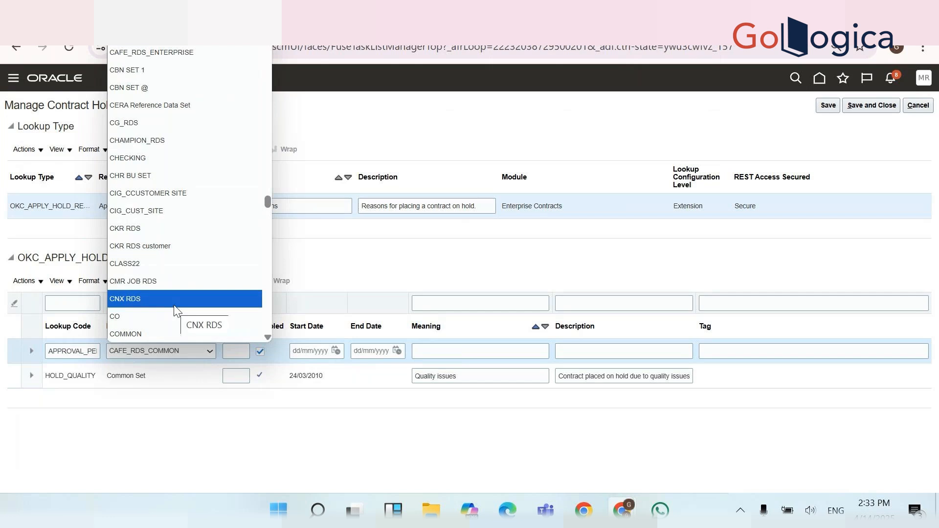
{"action": "key", "text": "Down"}
{"action": "key", "text": "Down"}
{"action": "key", "text": "Down"}
{"action": "key", "text": "Down"}
{"action": "key", "text": "Down"}
{"action": "key", "text": "Down"}
{"action": "key", "text": "Down"}
{"action": "key", "text": "Down"}
{"action": "key", "text": "Down"}
{"action": "key", "text": "Down"}
{"action": "key", "text": "Down"}
{"action": "key", "text": "Up"}
{"action": "key", "text": "Up"}
{"action": "key", "text": "Up"}
{"action": "key", "text": "Up"}
{"action": "key", "text": "Up"}
{"action": "key", "text": "Up"}
{"action": "key", "text": "Up"}
{"action": "key", "text": "Up"}
{"action": "key", "text": "Up"}
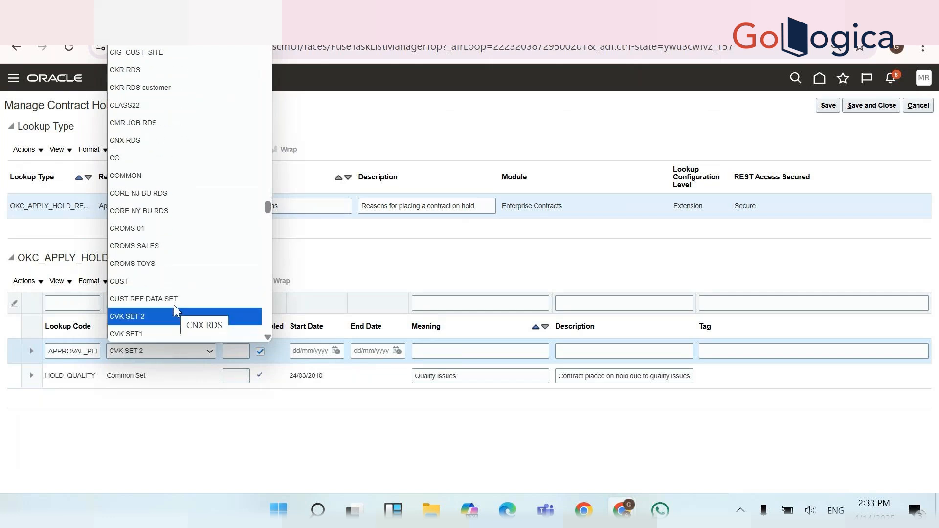
{"action": "key", "text": "Return"}
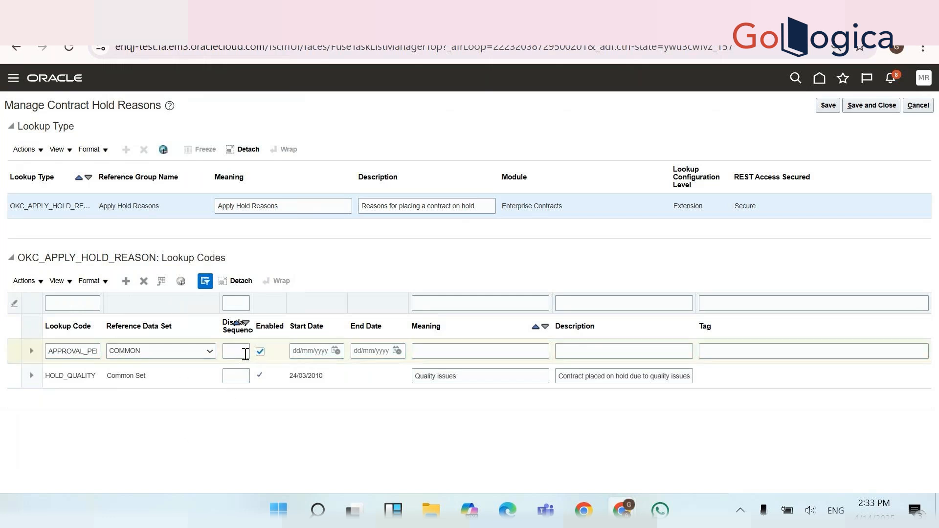
Set the display sequence to 1 for HOLD_QUALITY and 2 for APPROVAL_PENDING
{"action": "left_click", "coordinate": [240, 381]}
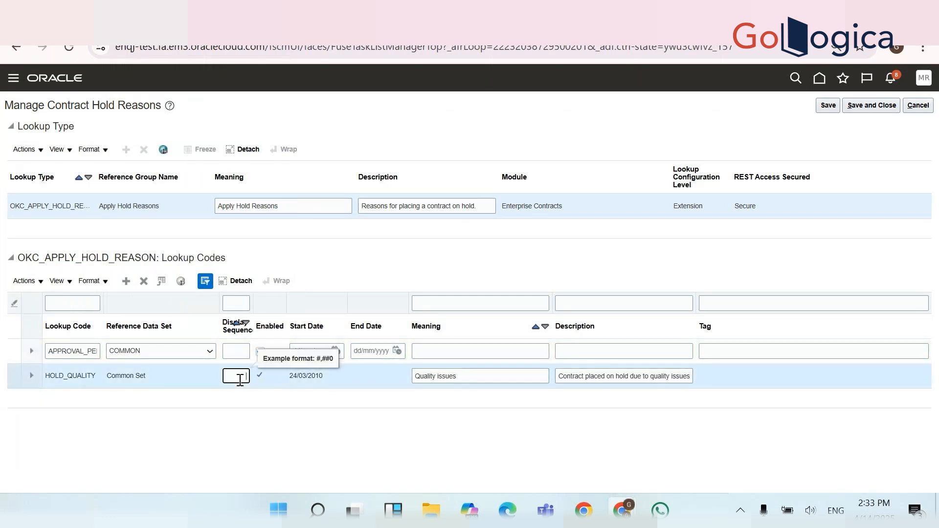
{"action": "left_click", "coordinate": [242, 352]}
{"action": "type", "text": "2"}
{"action": "key", "text": "Tab"}
{"action": "left_click", "coordinate": [241, 353]}
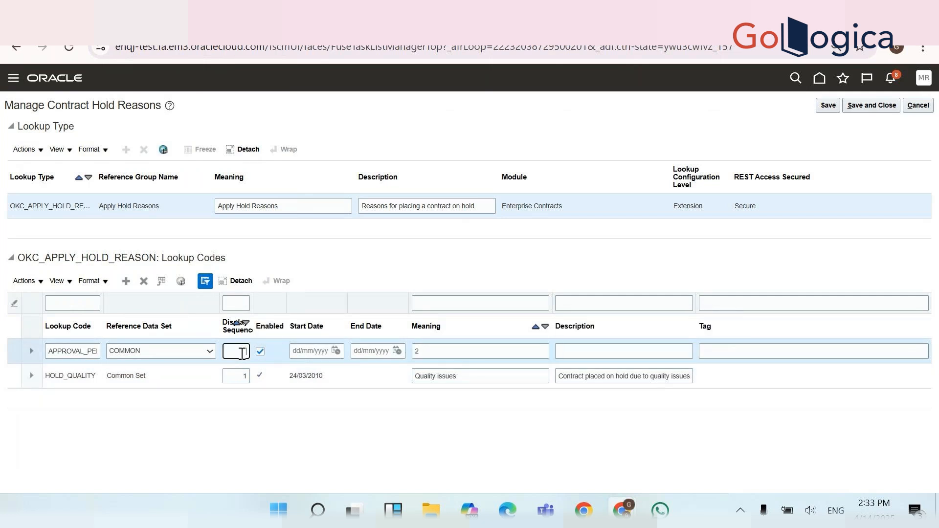
{"action": "type", "text": "2"}
{"action": "key", "text": "Tab"}
Set the meaning of the APPROVAL_PENDING lookup code to "Approval Pending from Customer"
{"action": "double_click", "coordinate": [446, 352]}
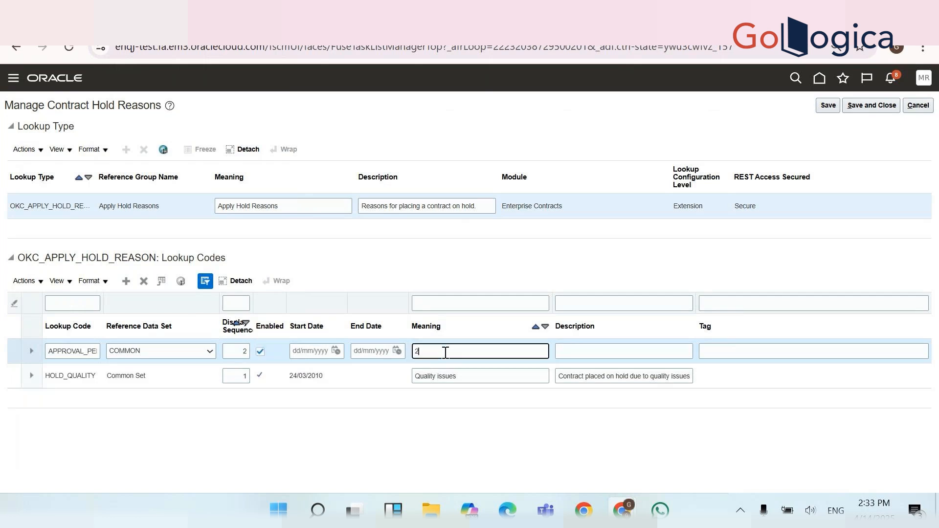
{"action": "type", "text": "Approval Pening from Customer"}
{"action": "key", "text": "ctrl+a"}
{"action": "right_click", "coordinate": [452, 350]}
{"action": "left_click", "coordinate": [451, 349]}
{"action": "left_click", "coordinate": [451, 350], "text": "shift"}
{"action": "left_click", "coordinate": [452, 349]}
{"action": "type", "text": "d"}
Set the start date of the APPROVAL_PENDING lookup code to 01/01/2000
{"action": "left_click", "coordinate": [320, 351]}
{"action": "type", "text": "01"}
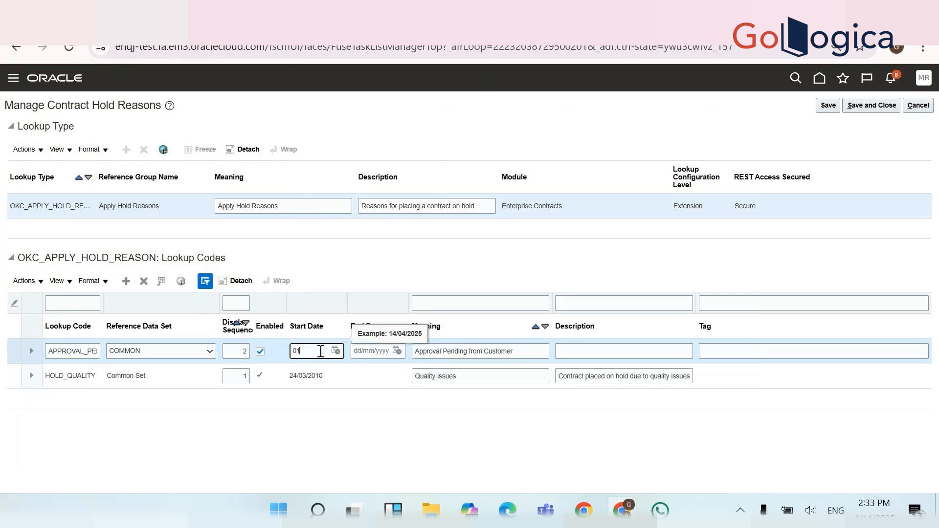
{"action": "type", "text": "/01/2000"}
{"action": "key", "text": "Tab"}
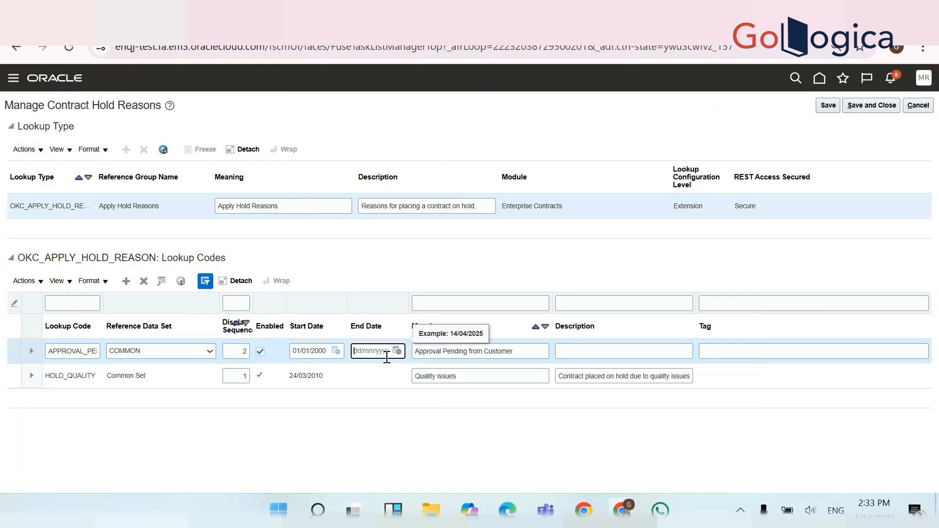
Copy the meaning of the APPROVAL_PENDING lookup code into its description
{"action": "left_click", "coordinate": [587, 355]}
{"action": "triple_click", "coordinate": [493, 351]}
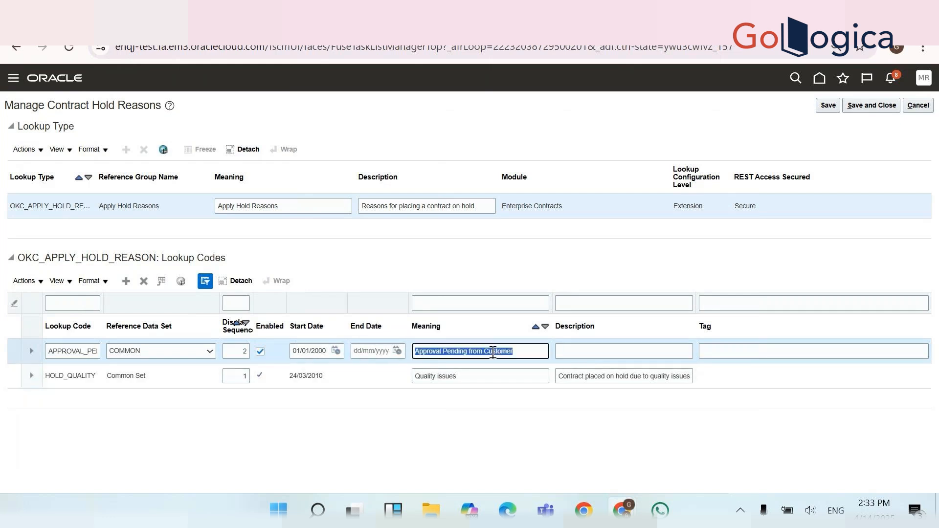
{"action": "key", "text": "ctrl+c"}
{"action": "left_click", "coordinate": [587, 352]}
{"action": "key", "text": "ctrl+v"}
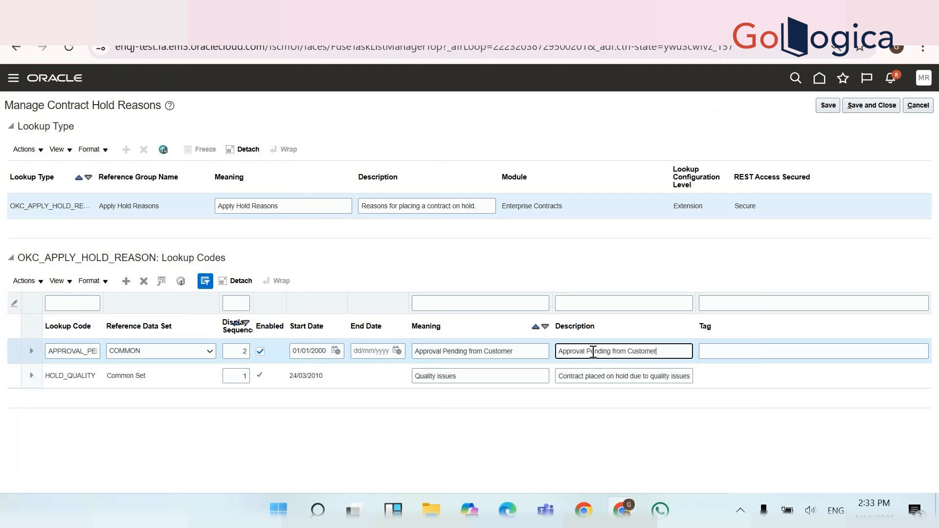
Add another lookup code row named EXTENTION_PENDING to the contract hold reasons
{"action": "left_click", "coordinate": [127, 281]}
{"action": "left_click", "coordinate": [72, 352]}
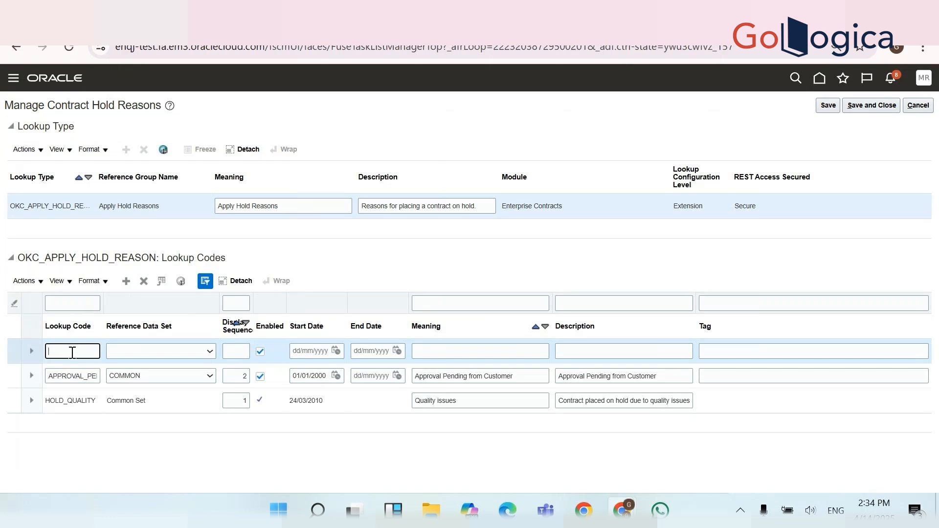
{"action": "key", "text": "BackSpace"}
{"action": "type", "text": "TEN"}
{"action": "type", "text": "TION"}
{"action": "type", "text": "_PENDING"}
{"action": "double_click", "coordinate": [73, 352]}
Set the reference data set of the EXTENTION_PENDING lookup code to COMMON
{"action": "left_click", "coordinate": [113, 349]}
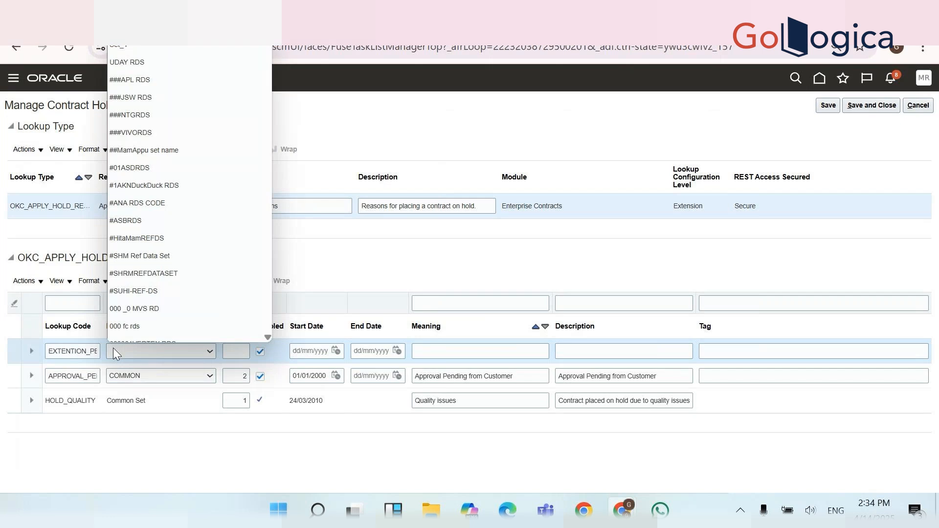
{"action": "key", "text": "c"}
{"action": "key", "text": "c"}
{"action": "key", "text": "c"}
{"action": "key", "text": "c"}
{"action": "key", "text": "c"}
{"action": "key", "text": "c"}
{"action": "key", "text": "c"}
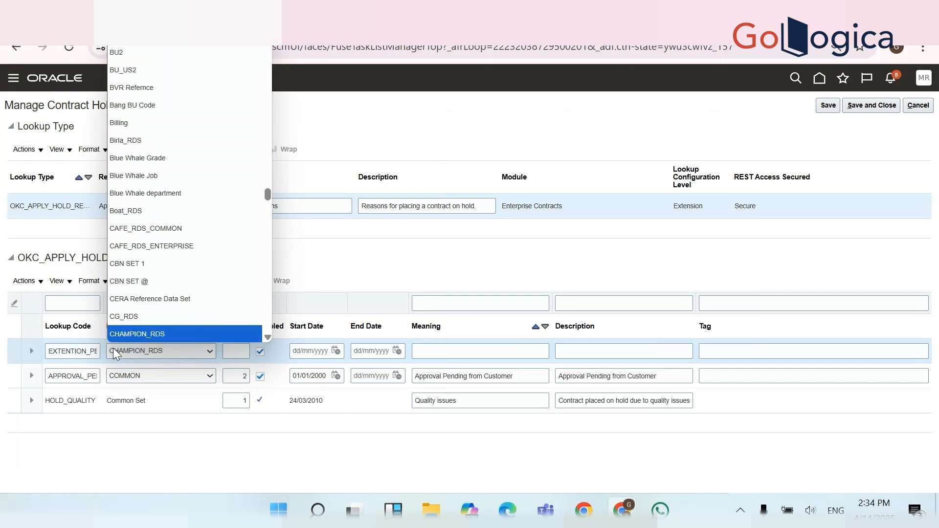
{"action": "key", "text": "c"}
{"action": "key", "text": "c"}
{"action": "key", "text": "c"}
{"action": "key", "text": "c"}
{"action": "key", "text": "c"}
{"action": "key", "text": "c"}
{"action": "key", "text": "c"}
{"action": "key", "text": "c"}
{"action": "key", "text": "c"}
{"action": "key", "text": "c"}
{"action": "key", "text": "c"}
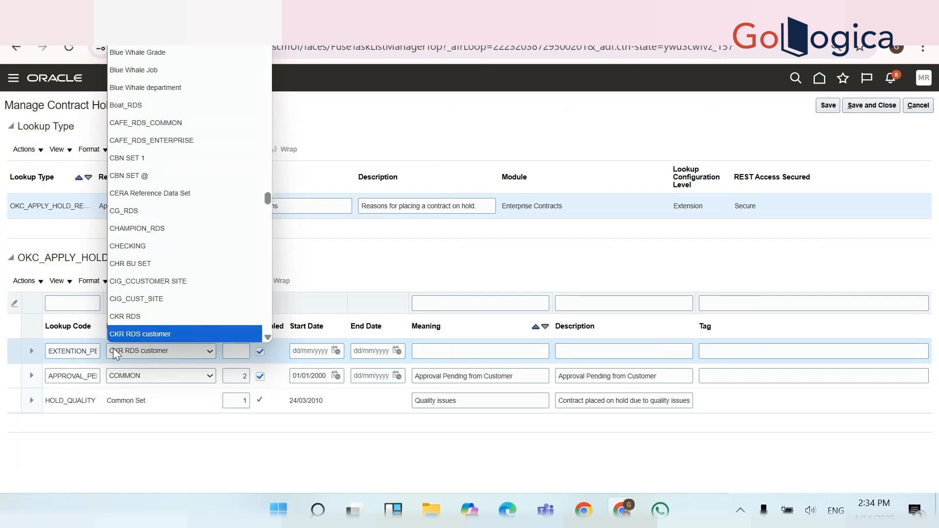
{"action": "key", "text": "Return"}
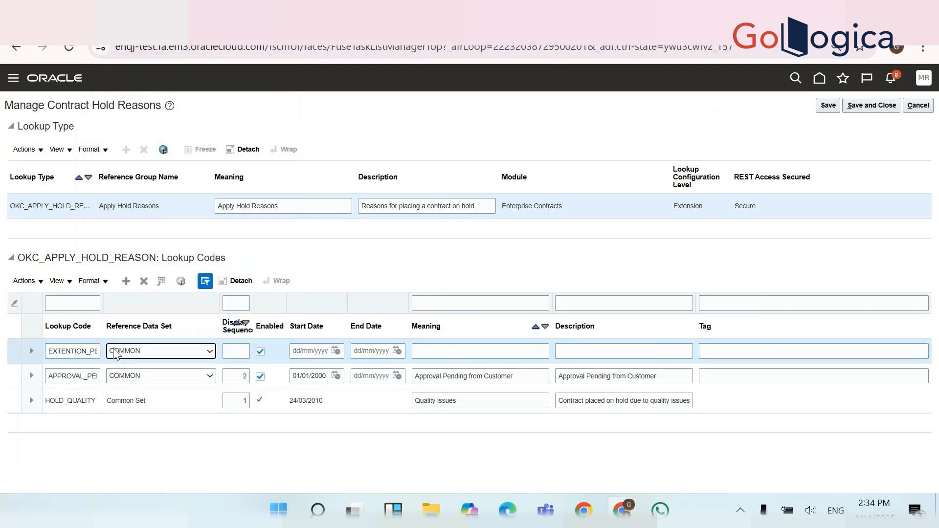
Give the EXTENTION_PENDING lookup code display sequence 3 and start date 01/01/2000
{"action": "left_click", "coordinate": [238, 348]}
{"action": "type", "text": "3"}
{"action": "key", "text": "Tab"}
{"action": "key", "text": "Tab"}
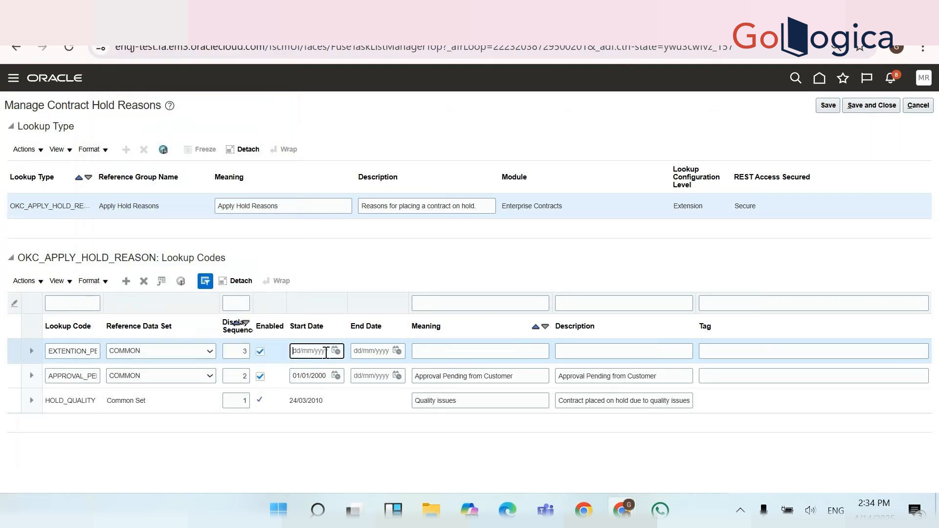
{"action": "type", "text": "01/"}
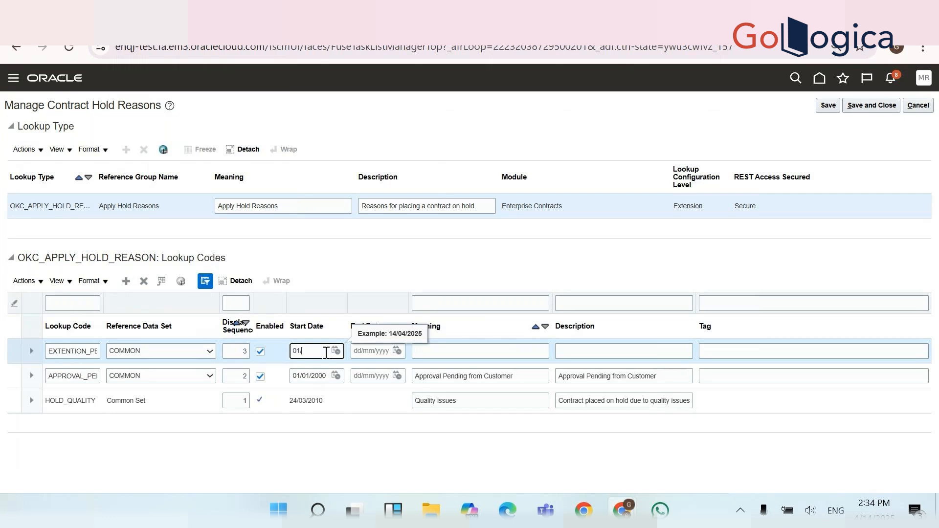
{"action": "type", "text": "01/2000"}
{"action": "key", "text": "Tab"}
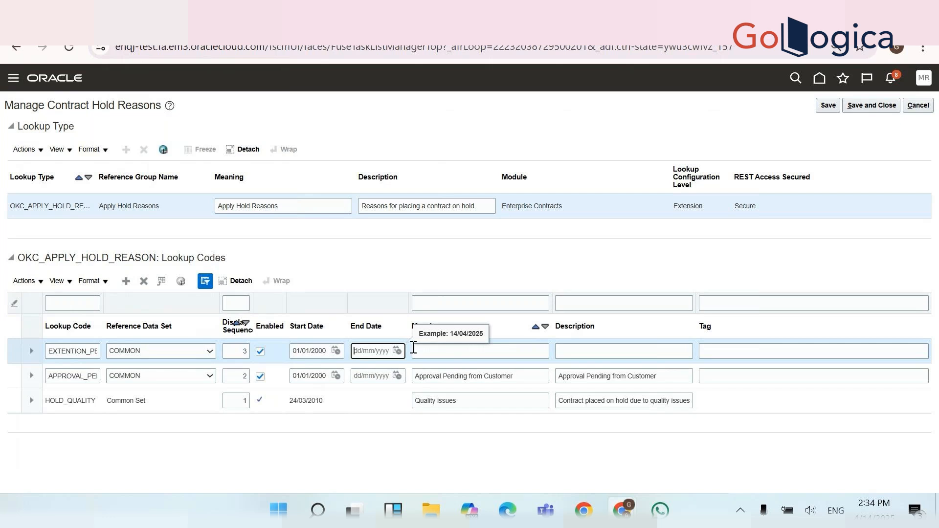
Set the meaning of the EXTENTION_PENDING lookup code to "Extention of Contract Pending"
{"action": "left_click", "coordinate": [468, 346]}
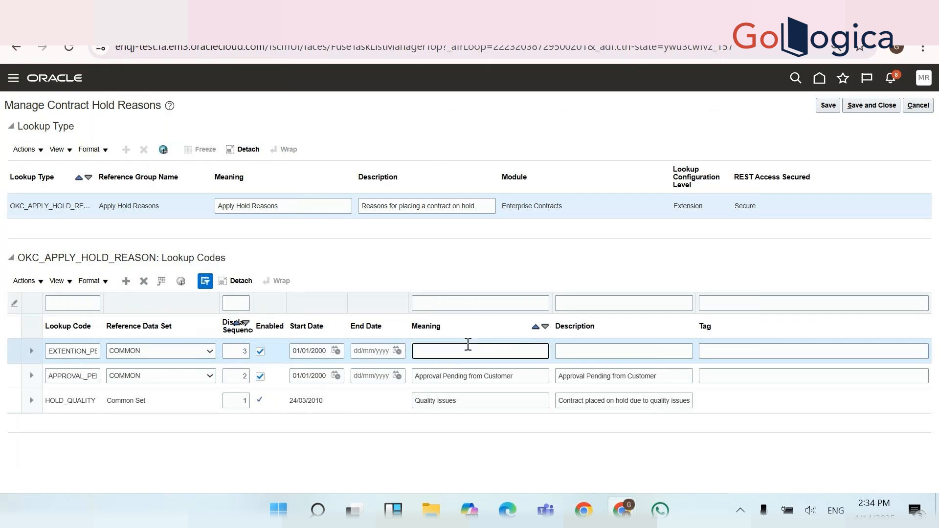
{"action": "type", "text": "Extention of Contract Pending"}
{"action": "triple_click", "coordinate": [434, 351]}
{"action": "right_click", "coordinate": [433, 352]}
{"action": "left_click", "coordinate": [434, 348]}
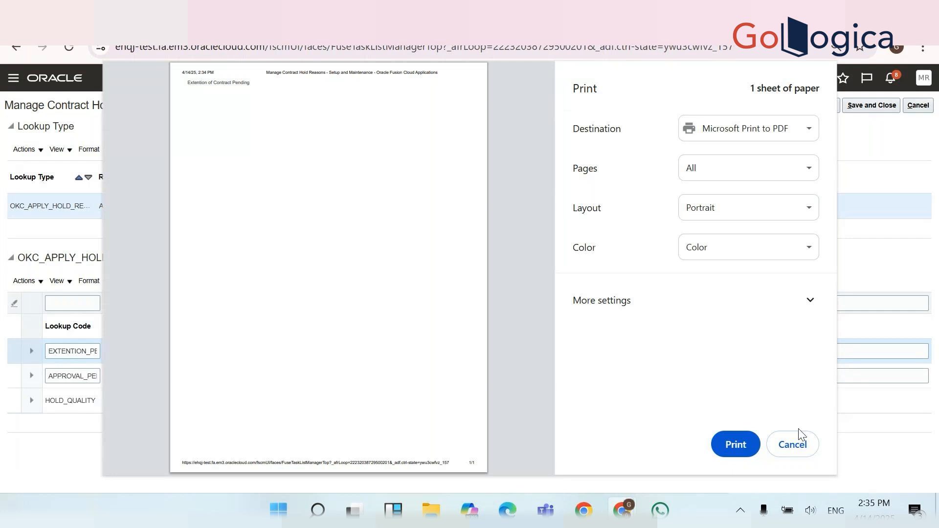
{"action": "left_click", "coordinate": [795, 445]}
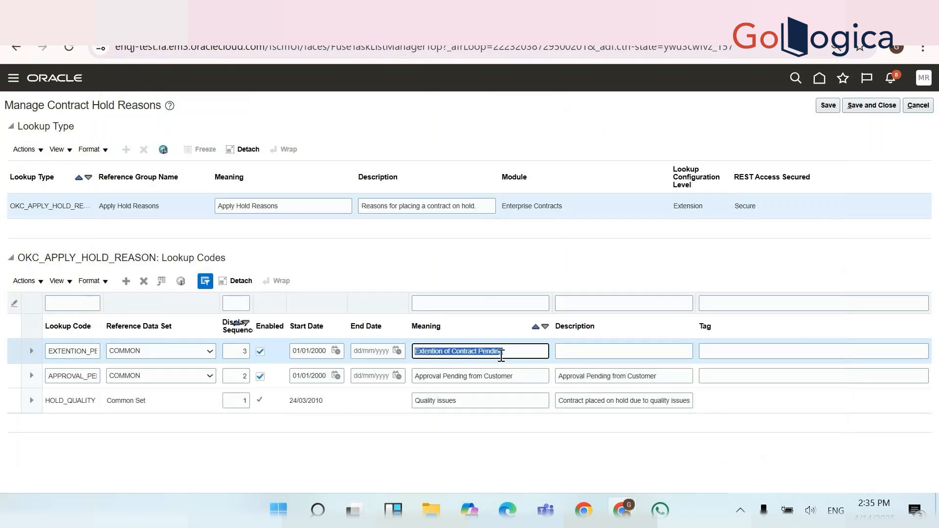
{"action": "left_click", "coordinate": [502, 353]}
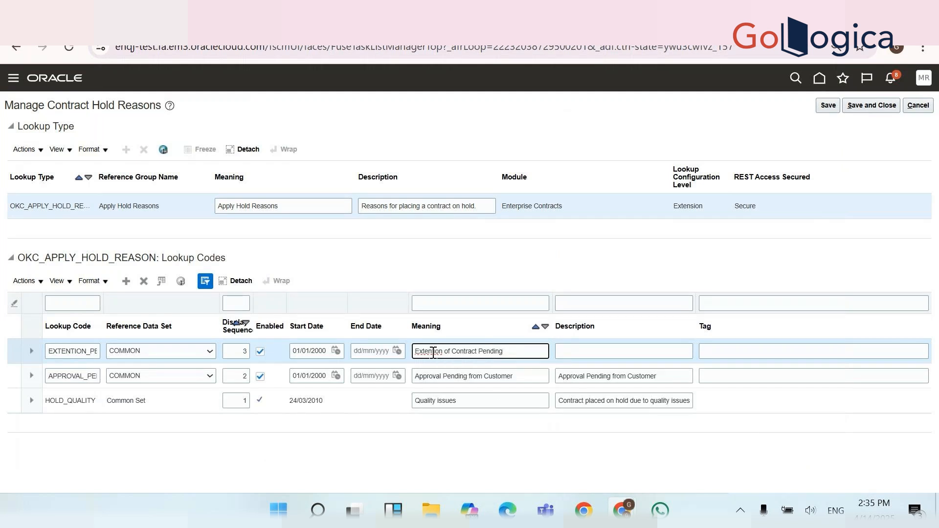
Copy the meaning of the EXTENTION_PENDING lookup code into its description and save the hold reasons
{"action": "left_click", "coordinate": [570, 351]}
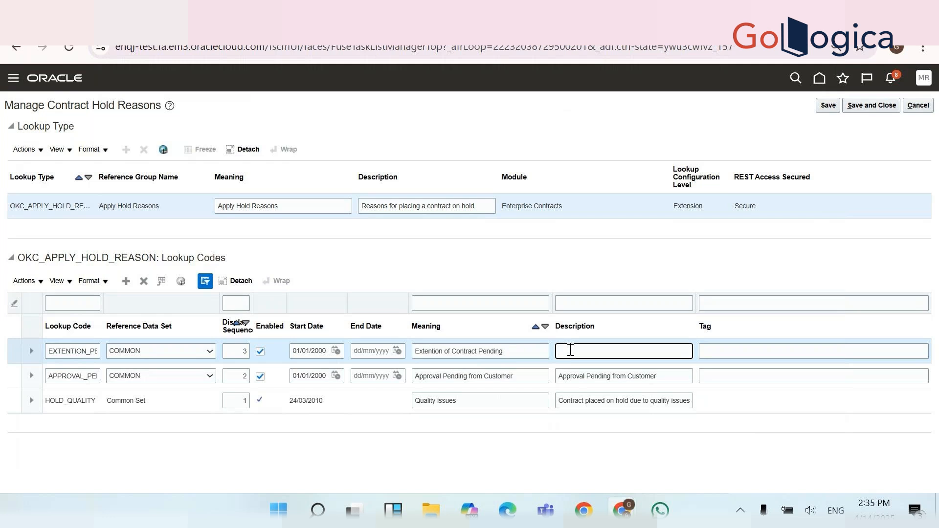
{"action": "double_click", "coordinate": [501, 350]}
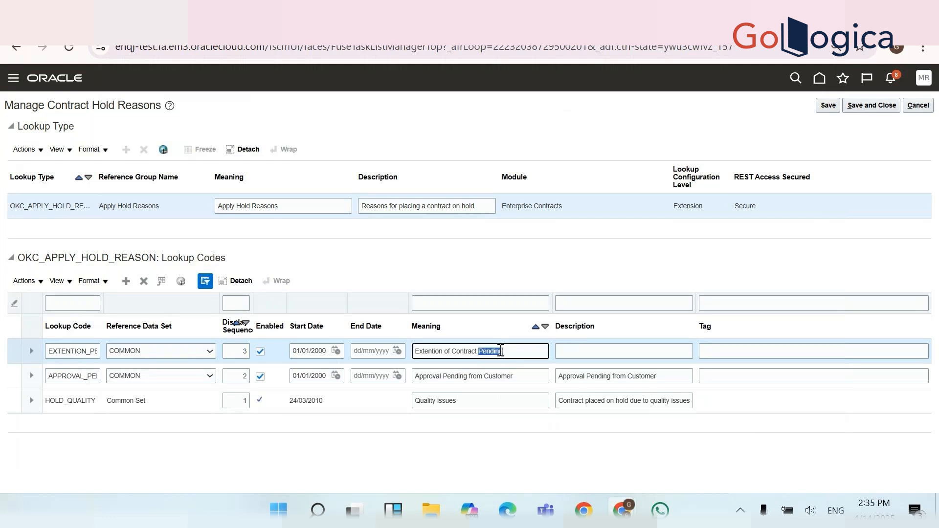
{"action": "key", "text": "ctrl+a"}
{"action": "key", "text": "ctrl+c"}
{"action": "left_click", "coordinate": [607, 353]}
{"action": "key", "text": "ctrl+v"}
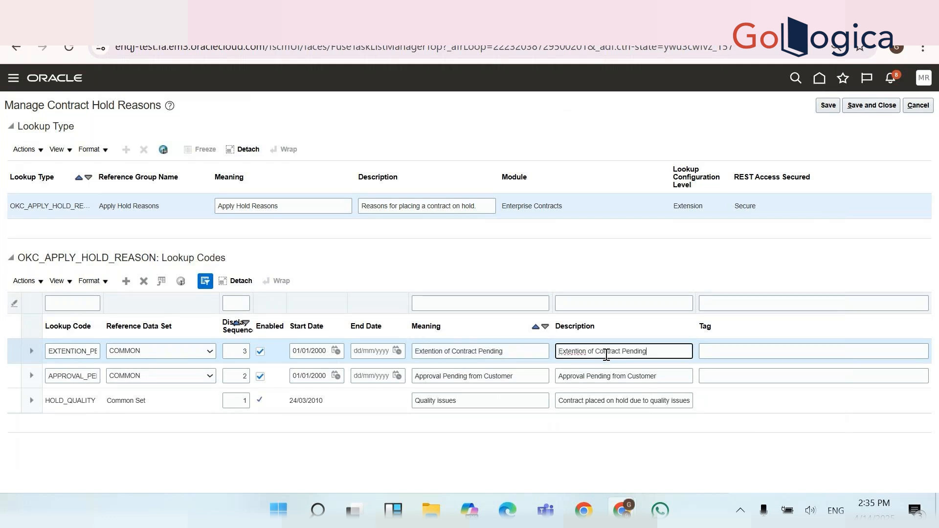
{"action": "left_click", "coordinate": [773, 352]}
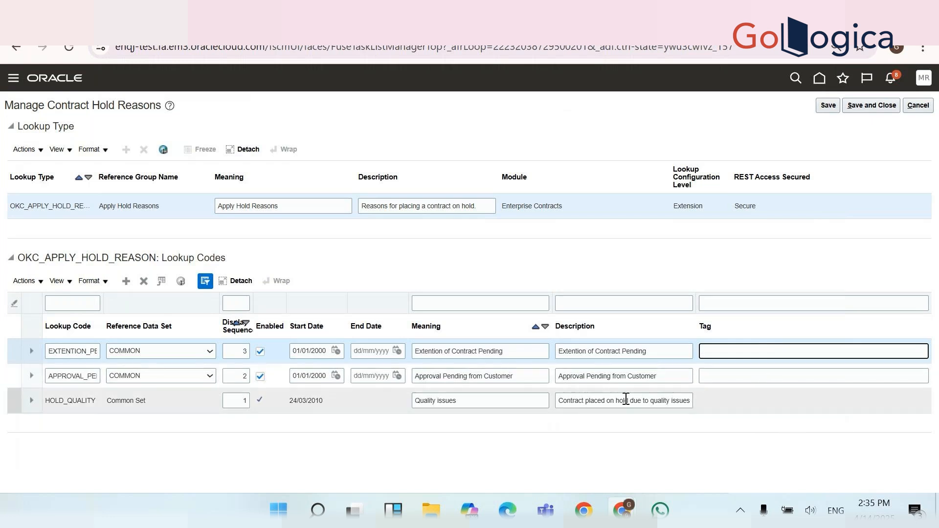
{"action": "left_click", "coordinate": [830, 107]}
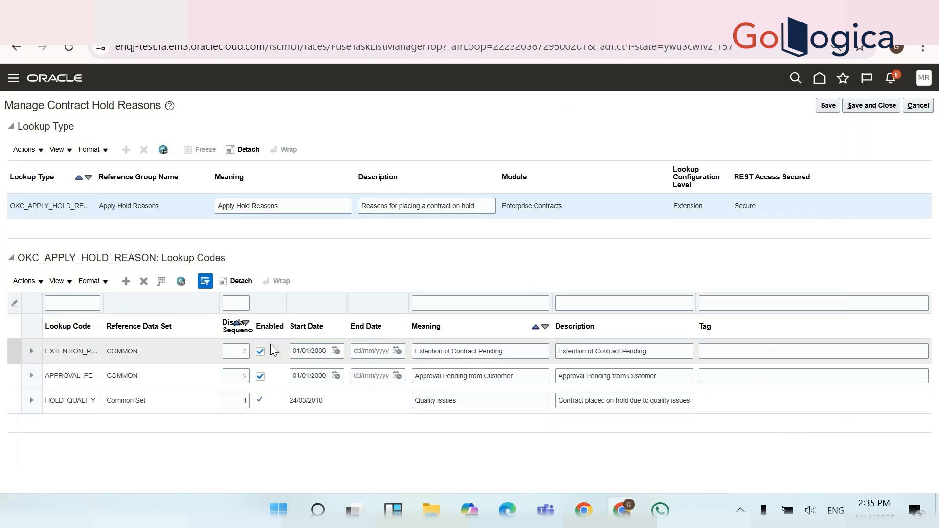
Prefix the meanings of the EXTENTION_PENDING and APPROVAL_PENDING lookup codes with GBS
{"action": "left_click", "coordinate": [416, 352]}
{"action": "type", "text": "SBS"}
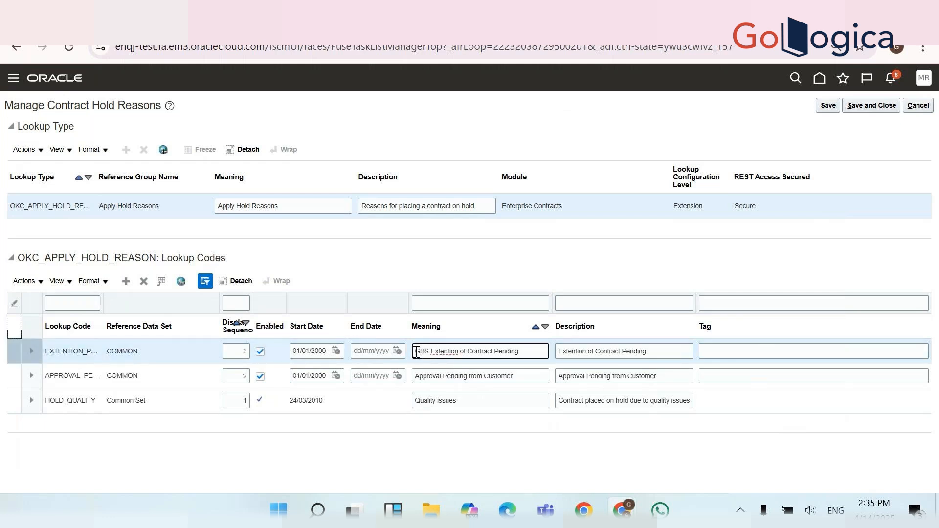
{"action": "double_click", "coordinate": [416, 352]}
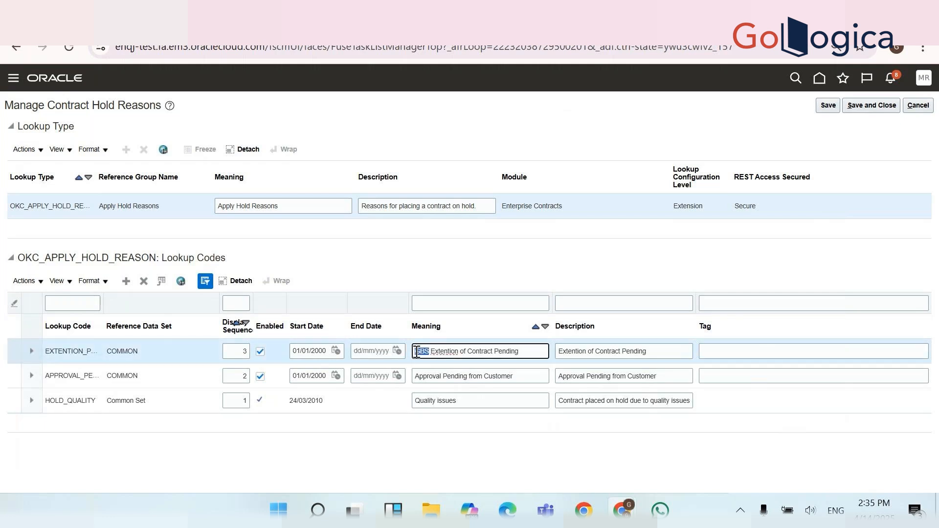
{"action": "left_click", "coordinate": [418, 376]}
{"action": "type", "text": "GBS"}
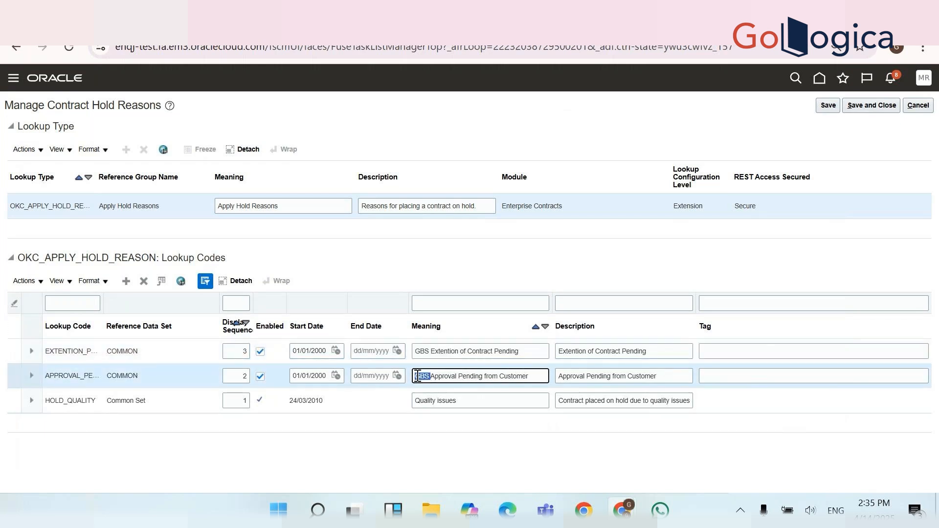
Copy the meaning "GBS Approval Pending from Customer" into cell D102 of the PPM Class Notes sheet, beside Manage Contract Hold Reasons
{"action": "key", "text": "ctrl+a"}
{"action": "key", "text": "alt+Tab"}
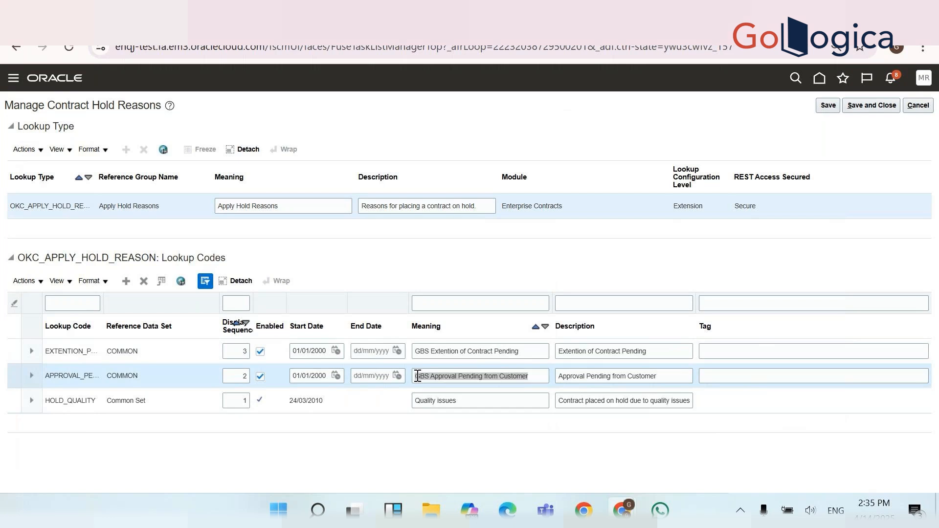
{"action": "key", "text": "ctrl+v"}
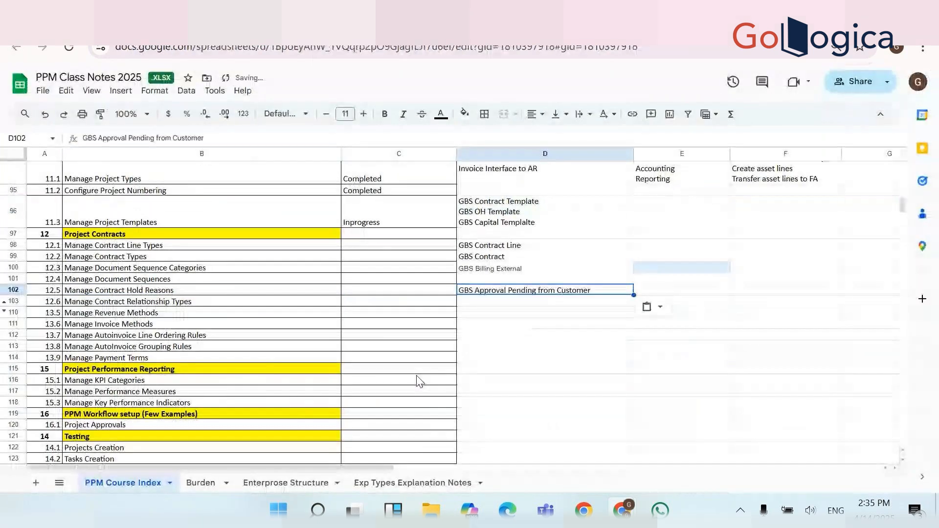
Copy the meaning "GBS Extention of Contract Pending" from Oracle Fusion onto a second line in cell D102 of the class notes
{"action": "key", "text": "alt+Tab"}
{"action": "left_click", "coordinate": [491, 351]}
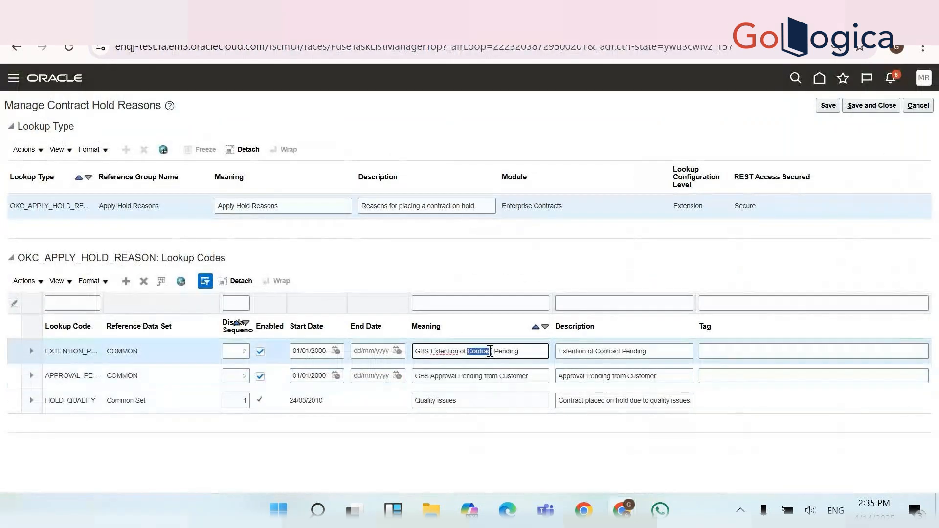
{"action": "key", "text": "alt+Tab"}
{"action": "key", "text": "alt+Tab"}
{"action": "triple_click", "coordinate": [490, 351]}
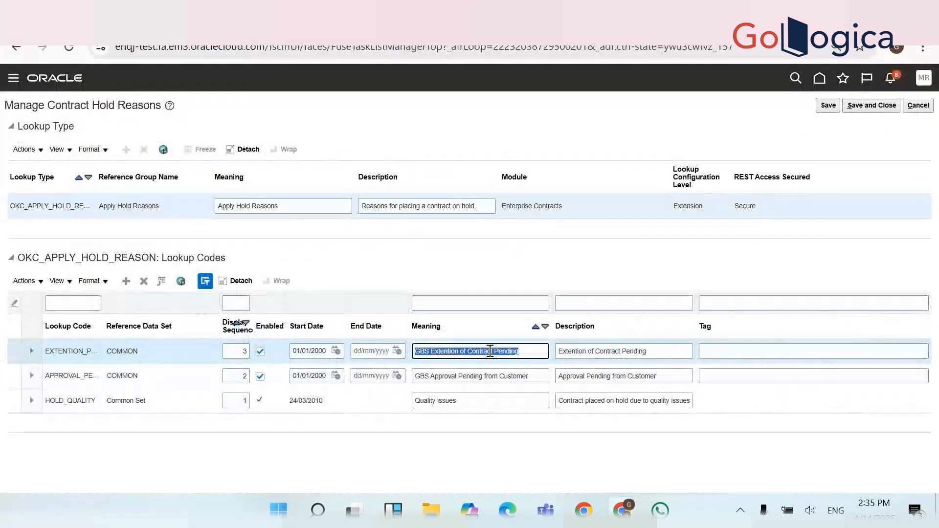
{"action": "key", "text": "alt+Tab"}
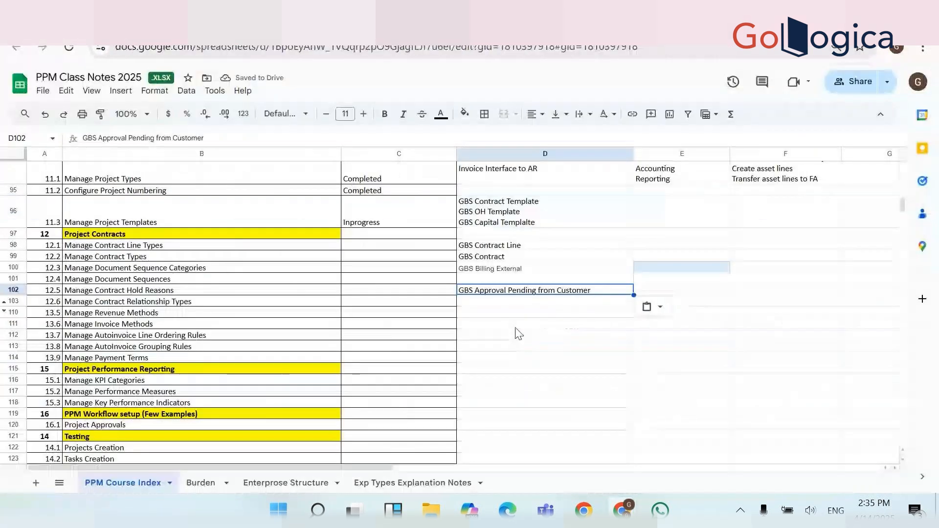
{"action": "triple_click", "coordinate": [603, 291]}
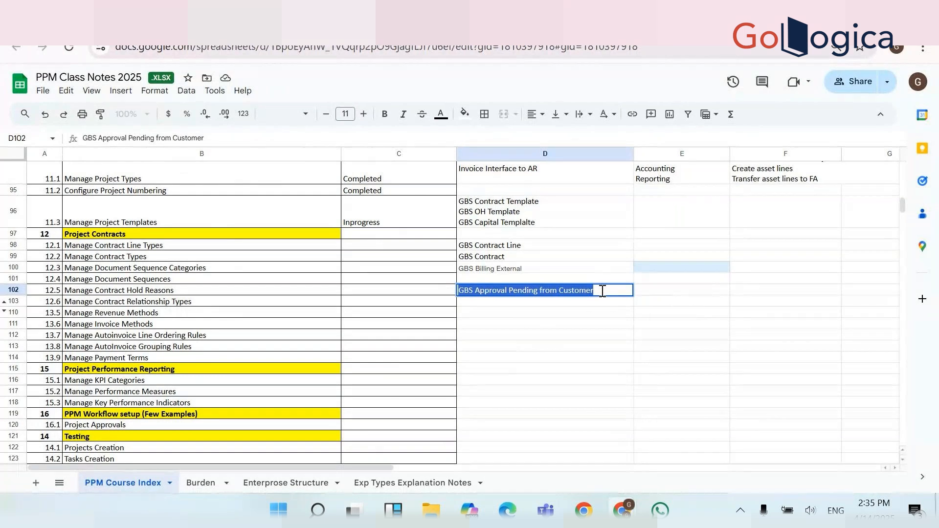
{"action": "left_click", "coordinate": [603, 291]}
{"action": "key", "text": "alt+Return"}
{"action": "key", "text": "ctrl+v"}
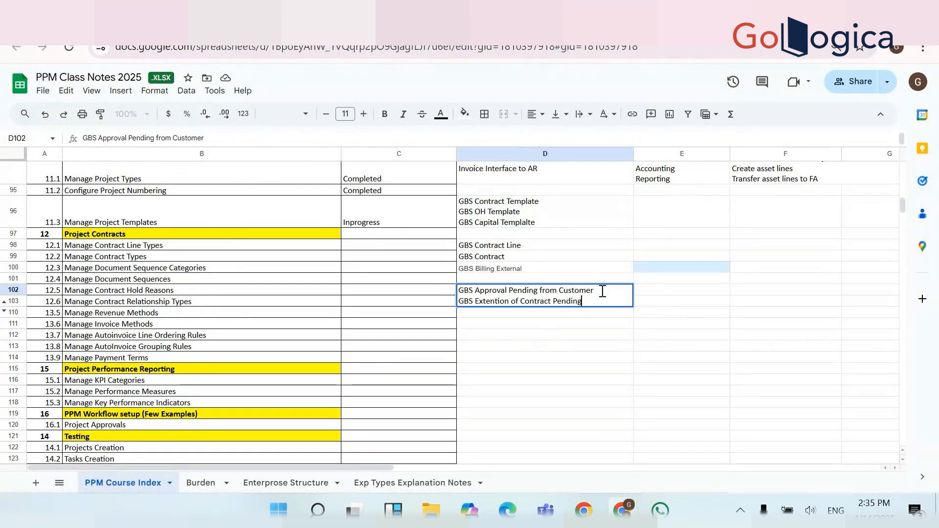
Increase the height of row 102 in the class notes to fit both hold reasons, and switch back to Oracle Fusion
{"action": "left_click", "coordinate": [549, 357]}
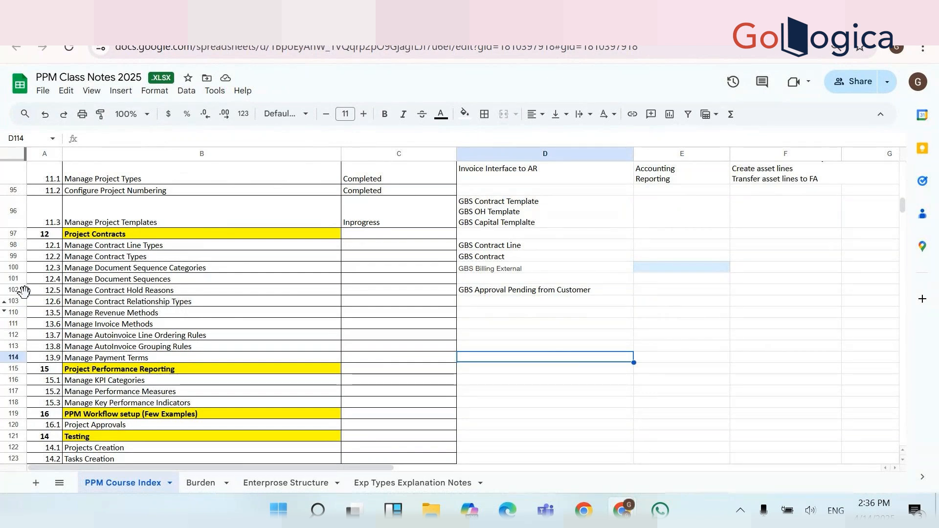
{"action": "left_click_drag", "start_coordinate": [14, 295], "coordinate": [15, 307]}
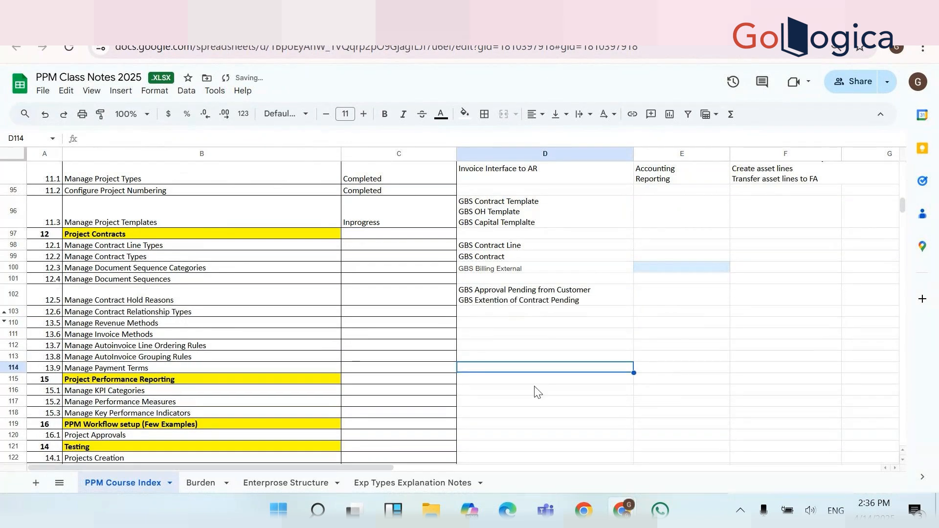
{"action": "key", "text": "alt+Tab"}
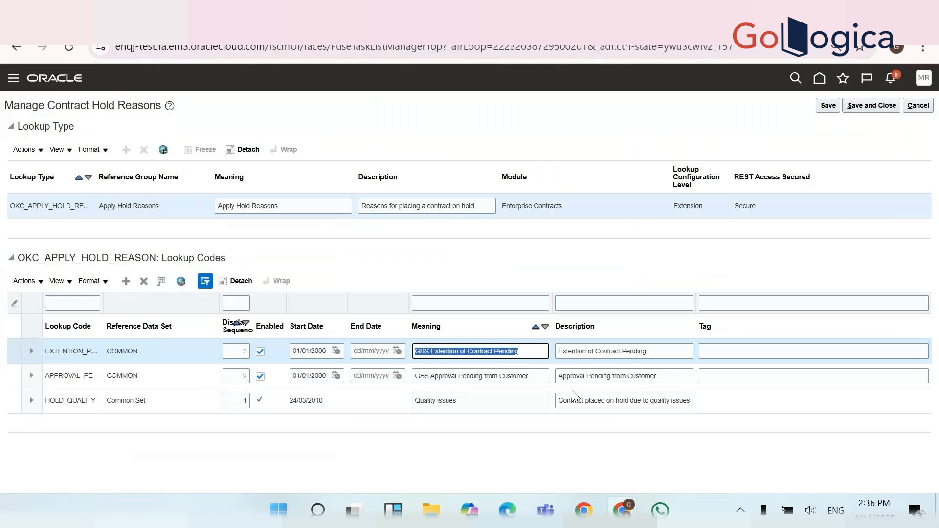
Save the contract hold reasons and close their page to return to the Project Financial Management setup
{"action": "left_click", "coordinate": [431, 418]}
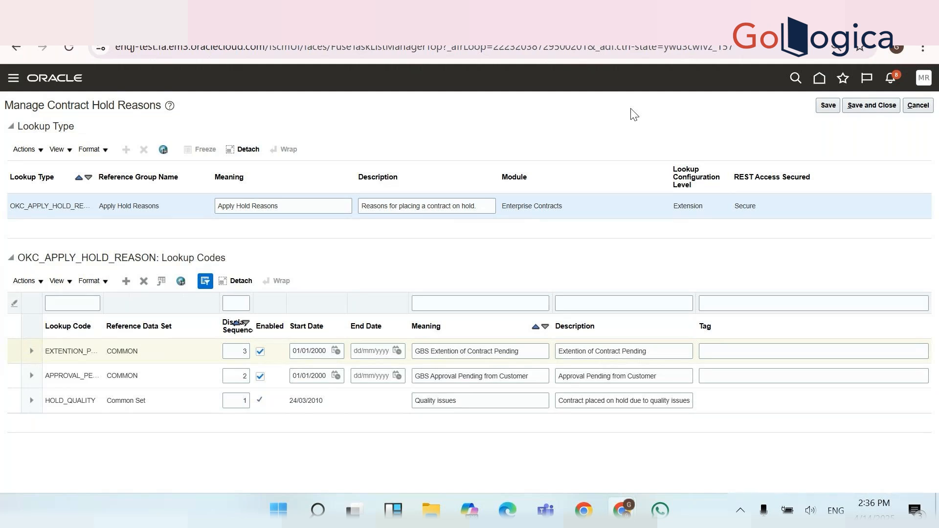
{"action": "left_click", "coordinate": [884, 113]}
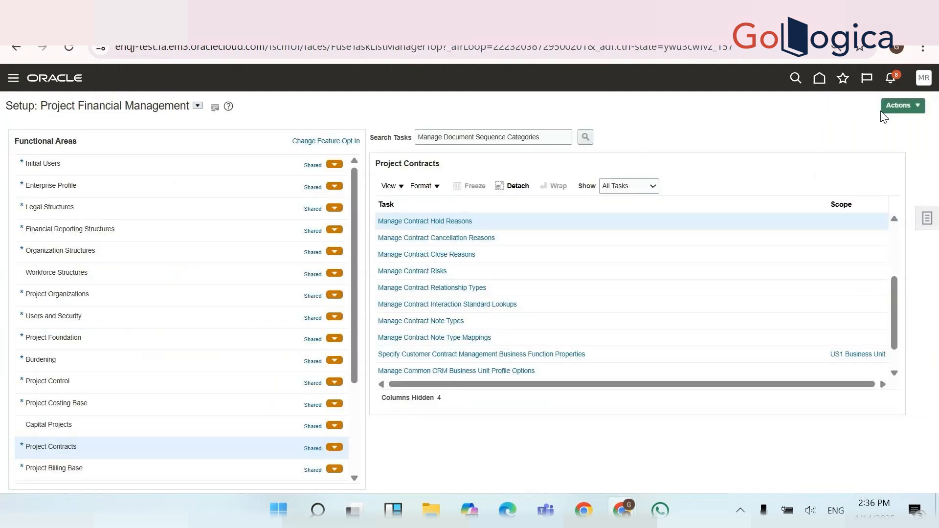
Copy the task name "Manage Contract Relationship Types" from cell B103 of the PPM Class Notes sheet and switch back to Oracle Fusion
{"action": "key", "text": "alt+Tab"}
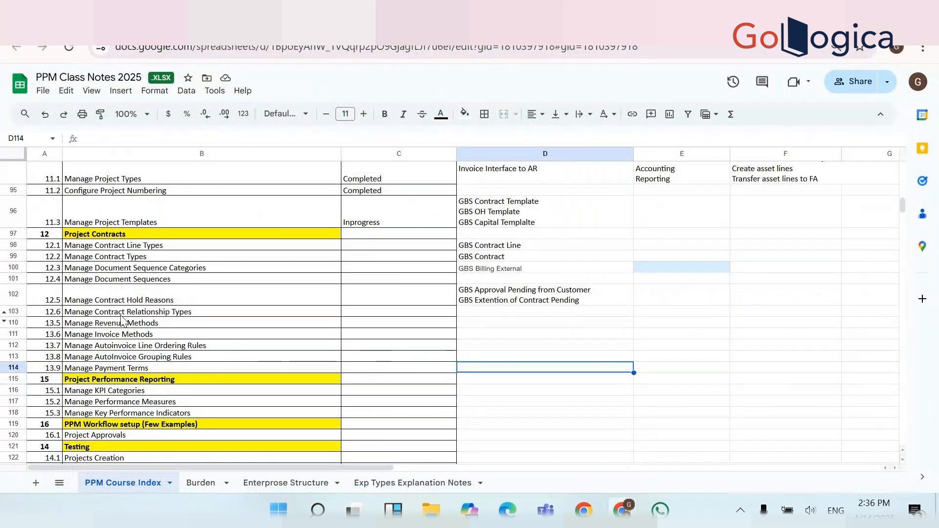
{"action": "key", "text": "alt+Tab"}
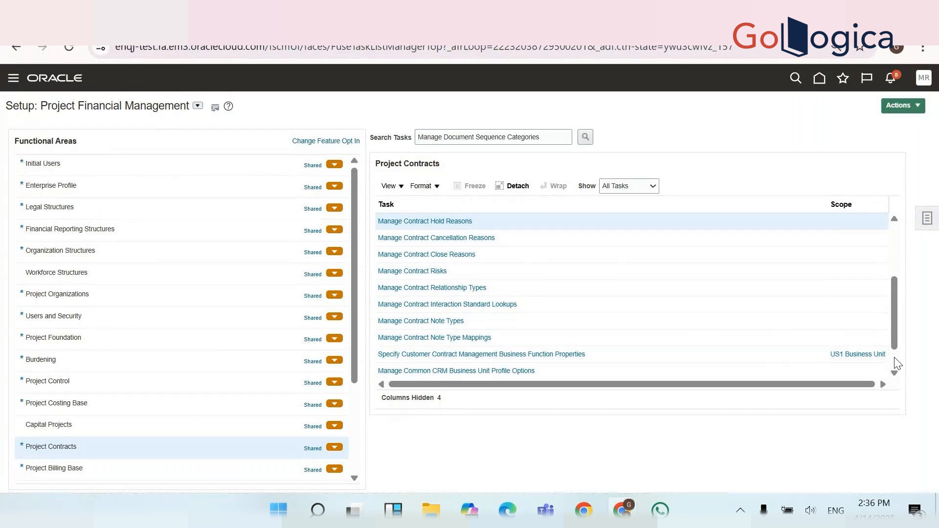
{"action": "scroll", "coordinate": [896, 366], "scroll_direction": "down", "scroll_amount": 1}
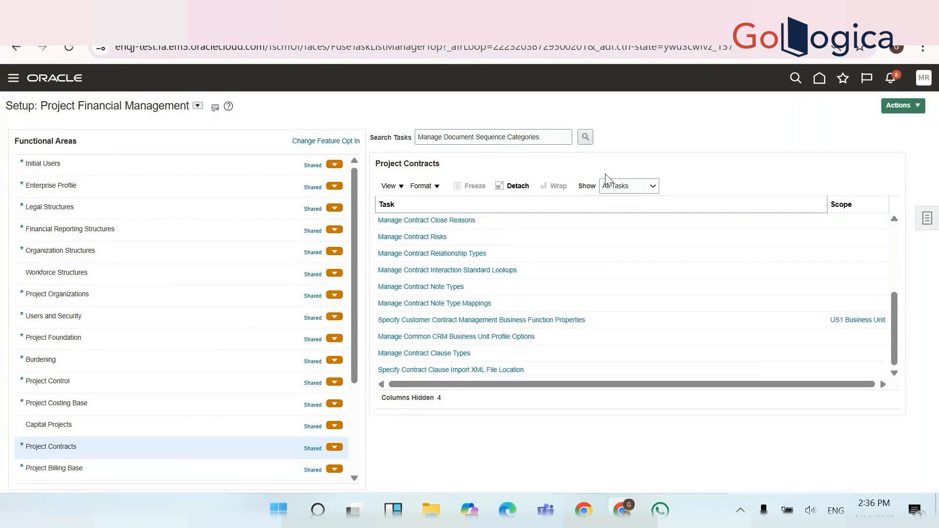
{"action": "key", "text": "alt+Tab"}
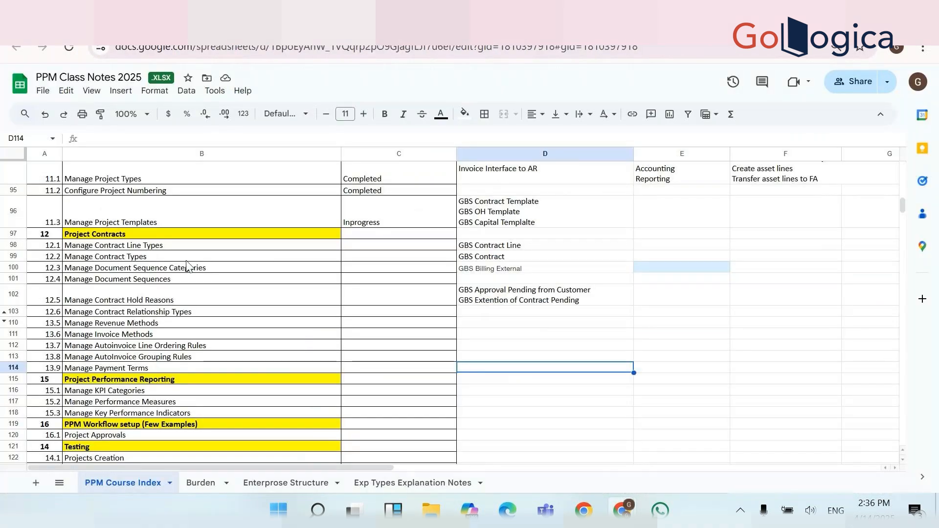
{"action": "left_click", "coordinate": [167, 323]}
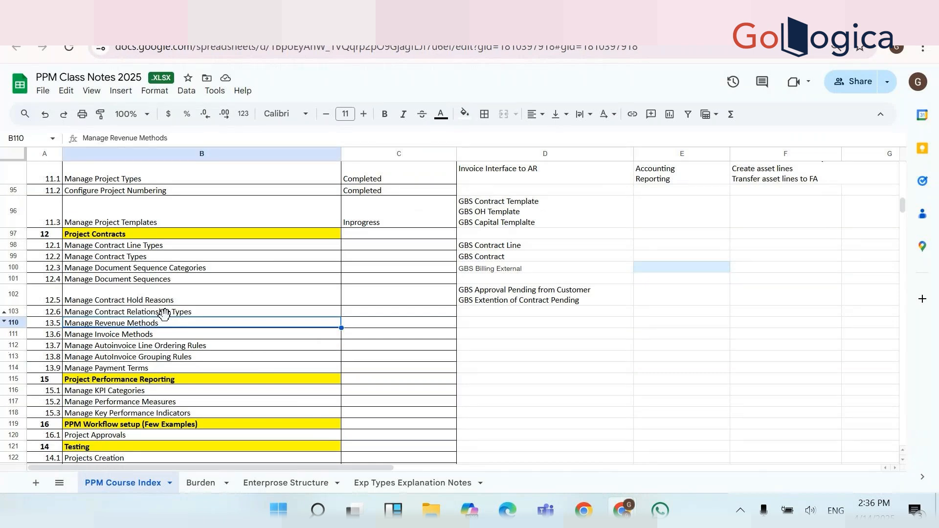
{"action": "left_click", "coordinate": [165, 315]}
{"action": "key", "text": "ctrl+c"}
{"action": "key", "text": "alt+Tab"}
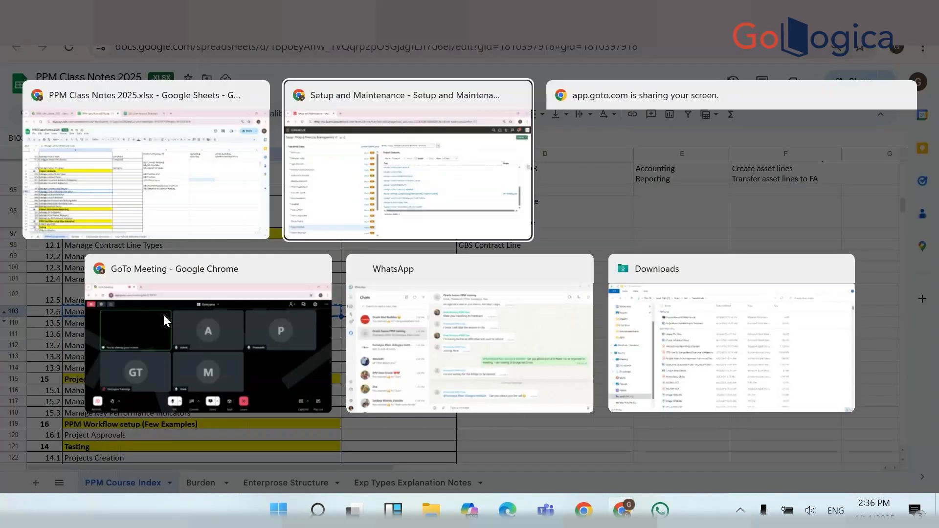
Search the setup tasks for "Manage Contract Relationship Types" and open that task
{"action": "key", "text": "ctrl+v"}
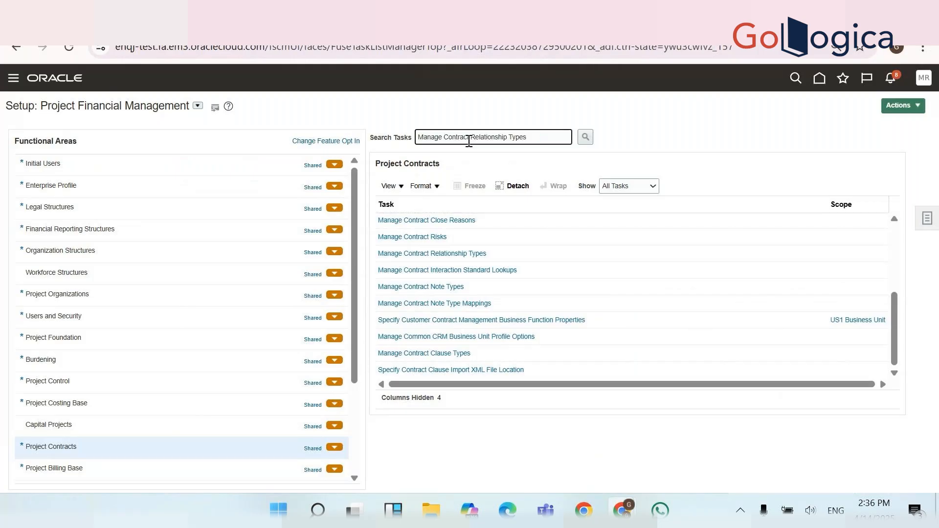
{"action": "key", "text": "Return"}
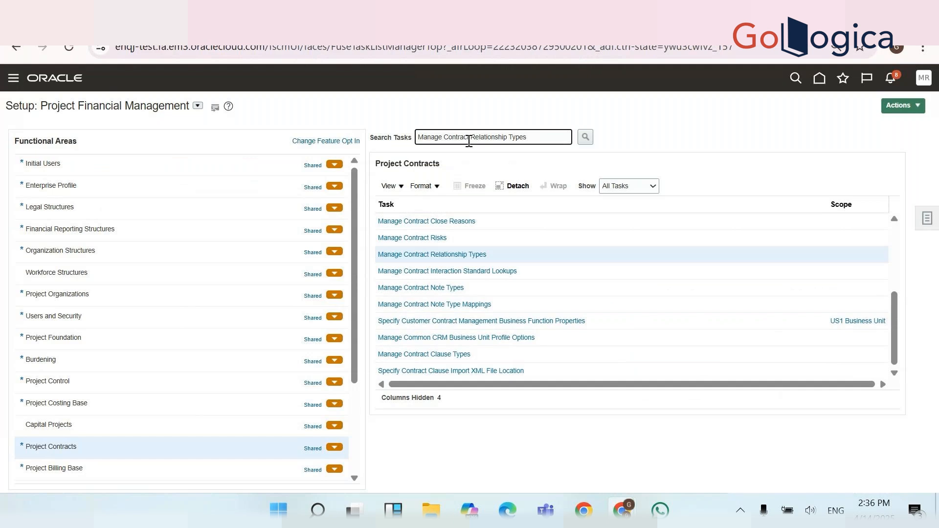
{"action": "left_click", "coordinate": [457, 255]}
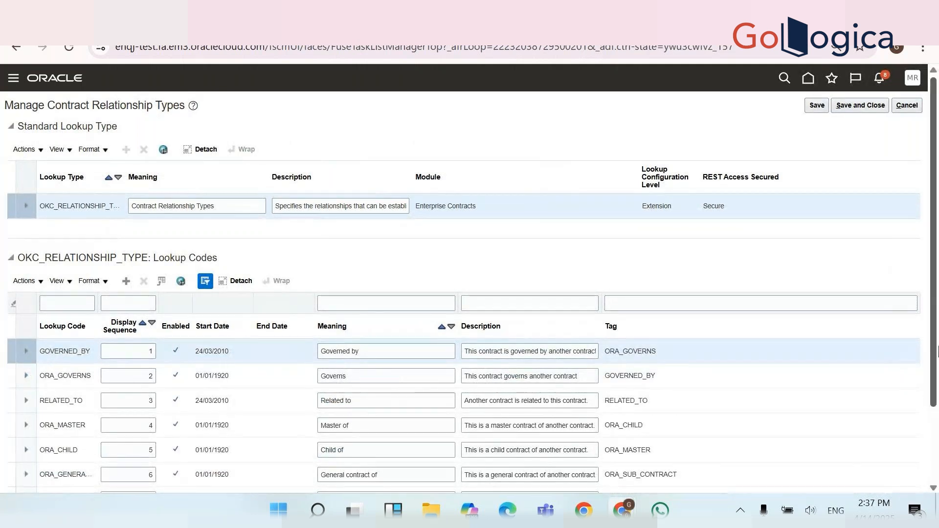
Add a lookup code GBS_MASTER with display sequence 10 to the OKC_RELATIONSHIP_TYPE lookup codes
{"action": "left_click_drag", "start_coordinate": [934, 325], "coordinate": [938, 405]}
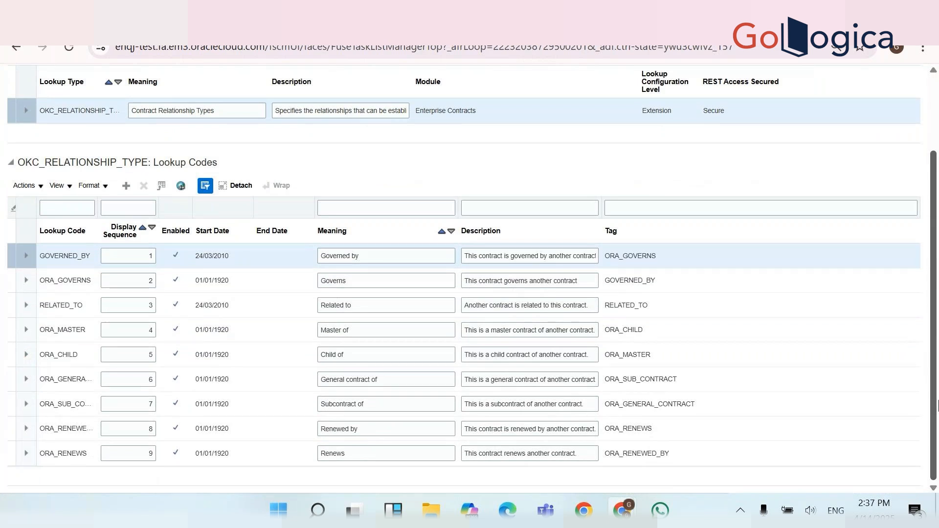
{"action": "key", "text": "alt+Tab"}
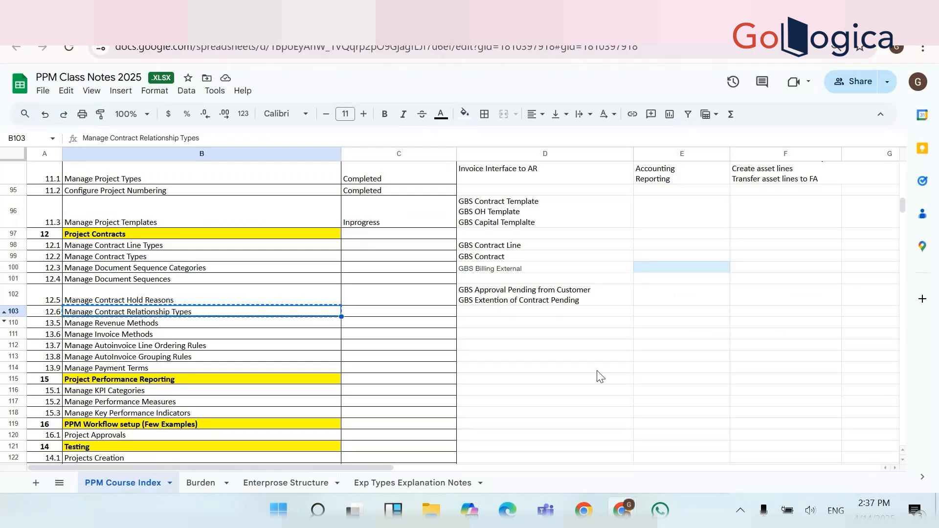
{"action": "key", "text": "alt+Tab"}
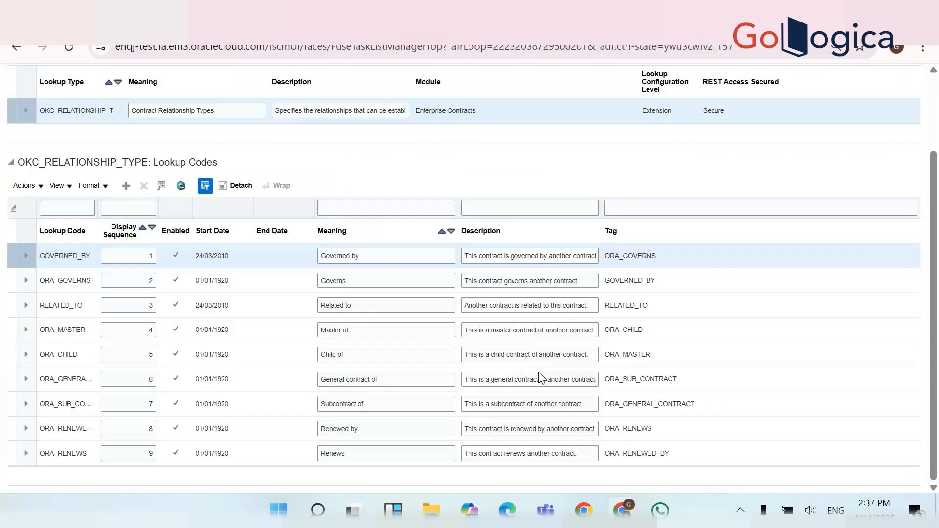
{"action": "left_click", "coordinate": [126, 186]}
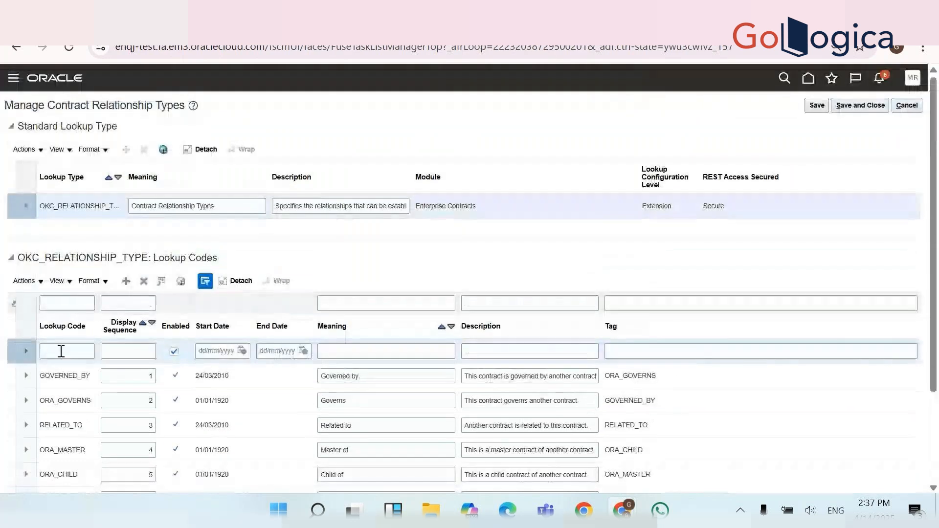
{"action": "left_click", "coordinate": [61, 352]}
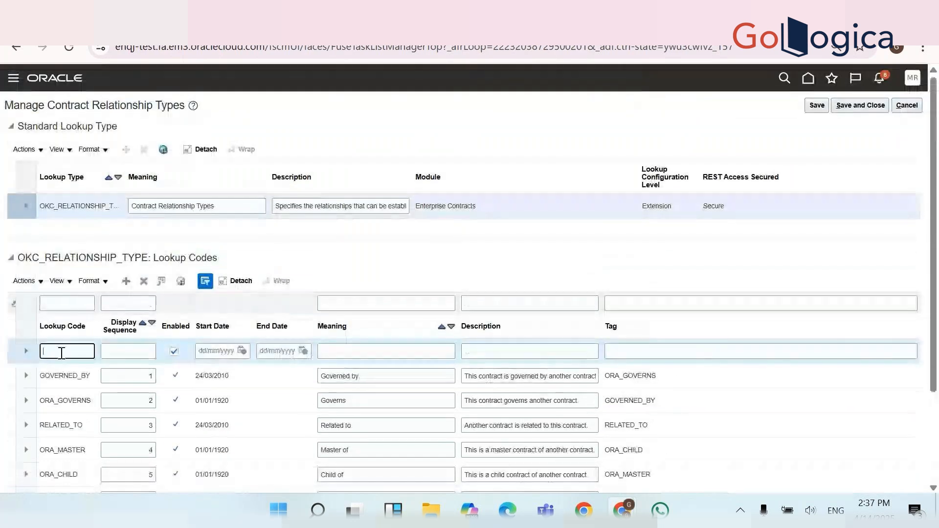
{"action": "type", "text": "GBS_"}
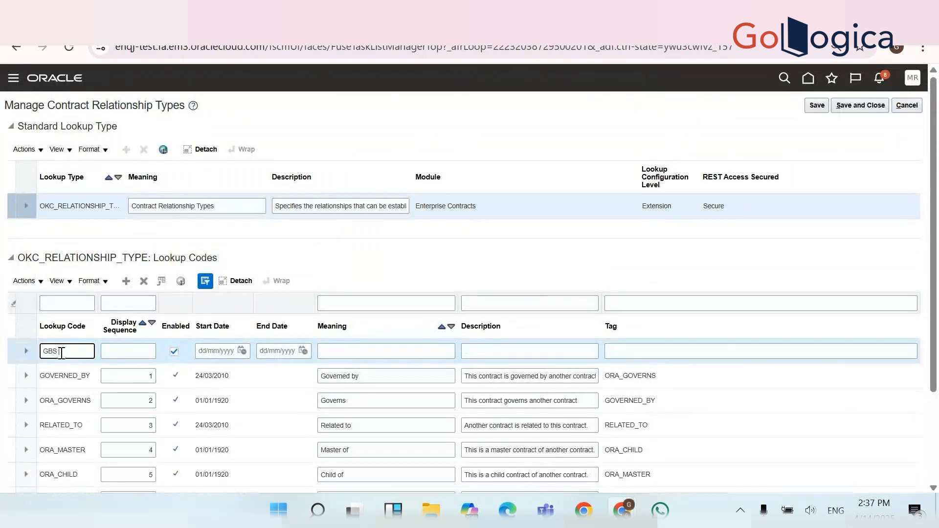
{"action": "type", "text": "MASTER"}
{"action": "double_click", "coordinate": [62, 352]}
{"action": "left_click", "coordinate": [108, 352]}
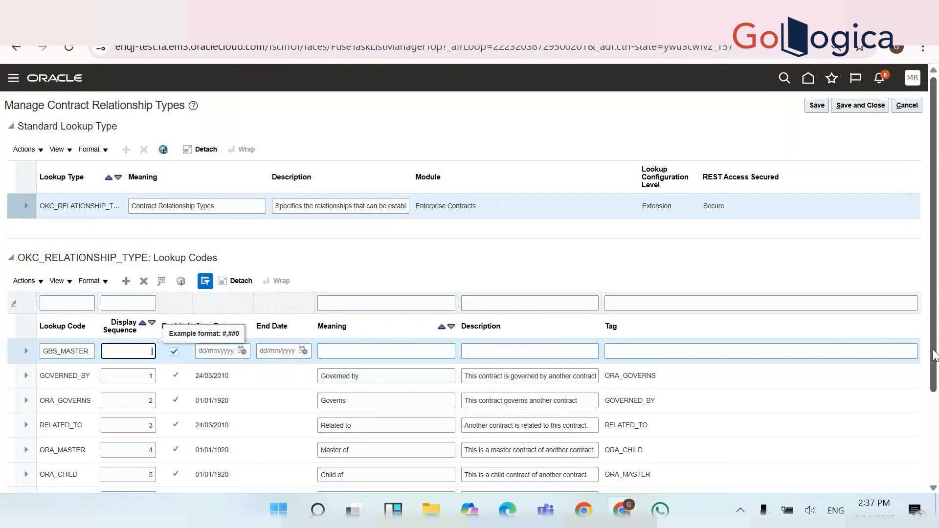
{"action": "scroll", "coordinate": [935, 356], "scroll_direction": "down", "scroll_amount": 3}
{"action": "type", "text": "10"}
Set the start date of the GBS_MASTER lookup code to 01/01/2000
{"action": "left_click", "coordinate": [207, 233]}
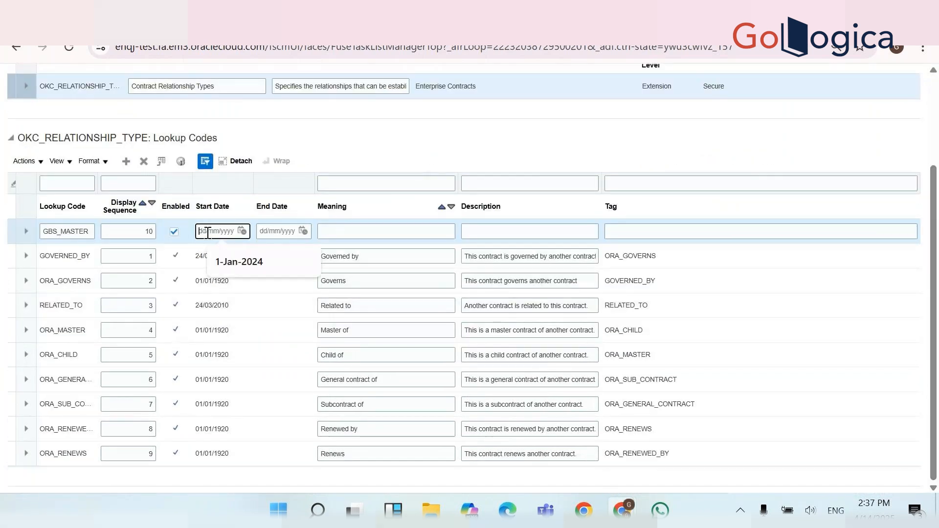
{"action": "type", "text": "01/0"}
{"action": "type", "text": "1/0200"}
{"action": "key", "text": "Tab"}
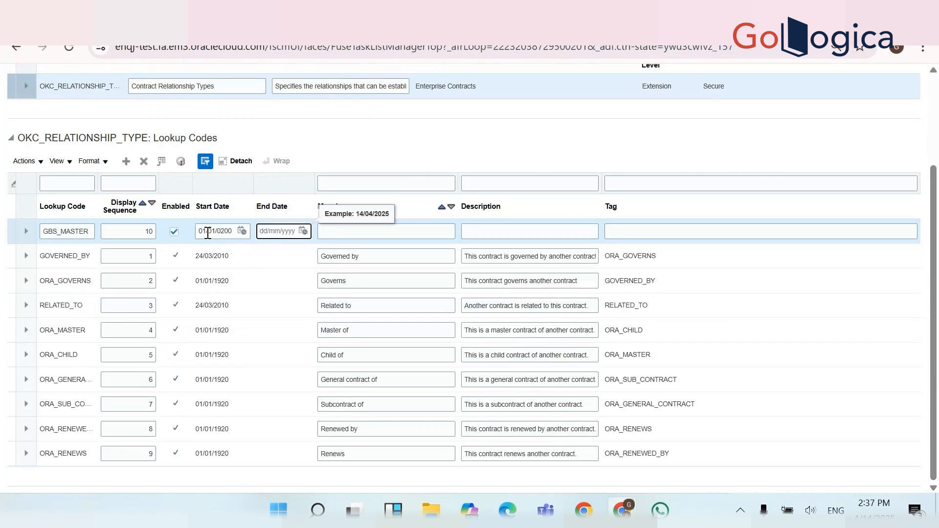
{"action": "left_click", "coordinate": [222, 231]}
{"action": "key", "text": "BackSpace"}
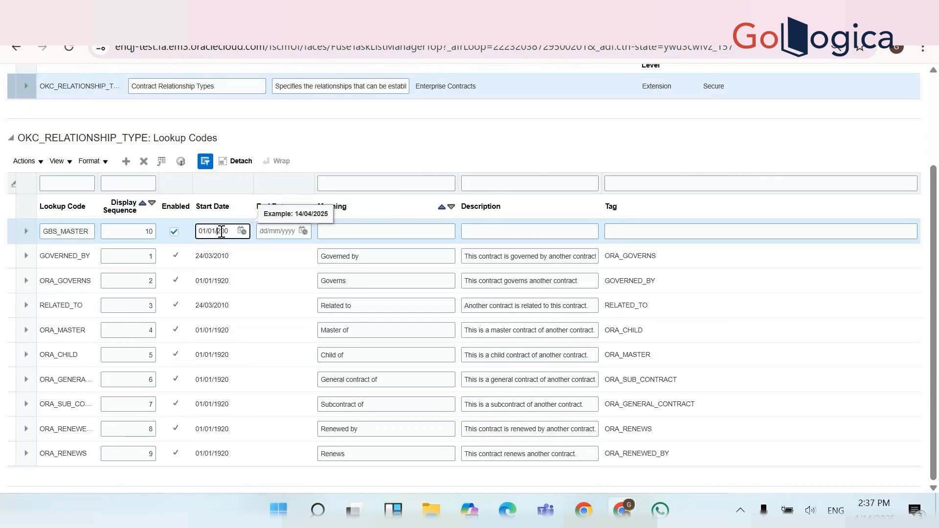
{"action": "type", "text": "0"}
{"action": "key", "text": "Tab"}
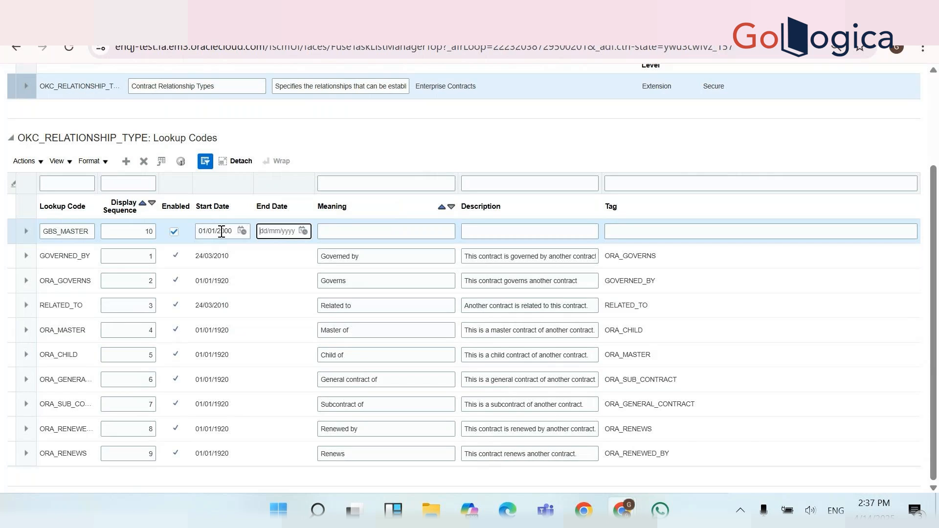
Enter "GBS Master Contract" as both the meaning and the description of the GBS_MASTER lookup code
{"action": "left_click", "coordinate": [354, 233]}
{"action": "type", "text": "GBS MASTER"}
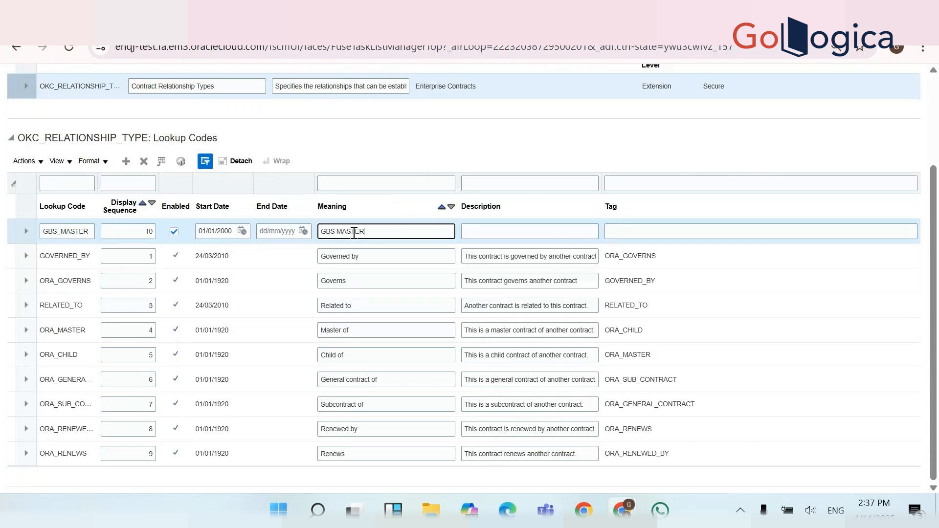
{"action": "type", "text": " Contract"}
{"action": "double_click", "coordinate": [354, 232]}
{"action": "type", "text": "Master"}
{"action": "triple_click", "coordinate": [355, 233]}
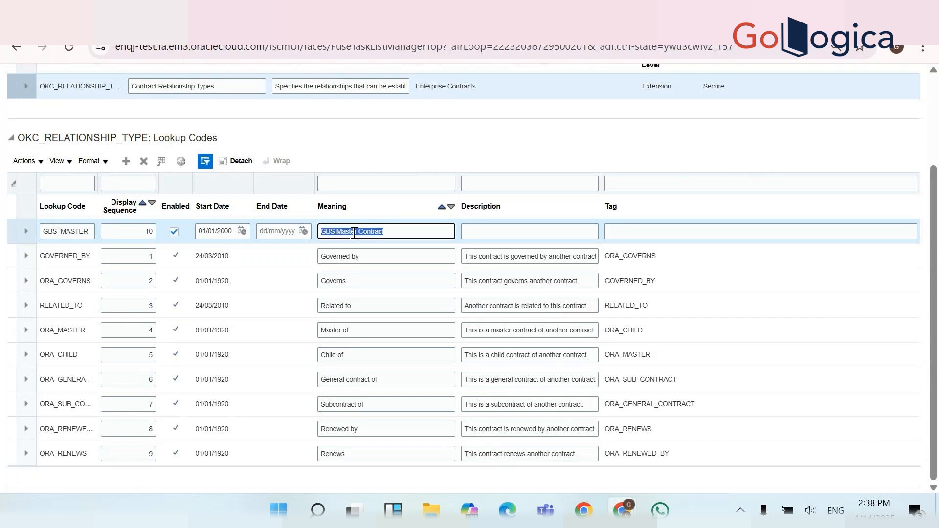
{"action": "left_click", "coordinate": [534, 232]}
{"action": "key", "text": "ctrl+v"}
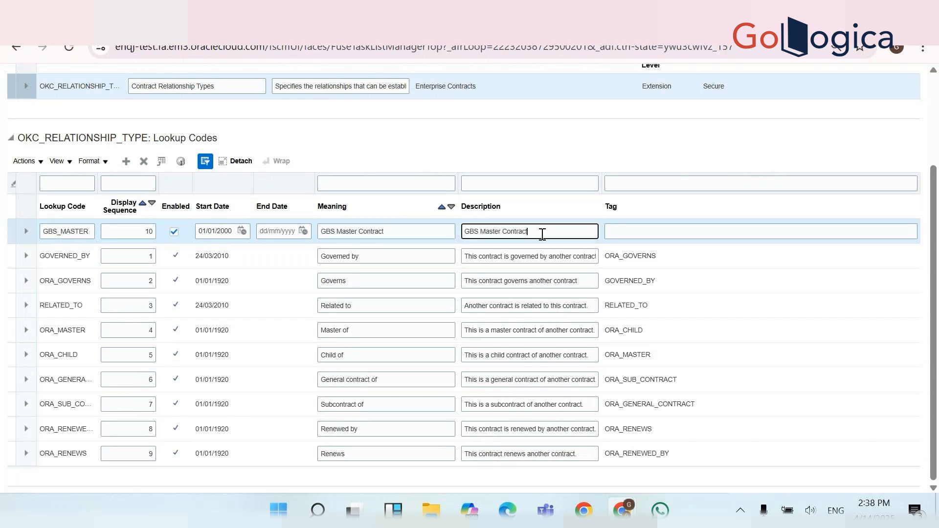
Add another relationship type lookup code, GBS_CHILD, with display sequence 11
{"action": "left_click", "coordinate": [126, 162]}
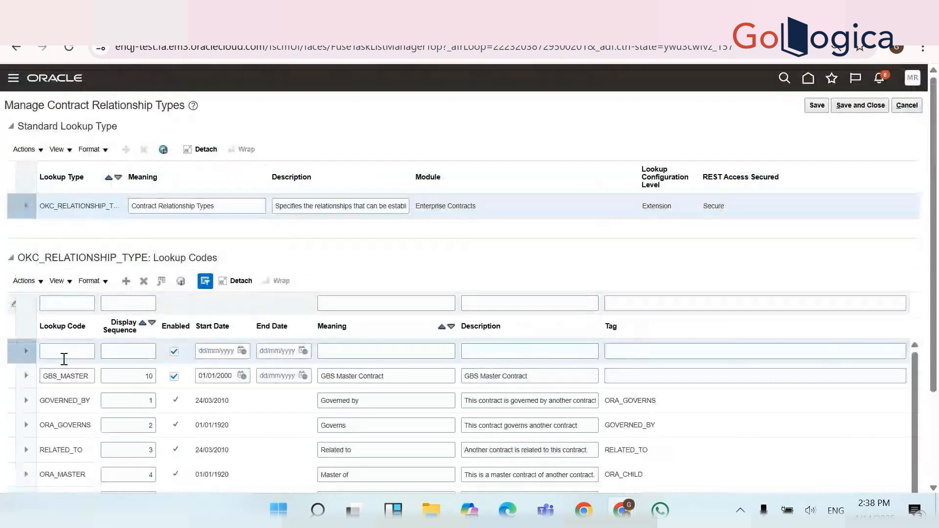
{"action": "left_click", "coordinate": [64, 352]}
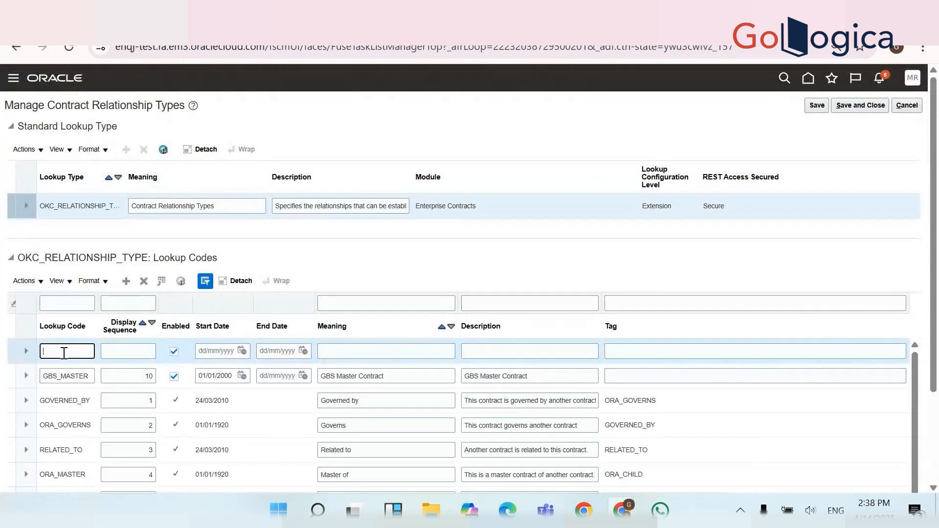
{"action": "type", "text": "GBS_CHILD"}
{"action": "double_click", "coordinate": [64, 351]}
{"action": "key", "text": "ctrl+c"}
{"action": "left_click", "coordinate": [118, 352]}
{"action": "type", "text": "11"}
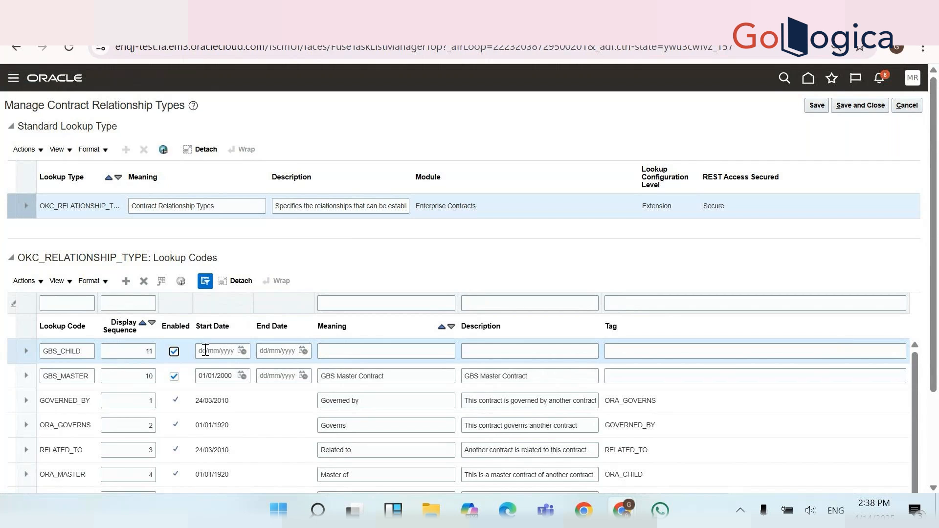
Set the GBS_CHILD lookup code's start date to 01/01/2000 and its meaning to GBS Child Contract
{"action": "left_click", "coordinate": [220, 350]}
{"action": "type", "text": "01"}
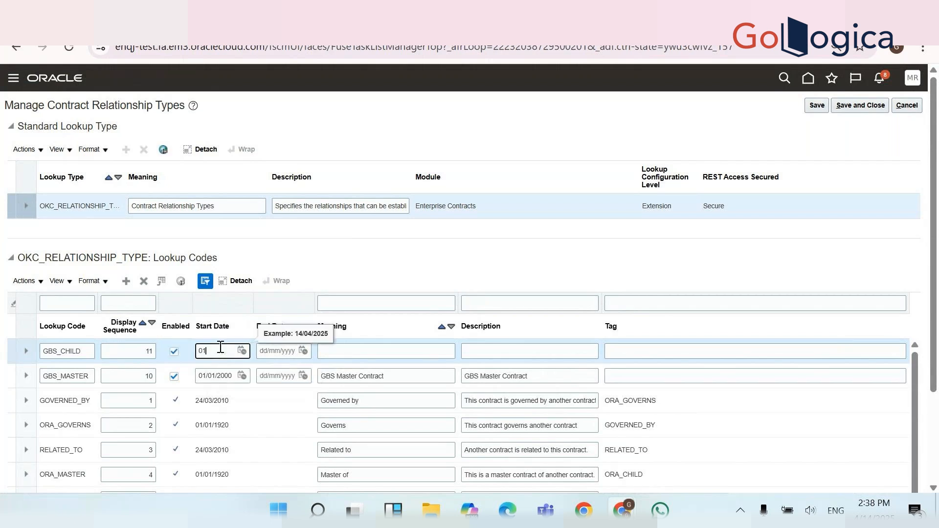
{"action": "type", "text": "/01/2000"}
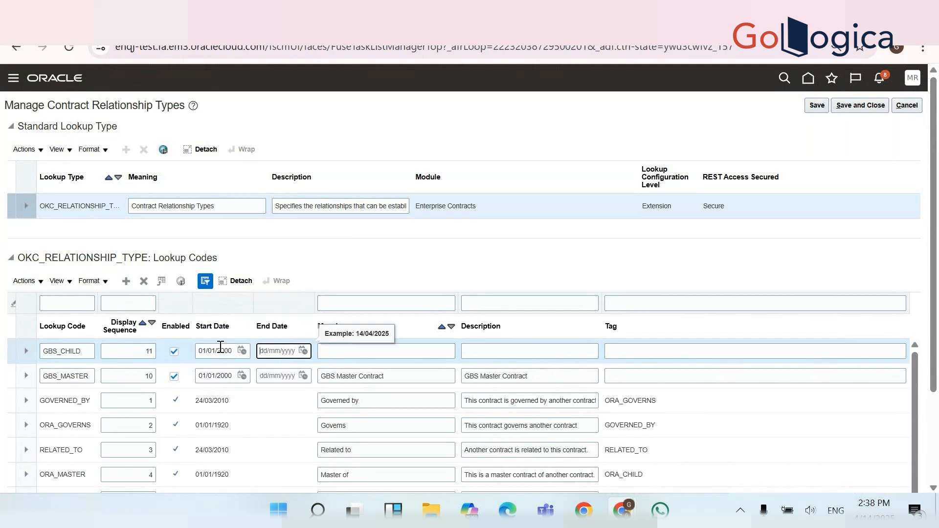
{"action": "left_click", "coordinate": [343, 346]}
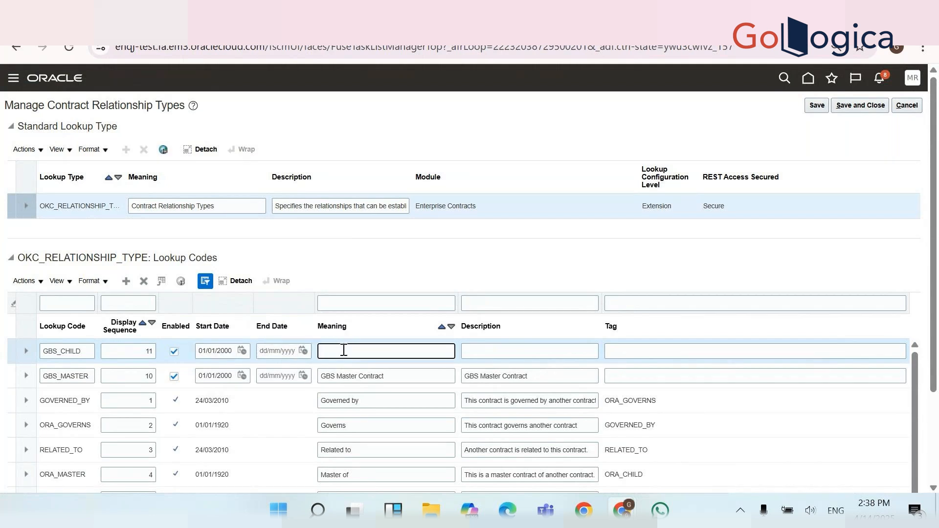
{"action": "left_click", "coordinate": [343, 373]}
{"action": "left_click", "coordinate": [344, 352]}
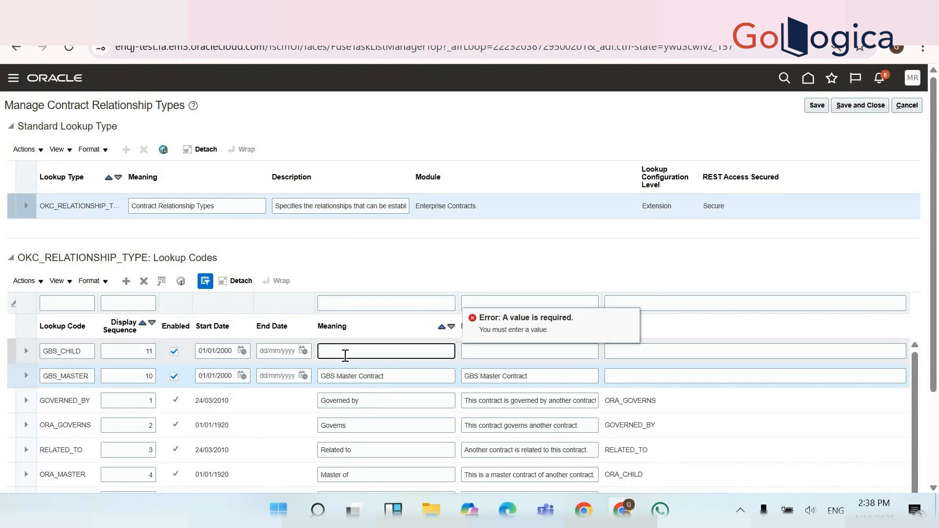
{"action": "key", "text": "ctrl+v"}
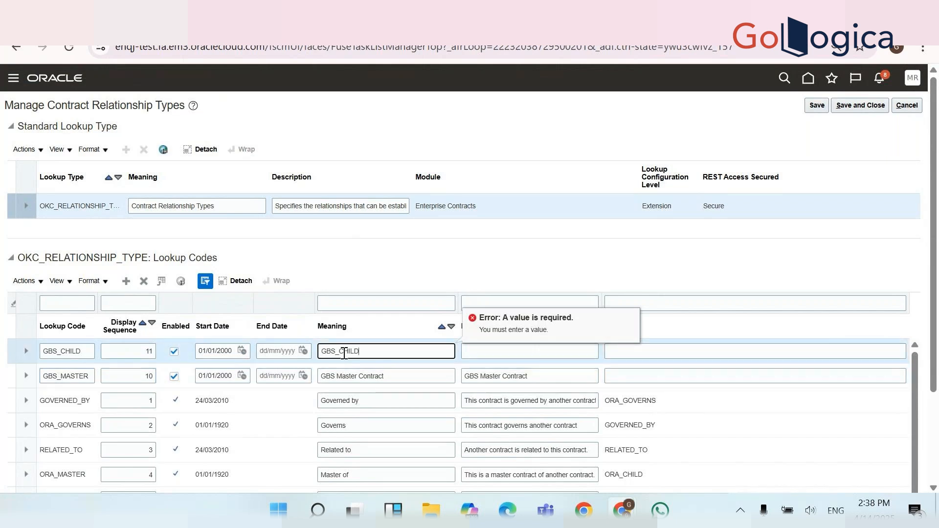
{"action": "double_click", "coordinate": [344, 354]}
{"action": "type", "text": "GBS Child Contract"}
{"action": "key", "text": "Tab"}
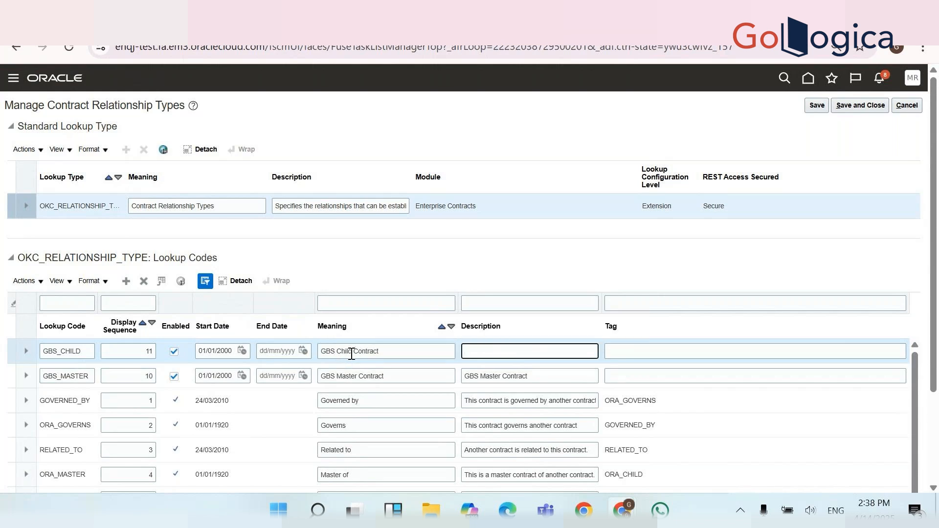
Copy the GBS_CHILD meaning, GBS Child Contract, into the description of the same lookup code
{"action": "left_click", "coordinate": [388, 348]}
{"action": "key", "text": "ctrl+a"}
{"action": "key", "text": "ctrl+c"}
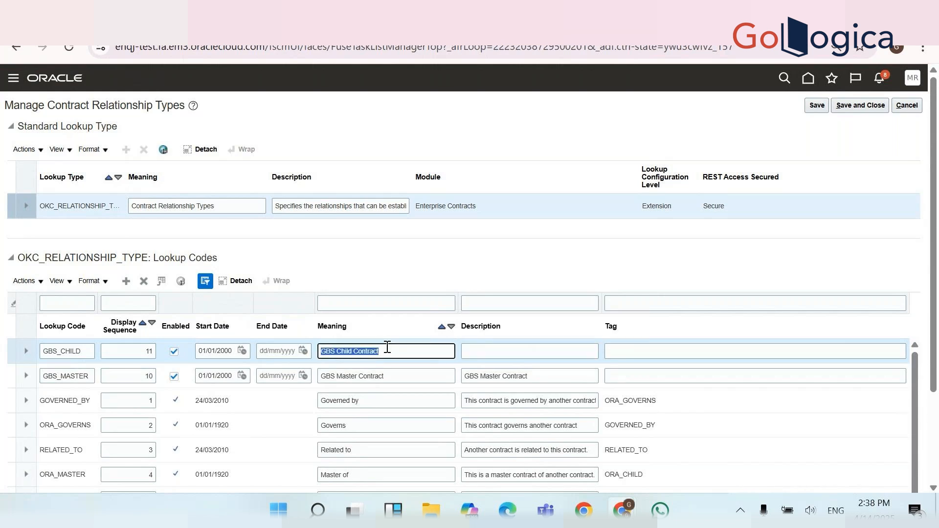
{"action": "left_click", "coordinate": [497, 350]}
{"action": "key", "text": "ctrl+v"}
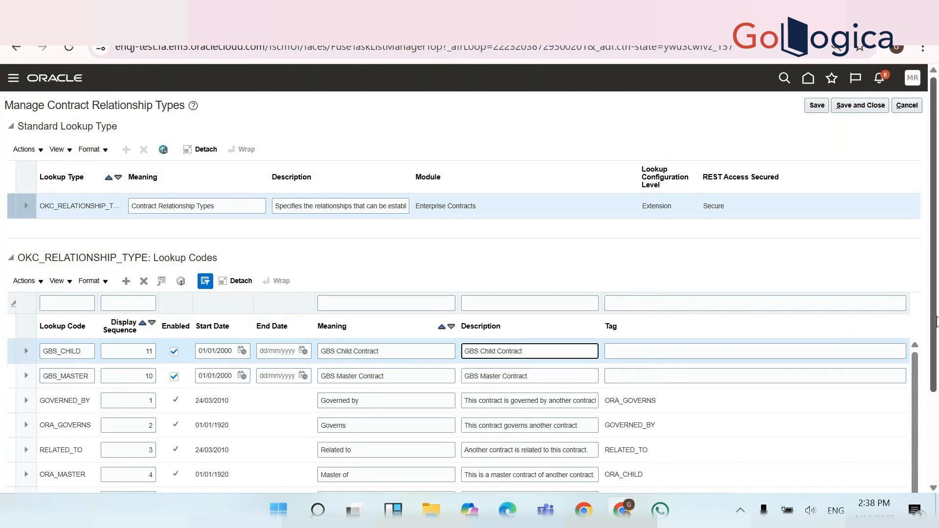
Enter the tag GBS Master for GBS_MASTER and GBS Child for GBS_CHILD, and save the lookup codes
{"action": "left_click", "coordinate": [703, 375]}
{"action": "type", "text": "GB"}
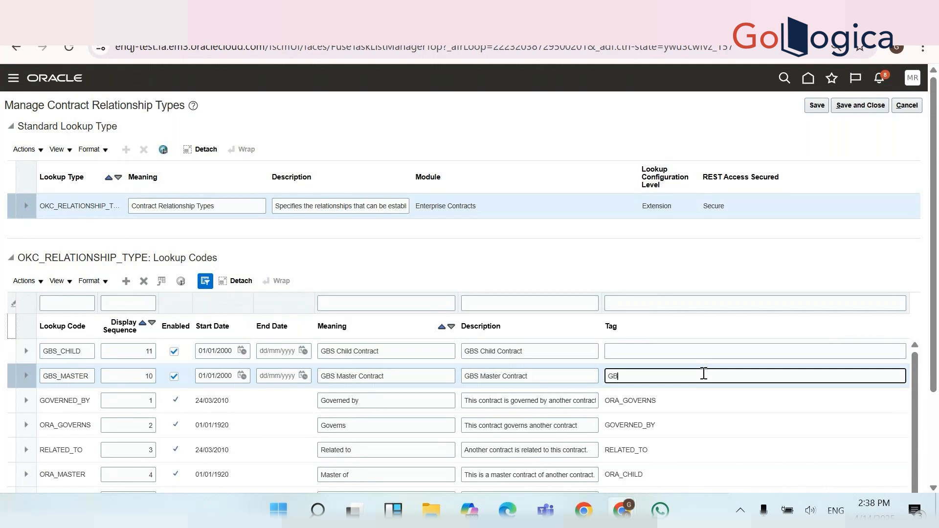
{"action": "type", "text": "S Master"}
{"action": "left_click", "coordinate": [679, 351]}
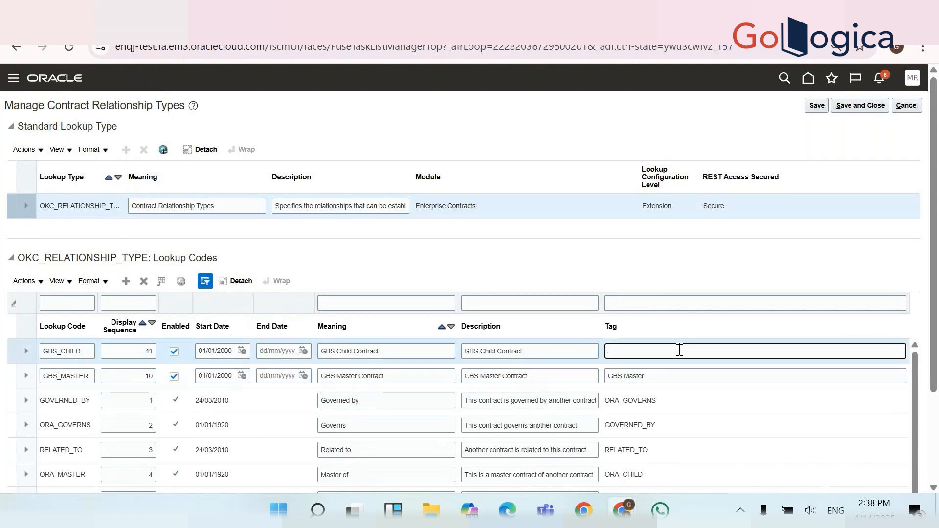
{"action": "type", "text": "GBS Child"}
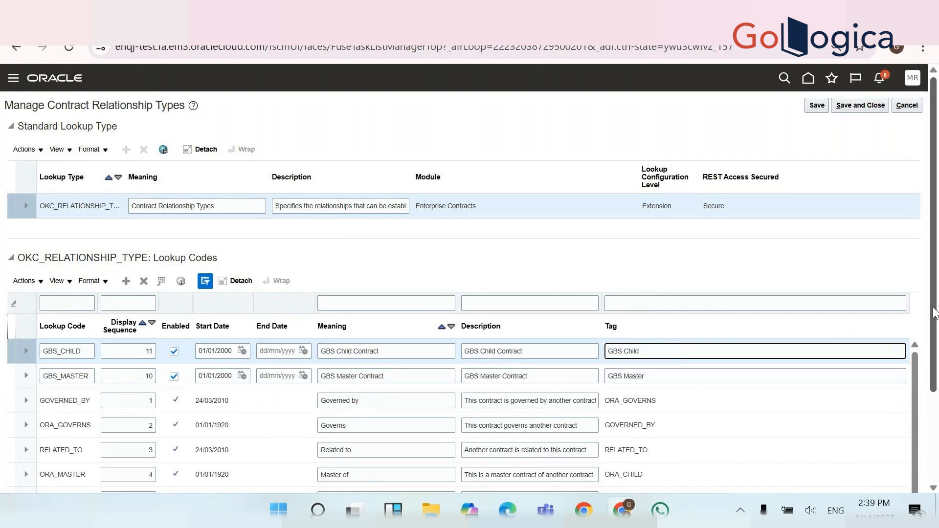
{"action": "scroll", "coordinate": [934, 314], "scroll_direction": "down", "scroll_amount": 3}
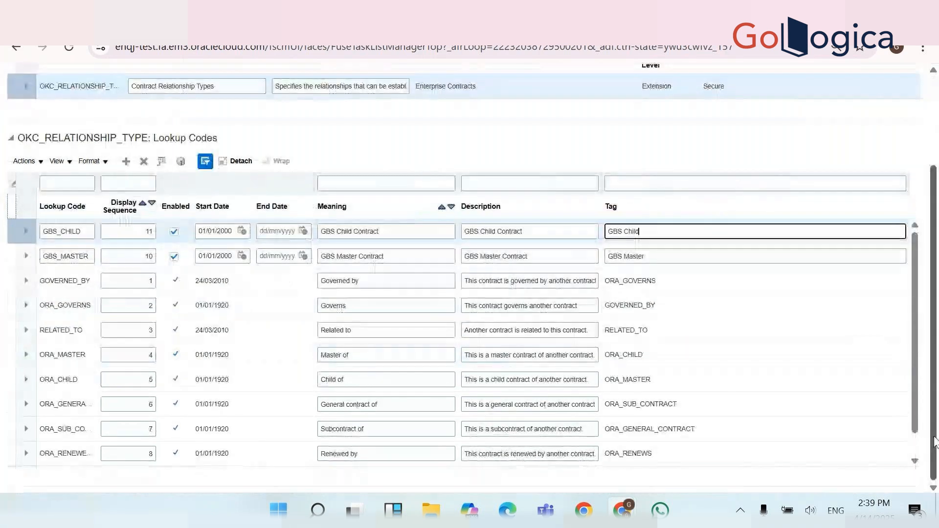
{"action": "scroll", "coordinate": [935, 307], "scroll_direction": "up", "scroll_amount": 3}
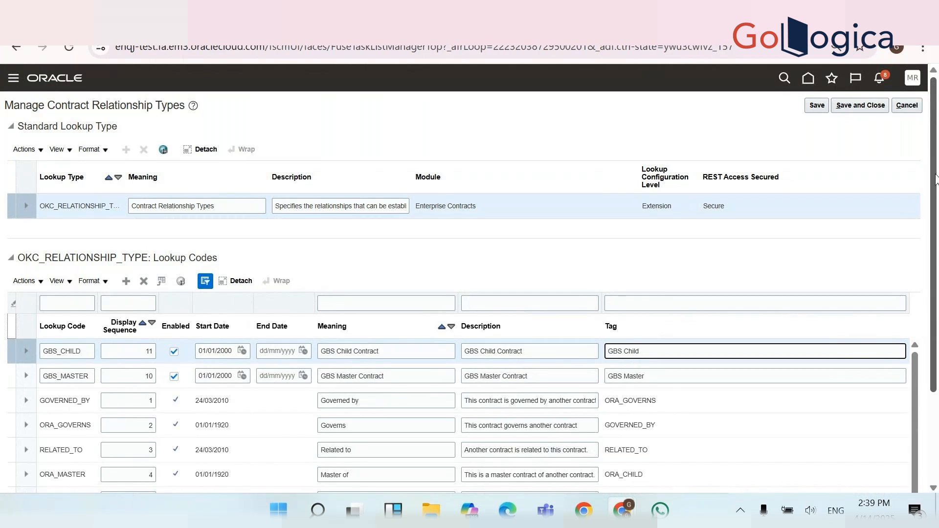
{"action": "left_click", "coordinate": [822, 106]}
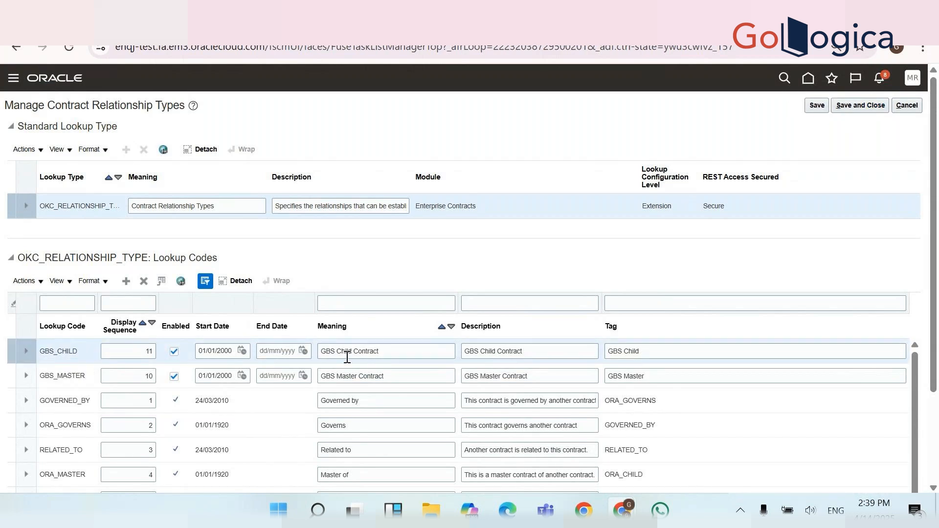
Copy the meaning GBS Child Contract into cell D103 of the PPM Class Notes 2025 spreadsheet, beside Manage Contract Relationship Types
{"action": "double_click", "coordinate": [343, 375]}
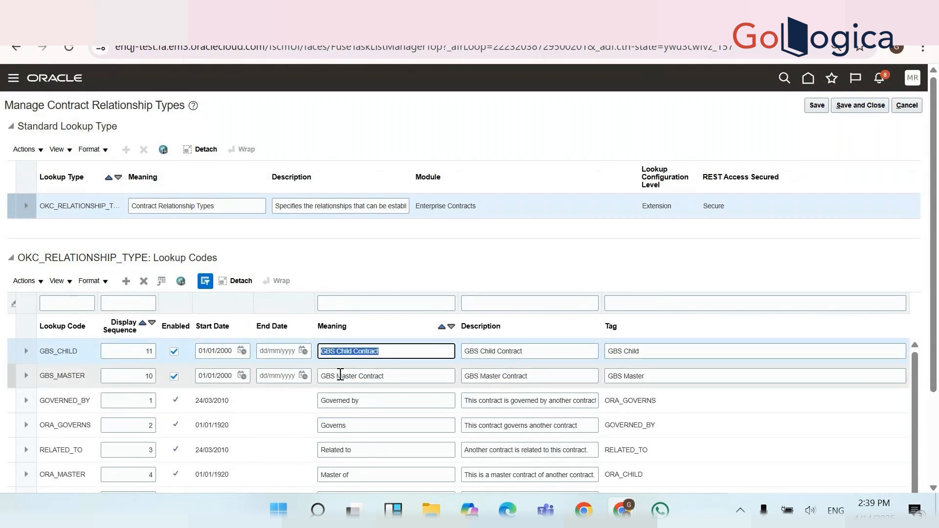
{"action": "left_click", "coordinate": [341, 374]}
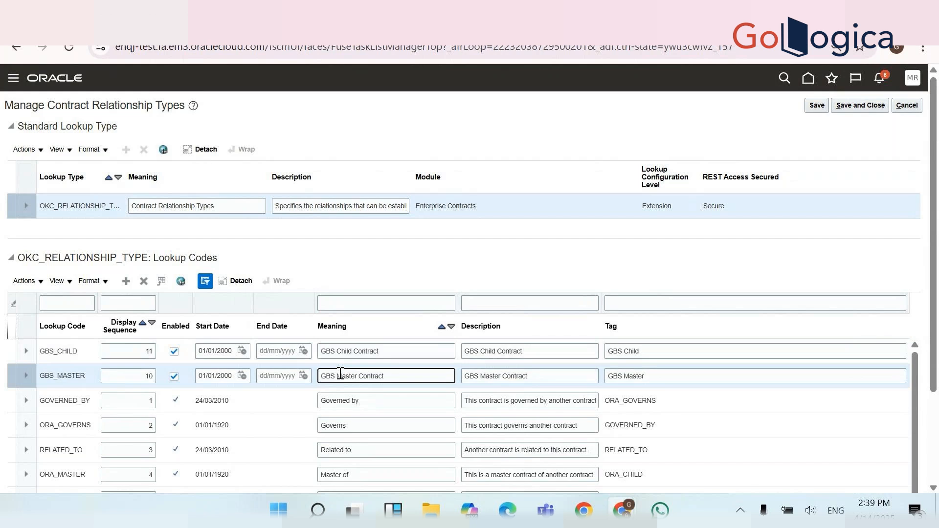
{"action": "key", "text": "alt+Tab"}
{"action": "left_click", "coordinate": [514, 315]}
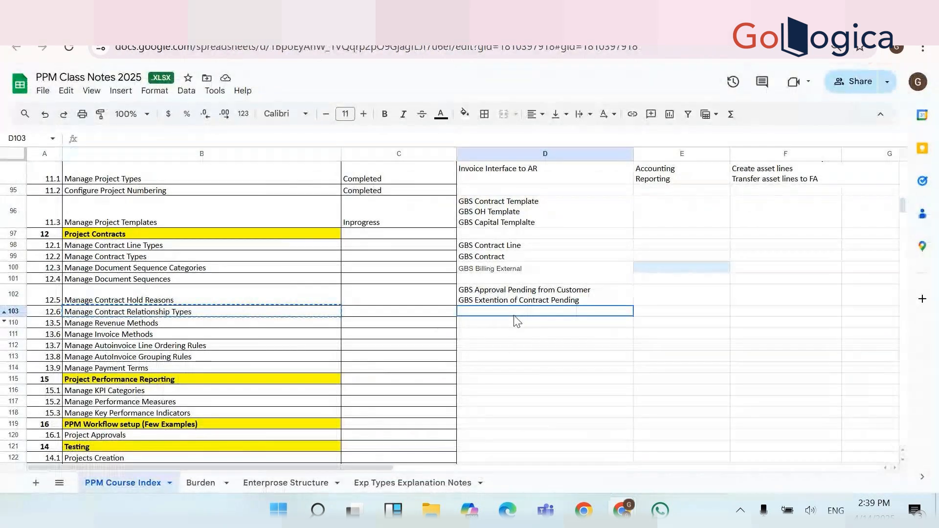
{"action": "key", "text": "ctrl+v"}
Copy the GBS_MASTER meaning from Oracle and add GBS Master Contract on a second line in spreadsheet cell D103
{"action": "key", "text": "alt+Tab"}
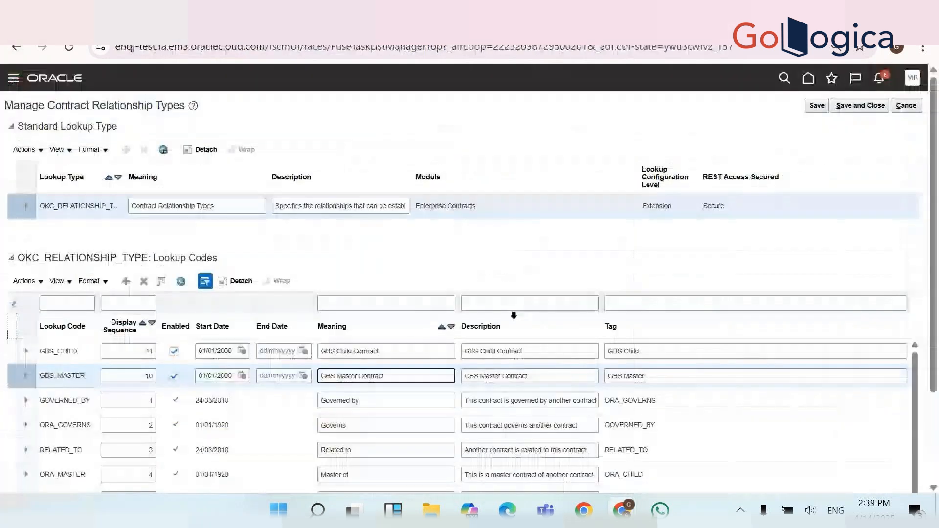
{"action": "double_click", "coordinate": [375, 374]}
{"action": "key", "text": "ctrl+a"}
{"action": "key", "text": "alt+Tab"}
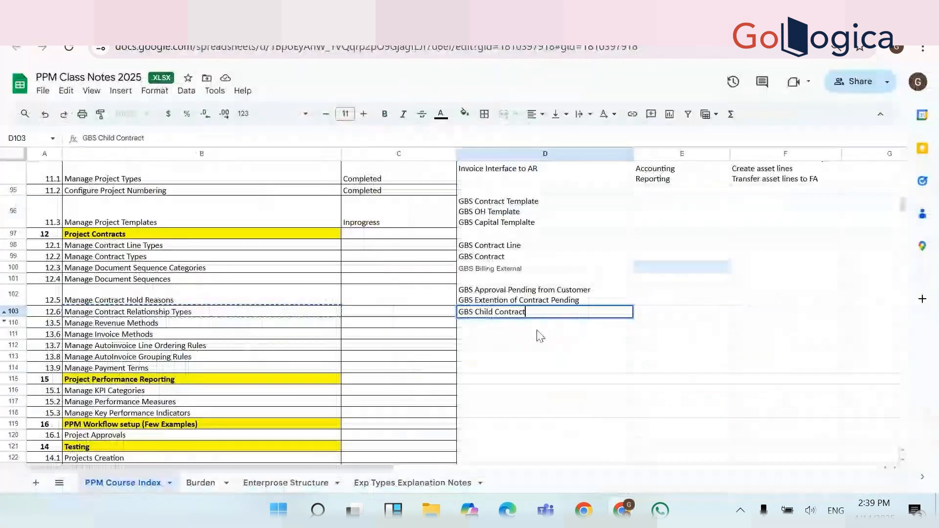
{"action": "key", "text": "alt+Return"}
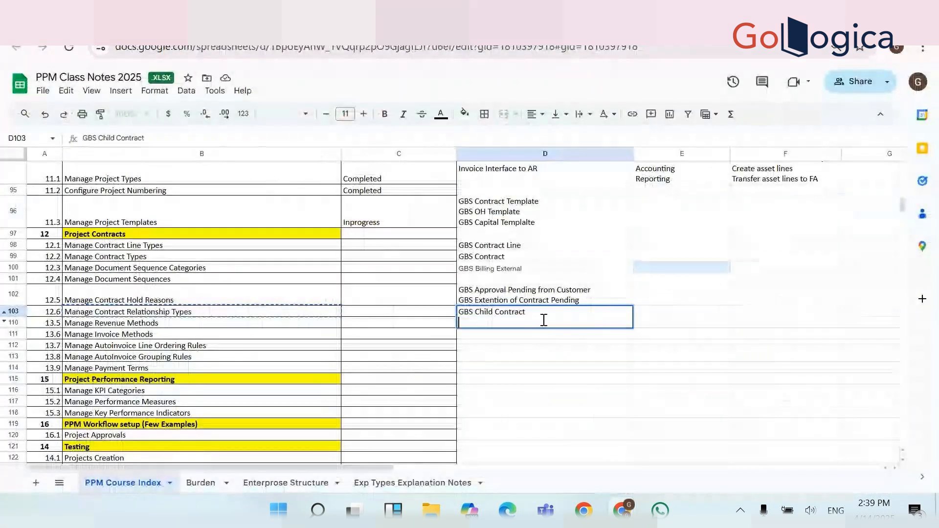
Return to Oracle, save the contract relationship types and close the page
{"action": "key", "text": "alt+Tab"}
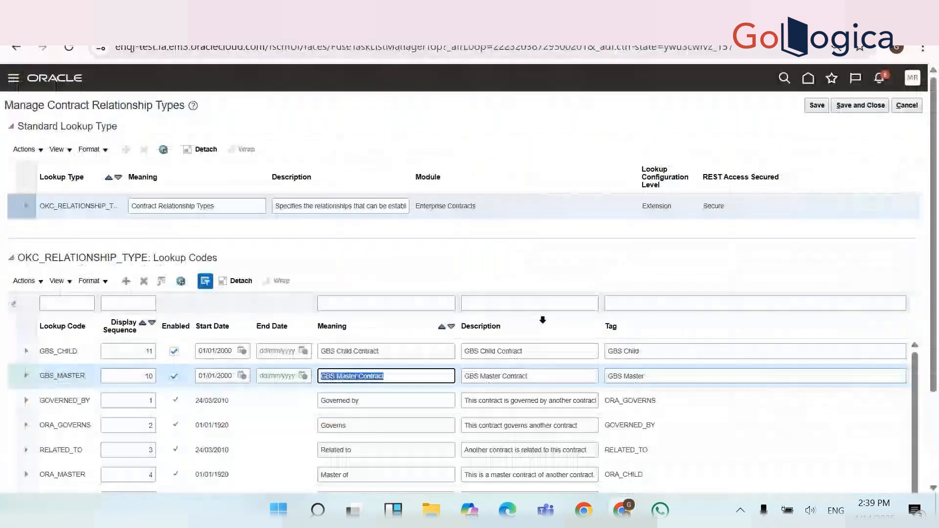
{"action": "left_click", "coordinate": [820, 105]}
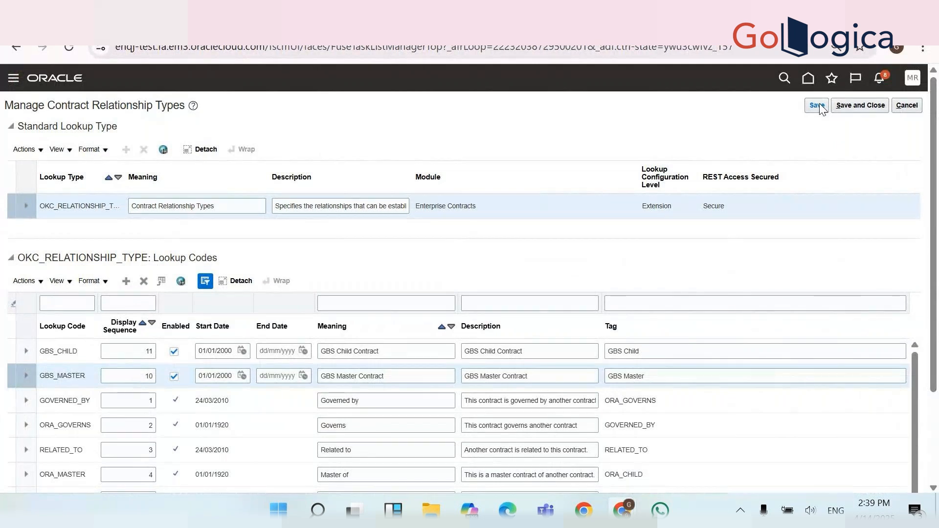
{"action": "left_click", "coordinate": [848, 105]}
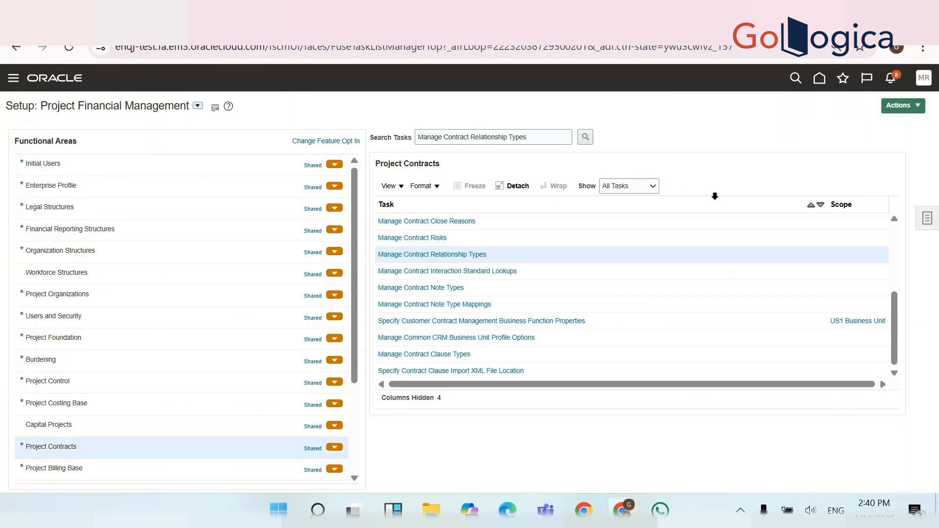
Switch to the class notes spreadsheet and copy the task name Manage Revenue Methods from cell B110
{"action": "key", "text": "alt+Tab"}
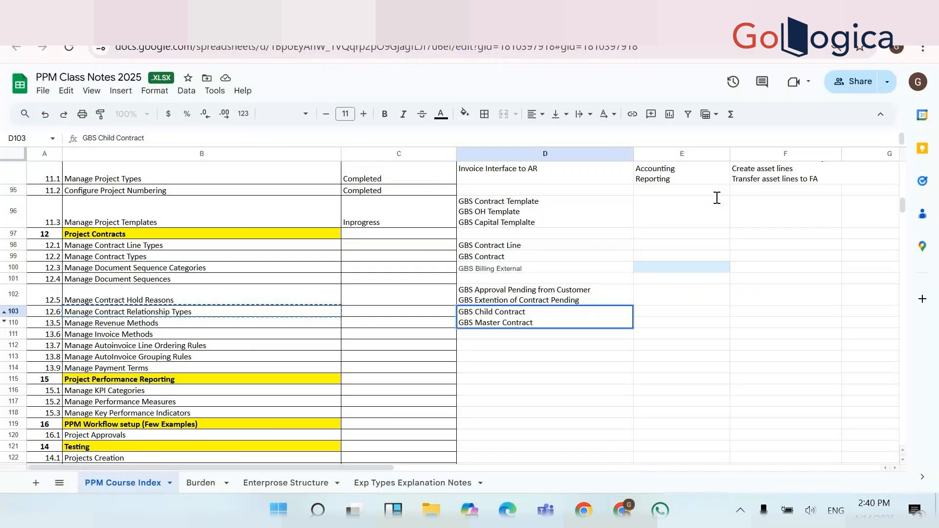
{"action": "left_click", "coordinate": [134, 325]}
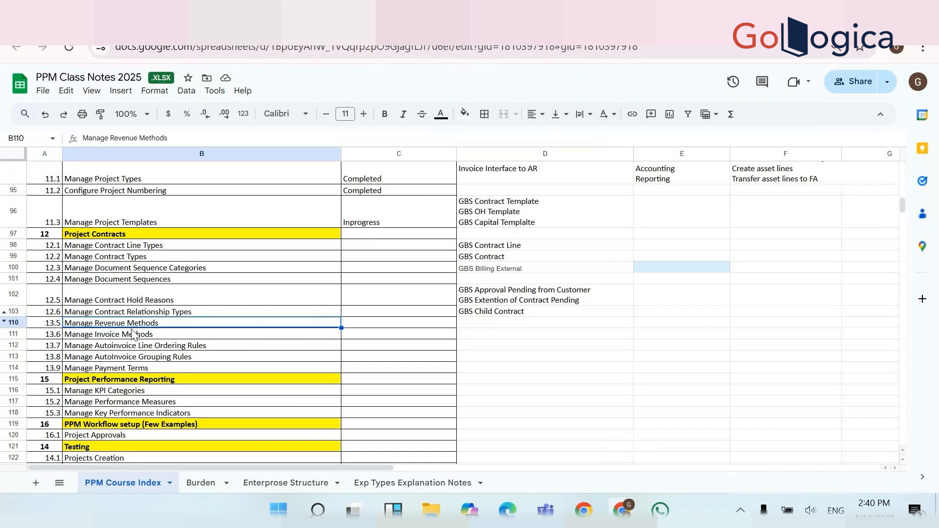
{"action": "key", "text": "alt+Tab"}
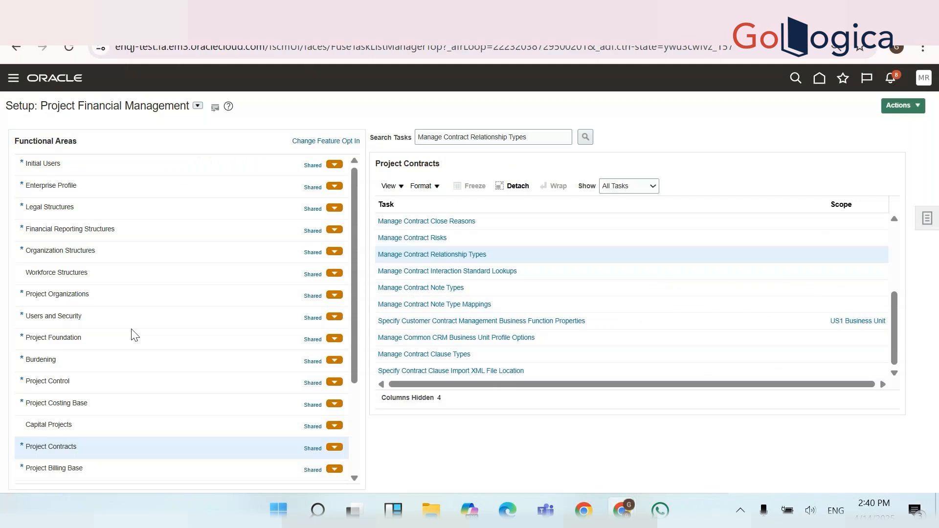
{"action": "key", "text": "alt+Tab"}
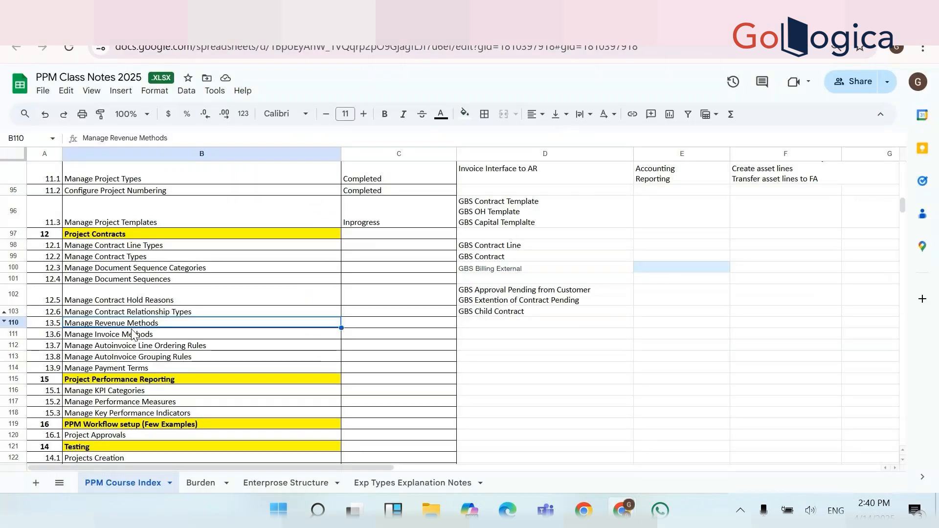
Search the Oracle setup tasks for Manage Revenue Methods and open that task under Project Billing Base
{"action": "key", "text": "alt+Tab"}
{"action": "left_click", "coordinate": [462, 136]}
{"action": "double_click", "coordinate": [462, 137]}
{"action": "key", "text": "ctrl+a"}
{"action": "type", "text": "Manage Revenue Methods"}
{"action": "key", "text": "Return"}
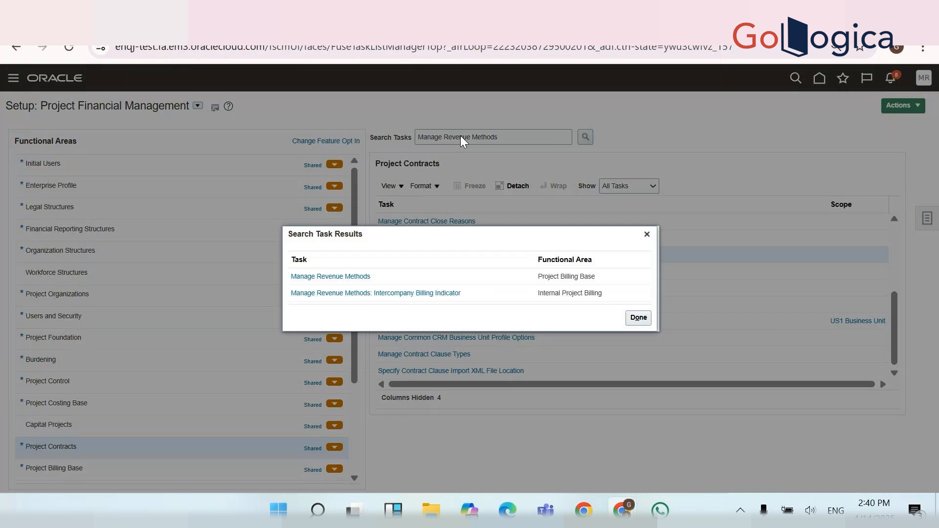
{"action": "left_click", "coordinate": [333, 278]}
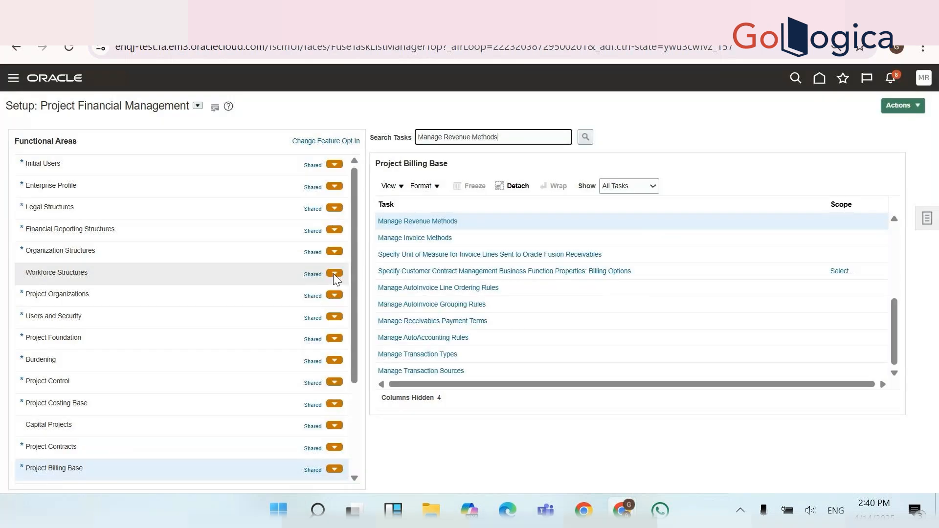
{"action": "left_click", "coordinate": [447, 221]}
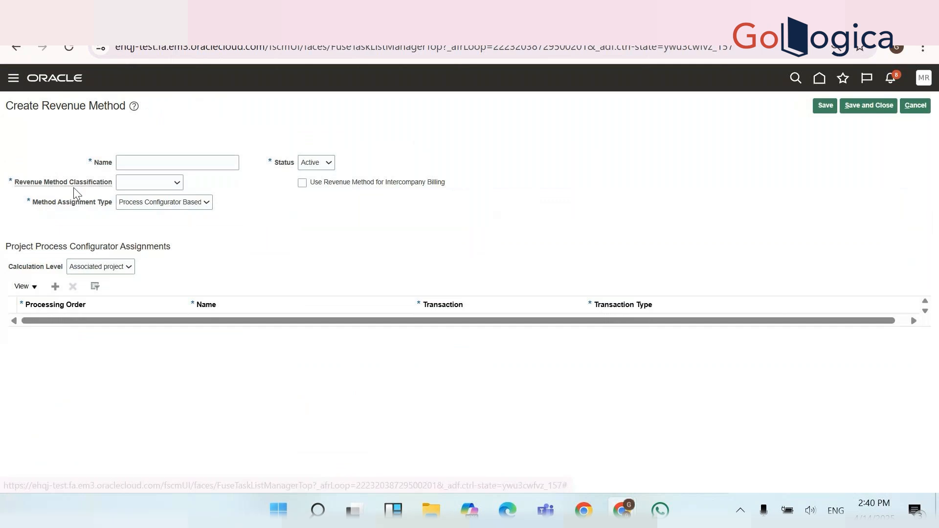
Enter GBS Revenue Method as the name of the new revenue method
{"action": "left_click", "coordinate": [169, 160]}
{"action": "type", "text": "GBS"}
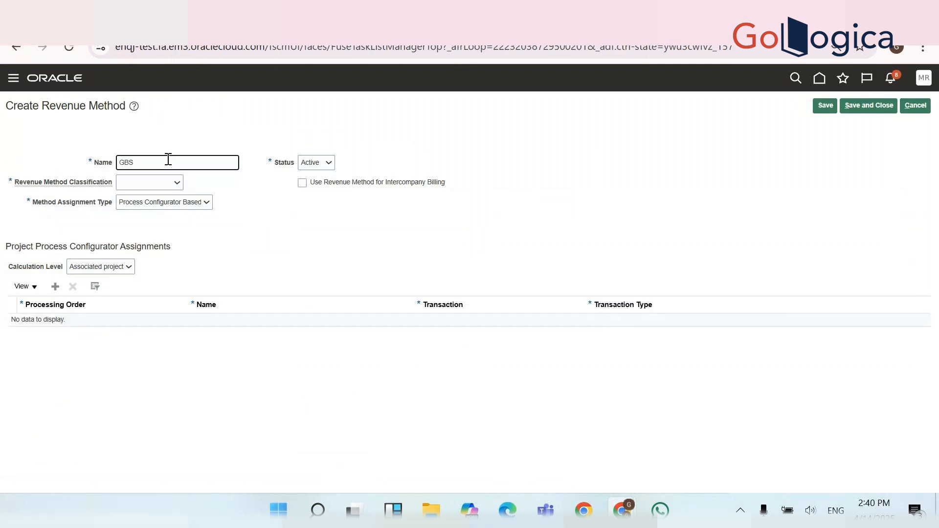
{"action": "type", "text": " Revenue Method"}
{"action": "triple_click", "coordinate": [169, 161]}
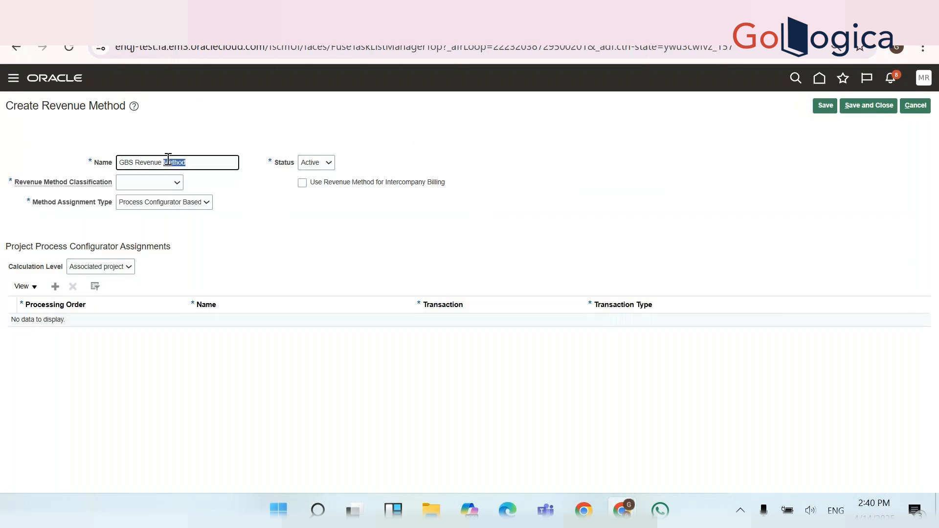
Review the revenue method classification options and change the method's name to GBS Revenue Event Method
{"action": "left_click", "coordinate": [161, 186]}
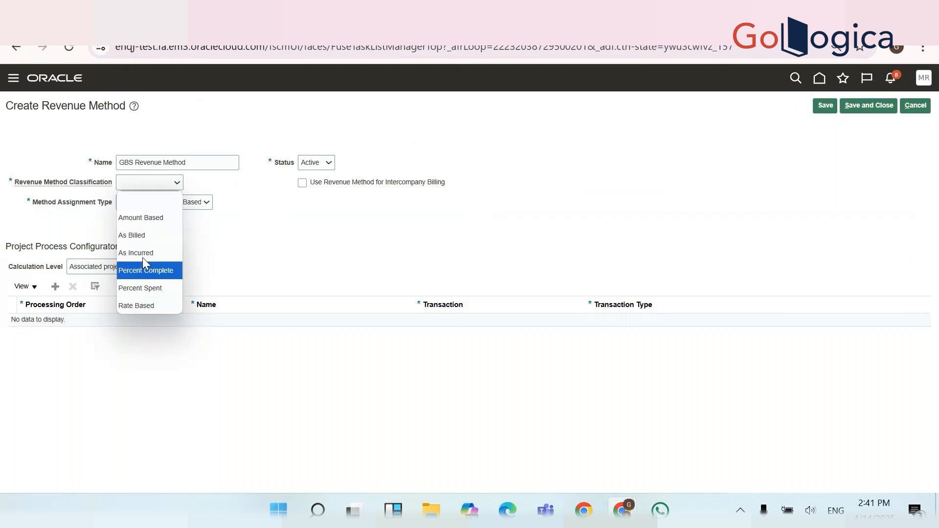
{"action": "left_click", "coordinate": [200, 161]}
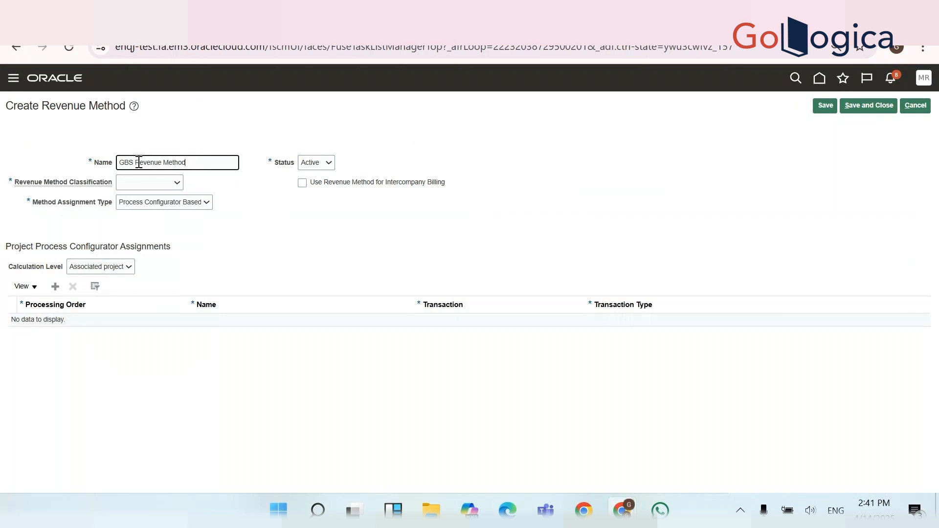
{"action": "left_click", "coordinate": [166, 163]}
{"action": "type", "text": "Event"}
{"action": "triple_click", "coordinate": [166, 163]}
{"action": "left_click", "coordinate": [217, 164]}
{"action": "double_click", "coordinate": [217, 164]}
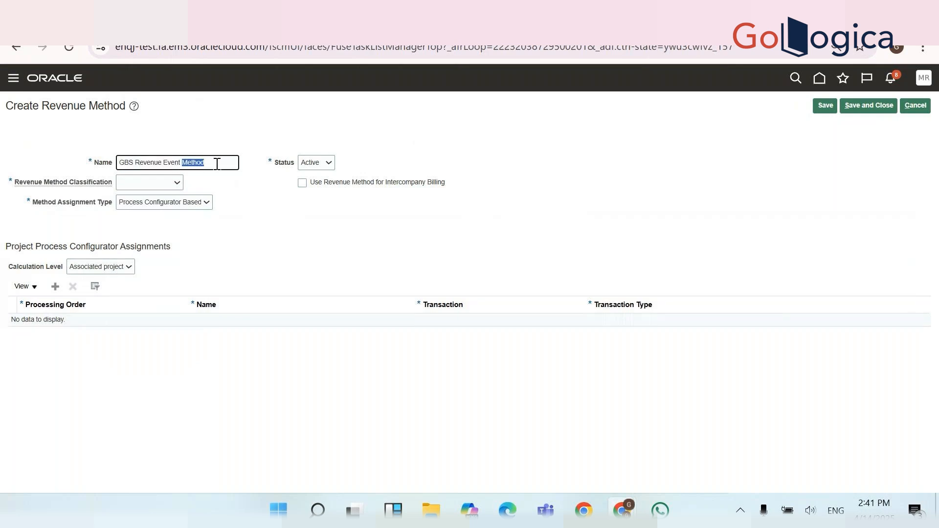
Set the revenue method classification to Amount Based, compare the assignment types, and keep Process Configurator Based
{"action": "left_click", "coordinate": [176, 184]}
{"action": "left_click", "coordinate": [157, 217]}
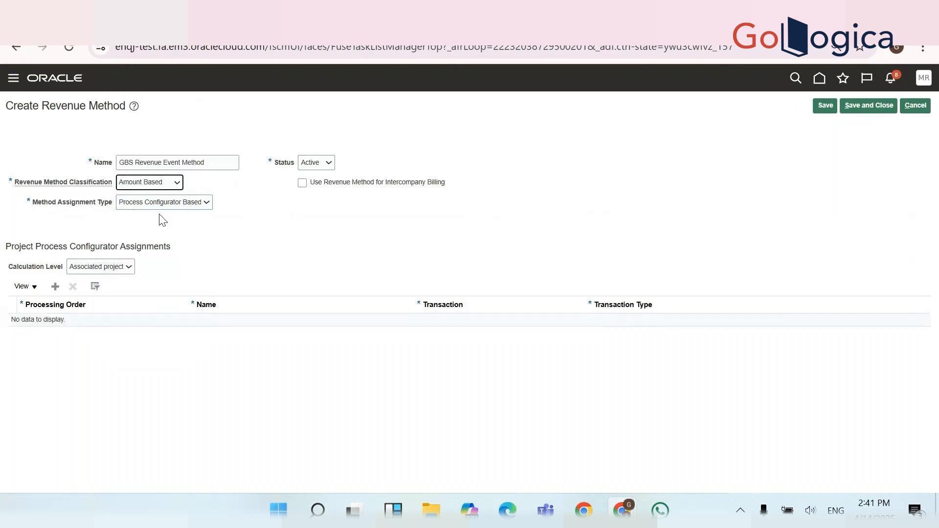
{"action": "left_click", "coordinate": [184, 201]}
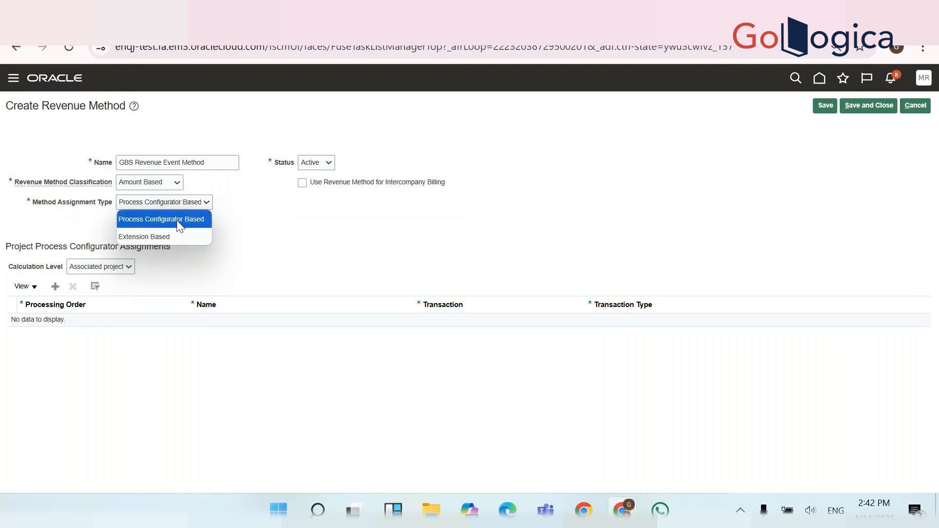
{"action": "left_click", "coordinate": [199, 223]}
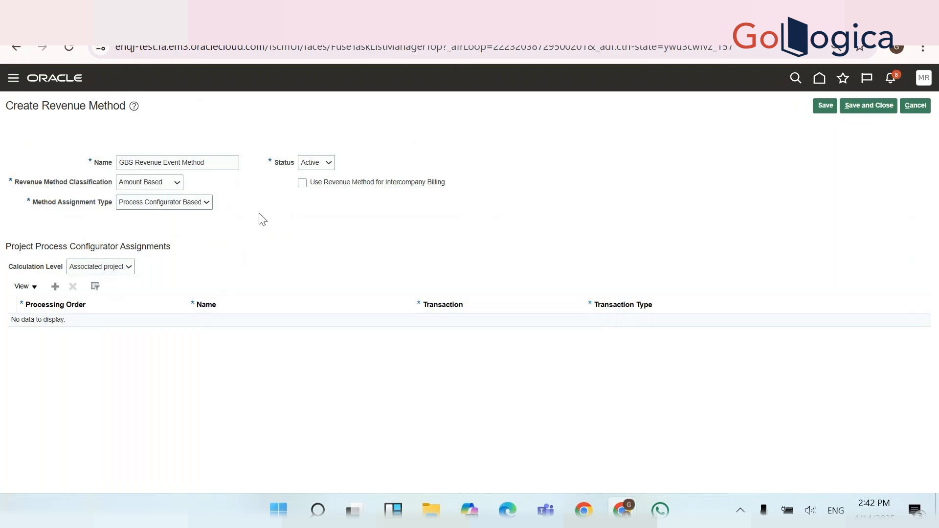
{"action": "left_click", "coordinate": [204, 206]}
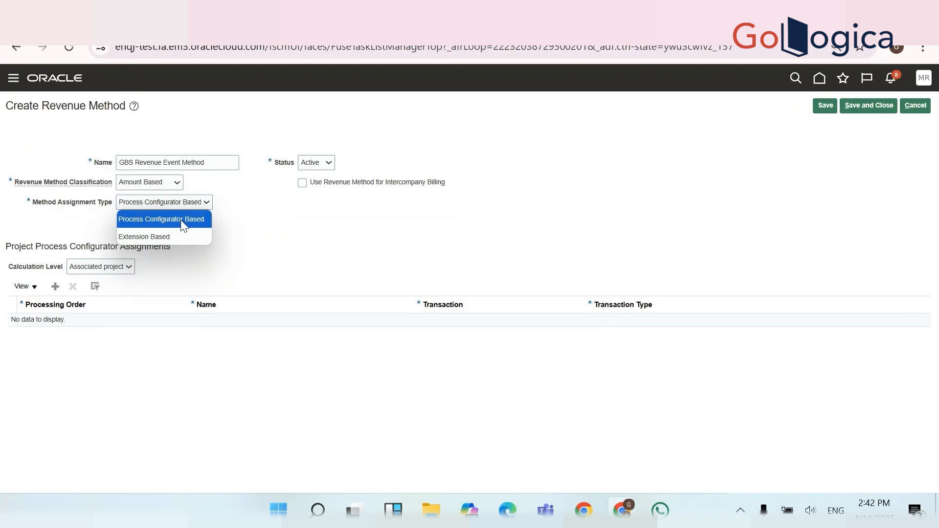
{"action": "left_click", "coordinate": [172, 236]}
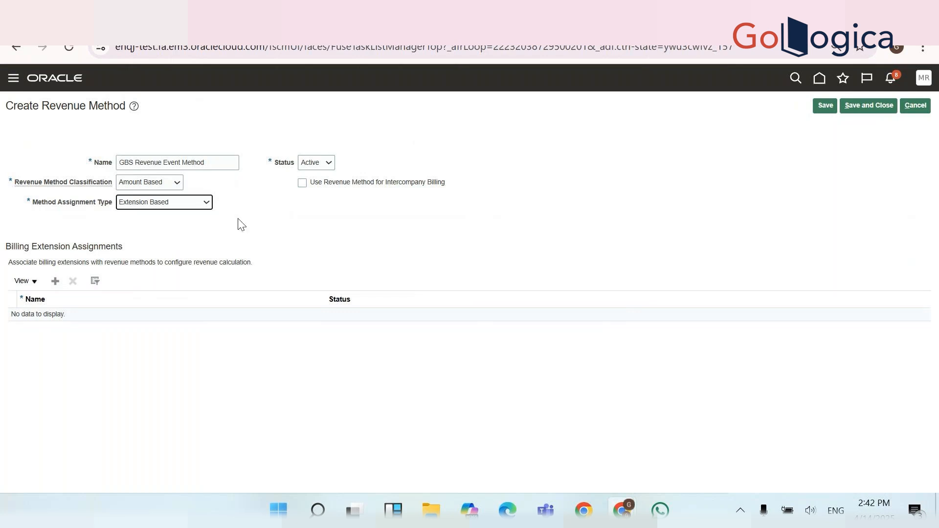
{"action": "left_click", "coordinate": [196, 204]}
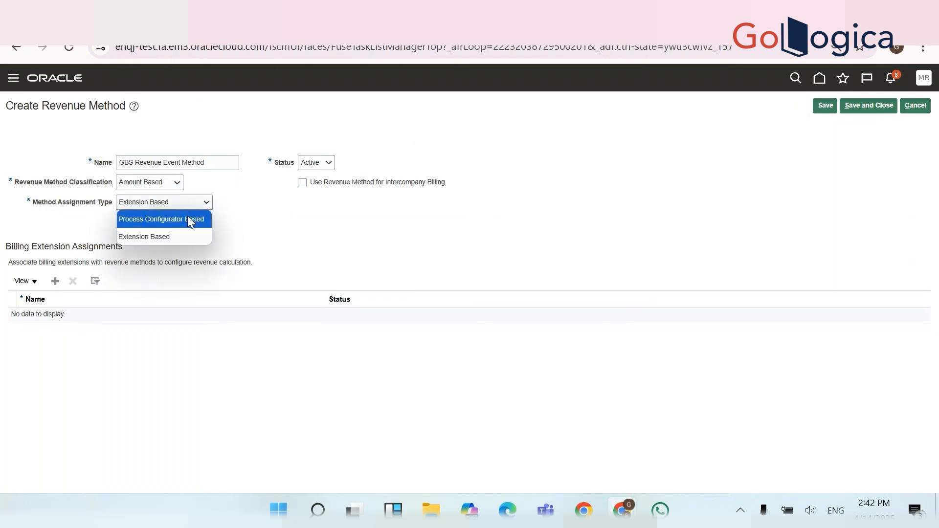
{"action": "left_click", "coordinate": [187, 218]}
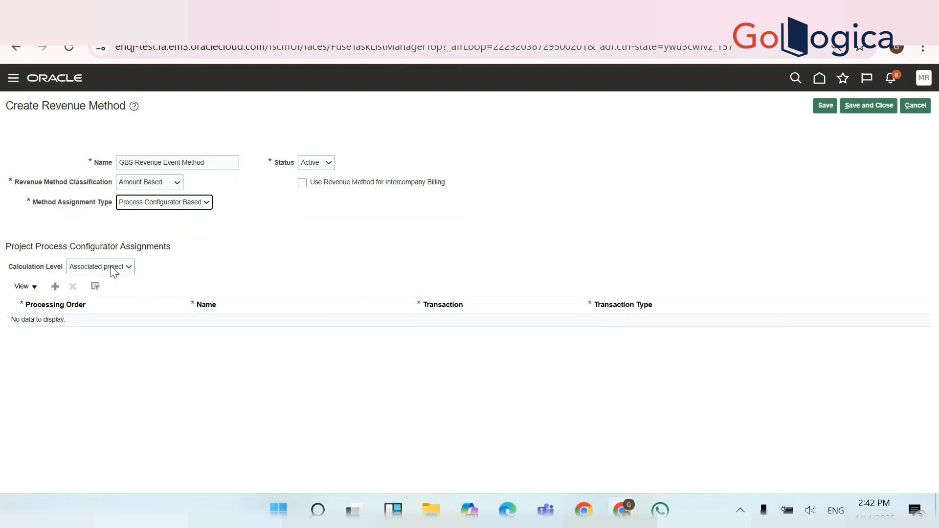
Set the calculation level to Contract line and add a process configurator assignment with processing order 1
{"action": "left_click", "coordinate": [111, 269]}
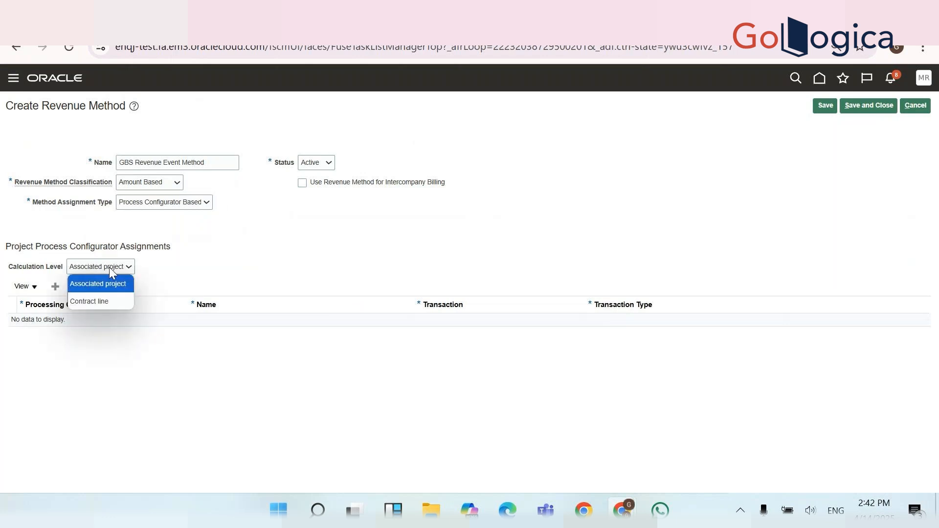
{"action": "left_click", "coordinate": [95, 300]}
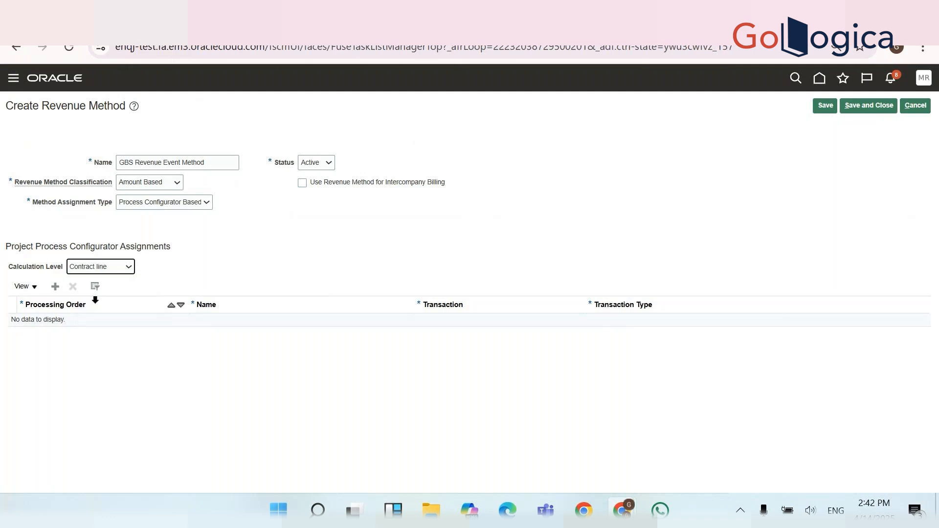
{"action": "left_click", "coordinate": [55, 287]}
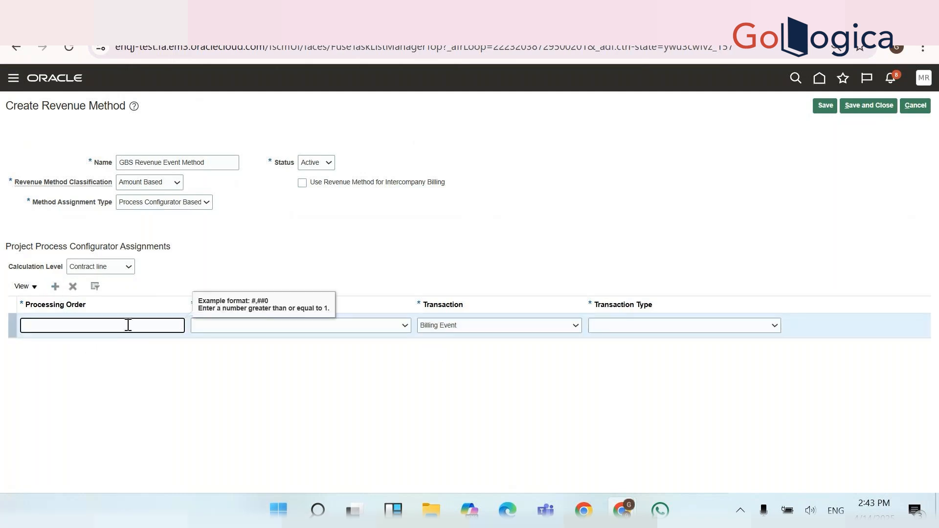
{"action": "type", "text": "GBS Billing Event"}
{"action": "key", "text": "Tab"}
{"action": "triple_click", "coordinate": [168, 325]}
{"action": "key", "text": "Tab"}
{"action": "key", "text": "Tab"}
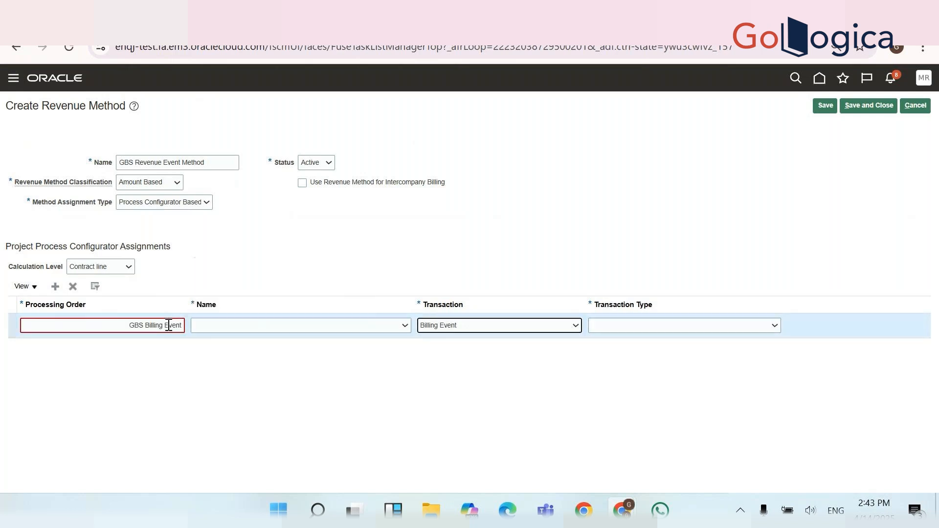
{"action": "triple_click", "coordinate": [168, 326]}
{"action": "type", "text": "1"}
{"action": "key", "text": "Tab"}
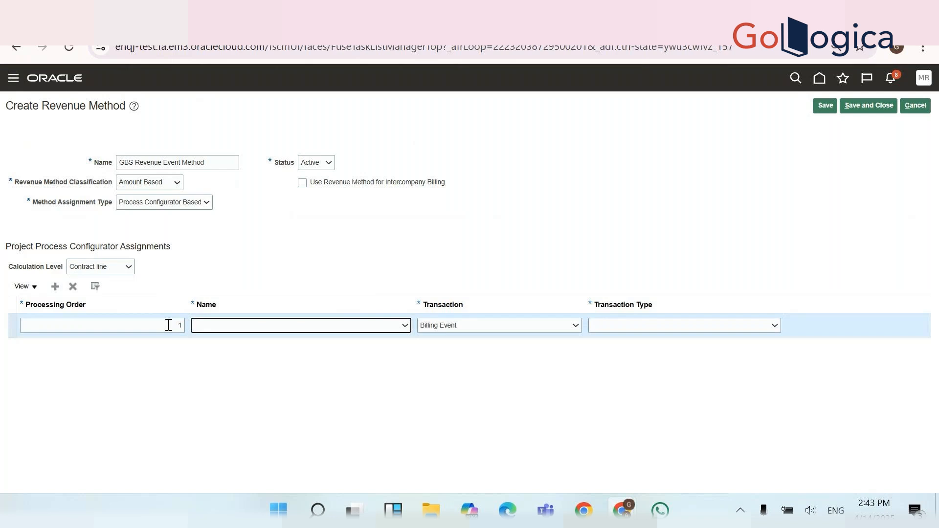
Try to save the method with US Revenue as the assignment's transaction type, and delete that assignment line
{"action": "left_click", "coordinate": [228, 325]}
{"action": "left_click", "coordinate": [228, 325]}
{"action": "left_click", "coordinate": [607, 327]}
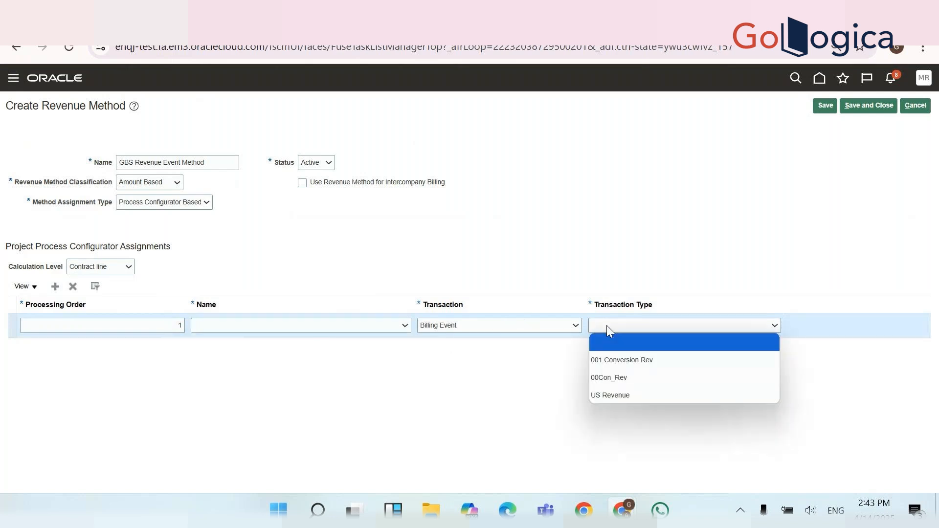
{"action": "left_click", "coordinate": [606, 393]}
{"action": "left_click", "coordinate": [293, 262]}
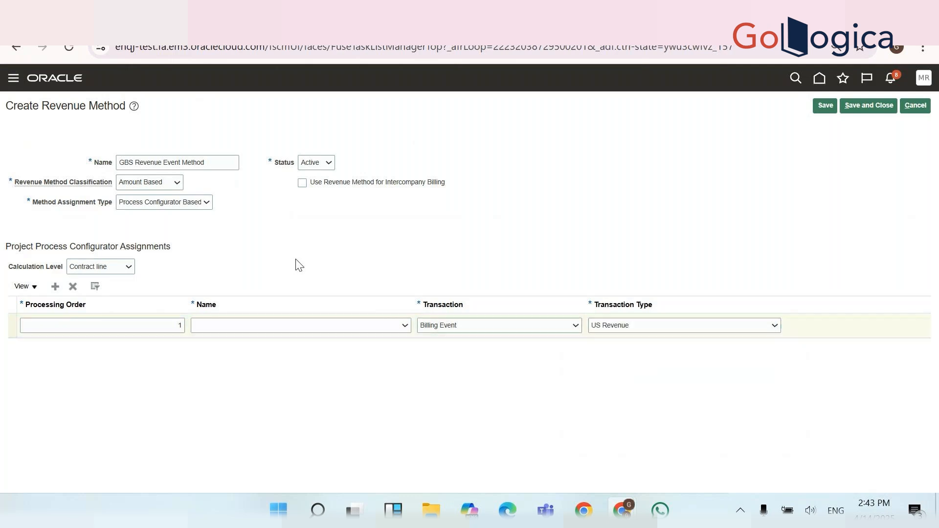
{"action": "left_click", "coordinate": [826, 105]}
{"action": "left_click", "coordinate": [819, 109]}
{"action": "left_click", "coordinate": [287, 326]}
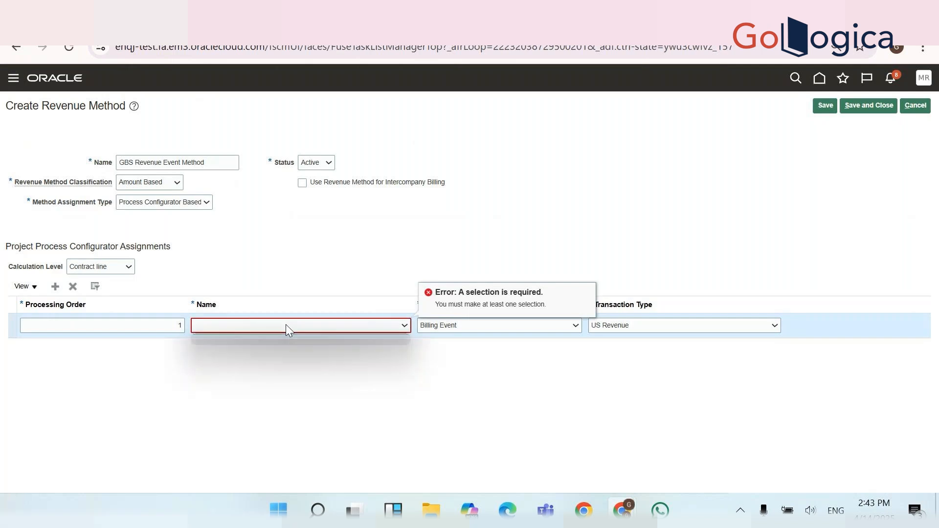
{"action": "left_click", "coordinate": [181, 326]}
{"action": "type", "text": "1"}
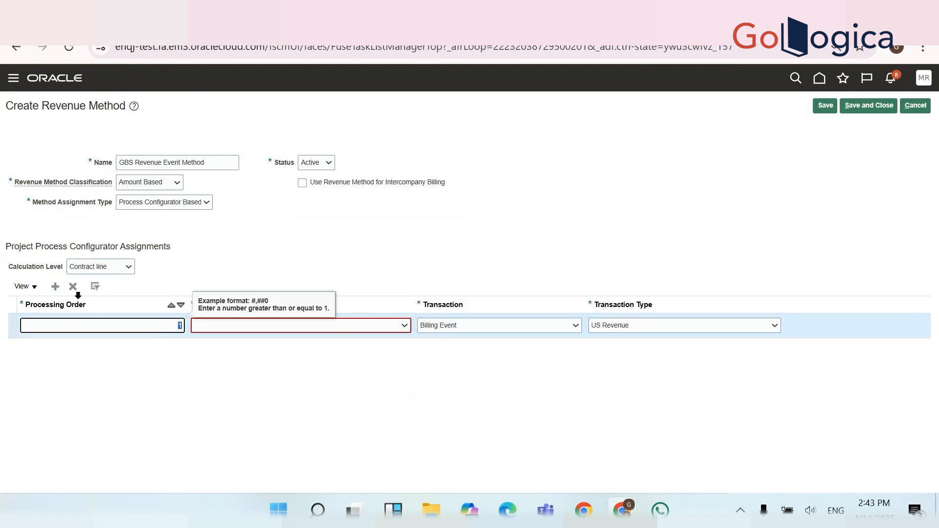
{"action": "left_click", "coordinate": [73, 287]}
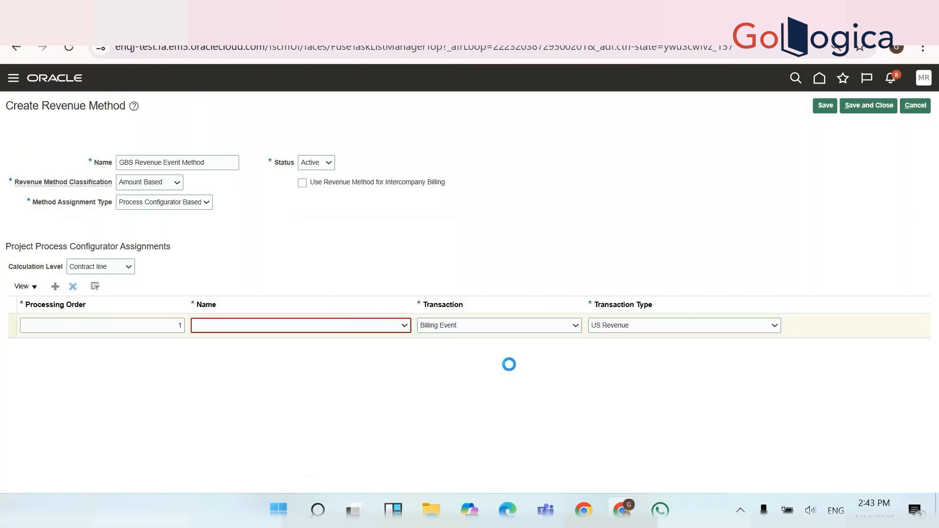
Add an assignment line at the Associated project calculation level, check its name, transaction and transaction type choices, and delete the line
{"action": "left_click", "coordinate": [55, 288]}
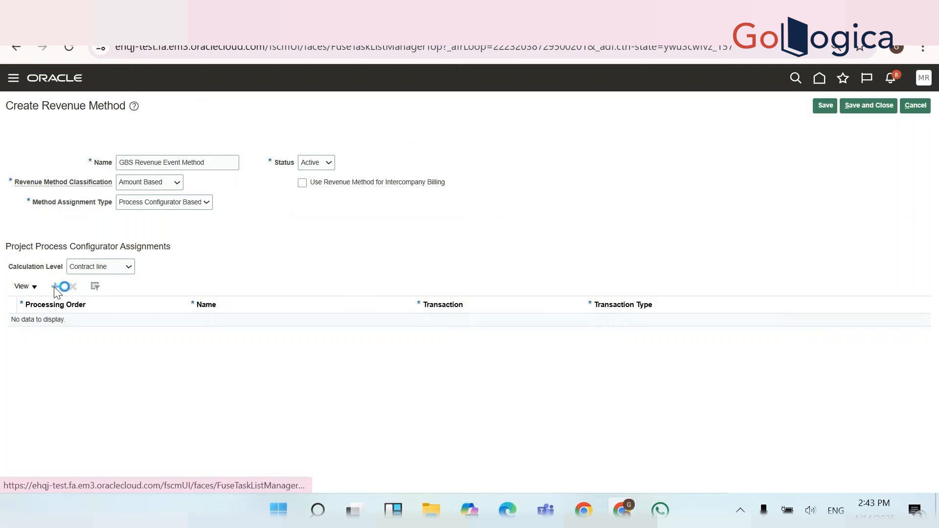
{"action": "left_click", "coordinate": [92, 269]}
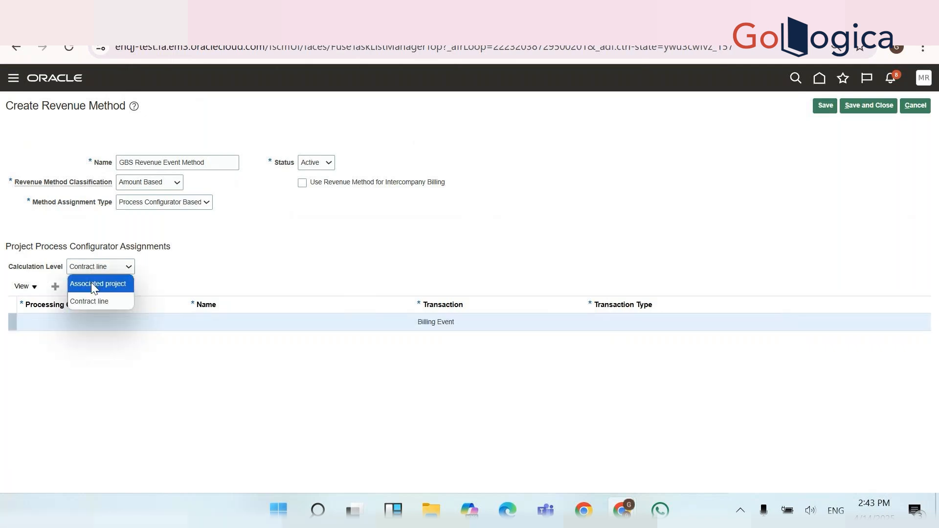
{"action": "left_click", "coordinate": [92, 283]}
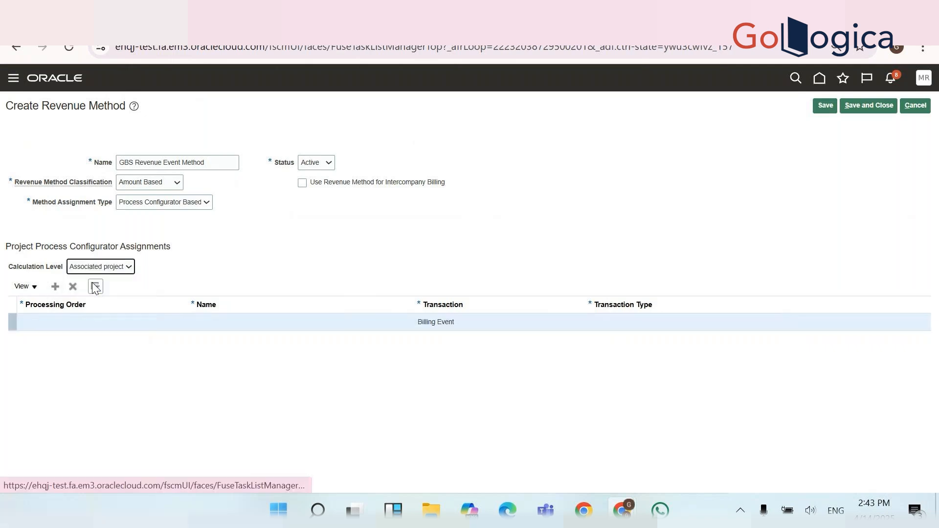
{"action": "left_click", "coordinate": [73, 321]}
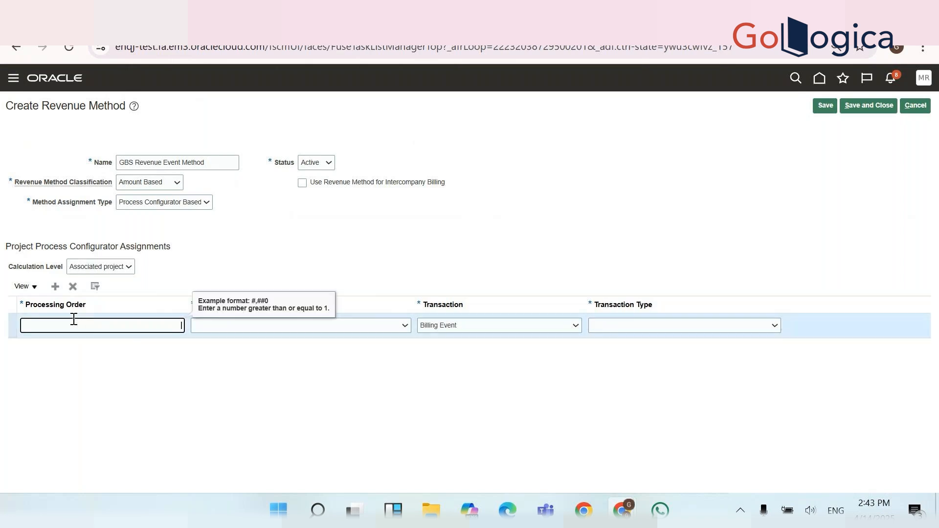
{"action": "left_click", "coordinate": [203, 332]}
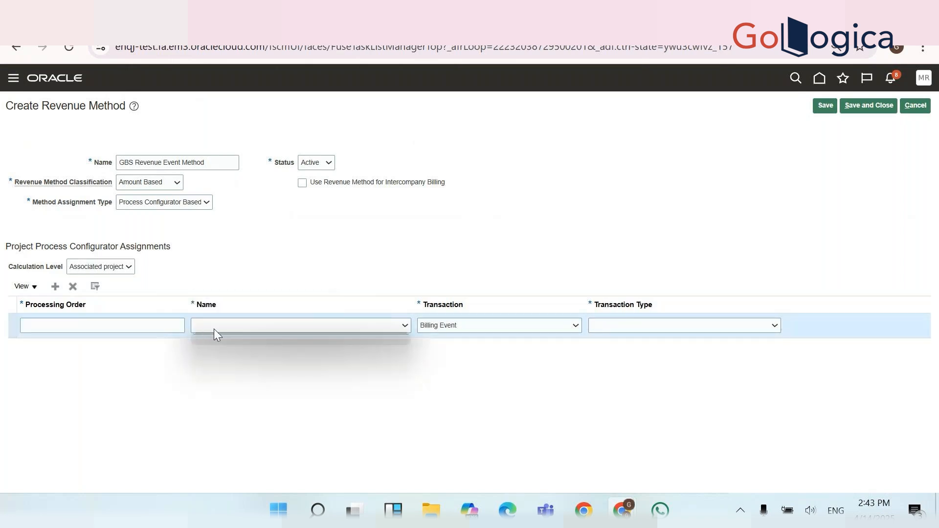
{"action": "left_click", "coordinate": [430, 326]}
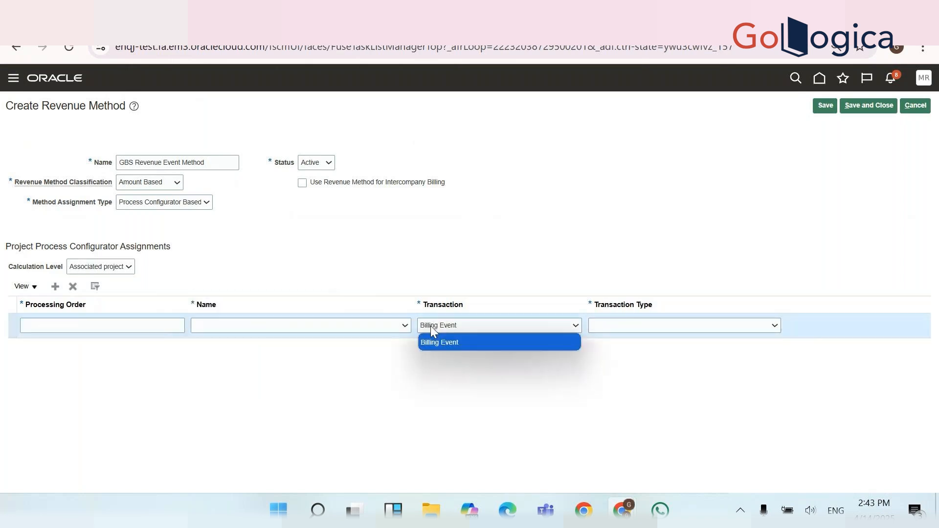
{"action": "left_click", "coordinate": [636, 323]}
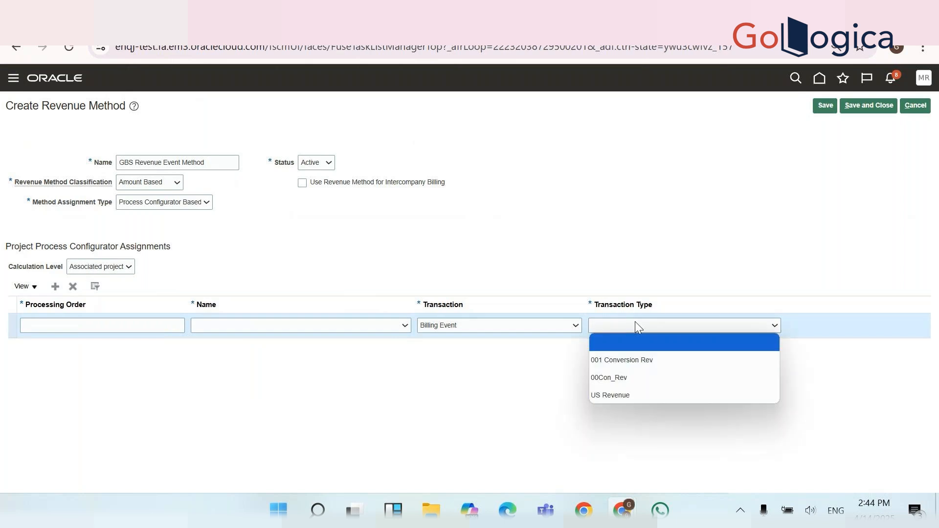
{"action": "left_click", "coordinate": [73, 287]}
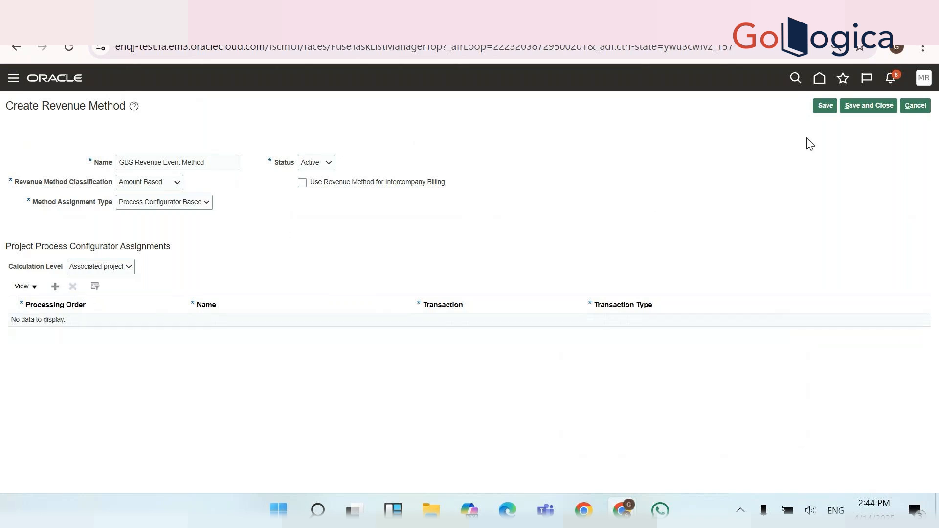
Copy the name GBS Revenue Event Method and save and close the new revenue method
{"action": "left_click", "coordinate": [823, 107]}
{"action": "left_click", "coordinate": [172, 164]}
{"action": "triple_click", "coordinate": [172, 165]}
{"action": "key", "text": "ctrl+c"}
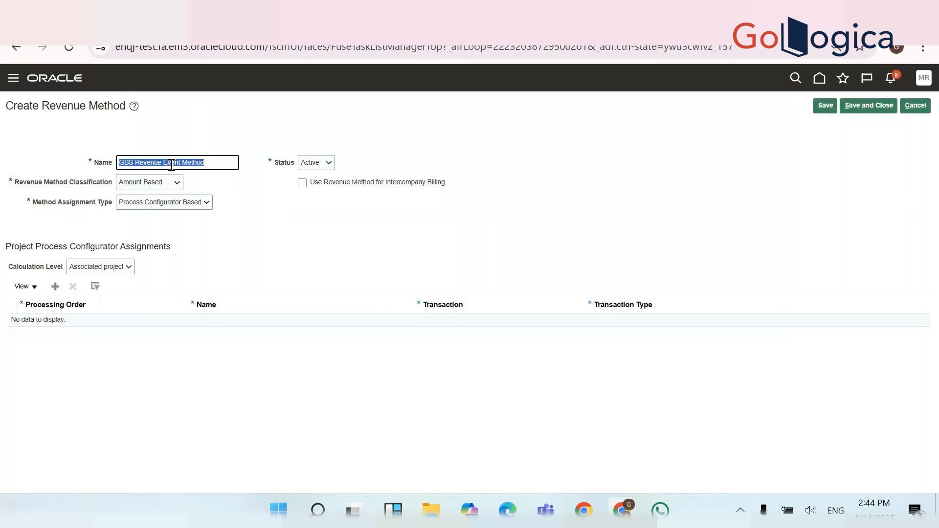
{"action": "left_click", "coordinate": [849, 104]}
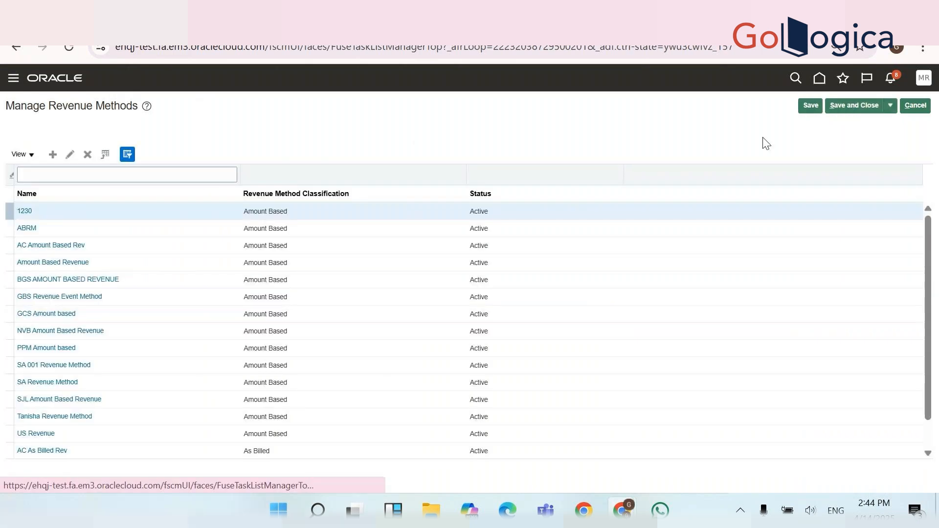
Start another revenue method and name it GBS Revenue Rate Method
{"action": "left_click", "coordinate": [52, 155]}
{"action": "left_click", "coordinate": [151, 163]}
{"action": "key", "text": "ctrl+v"}
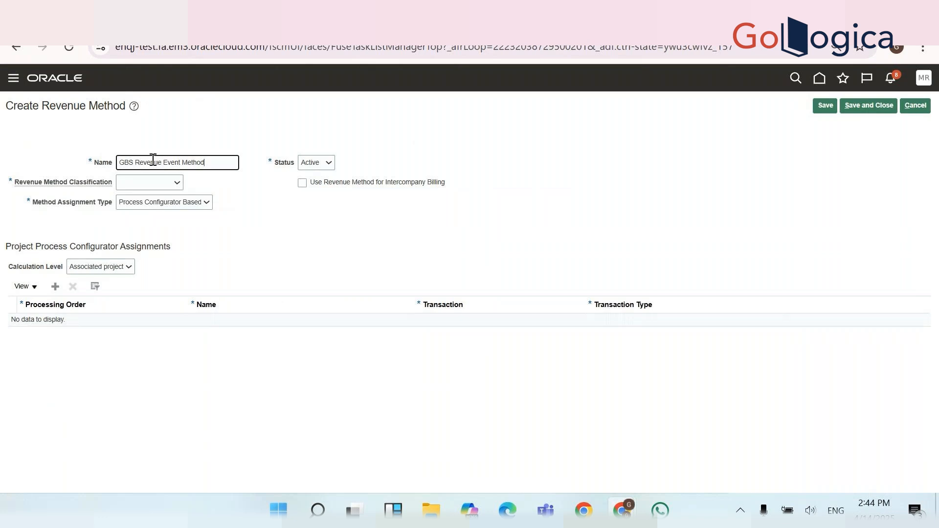
{"action": "double_click", "coordinate": [177, 162]}
{"action": "type", "text": "Rate"}
{"action": "left_click", "coordinate": [218, 189]}
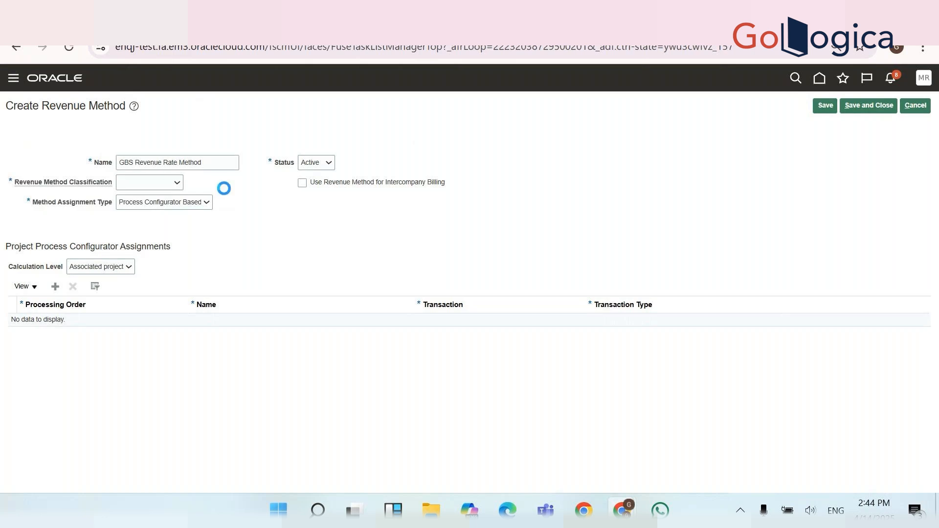
Classify the method as Rate Based with Bill rate for the labor and nonlabor schedule types, and set the calculation level to Contract line
{"action": "left_click", "coordinate": [169, 188]}
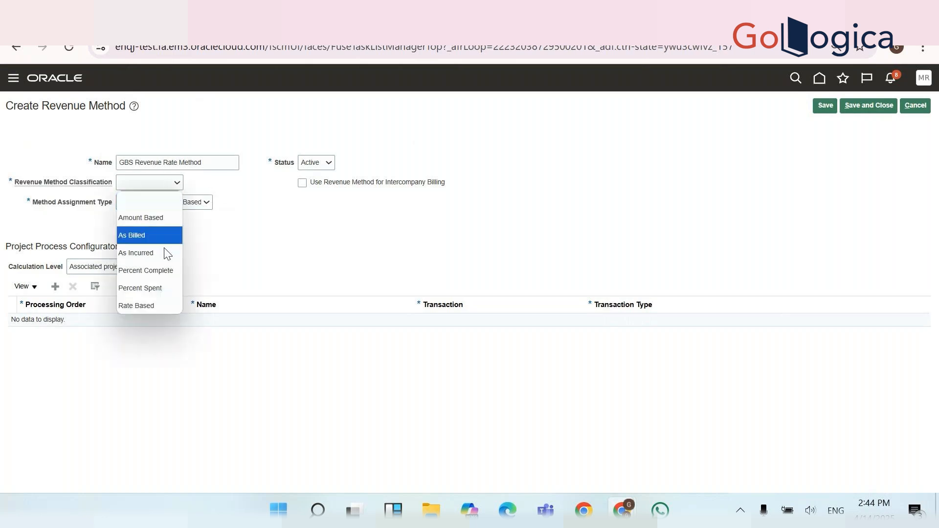
{"action": "left_click", "coordinate": [156, 306]}
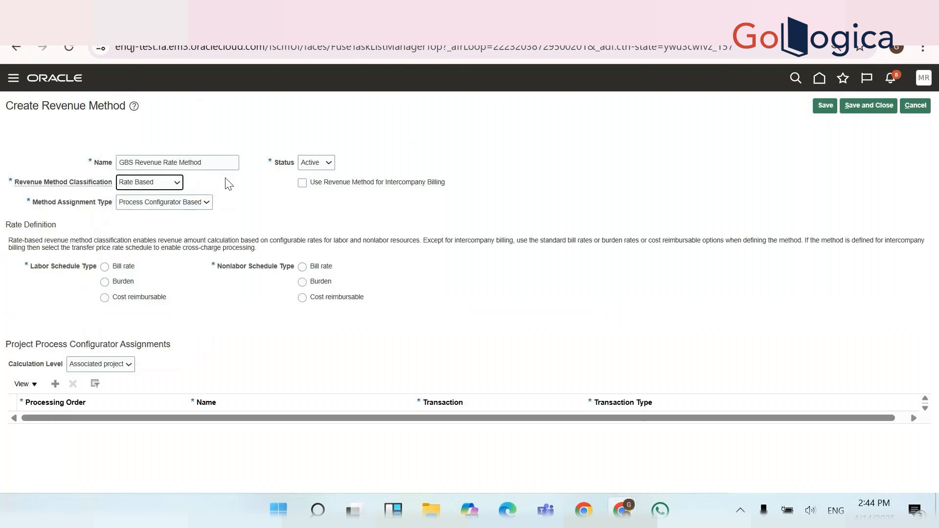
{"action": "left_click", "coordinate": [113, 268]}
{"action": "left_click", "coordinate": [302, 267]}
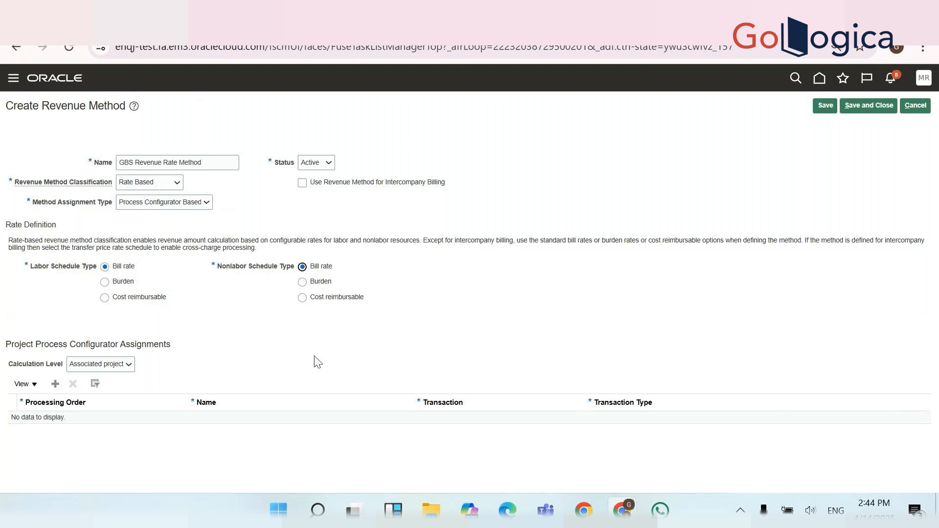
{"action": "left_click", "coordinate": [78, 367]}
{"action": "left_click", "coordinate": [80, 399]}
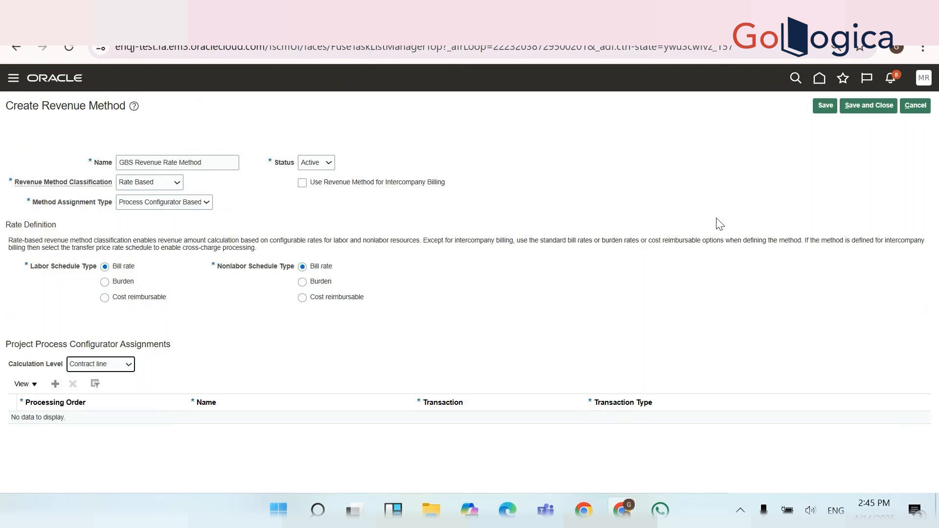
Switch to the PPM Class Notes spreadsheet and review the GBS bill rate schedules recorded for Manage Rate Schedules
{"action": "left_click", "coordinate": [841, 183]}
{"action": "key", "text": "alt+Tab"}
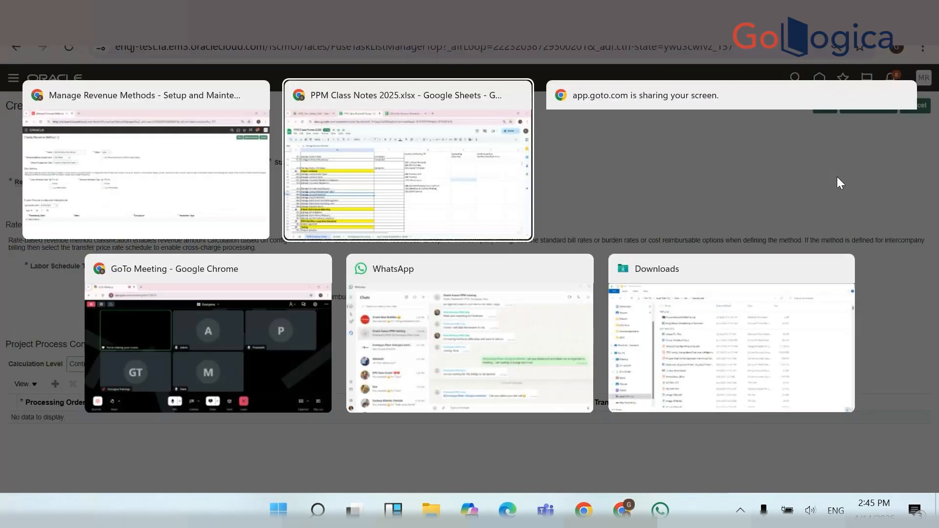
{"action": "key", "text": "Up"}
{"action": "key", "text": "Up"}
{"action": "key", "text": "Up"}
{"action": "key", "text": "Up"}
{"action": "key", "text": "Up"}
{"action": "key", "text": "Up"}
{"action": "key", "text": "Up"}
{"action": "key", "text": "Up"}
{"action": "key", "text": "Up"}
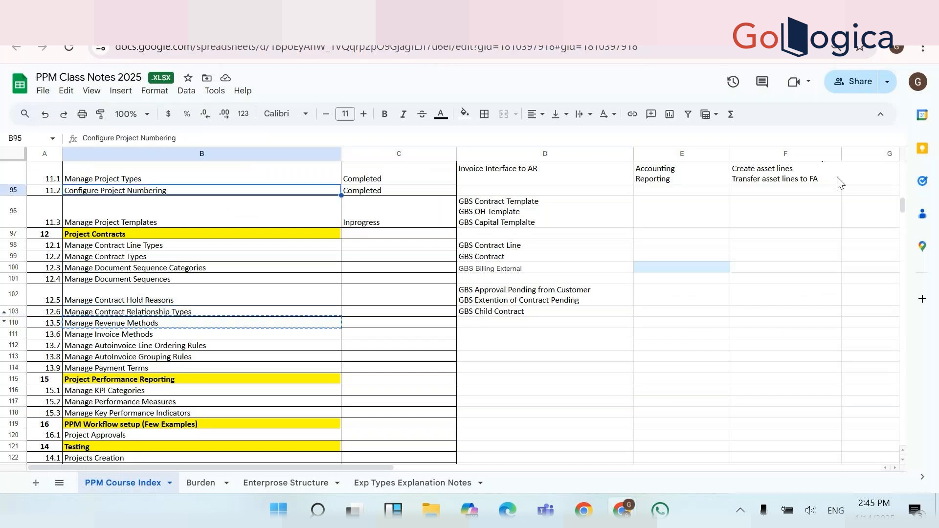
{"action": "key", "text": "Up"}
{"action": "key", "text": "Up"}
{"action": "key", "text": "Up"}
{"action": "key", "text": "Up"}
{"action": "key", "text": "Up"}
{"action": "key", "text": "Up"}
{"action": "key", "text": "Up"}
{"action": "key", "text": "Up"}
{"action": "key", "text": "Up"}
{"action": "key", "text": "Up"}
{"action": "key", "text": "Up"}
{"action": "key", "text": "Up"}
{"action": "key", "text": "Up"}
{"action": "key", "text": "Up"}
{"action": "key", "text": "Up"}
{"action": "key", "text": "Up"}
{"action": "key", "text": "Up"}
{"action": "key", "text": "Up"}
{"action": "key", "text": "Up"}
{"action": "key", "text": "Up"}
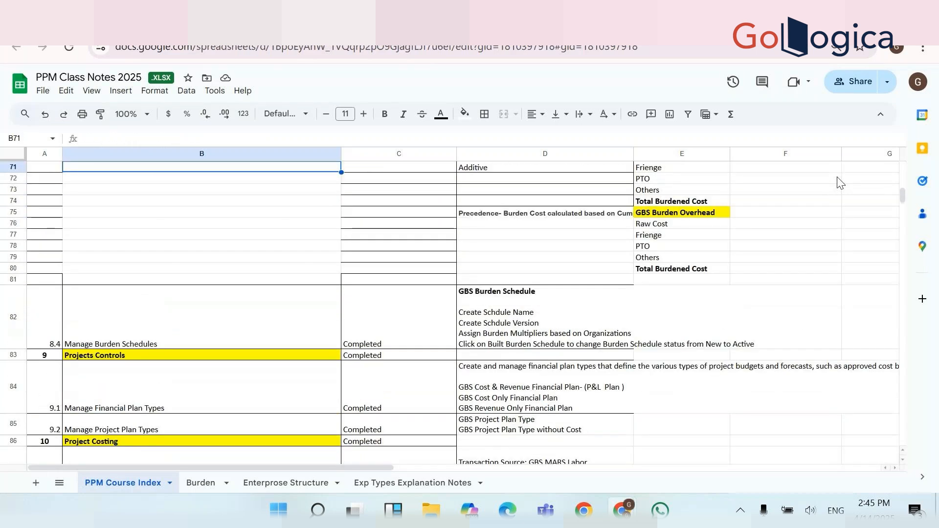
{"action": "key", "text": "Up"}
{"action": "key", "text": "Up"}
{"action": "key", "text": "Up"}
{"action": "key", "text": "Up"}
{"action": "key", "text": "Up"}
{"action": "key", "text": "Up"}
{"action": "key", "text": "Up"}
{"action": "key", "text": "Up"}
{"action": "key", "text": "Up"}
{"action": "key", "text": "Up"}
{"action": "key", "text": "Up"}
{"action": "key", "text": "Up"}
{"action": "key", "text": "Up"}
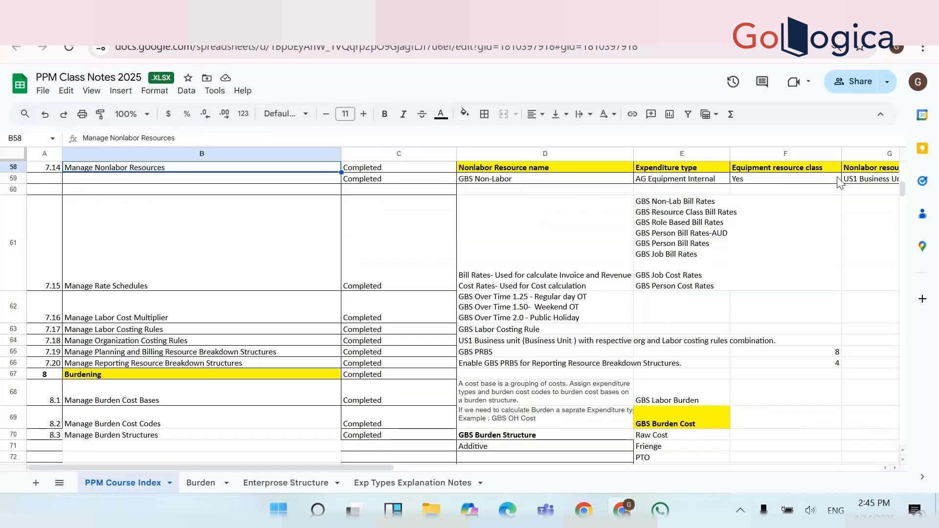
{"action": "scroll", "coordinate": [661, 298], "scroll_direction": "up", "scroll_amount": 2}
{"action": "left_click", "coordinate": [660, 299]}
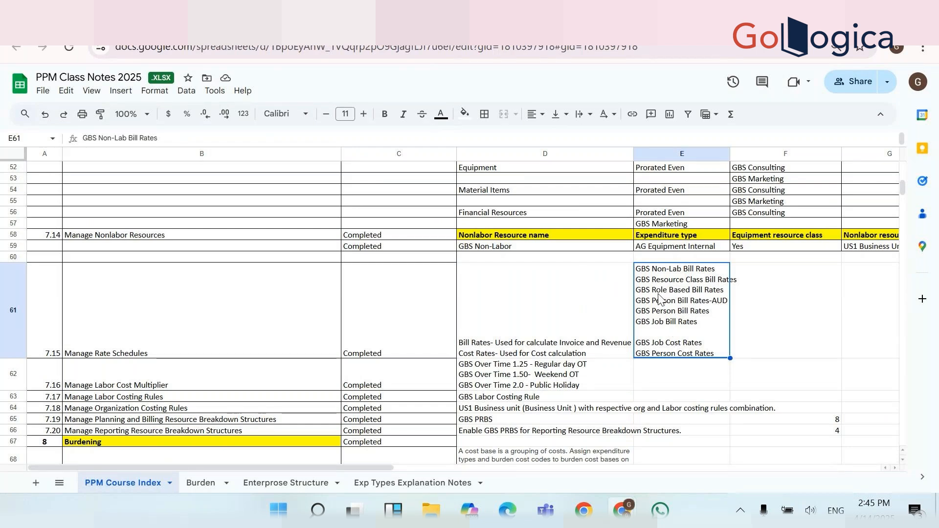
Return to the Oracle revenue method page and save and close GBS Revenue Rate Method
{"action": "key", "text": "alt+Tab"}
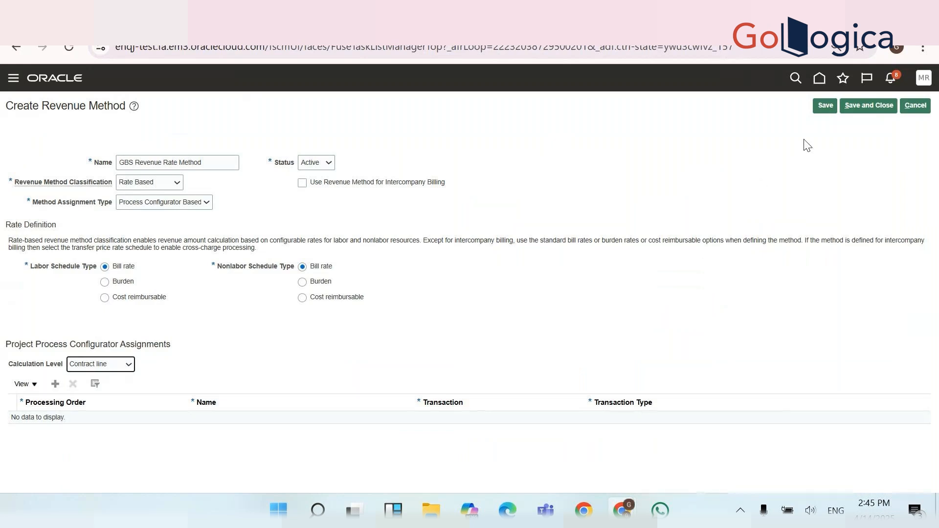
{"action": "left_click", "coordinate": [824, 105]}
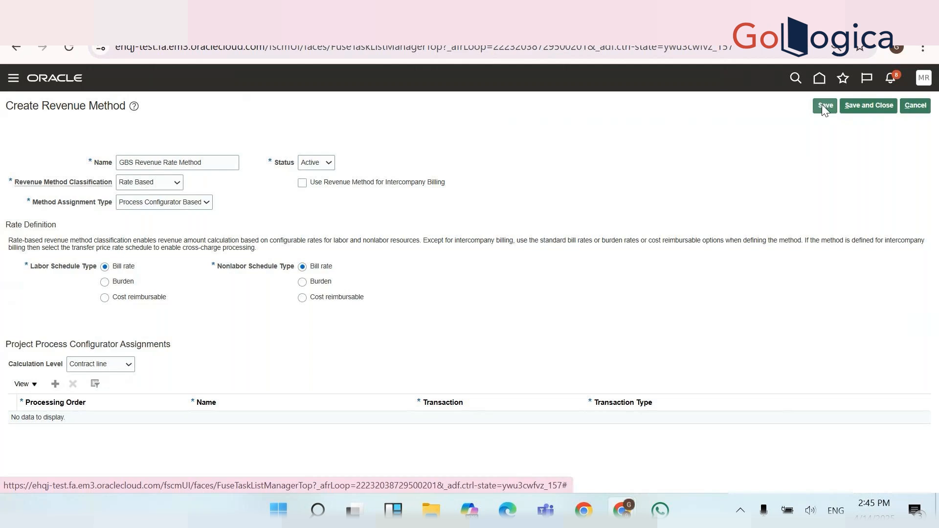
{"action": "left_click", "coordinate": [861, 107]}
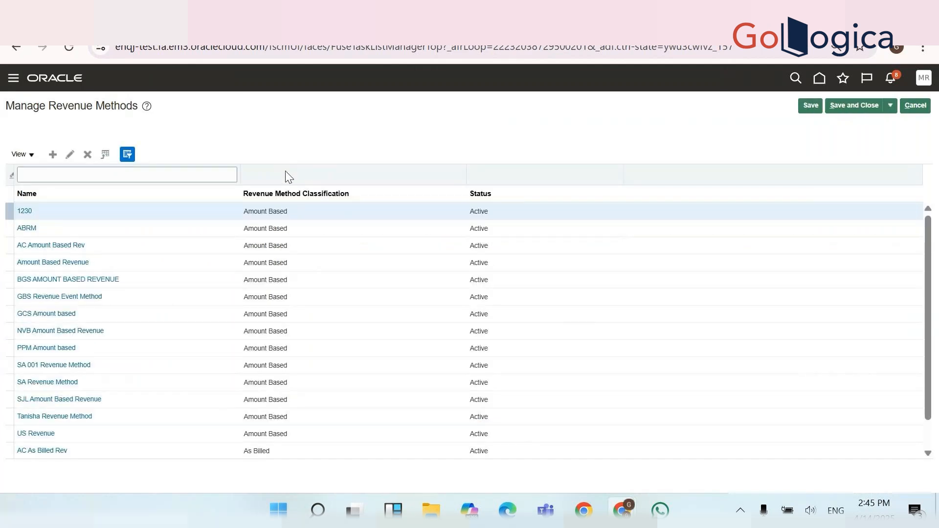
Filter the revenue methods by the name gbs to check the new entries, and leave the Manage Revenue Methods page
{"action": "left_click", "coordinate": [59, 175]}
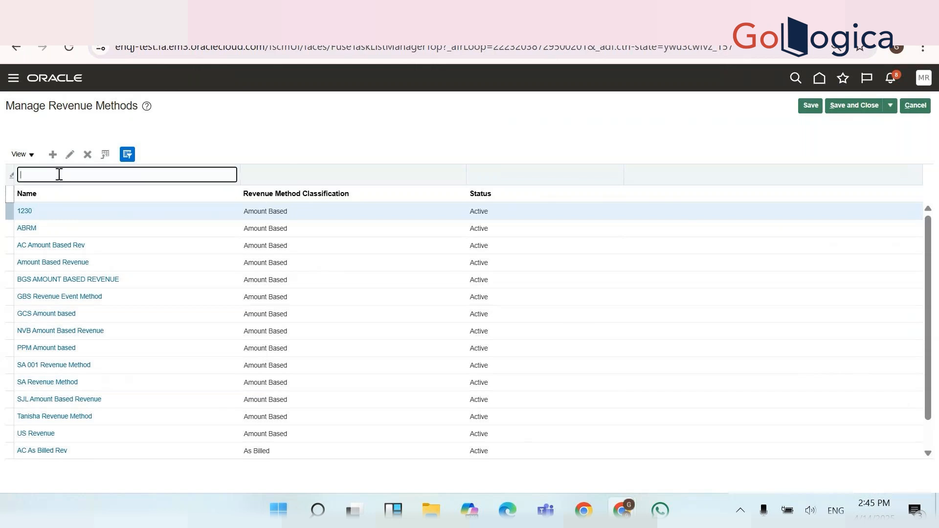
{"action": "type", "text": "gbs"}
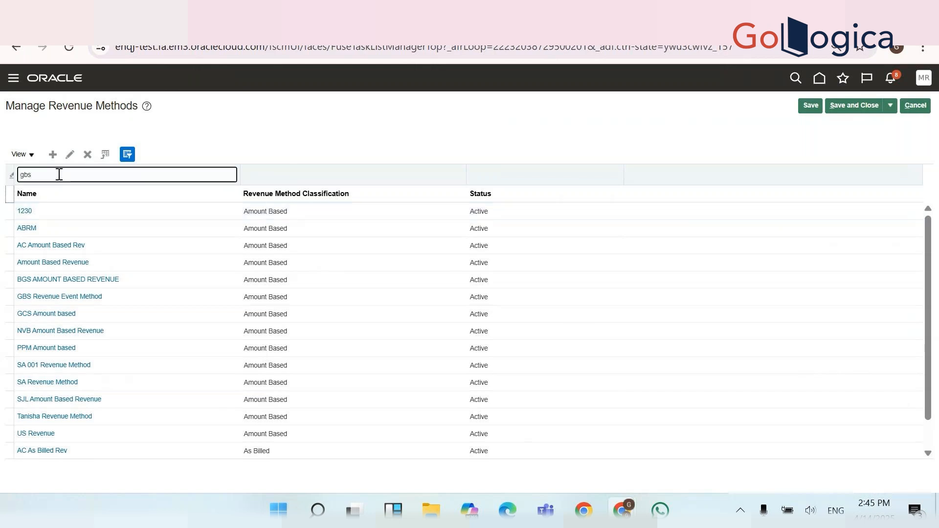
{"action": "key", "text": "Return"}
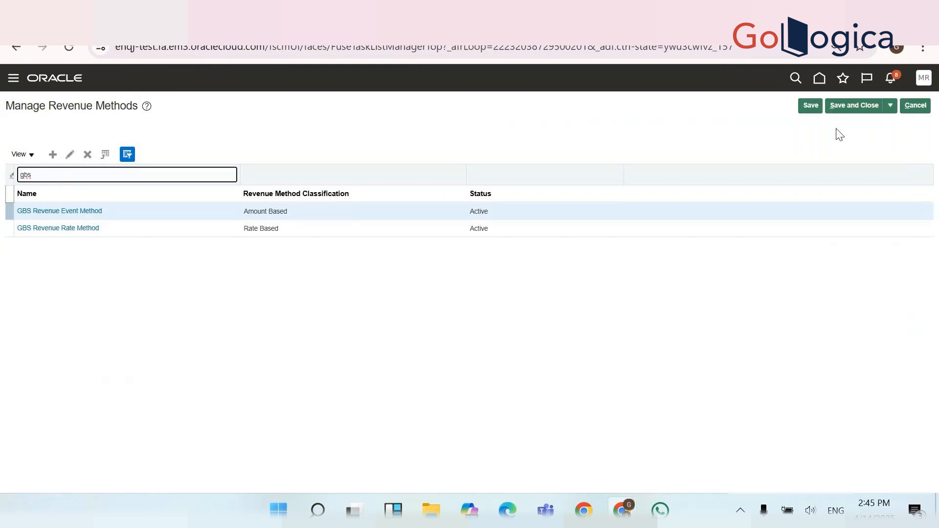
{"action": "left_click", "coordinate": [917, 107]}
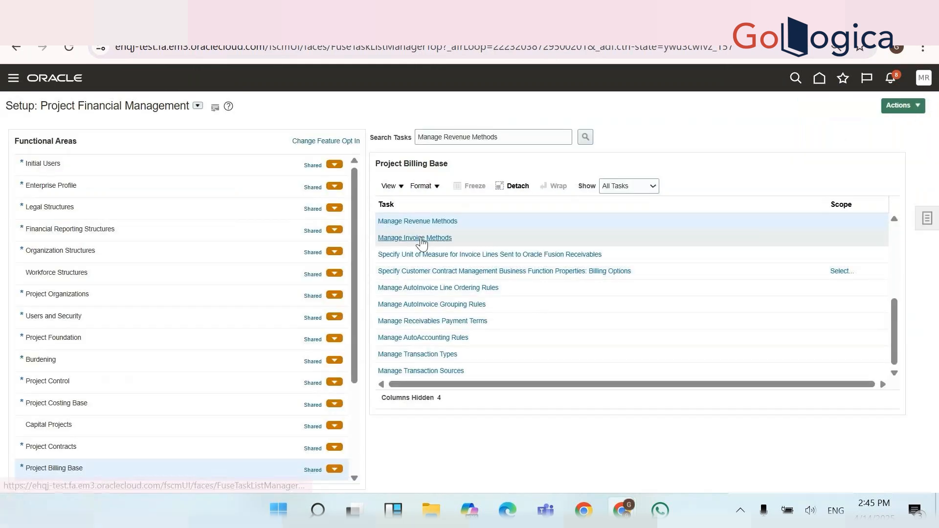
Open the Manage Invoice Methods task and start a new invoice method named GBS Amount Based Invoice
{"action": "left_click", "coordinate": [420, 238]}
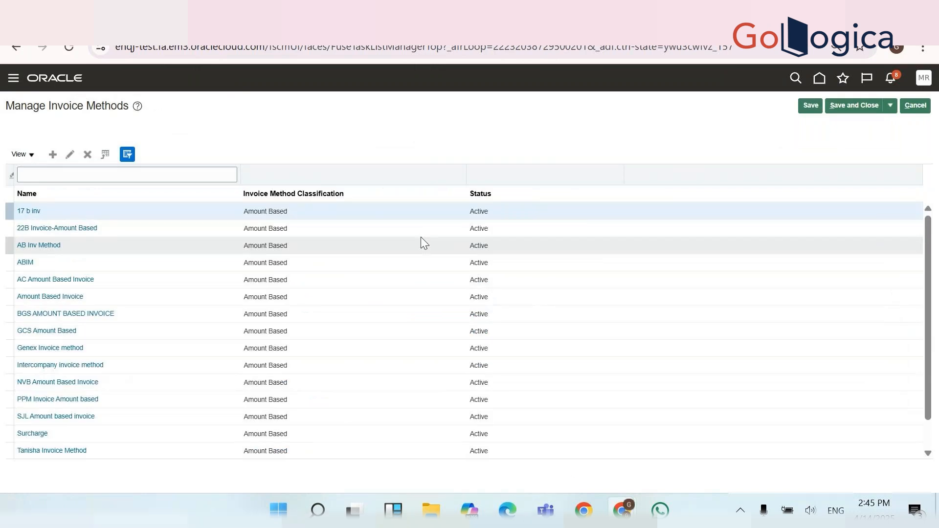
{"action": "left_click", "coordinate": [52, 156]}
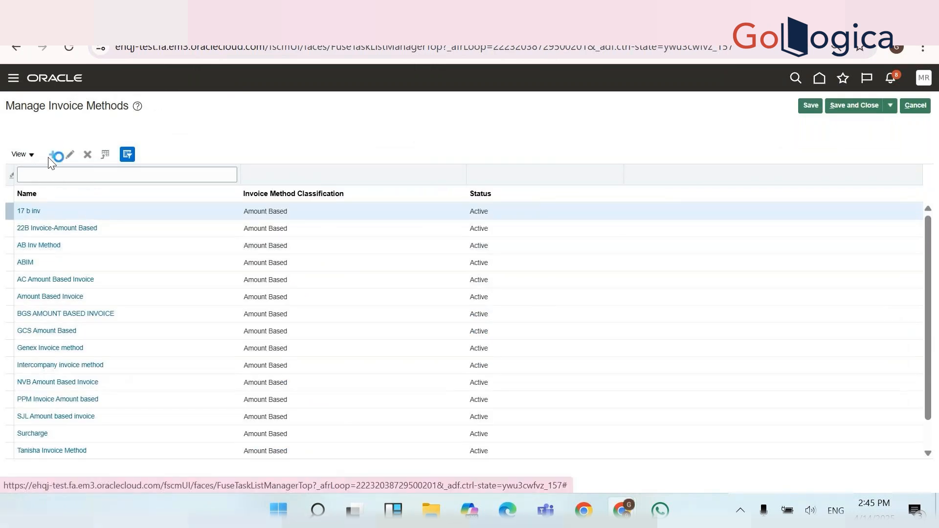
{"action": "left_click", "coordinate": [142, 162]}
{"action": "type", "text": "GBS Amou"}
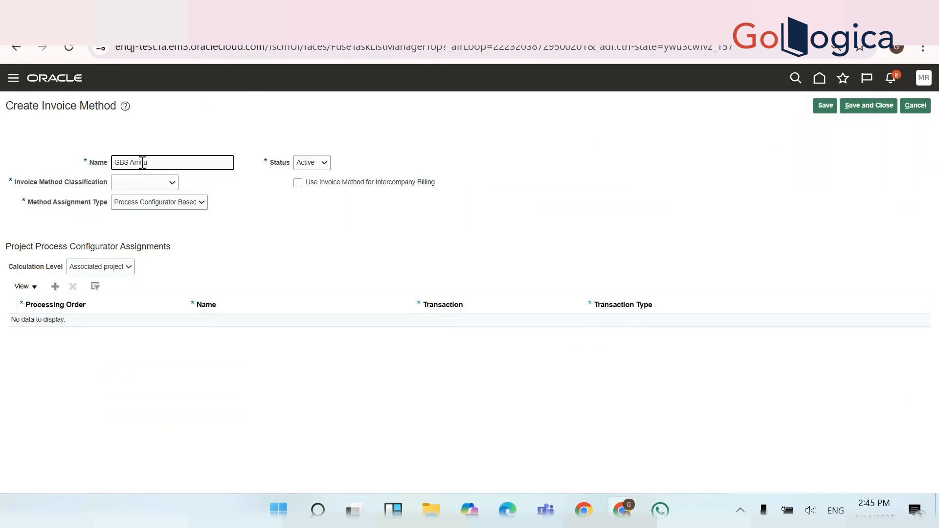
{"action": "type", "text": "nt Based Invoice"}
{"action": "key", "text": "ctrl+a"}
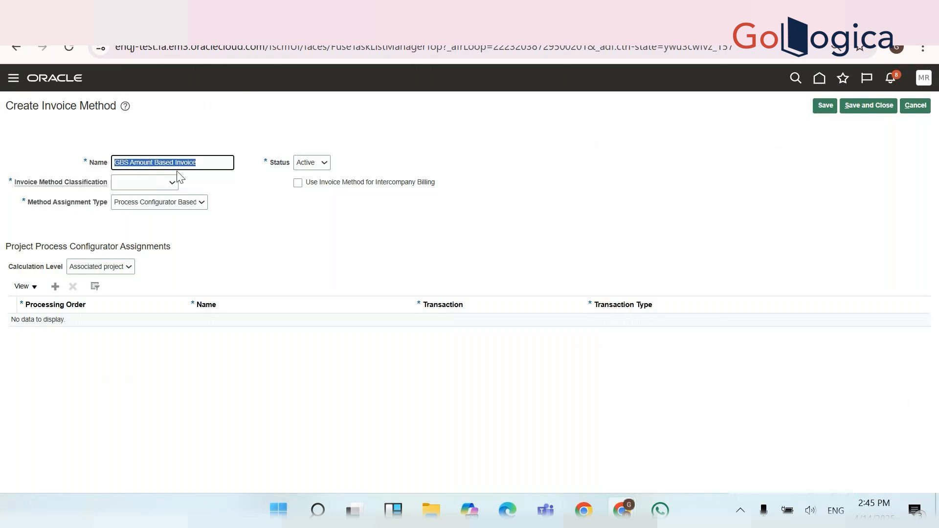
Classify the invoice method as Amount Based and set its calculation level to Contract line
{"action": "left_click", "coordinate": [170, 184]}
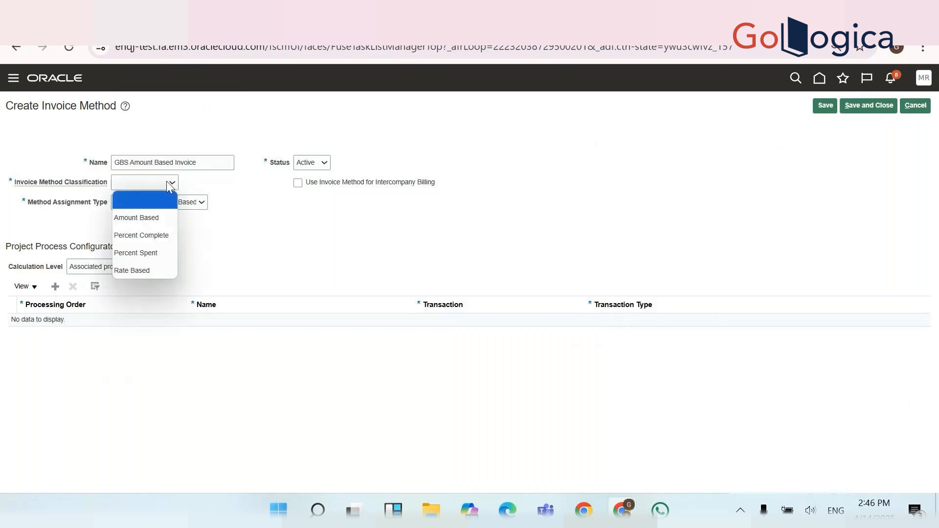
{"action": "left_click", "coordinate": [148, 219]}
{"action": "left_click", "coordinate": [117, 268]}
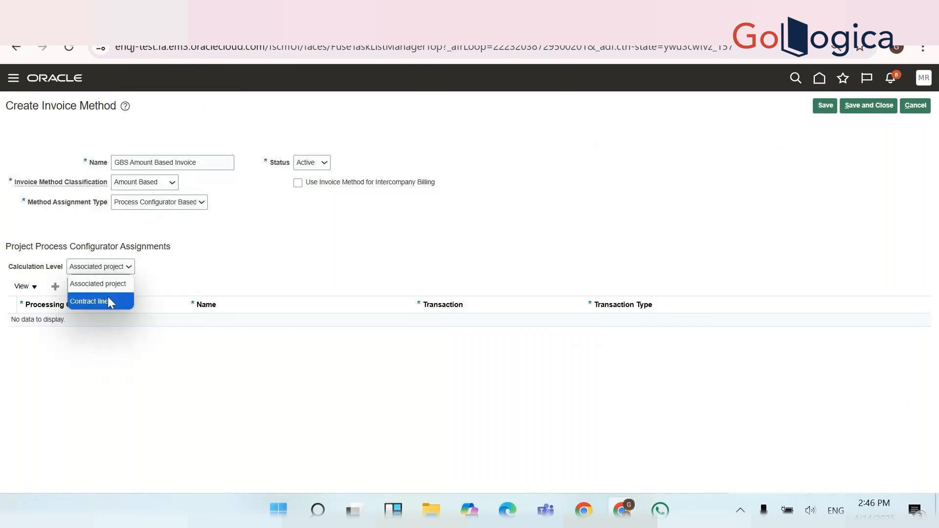
{"action": "left_click", "coordinate": [108, 297]}
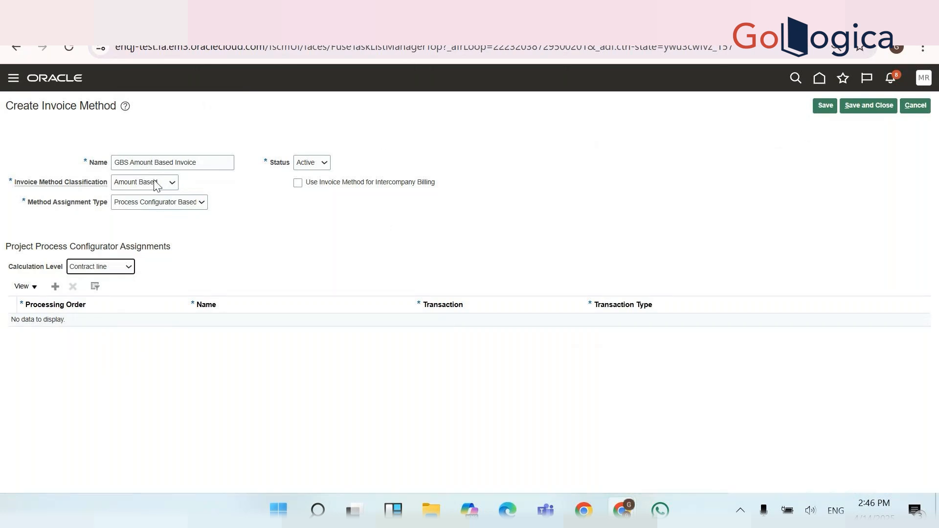
Copy the name GBS Amount Based Invoice and save and close the new invoice method
{"action": "double_click", "coordinate": [150, 163]}
{"action": "triple_click", "coordinate": [149, 163]}
{"action": "key", "text": "ctrl+c"}
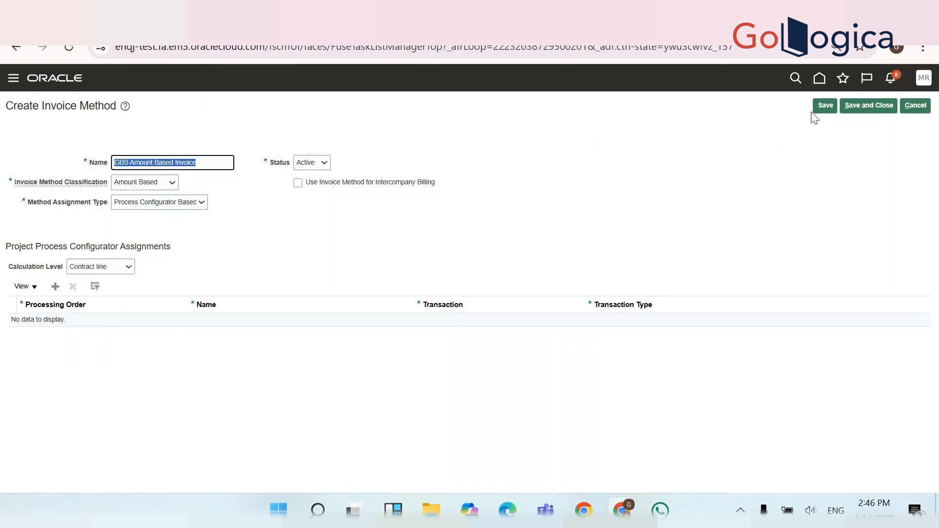
{"action": "left_click", "coordinate": [825, 111]}
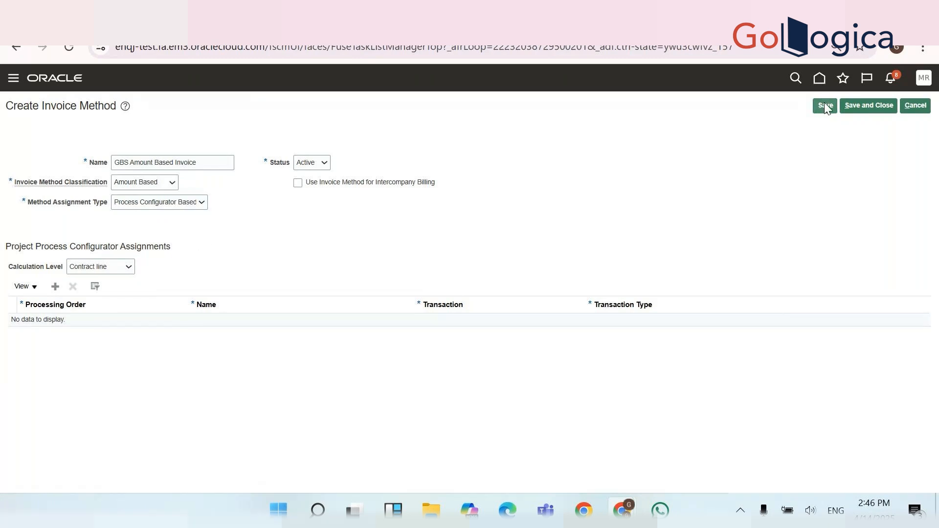
{"action": "left_click", "coordinate": [865, 105]}
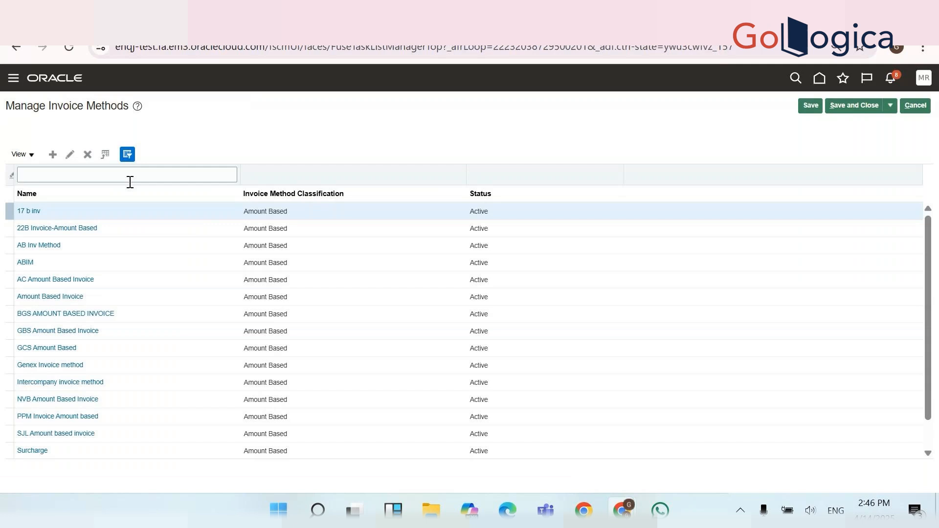
Start another invoice method, name it GBS Rate Based Invoice, and copy that name
{"action": "left_click", "coordinate": [53, 154]}
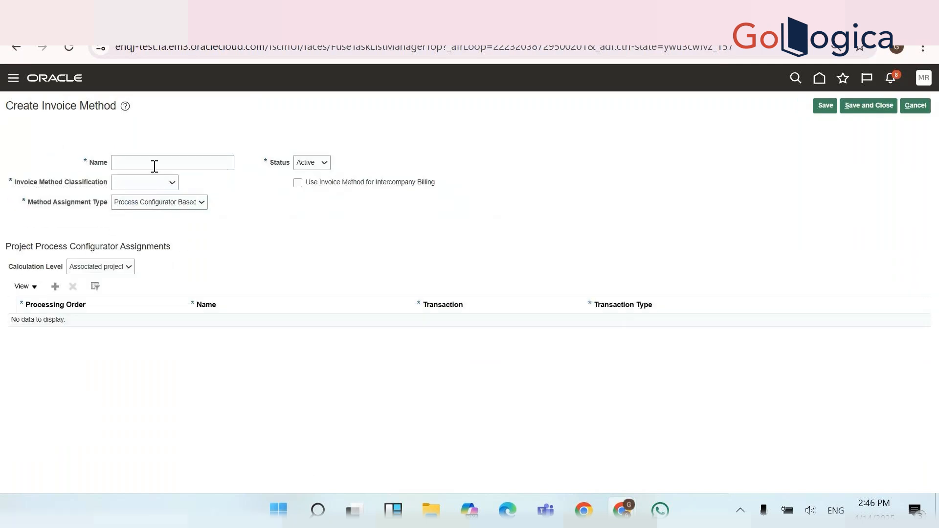
{"action": "left_click", "coordinate": [154, 166]}
{"action": "key", "text": "ctrl+v"}
{"action": "double_click", "coordinate": [147, 163]}
{"action": "type", "text": "Rt"}
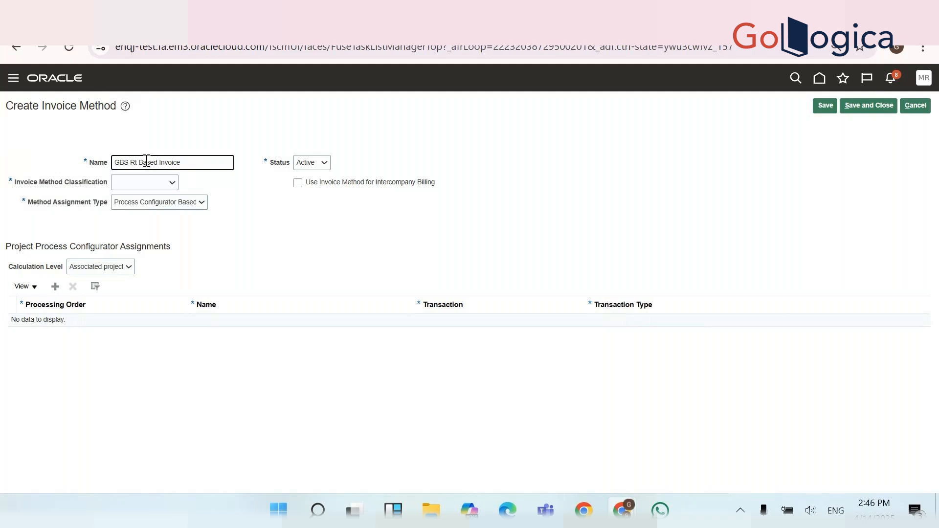
{"action": "key", "text": "BackSpace"}
{"action": "type", "text": "ate"}
{"action": "key", "text": "ctrl+a"}
{"action": "key", "text": "ctrl+c"}
Classify the invoice method as Rate Based with Bill rate for labor and nonlabor, set the calculation level to Contract line, and save and close it
{"action": "left_click", "coordinate": [151, 182]}
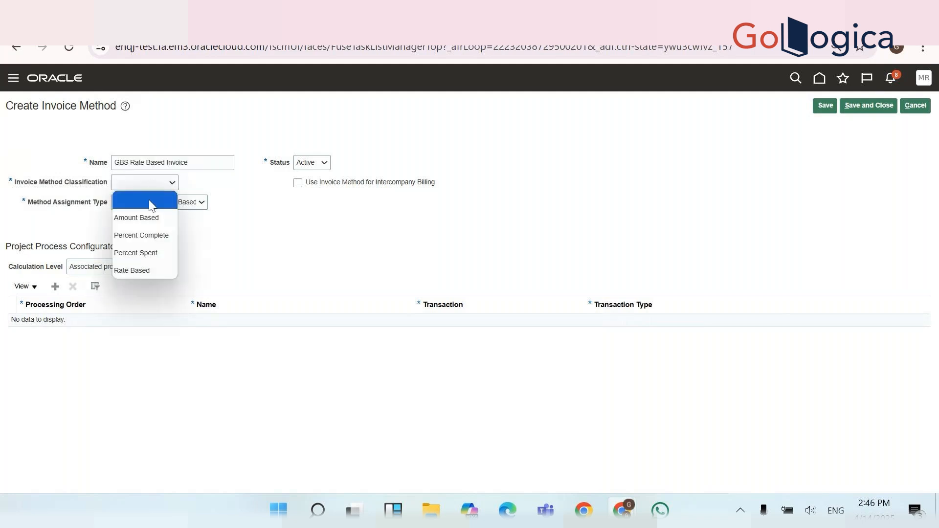
{"action": "left_click", "coordinate": [142, 271]}
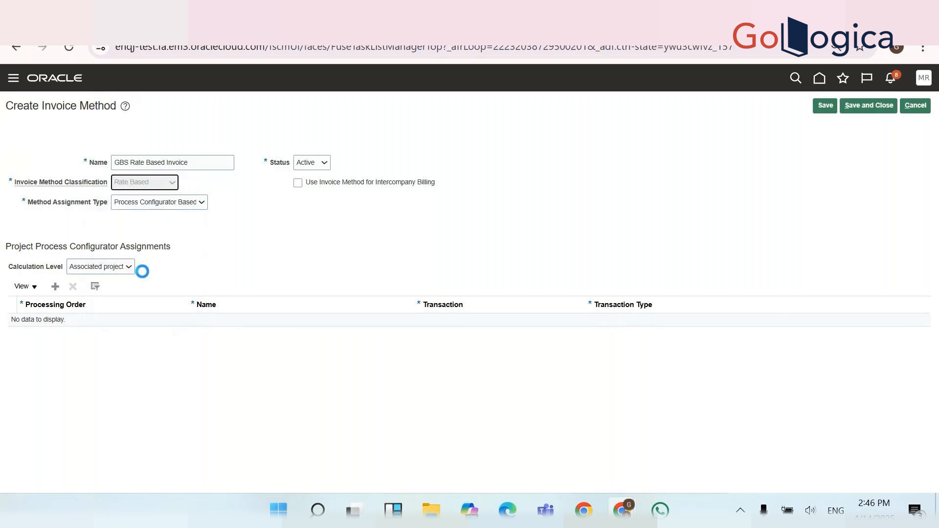
{"action": "left_click", "coordinate": [105, 267]}
{"action": "left_click", "coordinate": [302, 267]}
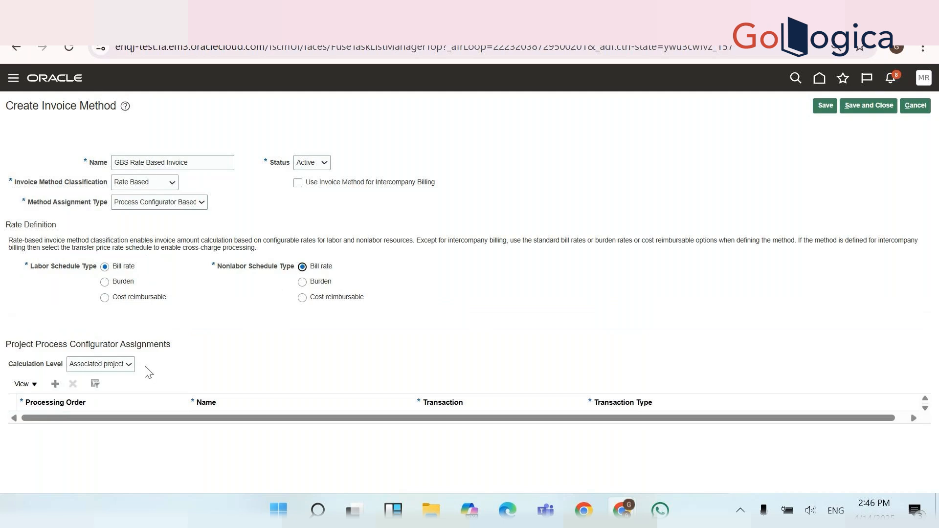
{"action": "left_click", "coordinate": [118, 368]}
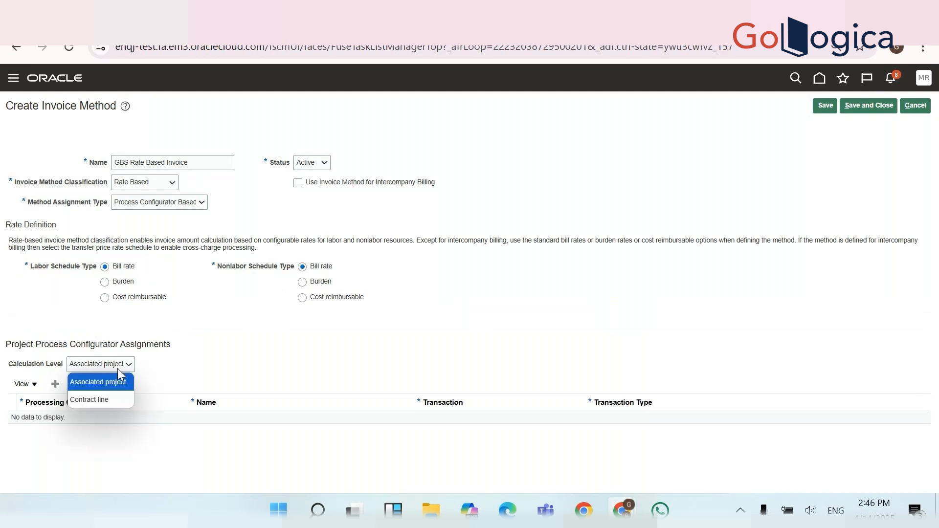
{"action": "left_click", "coordinate": [106, 401]}
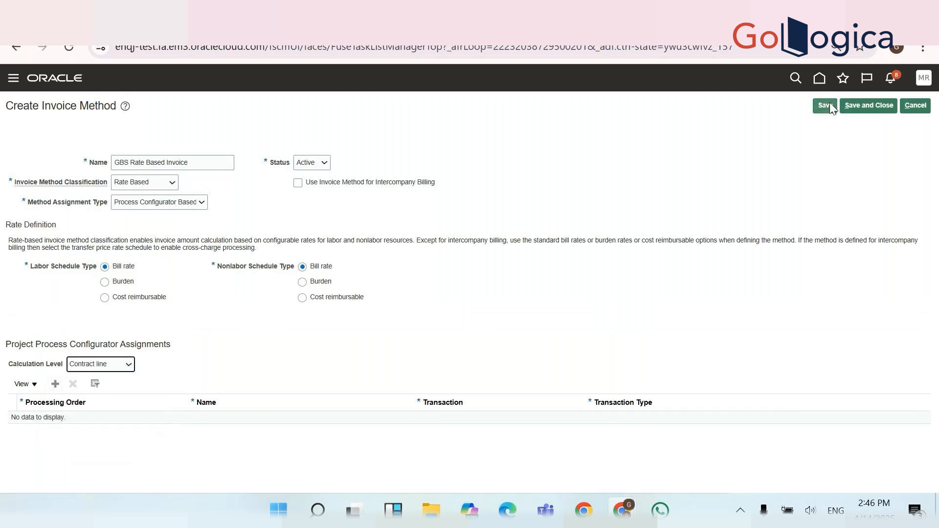
{"action": "left_click", "coordinate": [859, 107]}
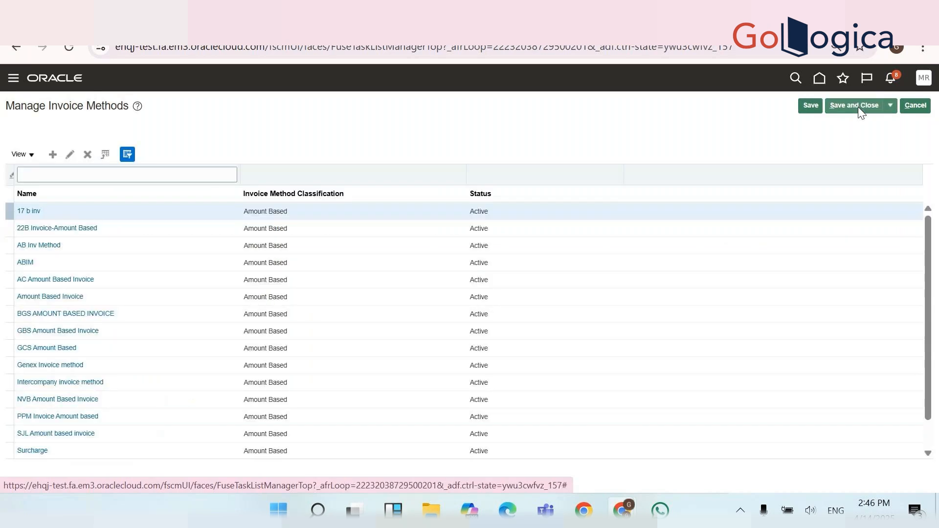
Switch to the PPM Class Notes 2025 sheet and paste GBS Rate Based Invoice into column D beside Manage Invoice Methods
{"action": "key", "text": "alt+Tab"}
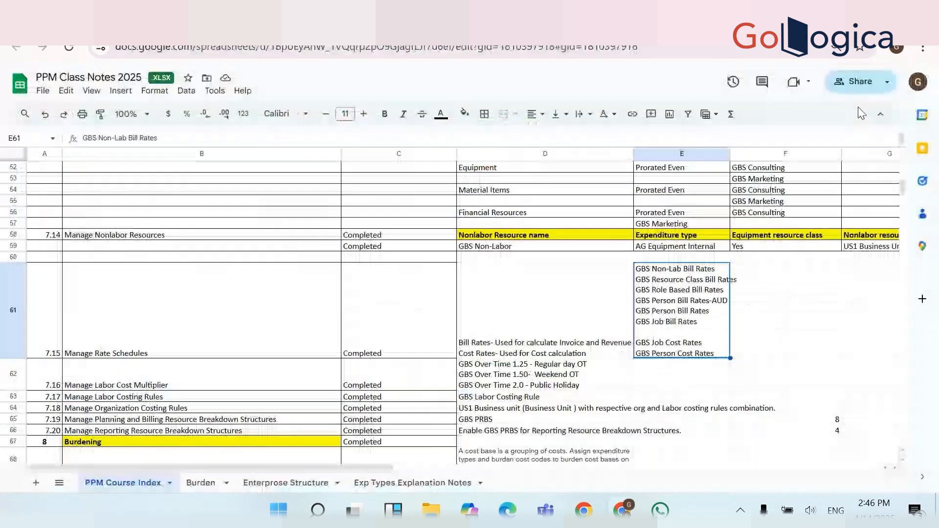
{"action": "left_click", "coordinate": [553, 331]}
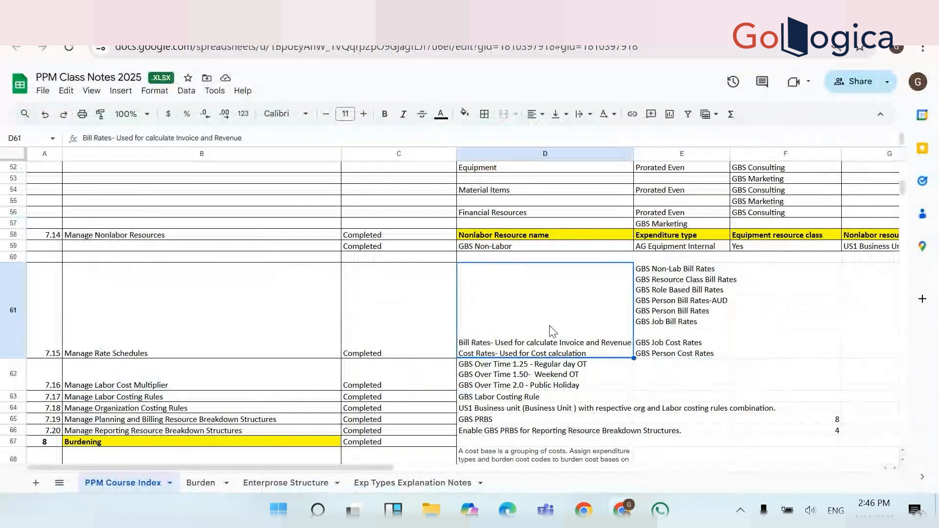
{"action": "key", "text": "Down"}
{"action": "key", "text": "Down"}
{"action": "key", "text": "Down"}
{"action": "key", "text": "Down"}
{"action": "key", "text": "Down"}
{"action": "key", "text": "Down"}
{"action": "key", "text": "Down"}
{"action": "key", "text": "Down"}
{"action": "key", "text": "Down"}
{"action": "key", "text": "Down"}
{"action": "key", "text": "Down"}
{"action": "key", "text": "Down"}
{"action": "key", "text": "Down"}
{"action": "key", "text": "Down"}
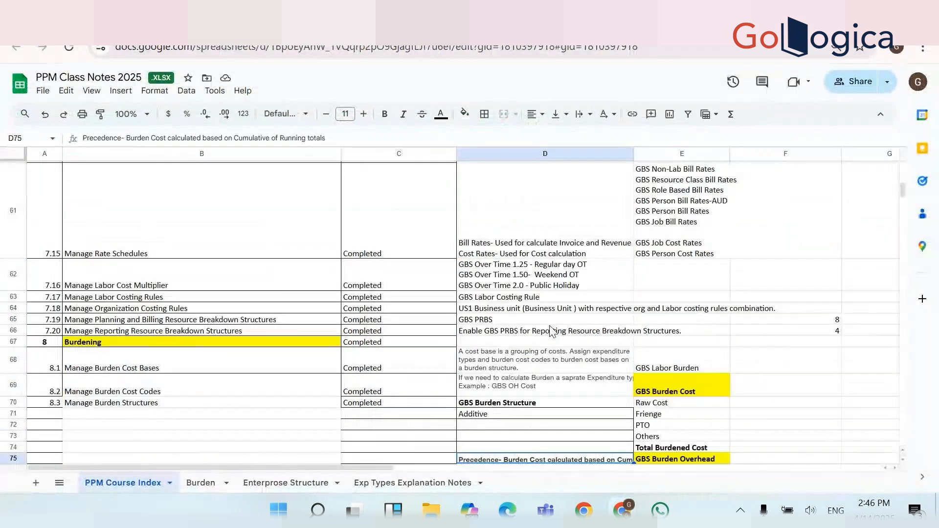
{"action": "key", "text": "Down"}
{"action": "key", "text": "Down"}
{"action": "key", "text": "Down"}
{"action": "key", "text": "Down"}
{"action": "key", "text": "Down"}
{"action": "key", "text": "Down"}
{"action": "key", "text": "Down"}
{"action": "key", "text": "Down"}
{"action": "key", "text": "Down"}
{"action": "key", "text": "Down"}
{"action": "key", "text": "Down"}
{"action": "key", "text": "Down"}
{"action": "key", "text": "Down"}
{"action": "key", "text": "Down"}
{"action": "key", "text": "Down"}
{"action": "key", "text": "Down"}
{"action": "key", "text": "Down"}
{"action": "key", "text": "Down"}
{"action": "key", "text": "Down"}
{"action": "key", "text": "Down"}
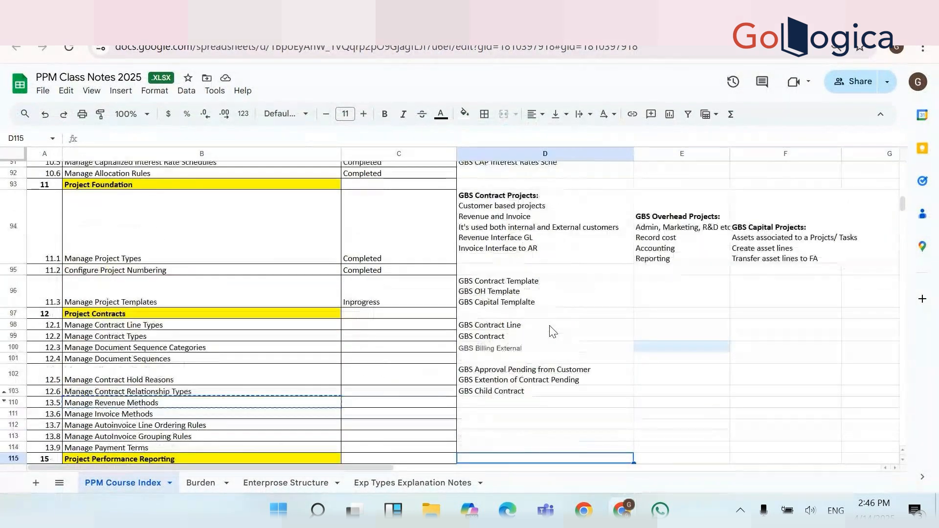
{"action": "key", "text": "Down"}
{"action": "key", "text": "Down"}
{"action": "key", "text": "Down"}
{"action": "key", "text": "Down"}
{"action": "key", "text": "Down"}
{"action": "key", "text": "Down"}
{"action": "key", "text": "Down"}
{"action": "key", "text": "Down"}
{"action": "key", "text": "Down"}
{"action": "key", "text": "Down"}
{"action": "key", "text": "Down"}
{"action": "key", "text": "Down"}
{"action": "key", "text": "Down"}
{"action": "key", "text": "Down"}
{"action": "scroll", "coordinate": [553, 331], "scroll_direction": "down", "scroll_amount": 2}
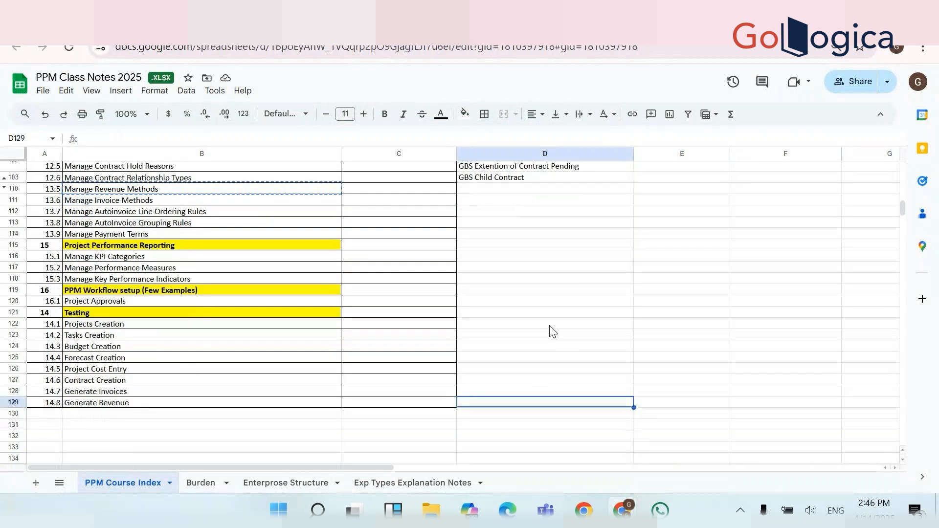
{"action": "key", "text": "ctrl+Up"}
{"action": "key", "text": "Down"}
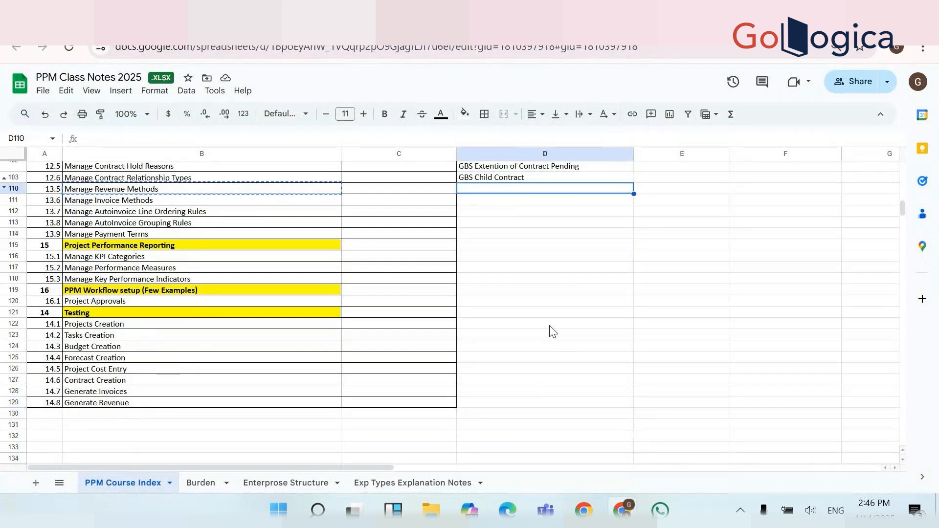
{"action": "key", "text": "Down"}
{"action": "key", "text": "ctrl+v"}
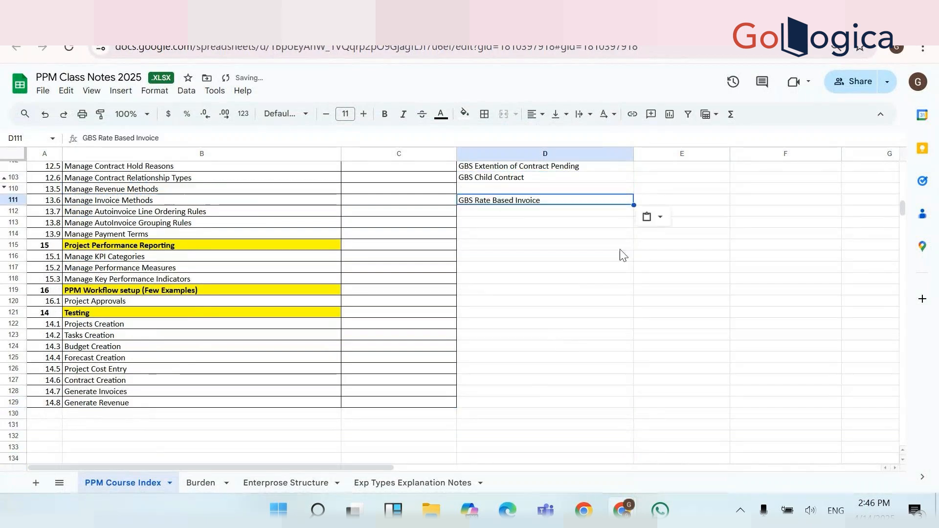
Add GBS Amount Based Invoice as a second line in the Manage Invoice Methods notes cell
{"action": "double_click", "coordinate": [582, 203]}
{"action": "key", "text": "alt+Return"}
{"action": "key", "text": "ctrl+v"}
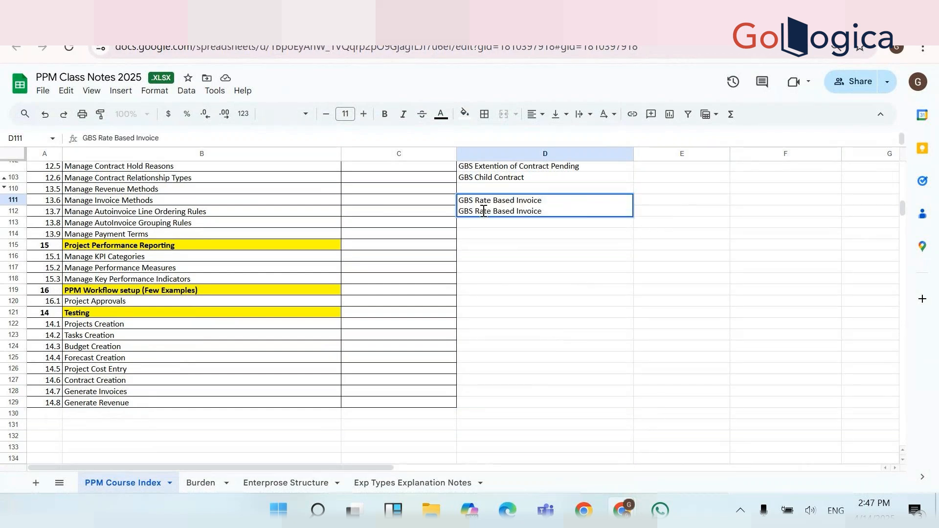
{"action": "double_click", "coordinate": [483, 211]}
{"action": "type", "text": "Amount"}
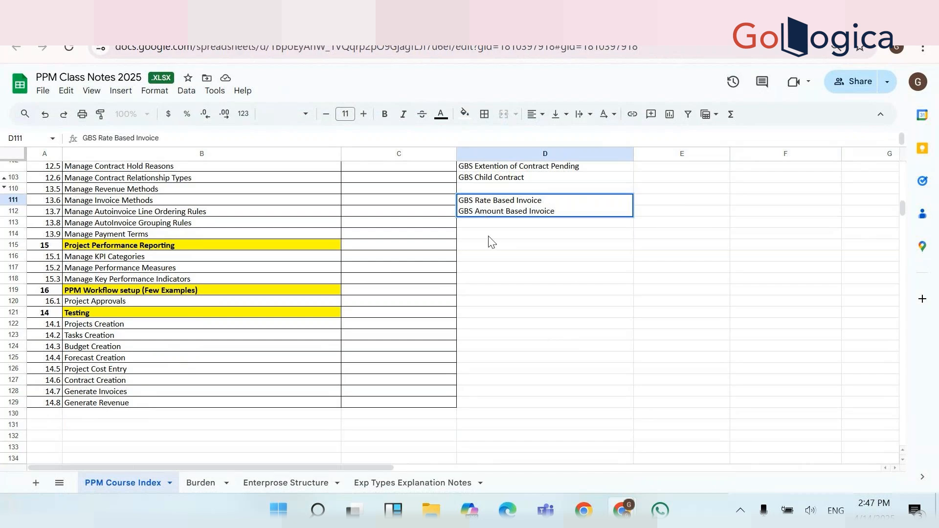
{"action": "left_click", "coordinate": [490, 238]}
Return to Oracle, leave the invoice methods, and filter the Manage Revenue Methods list by the name GBS
{"action": "key", "text": "alt+Tab"}
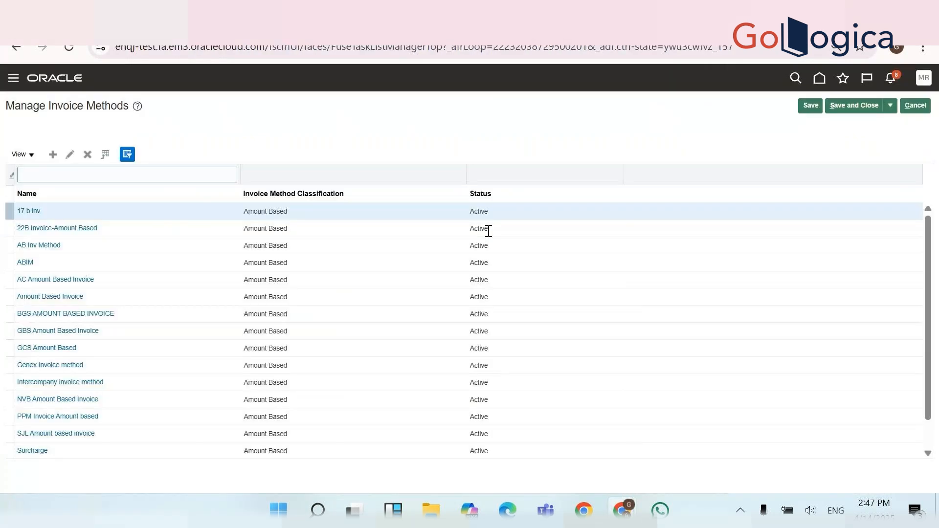
{"action": "left_click", "coordinate": [917, 107]}
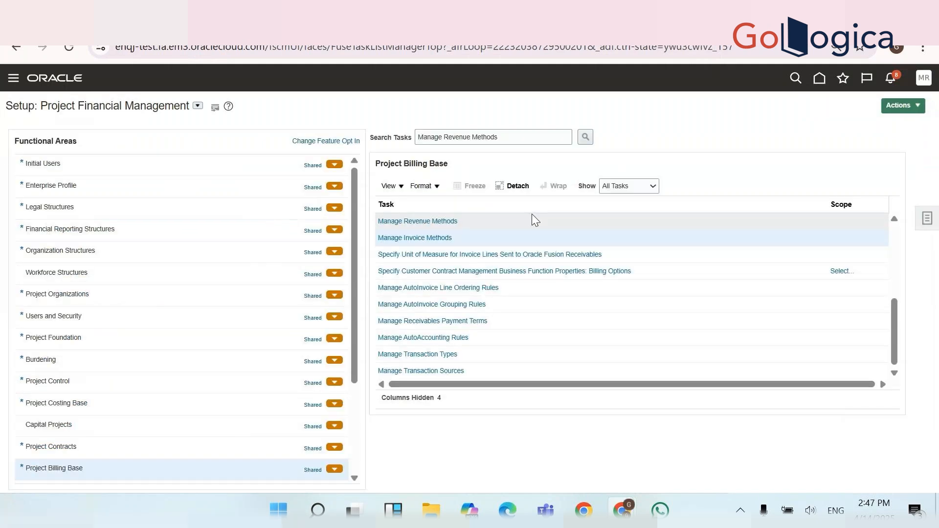
{"action": "left_click", "coordinate": [432, 224]}
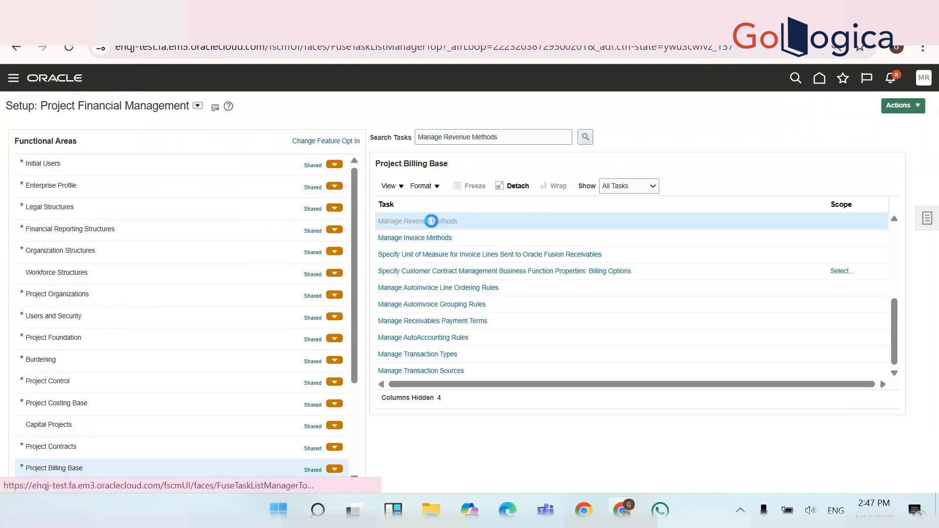
{"action": "left_click", "coordinate": [126, 174]}
{"action": "type", "text": "GBS"}
{"action": "key", "text": "Return"}
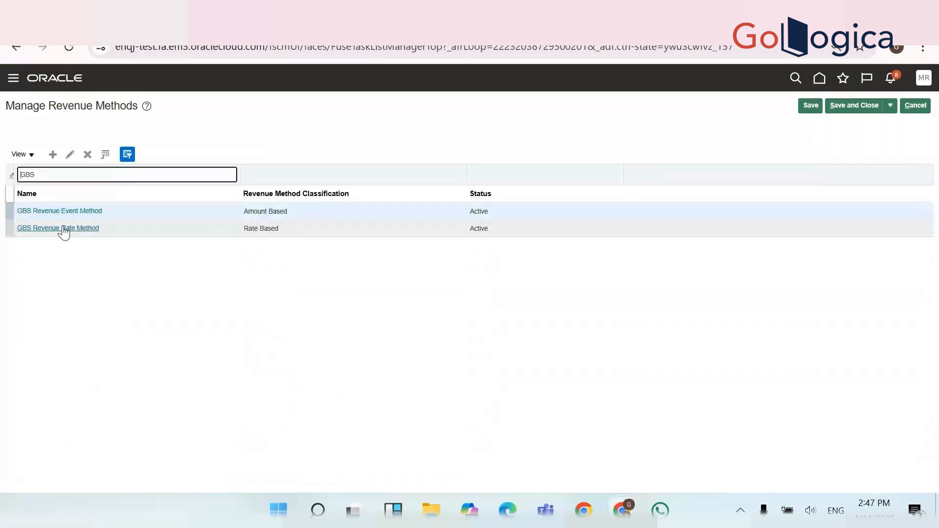
Copy the name GBS Revenue Event Method into column D of the class notes beside Manage Revenue Methods
{"action": "left_click_drag", "start_coordinate": [117, 212], "coordinate": [19, 218]}
{"action": "key", "text": "ctrl+c"}
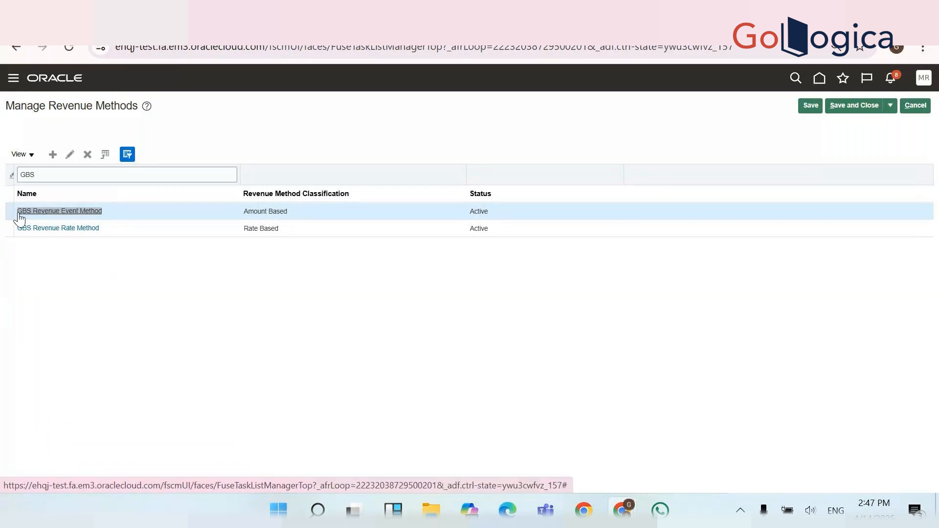
{"action": "key", "text": "alt+Tab"}
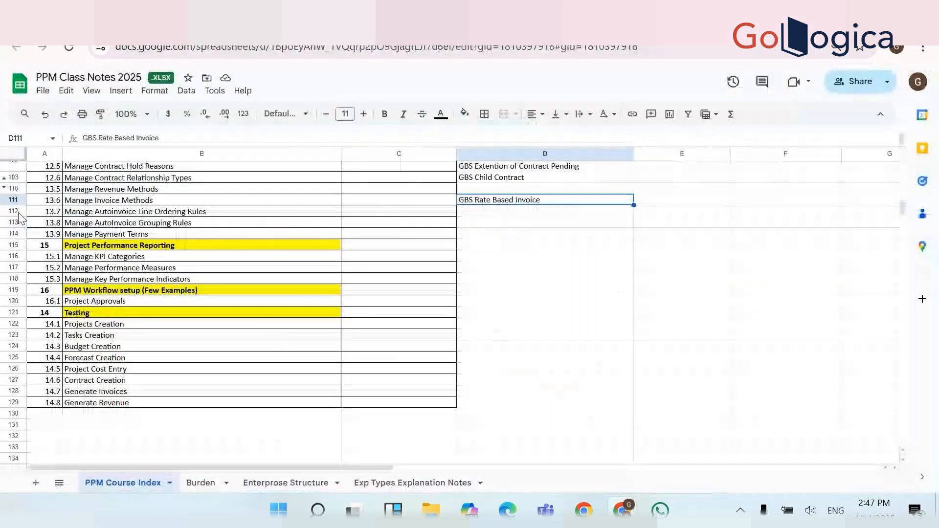
{"action": "key", "text": "Up"}
{"action": "key", "text": "ctrl+v"}
Open GBS Revenue Rate Method in Oracle and copy its name
{"action": "key", "text": "alt+Tab"}
{"action": "left_click", "coordinate": [111, 229]}
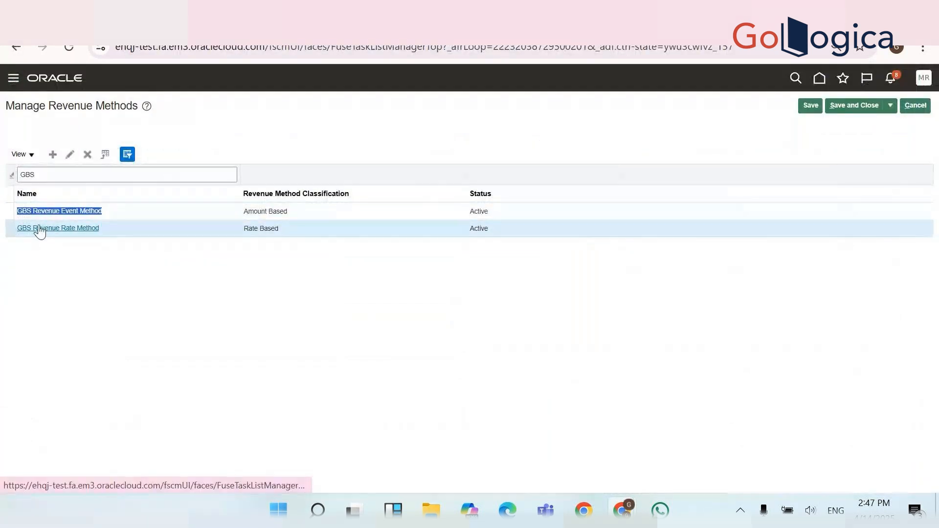
{"action": "left_click", "coordinate": [40, 229]}
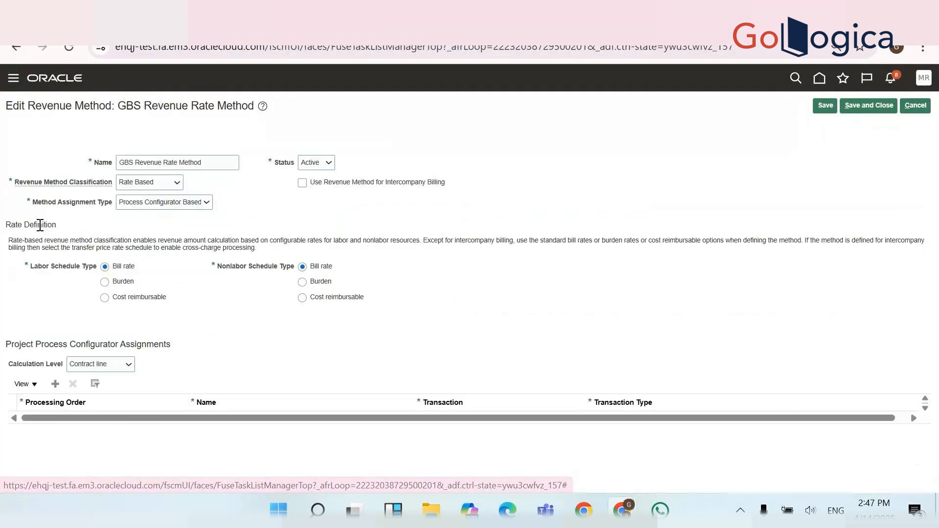
{"action": "triple_click", "coordinate": [160, 157]}
{"action": "key", "text": "ctrl+c"}
Add GBS Revenue Rate Method as a second line in the Manage Revenue Methods cell of the class notes
{"action": "key", "text": "alt+Tab"}
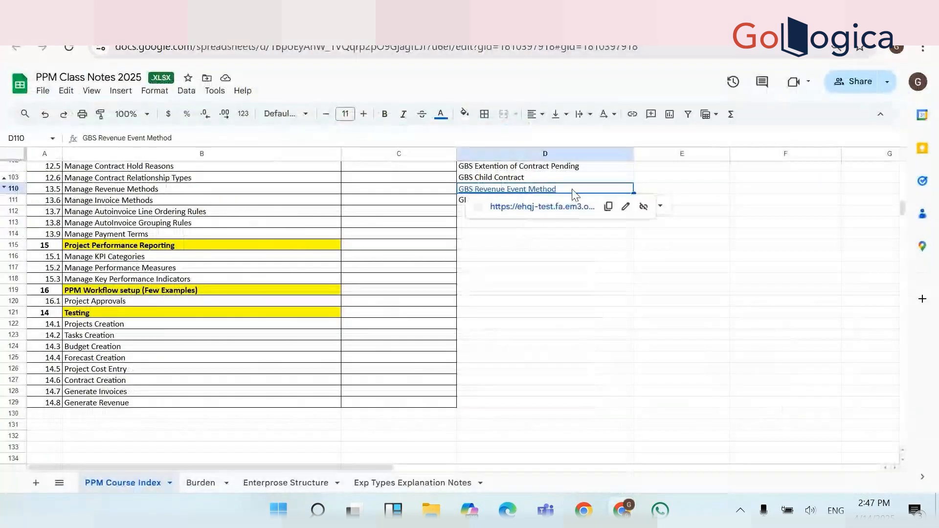
{"action": "double_click", "coordinate": [575, 193]}
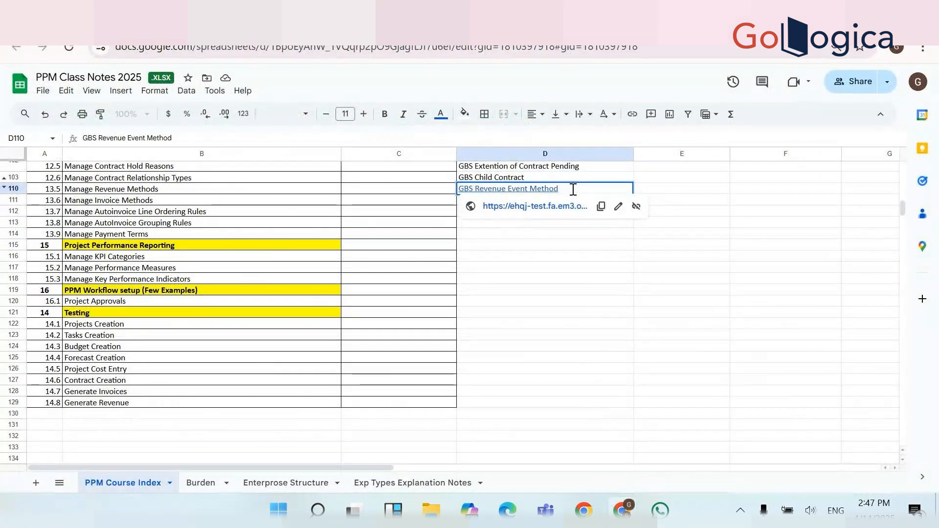
{"action": "key", "text": "alt+Return"}
{"action": "key", "text": "ctrl+v"}
{"action": "left_click", "coordinate": [540, 247]}
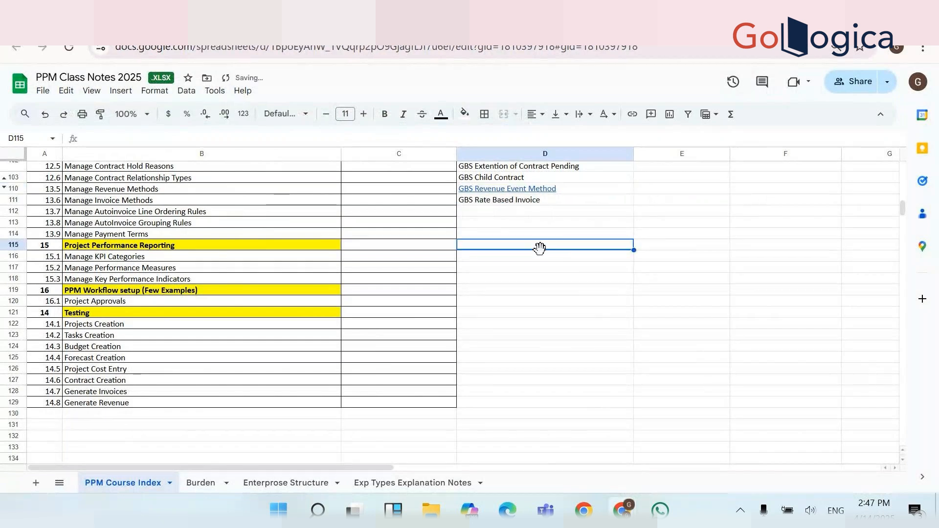
Leave the revenue method in Oracle, open Manage AutoInvoice Line Ordering Rules, and look through the existing rules' order-by attributes
{"action": "left_click", "coordinate": [157, 213]}
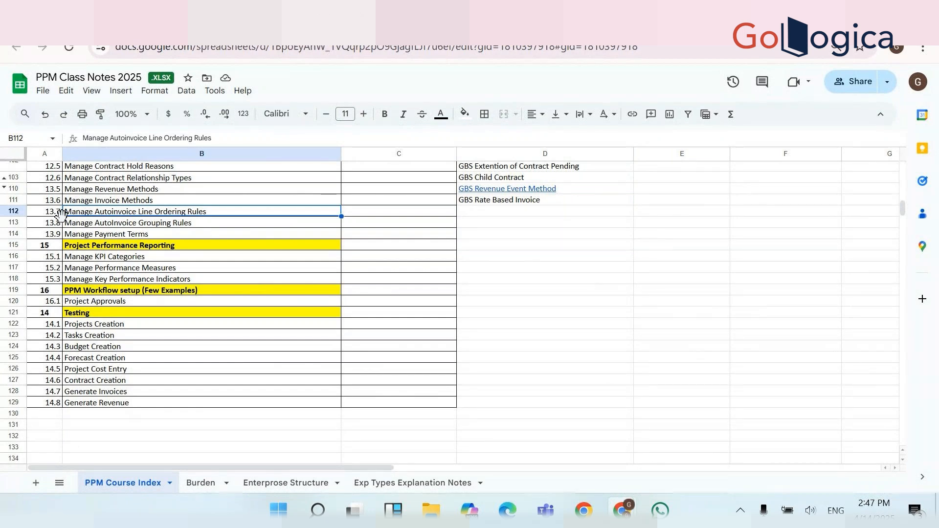
{"action": "key", "text": "alt+Tab"}
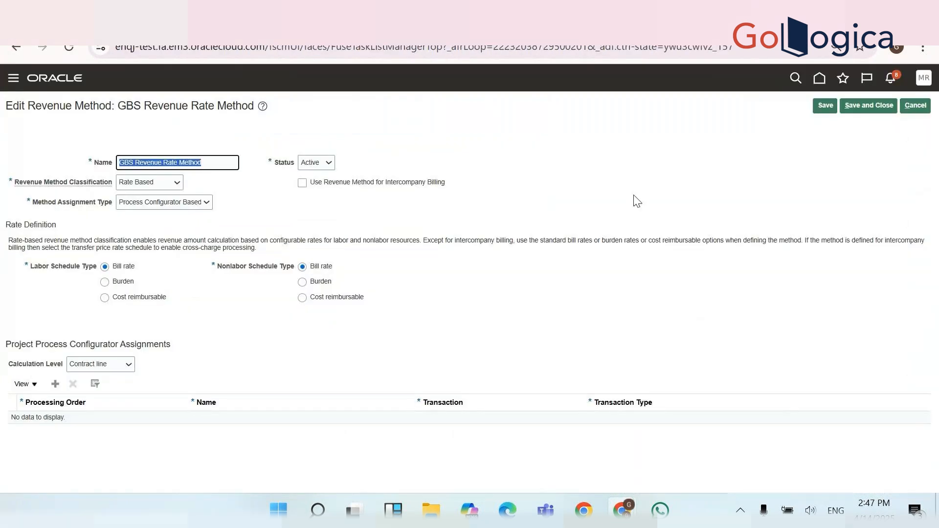
{"action": "left_click", "coordinate": [916, 106]}
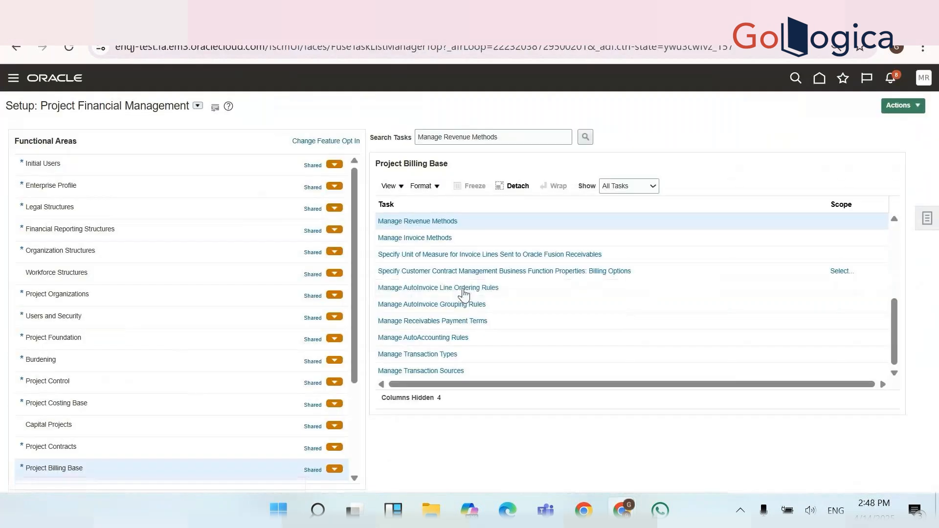
{"action": "left_click", "coordinate": [463, 288]}
{"action": "left_click", "coordinate": [463, 289]}
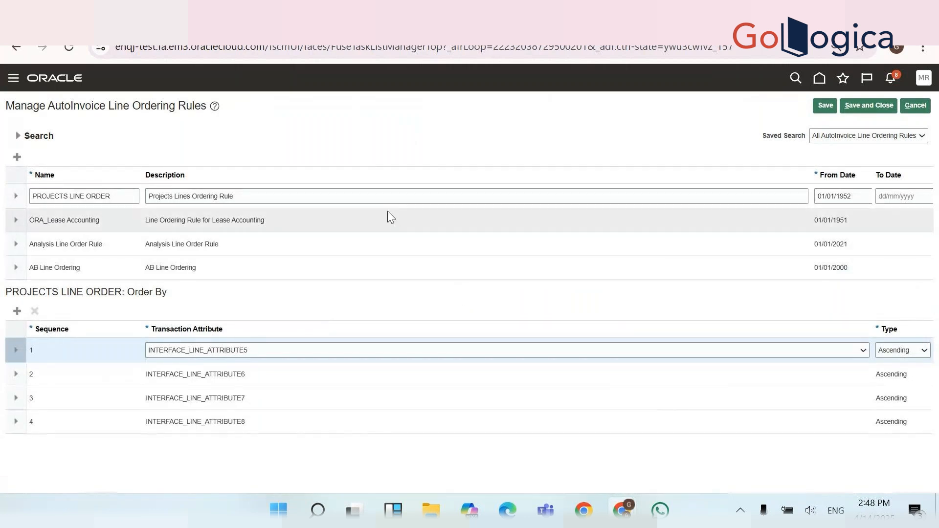
{"action": "left_click", "coordinate": [61, 219]}
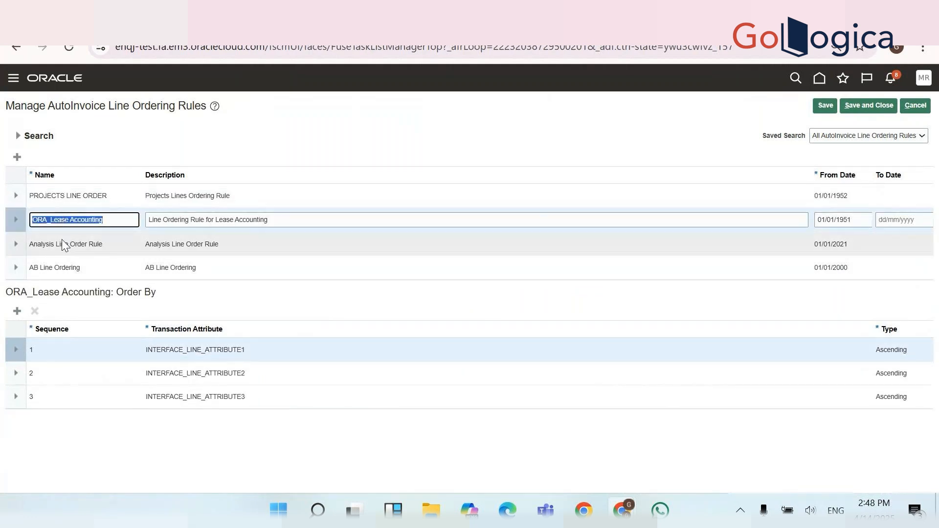
{"action": "left_click", "coordinate": [62, 240]}
{"action": "left_click", "coordinate": [55, 195]}
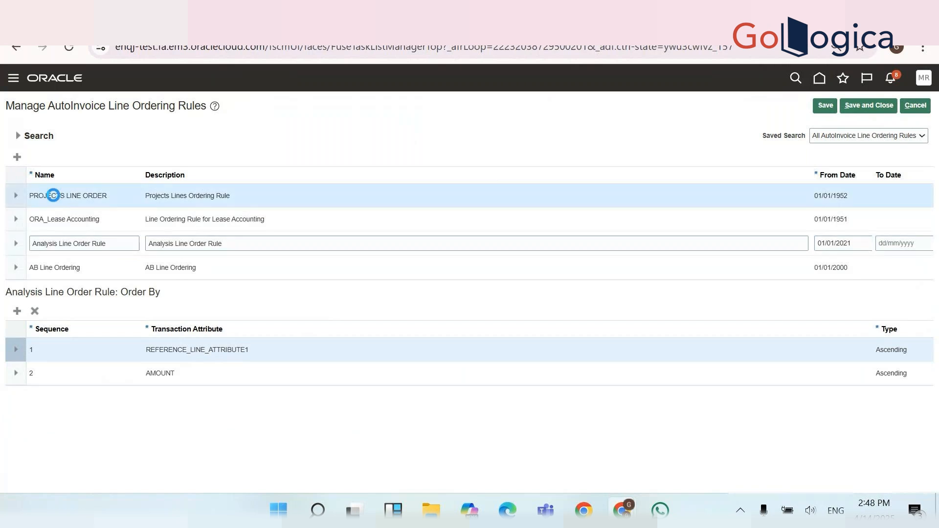
Start an AutoInvoice line ordering rule with GBS Auto invoice Order Line as name and description and 01/01/2000 as the from date
{"action": "left_click", "coordinate": [16, 157]}
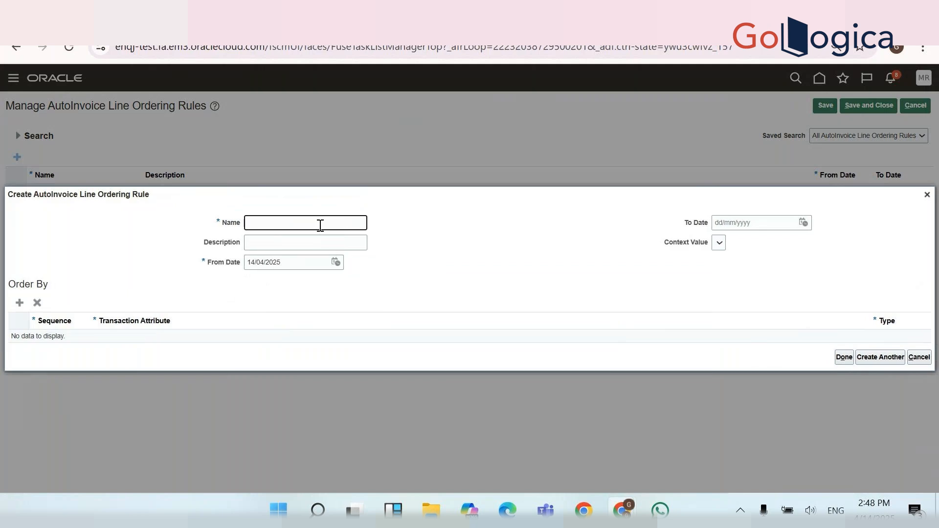
{"action": "type", "text": "GBS Auto invoice Order Line"}
{"action": "key", "text": "ctrl+a"}
{"action": "key", "text": "ctrl+c"}
{"action": "left_click", "coordinate": [318, 242]}
{"action": "key", "text": "ctrl+v"}
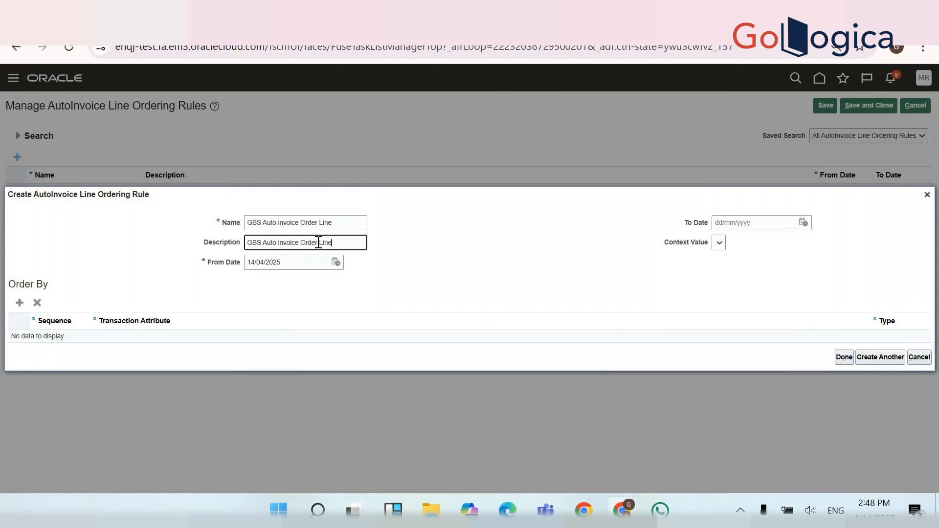
{"action": "triple_click", "coordinate": [298, 269]}
{"action": "type", "text": "01/01/2000"}
{"action": "key", "text": "Tab"}
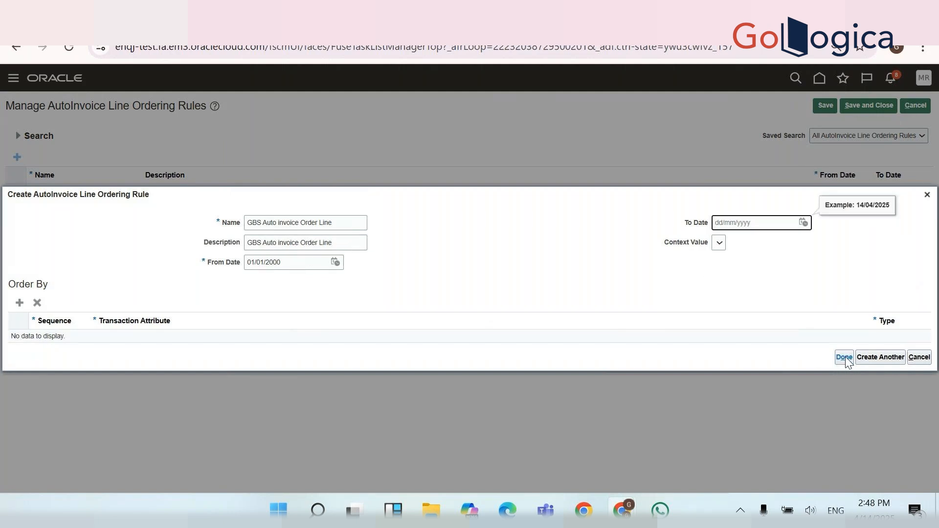
Add an order-by row with sequence 1 to the GBS Auto invoice Order Line rule
{"action": "left_click", "coordinate": [20, 304]}
{"action": "left_click", "coordinate": [77, 336]}
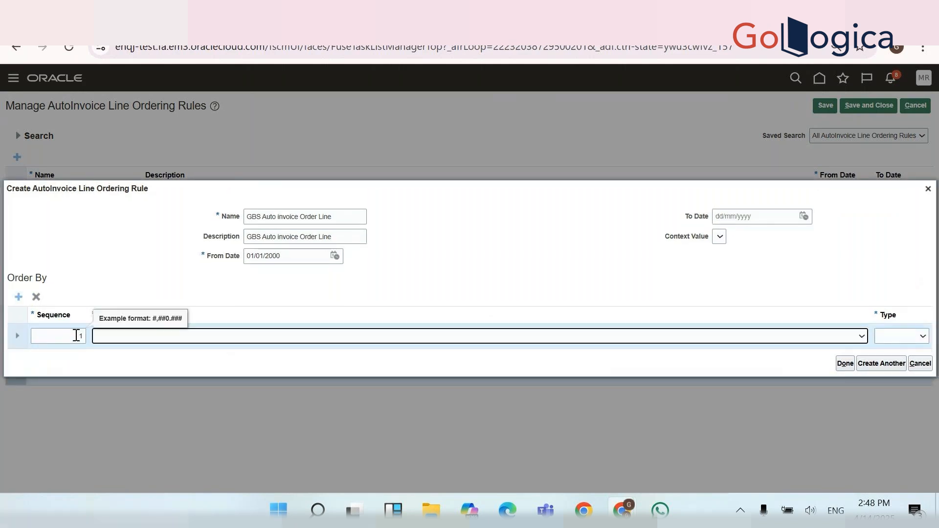
Look through the full list of transaction attributes available for the sequence 1 order-by row, leaving the attribute blank
{"action": "left_click", "coordinate": [260, 338]}
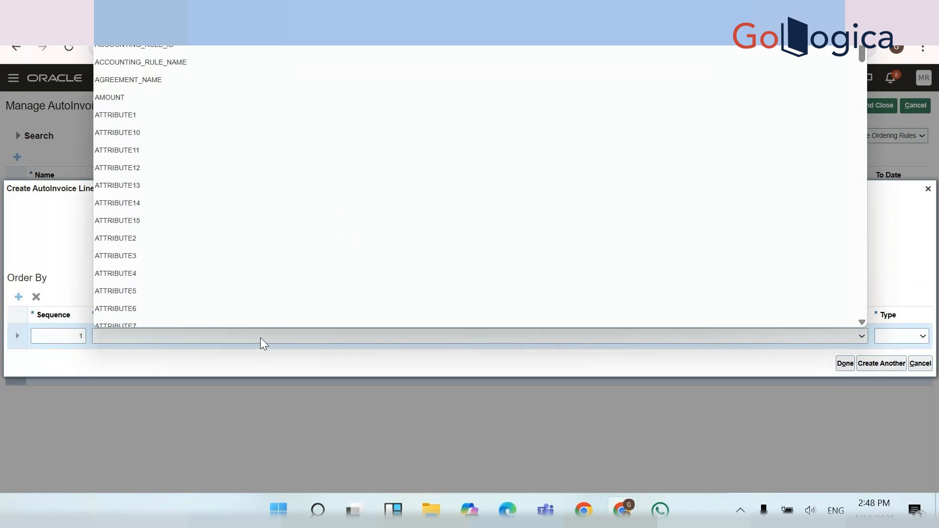
{"action": "key", "text": "Down"}
{"action": "key", "text": "Down"}
{"action": "key", "text": "Down"}
{"action": "key", "text": "Down"}
{"action": "key", "text": "Down"}
{"action": "key", "text": "Down"}
{"action": "key", "text": "Down"}
{"action": "key", "text": "Down"}
{"action": "key", "text": "Down"}
{"action": "key", "text": "Down"}
{"action": "key", "text": "Down"}
{"action": "key", "text": "Down"}
{"action": "key", "text": "Down"}
{"action": "key", "text": "Down"}
{"action": "key", "text": "Down"}
{"action": "key", "text": "Down"}
{"action": "key", "text": "Down"}
{"action": "key", "text": "Down"}
{"action": "key", "text": "Down"}
{"action": "key", "text": "Down"}
{"action": "key", "text": "Down"}
{"action": "key", "text": "Down"}
{"action": "key", "text": "Down"}
{"action": "key", "text": "Down"}
{"action": "key", "text": "Down"}
{"action": "key", "text": "Down"}
{"action": "key", "text": "Down"}
{"action": "key", "text": "Down"}
{"action": "key", "text": "Down"}
{"action": "key", "text": "Down"}
{"action": "key", "text": "Down"}
{"action": "key", "text": "Down"}
{"action": "key", "text": "Down"}
{"action": "key", "text": "Down"}
{"action": "key", "text": "Down"}
{"action": "key", "text": "Down"}
{"action": "key", "text": "Down"}
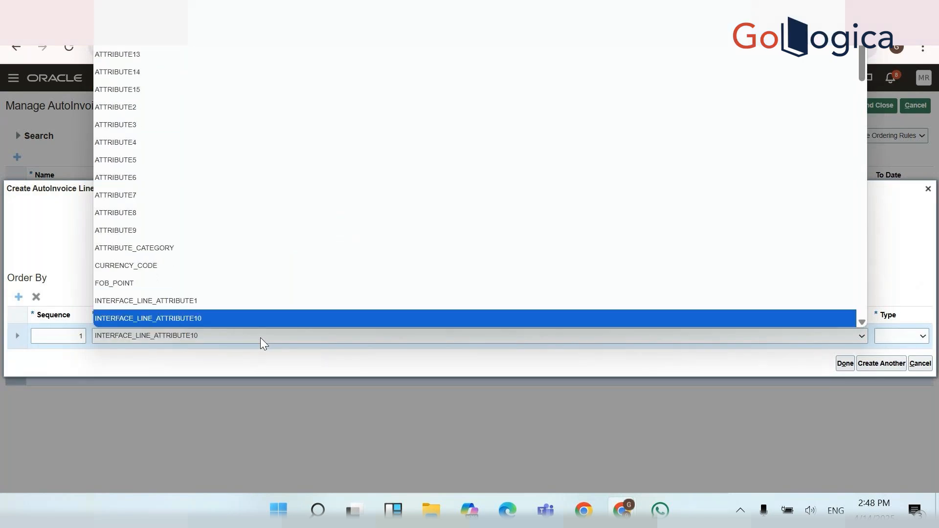
{"action": "key", "text": "Down"}
{"action": "key", "text": "Down"}
{"action": "key", "text": "Down"}
{"action": "key", "text": "Down"}
{"action": "key", "text": "Down"}
{"action": "key", "text": "Down"}
{"action": "key", "text": "Down"}
{"action": "key", "text": "Down"}
{"action": "key", "text": "Down"}
{"action": "key", "text": "Down"}
{"action": "key", "text": "Down"}
{"action": "key", "text": "Down"}
{"action": "key", "text": "Down"}
{"action": "key", "text": "Down"}
{"action": "key", "text": "Down"}
{"action": "key", "text": "Down"}
{"action": "key", "text": "Down"}
{"action": "key", "text": "Down"}
{"action": "key", "text": "Down"}
{"action": "key", "text": "Down"}
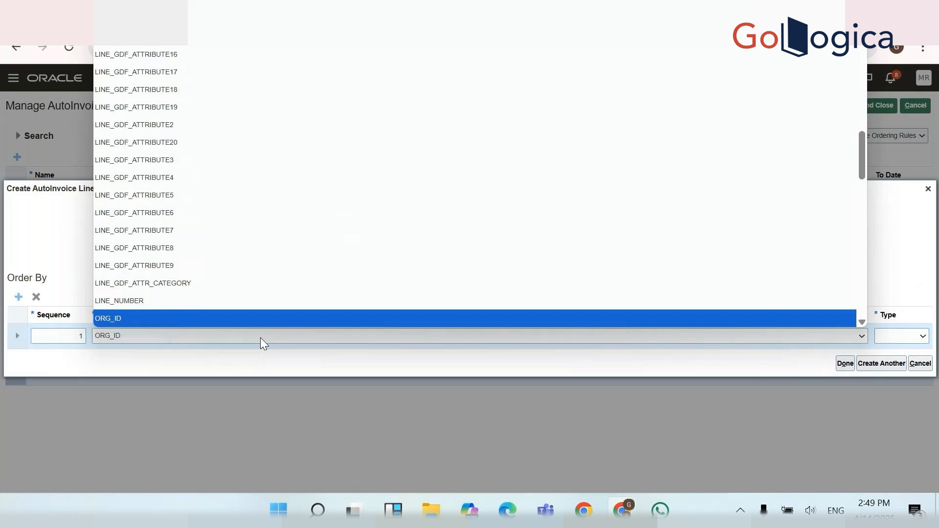
{"action": "key", "text": "Down"}
{"action": "key", "text": "Down"}
{"action": "key", "text": "Down"}
{"action": "key", "text": "Down"}
{"action": "key", "text": "Down"}
{"action": "key", "text": "Down"}
{"action": "key", "text": "Down"}
{"action": "key", "text": "Down"}
{"action": "key", "text": "Down"}
{"action": "key", "text": "Down"}
{"action": "key", "text": "Down"}
{"action": "key", "text": "Down"}
{"action": "key", "text": "Down"}
{"action": "key", "text": "Down"}
{"action": "key", "text": "Down"}
{"action": "key", "text": "Down"}
{"action": "key", "text": "Down"}
{"action": "key", "text": "Down"}
{"action": "key", "text": "Down"}
{"action": "key", "text": "Down"}
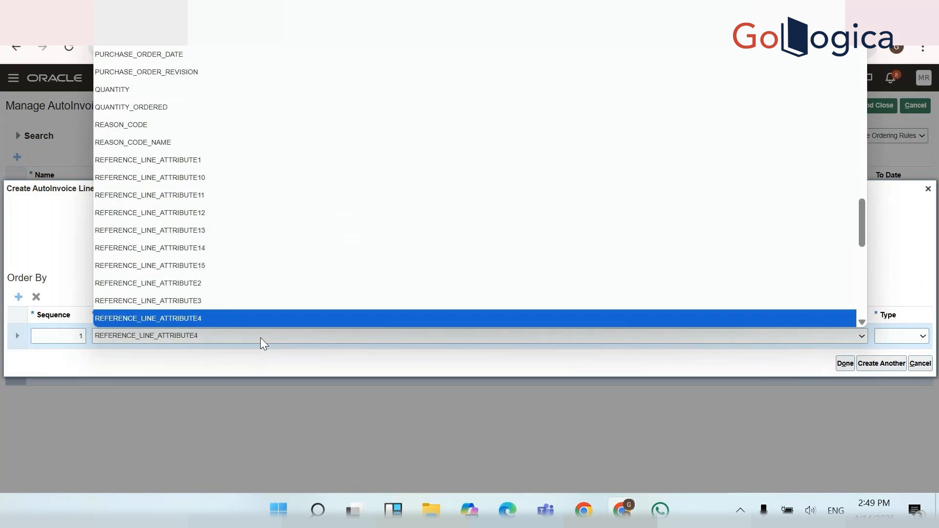
{"action": "key", "text": "Up"}
{"action": "key", "text": "Up"}
{"action": "key", "text": "Up"}
{"action": "key", "text": "Up"}
{"action": "key", "text": "Up"}
{"action": "key", "text": "Up"}
{"action": "key", "text": "Up"}
{"action": "key", "text": "Up"}
{"action": "key", "text": "Up"}
{"action": "key", "text": "Up"}
{"action": "key", "text": "Up"}
{"action": "key", "text": "Up"}
{"action": "key", "text": "Up"}
{"action": "key", "text": "Up"}
{"action": "key", "text": "Up"}
{"action": "key", "text": "Up"}
{"action": "key", "text": "Up"}
{"action": "key", "text": "Up"}
{"action": "key", "text": "Up"}
{"action": "key", "text": "Up"}
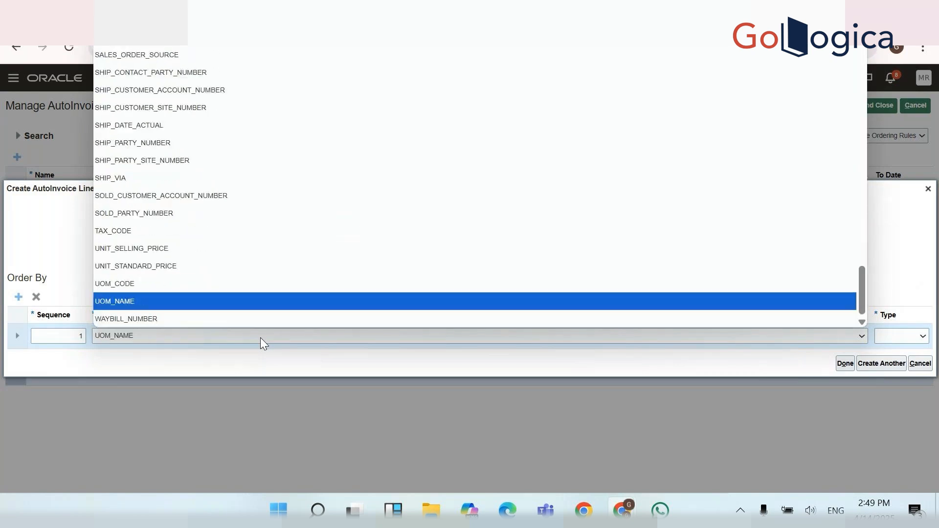
{"action": "key", "text": "Up"}
{"action": "key", "text": "Up"}
{"action": "key", "text": "Up"}
{"action": "key", "text": "Up"}
{"action": "key", "text": "Up"}
{"action": "key", "text": "Up"}
{"action": "key", "text": "Up"}
{"action": "key", "text": "Up"}
{"action": "key", "text": "Up"}
{"action": "key", "text": "Up"}
{"action": "key", "text": "Up"}
{"action": "key", "text": "Up"}
{"action": "key", "text": "Up"}
{"action": "key", "text": "Up"}
{"action": "key", "text": "Up"}
{"action": "key", "text": "Up"}
{"action": "key", "text": "Up"}
{"action": "key", "text": "Up"}
{"action": "key", "text": "Up"}
{"action": "key", "text": "Up"}
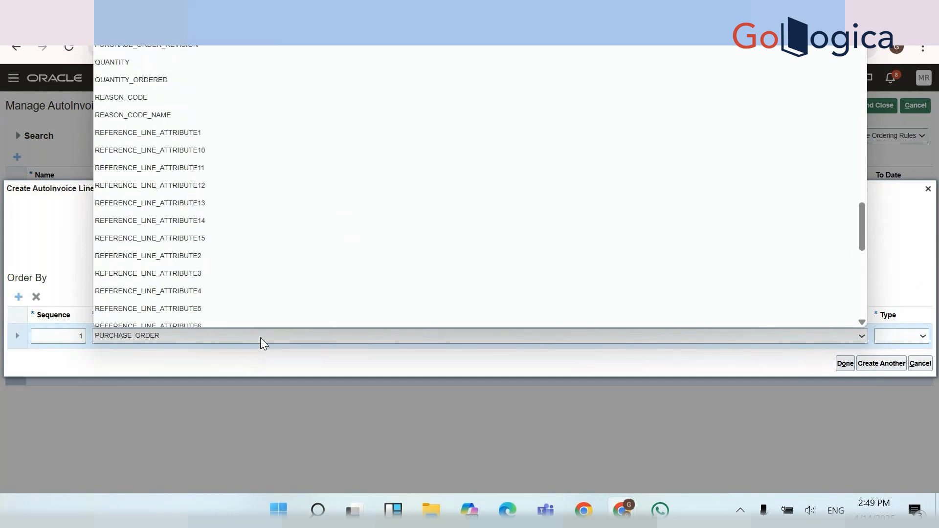
{"action": "key", "text": "Up"}
{"action": "key", "text": "Up"}
{"action": "key", "text": "Up"}
{"action": "key", "text": "Up"}
{"action": "key", "text": "Up"}
{"action": "key", "text": "Up"}
{"action": "key", "text": "Up"}
{"action": "key", "text": "Up"}
{"action": "key", "text": "Up"}
{"action": "key", "text": "Up"}
{"action": "key", "text": "Up"}
{"action": "key", "text": "Up"}
{"action": "key", "text": "Up"}
{"action": "key", "text": "Up"}
{"action": "key", "text": "Up"}
{"action": "key", "text": "Up"}
{"action": "key", "text": "Up"}
{"action": "key", "text": "Up"}
{"action": "key", "text": "Up"}
{"action": "key", "text": "Up"}
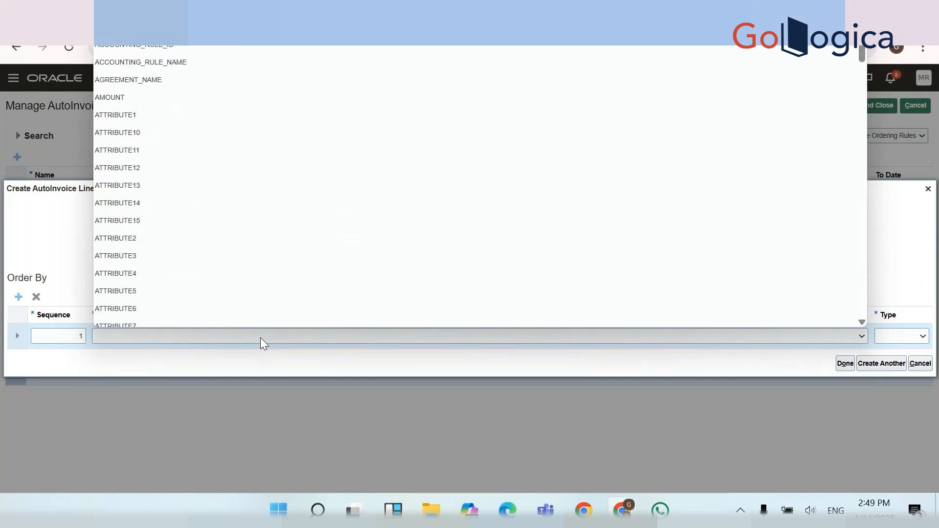
{"action": "left_click", "coordinate": [260, 337]}
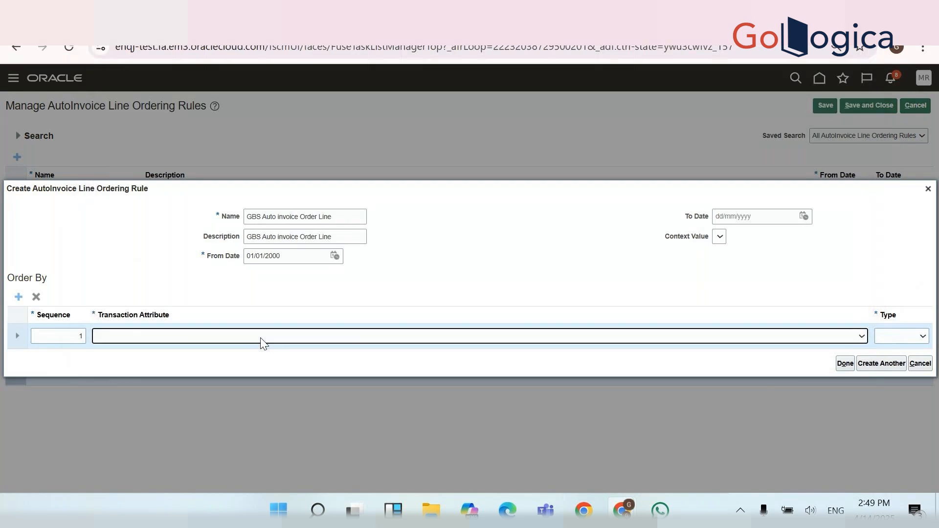
Set the sequence 1 order-by row to the PURCHASE_ORDER transaction attribute with type Ascending
{"action": "left_click", "coordinate": [261, 338]}
{"action": "key", "text": "c"}
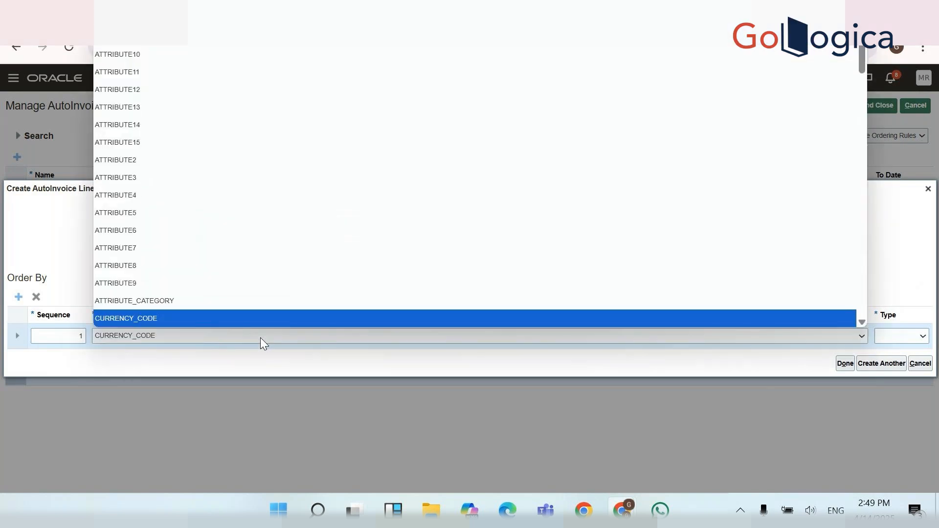
{"action": "key", "text": "Down"}
{"action": "key", "text": "Down"}
{"action": "key", "text": "Down"}
{"action": "key", "text": "Down"}
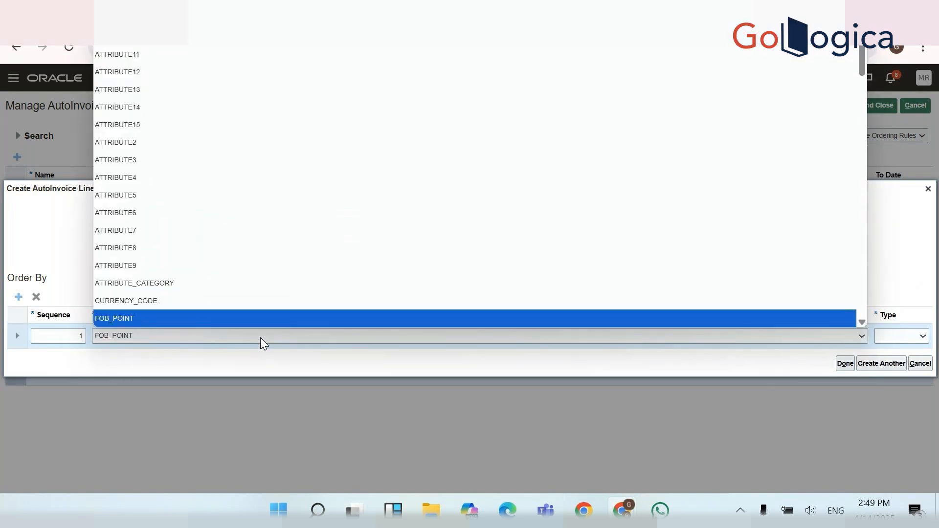
{"action": "key", "text": "Down"}
{"action": "key", "text": "Down"}
{"action": "key", "text": "Down"}
{"action": "key", "text": "Down"}
{"action": "key", "text": "Down"}
{"action": "key", "text": "Down"}
{"action": "key", "text": "Down"}
{"action": "key", "text": "Down"}
{"action": "key", "text": "Down"}
{"action": "key", "text": "Down"}
{"action": "key", "text": "Down"}
{"action": "key", "text": "Down"}
{"action": "key", "text": "Down"}
{"action": "key", "text": "Down"}
{"action": "key", "text": "Down"}
{"action": "key", "text": "Down"}
{"action": "key", "text": "Down"}
{"action": "key", "text": "Down"}
{"action": "key", "text": "Down"}
{"action": "key", "text": "Down"}
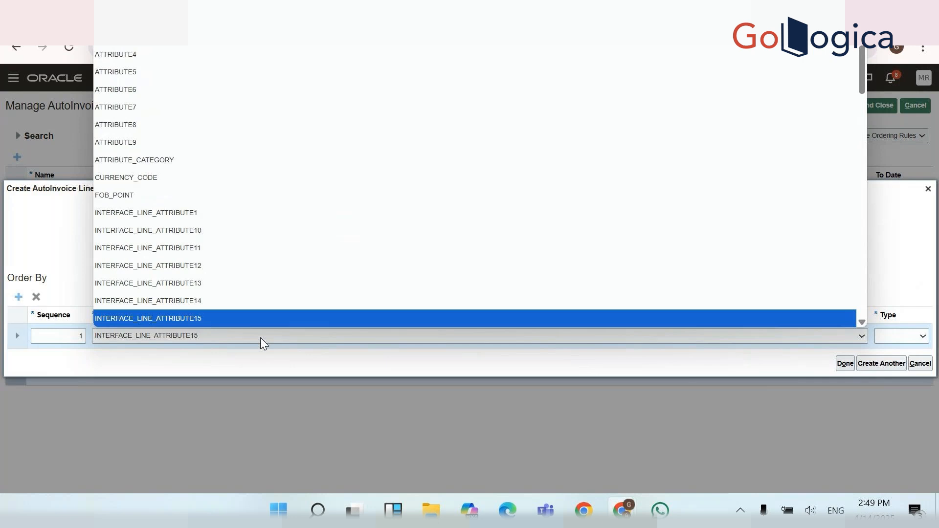
{"action": "key", "text": "Down"}
{"action": "key", "text": "Down"}
{"action": "key", "text": "Down"}
{"action": "key", "text": "Down"}
{"action": "key", "text": "Down"}
{"action": "key", "text": "Down"}
{"action": "key", "text": "Down"}
{"action": "key", "text": "Down"}
{"action": "key", "text": "Down"}
{"action": "key", "text": "Down"}
{"action": "key", "text": "Down"}
{"action": "key", "text": "Down"}
{"action": "key", "text": "Down"}
{"action": "key", "text": "Down"}
{"action": "key", "text": "Down"}
{"action": "key", "text": "Down"}
{"action": "key", "text": "Down"}
{"action": "key", "text": "Down"}
{"action": "key", "text": "Down"}
{"action": "key", "text": "Down"}
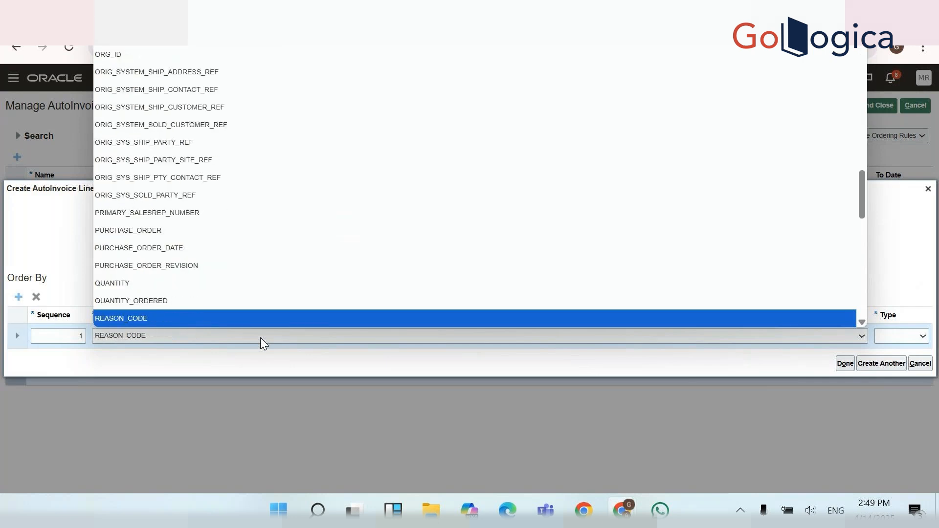
{"action": "key", "text": "Up"}
{"action": "key", "text": "Up"}
{"action": "key", "text": "Up"}
{"action": "key", "text": "Up"}
{"action": "key", "text": "Up"}
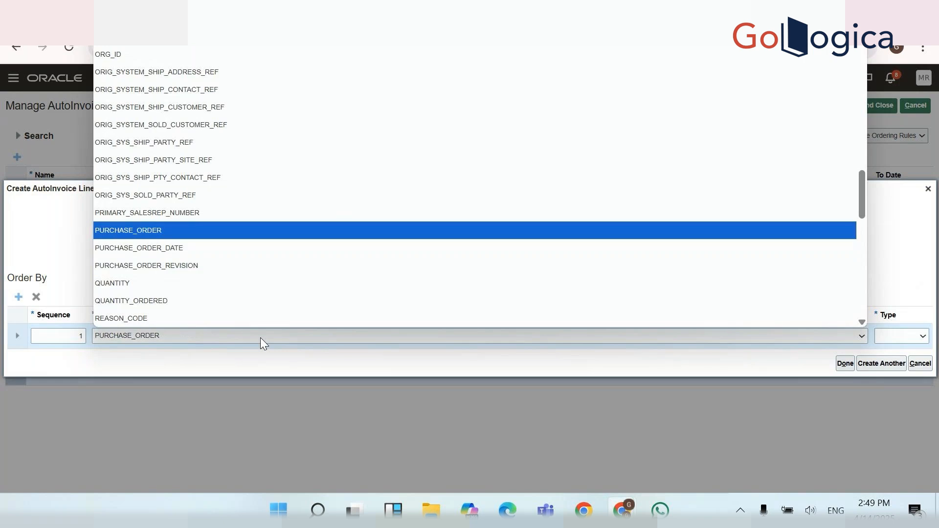
{"action": "key", "text": "Return"}
{"action": "left_click", "coordinate": [890, 336]}
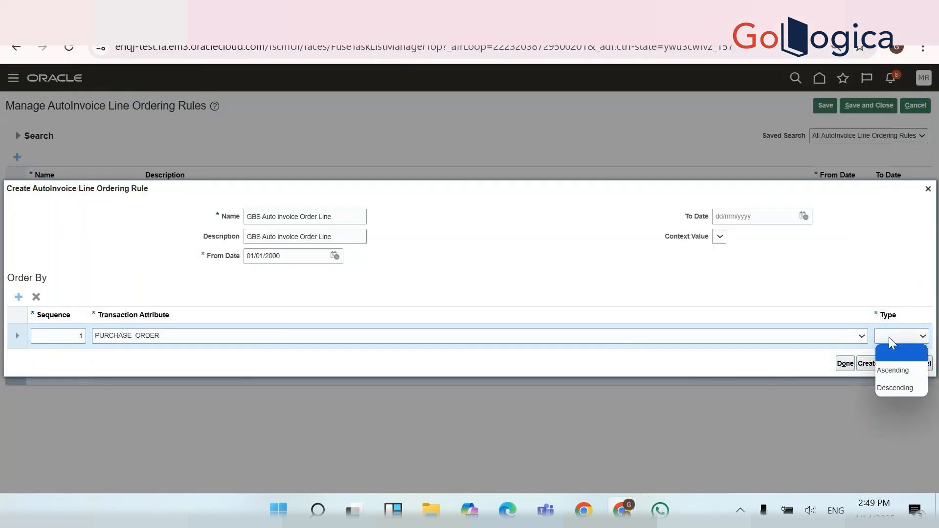
{"action": "left_click", "coordinate": [891, 369]}
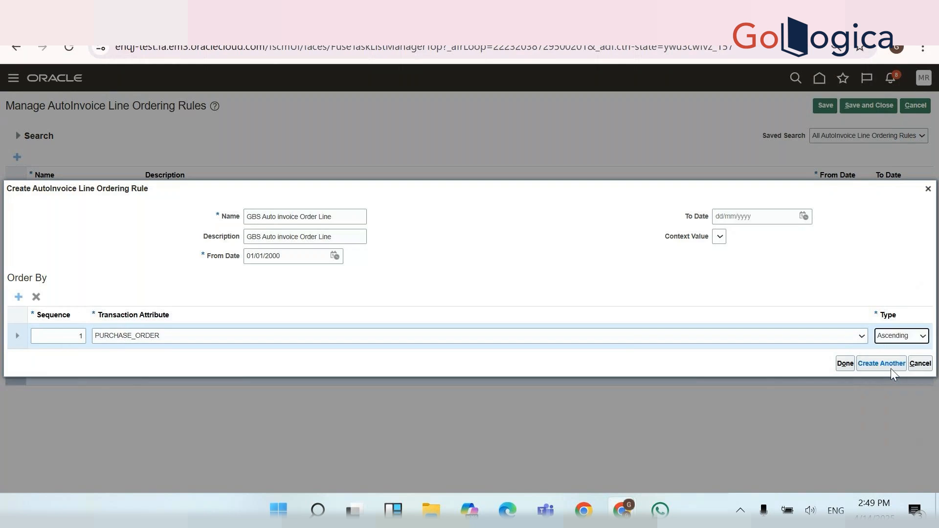
Add an order-by row with sequence 2, transaction attribute CURRENCY_CODE and type Ascending
{"action": "left_click", "coordinate": [19, 297]}
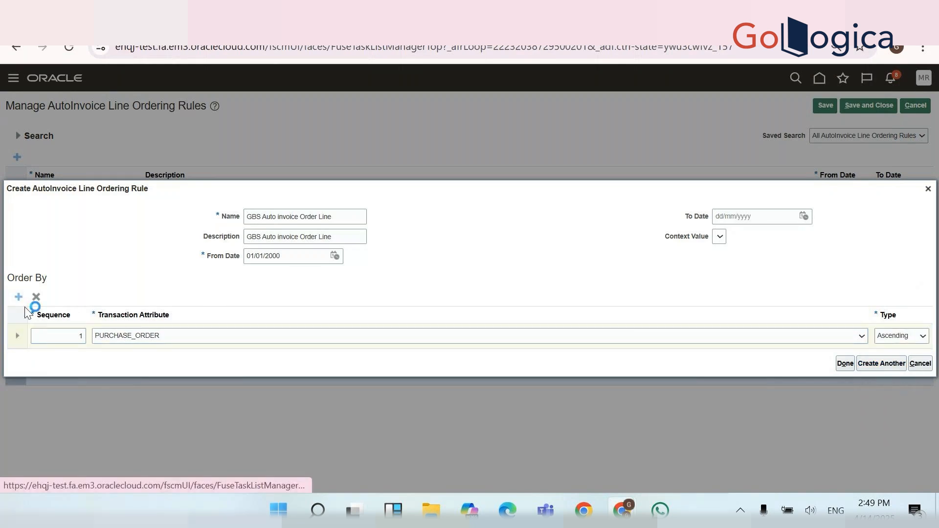
{"action": "left_click", "coordinate": [73, 325]}
{"action": "type", "text": "2"}
{"action": "key", "text": "Tab"}
{"action": "key", "text": "ctrl+v"}
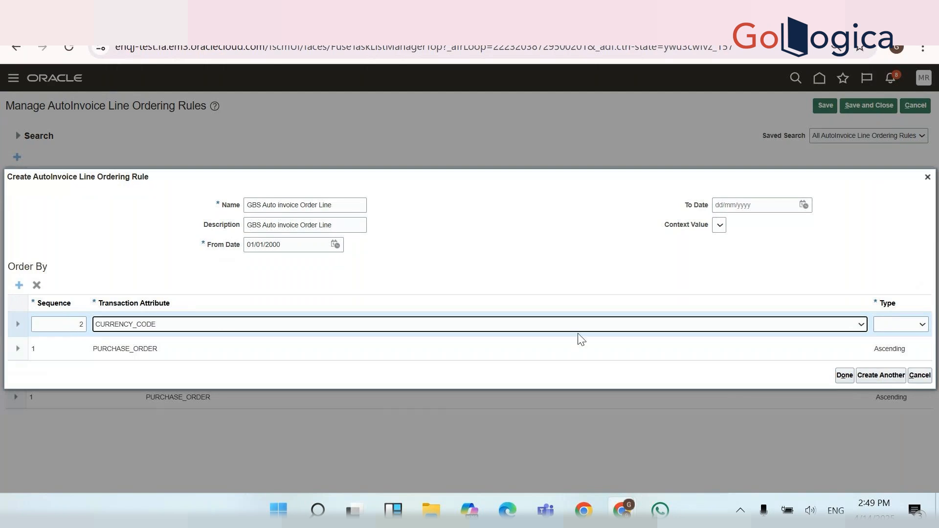
{"action": "left_click", "coordinate": [883, 326]}
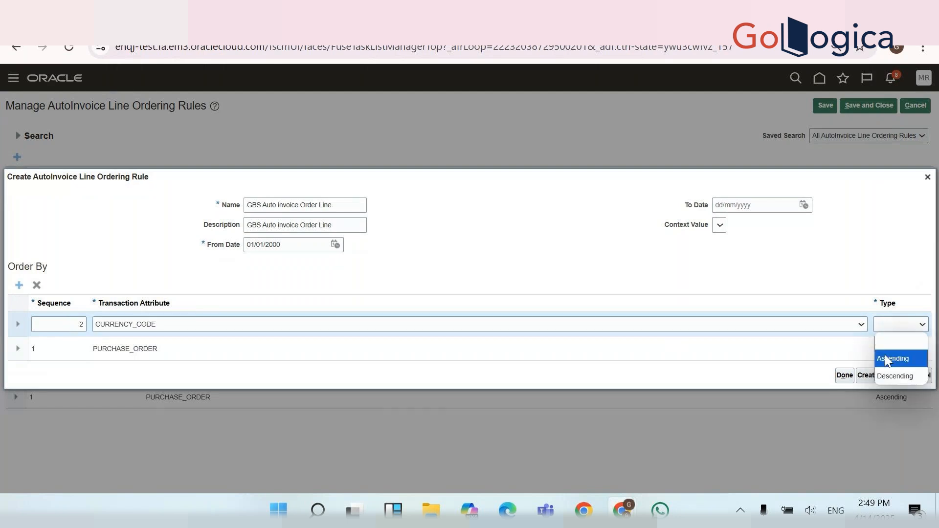
{"action": "left_click", "coordinate": [888, 361]}
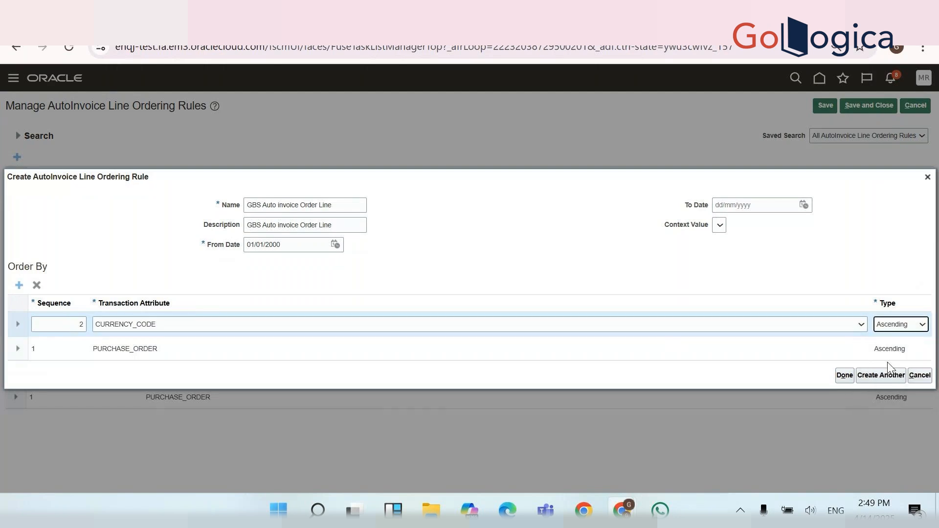
Add an order-by row with sequence 3, transaction attribute AGREEMENT_NAME and type Ascending
{"action": "left_click", "coordinate": [19, 285]}
{"action": "left_click", "coordinate": [77, 312]}
{"action": "type", "text": "3"}
{"action": "key", "text": "Tab"}
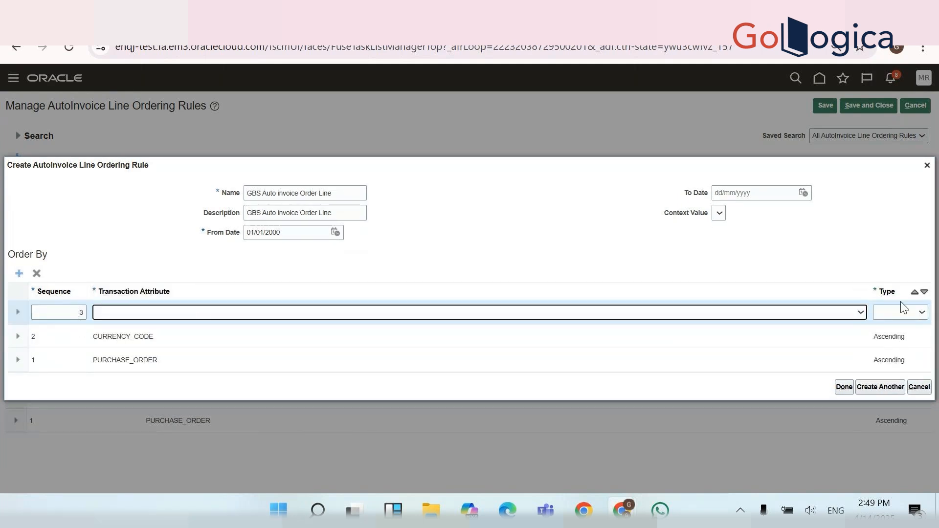
{"action": "left_click", "coordinate": [860, 313]}
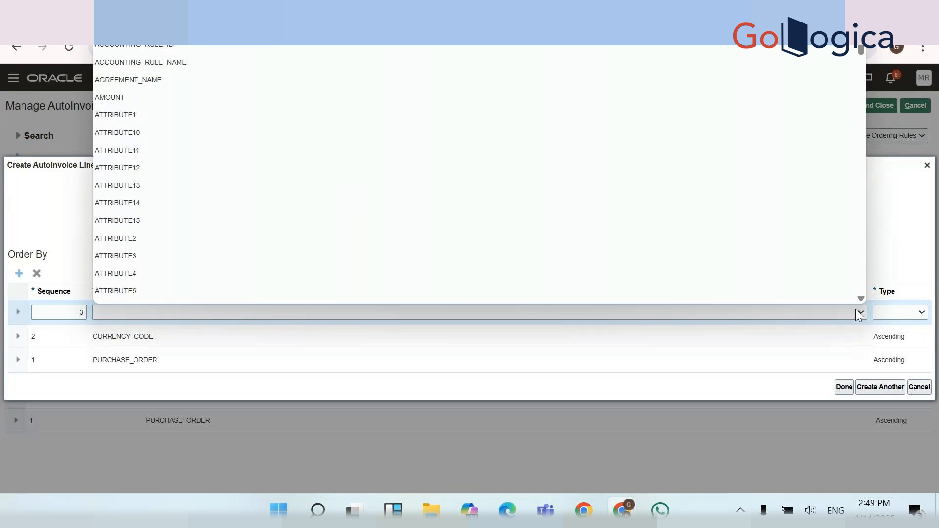
{"action": "left_click", "coordinate": [144, 80]}
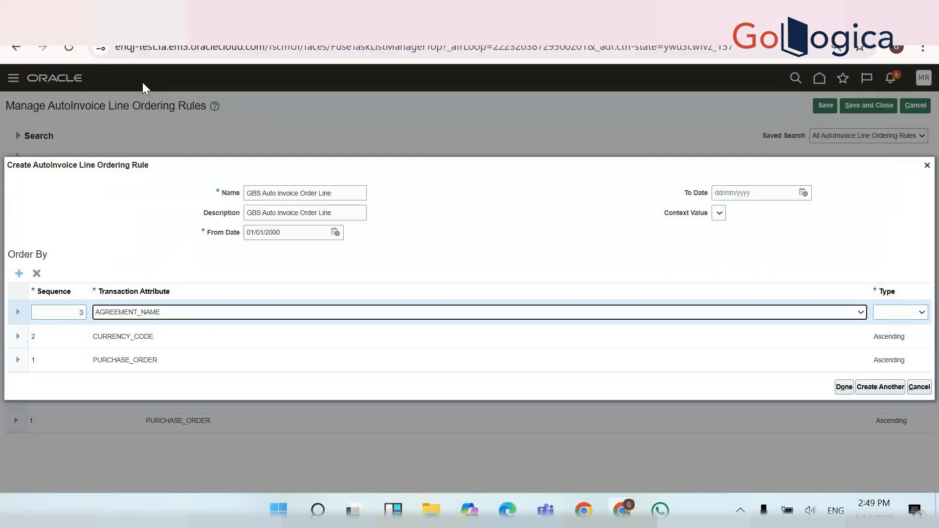
{"action": "left_click", "coordinate": [898, 313]}
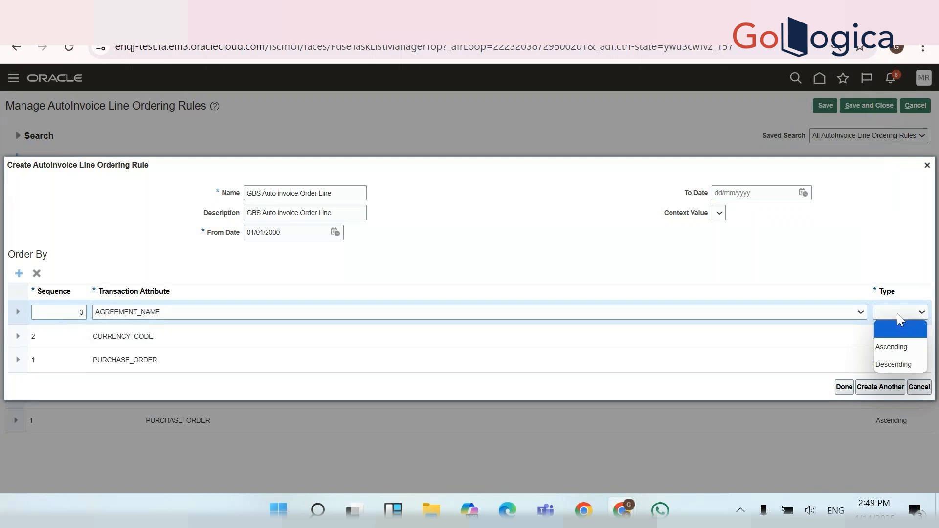
{"action": "left_click", "coordinate": [889, 346]}
Add an order-by row with sequence 4, transaction attribute AMOUNT and type Ascending
{"action": "left_click", "coordinate": [18, 273]}
{"action": "left_click", "coordinate": [63, 307]}
{"action": "type", "text": "4"}
{"action": "key", "text": "Tab"}
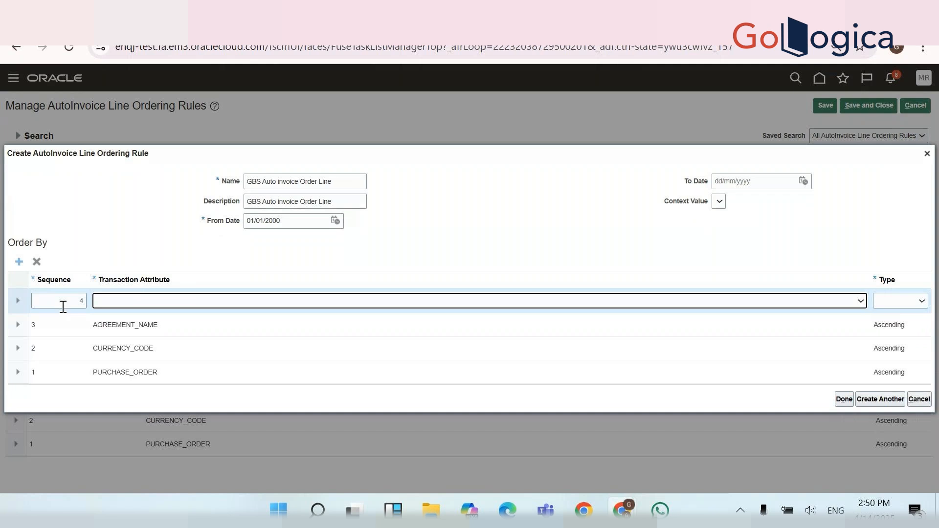
{"action": "key", "text": "Down"}
{"action": "key", "text": "Down"}
{"action": "key", "text": "Down"}
{"action": "left_click", "coordinate": [923, 301]}
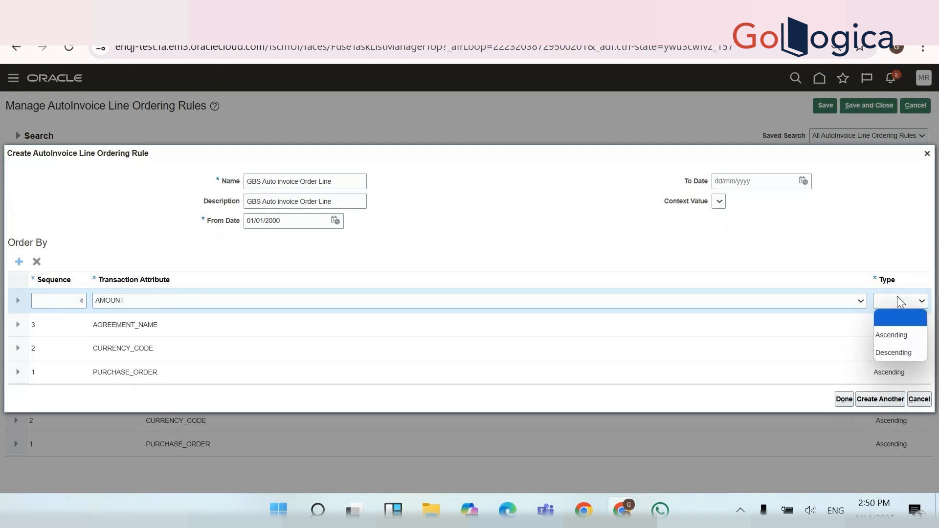
{"action": "left_click", "coordinate": [891, 335]}
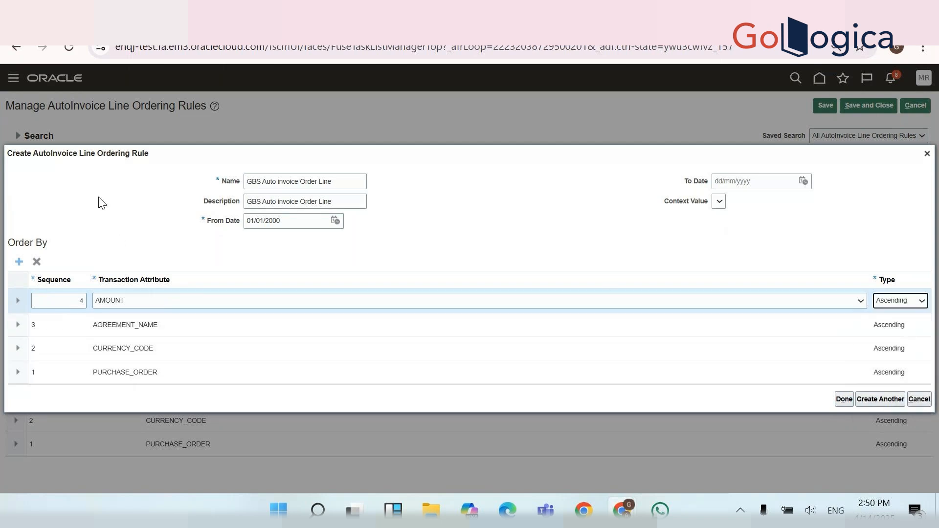
Add an order-by row with sequence 5, transaction attribute QUANTITY and type Ascending
{"action": "left_click", "coordinate": [19, 262]}
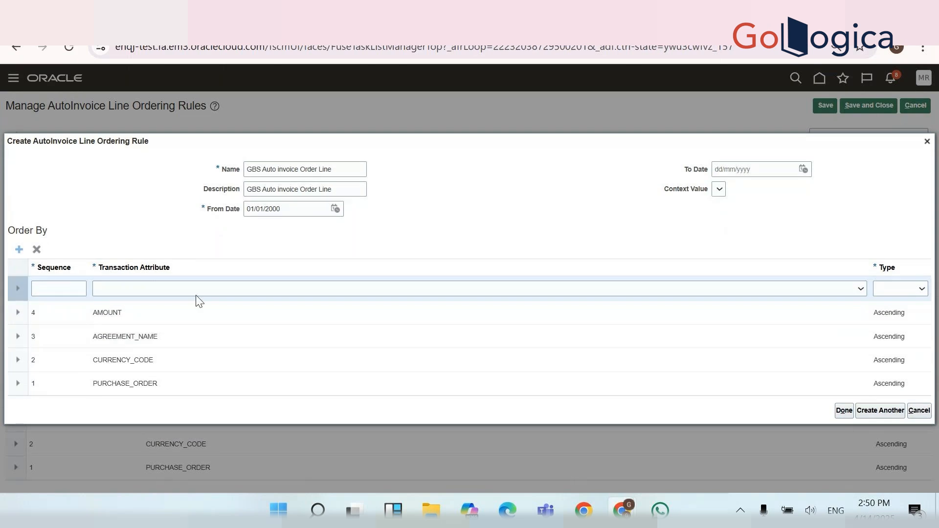
{"action": "left_click", "coordinate": [69, 288]}
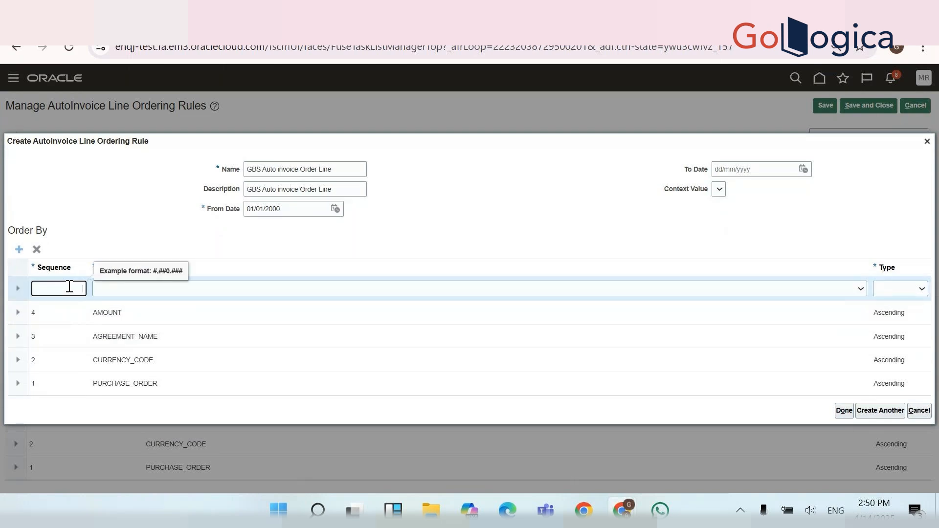
{"action": "key", "text": "Tab"}
{"action": "left_click", "coordinate": [121, 290]}
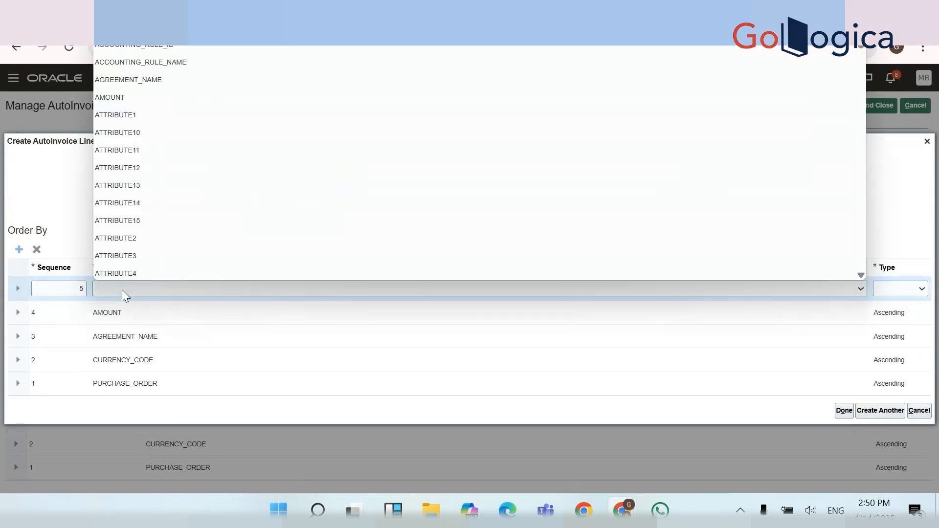
{"action": "key", "text": "Down"}
{"action": "key", "text": "Down"}
{"action": "key", "text": "Down"}
{"action": "key", "text": "Down"}
{"action": "key", "text": "Down"}
{"action": "key", "text": "Down"}
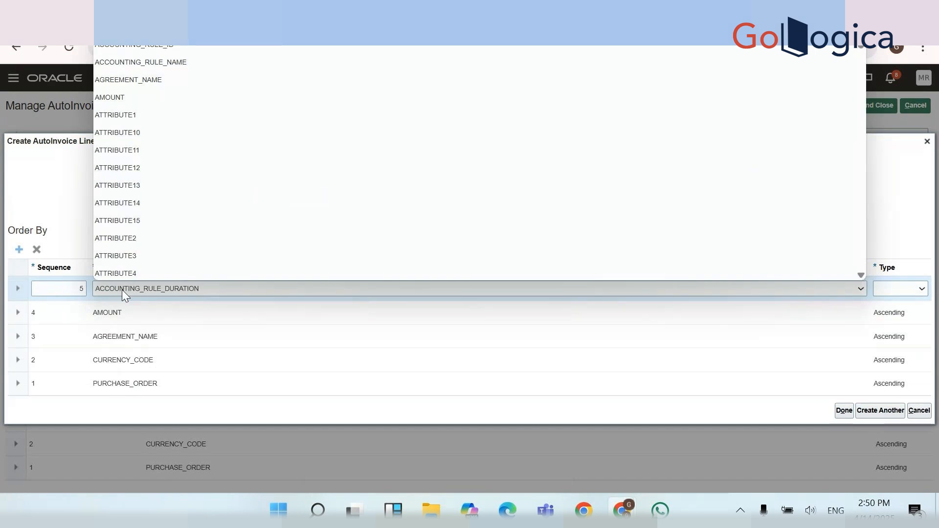
{"action": "key", "text": "Down"}
{"action": "key", "text": "Down"}
{"action": "key", "text": "Down"}
{"action": "key", "text": "Down"}
{"action": "key", "text": "Down"}
{"action": "key", "text": "Down"}
{"action": "key", "text": "Down"}
{"action": "key", "text": "Down"}
{"action": "key", "text": "Down"}
{"action": "key", "text": "Down"}
{"action": "key", "text": "Down"}
{"action": "key", "text": "Down"}
{"action": "key", "text": "Down"}
{"action": "key", "text": "Down"}
{"action": "key", "text": "Down"}
{"action": "key", "text": "Down"}
{"action": "key", "text": "Down"}
{"action": "key", "text": "Down"}
{"action": "key", "text": "Down"}
{"action": "key", "text": "Down"}
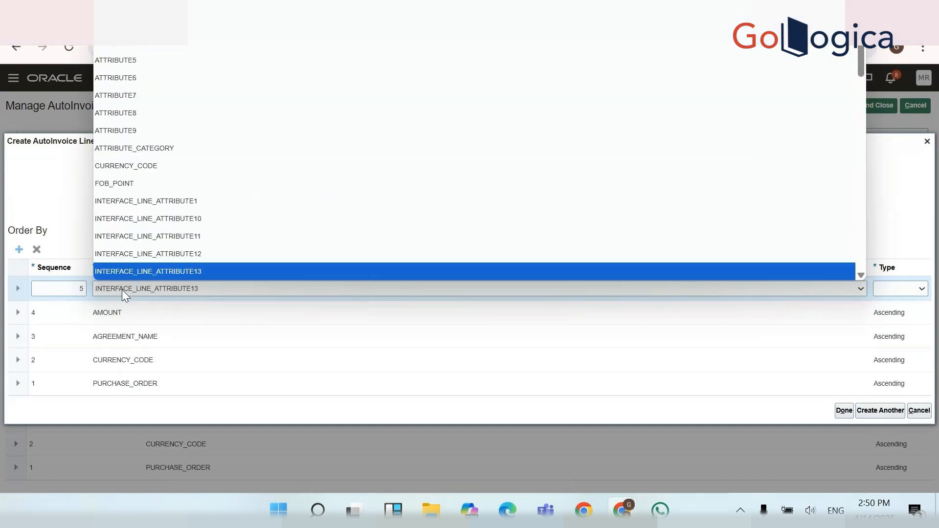
{"action": "key", "text": "Down"}
{"action": "key", "text": "Down"}
{"action": "key", "text": "Down"}
{"action": "key", "text": "Down"}
{"action": "key", "text": "Down"}
{"action": "key", "text": "Down"}
{"action": "key", "text": "Down"}
{"action": "key", "text": "Down"}
{"action": "key", "text": "Down"}
{"action": "key", "text": "Down"}
{"action": "key", "text": "Down"}
{"action": "key", "text": "Down"}
{"action": "key", "text": "Down"}
{"action": "key", "text": "Down"}
{"action": "key", "text": "Down"}
{"action": "key", "text": "Down"}
{"action": "key", "text": "Down"}
{"action": "key", "text": "Down"}
{"action": "key", "text": "Down"}
{"action": "key", "text": "Down"}
{"action": "key", "text": "Down"}
{"action": "key", "text": "Down"}
{"action": "key", "text": "Down"}
{"action": "key", "text": "Down"}
{"action": "key", "text": "Down"}
{"action": "key", "text": "Down"}
{"action": "key", "text": "Down"}
{"action": "key", "text": "Down"}
{"action": "key", "text": "Down"}
{"action": "key", "text": "Down"}
{"action": "key", "text": "Down"}
{"action": "key", "text": "Down"}
{"action": "key", "text": "Down"}
{"action": "key", "text": "Down"}
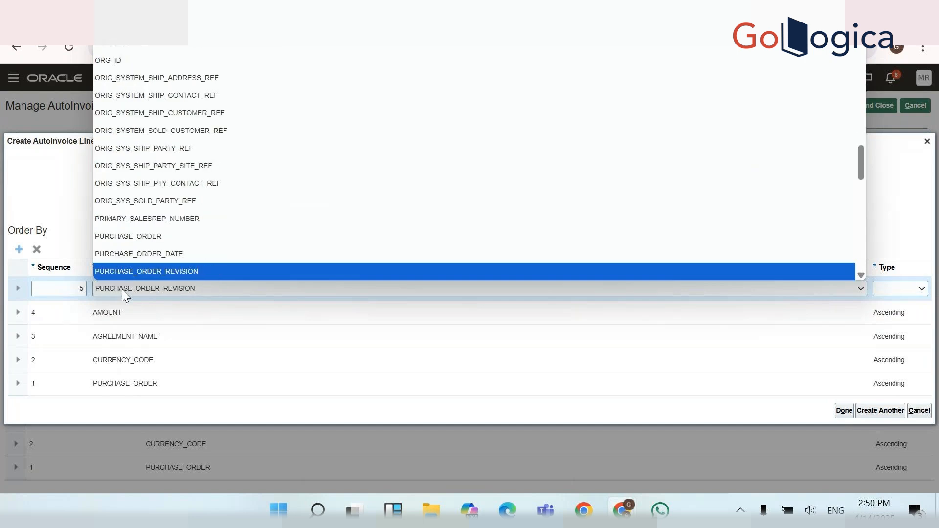
{"action": "key", "text": "Down"}
{"action": "key", "text": "Return"}
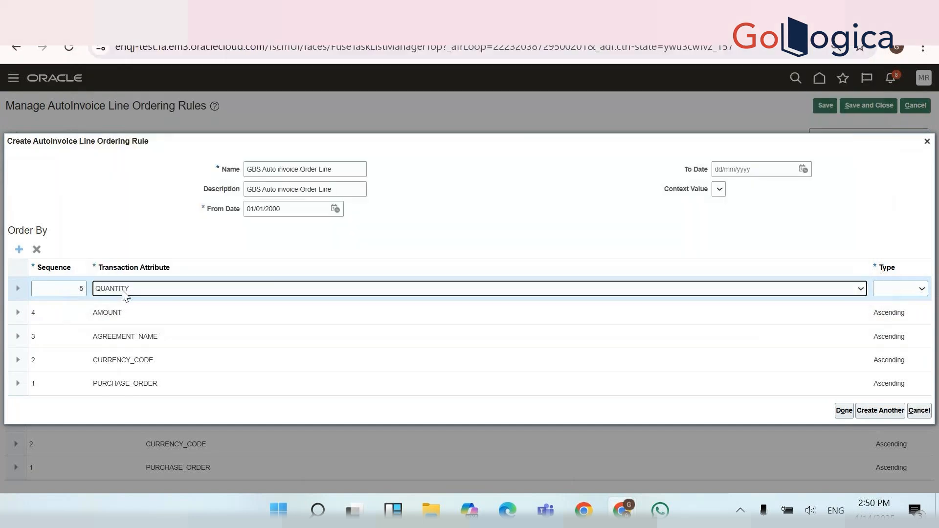
{"action": "left_click", "coordinate": [886, 290]}
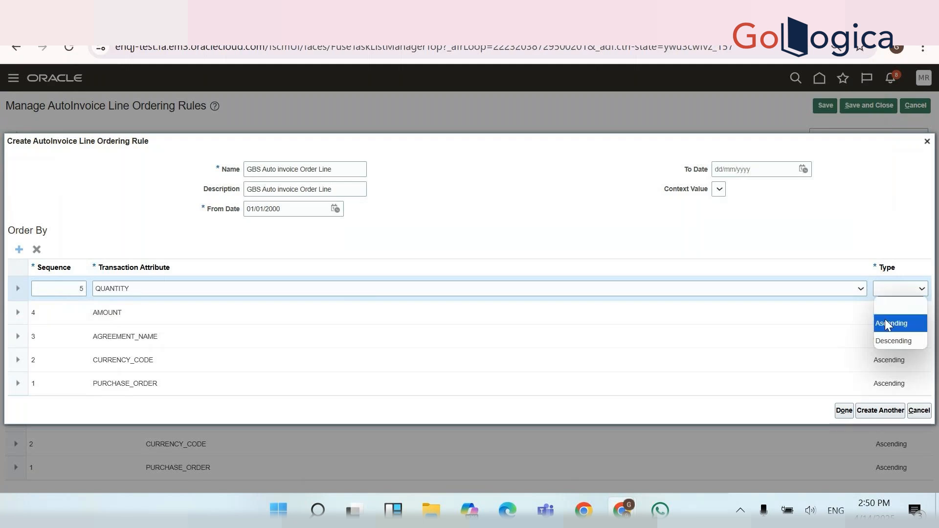
{"action": "left_click", "coordinate": [885, 320]}
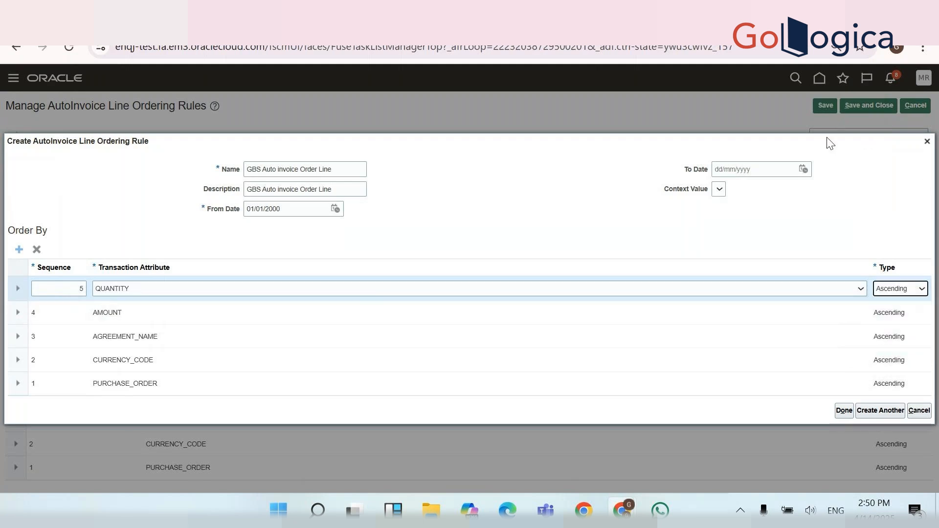
Complete the GBS Auto invoice Order Line rule, copy its name, and save and close the line ordering rules
{"action": "left_click", "coordinate": [845, 410]}
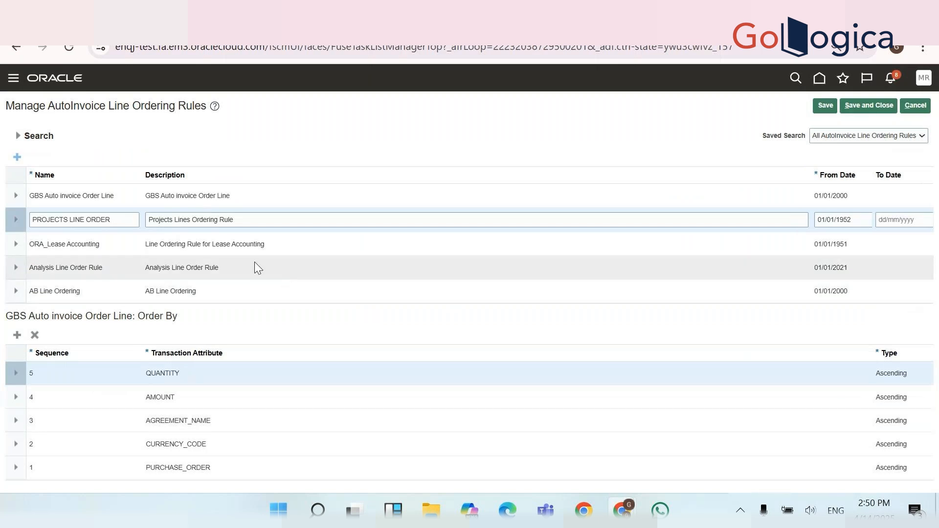
{"action": "left_click", "coordinate": [41, 196]}
{"action": "key", "text": "ctrl+c"}
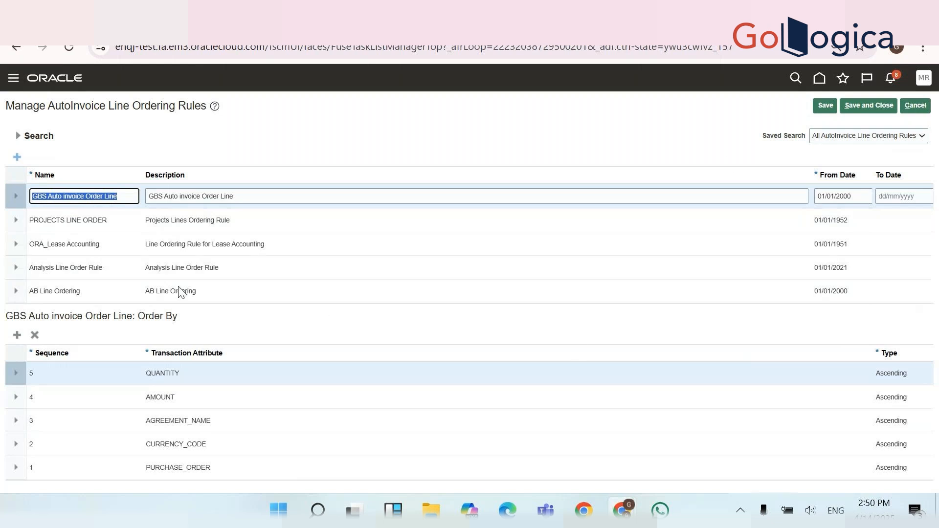
{"action": "left_click", "coordinate": [822, 104]}
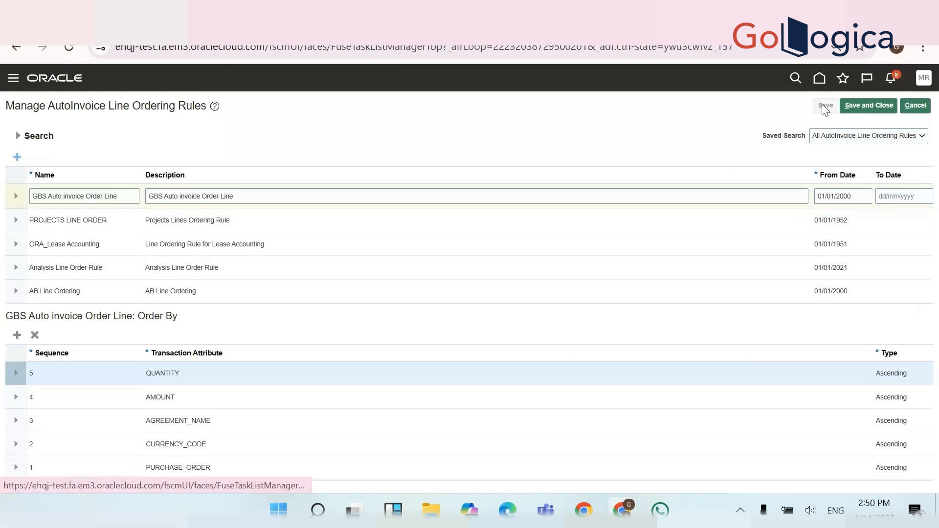
{"action": "left_click", "coordinate": [854, 107]}
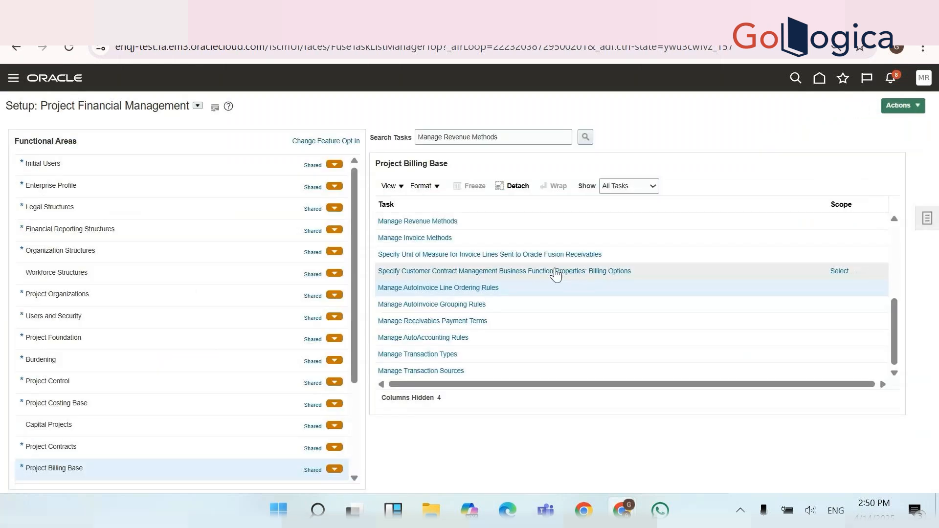
Start a new AutoInvoice grouping rule and add a blank transaction class row to it
{"action": "left_click", "coordinate": [454, 304]}
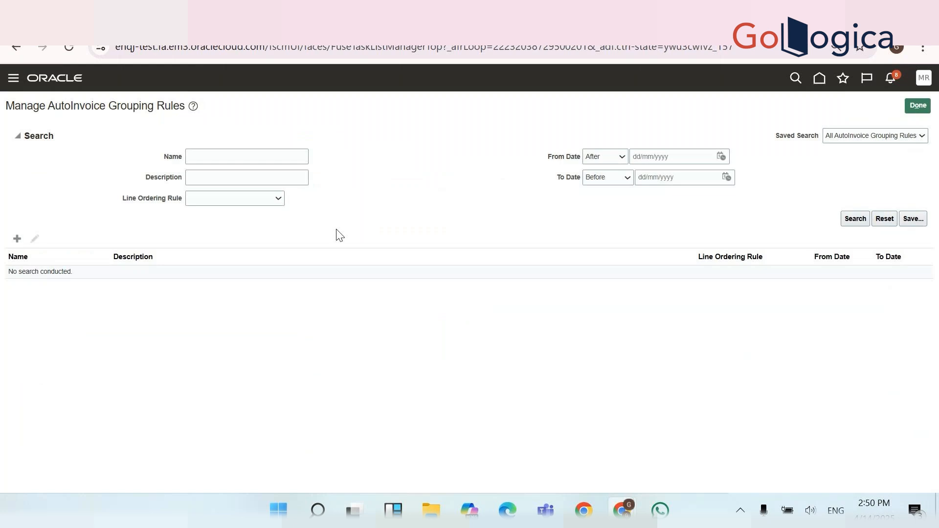
{"action": "left_click", "coordinate": [17, 239]}
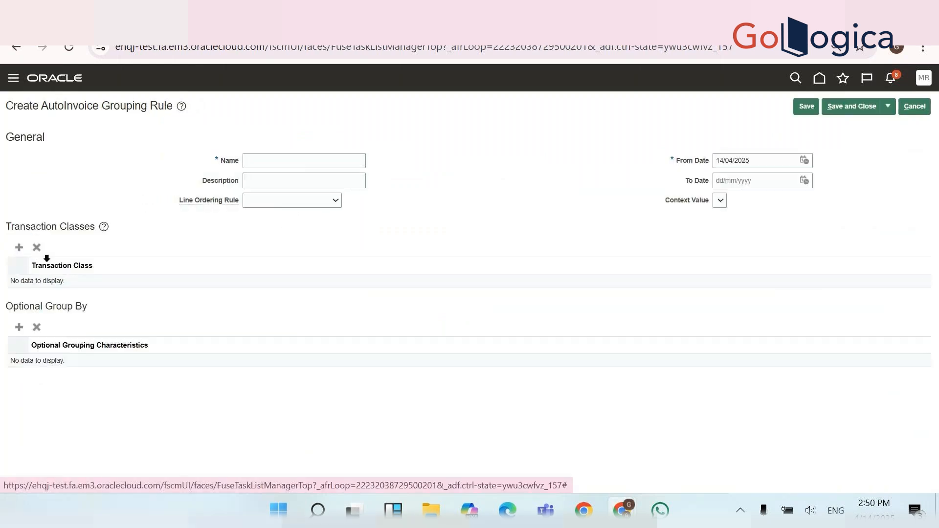
{"action": "left_click", "coordinate": [19, 247]}
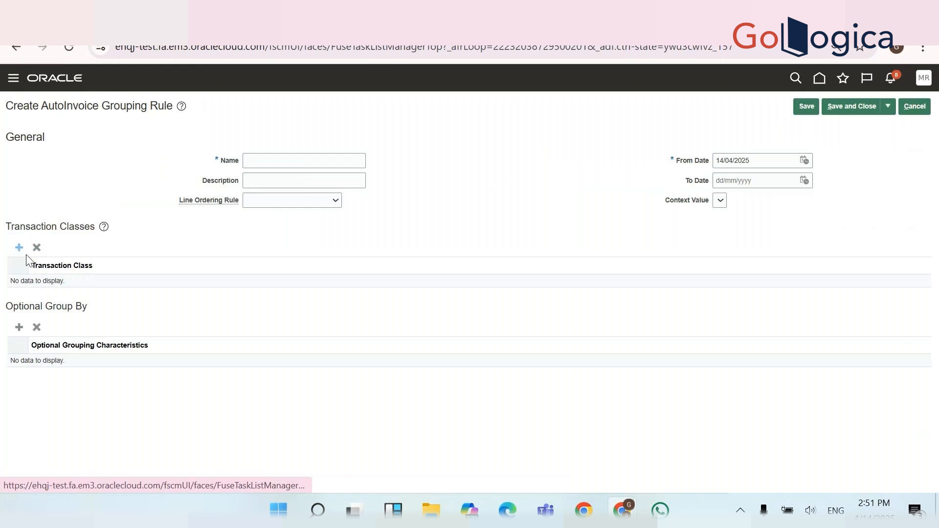
Name the grouping rule GBS Auto invoice Grouping and copy the same text into its description
{"action": "left_click", "coordinate": [314, 175]}
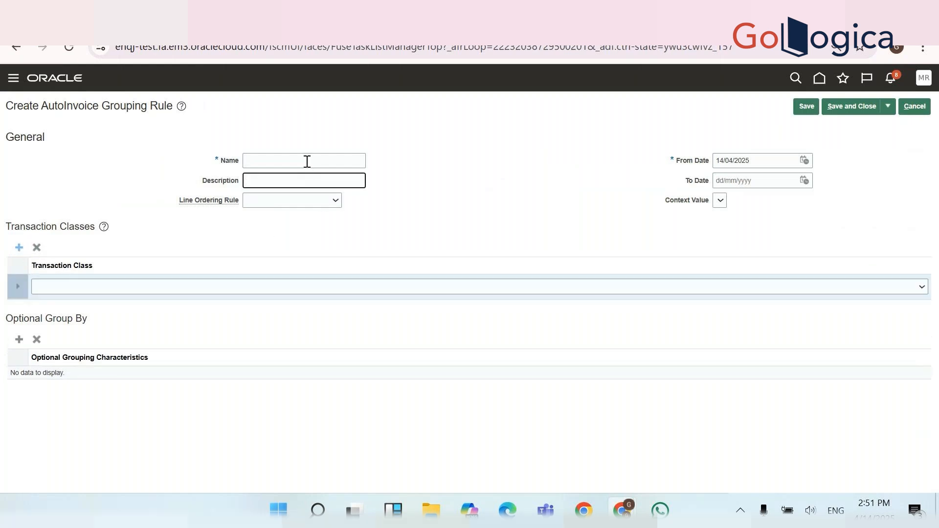
{"action": "left_click", "coordinate": [307, 161]}
{"action": "key", "text": "ctrl+v"}
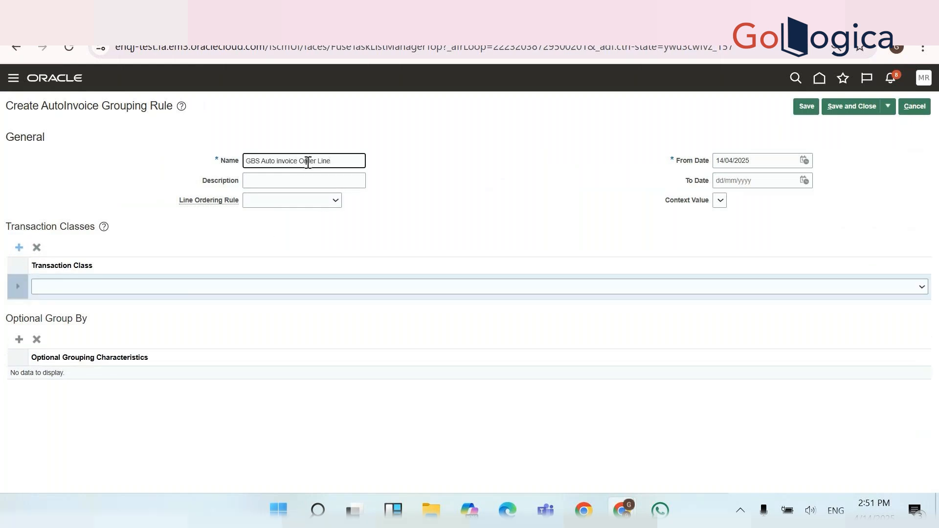
{"action": "double_click", "coordinate": [308, 161]}
{"action": "type", "text": "Group"}
{"action": "key", "text": "shift+Right"}
{"action": "key", "text": "shift+Right"}
{"action": "key", "text": "shift+Right"}
{"action": "key", "text": "shift+Right"}
{"action": "key", "text": "shift+Right"}
{"action": "key", "text": "Delete"}
{"action": "type", "text": "ing"}
{"action": "double_click", "coordinate": [309, 163]}
{"action": "key", "text": "ctrl+a"}
{"action": "key", "text": "ctrl+c"}
{"action": "left_click", "coordinate": [305, 180]}
{"action": "key", "text": "ctrl+v"}
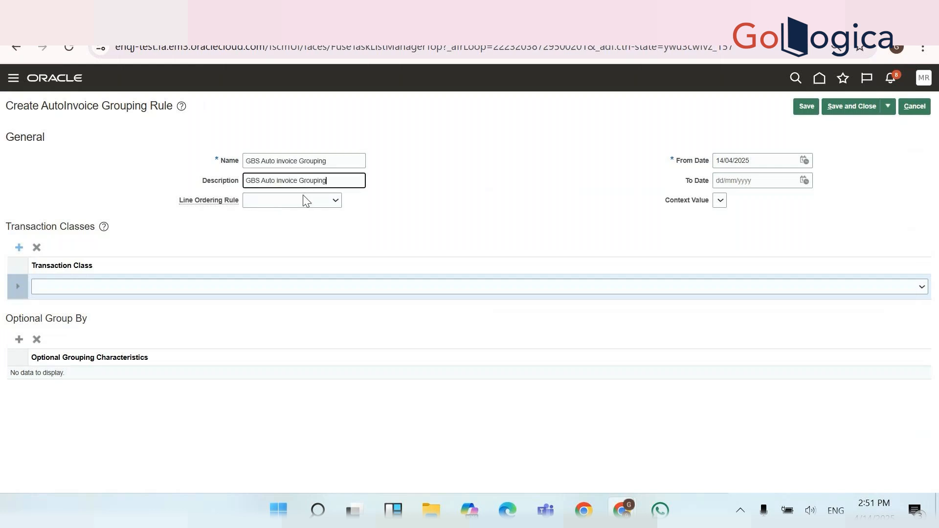
Set the line ordering rule to GBS Auto invoice Order Line and the transaction class to Invoice
{"action": "left_click", "coordinate": [302, 200]}
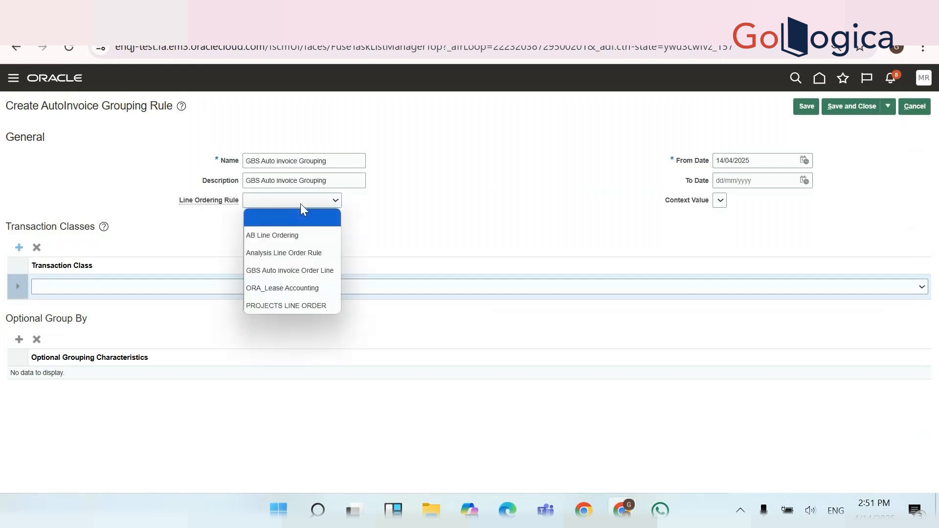
{"action": "left_click", "coordinate": [297, 272]}
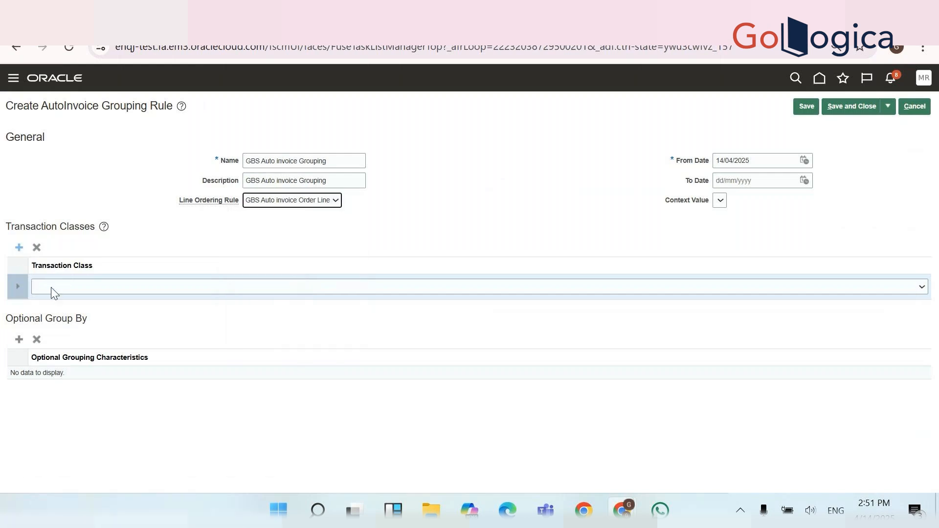
{"action": "left_click", "coordinate": [51, 287]}
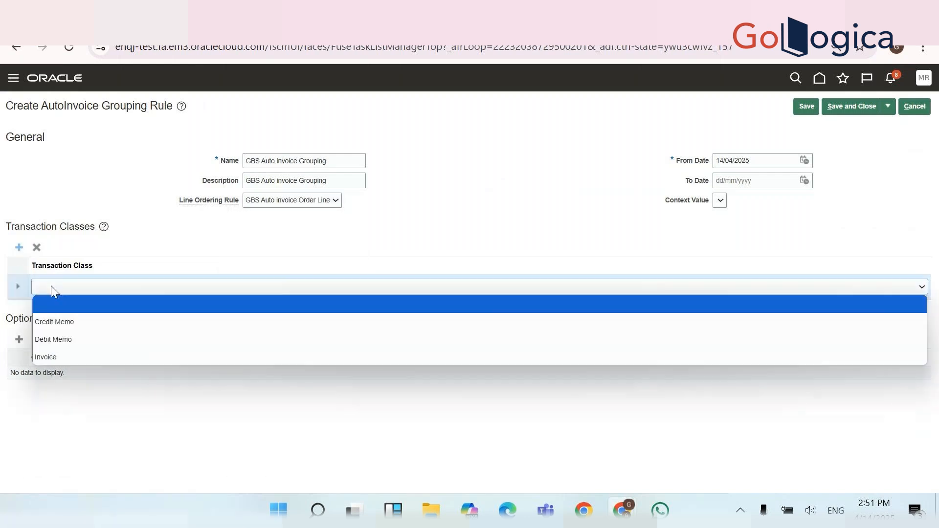
{"action": "left_click", "coordinate": [51, 358]}
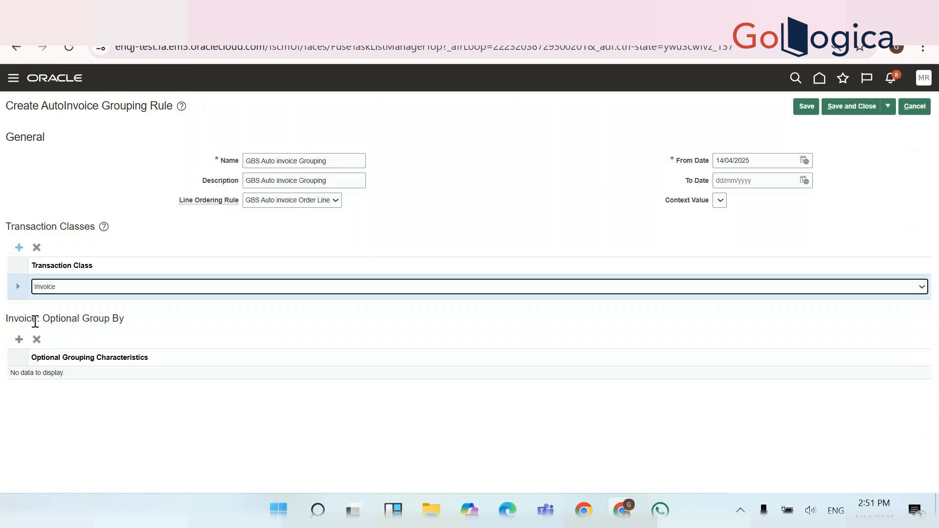
Add a blank optional group-by row for the Invoice transaction class and open its list of grouping characteristics
{"action": "left_click", "coordinate": [18, 340]}
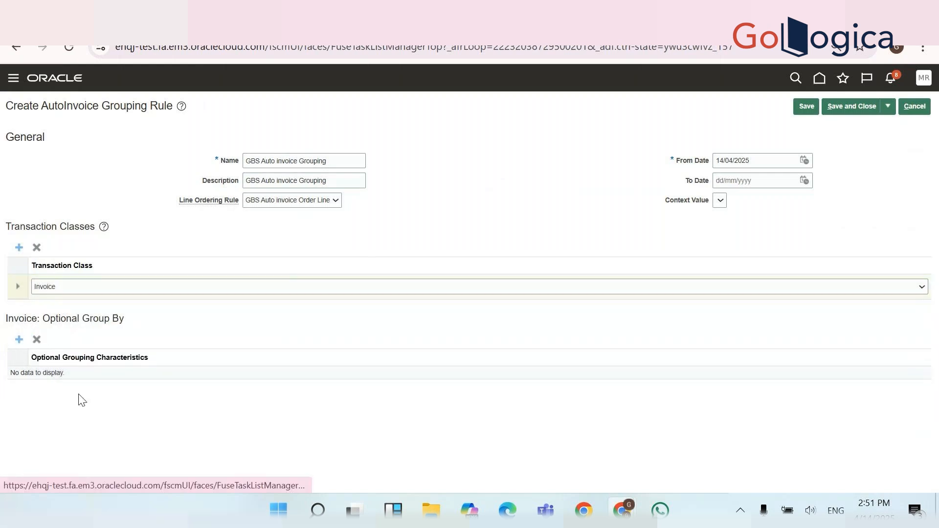
{"action": "left_click", "coordinate": [69, 378]}
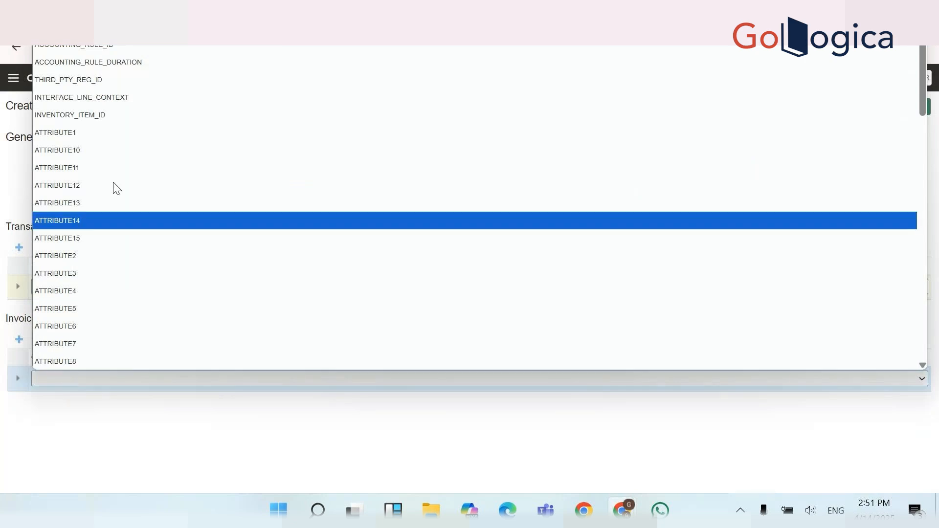
Look through the available optional grouping characteristics, including the attribute, sales order, tax and interface line entries
{"action": "key", "text": "Down"}
{"action": "key", "text": "Down"}
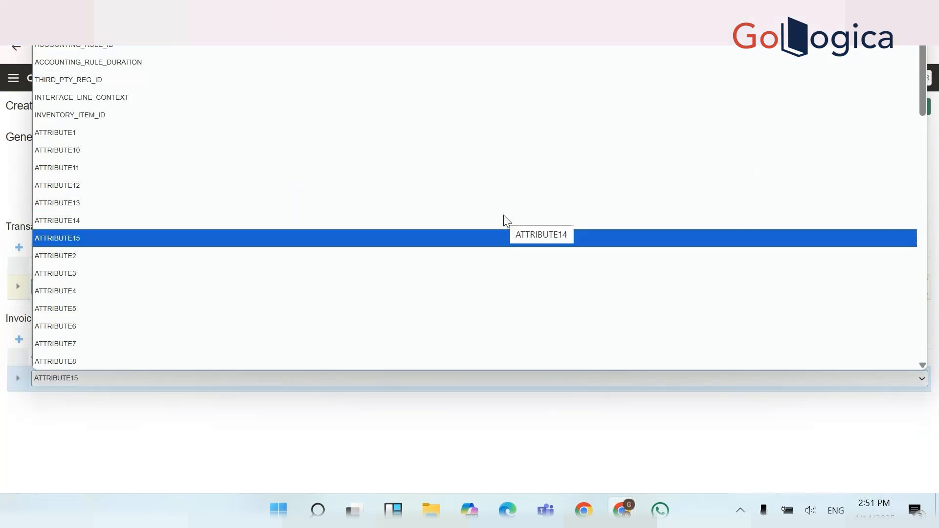
{"action": "key", "text": "Down"}
{"action": "key", "text": "Down"}
{"action": "key", "text": "Down"}
{"action": "key", "text": "Down"}
{"action": "key", "text": "Down"}
{"action": "key", "text": "Down"}
{"action": "key", "text": "Down"}
{"action": "key", "text": "Down"}
{"action": "key", "text": "Down"}
{"action": "key", "text": "Down"}
{"action": "key", "text": "Down"}
{"action": "key", "text": "Down"}
{"action": "key", "text": "Down"}
{"action": "key", "text": "Down"}
{"action": "key", "text": "Down"}
{"action": "key", "text": "Down"}
{"action": "key", "text": "Down"}
{"action": "key", "text": "Down"}
{"action": "key", "text": "Down"}
{"action": "key", "text": "Down"}
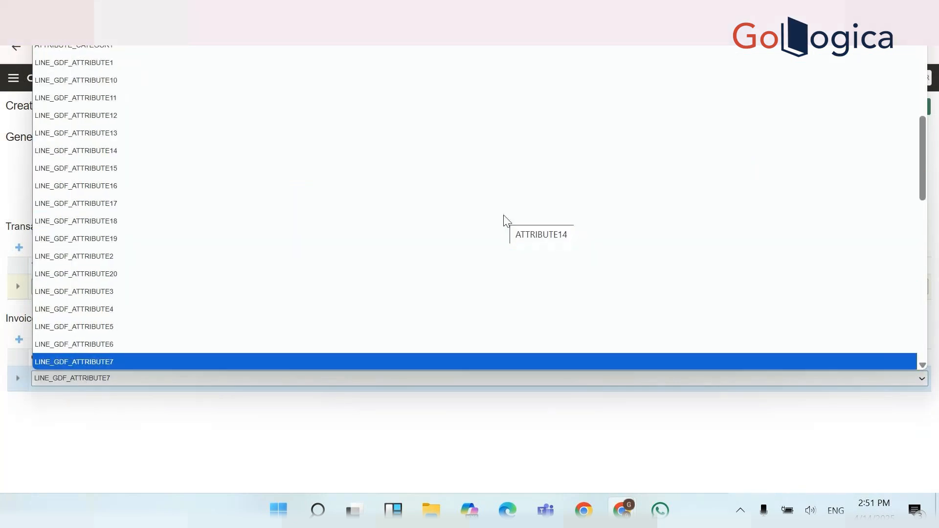
{"action": "key", "text": "Down"}
{"action": "key", "text": "Down"}
{"action": "key", "text": "Down"}
{"action": "key", "text": "Down"}
{"action": "key", "text": "Down"}
{"action": "key", "text": "Down"}
{"action": "key", "text": "Down"}
{"action": "key", "text": "Down"}
{"action": "key", "text": "Down"}
{"action": "key", "text": "Down"}
{"action": "key", "text": "Down"}
{"action": "key", "text": "Down"}
{"action": "key", "text": "Down"}
{"action": "key", "text": "Down"}
{"action": "key", "text": "Down"}
{"action": "key", "text": "Down"}
{"action": "key", "text": "Down"}
{"action": "key", "text": "Down"}
{"action": "key", "text": "Down"}
{"action": "key", "text": "Down"}
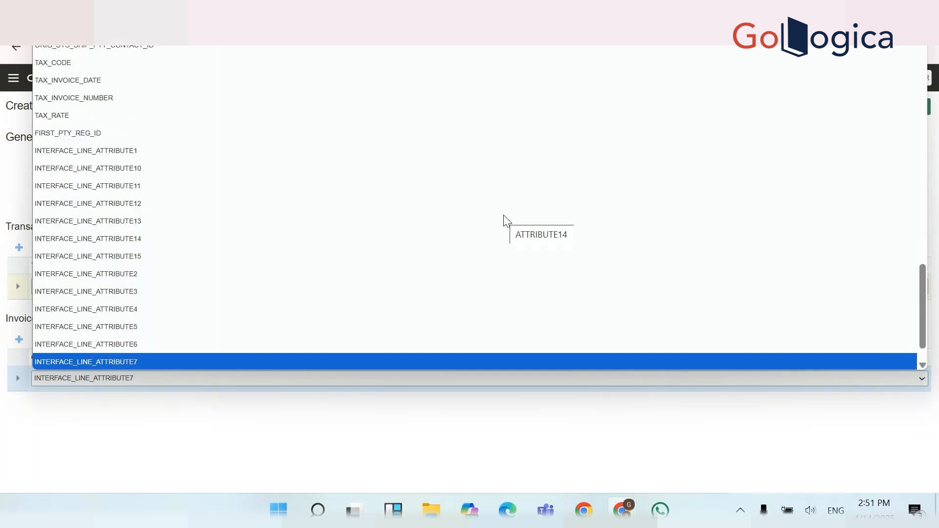
{"action": "key", "text": "Up"}
{"action": "key", "text": "Up"}
{"action": "key", "text": "Up"}
{"action": "key", "text": "Up"}
{"action": "key", "text": "Up"}
{"action": "key", "text": "Up"}
{"action": "key", "text": "Up"}
{"action": "key", "text": "Up"}
{"action": "key", "text": "Up"}
{"action": "key", "text": "Up"}
{"action": "key", "text": "Up"}
{"action": "key", "text": "Up"}
{"action": "key", "text": "Up"}
{"action": "key", "text": "Up"}
{"action": "key", "text": "Up"}
{"action": "key", "text": "Up"}
{"action": "key", "text": "Up"}
{"action": "key", "text": "Up"}
{"action": "key", "text": "Up"}
{"action": "key", "text": "Up"}
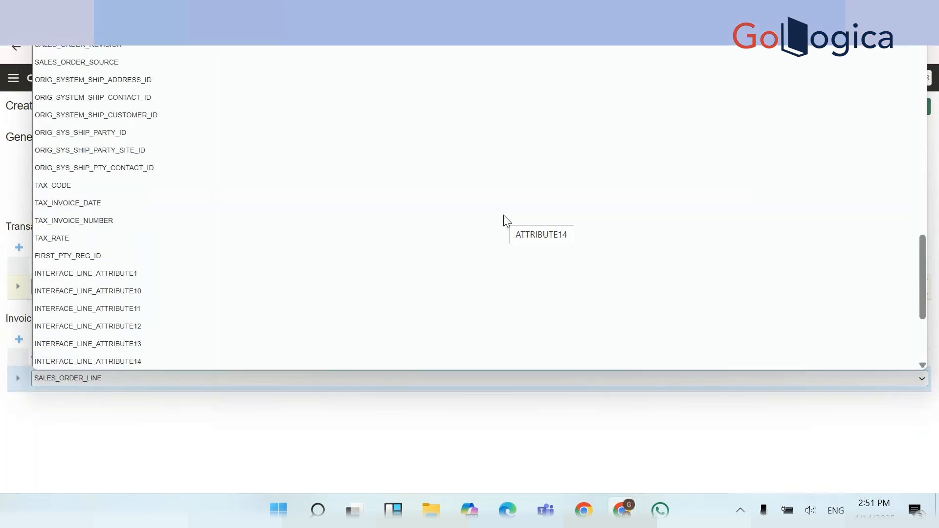
{"action": "key", "text": "Up"}
{"action": "key", "text": "Up"}
{"action": "key", "text": "Up"}
{"action": "key", "text": "Up"}
{"action": "key", "text": "Up"}
{"action": "key", "text": "Up"}
{"action": "key", "text": "Up"}
{"action": "key", "text": "Up"}
{"action": "key", "text": "Up"}
{"action": "key", "text": "Up"}
{"action": "key", "text": "Up"}
{"action": "key", "text": "Up"}
{"action": "key", "text": "Up"}
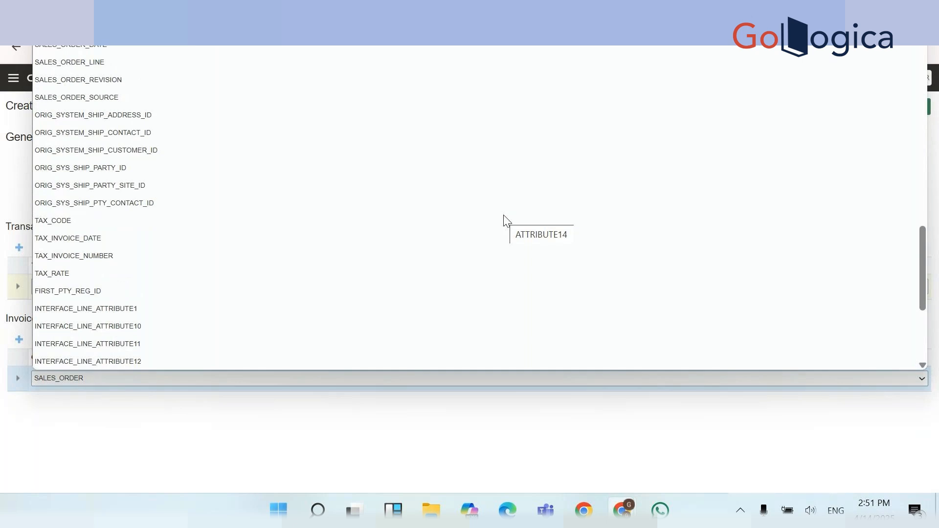
{"action": "key", "text": "Up"}
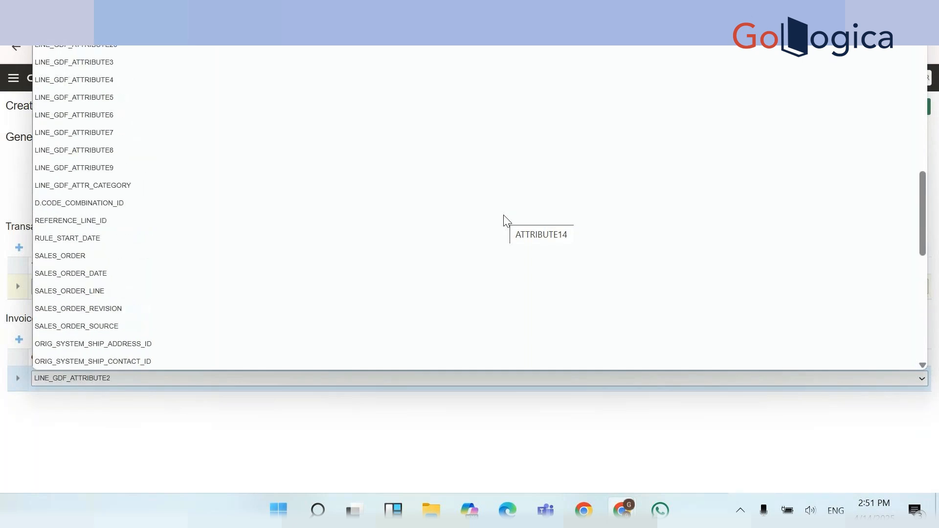
{"action": "key", "text": "Up"}
{"action": "key", "text": "Up"}
{"action": "key", "text": "Up"}
{"action": "key", "text": "Up"}
{"action": "key", "text": "Up"}
{"action": "key", "text": "Up"}
{"action": "key", "text": "Up"}
{"action": "key", "text": "Up"}
{"action": "key", "text": "Up"}
{"action": "key", "text": "Up"}
{"action": "key", "text": "Up"}
{"action": "key", "text": "Up"}
{"action": "key", "text": "Up"}
{"action": "key", "text": "Up"}
{"action": "key", "text": "Up"}
{"action": "key", "text": "Up"}
{"action": "key", "text": "Up"}
{"action": "key", "text": "Up"}
{"action": "key", "text": "Up"}
{"action": "key", "text": "Up"}
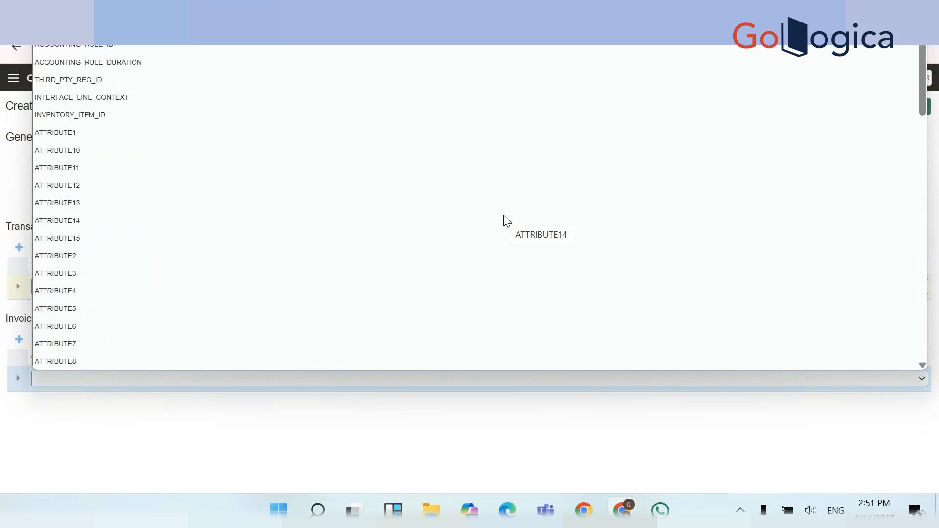
Examine the optional grouping characteristics for the Invoice class, comparing the line attribute, sales order, shipping, tax and interface line entries
{"action": "key", "text": "Down"}
{"action": "key", "text": "Down"}
{"action": "key", "text": "Down"}
{"action": "key", "text": "Down"}
{"action": "key", "text": "Down"}
{"action": "key", "text": "Down"}
{"action": "key", "text": "Down"}
{"action": "key", "text": "Down"}
{"action": "key", "text": "Down"}
{"action": "key", "text": "Down"}
{"action": "key", "text": "Down"}
{"action": "key", "text": "Down"}
{"action": "key", "text": "Down"}
{"action": "key", "text": "Down"}
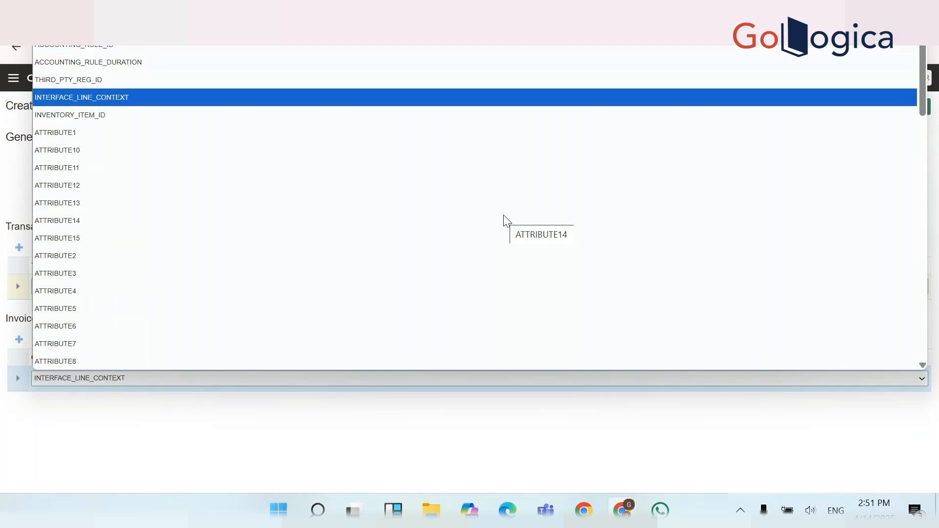
{"action": "key", "text": "Down"}
{"action": "key", "text": "Down"}
{"action": "key", "text": "Down"}
{"action": "key", "text": "Down"}
{"action": "key", "text": "Down"}
{"action": "key", "text": "Down"}
{"action": "key", "text": "Down"}
{"action": "key", "text": "Down"}
{"action": "key", "text": "Down"}
{"action": "key", "text": "Down"}
{"action": "key", "text": "Down"}
{"action": "key", "text": "Down"}
{"action": "key", "text": "Down"}
{"action": "key", "text": "Down"}
{"action": "key", "text": "Down"}
{"action": "key", "text": "Down"}
{"action": "key", "text": "Down"}
{"action": "key", "text": "Down"}
{"action": "key", "text": "Down"}
{"action": "key", "text": "Down"}
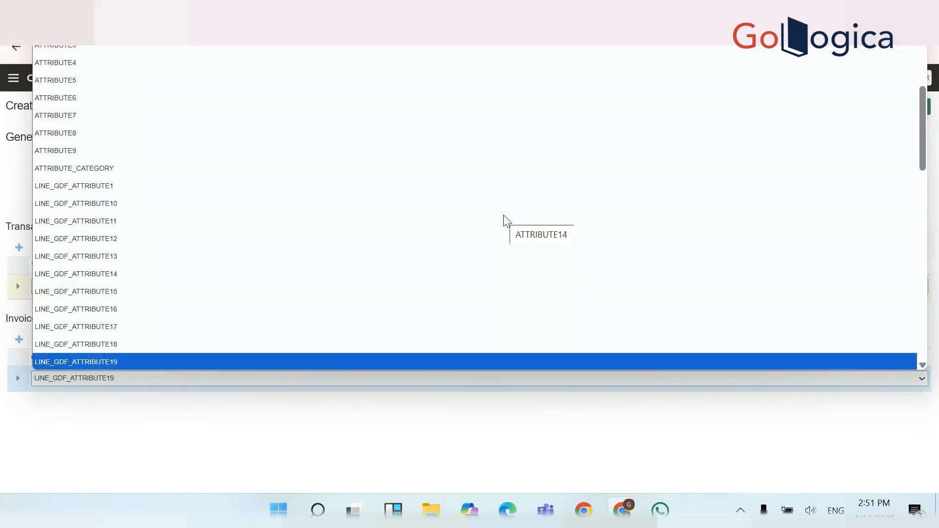
{"action": "key", "text": "Down"}
{"action": "key", "text": "Down"}
{"action": "key", "text": "Down"}
{"action": "key", "text": "Down"}
{"action": "key", "text": "Down"}
{"action": "key", "text": "Down"}
{"action": "key", "text": "Down"}
{"action": "key", "text": "Down"}
{"action": "key", "text": "Down"}
{"action": "key", "text": "Down"}
{"action": "key", "text": "Up"}
{"action": "key", "text": "Up"}
{"action": "key", "text": "Up"}
{"action": "key", "text": "Up"}
{"action": "key", "text": "Up"}
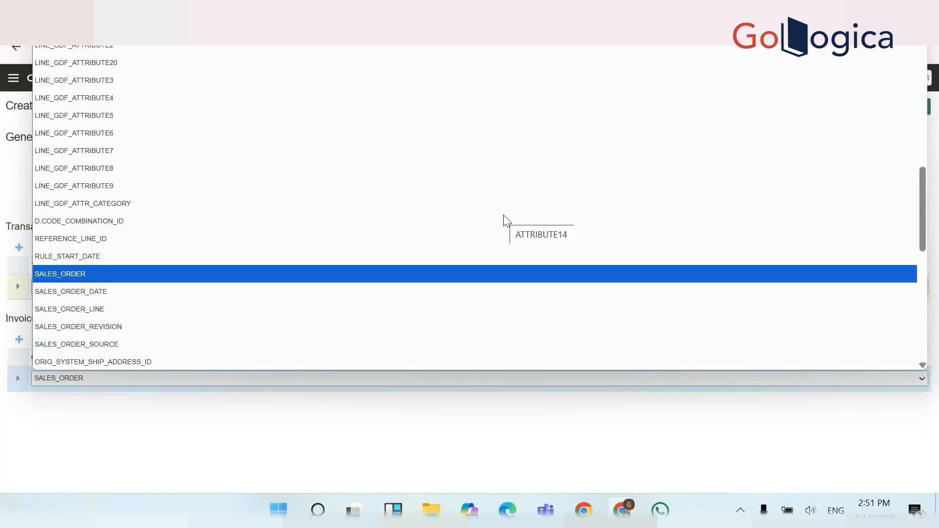
{"action": "key", "text": "Down"}
{"action": "key", "text": "Down"}
{"action": "key", "text": "Down"}
{"action": "key", "text": "Down"}
{"action": "key", "text": "Down"}
{"action": "key", "text": "Down"}
{"action": "key", "text": "Down"}
{"action": "key", "text": "Down"}
{"action": "key", "text": "Down"}
{"action": "key", "text": "Down"}
{"action": "key", "text": "Down"}
{"action": "key", "text": "Down"}
{"action": "key", "text": "Down"}
{"action": "key", "text": "Down"}
{"action": "key", "text": "Down"}
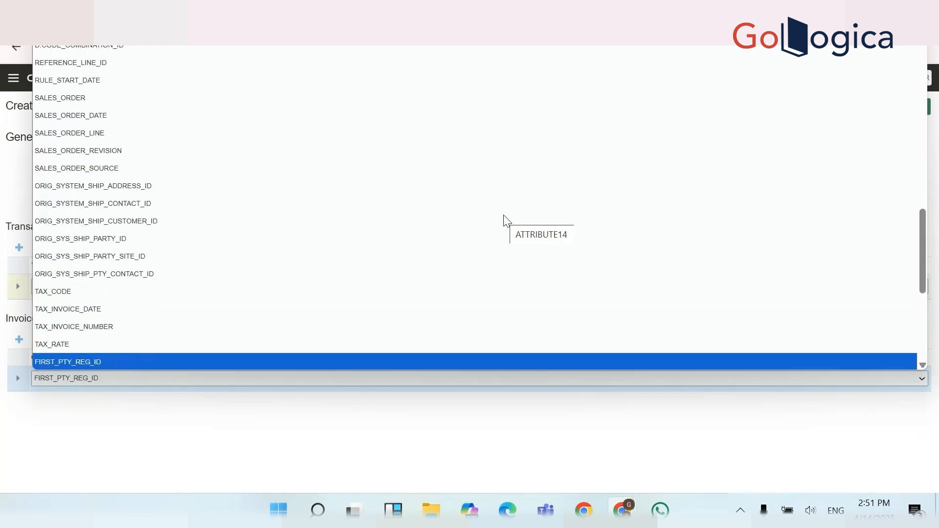
{"action": "key", "text": "Up"}
{"action": "key", "text": "Up"}
{"action": "key", "text": "Up"}
{"action": "key", "text": "Up"}
{"action": "key", "text": "Up"}
{"action": "key", "text": "Up"}
{"action": "key", "text": "Up"}
{"action": "key", "text": "Up"}
{"action": "key", "text": "Up"}
{"action": "key", "text": "Up"}
{"action": "key", "text": "Up"}
{"action": "key", "text": "Up"}
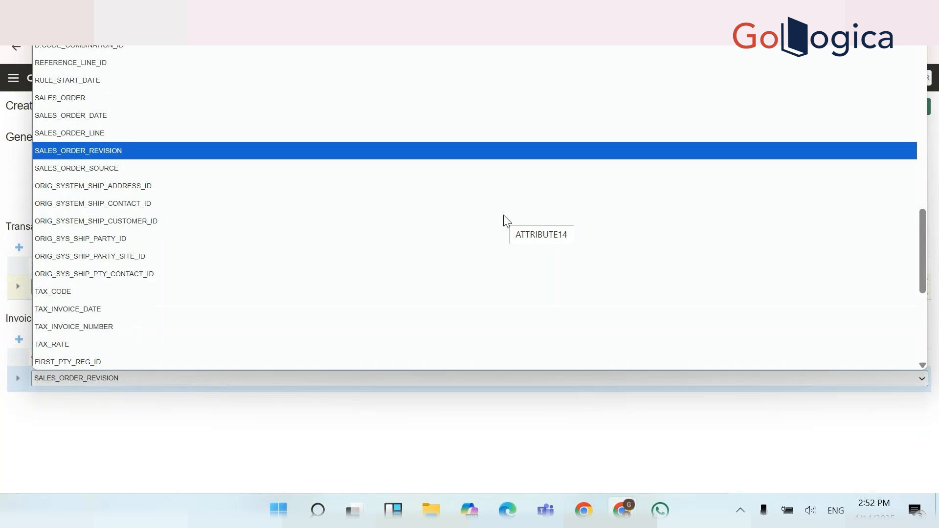
{"action": "key", "text": "Down"}
{"action": "key", "text": "Down"}
{"action": "key", "text": "Down"}
{"action": "key", "text": "Down"}
{"action": "key", "text": "Down"}
{"action": "key", "text": "Down"}
{"action": "key", "text": "Down"}
{"action": "key", "text": "Down"}
{"action": "key", "text": "Down"}
{"action": "key", "text": "Down"}
{"action": "key", "text": "Down"}
{"action": "key", "text": "Down"}
{"action": "key", "text": "Down"}
{"action": "key", "text": "Down"}
{"action": "key", "text": "Down"}
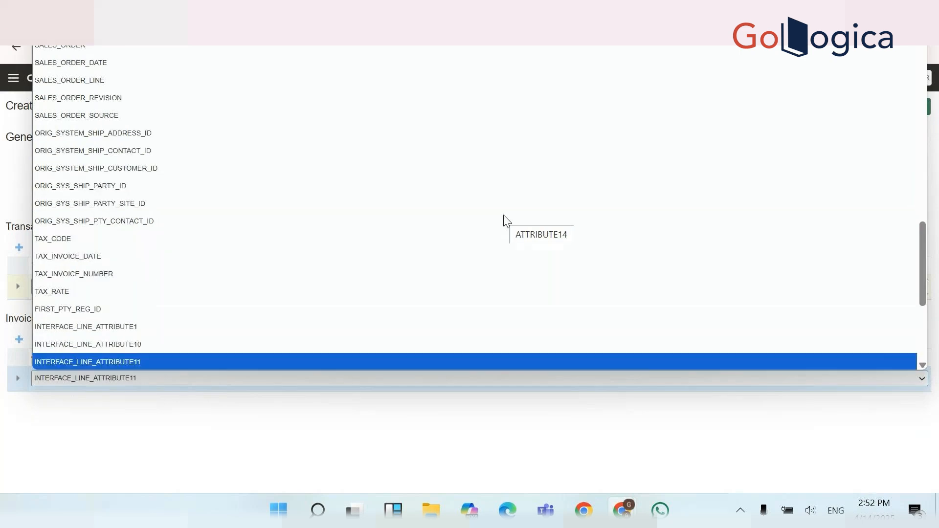
{"action": "key", "text": "Down"}
{"action": "key", "text": "Down"}
{"action": "key", "text": "Down"}
{"action": "key", "text": "Down"}
{"action": "key", "text": "Down"}
{"action": "key", "text": "Down"}
{"action": "key", "text": "Down"}
{"action": "key", "text": "Down"}
{"action": "key", "text": "Down"}
{"action": "key", "text": "Down"}
{"action": "key", "text": "Up"}
{"action": "key", "text": "Up"}
{"action": "key", "text": "Up"}
{"action": "key", "text": "Up"}
{"action": "key", "text": "Up"}
{"action": "key", "text": "Up"}
{"action": "key", "text": "Up"}
{"action": "key", "text": "Up"}
{"action": "key", "text": "Up"}
{"action": "key", "text": "Up"}
{"action": "key", "text": "Up"}
{"action": "key", "text": "Up"}
{"action": "key", "text": "Up"}
{"action": "key", "text": "Up"}
{"action": "key", "text": "Up"}
{"action": "key", "text": "Up"}
{"action": "key", "text": "Up"}
{"action": "key", "text": "Up"}
{"action": "key", "text": "Up"}
{"action": "key", "text": "Up"}
{"action": "key", "text": "Up"}
{"action": "key", "text": "Up"}
{"action": "key", "text": "Up"}
{"action": "key", "text": "Up"}
{"action": "key", "text": "Up"}
{"action": "key", "text": "Up"}
{"action": "key", "text": "Up"}
{"action": "key", "text": "Up"}
{"action": "key", "text": "Up"}
{"action": "key", "text": "Up"}
{"action": "key", "text": "Up"}
Set the Invoice class's optional grouping characteristic to SALES_ORDER
{"action": "key", "text": "Down"}
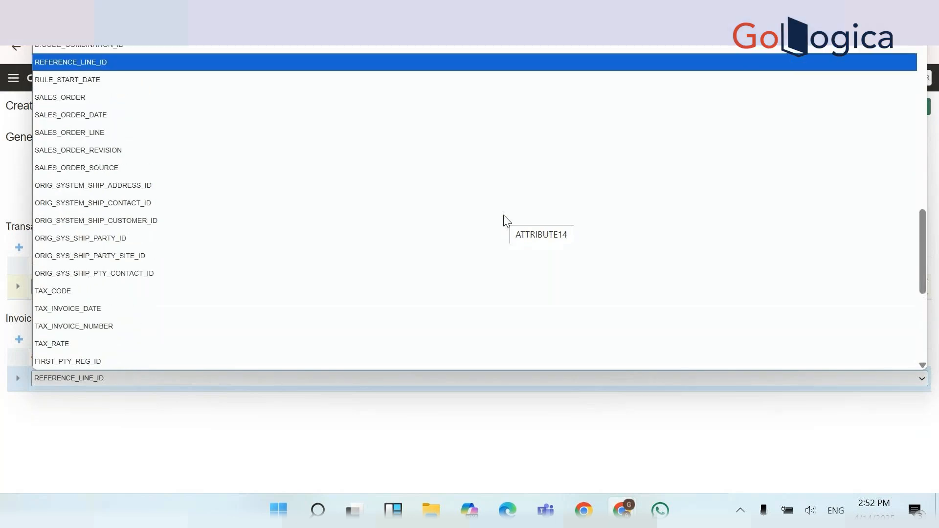
{"action": "key", "text": "Down"}
{"action": "key", "text": "Down"}
{"action": "key", "text": "Return"}
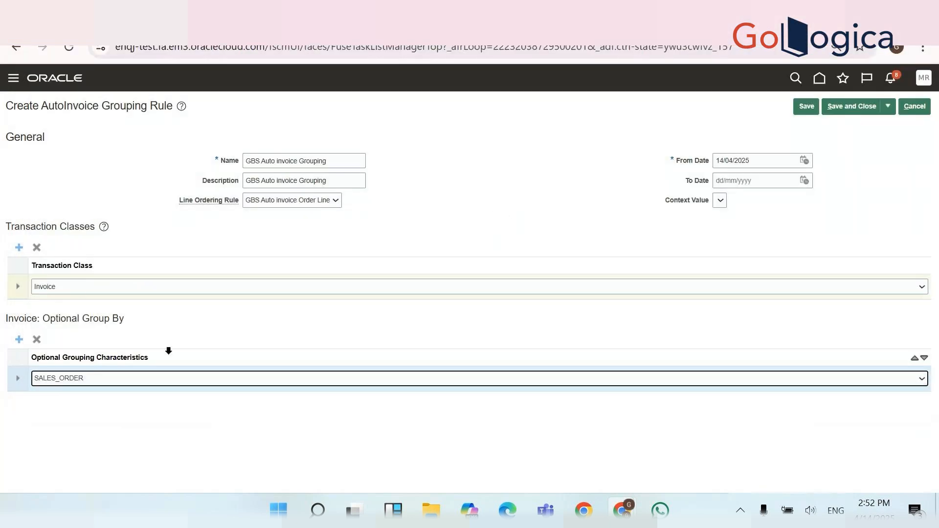
Add a second optional group-by row for the Invoice class and set its characteristic to ATTRIBUTE1
{"action": "left_click", "coordinate": [19, 339]}
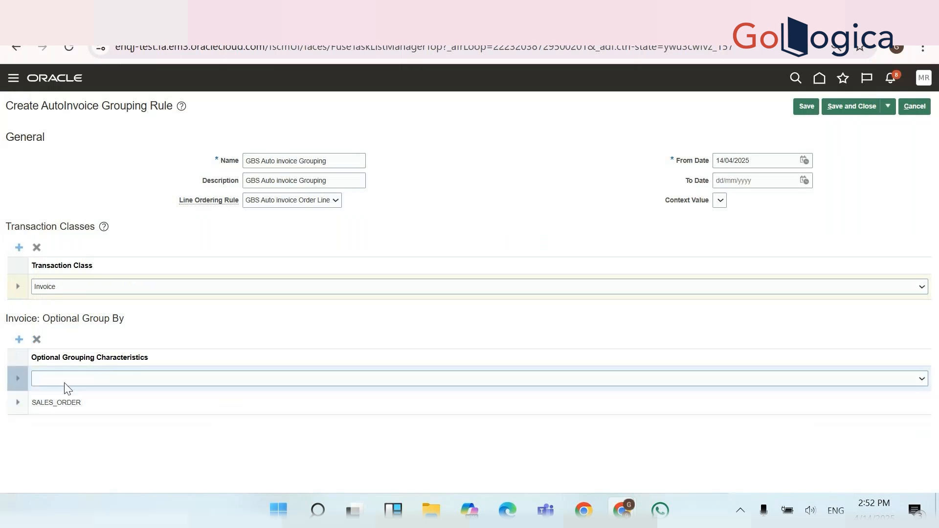
{"action": "left_click", "coordinate": [63, 379]}
{"action": "key", "text": "Down"}
{"action": "key", "text": "Down"}
{"action": "key", "text": "Down"}
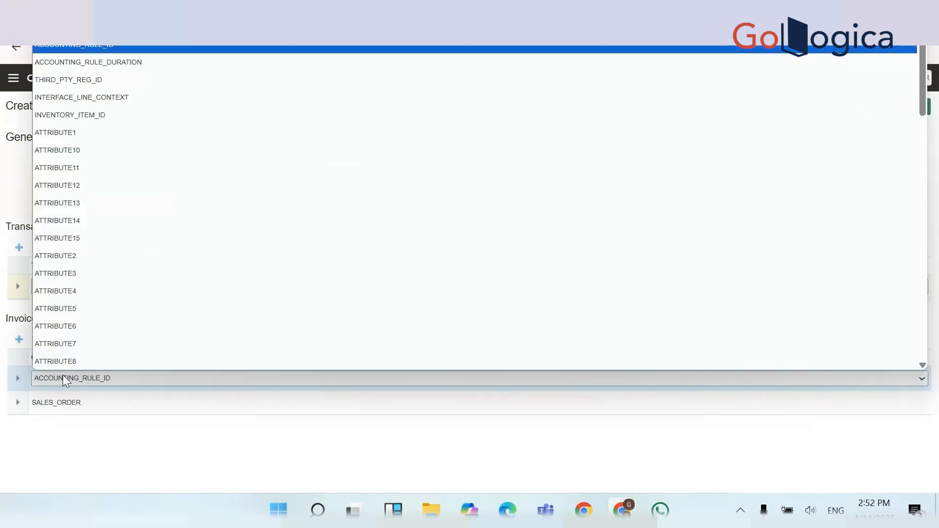
{"action": "key", "text": "Up"}
{"action": "key", "text": "Down"}
{"action": "key", "text": "Down"}
{"action": "key", "text": "Down"}
{"action": "key", "text": "Down"}
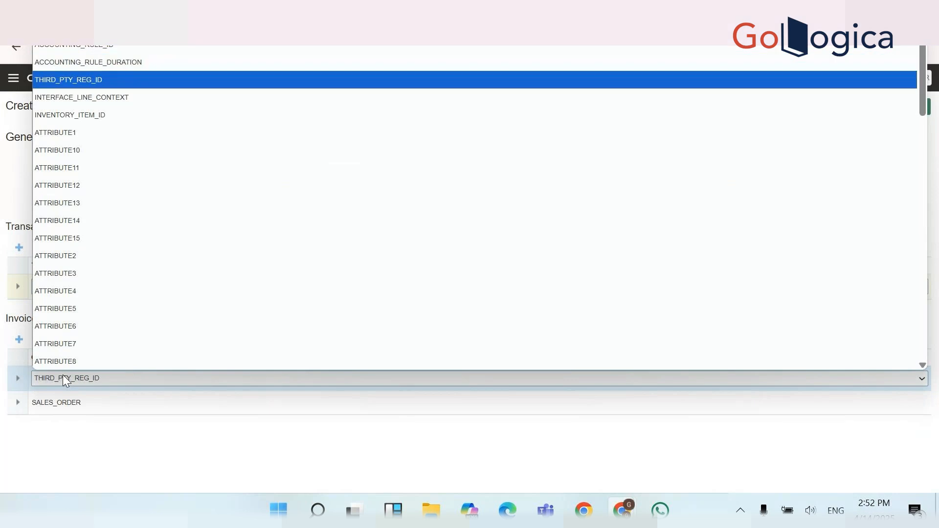
{"action": "key", "text": "Return"}
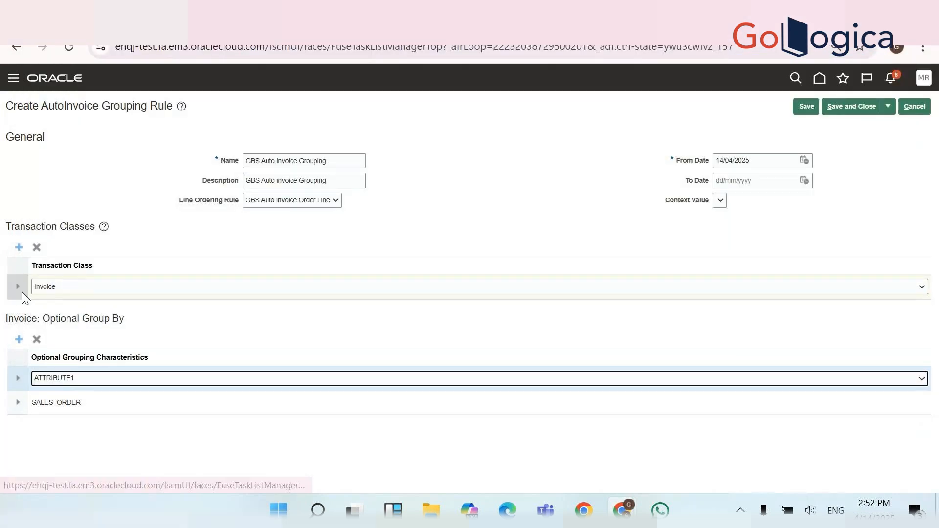
Add another transaction class row to the grouping rule and set it to Credit Memo
{"action": "left_click", "coordinate": [20, 251]}
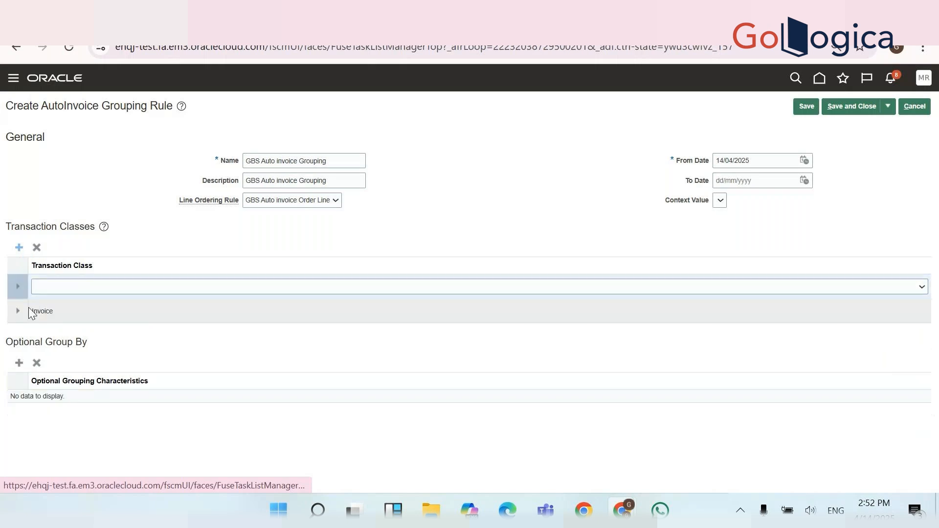
{"action": "left_click", "coordinate": [52, 287]}
{"action": "left_click", "coordinate": [51, 323]}
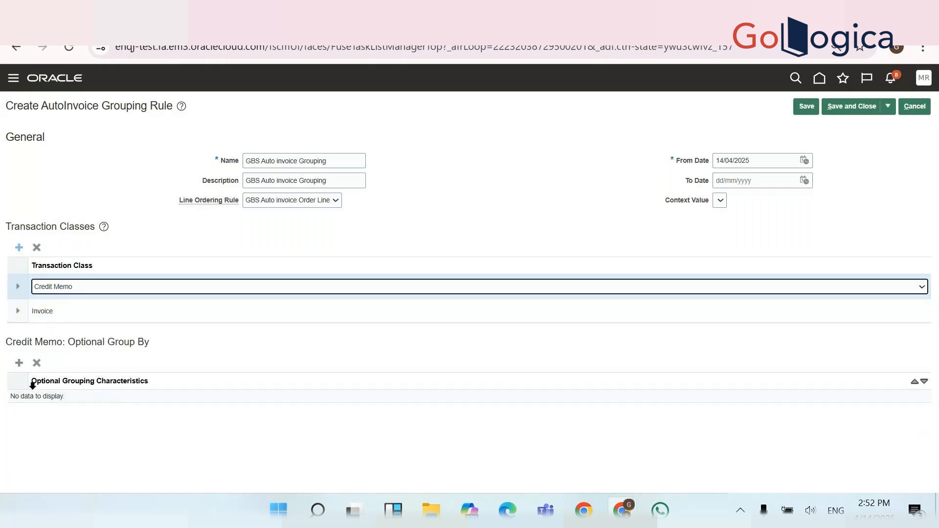
Add ATTRIBUTE_CATEGORY and ACCOUNTING_RULE_ID as optional grouping characteristics for the Credit Memo class
{"action": "left_click", "coordinate": [19, 363]}
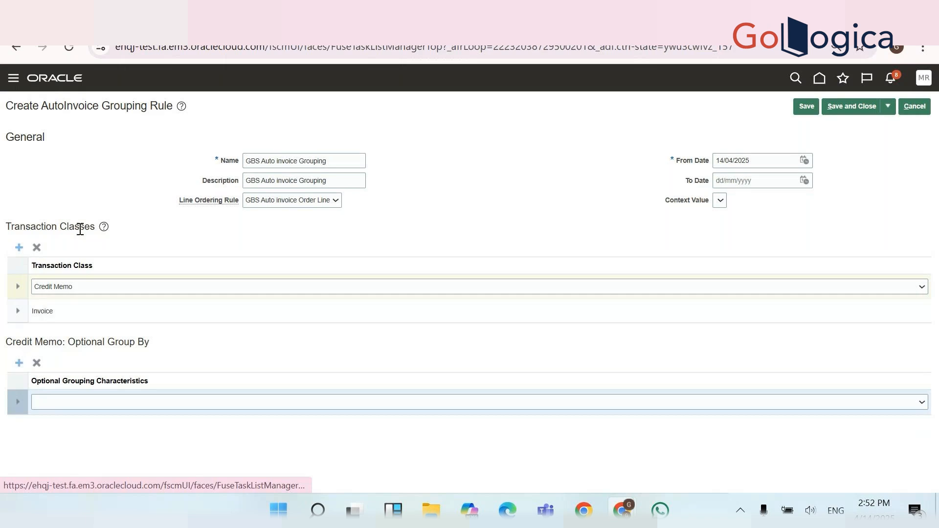
{"action": "left_click", "coordinate": [59, 402]}
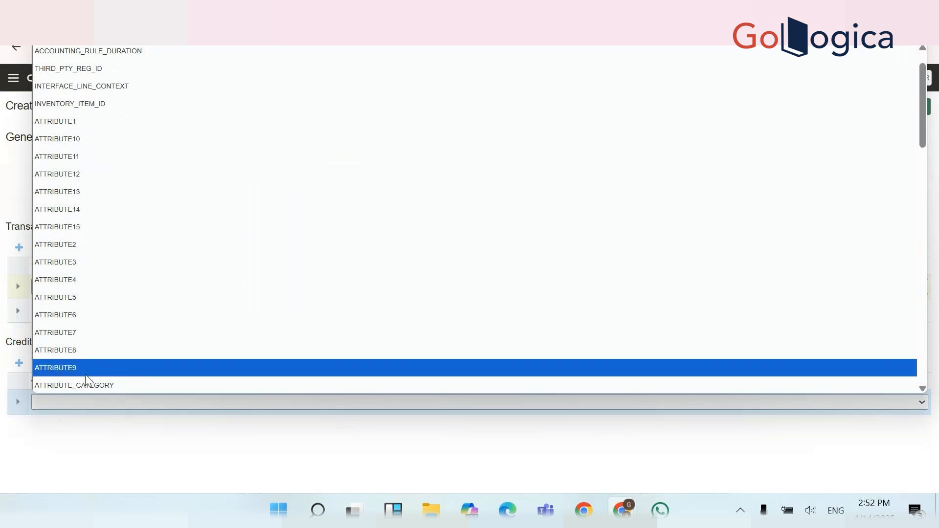
{"action": "left_click", "coordinate": [86, 387]}
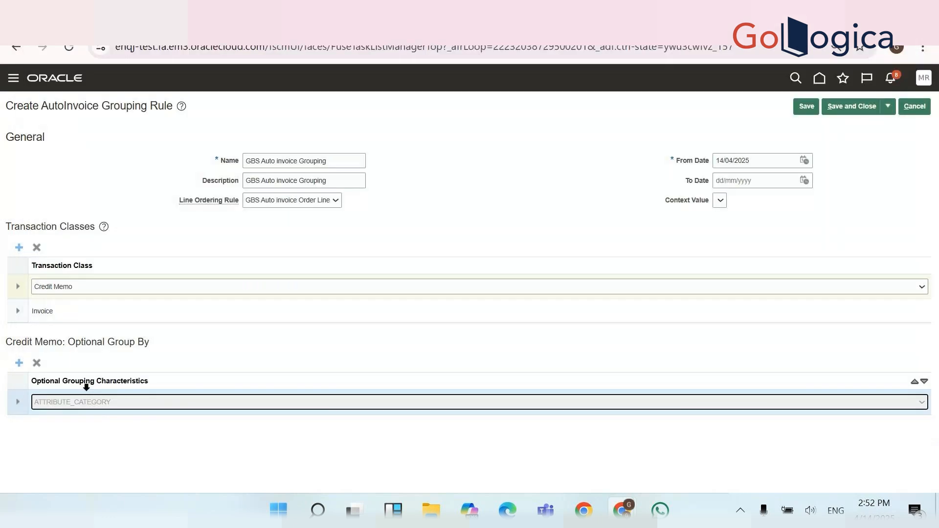
{"action": "left_click", "coordinate": [19, 363]}
{"action": "left_click", "coordinate": [57, 405]}
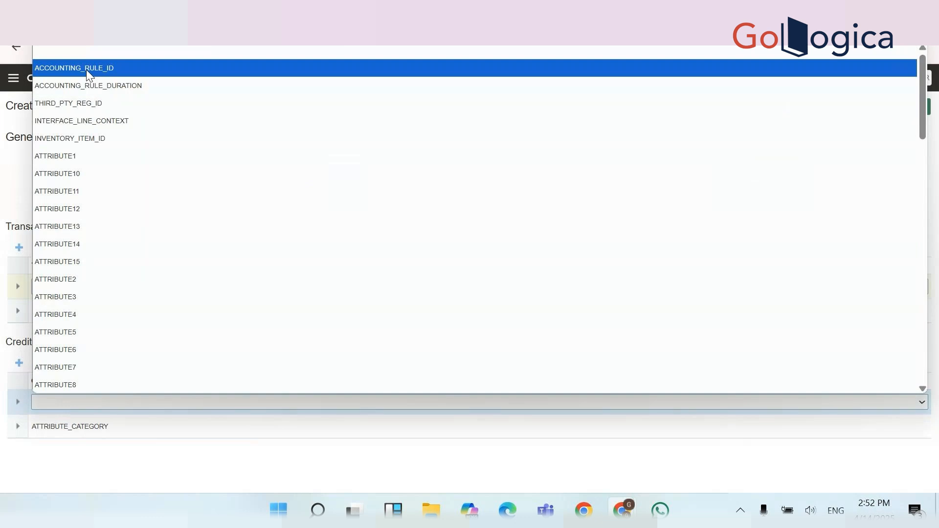
{"action": "left_click", "coordinate": [86, 70]}
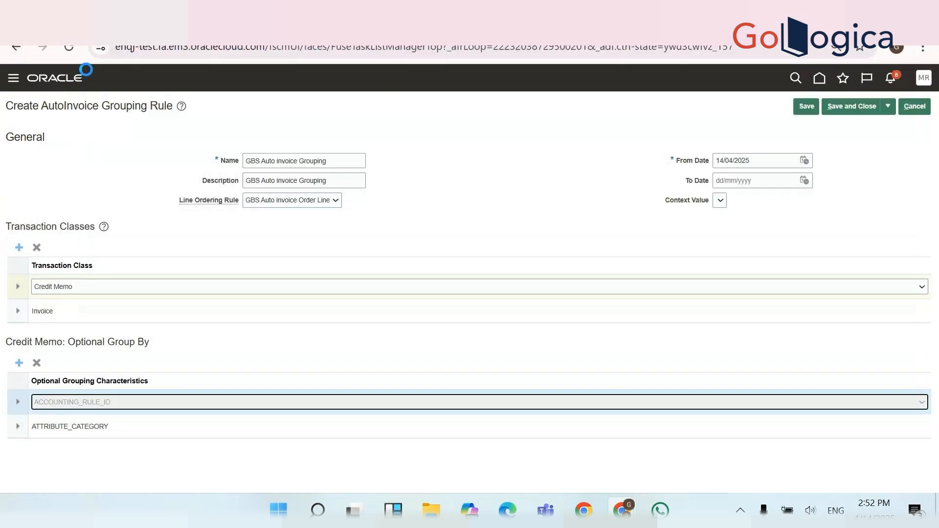
Add a third transaction class row to the grouping rule and set it to Debit Memo
{"action": "left_click", "coordinate": [20, 247]}
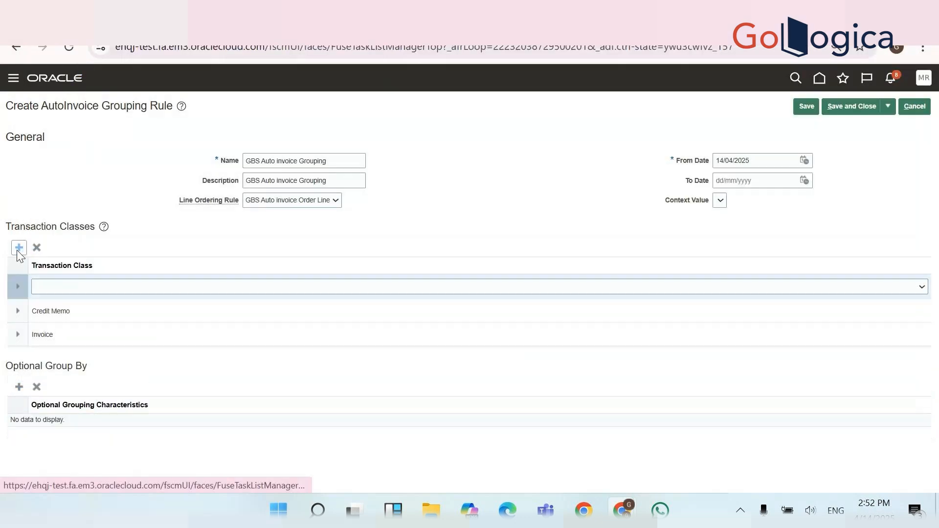
{"action": "left_click", "coordinate": [43, 285]}
{"action": "left_click", "coordinate": [51, 336]}
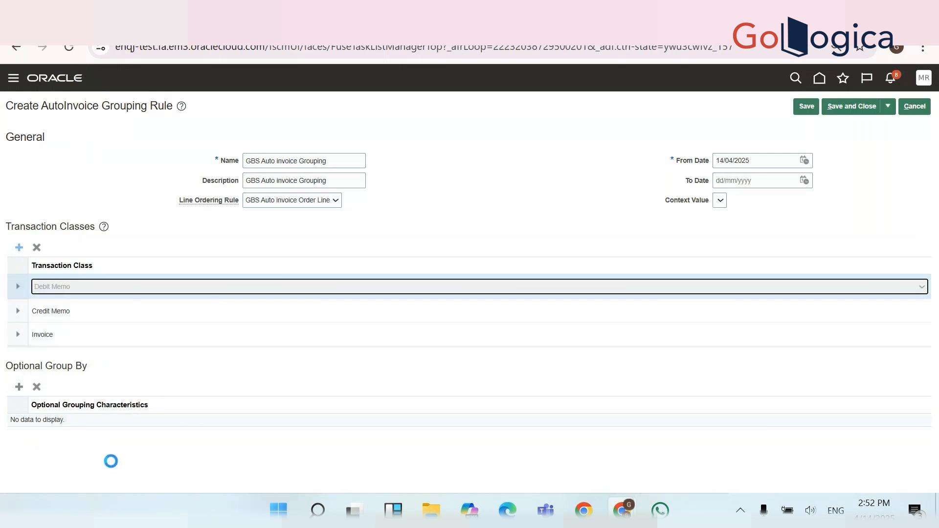
Set the grouping rule's From Date to 01/01/2000
{"action": "triple_click", "coordinate": [729, 160]}
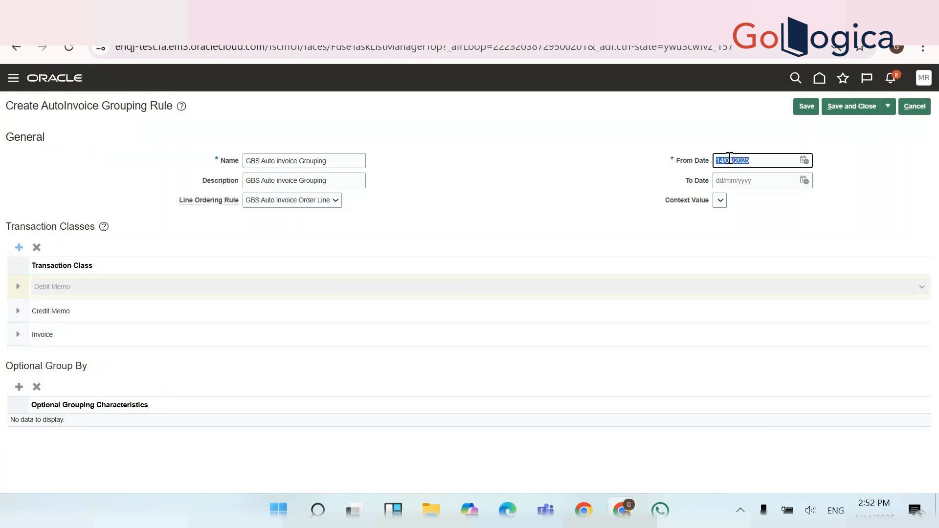
{"action": "type", "text": "01/01/200"}
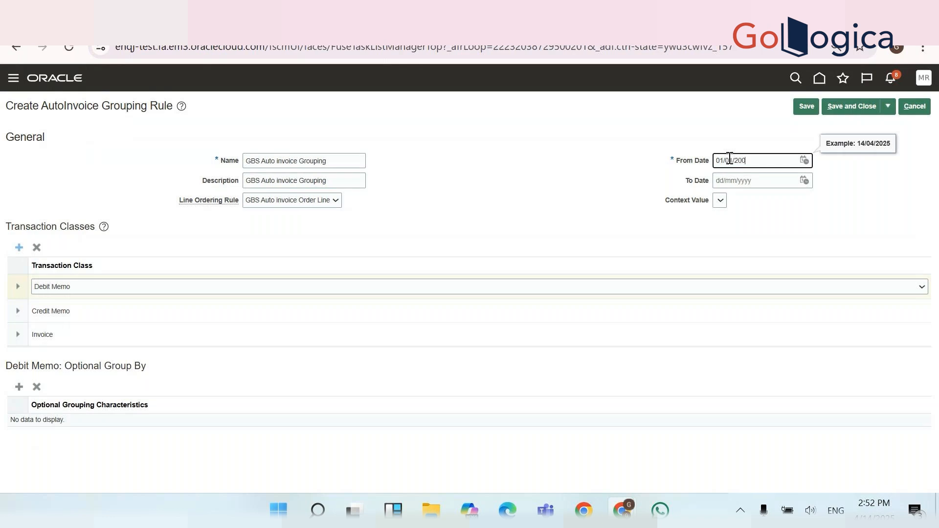
{"action": "type", "text": "0"}
{"action": "key", "text": "Tab"}
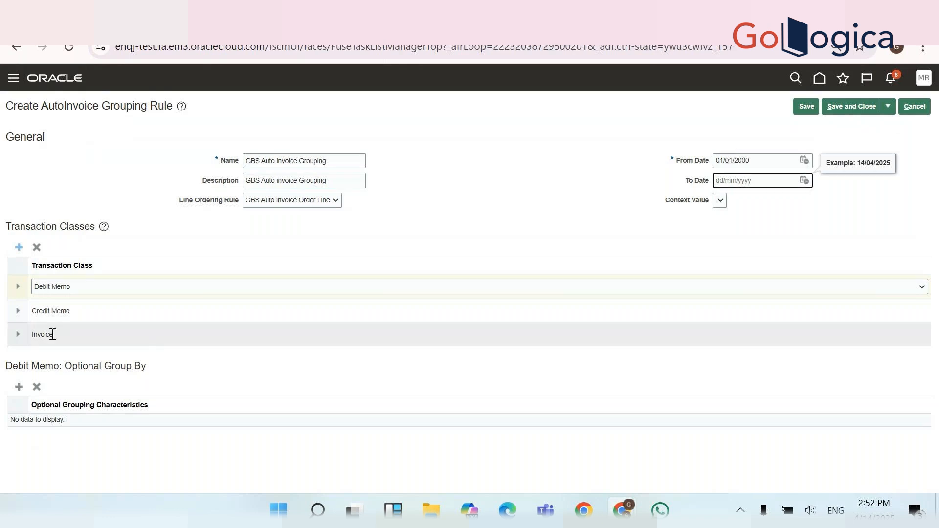
Add an optional group-by row for the Debit Memo class and set its characteristic to SALES_ORDER
{"action": "left_click", "coordinate": [19, 387]}
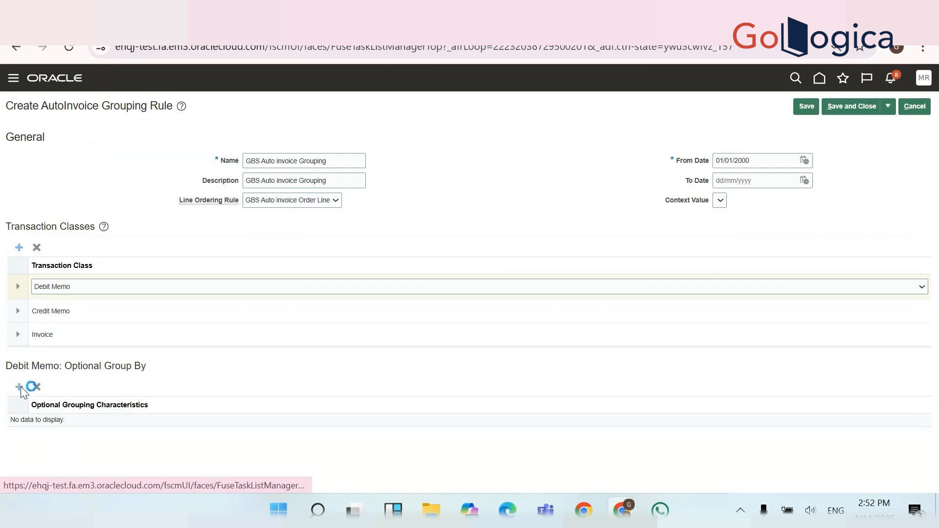
{"action": "left_click", "coordinate": [52, 425]}
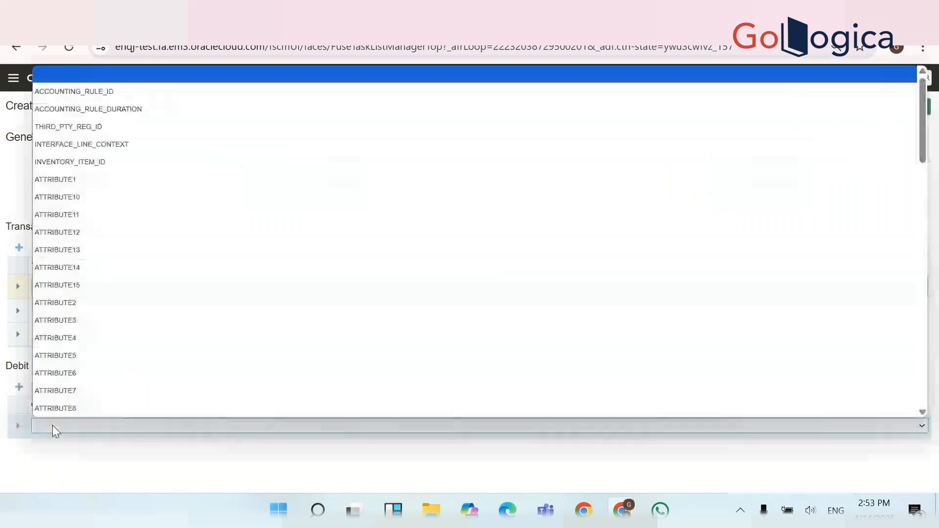
{"action": "key", "text": "Down"}
{"action": "key", "text": "Down"}
{"action": "key", "text": "Down"}
{"action": "key", "text": "Down"}
{"action": "key", "text": "Down"}
{"action": "key", "text": "Down"}
{"action": "key", "text": "Down"}
{"action": "key", "text": "Down"}
{"action": "key", "text": "Down"}
{"action": "key", "text": "Down"}
{"action": "key", "text": "Down"}
{"action": "key", "text": "Down"}
{"action": "key", "text": "Down"}
{"action": "key", "text": "Down"}
{"action": "key", "text": "Down"}
{"action": "key", "text": "Down"}
{"action": "key", "text": "Down"}
{"action": "key", "text": "Down"}
{"action": "key", "text": "Down"}
{"action": "key", "text": "Down"}
{"action": "key", "text": "Down"}
{"action": "key", "text": "Down"}
{"action": "key", "text": "Down"}
{"action": "key", "text": "Down"}
{"action": "key", "text": "Down"}
{"action": "key", "text": "Down"}
{"action": "key", "text": "Down"}
{"action": "key", "text": "Down"}
{"action": "key", "text": "Down"}
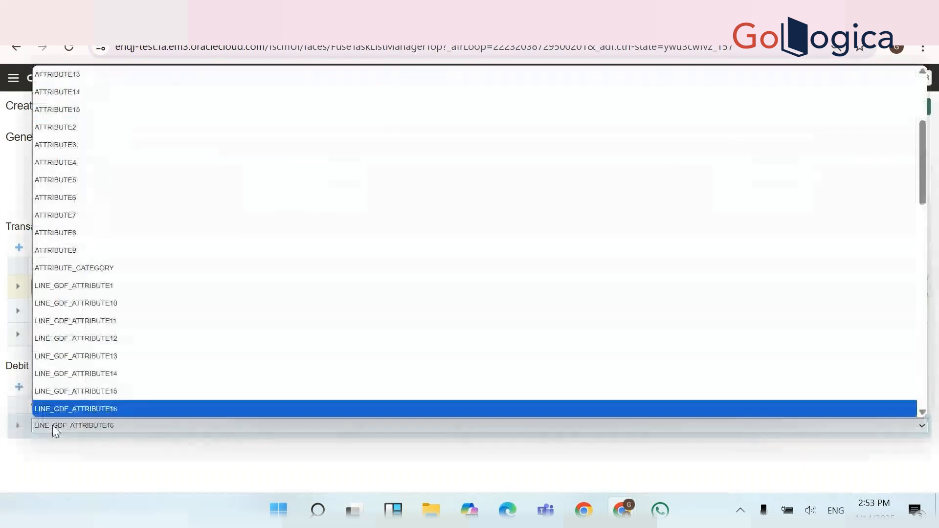
{"action": "key", "text": "Down"}
{"action": "key", "text": "Down"}
{"action": "key", "text": "Down"}
{"action": "key", "text": "Down"}
{"action": "key", "text": "Down"}
{"action": "key", "text": "Down"}
{"action": "key", "text": "Down"}
{"action": "key", "text": "Down"}
{"action": "key", "text": "Down"}
{"action": "key", "text": "Down"}
{"action": "key", "text": "Down"}
{"action": "key", "text": "Down"}
{"action": "key", "text": "Down"}
{"action": "key", "text": "Down"}
{"action": "key", "text": "Down"}
{"action": "key", "text": "Down"}
{"action": "key", "text": "Down"}
{"action": "key", "text": "Down"}
{"action": "key", "text": "Down"}
{"action": "key", "text": "Down"}
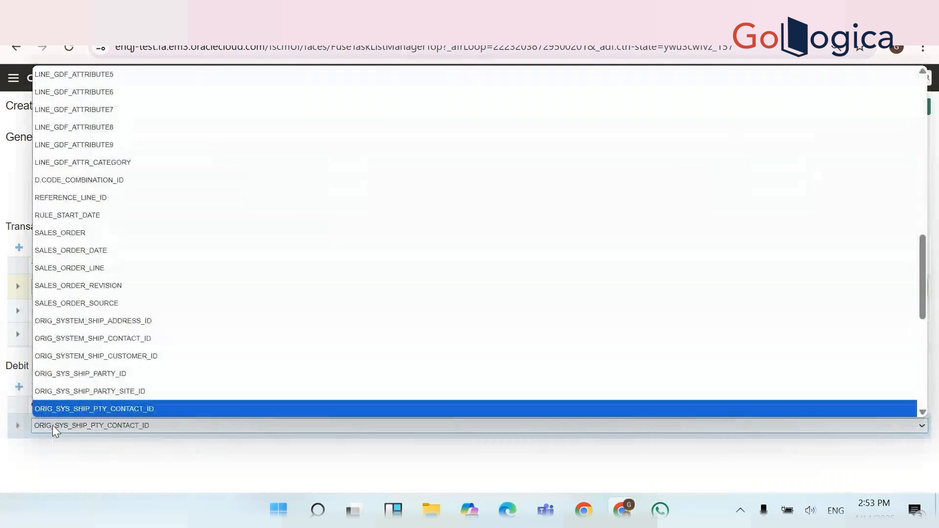
{"action": "key", "text": "Down"}
{"action": "key", "text": "Down"}
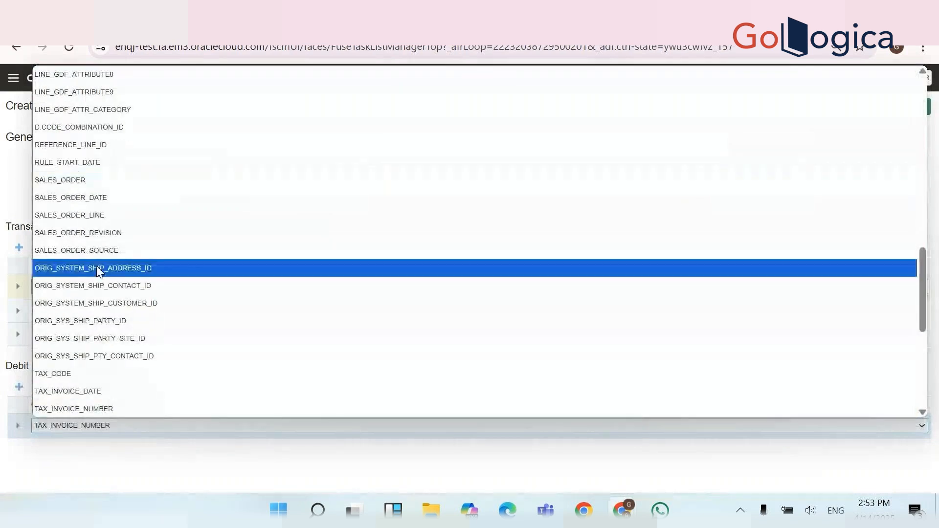
{"action": "left_click", "coordinate": [82, 179]}
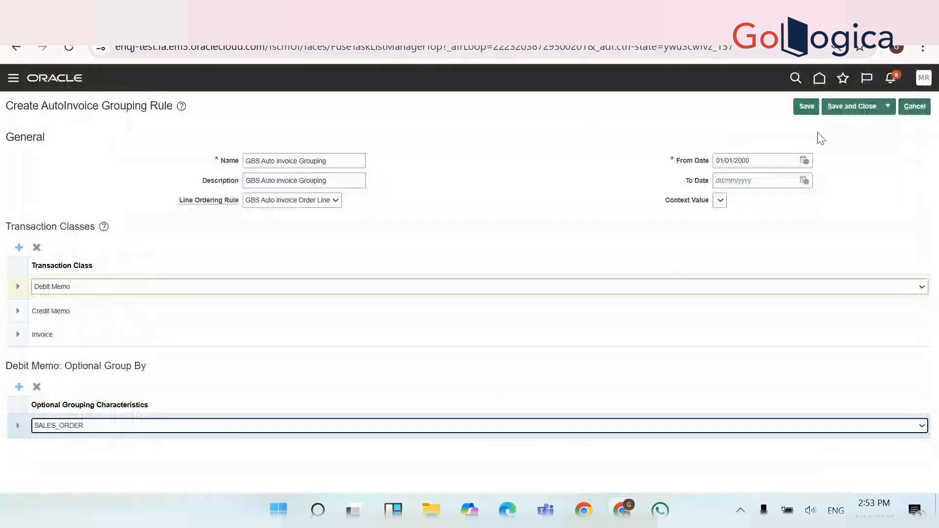
Save the grouping rule, check the Invoice class's grouping characteristics, and close the rule
{"action": "left_click", "coordinate": [806, 105]}
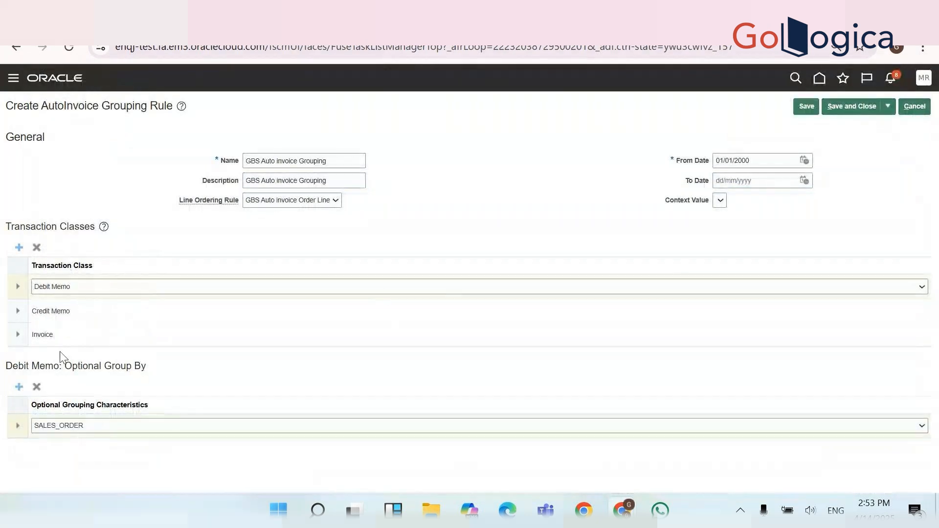
{"action": "left_click", "coordinate": [49, 335]}
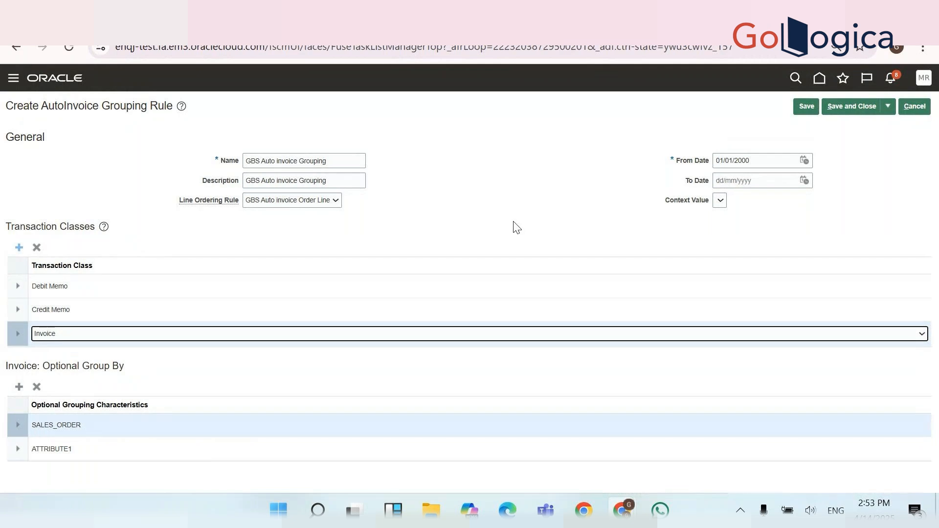
{"action": "left_click", "coordinate": [833, 105]}
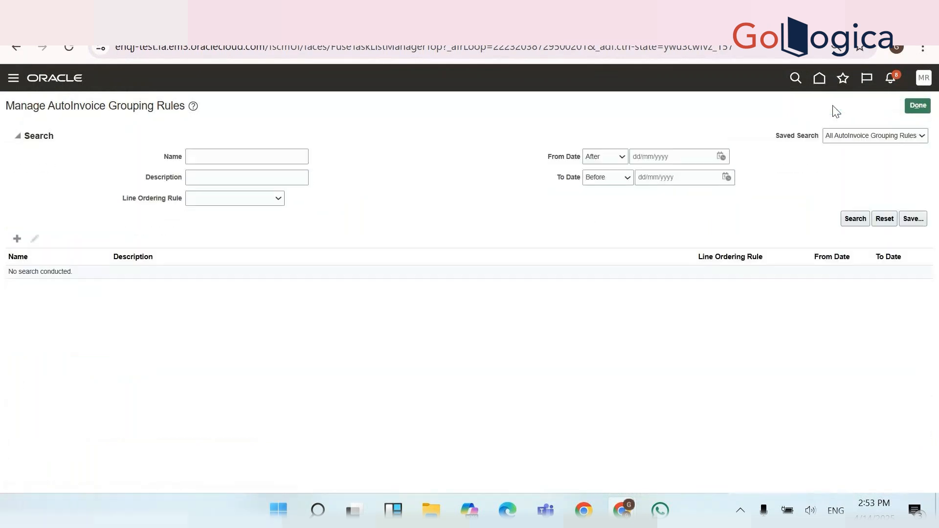
Search the AutoInvoice grouping rules by the name "gbs"
{"action": "left_click", "coordinate": [298, 157]}
{"action": "type", "text": "gbs"}
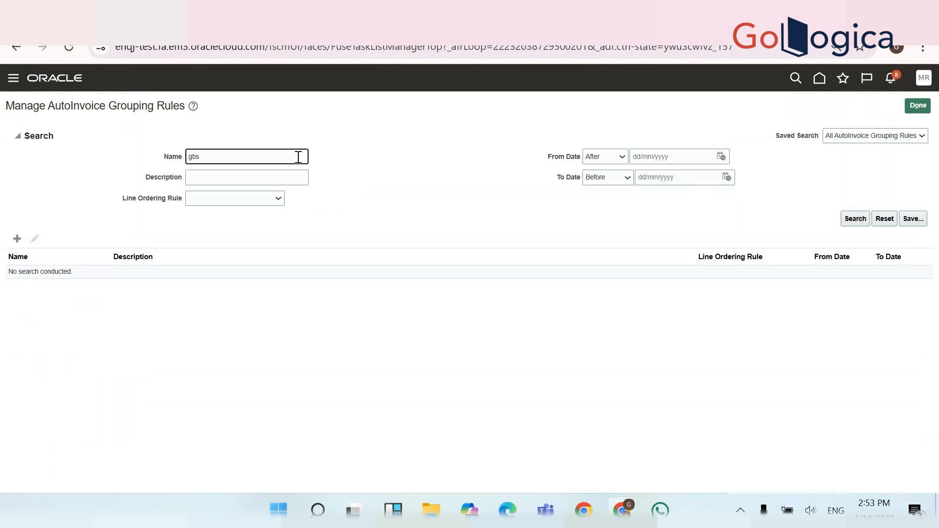
{"action": "key", "text": "Return"}
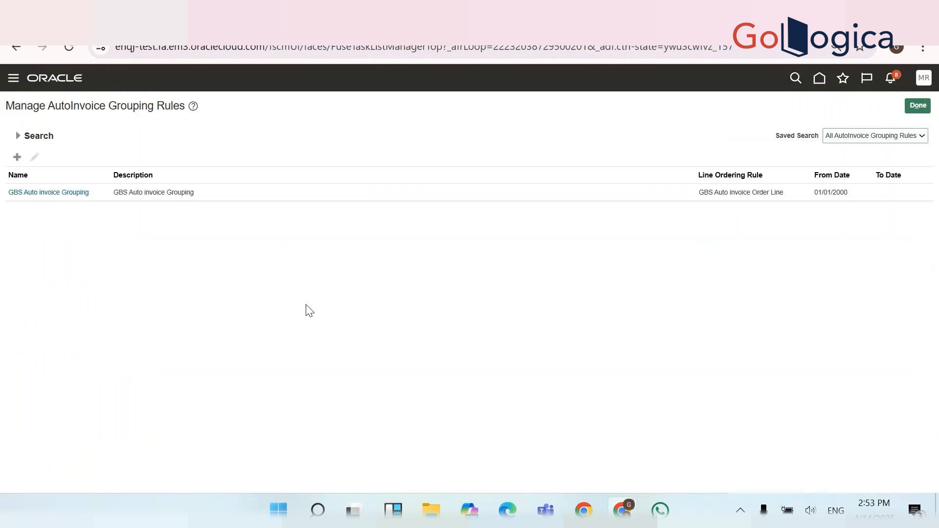
Copy the GBS Auto invoice Grouping rule name into cells D112 and D113 of the PPM Class Notes 2025 spreadsheet
{"action": "triple_click", "coordinate": [89, 193]}
{"action": "key", "text": "ctrl+c"}
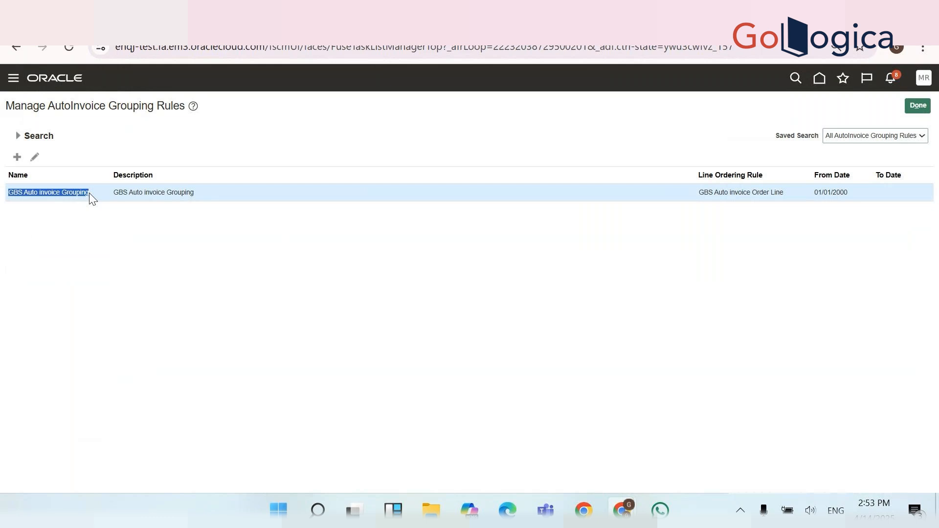
{"action": "key", "text": "alt+Tab"}
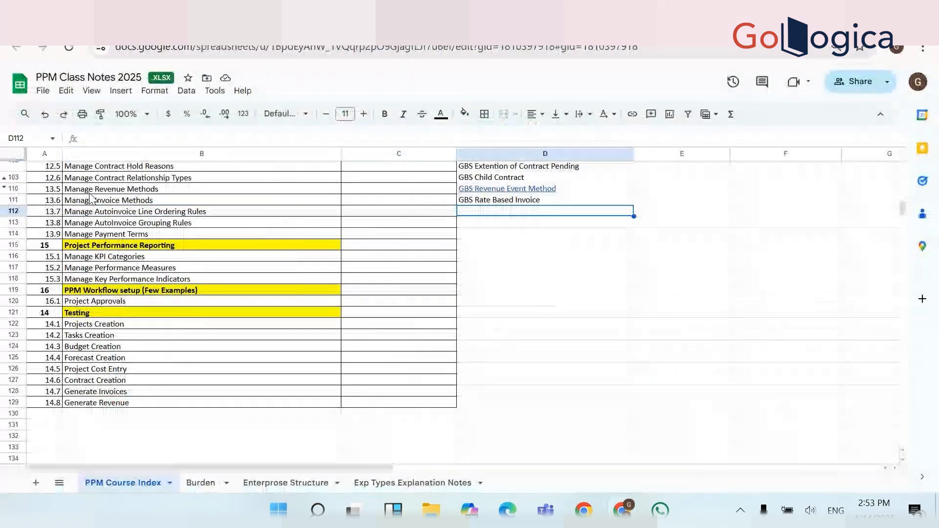
{"action": "key", "text": "ctrl+v"}
{"action": "key", "text": "Down"}
{"action": "key", "text": "ctrl+v"}
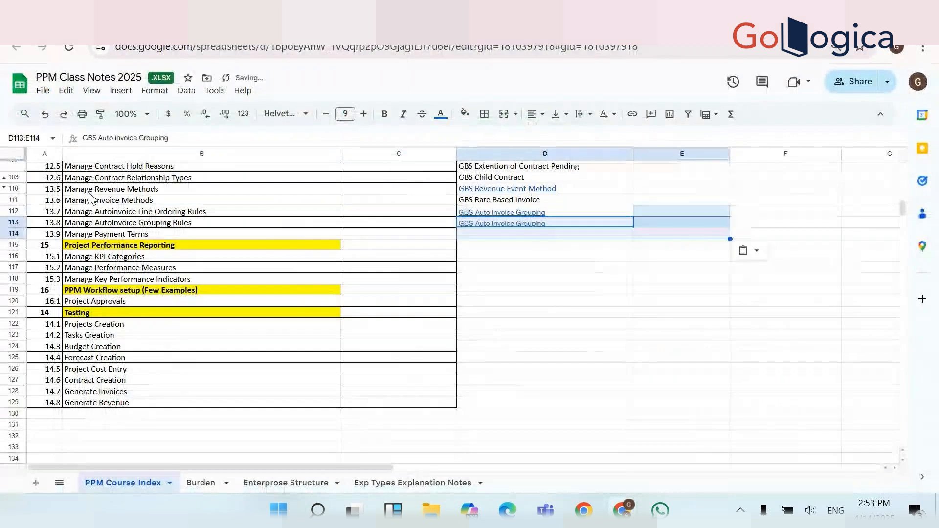
Return to Oracle, finish with the grouping rules, and start a new payment term in Manage Receivables Payment Terms
{"action": "left_click", "coordinate": [88, 234]}
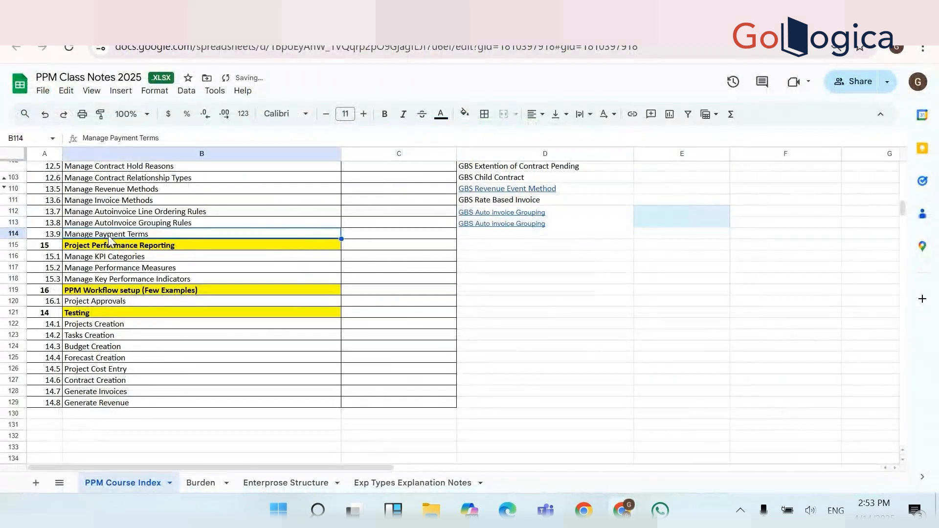
{"action": "key", "text": "alt+Tab"}
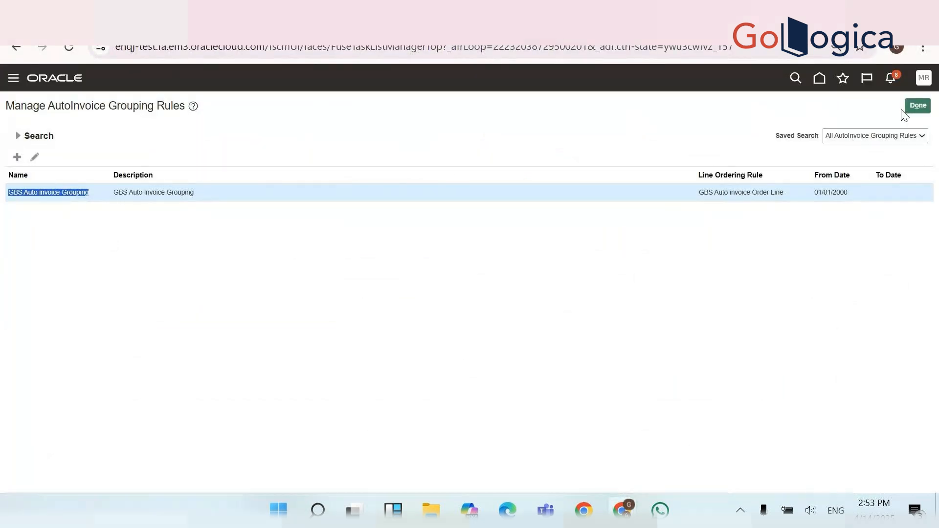
{"action": "left_click", "coordinate": [919, 108]}
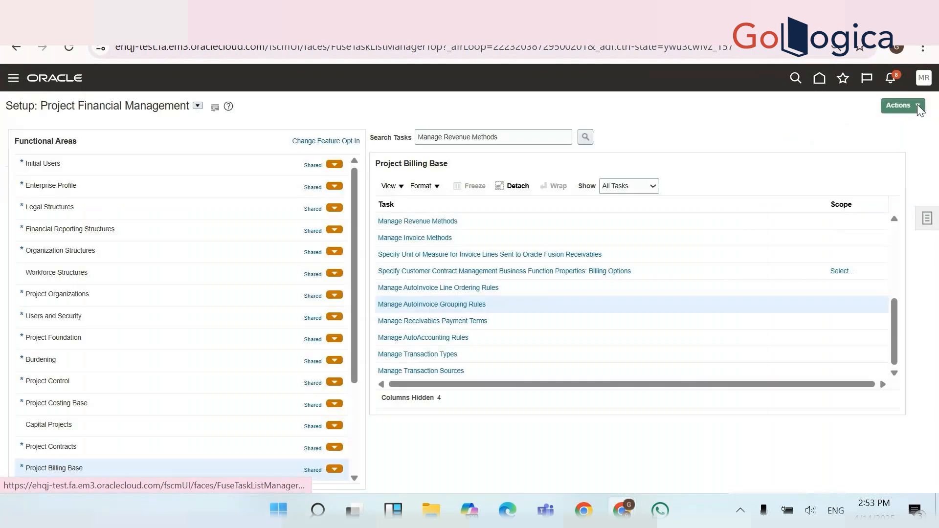
{"action": "left_click", "coordinate": [421, 321]}
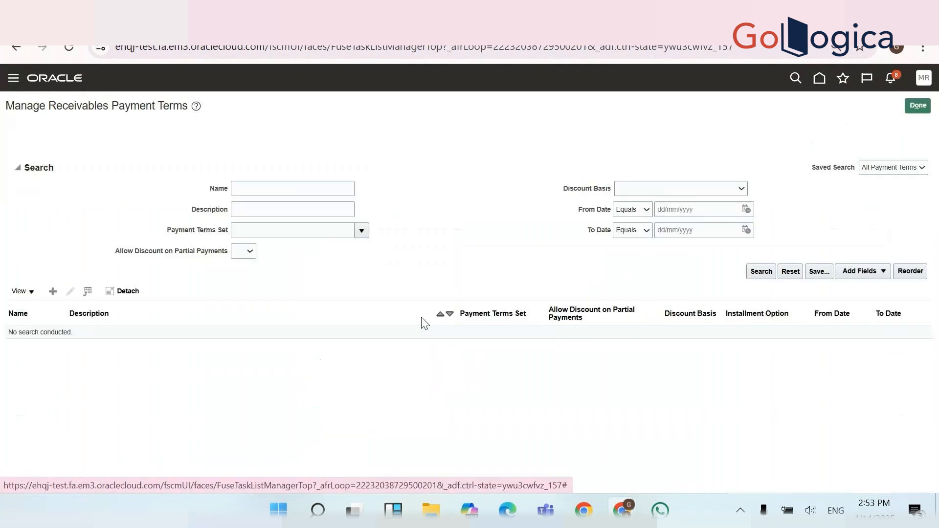
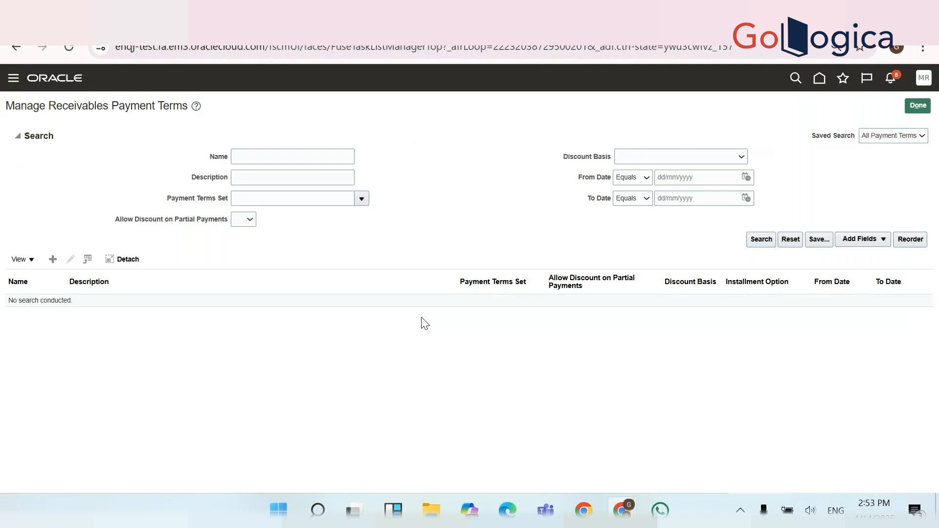
{"action": "left_click", "coordinate": [53, 260]}
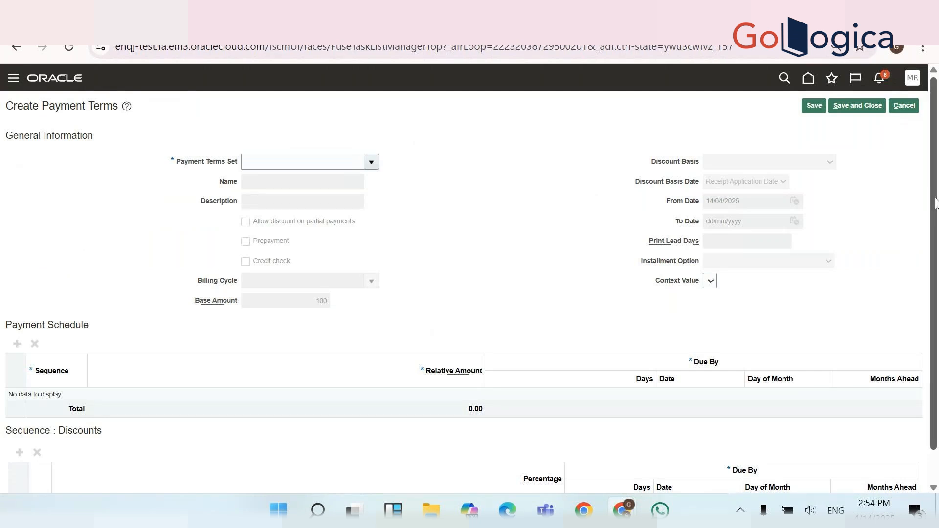
Set the new payment term's Payment Terms Set to Common set code
{"action": "scroll", "coordinate": [367, 179], "scroll_direction": "down", "scroll_amount": 1}
{"action": "left_click", "coordinate": [309, 141]}
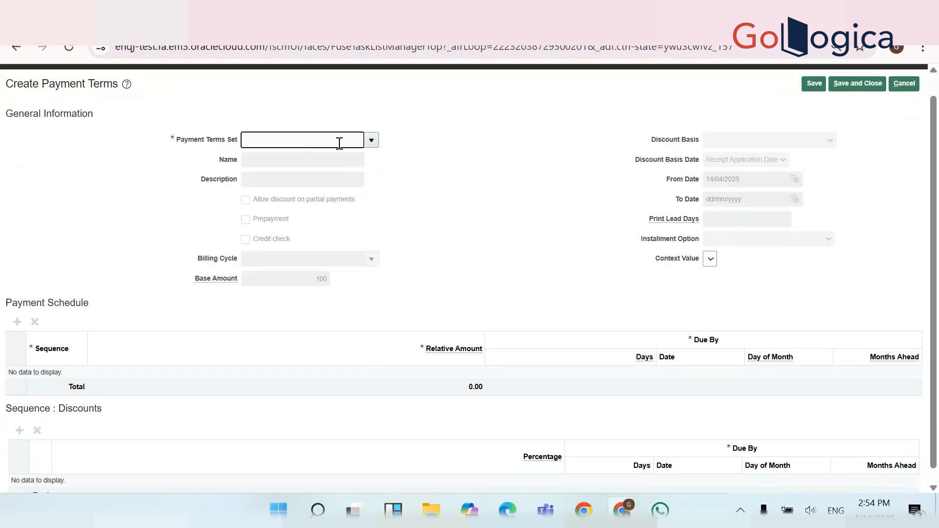
{"action": "type", "text": "comm"}
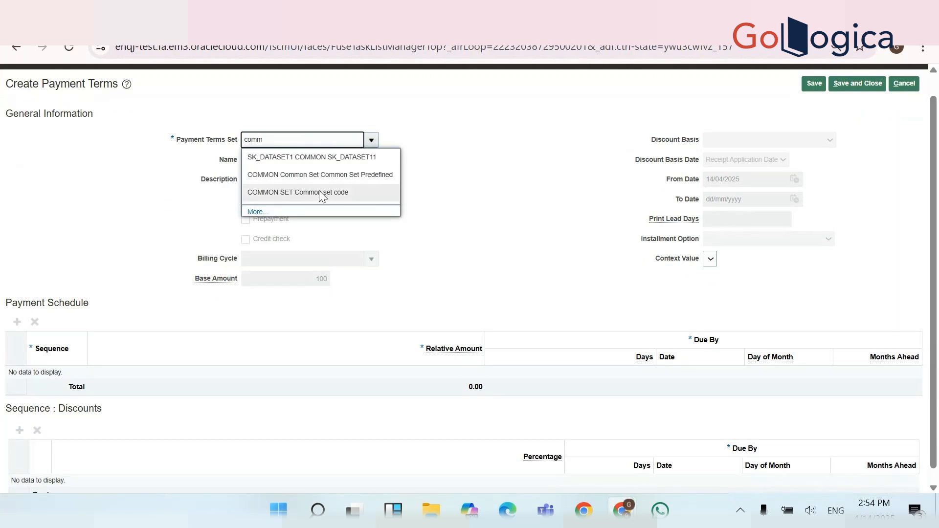
{"action": "left_click", "coordinate": [319, 193]}
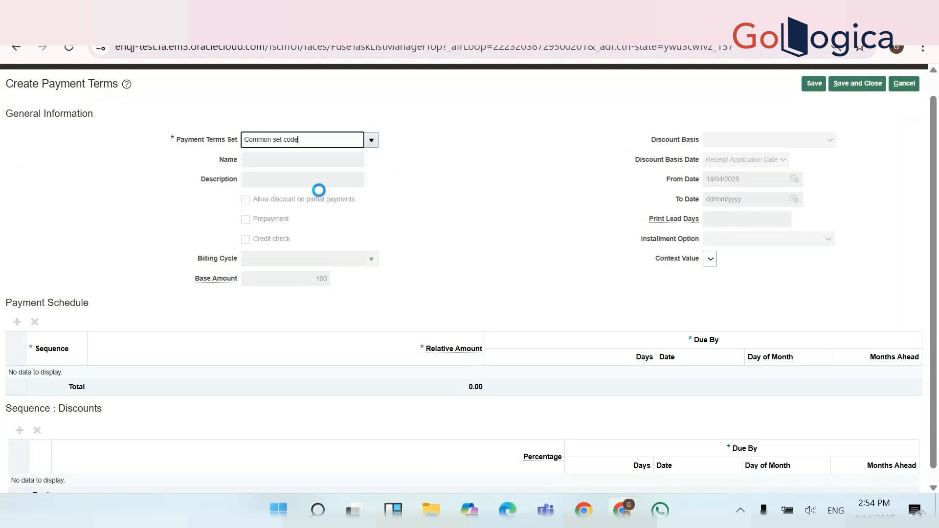
Name the payment term GBS NET 30 and use the same text as its description
{"action": "left_click", "coordinate": [286, 159]}
{"action": "type", "text": "GBS N"}
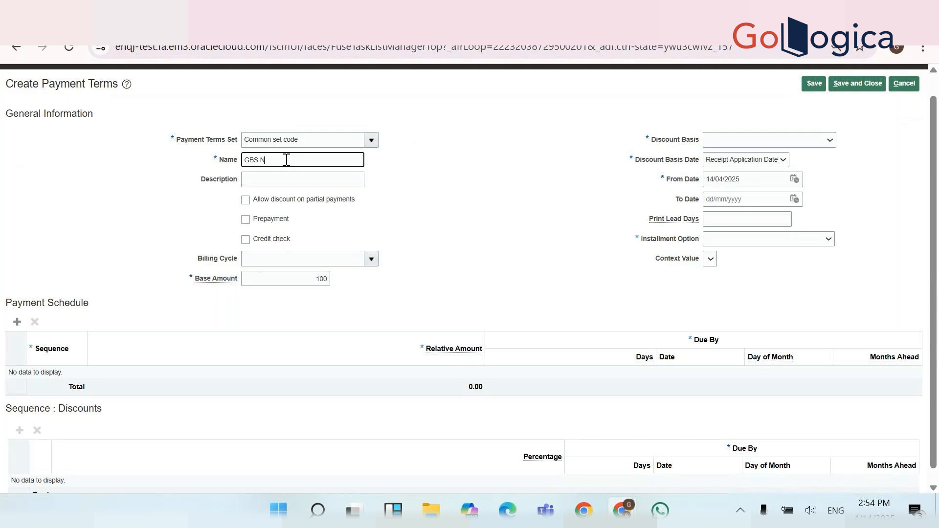
{"action": "type", "text": "ET 30"}
{"action": "double_click", "coordinate": [287, 160]}
{"action": "key", "text": "ctrl+a"}
{"action": "key", "text": "ctrl+c"}
{"action": "left_click", "coordinate": [281, 179]}
{"action": "key", "text": "ctrl+v"}
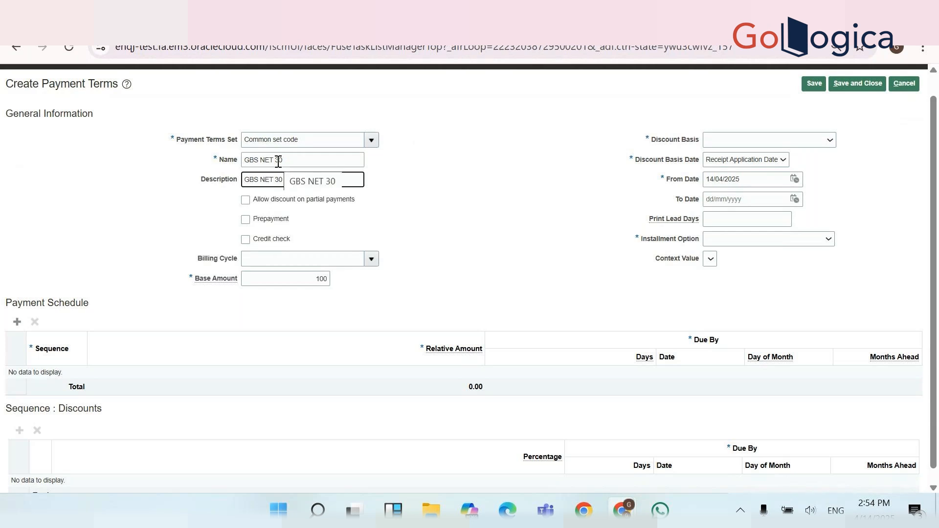
Enable Allow discount on partial payments, Prepayment and Credit check for the payment term
{"action": "left_click", "coordinate": [246, 202]}
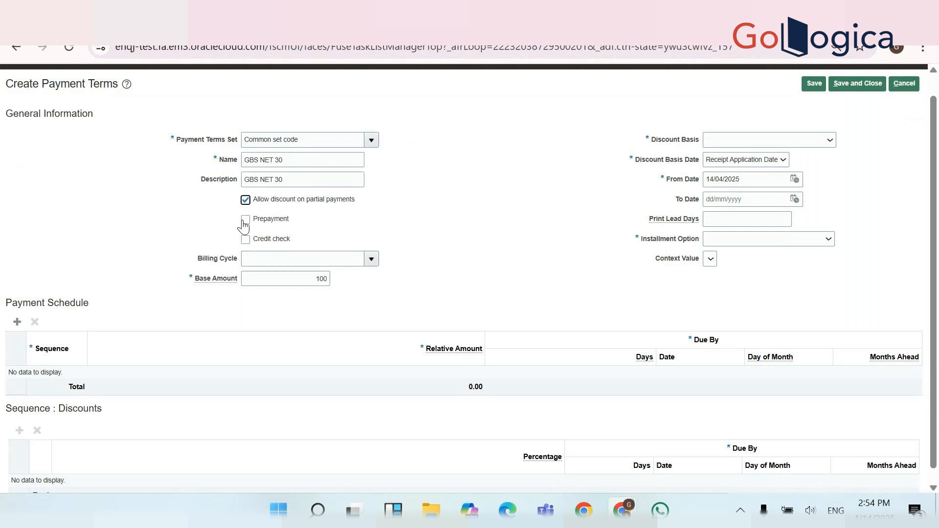
{"action": "left_click", "coordinate": [244, 223]}
{"action": "left_click", "coordinate": [245, 241]}
Look through the Billing Cycle choices and try to open the billing cycle search
{"action": "left_click", "coordinate": [263, 256]}
{"action": "left_click", "coordinate": [379, 264]}
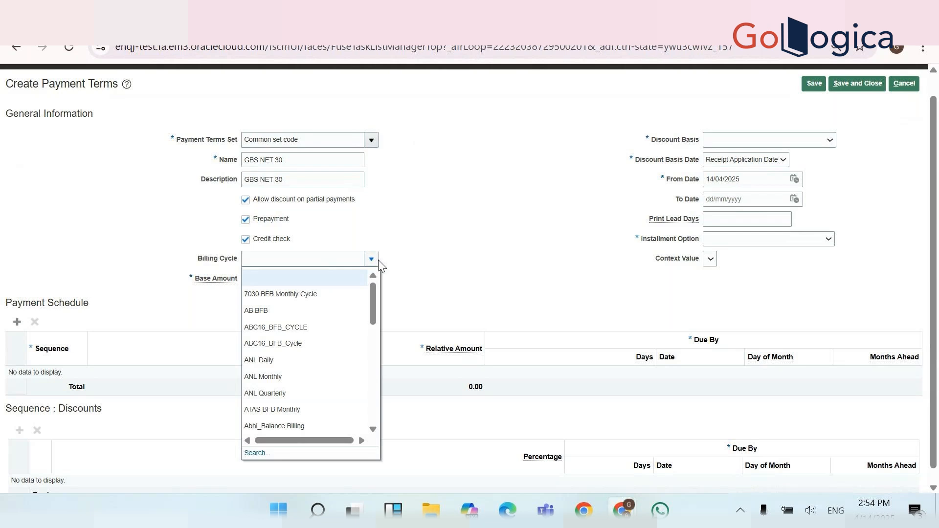
{"action": "left_click", "coordinate": [375, 332]}
{"action": "left_click_drag", "start_coordinate": [375, 340], "coordinate": [371, 367]}
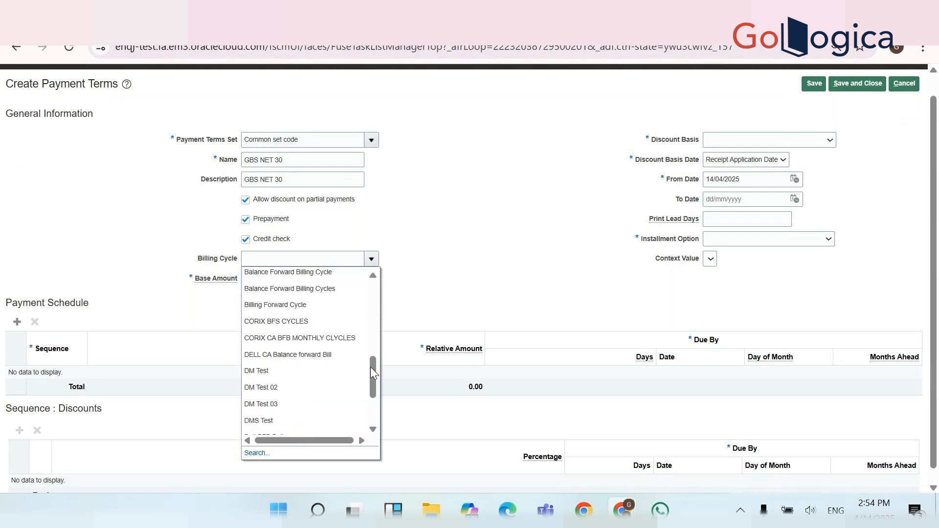
{"action": "left_click", "coordinate": [254, 453]}
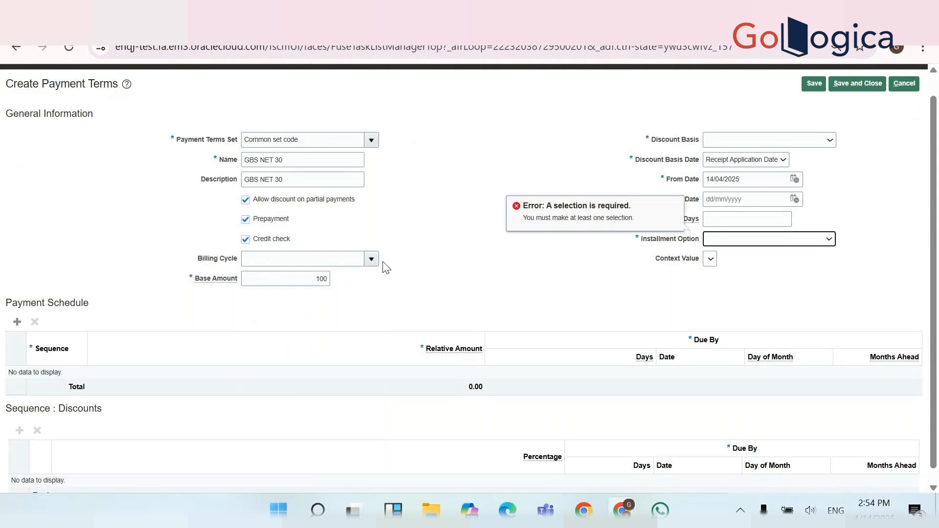
{"action": "left_click", "coordinate": [370, 260]}
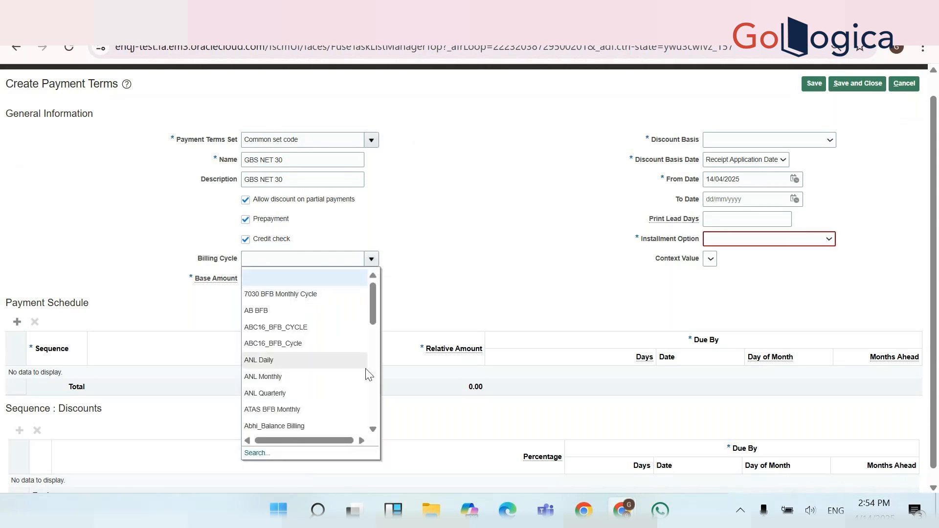
{"action": "scroll", "coordinate": [374, 378], "scroll_direction": "down", "scroll_amount": 2}
{"action": "scroll", "coordinate": [374, 381], "scroll_direction": "down", "scroll_amount": 5}
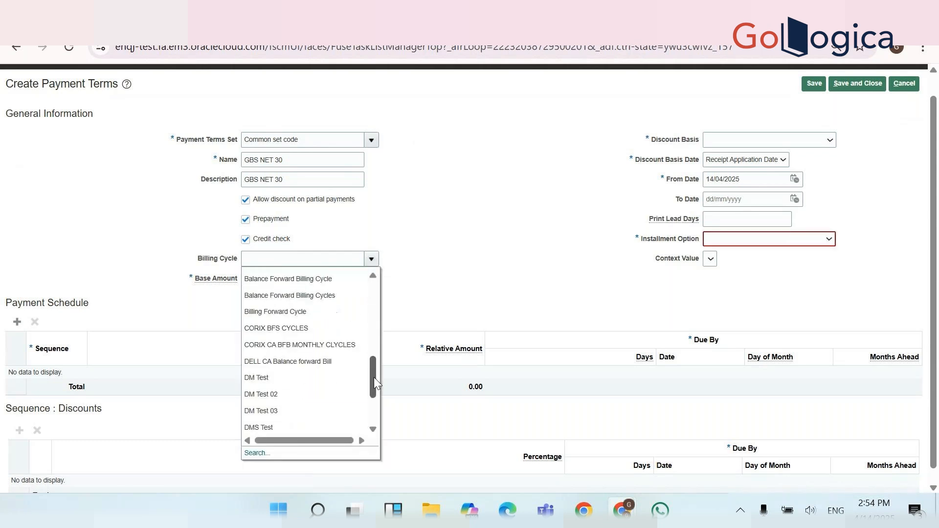
{"action": "left_click", "coordinate": [250, 454]}
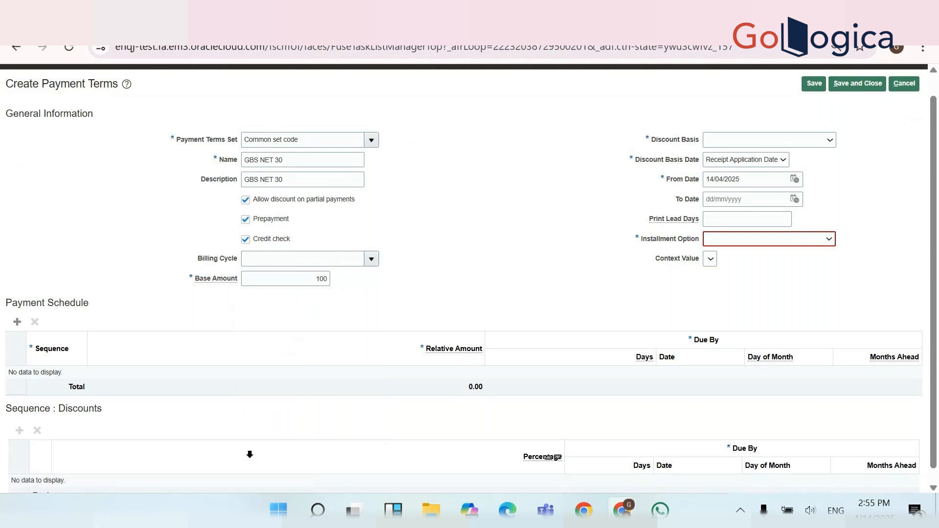
Set the Installment Option to Allocate tax and freight, and search the billing cycles for %MONTH%
{"action": "left_click", "coordinate": [756, 240]}
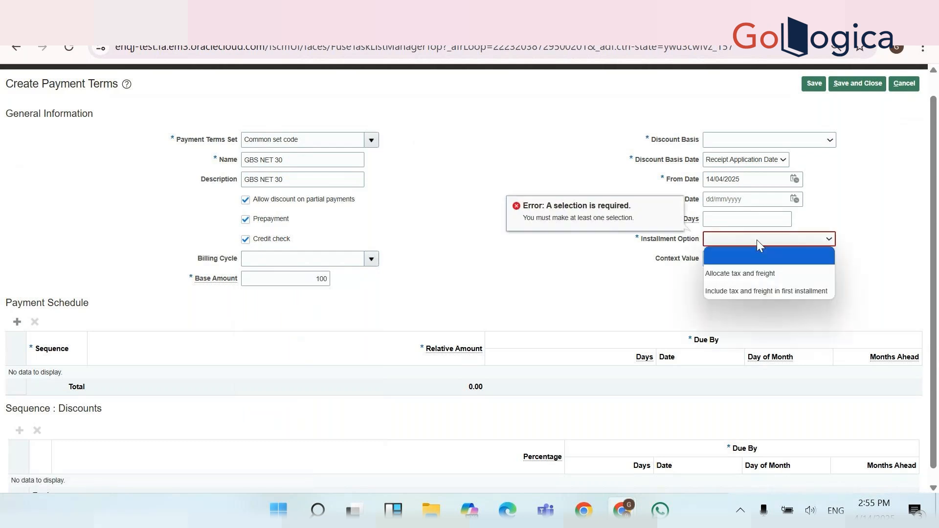
{"action": "left_click", "coordinate": [751, 273]}
{"action": "left_click", "coordinate": [372, 259]}
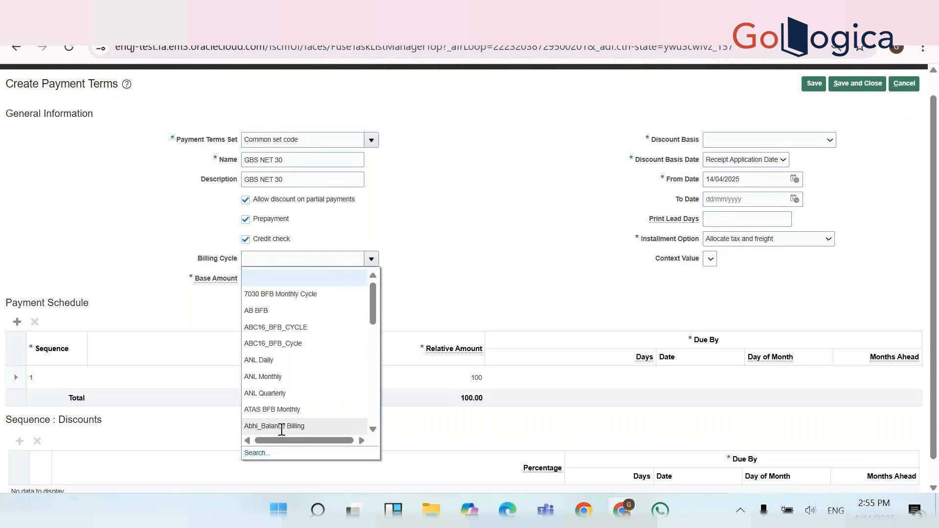
{"action": "scroll", "coordinate": [377, 401], "scroll_direction": "down", "scroll_amount": 8}
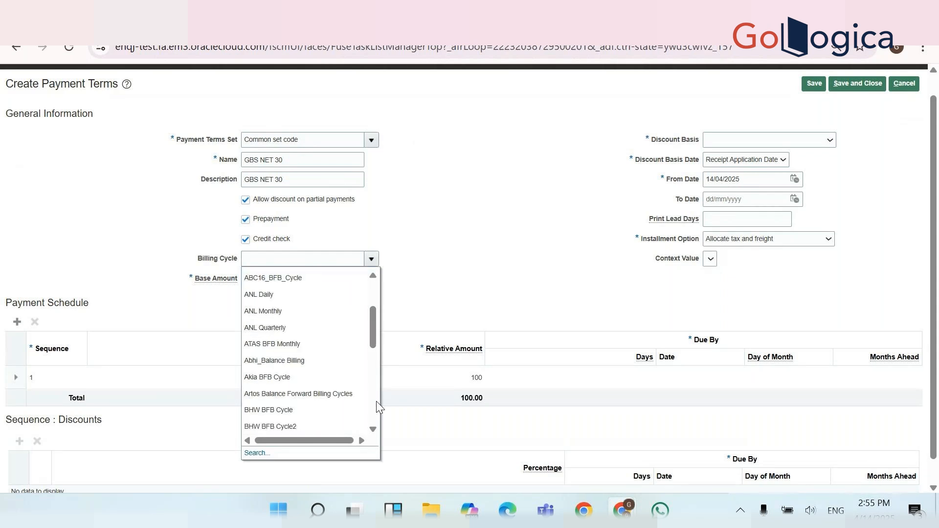
{"action": "left_click", "coordinate": [256, 453]}
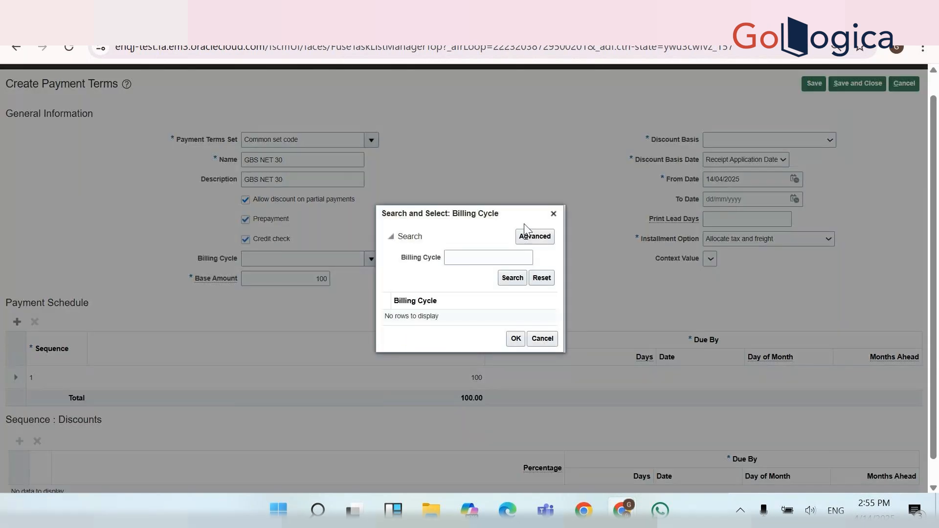
{"action": "left_click", "coordinate": [495, 258]}
{"action": "type", "text": "%MONT"}
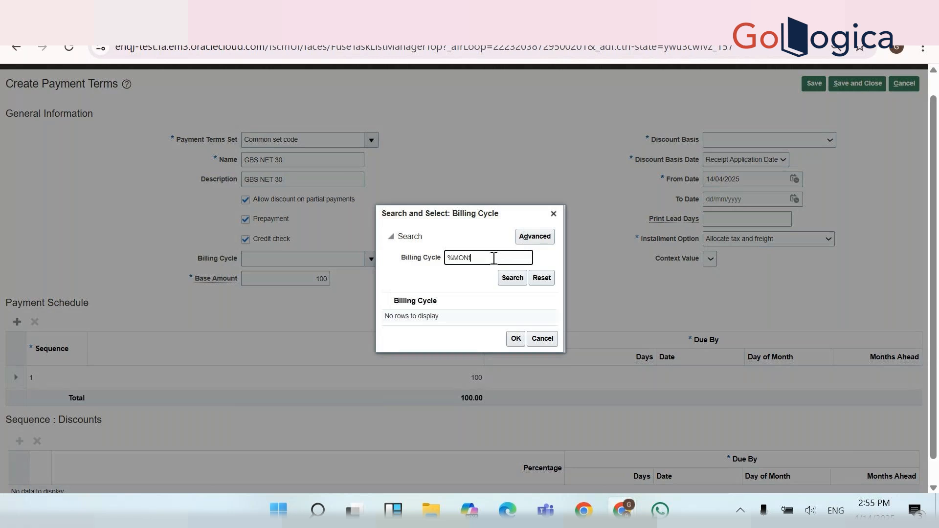
{"action": "type", "text": "TH%"}
{"action": "key", "text": "Return"}
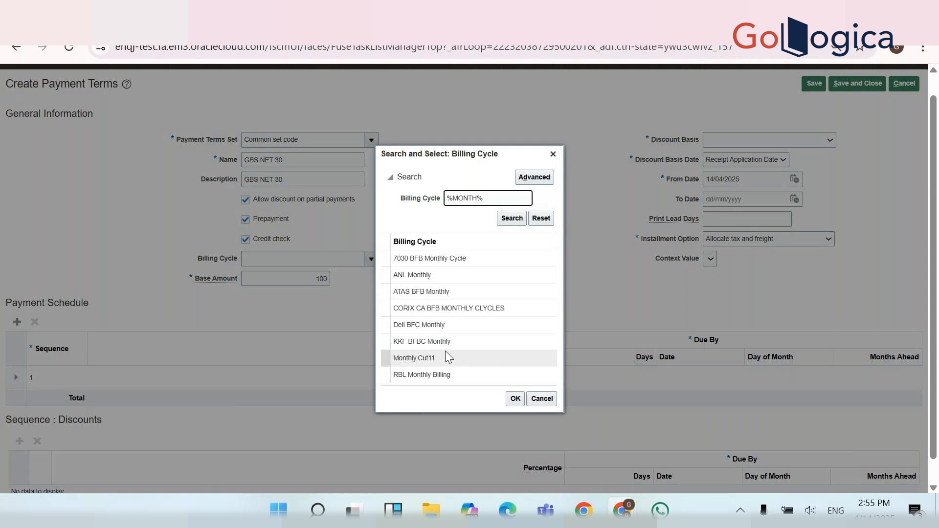
Search the billing cycles for %WEEK% instead
{"action": "double_click", "coordinate": [462, 197]}
{"action": "type", "text": "WEEK%"}
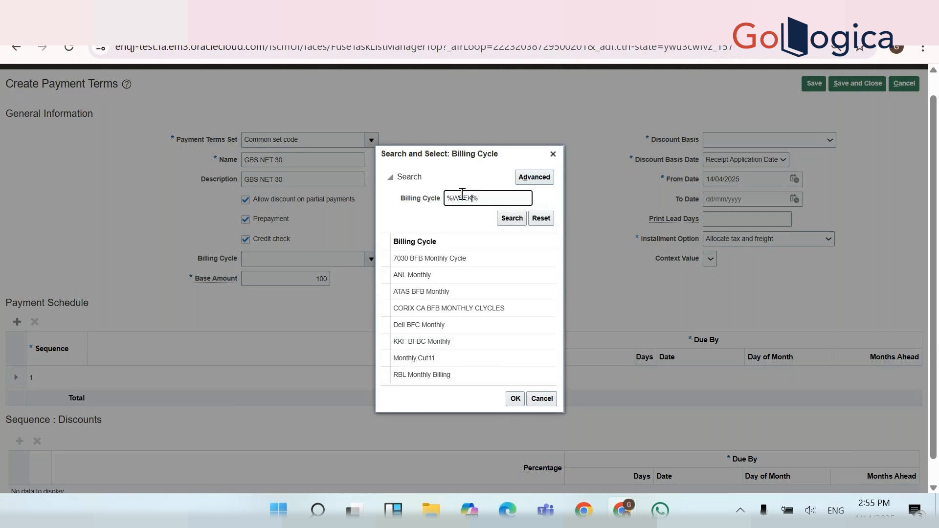
{"action": "key", "text": "Return"}
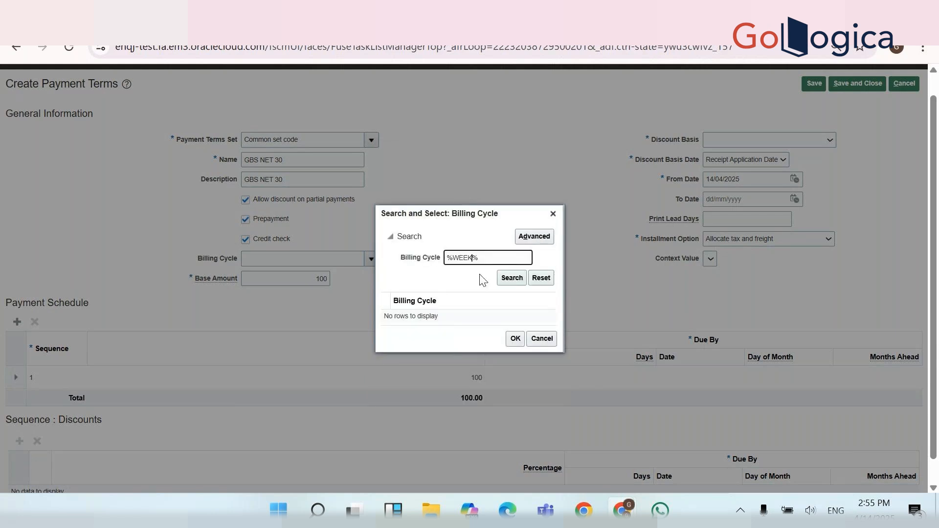
Search the billing cycles for %Month% and choose ANL Monthly as the payment term's billing cycle
{"action": "double_click", "coordinate": [465, 258]}
{"action": "type", "text": "Month%"}
{"action": "key", "text": "Return"}
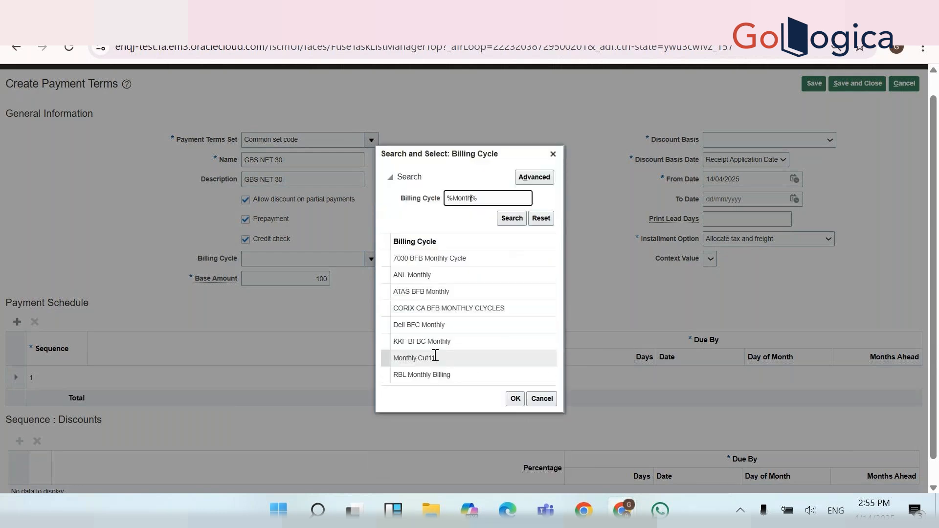
{"action": "left_click", "coordinate": [420, 272]}
{"action": "left_click", "coordinate": [512, 399]}
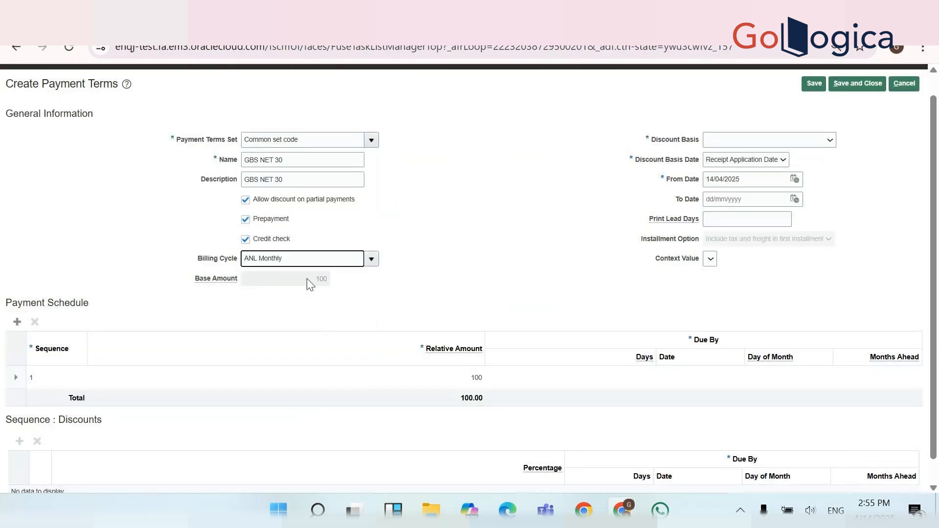
Set the payment term's Discount Basis to Invoice Amount and its From Date to 01/01/2000
{"action": "left_click", "coordinate": [737, 142]}
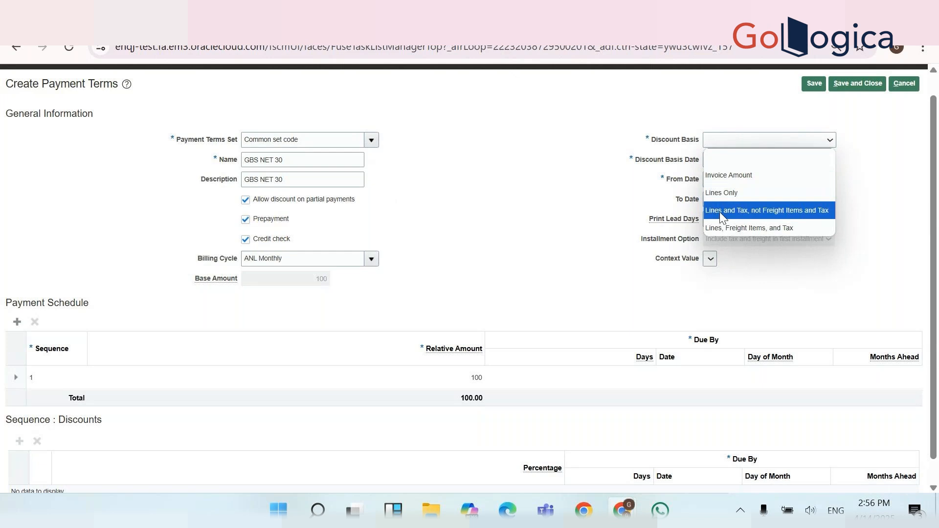
{"action": "left_click", "coordinate": [714, 175]}
{"action": "triple_click", "coordinate": [729, 179]}
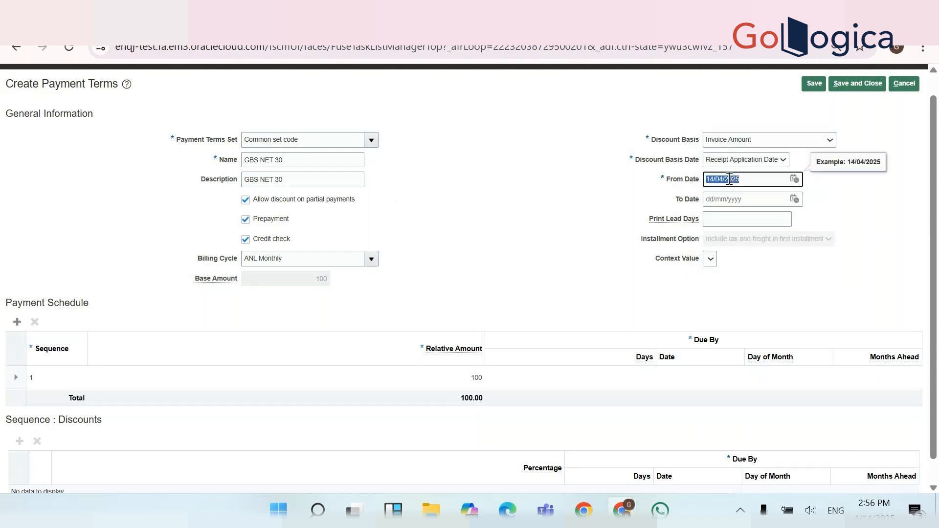
{"action": "type", "text": "01/01/2000"}
{"action": "key", "text": "Tab"}
Set the payment term's Print Lead Days to 1
{"action": "left_click", "coordinate": [723, 219]}
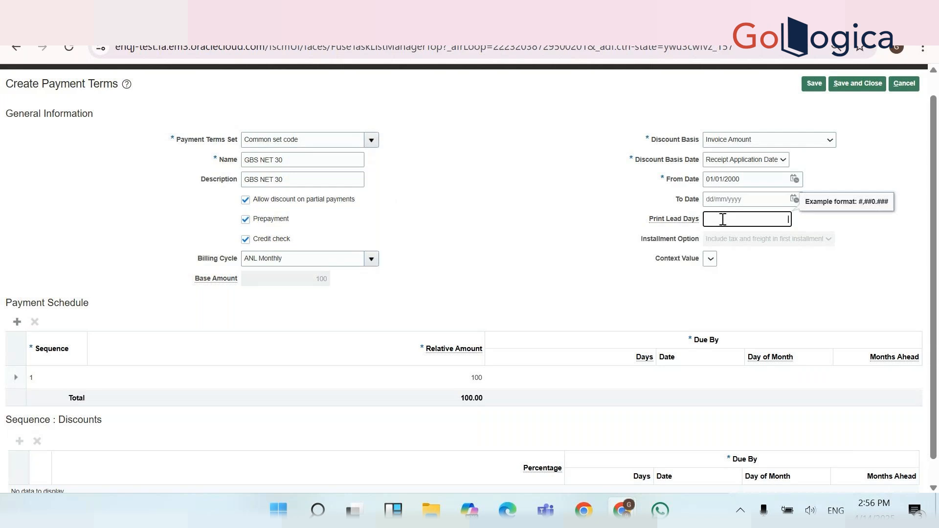
{"action": "type", "text": "1"}
{"action": "key", "text": "Tab"}
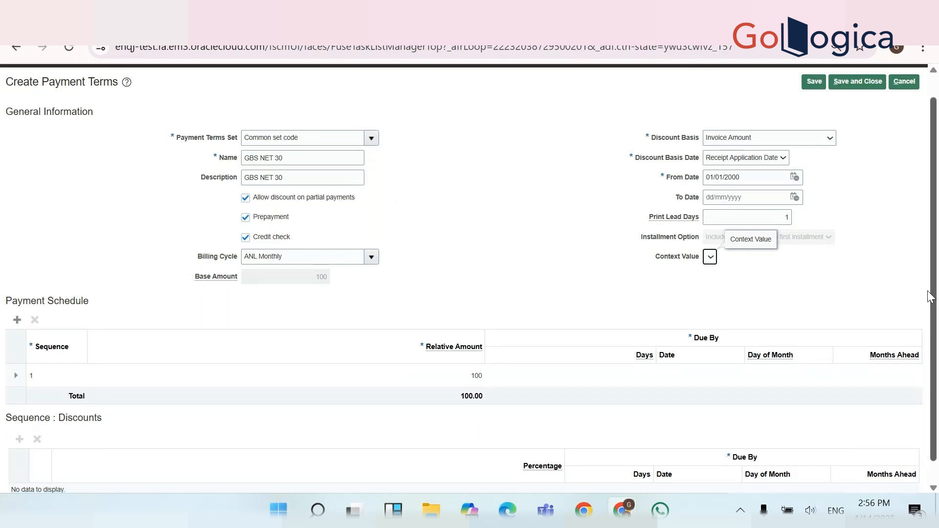
Try to add another payment schedule line and save the payment term
{"action": "scroll", "coordinate": [918, 361], "scroll_direction": "down", "scroll_amount": 1}
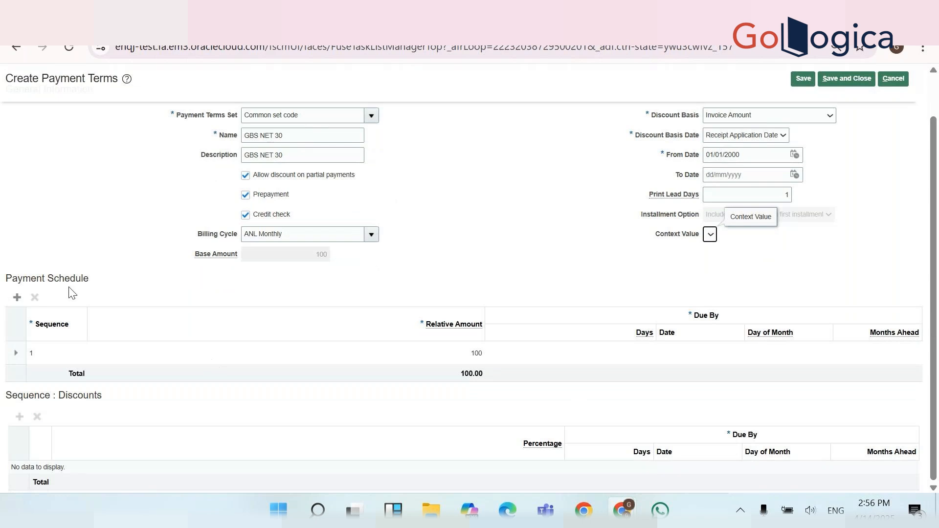
{"action": "left_click", "coordinate": [16, 354]}
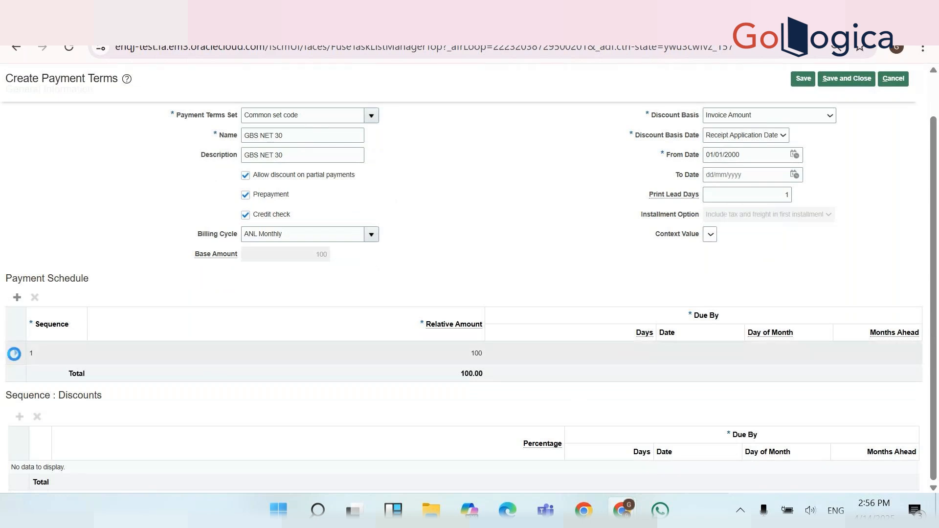
{"action": "left_click", "coordinate": [17, 299]}
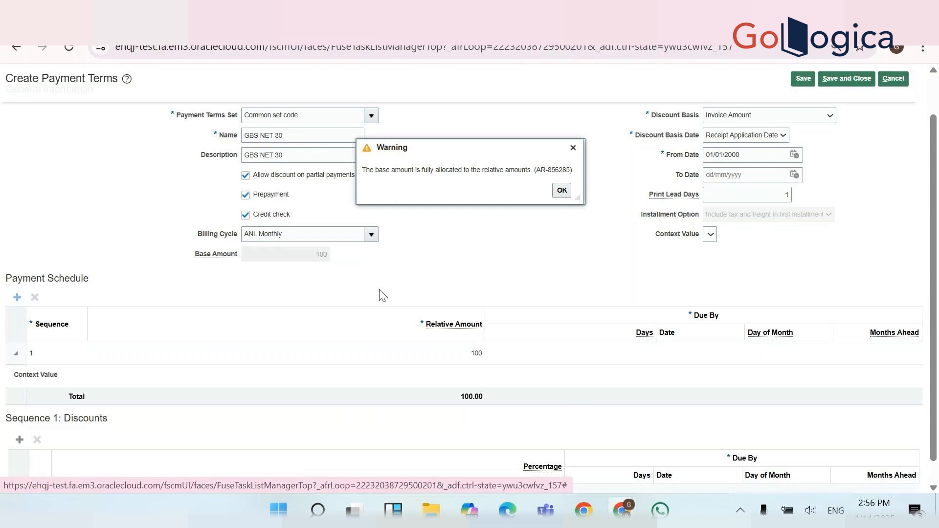
{"action": "left_click", "coordinate": [563, 192]}
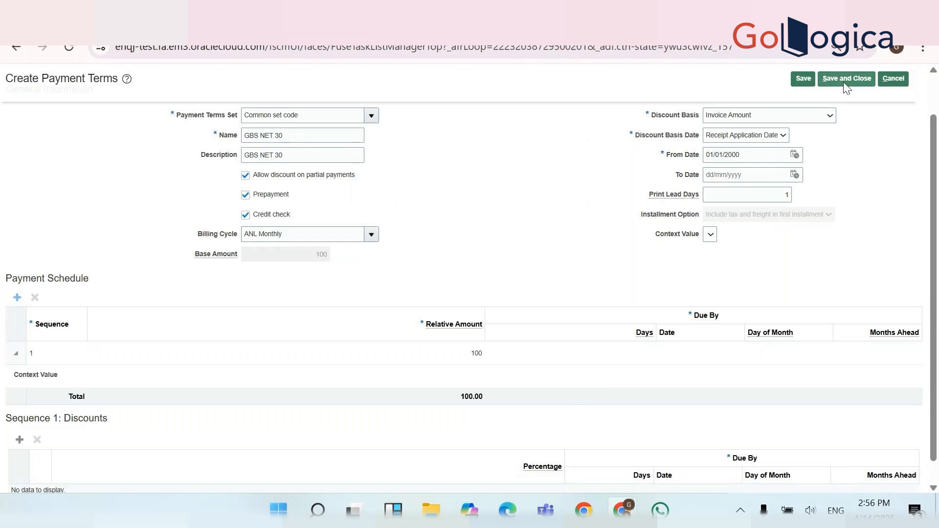
{"action": "left_click", "coordinate": [805, 80]}
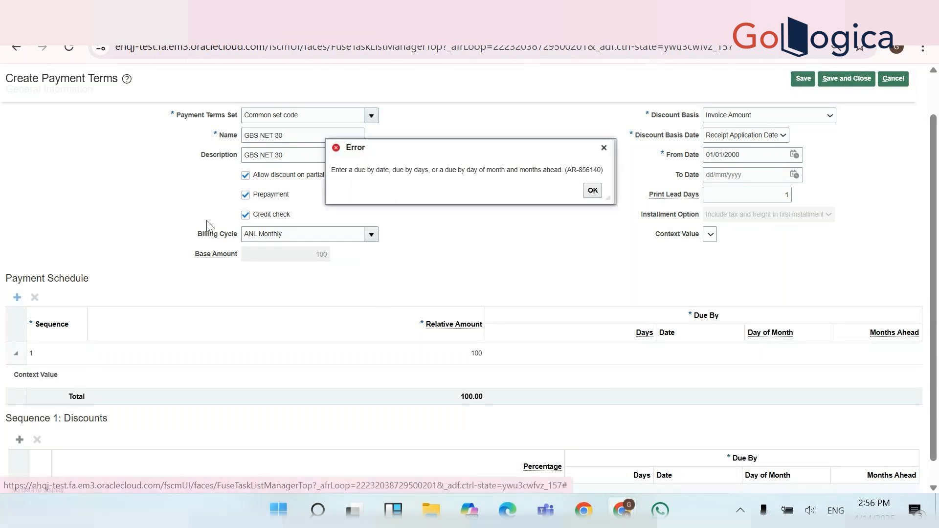
{"action": "left_click", "coordinate": [592, 191]}
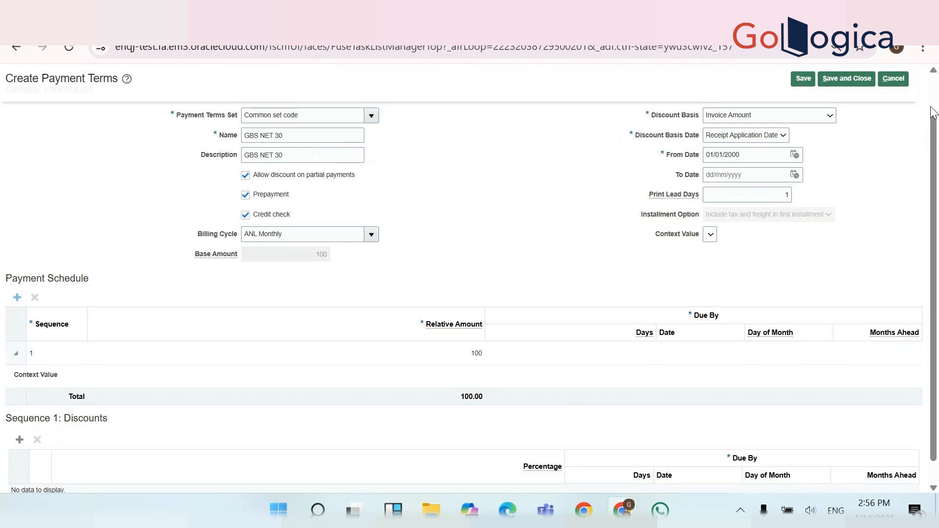
Make payment schedule sequence 1 due by 30 days
{"action": "scroll", "coordinate": [933, 111], "scroll_direction": "up", "scroll_amount": 1}
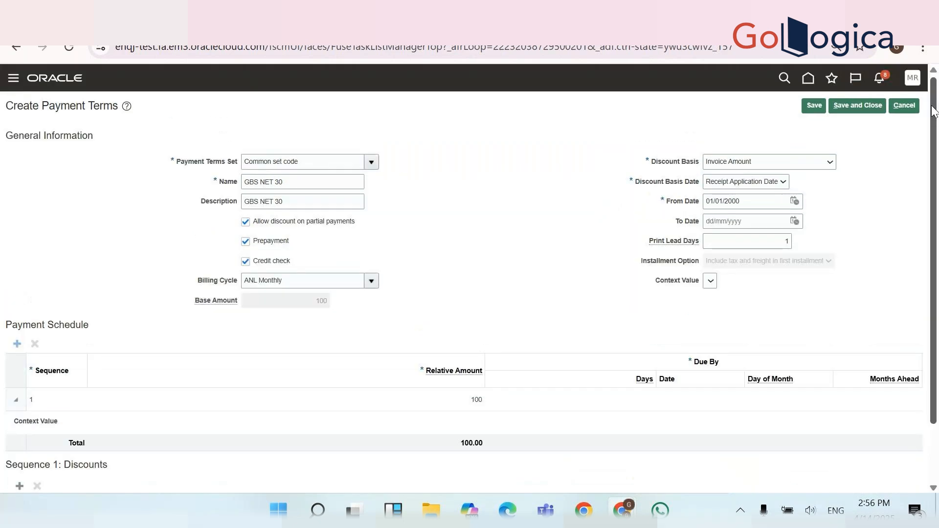
{"action": "scroll", "coordinate": [933, 112], "scroll_direction": "down", "scroll_amount": 2}
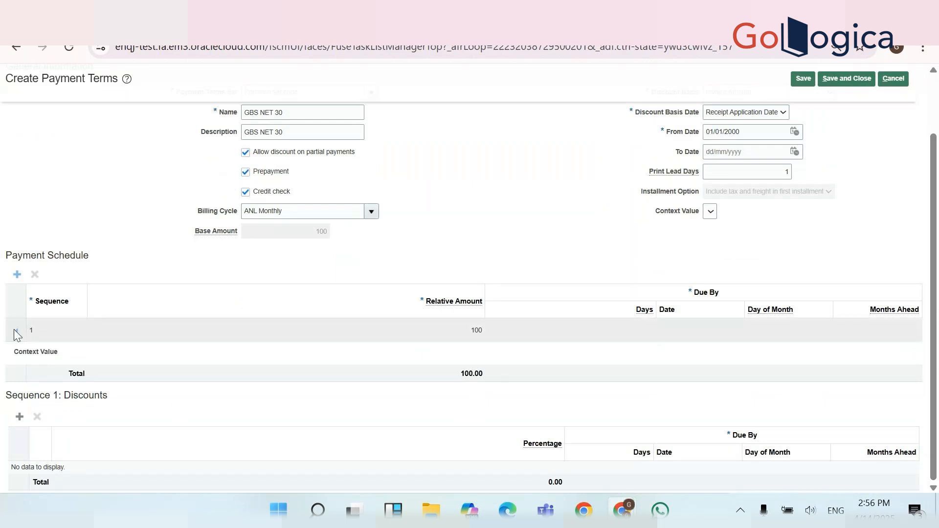
{"action": "left_click", "coordinate": [49, 339]}
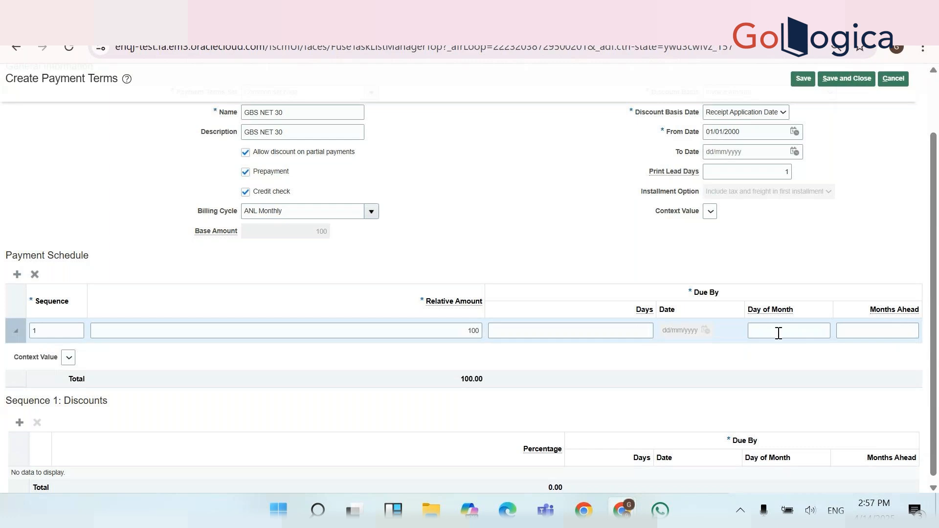
{"action": "left_click", "coordinate": [638, 331]}
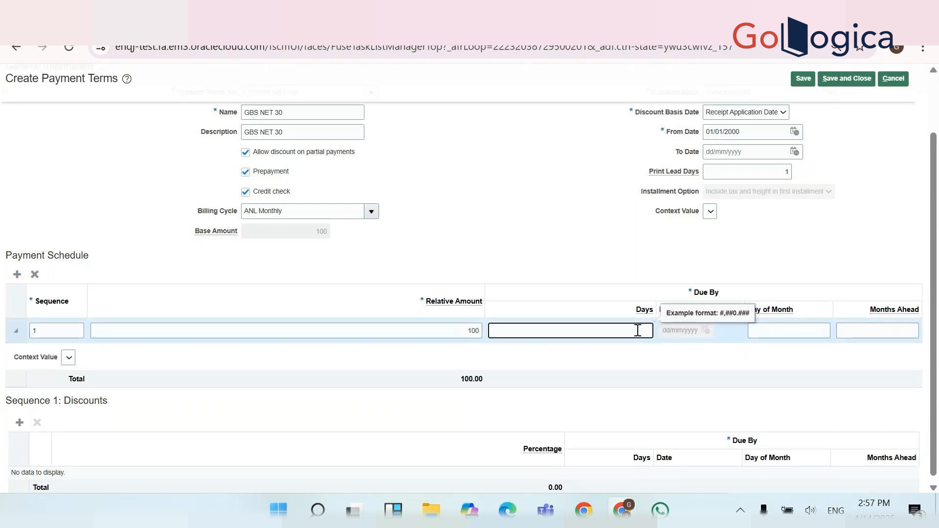
{"action": "type", "text": "30"}
{"action": "key", "text": "Tab"}
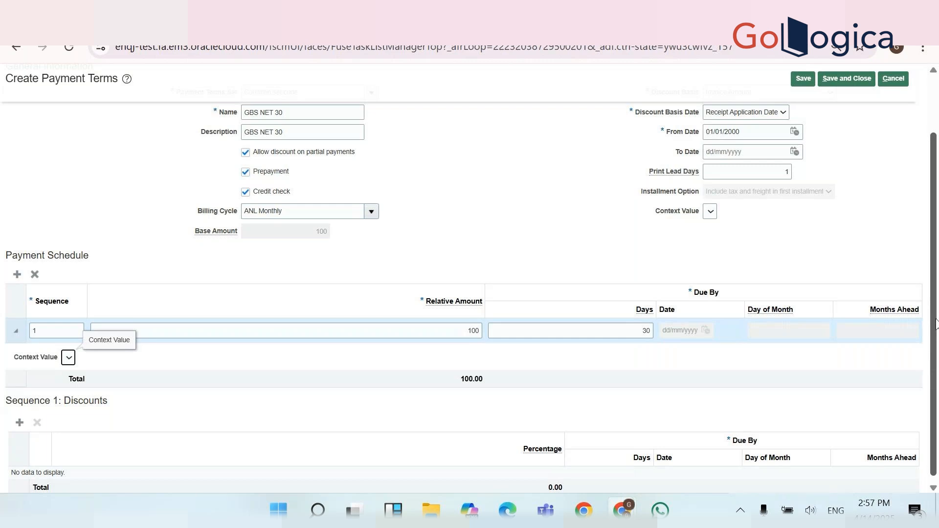
{"action": "left_click_drag", "start_coordinate": [934, 324], "coordinate": [936, 334]}
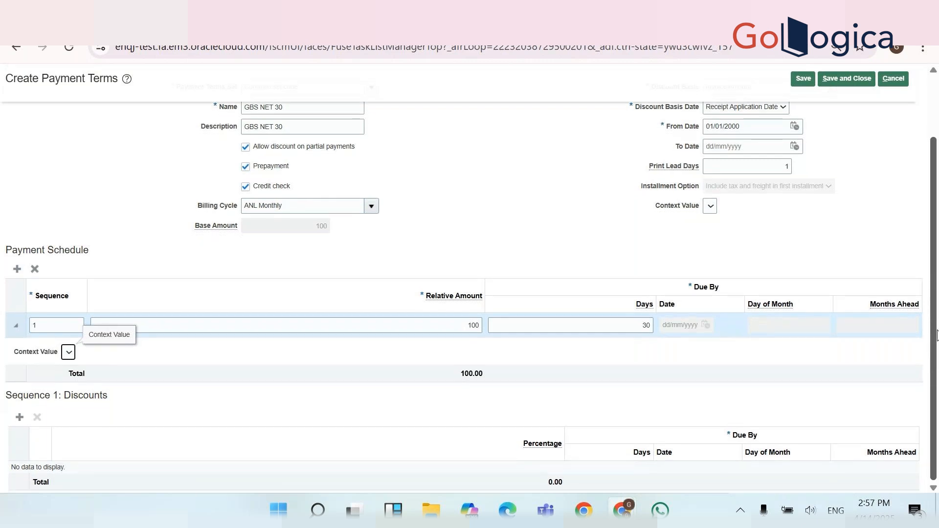
Copy the payment term's name, GBS NET 30, and save and close the payment term
{"action": "scroll", "coordinate": [936, 335], "scroll_direction": "up", "scroll_amount": 2}
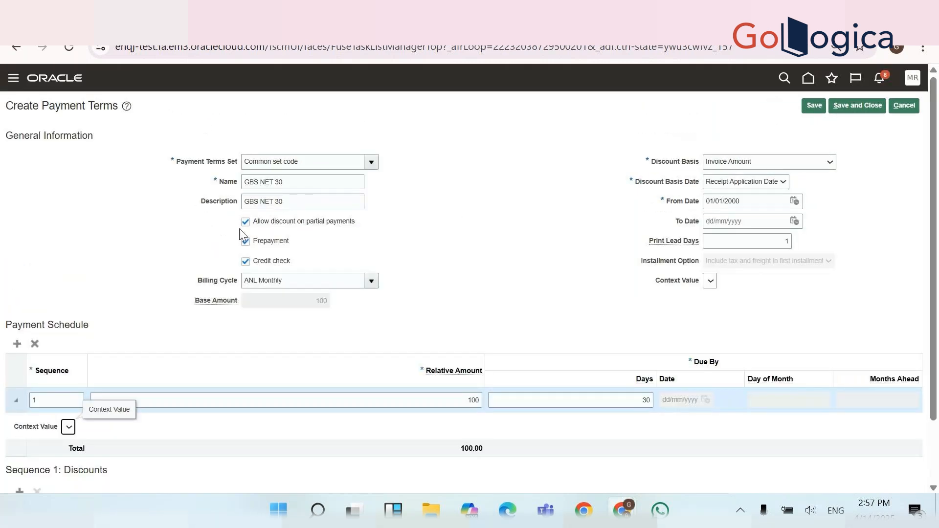
{"action": "triple_click", "coordinate": [282, 179]}
{"action": "key", "text": "ctrl+c"}
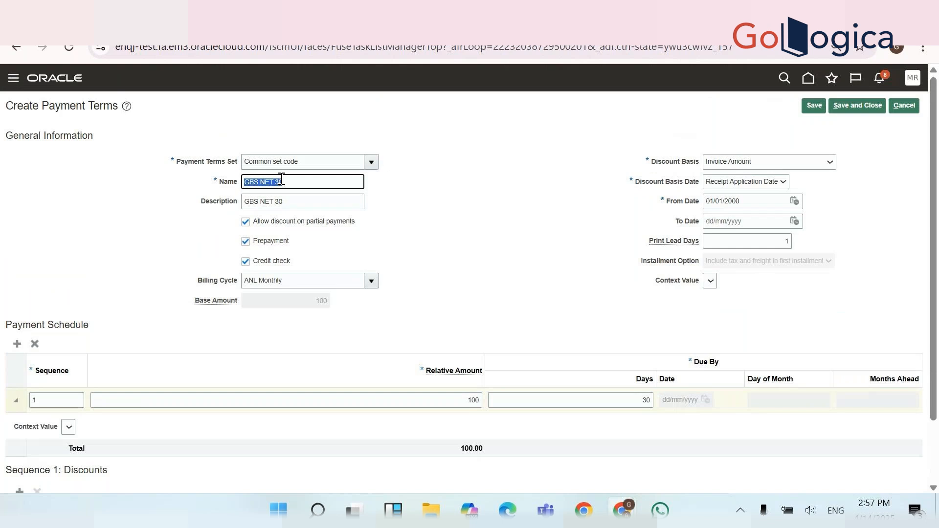
{"action": "left_click", "coordinate": [817, 107]}
{"action": "left_click", "coordinate": [846, 108]}
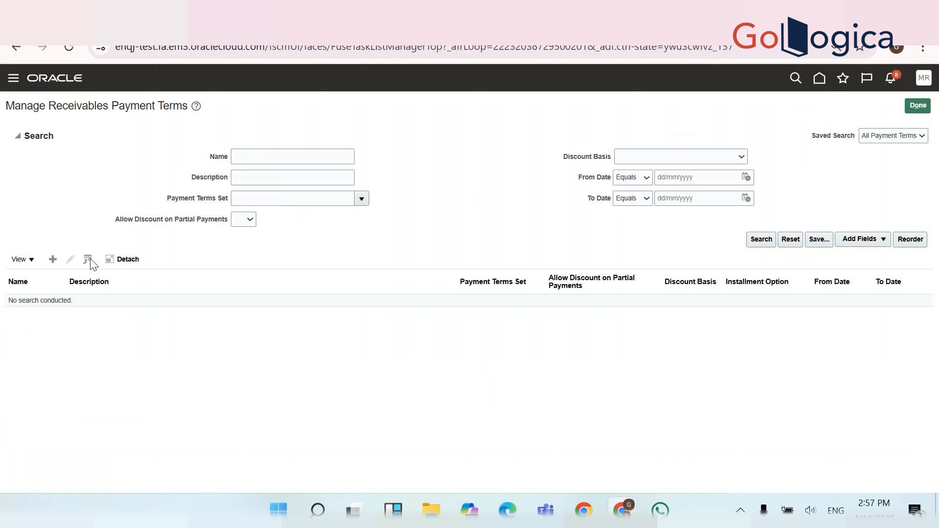
Start a new payment term, and paste GBS NET 30 into cell D114 of the PPM Class Notes spreadsheet beside Manage Payment Terms
{"action": "left_click", "coordinate": [53, 259]}
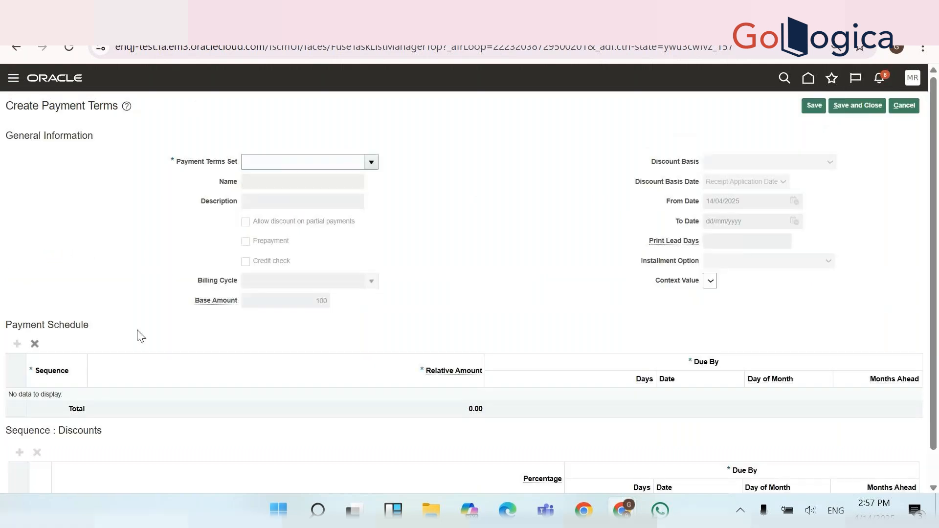
{"action": "key", "text": "alt+Tab"}
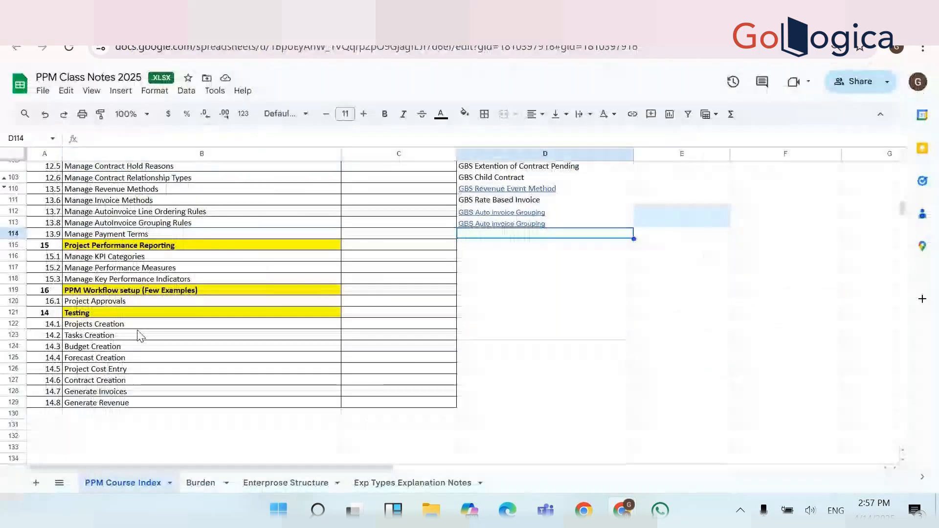
{"action": "key", "text": "ctrl+v"}
{"action": "key", "text": "alt+Tab"}
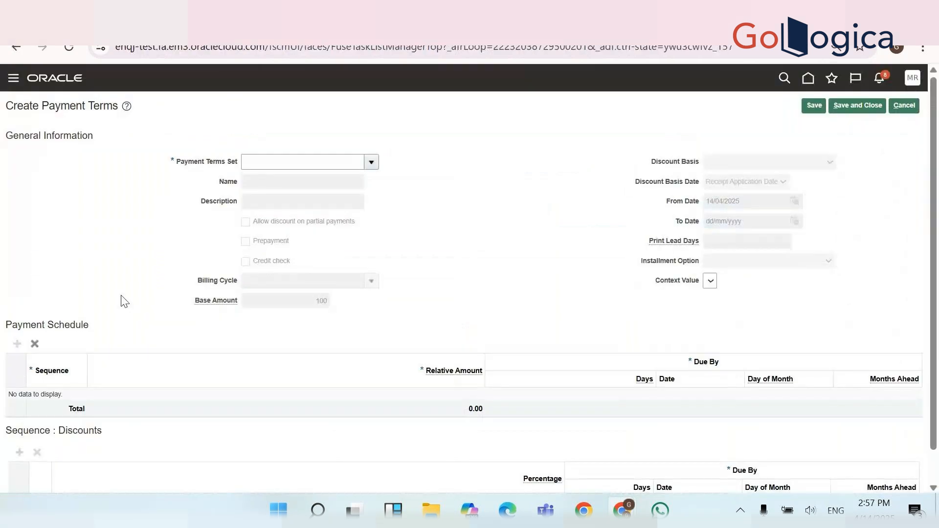
Set the new term's payment terms set to Common set code and enter GBS NET 7 as its name and description
{"action": "left_click", "coordinate": [256, 162]}
{"action": "type", "text": "omm"}
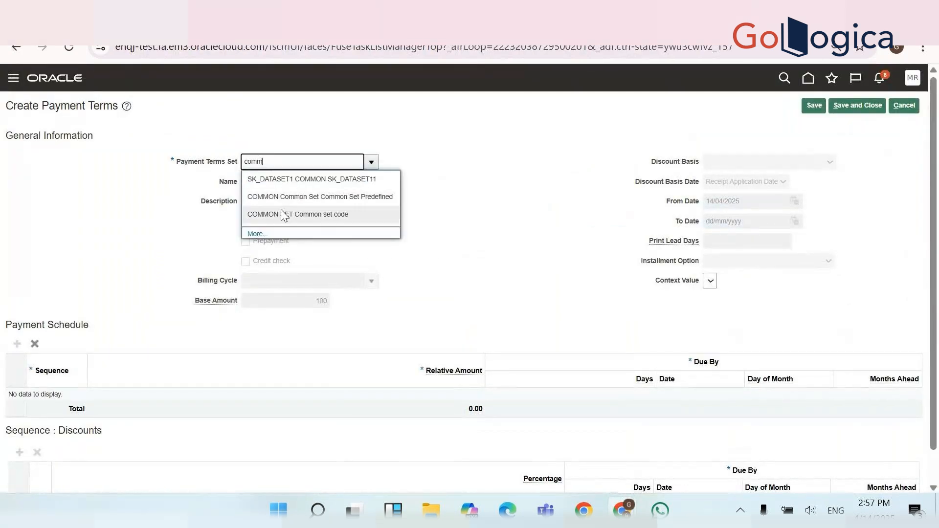
{"action": "left_click", "coordinate": [281, 213]}
{"action": "left_click", "coordinate": [276, 186]}
{"action": "type", "text": "GBS NET"}
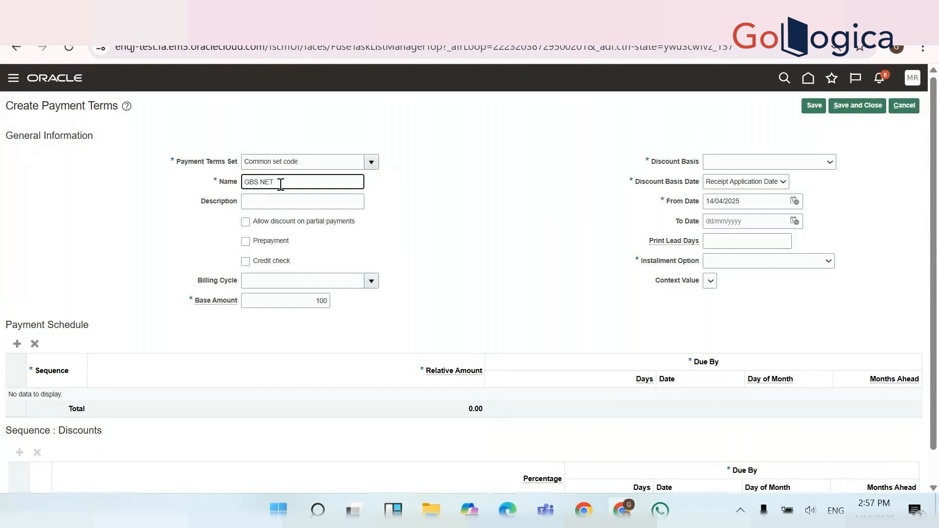
{"action": "type", "text": " 7"}
{"action": "key", "text": "ctrl+a"}
{"action": "key", "text": "ctrl+c"}
{"action": "left_click", "coordinate": [279, 202]}
{"action": "key", "text": "ctrl+v"}
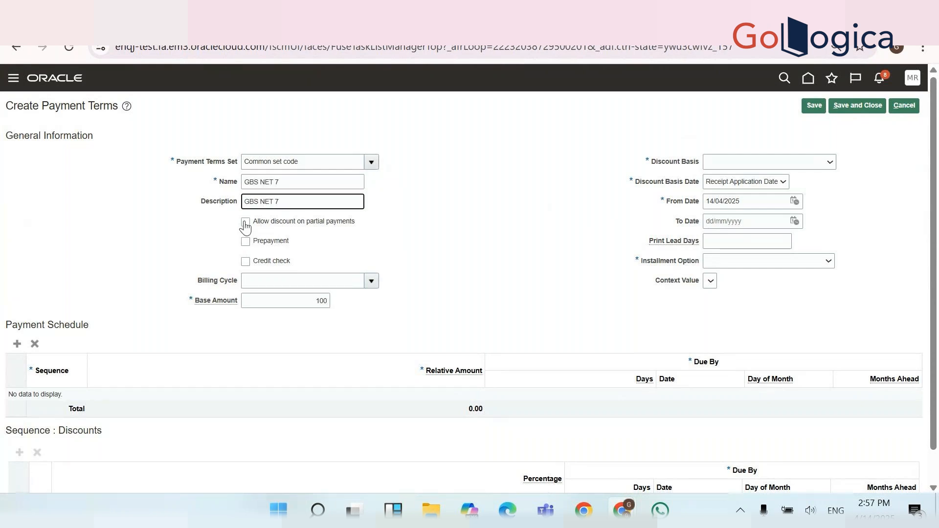
Enable Prepayment and Credit check for the GBS NET 7 term and set its billing cycle to Dell BFB Daily
{"action": "left_click", "coordinate": [245, 241]}
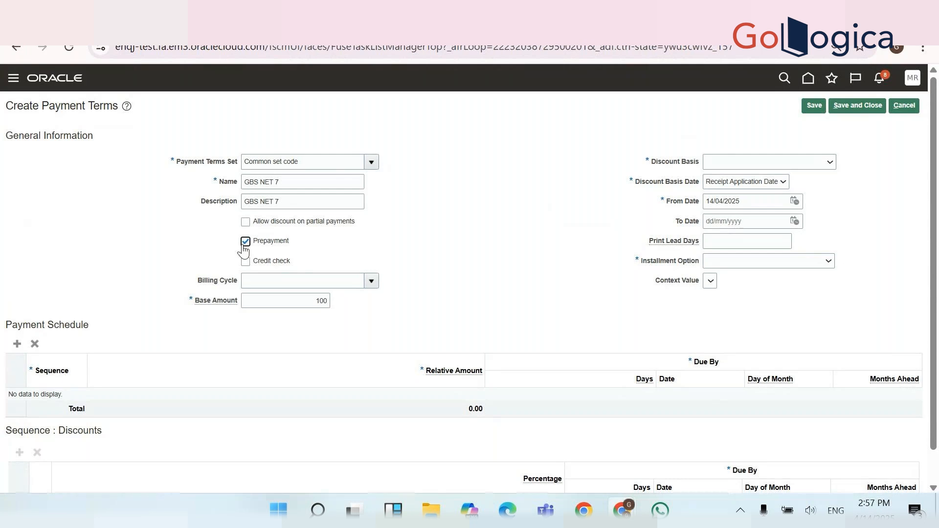
{"action": "left_click", "coordinate": [245, 262]}
{"action": "left_click", "coordinate": [368, 282]}
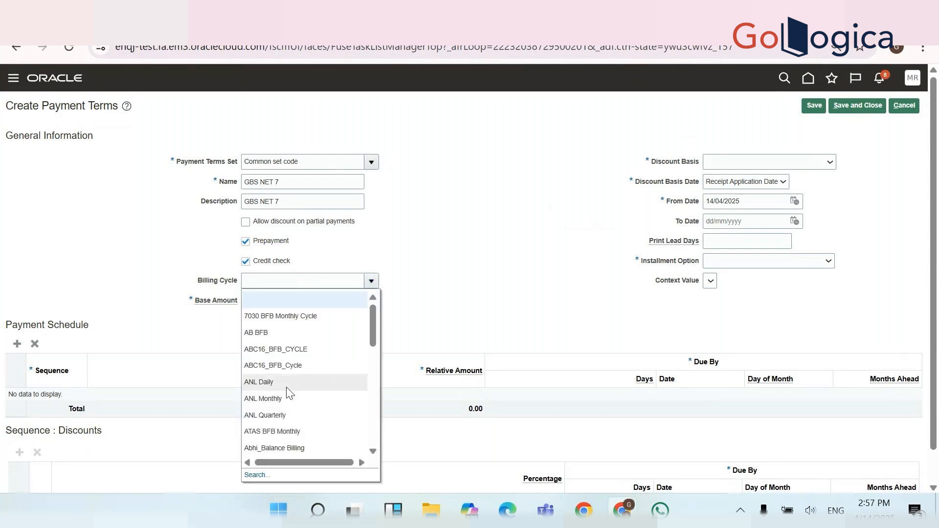
{"action": "left_click", "coordinate": [373, 451]}
{"action": "left_click", "coordinate": [373, 451]}
{"action": "left_click", "coordinate": [372, 451]}
{"action": "left_click", "coordinate": [373, 451]}
{"action": "left_click", "coordinate": [373, 451]}
{"action": "left_click", "coordinate": [372, 452]}
{"action": "left_click", "coordinate": [373, 452]}
{"action": "left_click", "coordinate": [373, 451]}
{"action": "left_click", "coordinate": [373, 451]}
{"action": "left_click", "coordinate": [373, 451]}
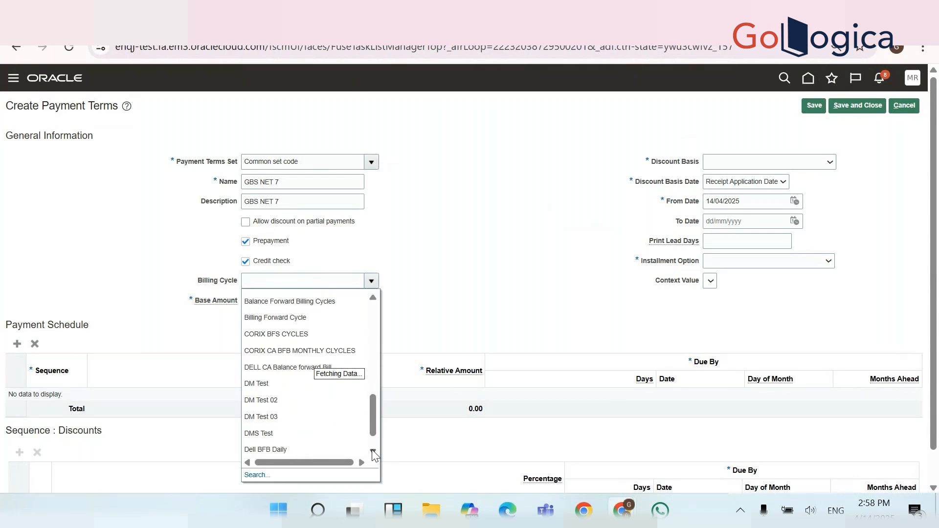
{"action": "left_click", "coordinate": [373, 451]}
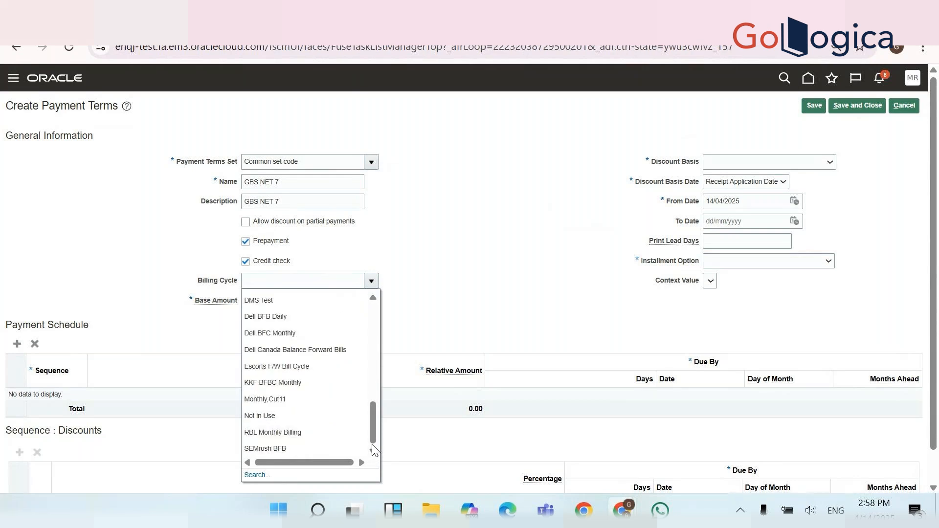
{"action": "left_click", "coordinate": [292, 318]}
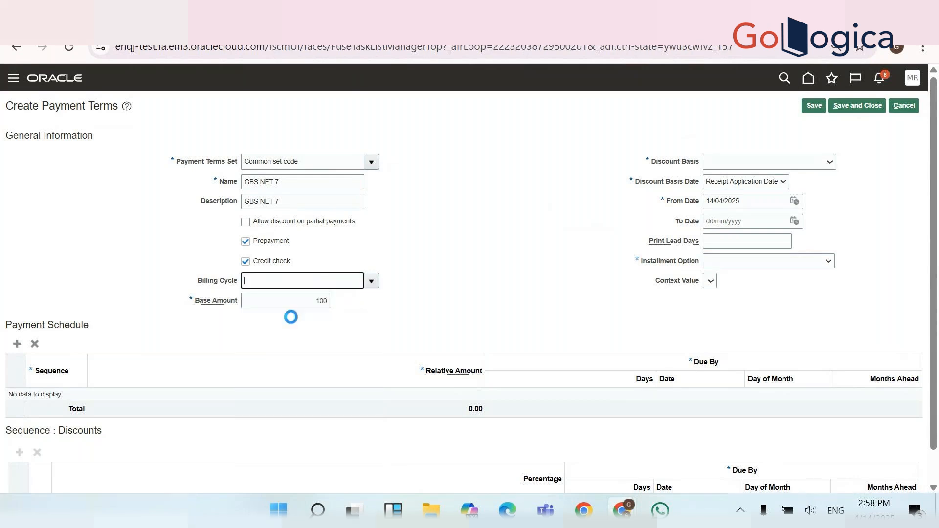
Set the installment option to Allocate tax and freight and the discount basis to Invoice Amount
{"action": "left_click", "coordinate": [754, 263]}
{"action": "left_click", "coordinate": [746, 294]}
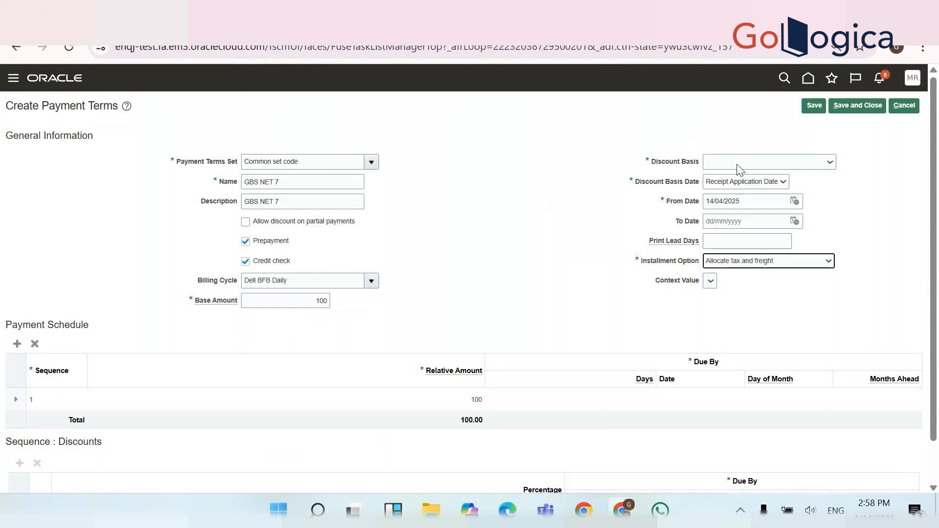
{"action": "left_click", "coordinate": [736, 163]}
{"action": "left_click", "coordinate": [732, 197]}
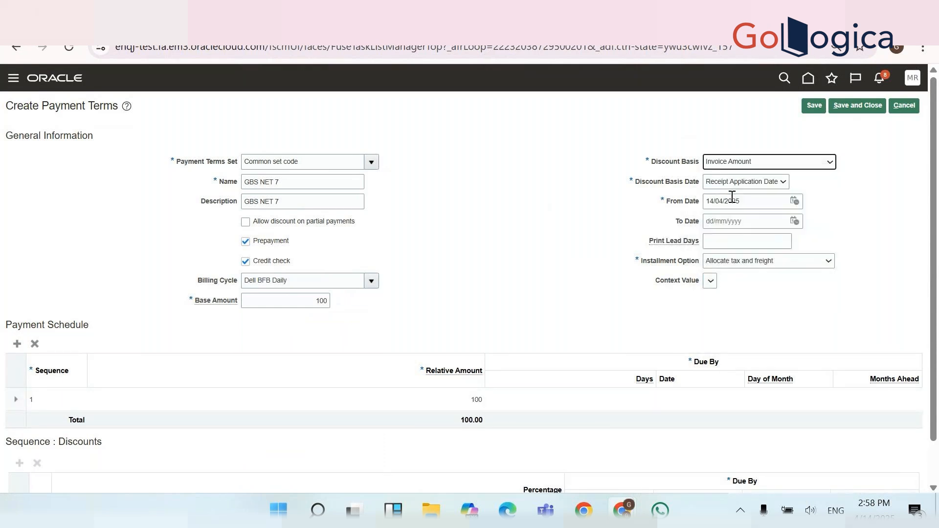
Set the payment term's From Date to 01/01/2000
{"action": "triple_click", "coordinate": [733, 197]}
{"action": "type", "text": "01/01/2000"}
{"action": "key", "text": "Tab"}
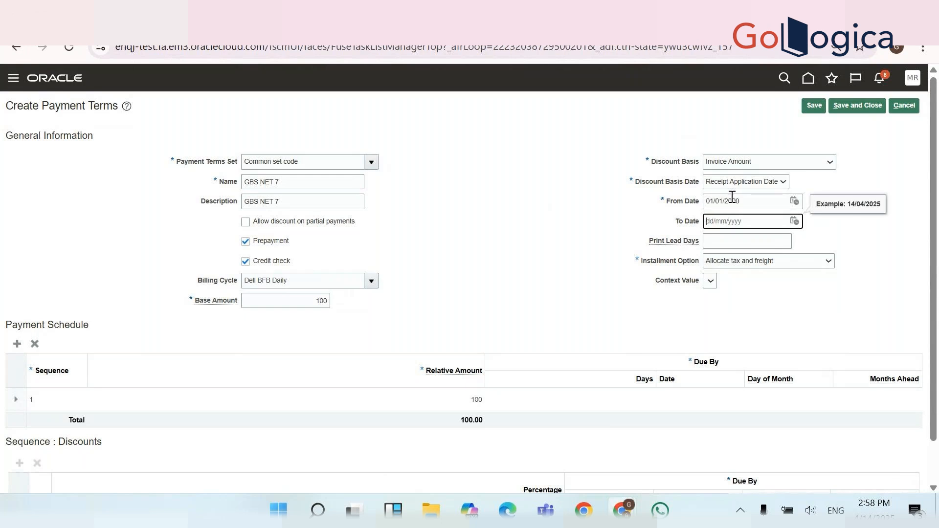
Make sequence 1 of the payment schedule due in 7 days
{"action": "left_click", "coordinate": [342, 397]}
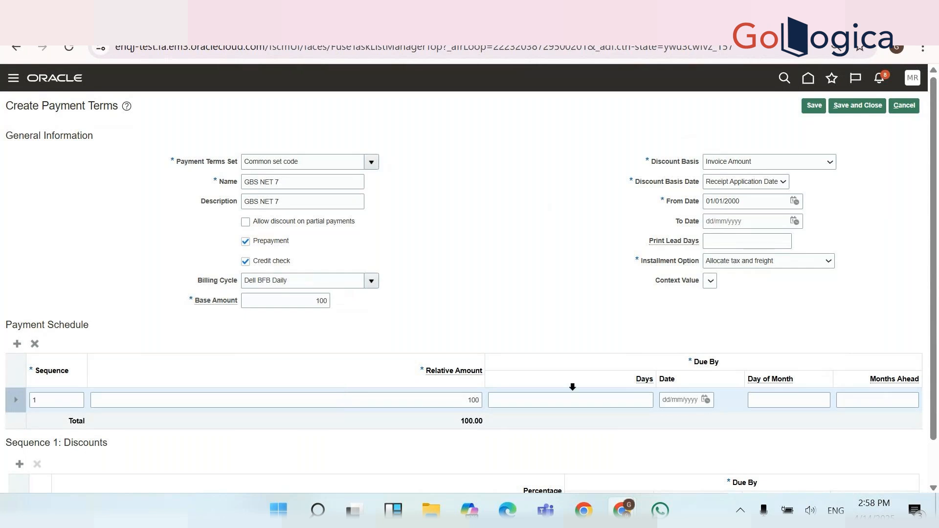
{"action": "left_click", "coordinate": [645, 401]}
{"action": "type", "text": "7"}
{"action": "key", "text": "Tab"}
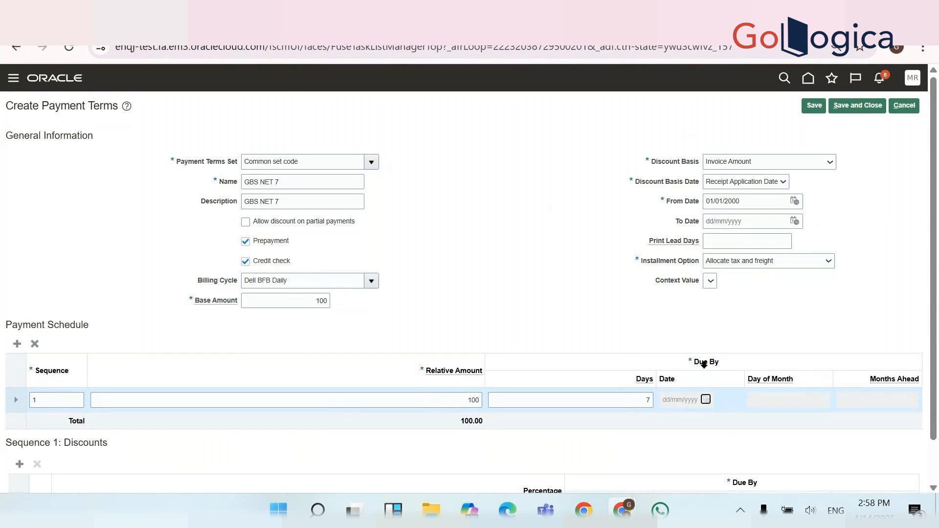
Copy the name GBS NET 7 into the class notes spreadsheet, on a new line below GBS NET 30 in cell D114
{"action": "left_click", "coordinate": [265, 182]}
{"action": "double_click", "coordinate": [264, 182]}
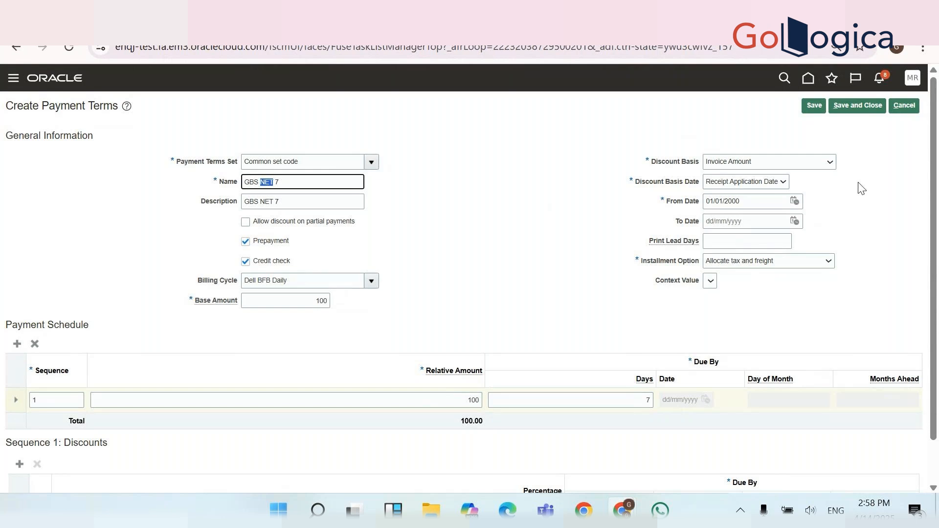
{"action": "triple_click", "coordinate": [282, 188]}
{"action": "key", "text": "alt+Tab"}
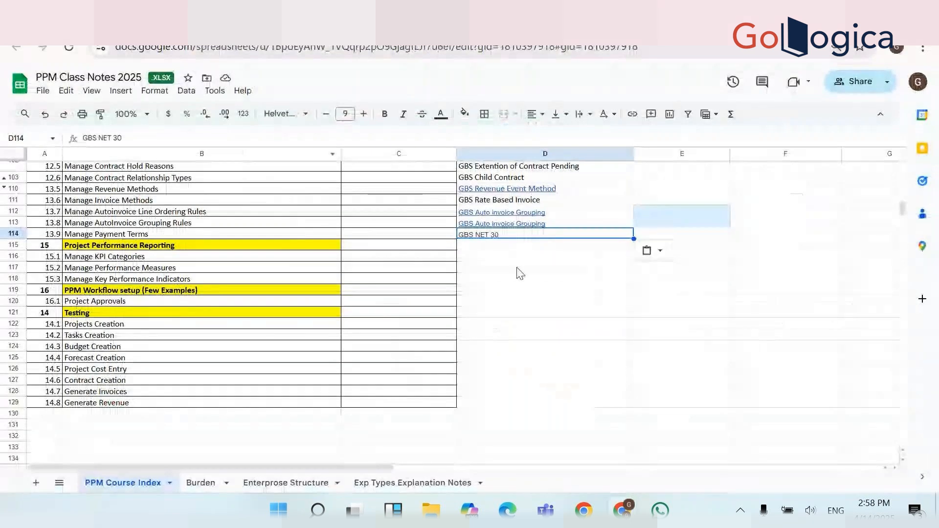
{"action": "double_click", "coordinate": [517, 234]}
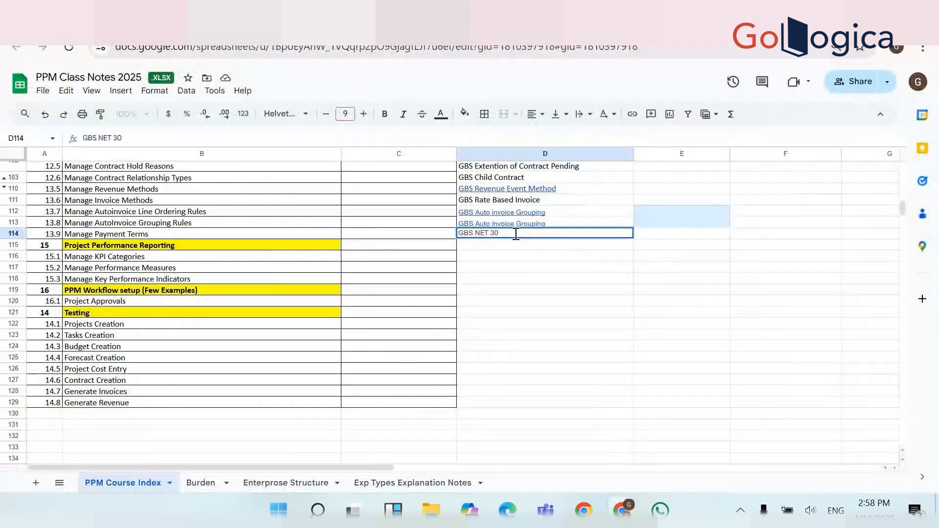
{"action": "key", "text": "alt+Return"}
{"action": "key", "text": "ctrl+v"}
{"action": "left_click", "coordinate": [508, 281]}
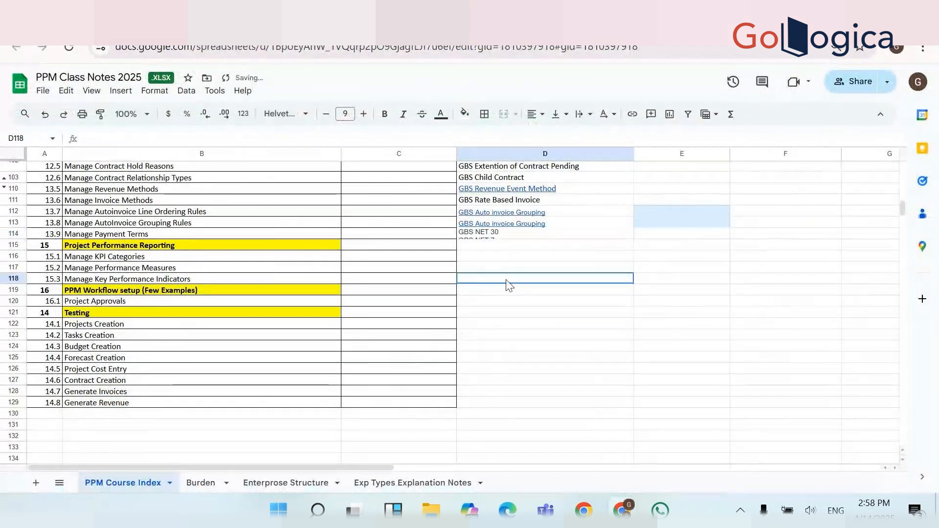
Switch back to Oracle, save and close the GBS NET 7 payment term, and return to the Project Financial Management setup tasks
{"action": "key", "text": "alt+Tab"}
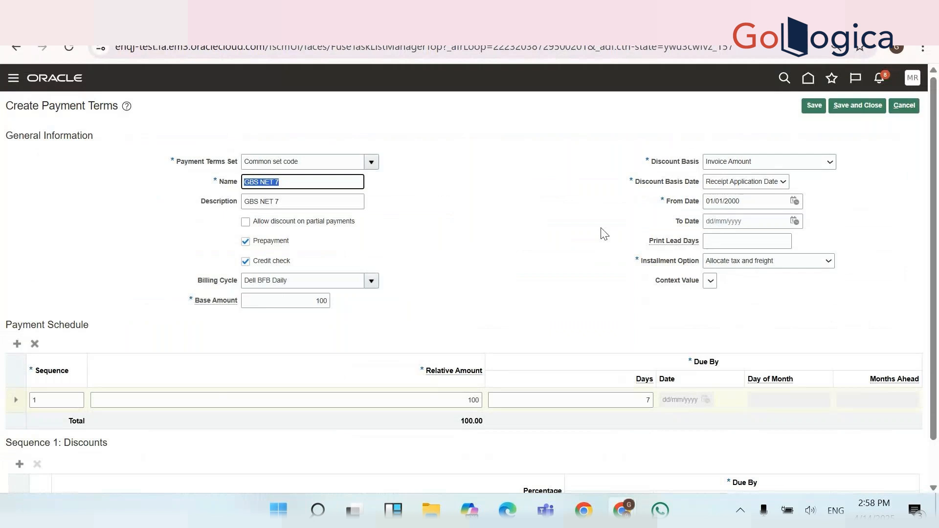
{"action": "left_click", "coordinate": [816, 105]}
{"action": "left_click", "coordinate": [841, 105]}
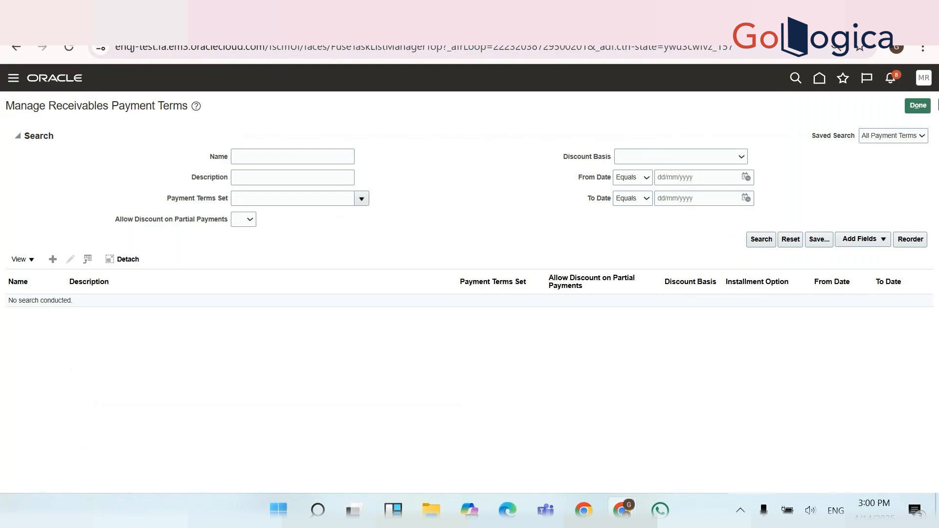
{"action": "left_click", "coordinate": [919, 106]}
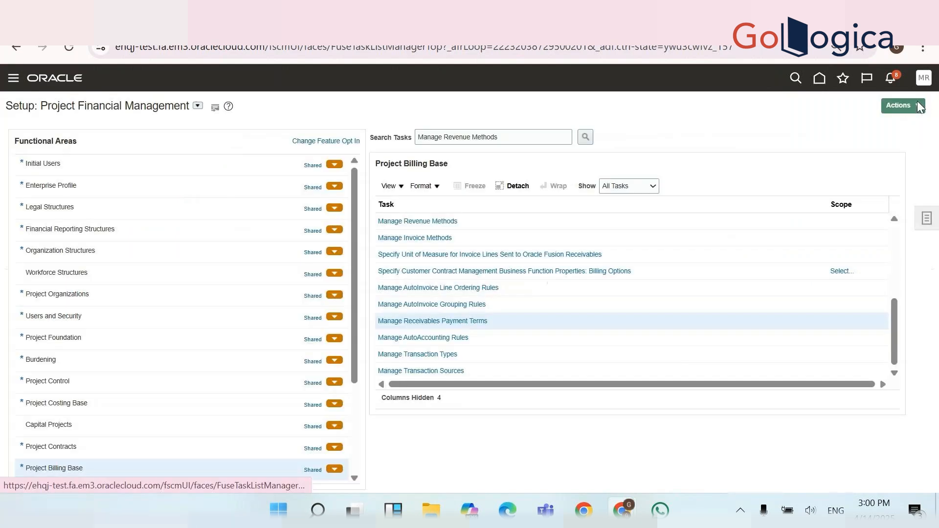
Switch to the class notes spreadsheet and review the course topics from Manage Payment Terms back up to Manage Project Templates
{"action": "key", "text": "alt+Tab"}
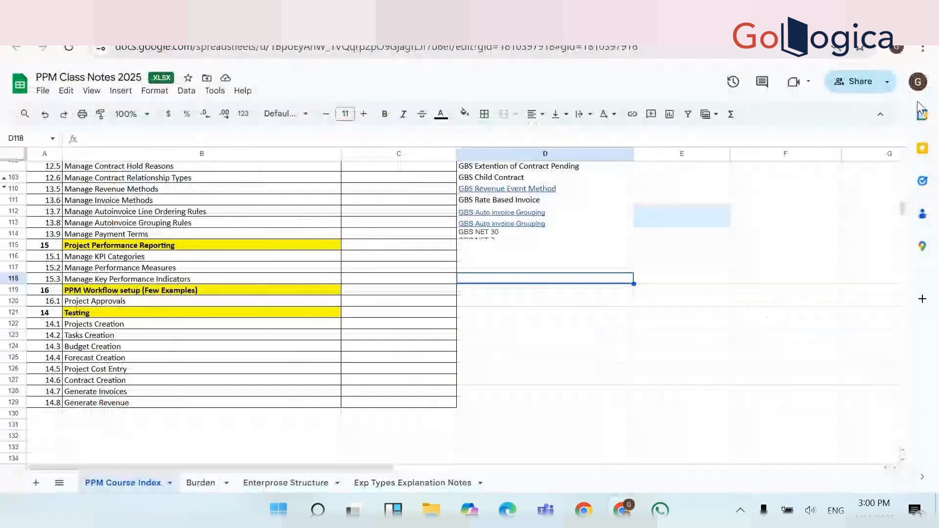
{"action": "left_click", "coordinate": [346, 268]}
{"action": "key", "text": "Left"}
{"action": "key", "text": "Up"}
{"action": "key", "text": "Up"}
{"action": "key", "text": "Up"}
{"action": "key", "text": "Up"}
{"action": "key", "text": "Up"}
{"action": "key", "text": "Up"}
{"action": "key", "text": "Up"}
{"action": "key", "text": "Up"}
{"action": "key", "text": "Up"}
{"action": "key", "text": "Up"}
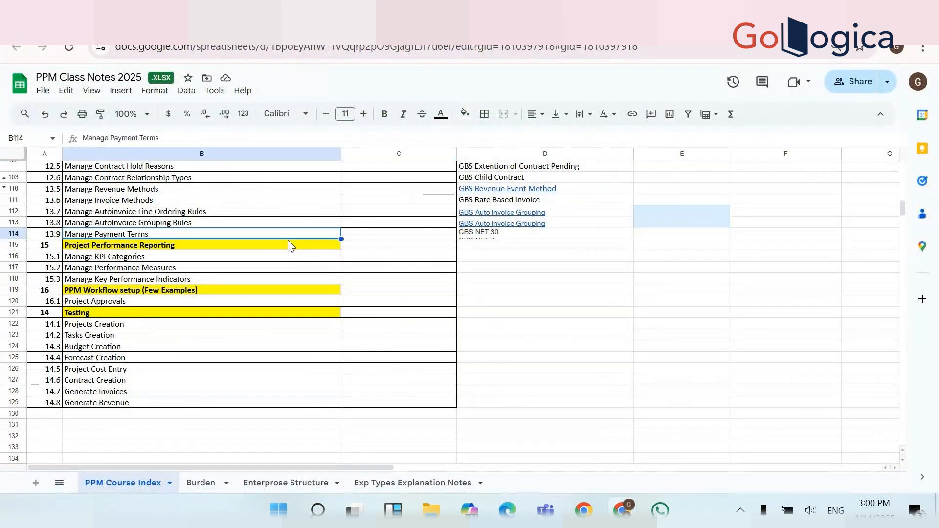
{"action": "key", "text": "Up"}
{"action": "key", "text": "Up"}
{"action": "key", "text": "Up"}
{"action": "key", "text": "Up"}
{"action": "key", "text": "Up"}
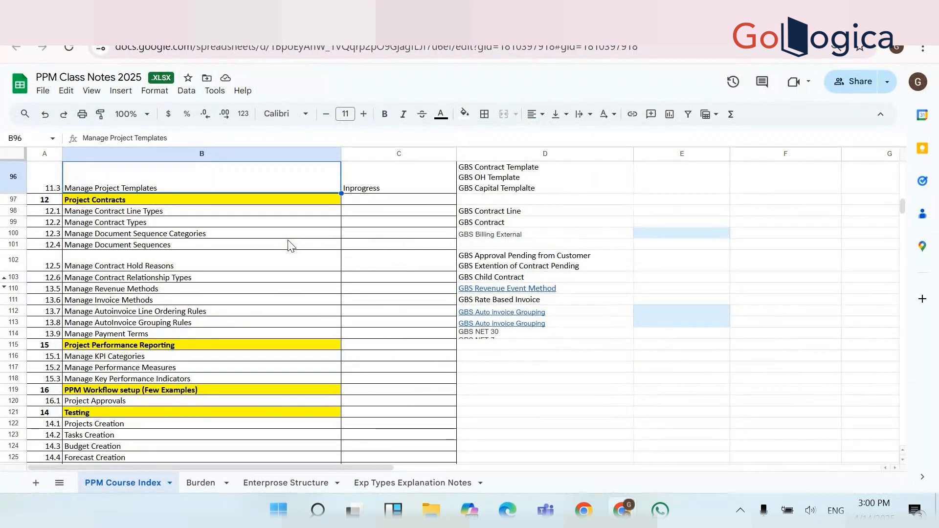
Check the Project Billing Base tasks in Oracle, and review the Project Performance Reporting and PPM Workflow setup topics in the class notes
{"action": "key", "text": "alt+Tab"}
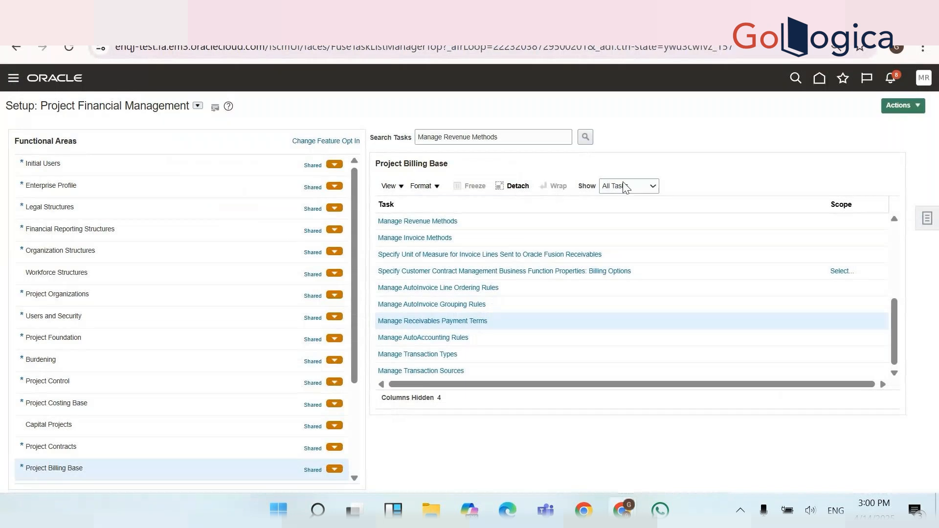
{"action": "left_click", "coordinate": [625, 187]}
{"action": "left_click", "coordinate": [623, 188]}
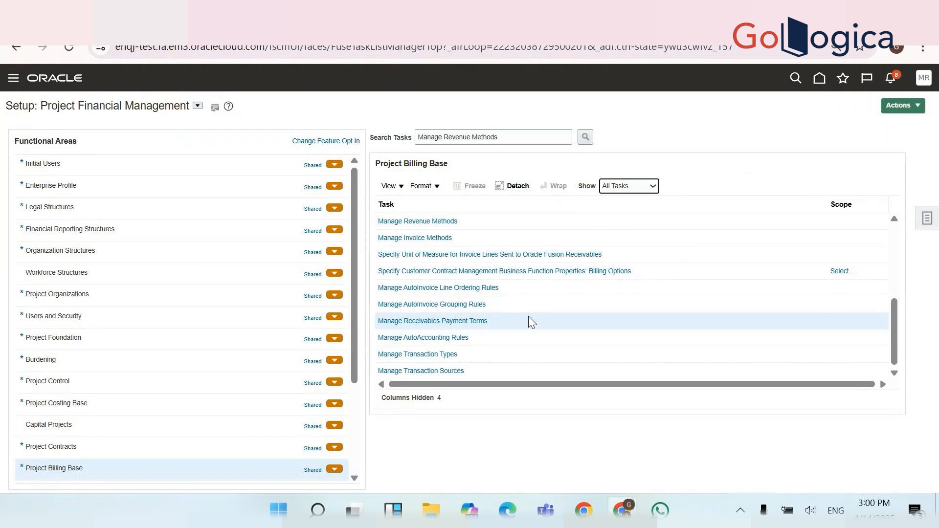
{"action": "key", "text": "alt+Tab"}
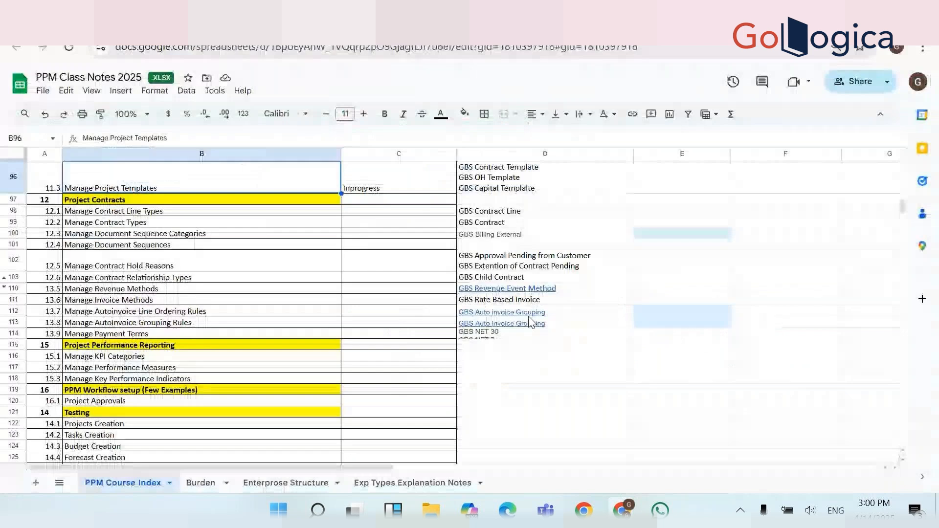
{"action": "left_click", "coordinate": [217, 357]}
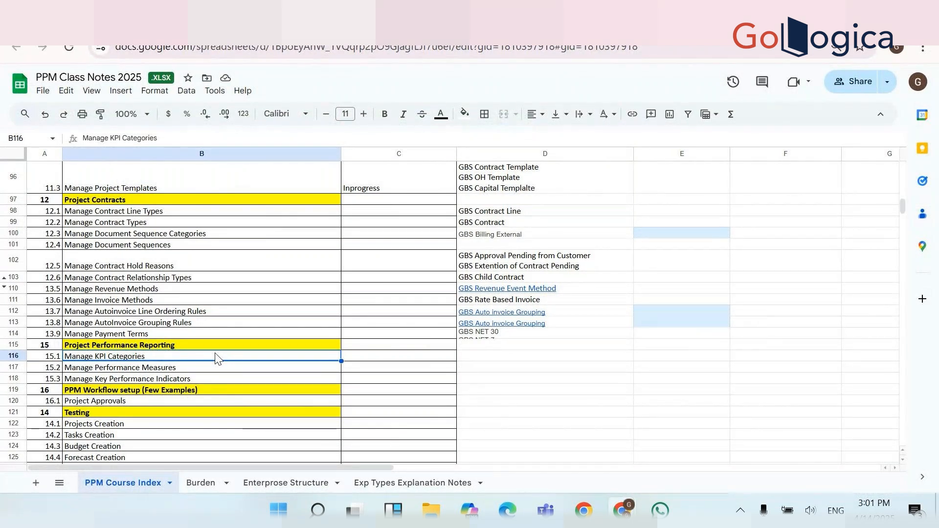
{"action": "left_click", "coordinate": [152, 379]}
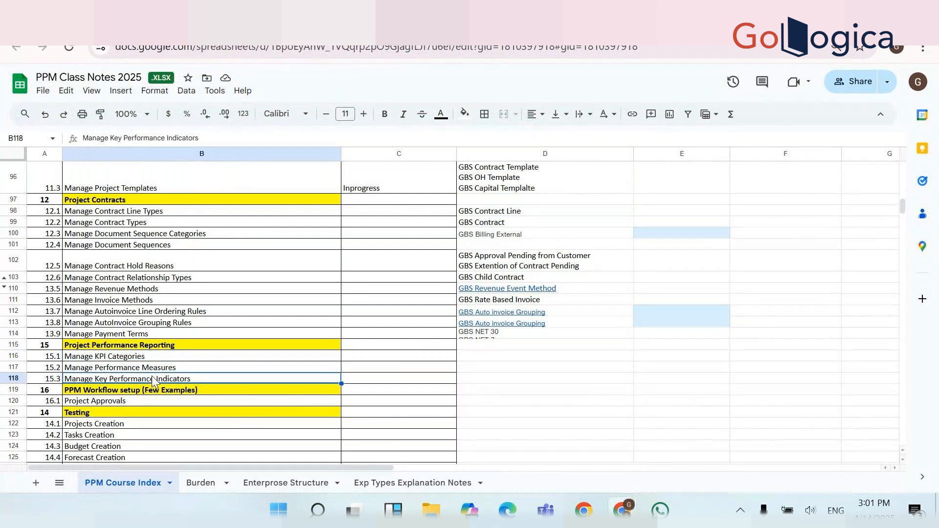
{"action": "key", "text": "Down"}
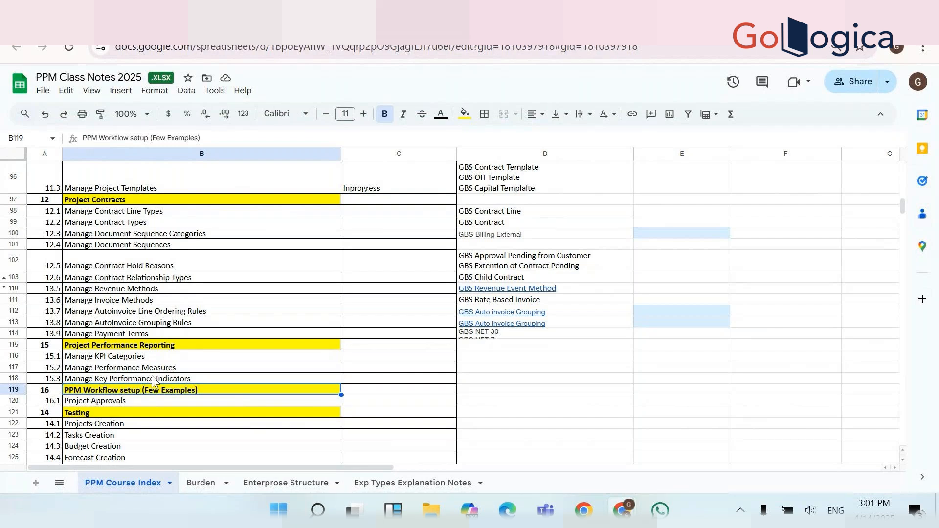
Switch from the class notes back to the Project Financial Management setup tasks in Oracle
{"action": "key", "text": "Down"}
{"action": "key", "text": "Up"}
{"action": "key", "text": "alt+Tab"}
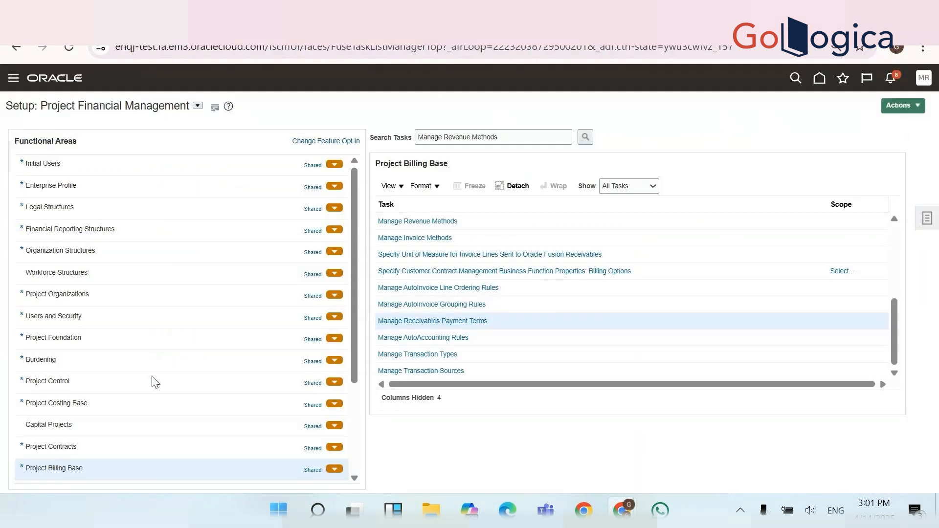
{"action": "key", "text": "alt+Tab"}
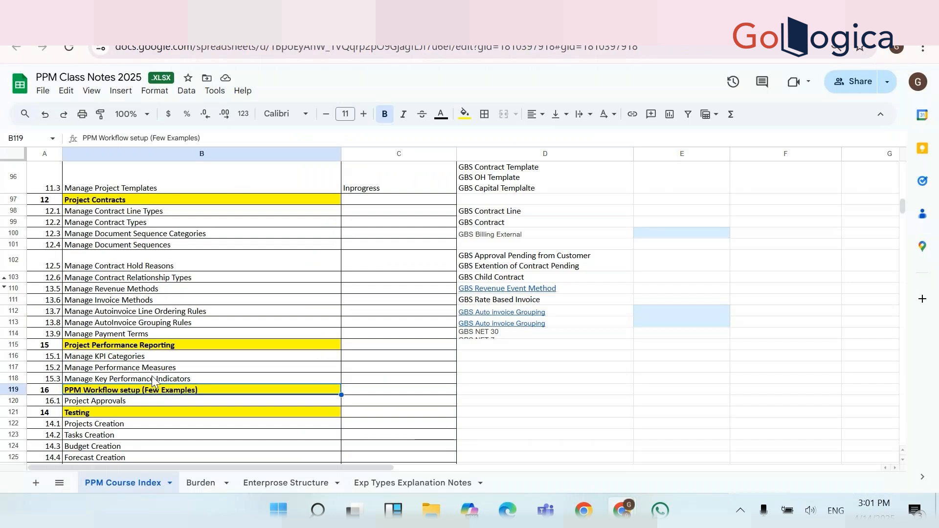
{"action": "key", "text": "alt+Tab"}
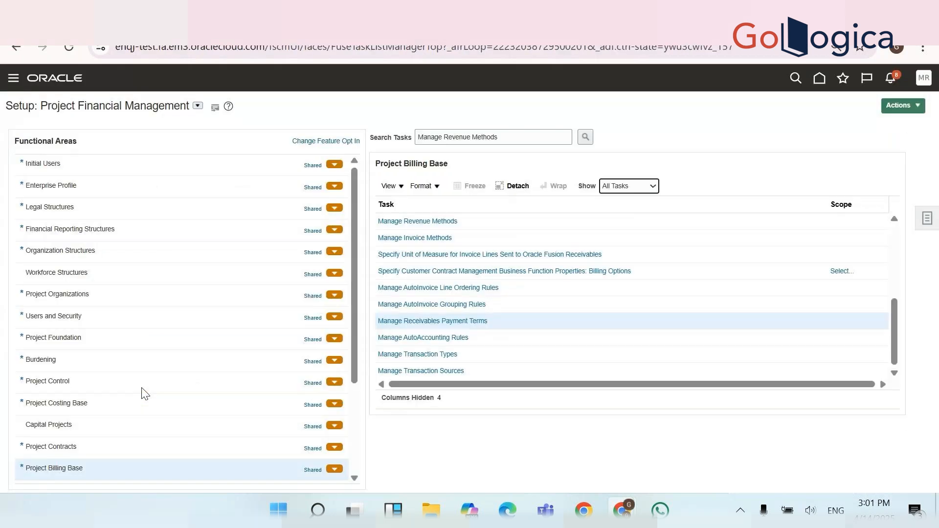
Open the Transaction Console from the Oracle tools and go to its approval rules
{"action": "left_click", "coordinate": [15, 78]}
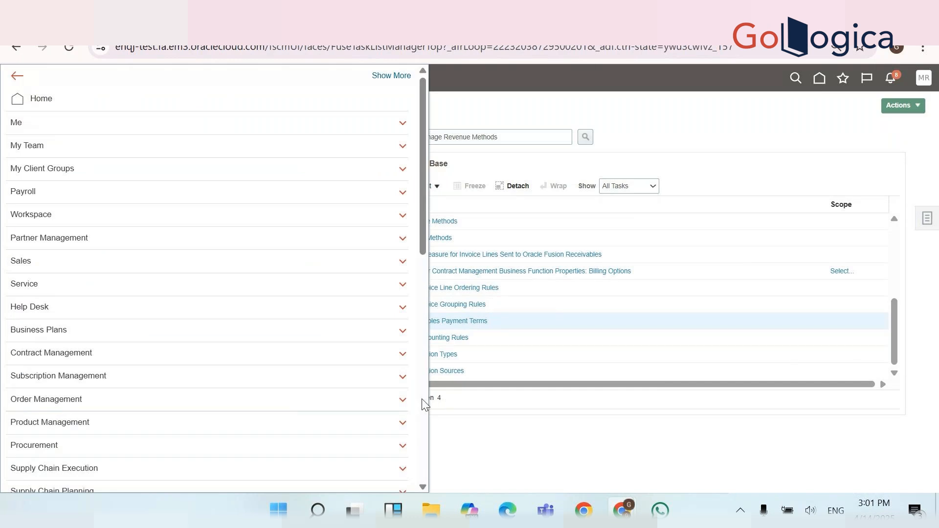
{"action": "left_click", "coordinate": [424, 401]}
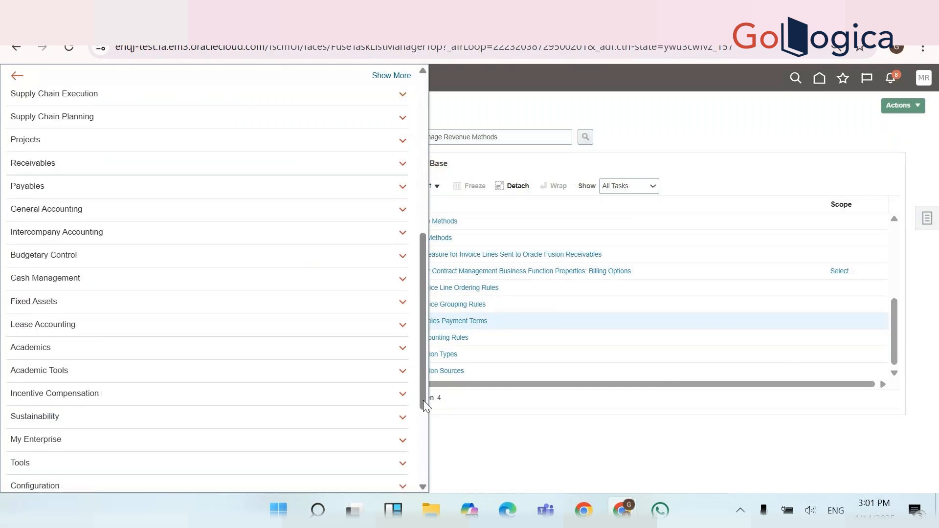
{"action": "left_click", "coordinate": [147, 463]}
{"action": "left_click", "coordinate": [424, 448]}
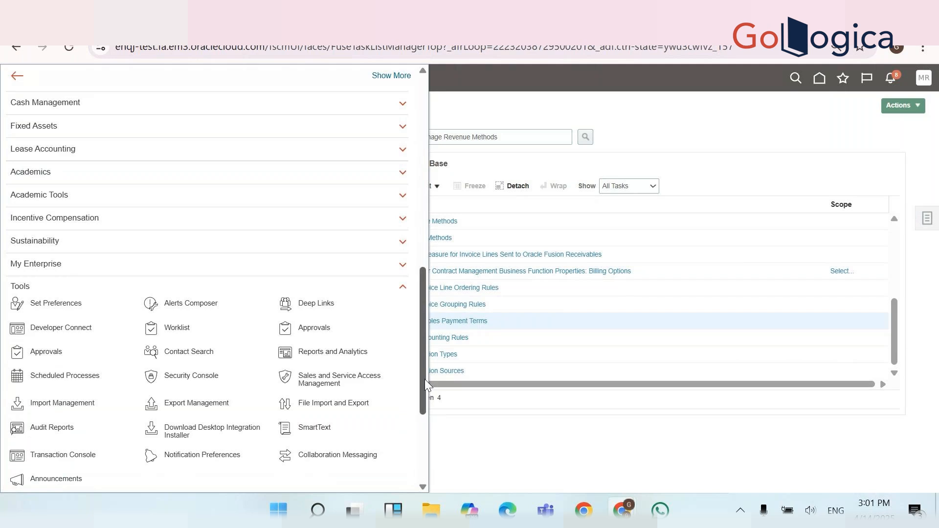
{"action": "left_click_drag", "start_coordinate": [424, 380], "coordinate": [423, 401]}
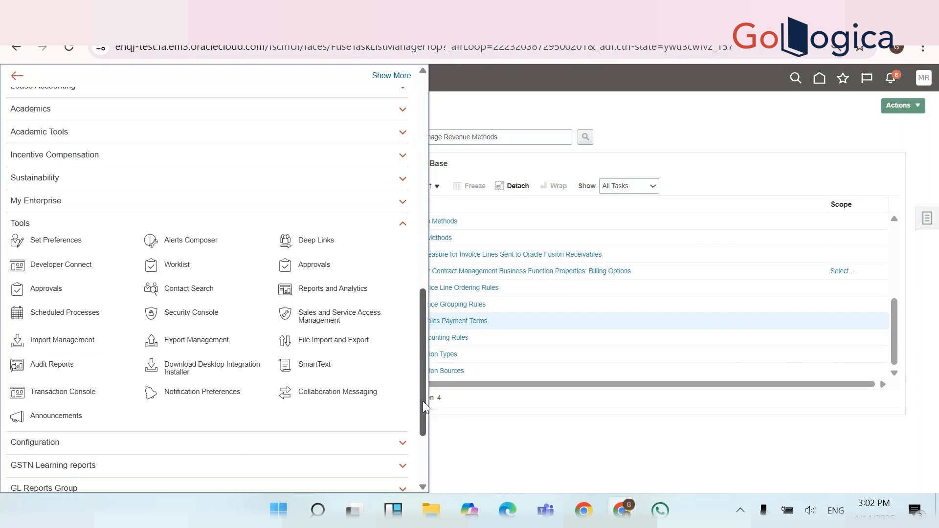
{"action": "left_click_drag", "start_coordinate": [423, 401], "coordinate": [425, 459]}
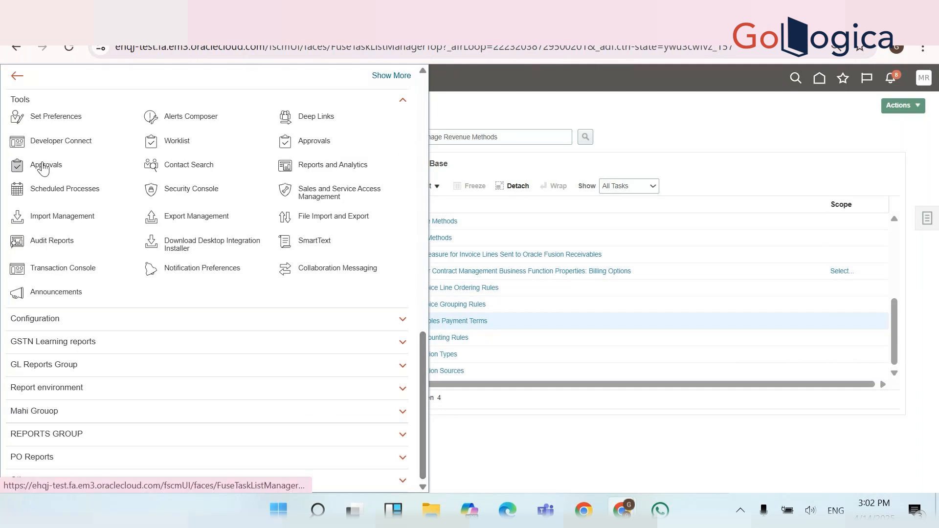
{"action": "left_click", "coordinate": [53, 269]}
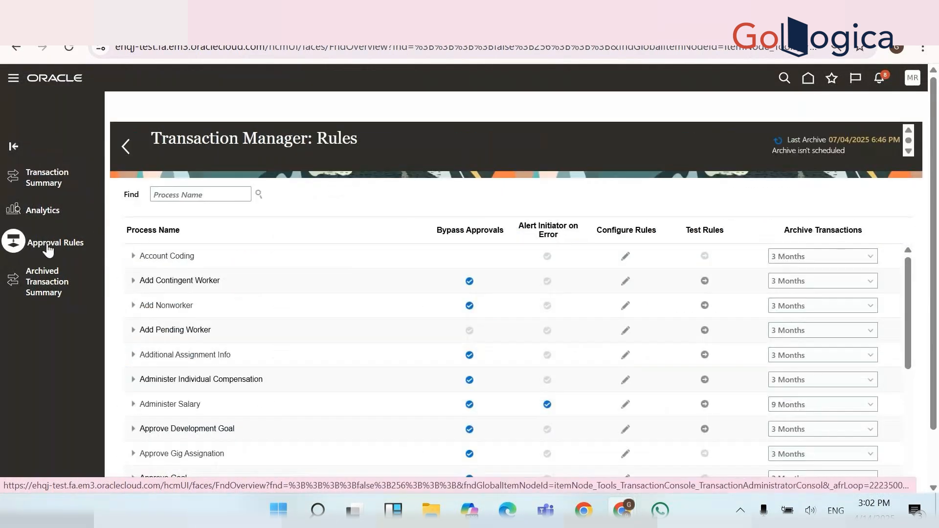
Search the approval rules for processes with project in their name
{"action": "left_click", "coordinate": [189, 194]}
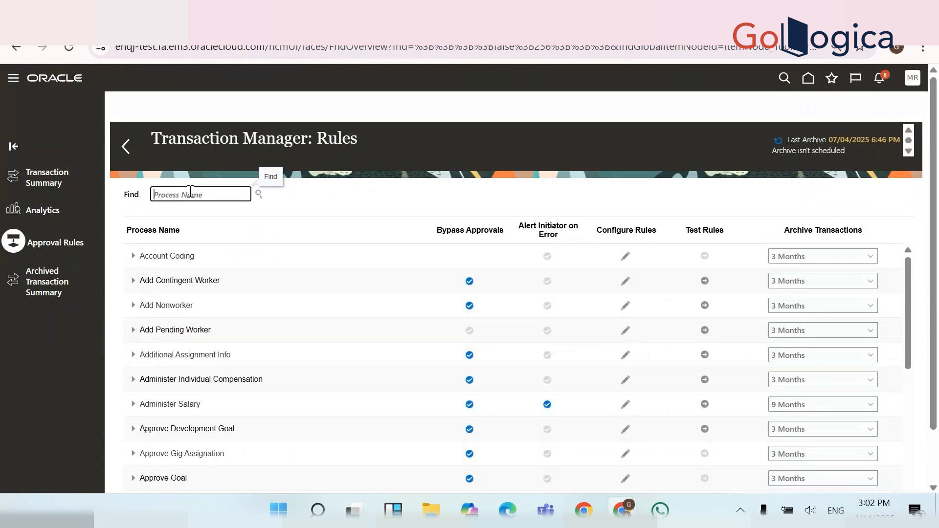
{"action": "type", "text": "project"}
{"action": "key", "text": "Return"}
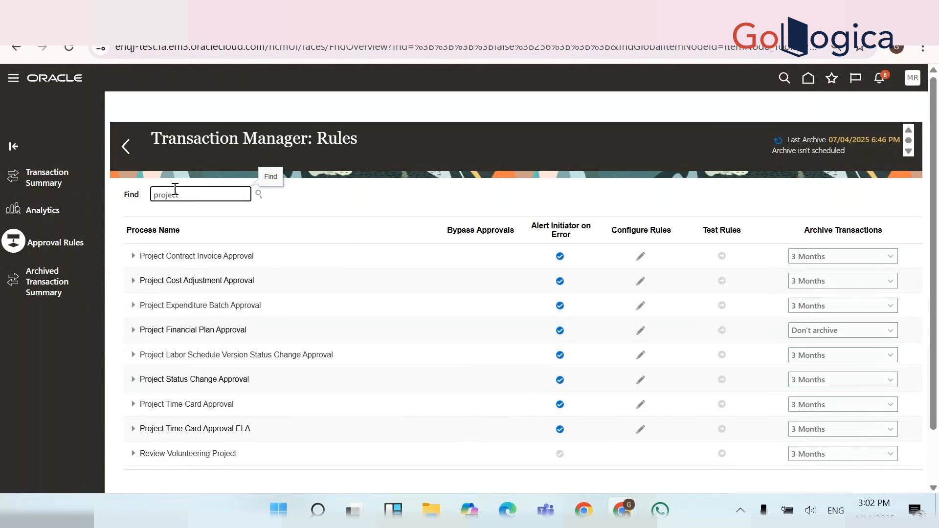
Search the approval rules for gbs and clear the search term
{"action": "left_click", "coordinate": [176, 205]}
{"action": "double_click", "coordinate": [174, 196]}
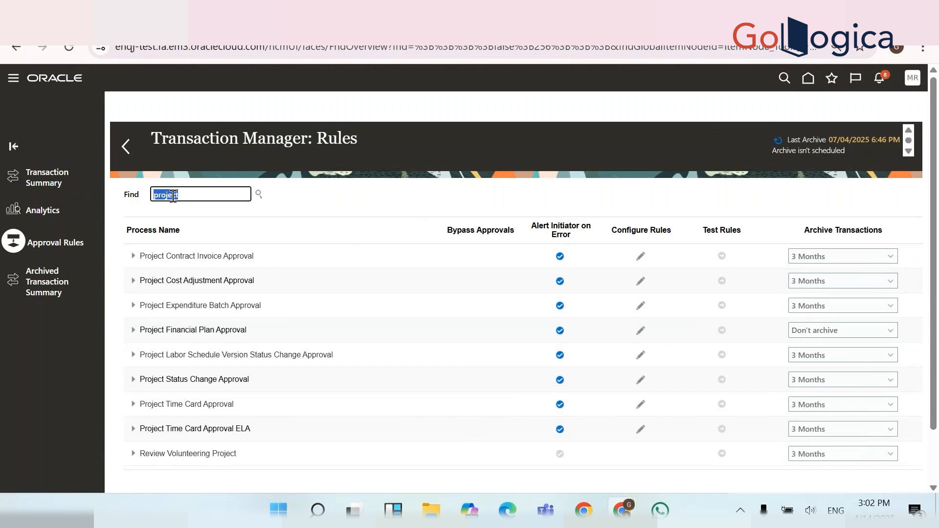
{"action": "type", "text": "gbs"}
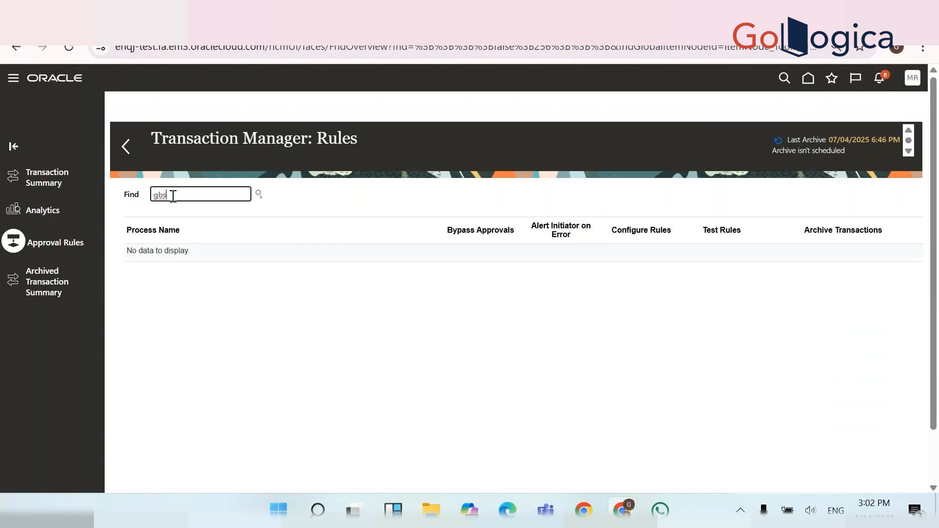
{"action": "double_click", "coordinate": [174, 197]}
{"action": "key", "text": "BackSpace"}
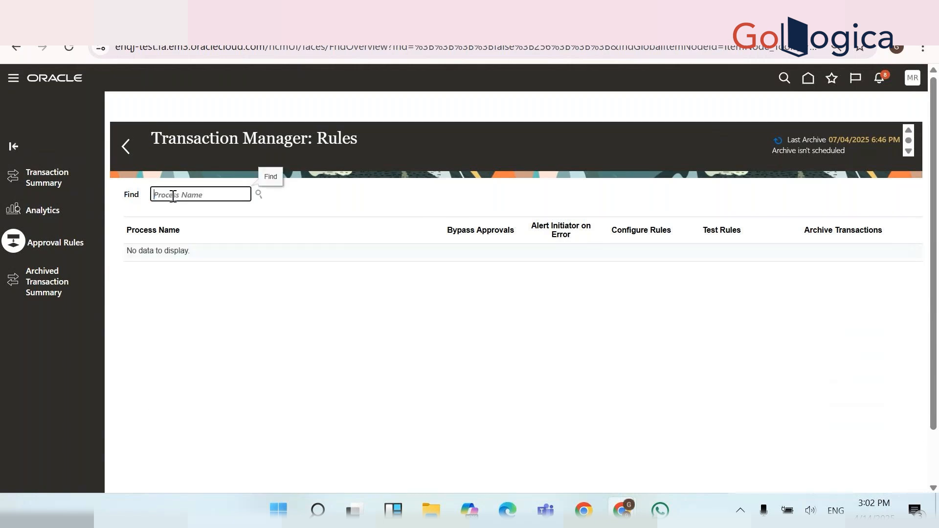
Filter the approval rules by Project and open the rule configuration of Project Status Change Approval
{"action": "type", "text": "Project"}
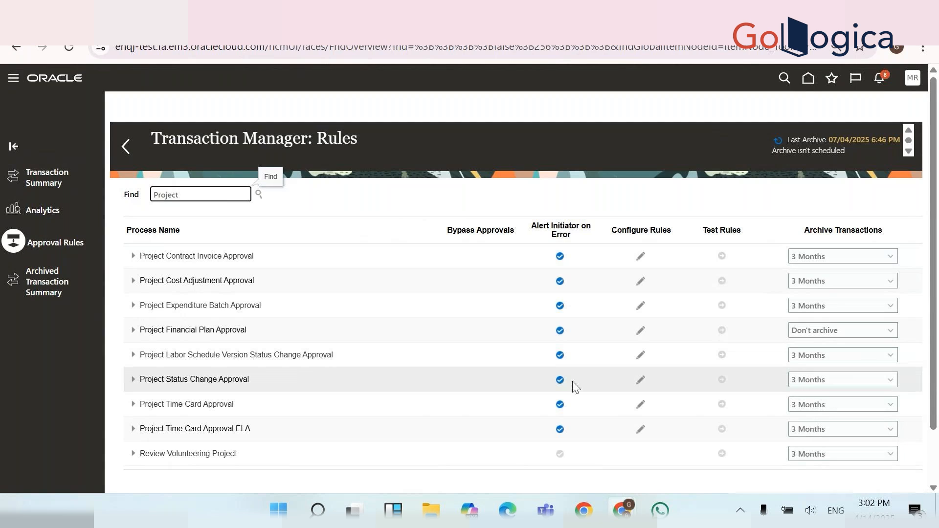
{"action": "left_click", "coordinate": [642, 382]}
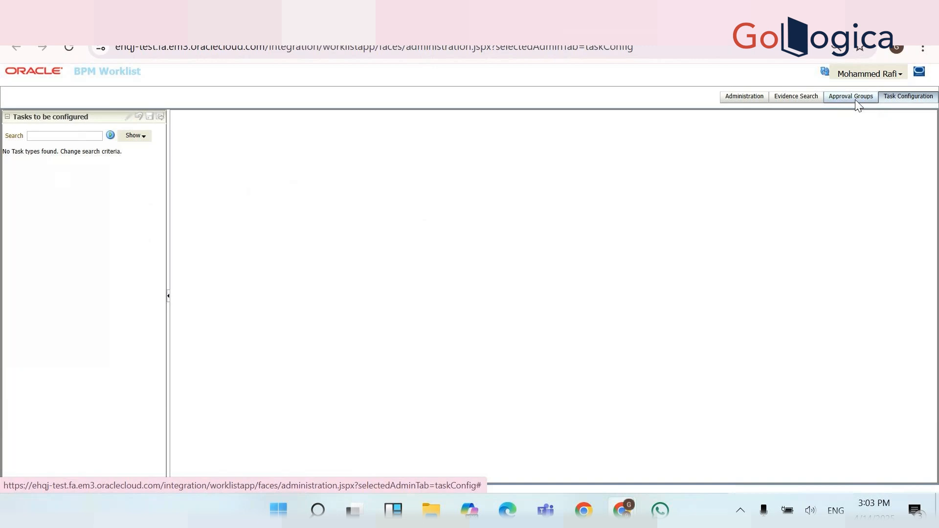
Search the tasks to be configured in BPM Worklist for project and review the list of matching tasks
{"action": "left_click", "coordinate": [97, 136]}
{"action": "type", "text": "project"}
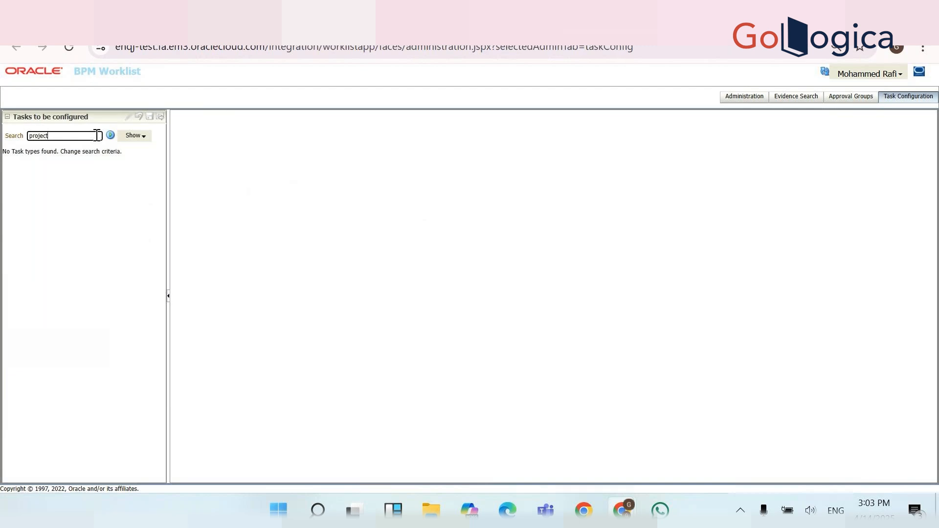
{"action": "left_click", "coordinate": [110, 135]}
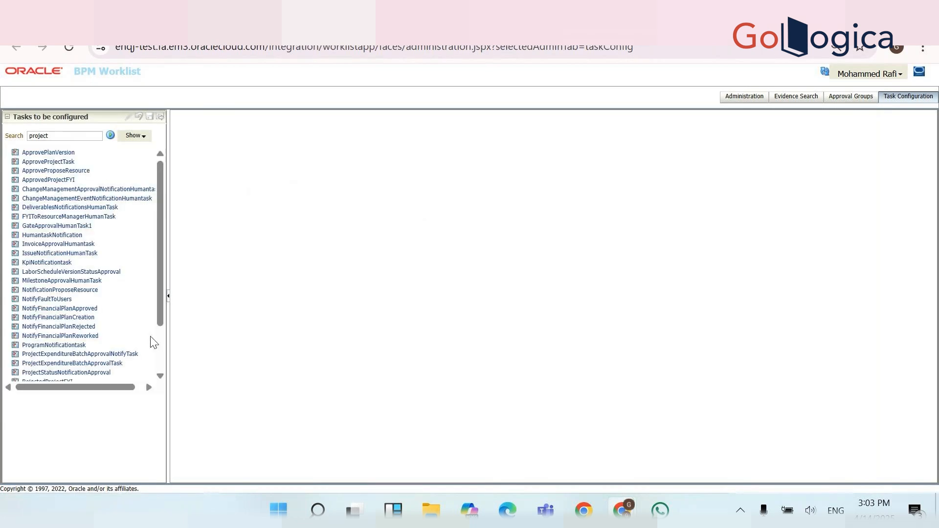
{"action": "scroll", "coordinate": [157, 339], "scroll_direction": "down", "scroll_amount": 3}
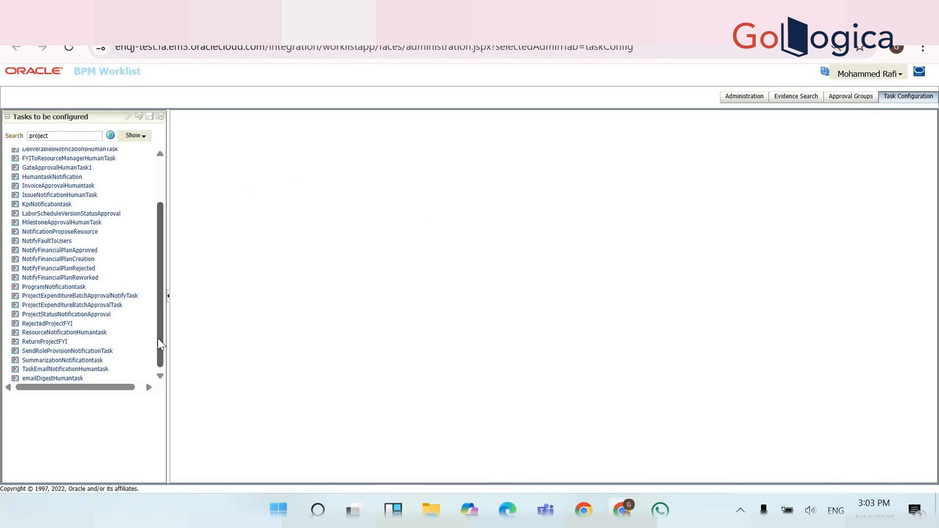
Try to narrow the task search with the term %project%status%
{"action": "left_click", "coordinate": [69, 137]}
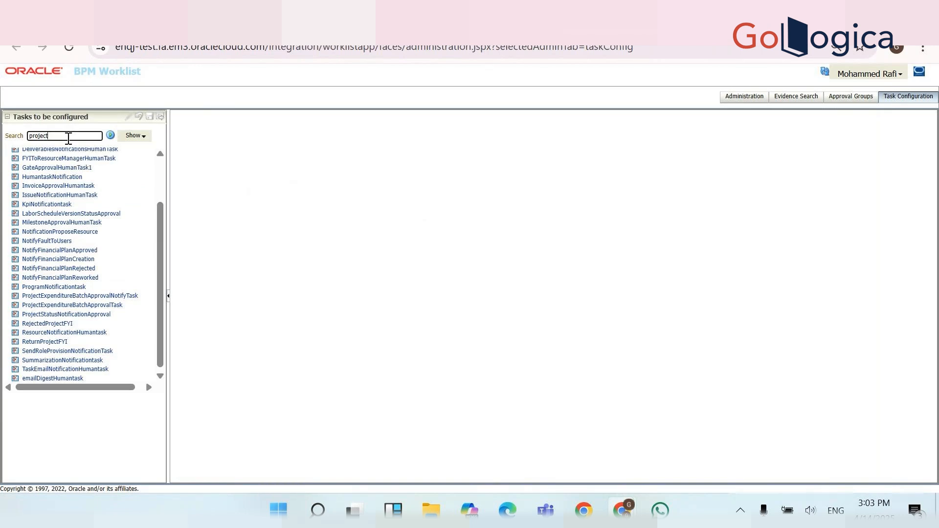
{"action": "type", "text": "%ststus%"}
{"action": "left_click", "coordinate": [30, 137]}
{"action": "type", "text": "%"}
{"action": "left_click", "coordinate": [112, 135]}
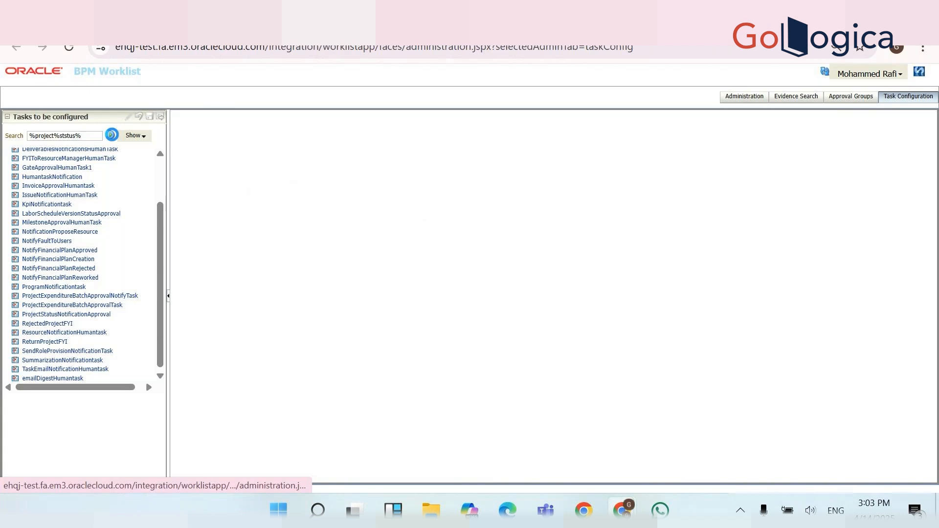
{"action": "left_click", "coordinate": [69, 136]}
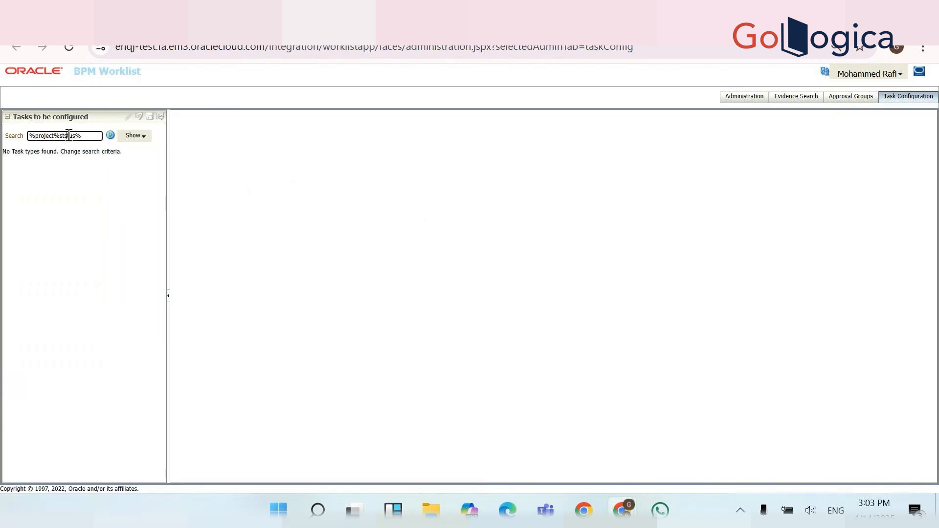
{"action": "key", "text": "BackSpace"}
{"action": "type", "text": "a"}
{"action": "left_click", "coordinate": [111, 137]}
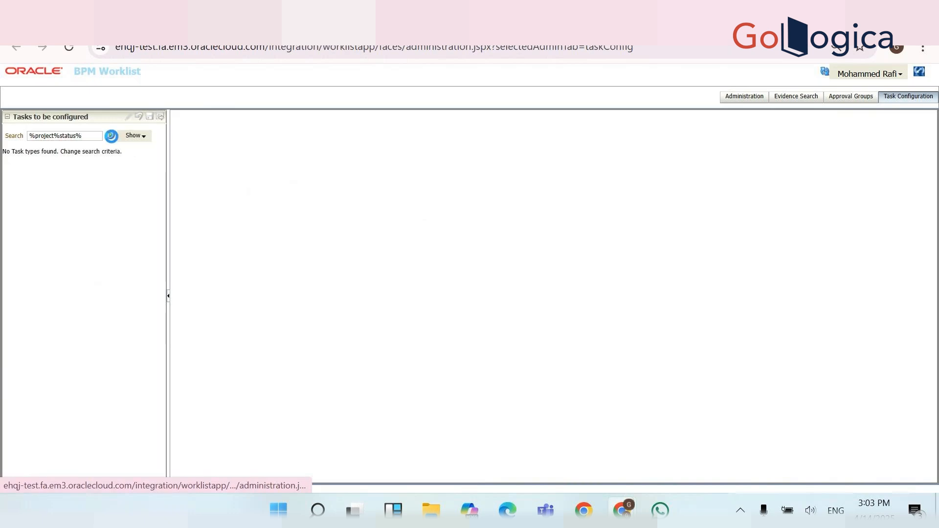
Search the tasks for %project%% and open the ProjectStatusNotificationApproval task
{"action": "double_click", "coordinate": [62, 136]}
{"action": "key", "text": "BackSpace"}
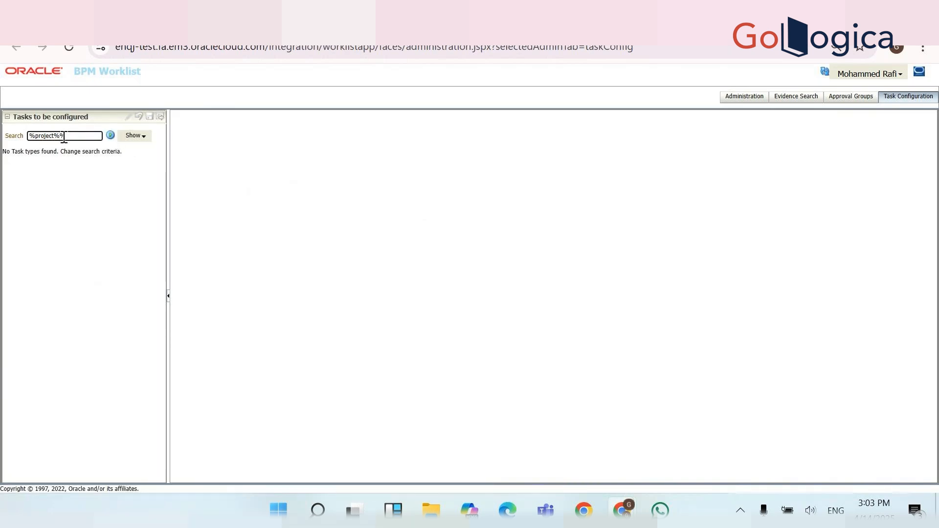
{"action": "left_click", "coordinate": [110, 135]}
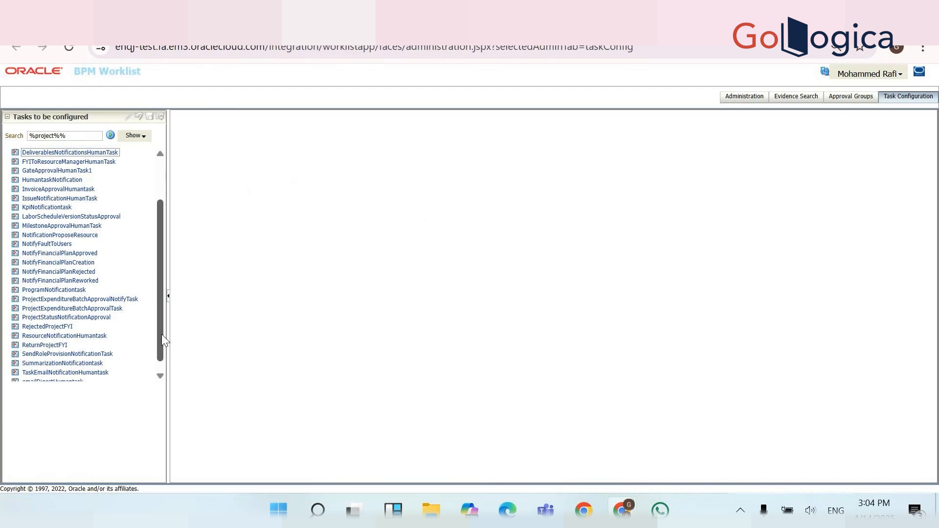
{"action": "left_click_drag", "start_coordinate": [161, 334], "coordinate": [159, 336]}
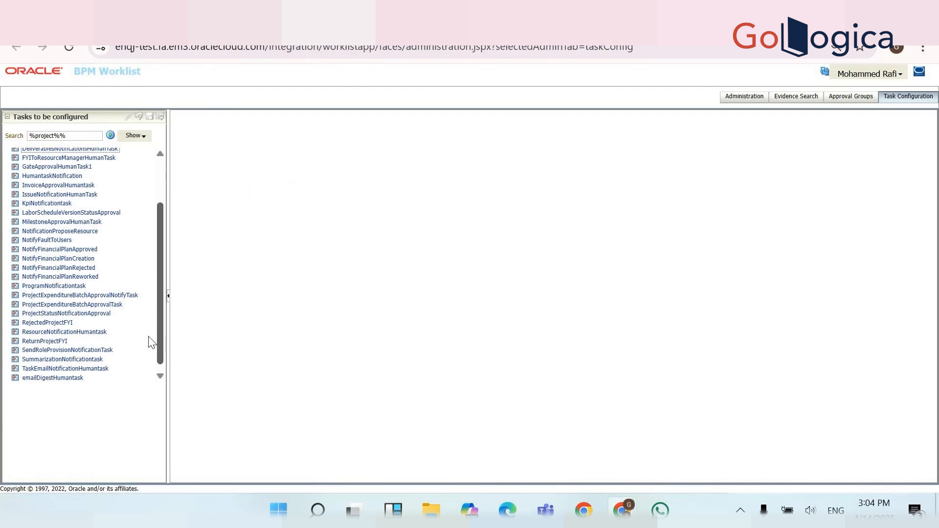
{"action": "left_click", "coordinate": [48, 314]}
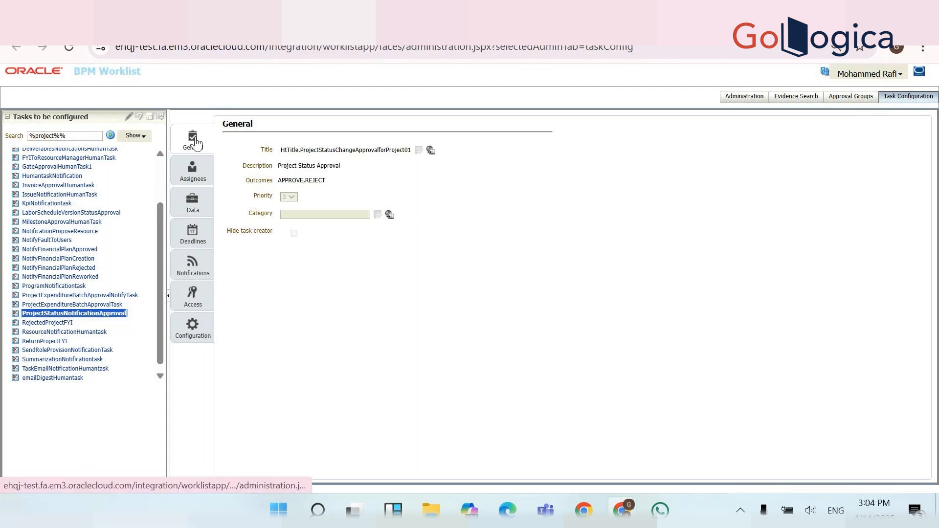
Open the rules of the first Project Status participant among the assignees and examine the GCS Project Approval workflow rule
{"action": "left_click", "coordinate": [203, 172]}
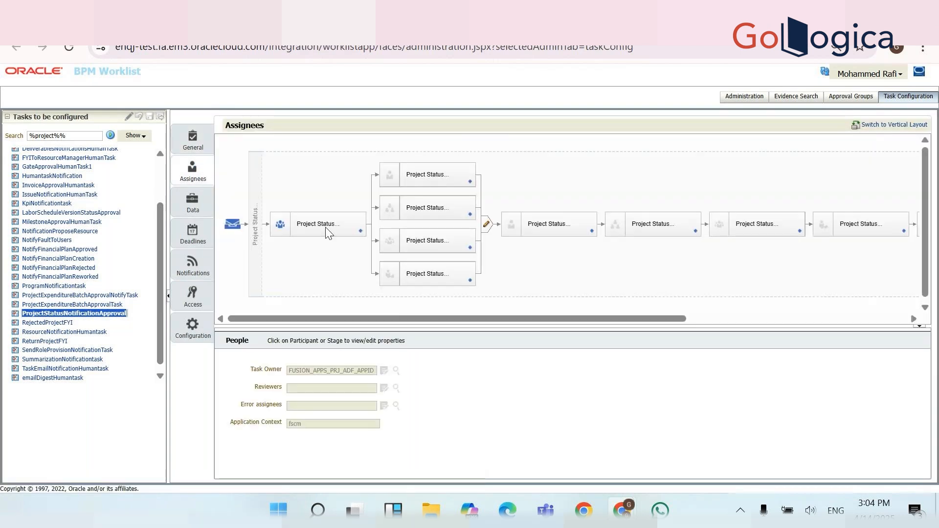
{"action": "left_click", "coordinate": [360, 232]}
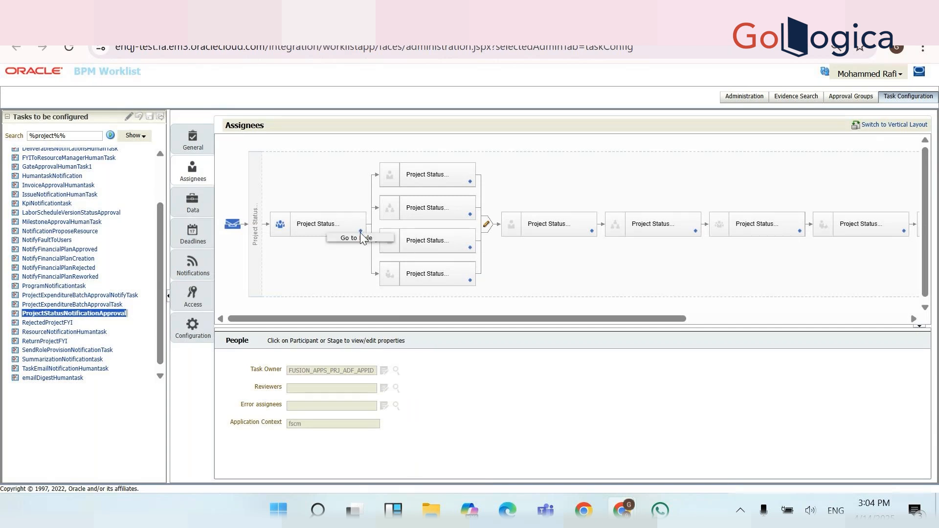
{"action": "left_click", "coordinate": [361, 237]}
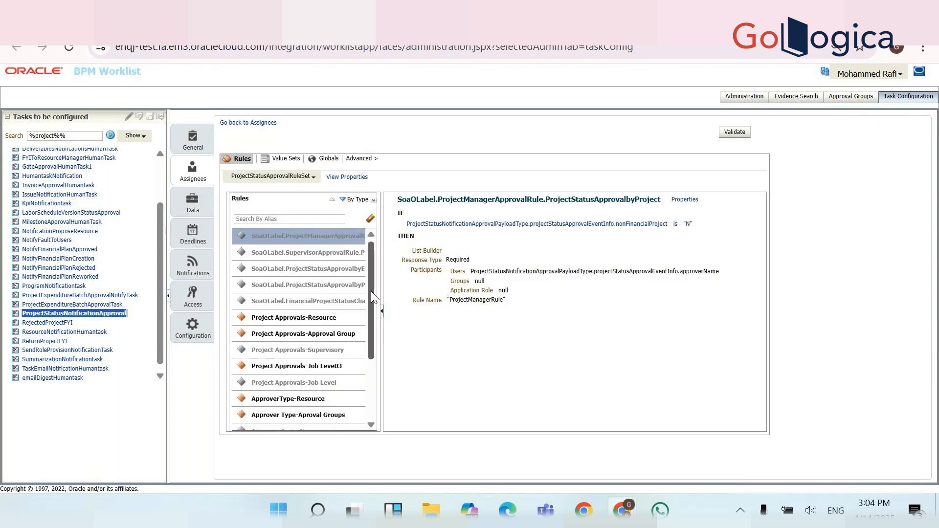
{"action": "left_click_drag", "start_coordinate": [371, 292], "coordinate": [370, 367]}
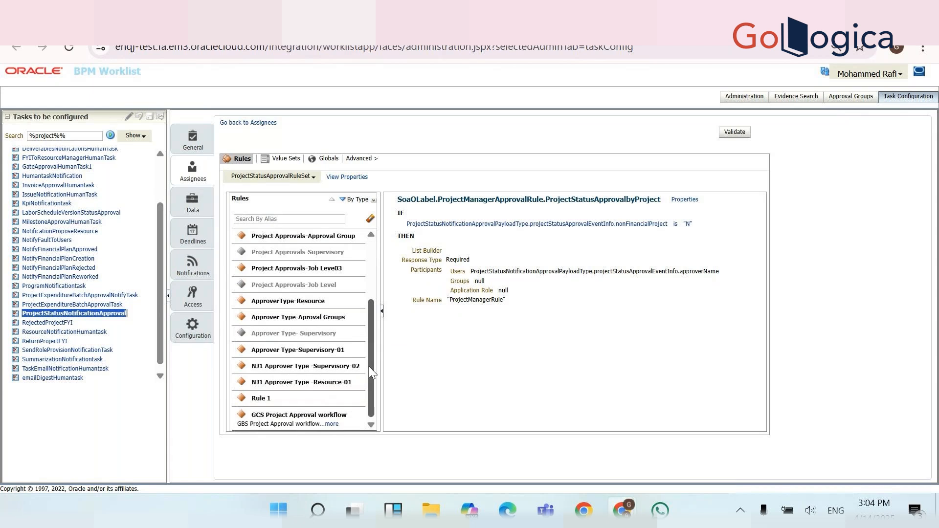
{"action": "left_click", "coordinate": [285, 420]}
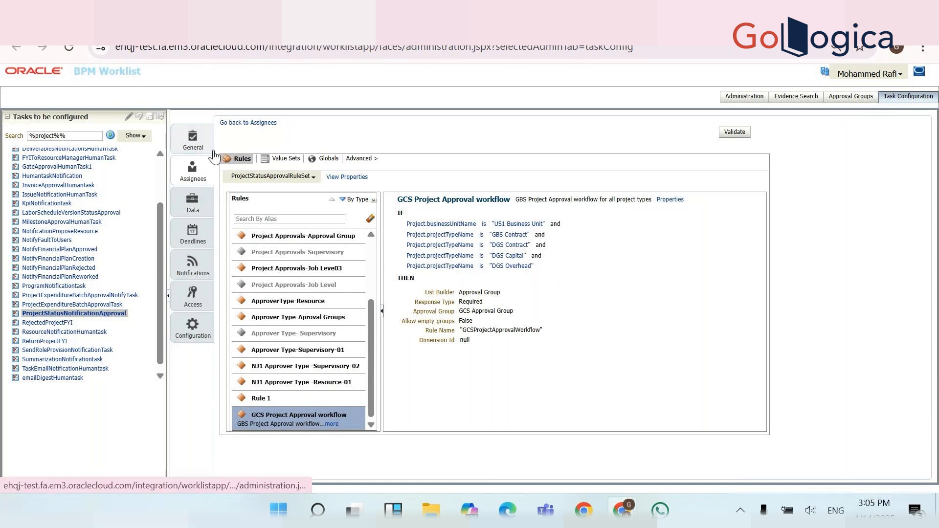
Put the ProjectStatusNotificationApproval task into edit mode and reopen the approval rules of the first Project Status participant
{"action": "left_click", "coordinate": [128, 119]}
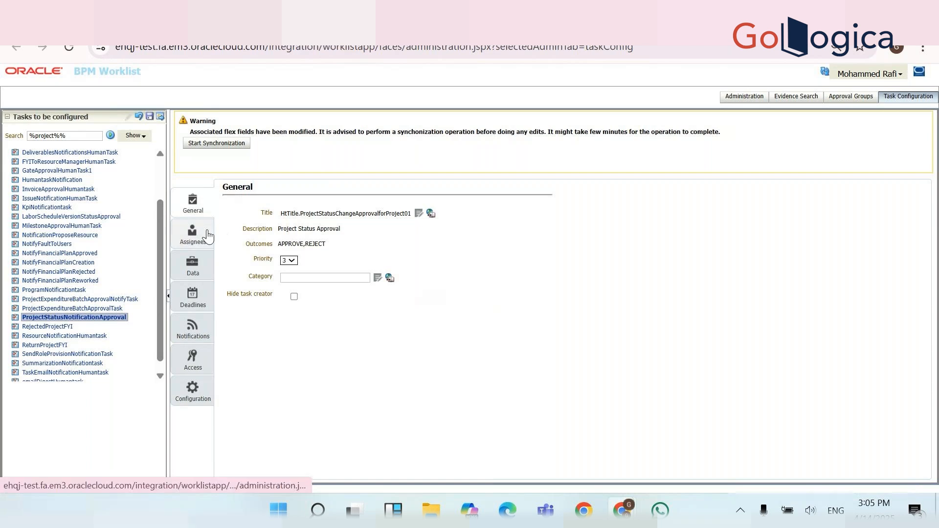
{"action": "left_click", "coordinate": [204, 236]}
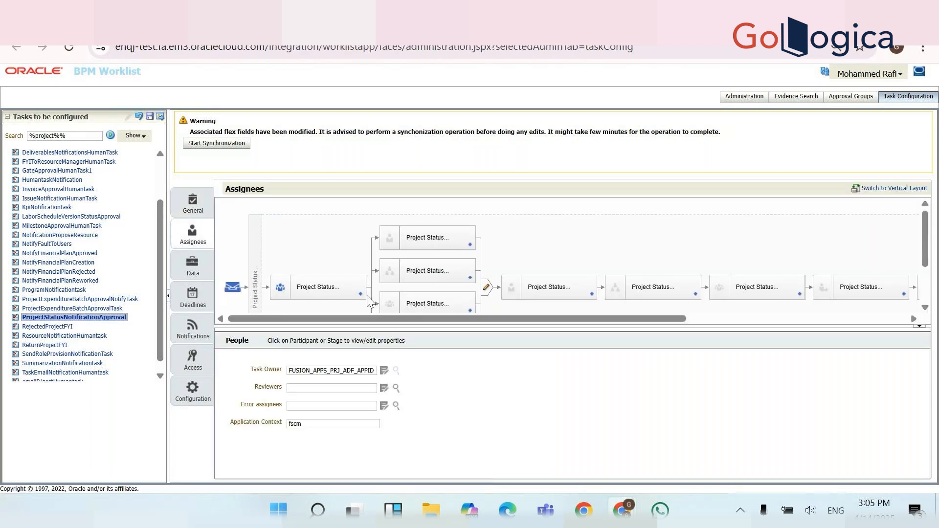
{"action": "left_click", "coordinate": [361, 295]}
{"action": "left_click", "coordinate": [363, 302]}
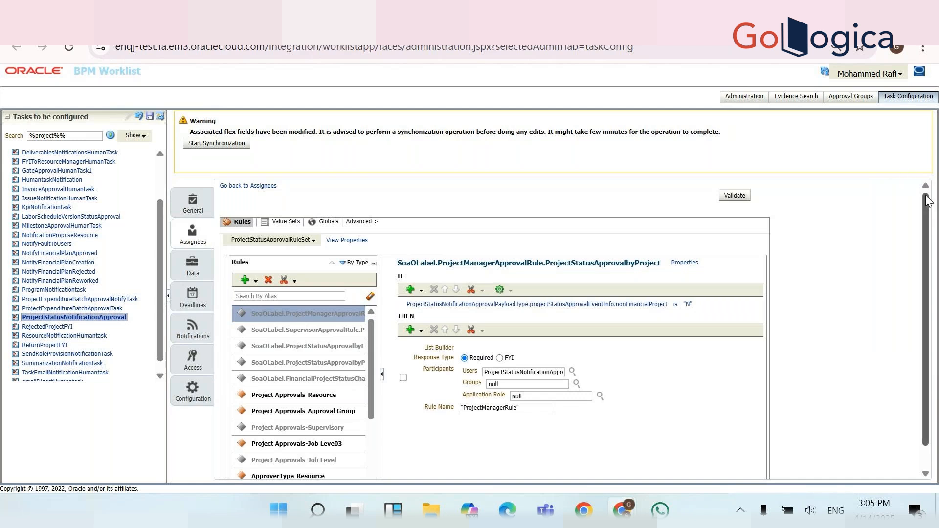
Open the GCS Project Approval workflow rule and examine its conditions and the available approval groups
{"action": "scroll", "coordinate": [577, 343], "scroll_direction": "down", "scroll_amount": 1}
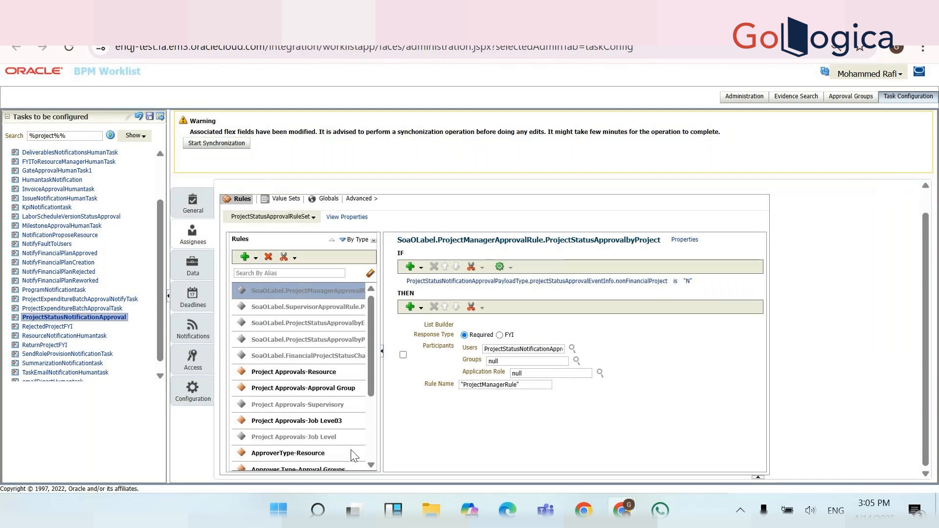
{"action": "scroll", "coordinate": [369, 436], "scroll_direction": "down", "scroll_amount": 3}
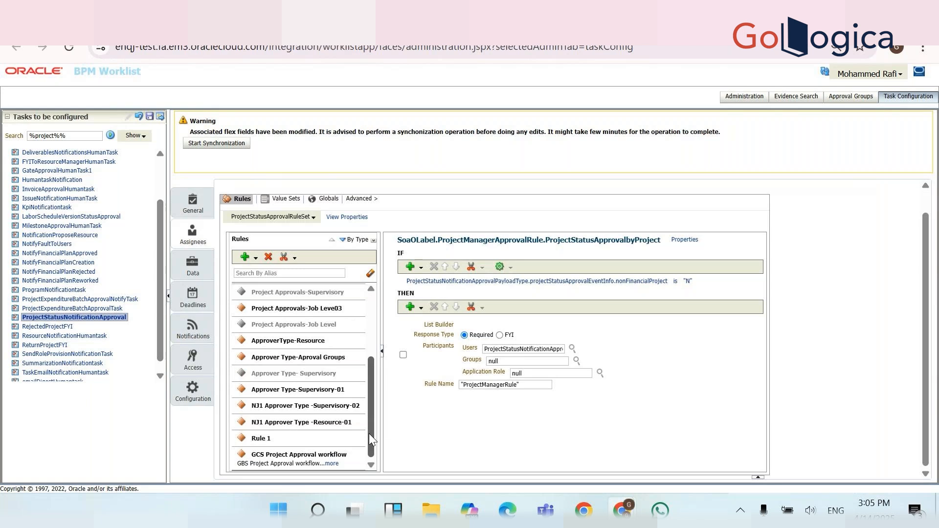
{"action": "left_click", "coordinate": [275, 457]}
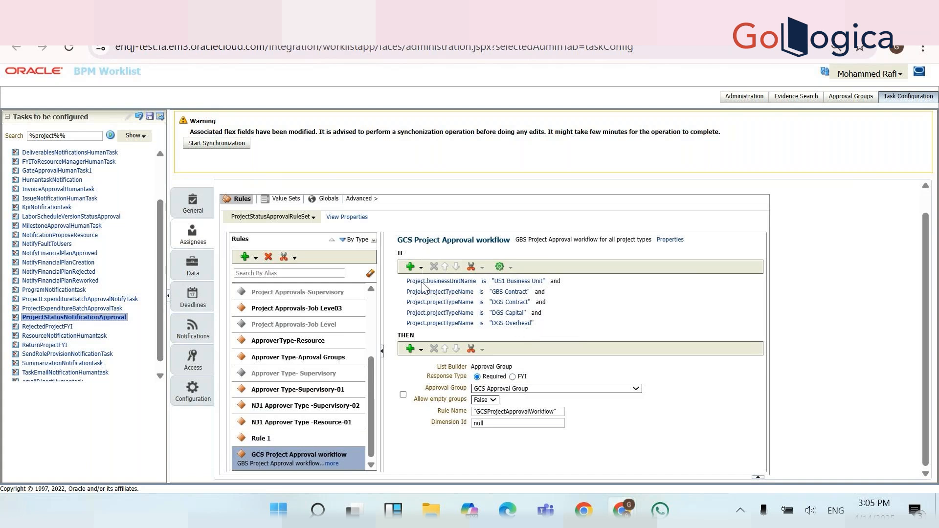
{"action": "left_click", "coordinate": [503, 389]}
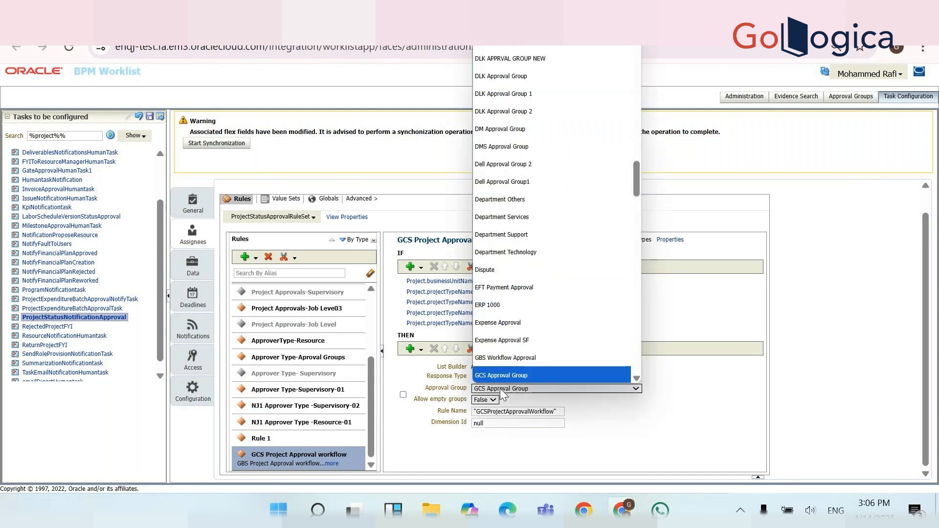
{"action": "left_click", "coordinate": [688, 410]}
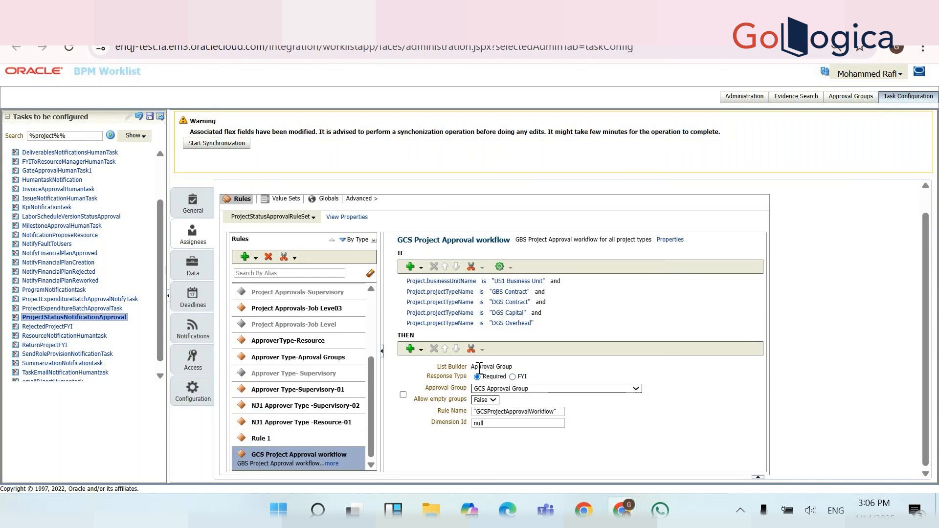
Add a new general rule to the ProjectStatusApprovalRuleSet
{"action": "left_click", "coordinate": [255, 258]}
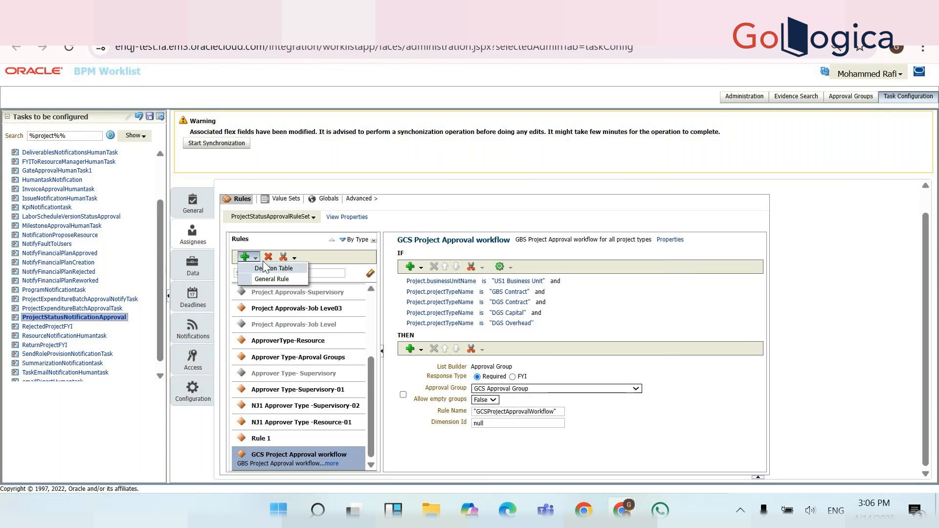
{"action": "left_click", "coordinate": [243, 255]}
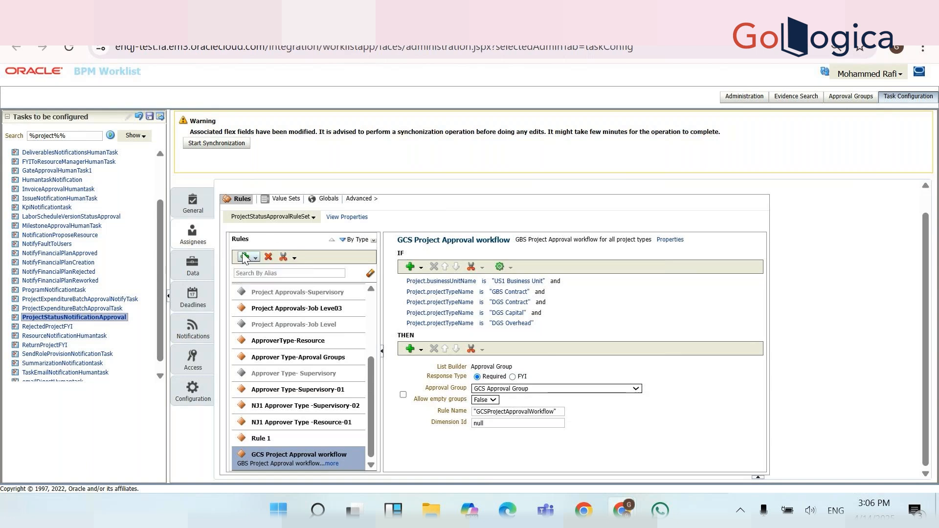
{"action": "left_click", "coordinate": [244, 256]}
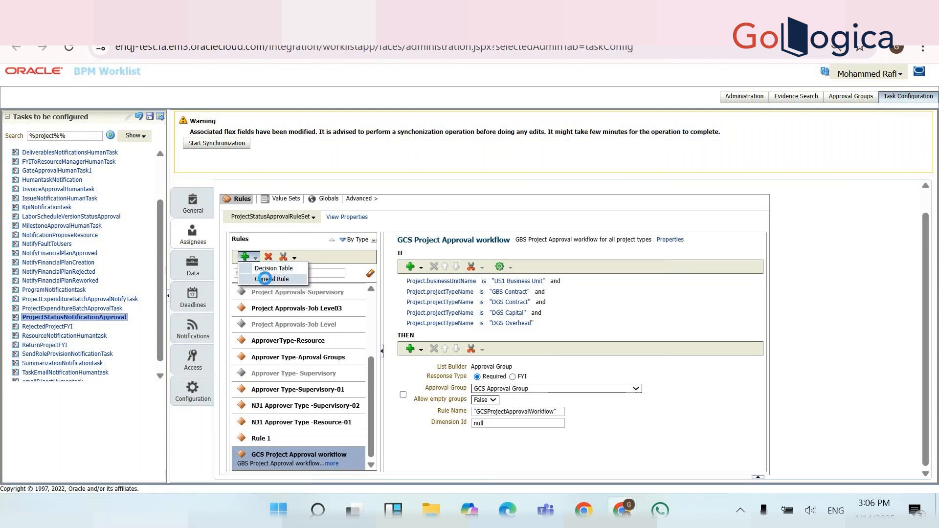
{"action": "left_click", "coordinate": [264, 279]}
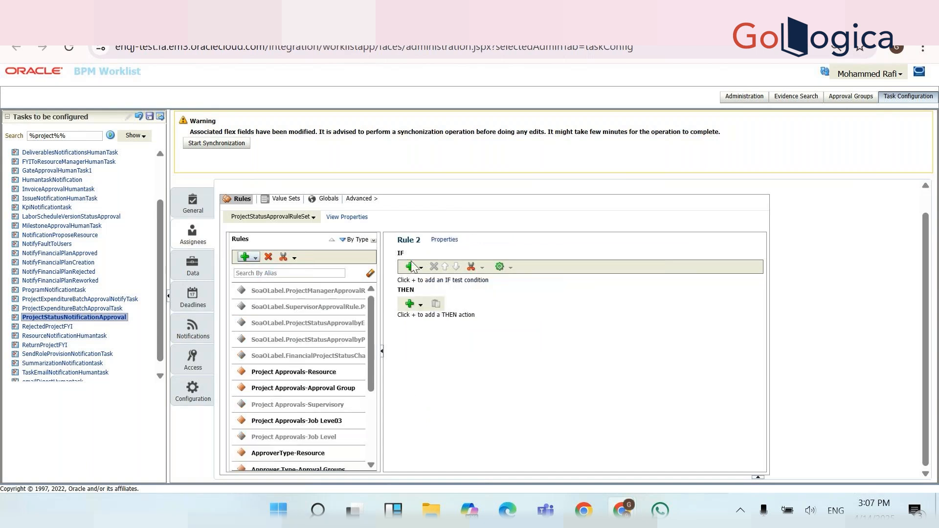
Set both the name and the description of the new rule to GBS Project Status Approval
{"action": "left_click", "coordinate": [445, 241]}
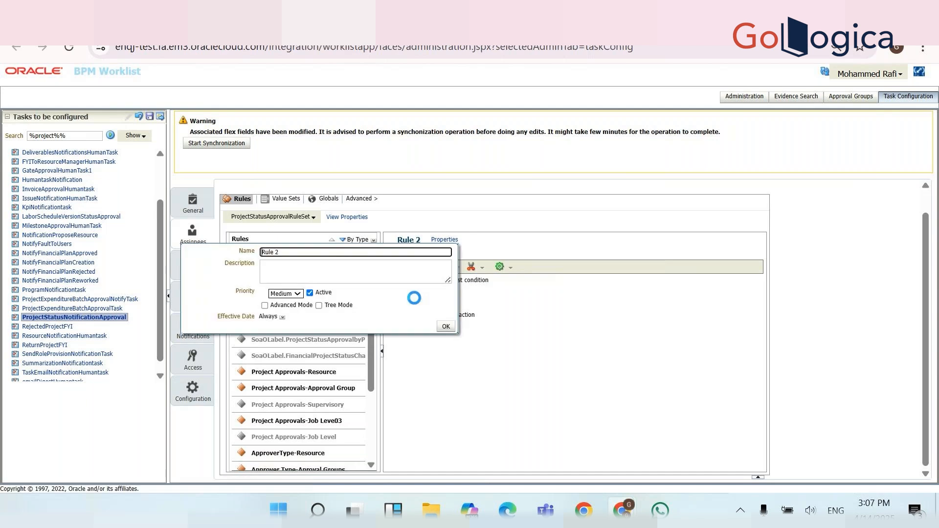
{"action": "triple_click", "coordinate": [350, 252]}
{"action": "type", "text": "G"}
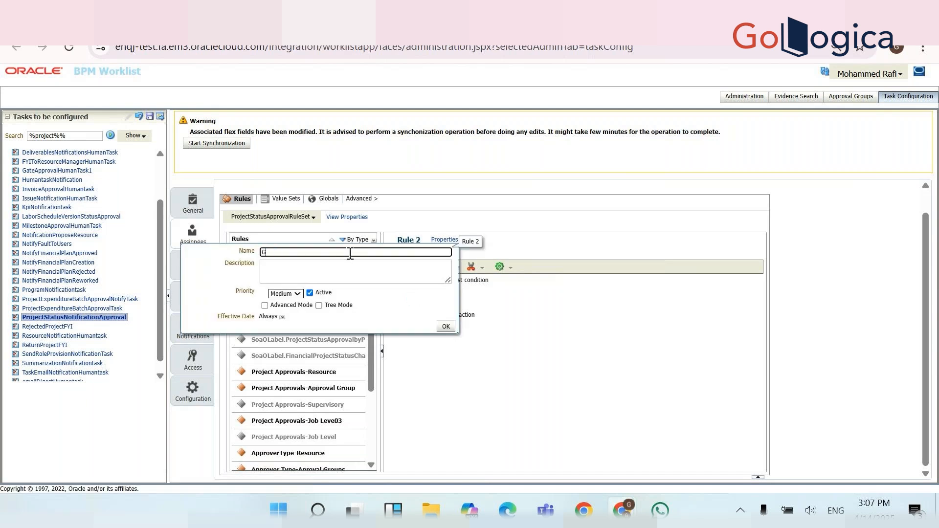
{"action": "type", "text": "BS Project"}
{"action": "type", "text": " A"}
{"action": "key", "text": "BackSpace"}
{"action": "type", "text": "STatus Approva"}
{"action": "key", "text": "ctrl+a"}
{"action": "key", "text": "ctrl+c"}
{"action": "left_click", "coordinate": [345, 267]}
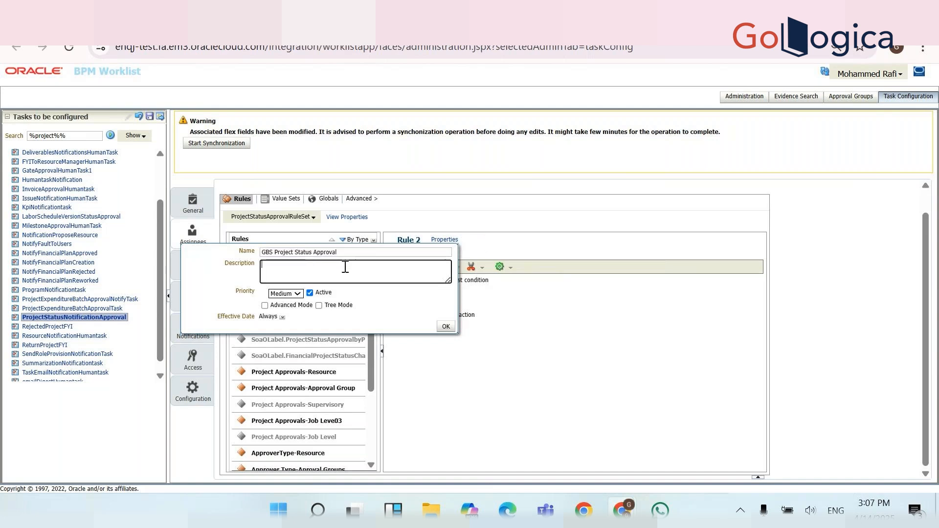
{"action": "key", "text": "ctrl+v"}
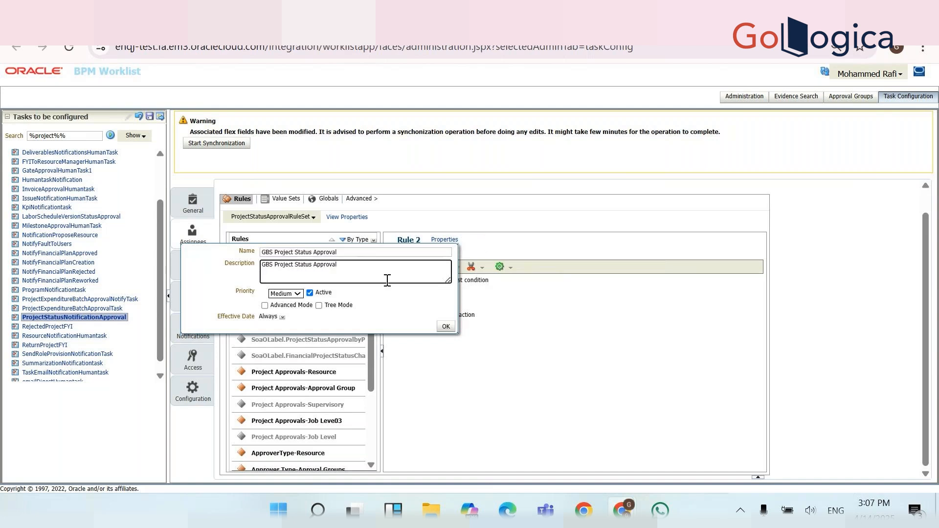
{"action": "left_click", "coordinate": [446, 327]}
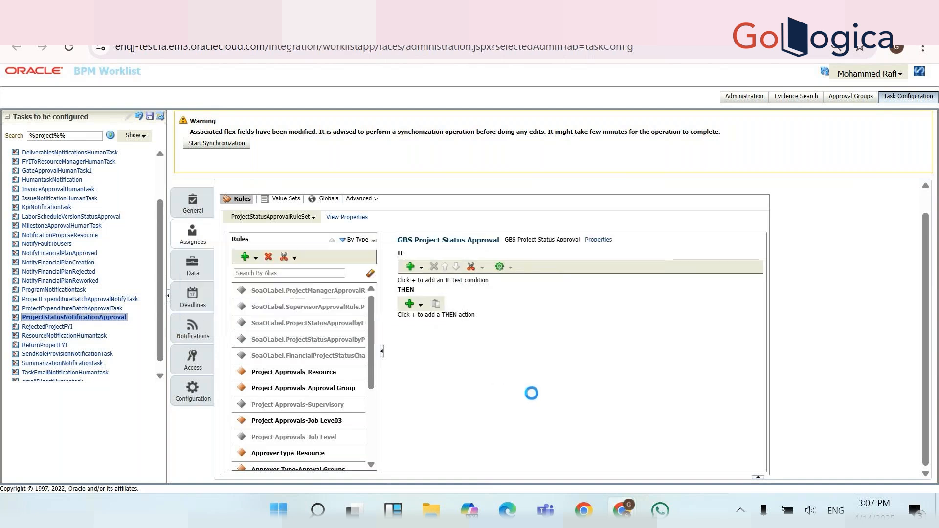
Add a simple test to the rule's IF section and try the terms BU and Project business for its first operand
{"action": "left_click", "coordinate": [411, 275]}
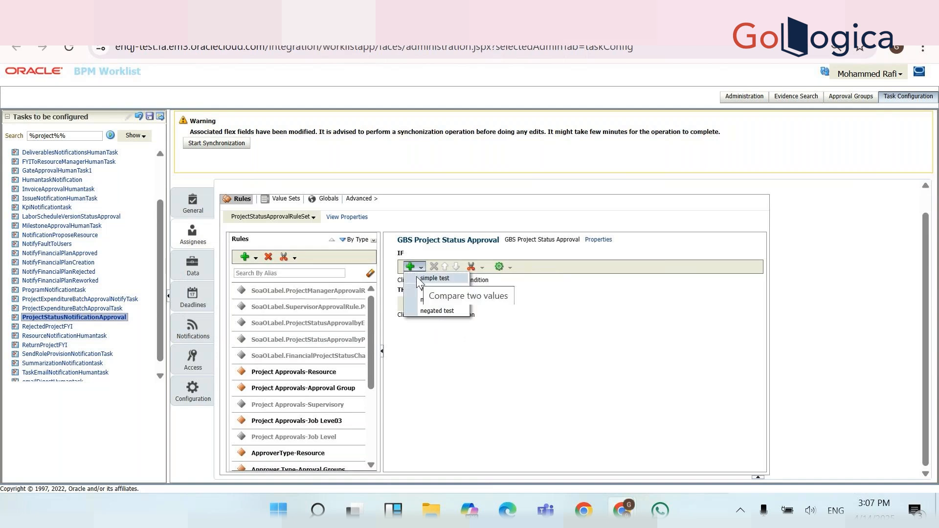
{"action": "left_click", "coordinate": [431, 282]}
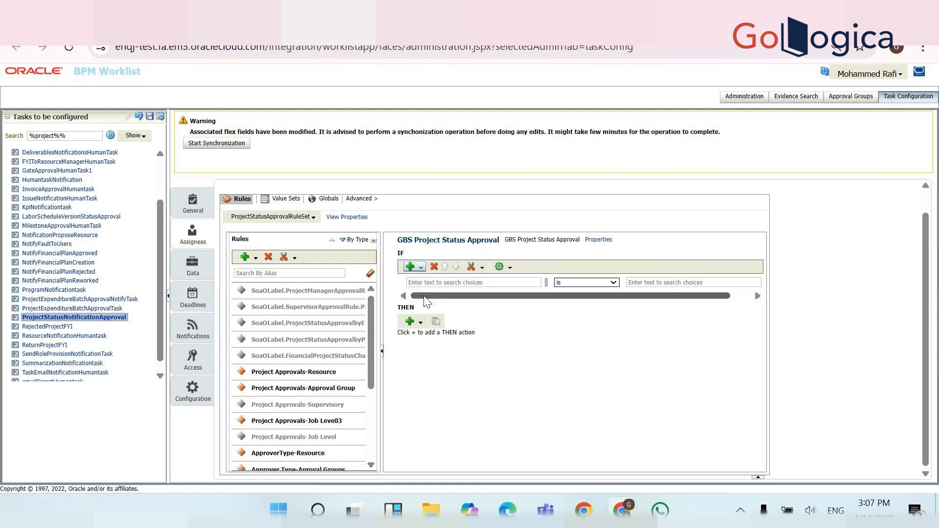
{"action": "left_click", "coordinate": [462, 282]}
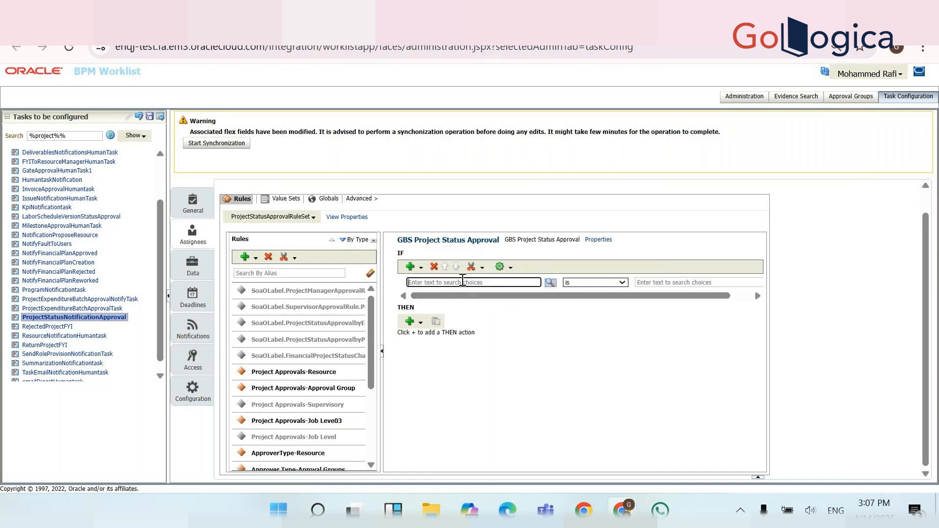
{"action": "type", "text": "BU"}
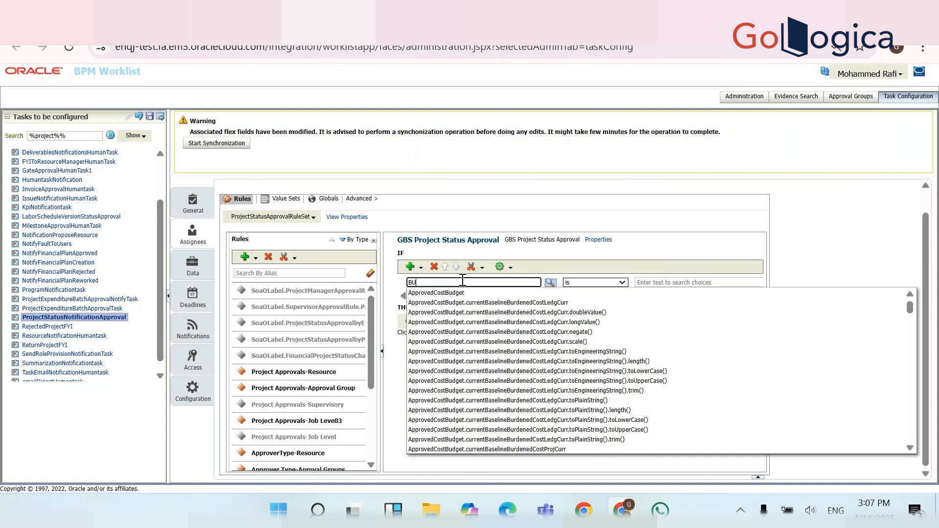
{"action": "key", "text": "BackSpace"}
{"action": "key", "text": "BackSpace"}
{"action": "type", "text": "Project business"}
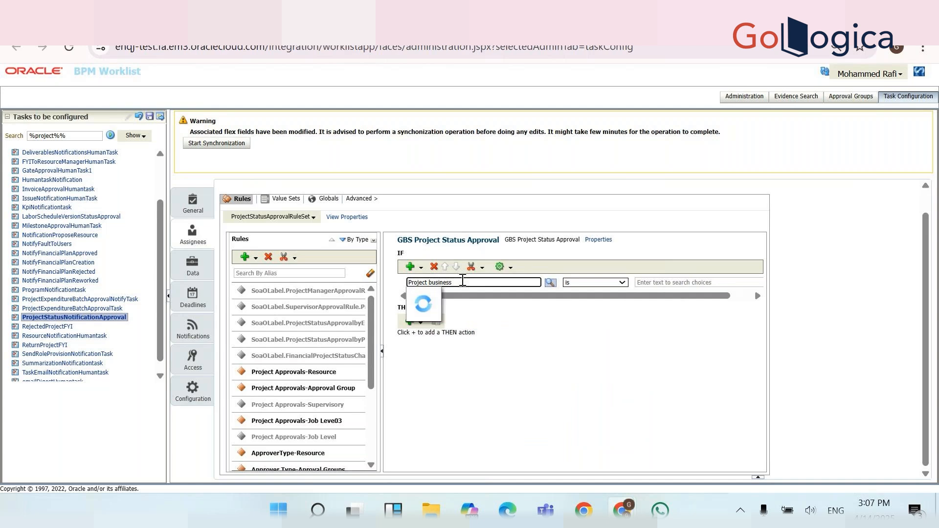
Try to search the condition browser for %Business%
{"action": "left_click", "coordinate": [551, 284]}
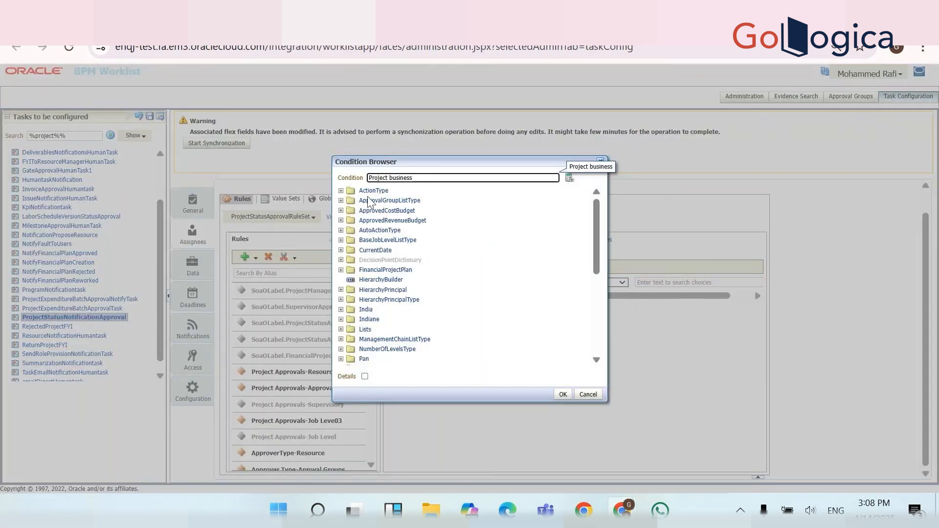
{"action": "triple_click", "coordinate": [390, 179]}
{"action": "type", "text": "%Business%"}
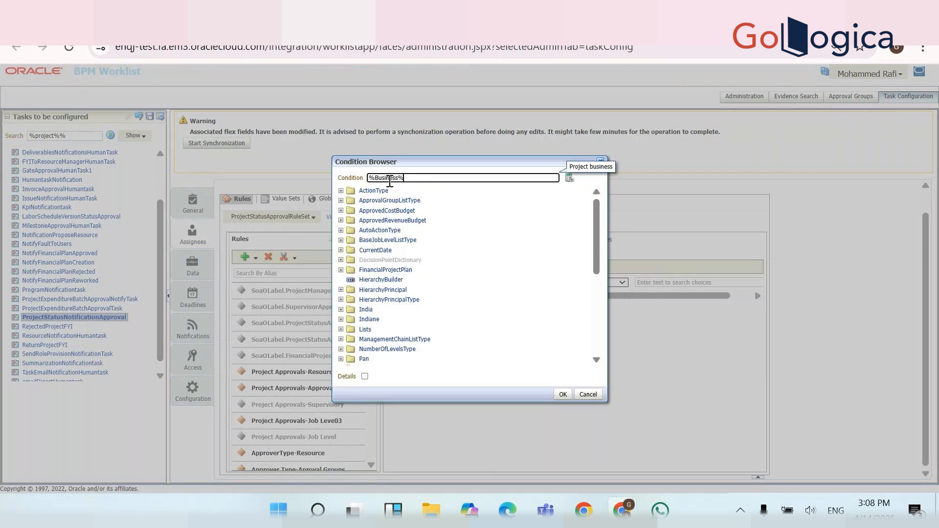
{"action": "key", "text": "Return"}
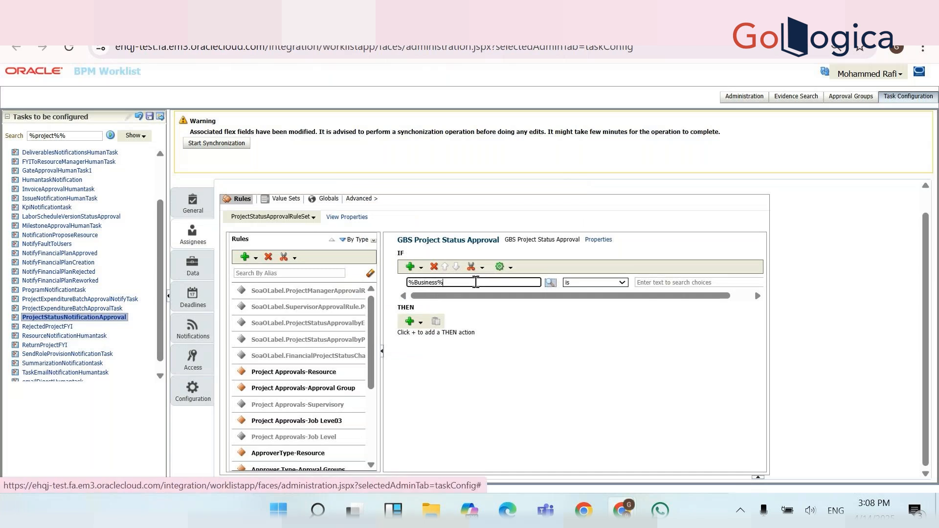
Check the IF conditions of the GCS Project Approval workflow rule and return to the GBS Project Status Approval rule
{"action": "scroll", "coordinate": [358, 448], "scroll_direction": "down", "scroll_amount": 3}
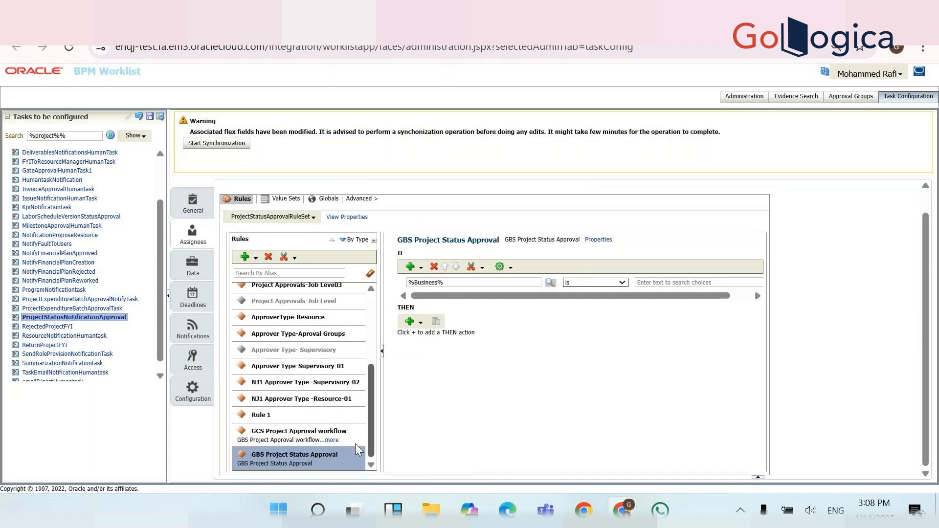
{"action": "left_click", "coordinate": [309, 431]}
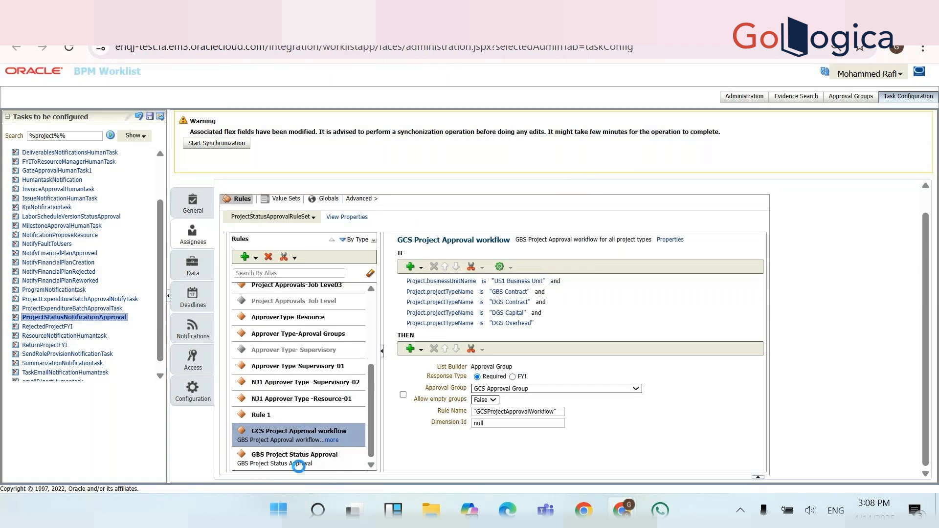
{"action": "left_click", "coordinate": [300, 461]}
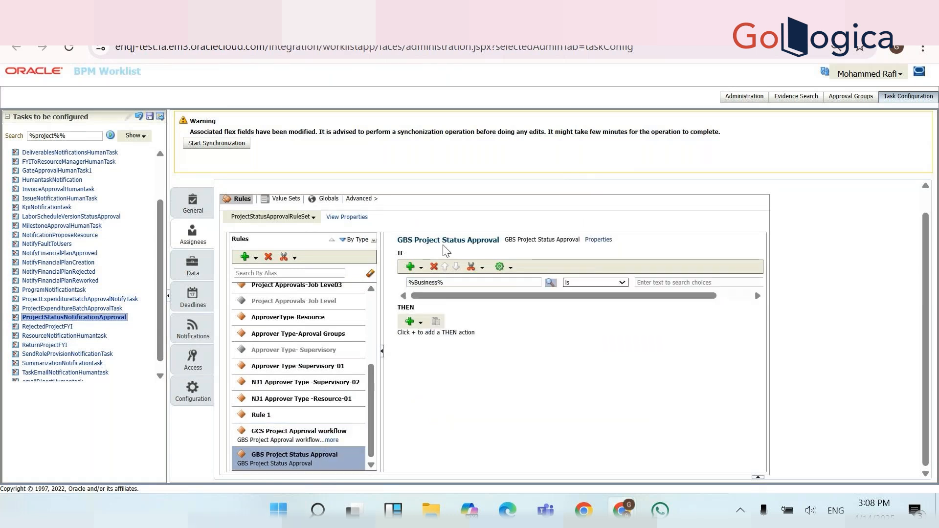
Try the search term %project%Business% for the first operand of the IF test and open the condition browser
{"action": "left_click", "coordinate": [411, 283]}
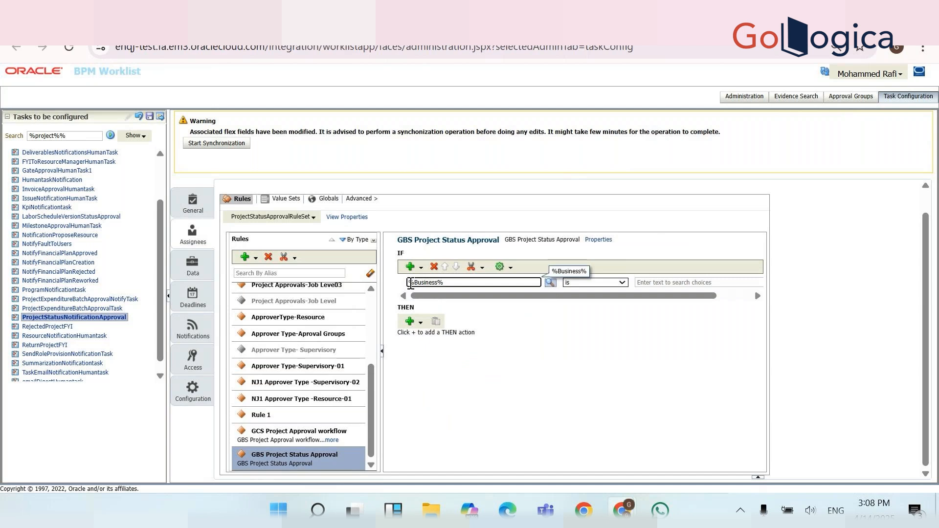
{"action": "type", "text": "project%"}
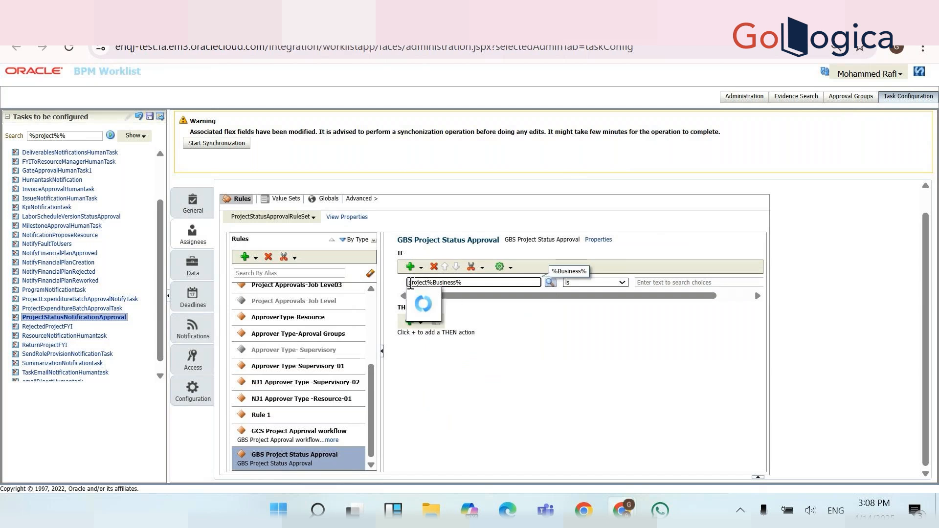
{"action": "left_click", "coordinate": [410, 283]}
{"action": "type", "text": "%"}
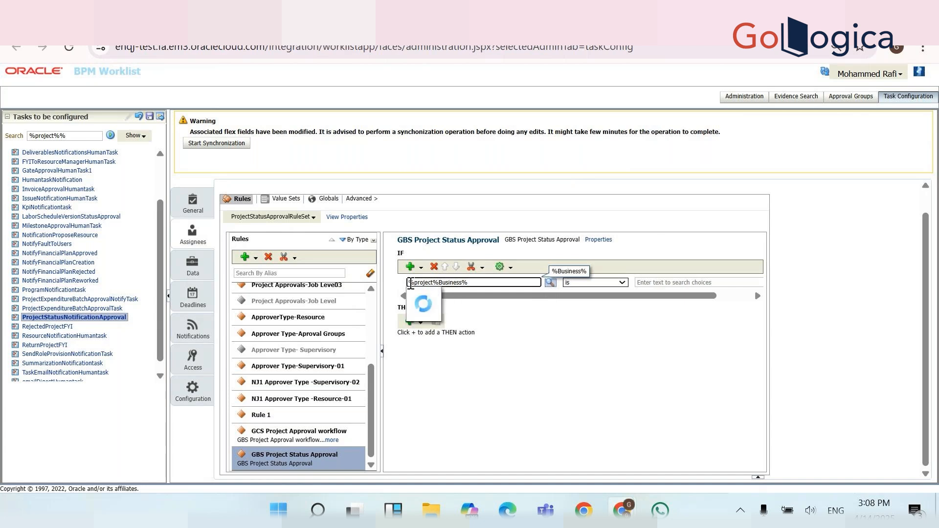
{"action": "left_click", "coordinate": [550, 283]}
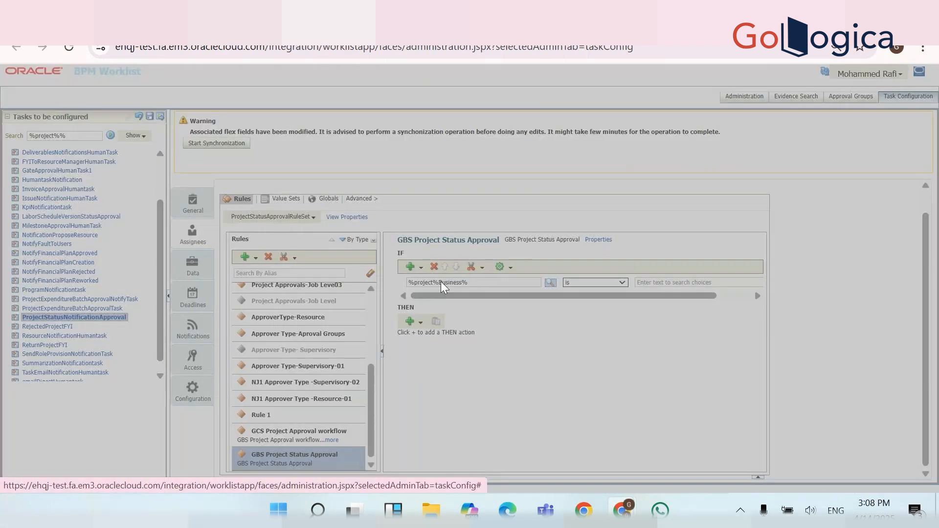
Search the condition browser for Project.Business as the first operand of the IF test
{"action": "type", "text": "P"}
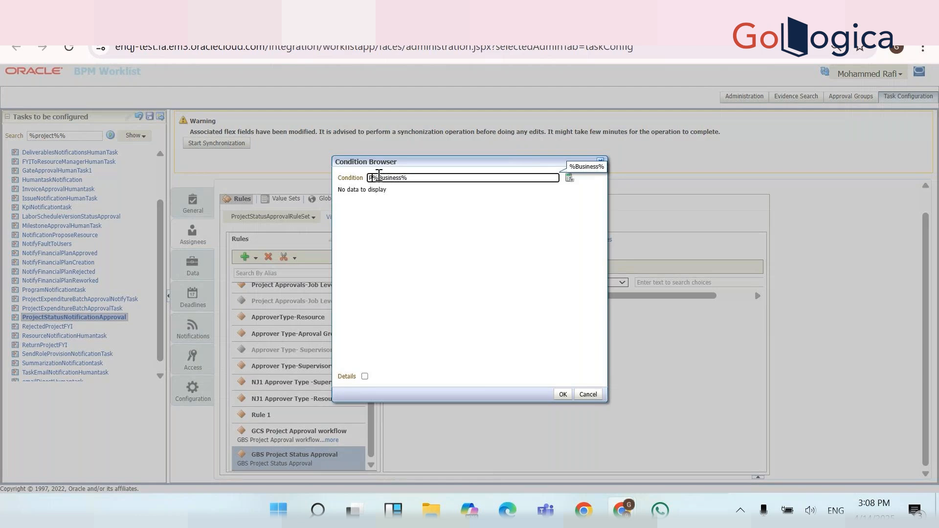
{"action": "type", "text": "roject."}
{"action": "key", "text": "Delete"}
{"action": "key", "text": "End"}
{"action": "key", "text": "BackSpace"}
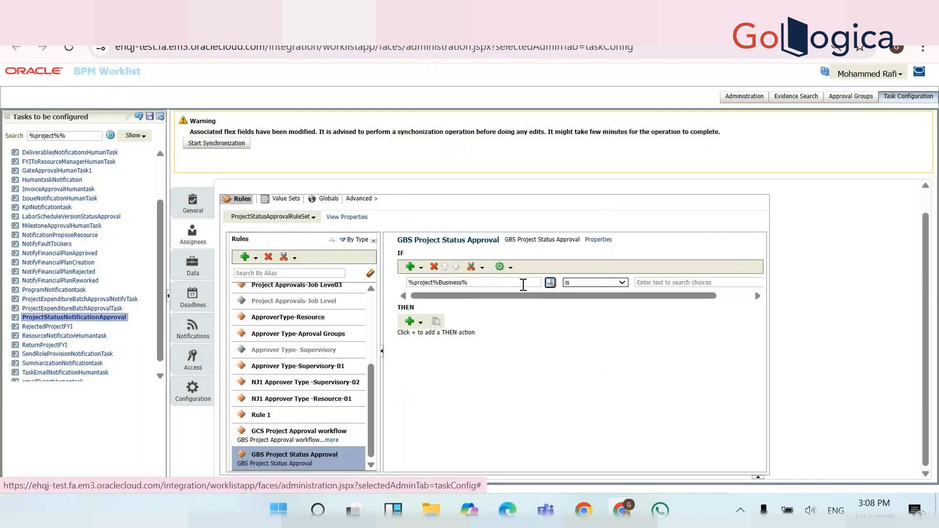
{"action": "left_click", "coordinate": [552, 286]}
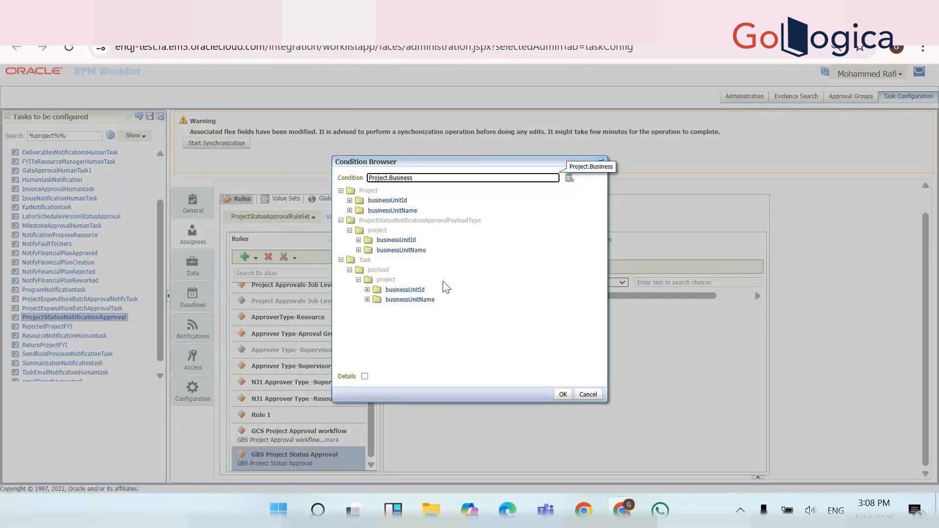
Try to set the first operand of the IF test to the length of Project.businessUnitName through the condition browser
{"action": "left_click", "coordinate": [359, 250]}
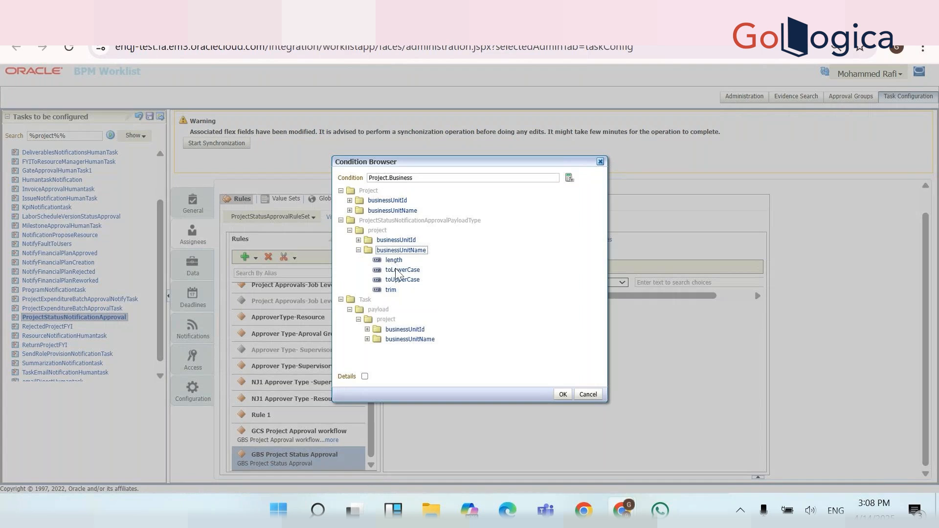
{"action": "left_click", "coordinate": [395, 261]}
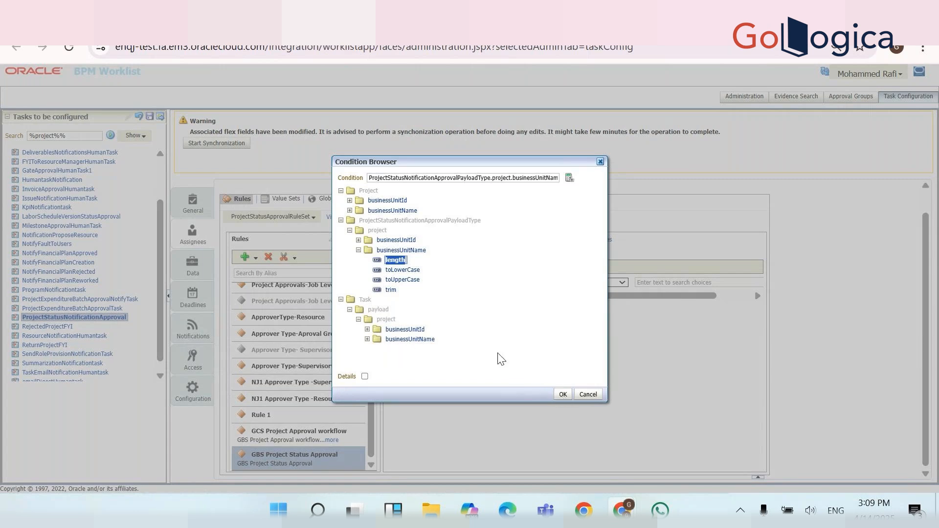
{"action": "left_click", "coordinate": [351, 210]}
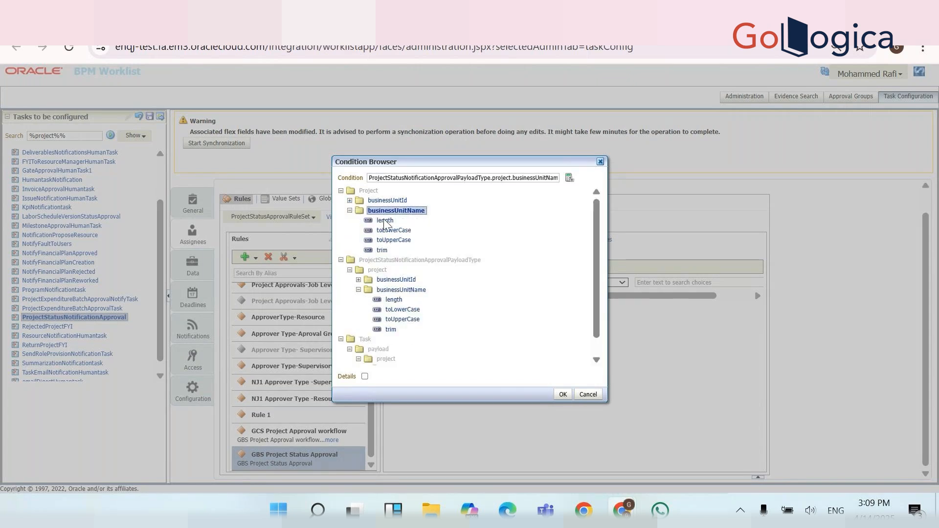
{"action": "left_click", "coordinate": [385, 221]}
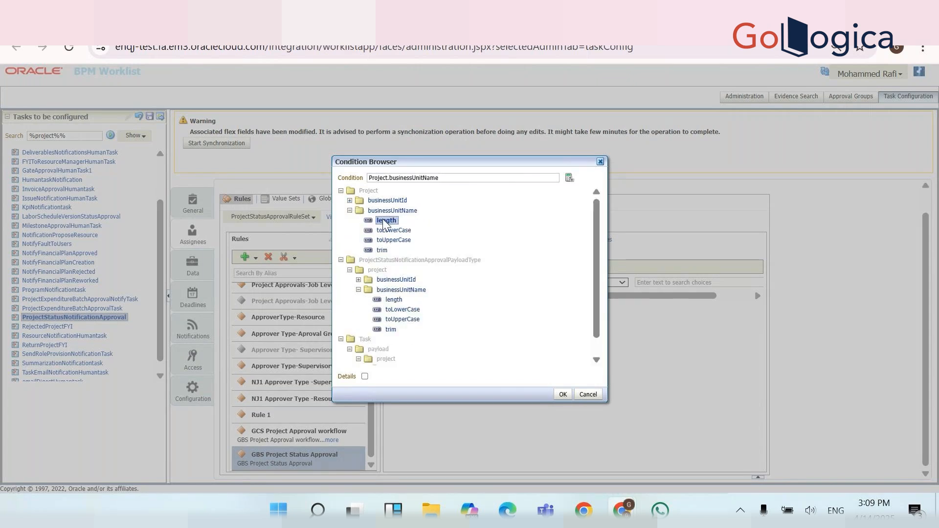
{"action": "left_click", "coordinate": [562, 395]}
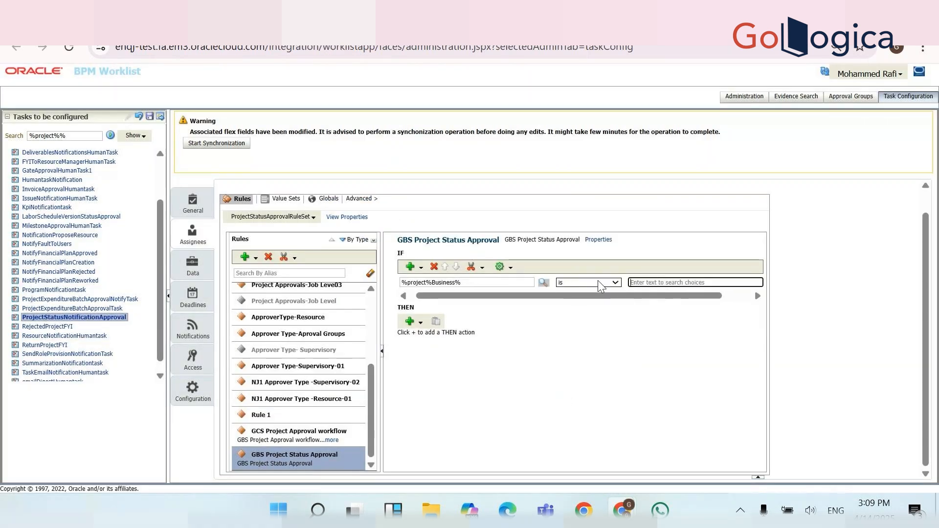
{"action": "left_click", "coordinate": [543, 283]}
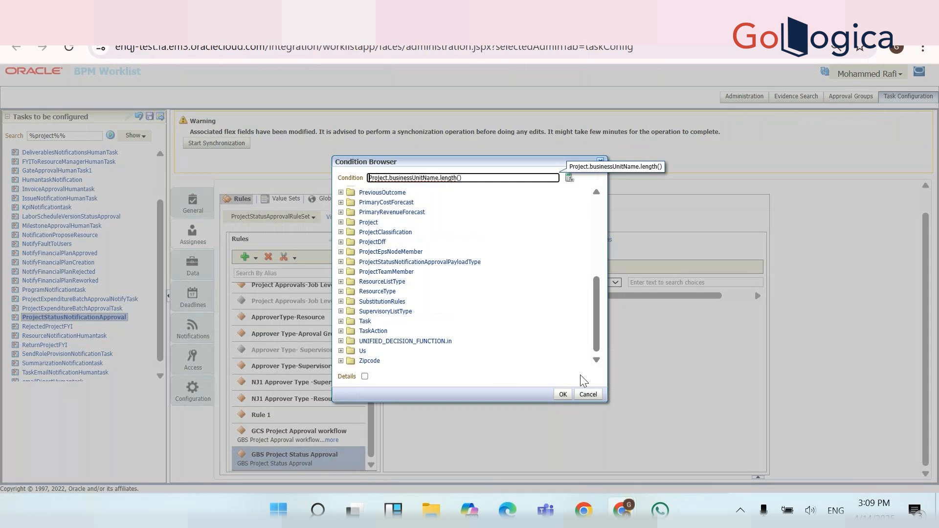
{"action": "left_click", "coordinate": [563, 394]}
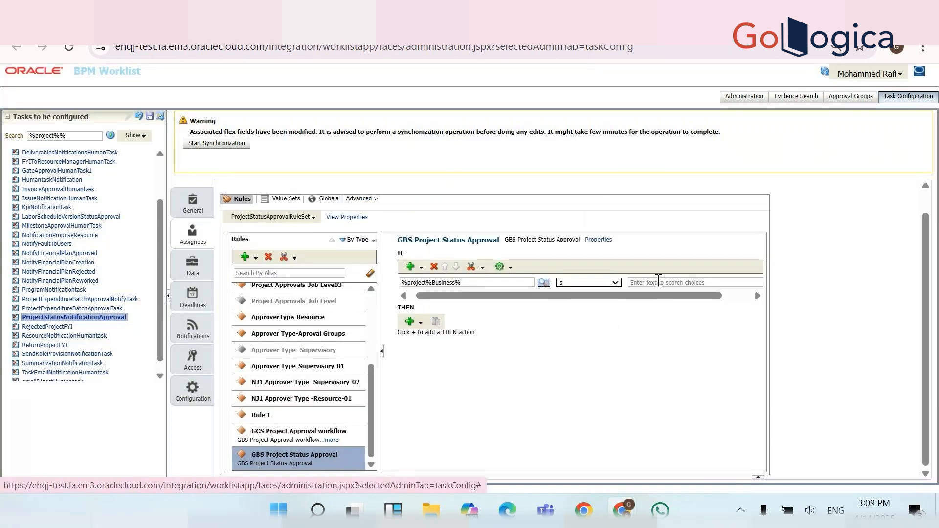
Set the comparison value of the IF test to "US1 Business Unit", including the quotation marks
{"action": "left_click", "coordinate": [640, 278]}
{"action": "type", "text": "\""}
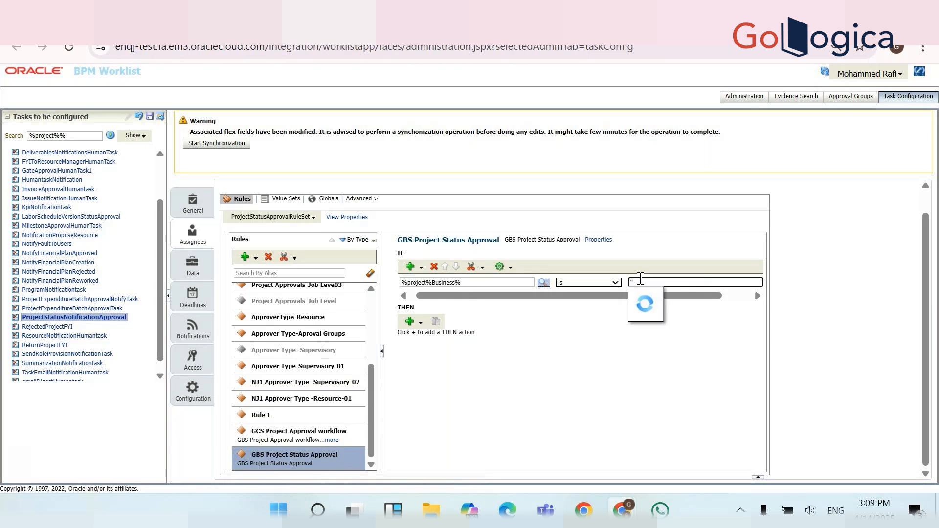
{"action": "type", "text": "US1 B"}
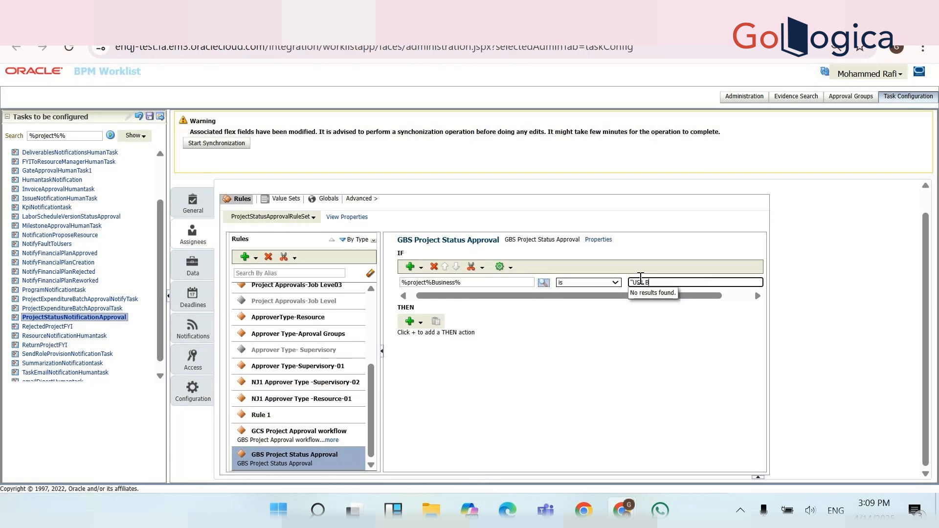
{"action": "type", "text": "usiness Unit\""}
{"action": "left_click", "coordinate": [642, 338]}
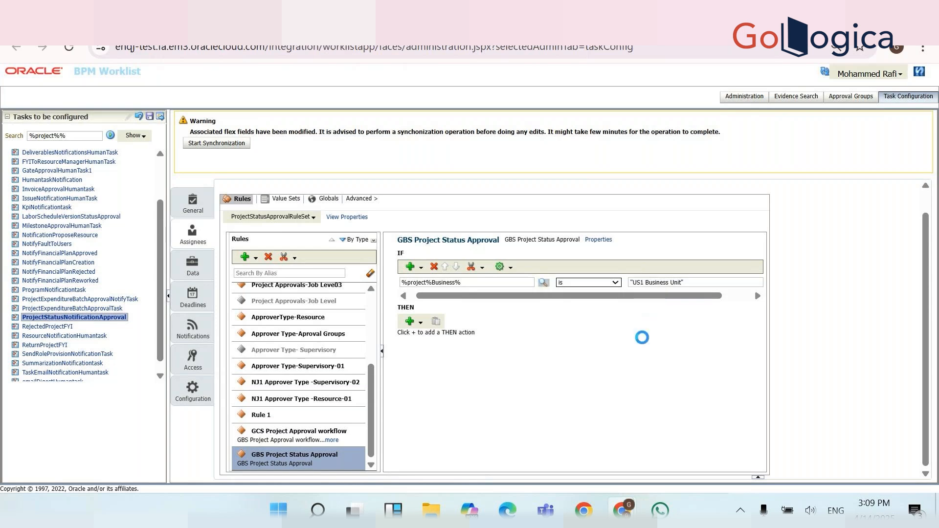
Copy Project.businessUnitName from the GCS Project Approval workflow rule into the first operand of the GBS Project Status Approval IF test
{"action": "left_click", "coordinate": [311, 433]}
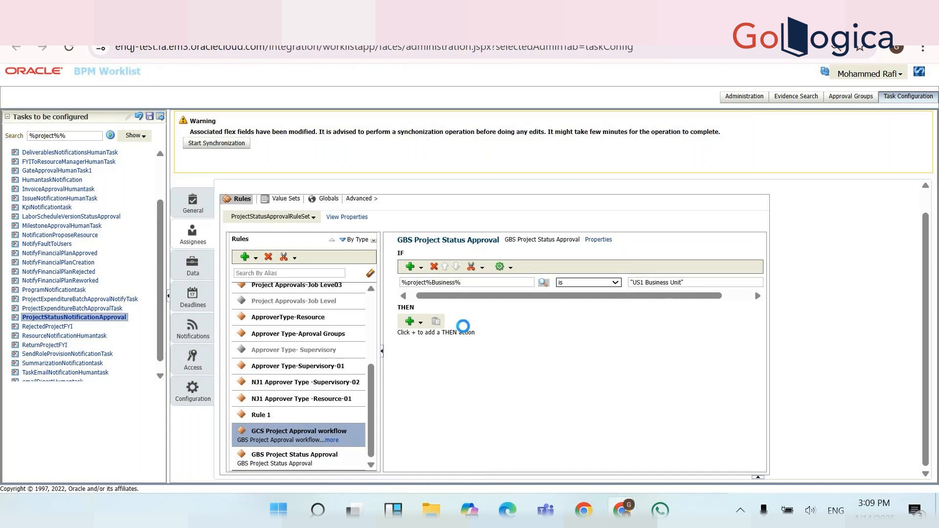
{"action": "left_click", "coordinate": [422, 283]}
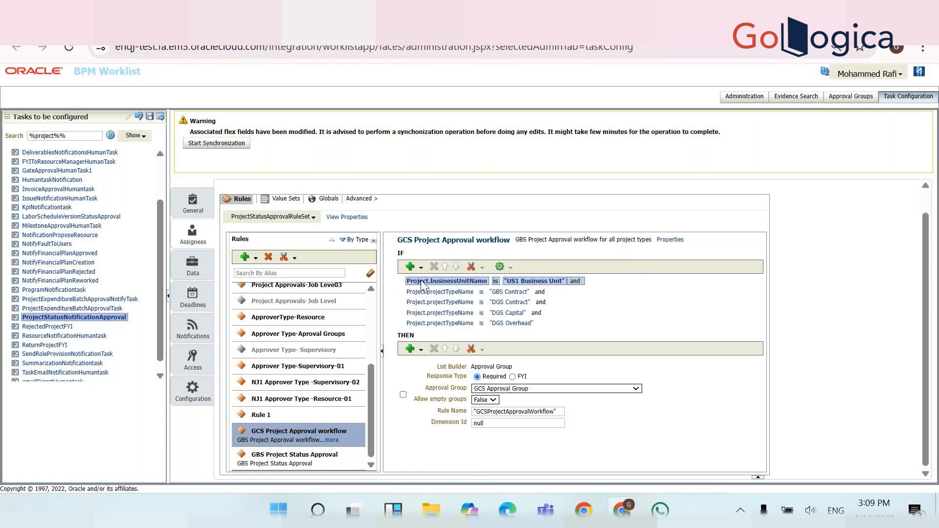
{"action": "left_click", "coordinate": [422, 284]}
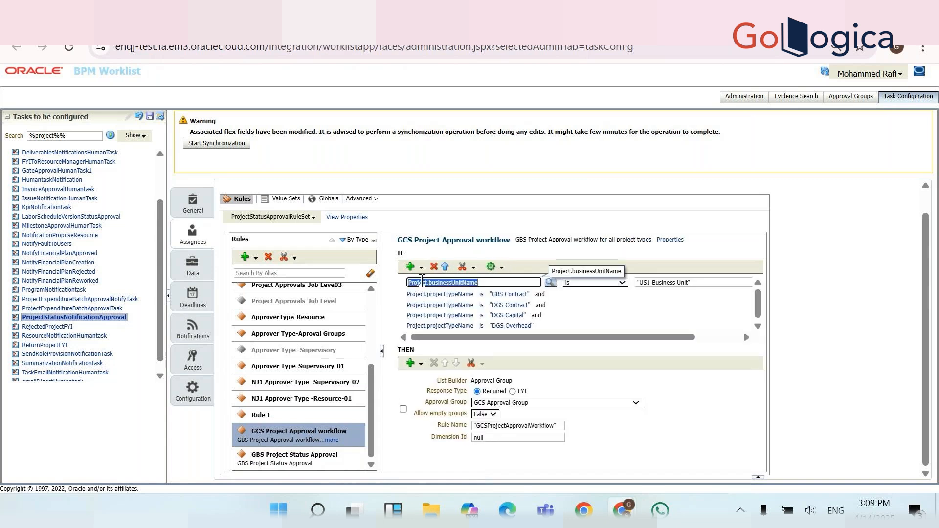
{"action": "left_click", "coordinate": [280, 460]}
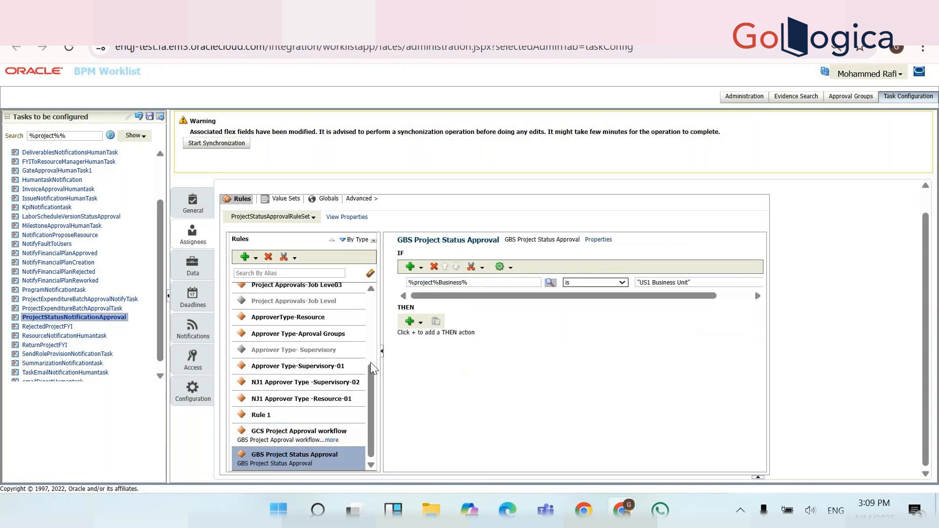
{"action": "left_click", "coordinate": [471, 283]}
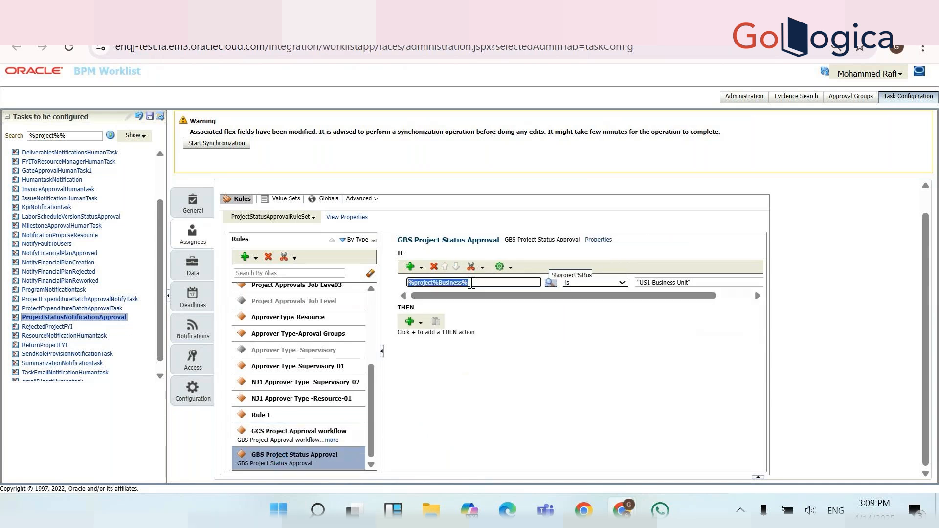
{"action": "type", "text": "Project.businessUnitName"}
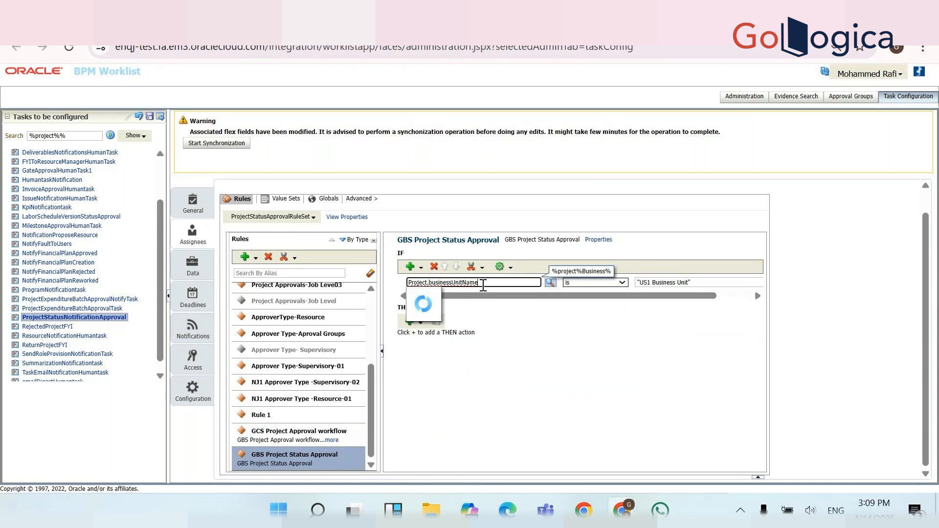
{"action": "left_click", "coordinate": [486, 302]}
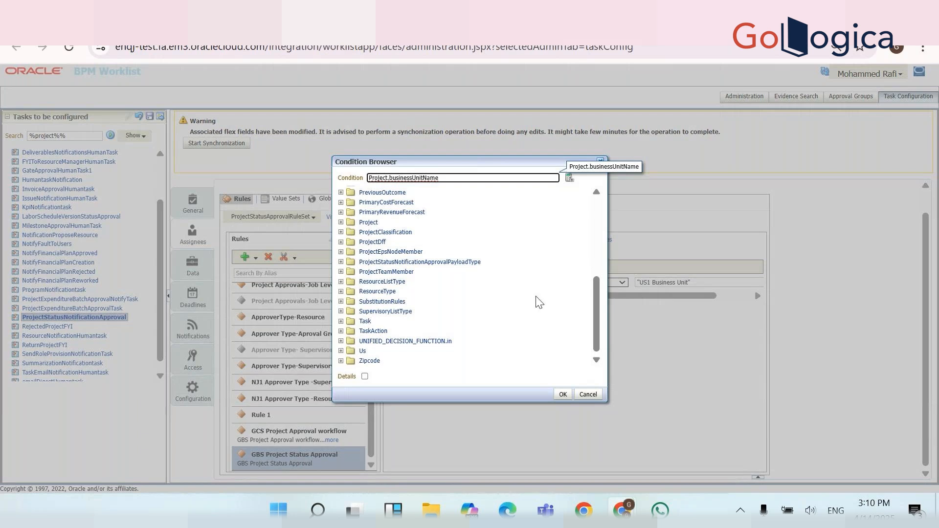
{"action": "left_click", "coordinate": [589, 394]}
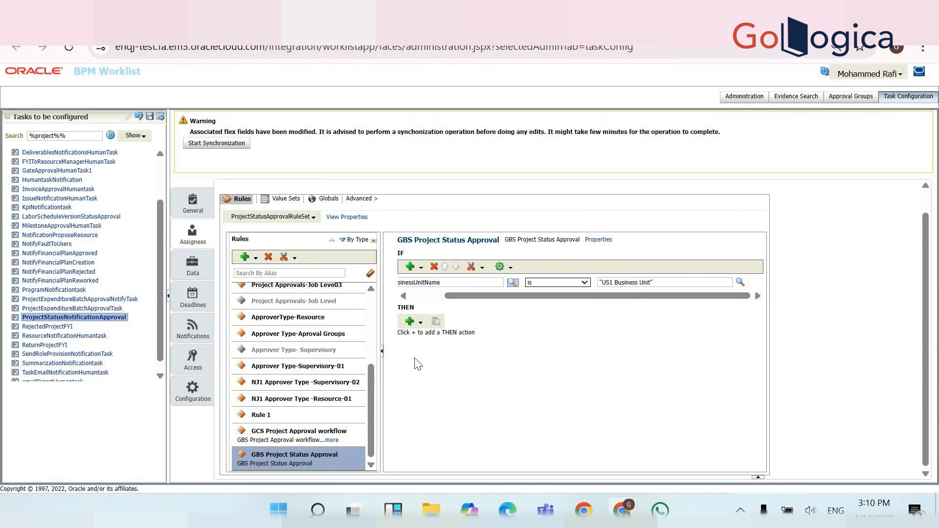
Add a Position approver as the THEN action of the GBS Project Status Approval rule
{"action": "left_click", "coordinate": [426, 296]}
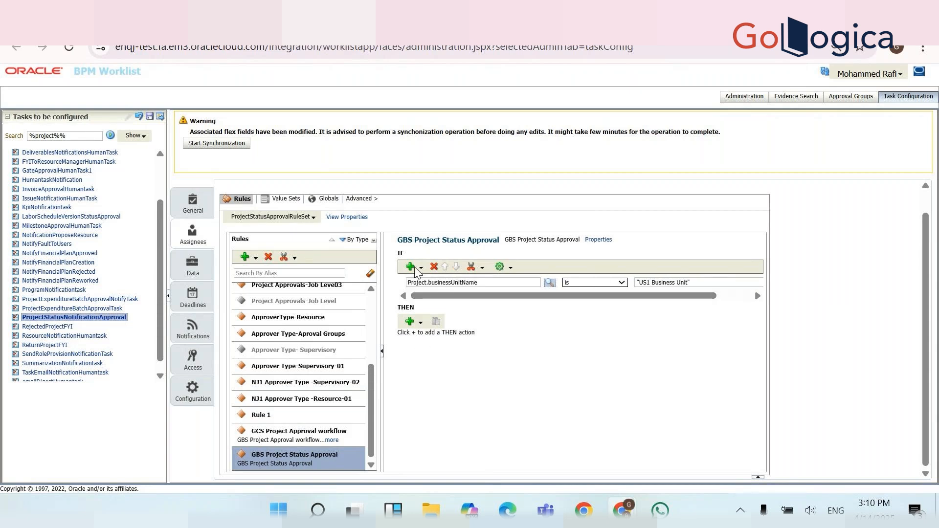
{"action": "left_click", "coordinate": [729, 296]}
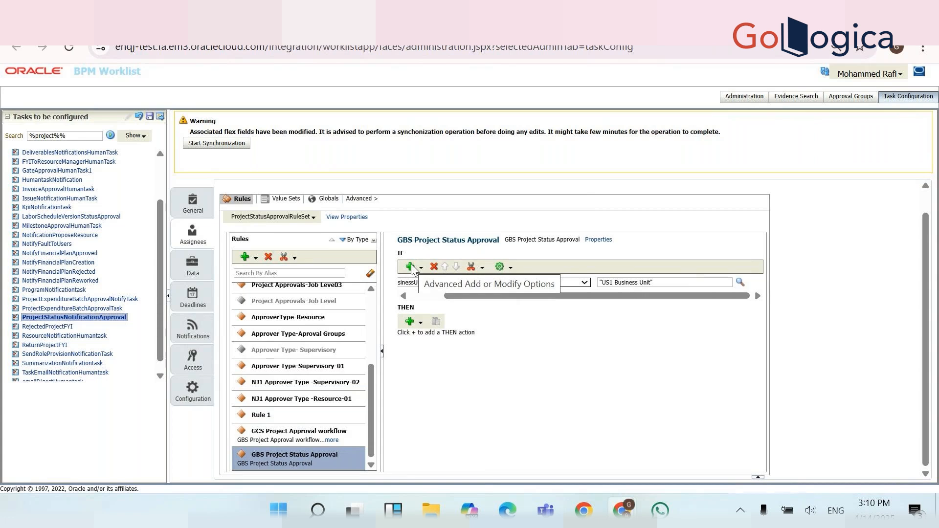
{"action": "left_click", "coordinate": [412, 323]}
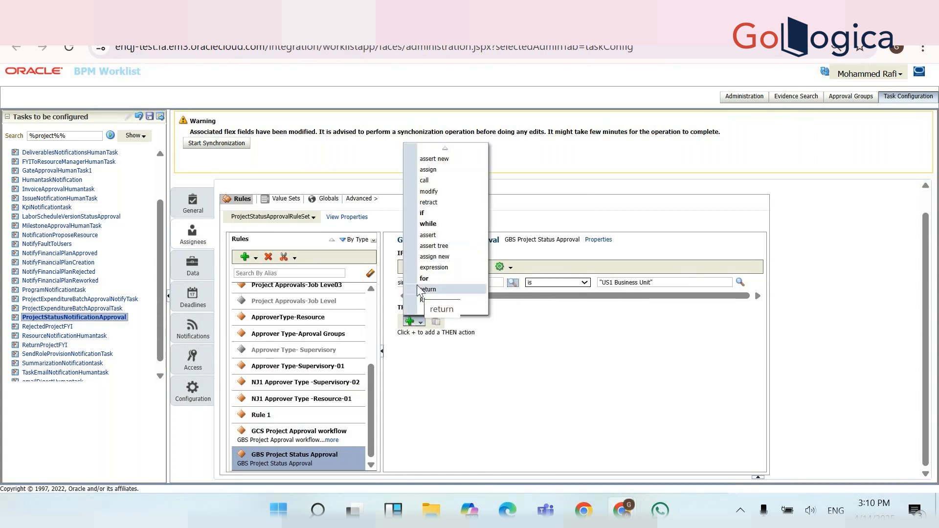
{"action": "mouse_move", "coordinate": [446, 310]}
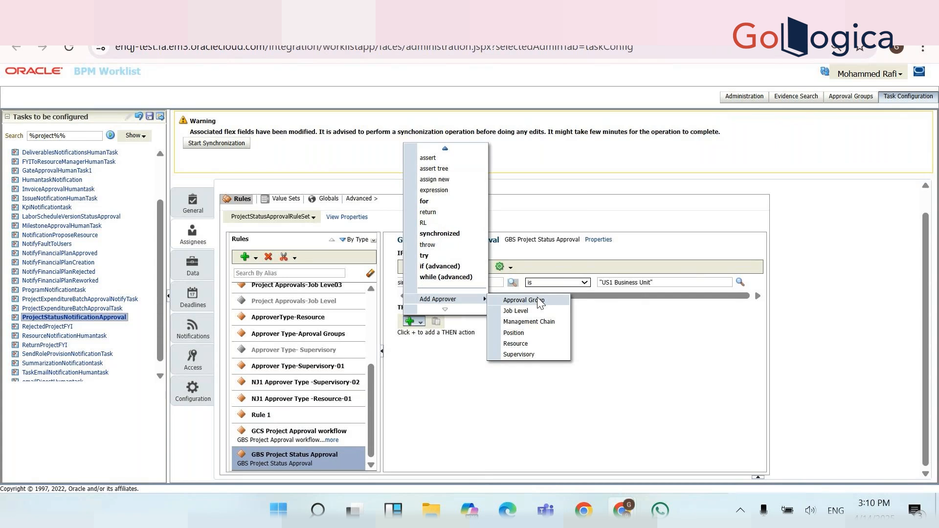
{"action": "left_click", "coordinate": [523, 334]}
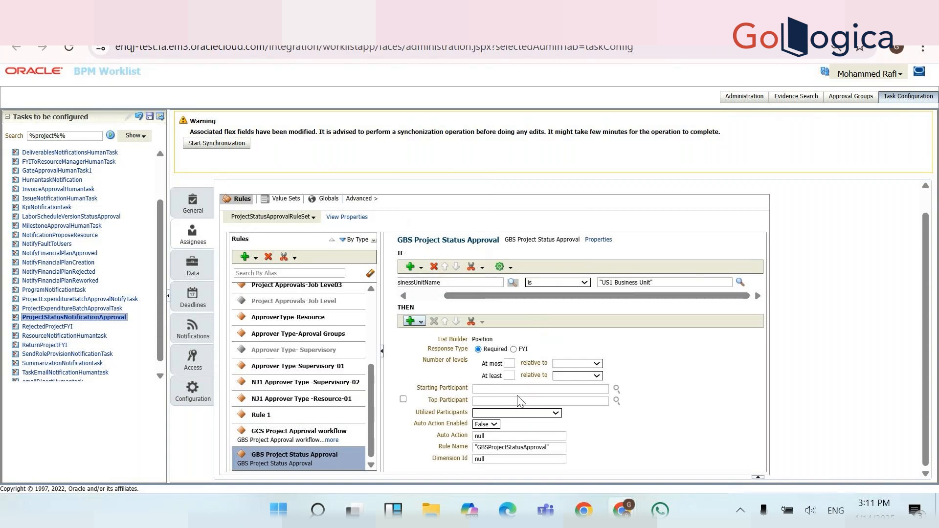
{"action": "double_click", "coordinate": [482, 339]}
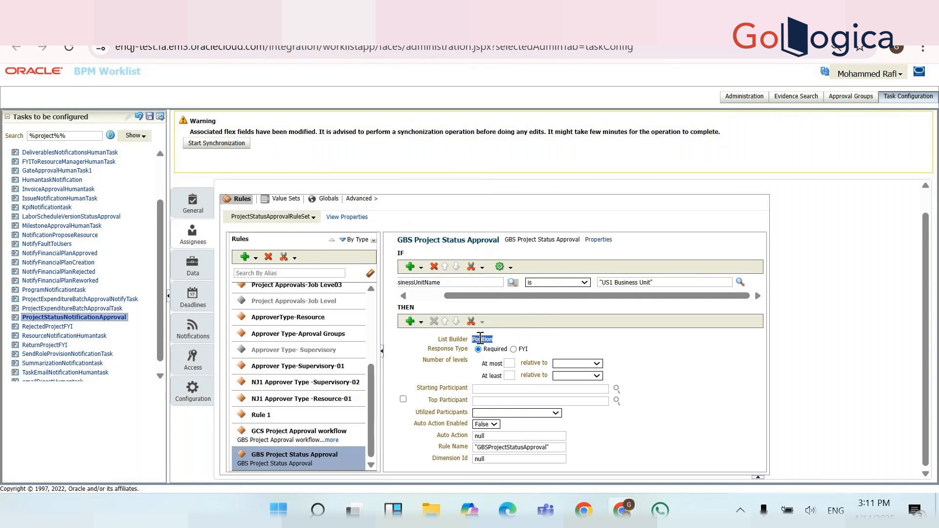
Set the starting participant of the Position approver to Project Manager, using the Get Other option
{"action": "left_click", "coordinate": [487, 389]}
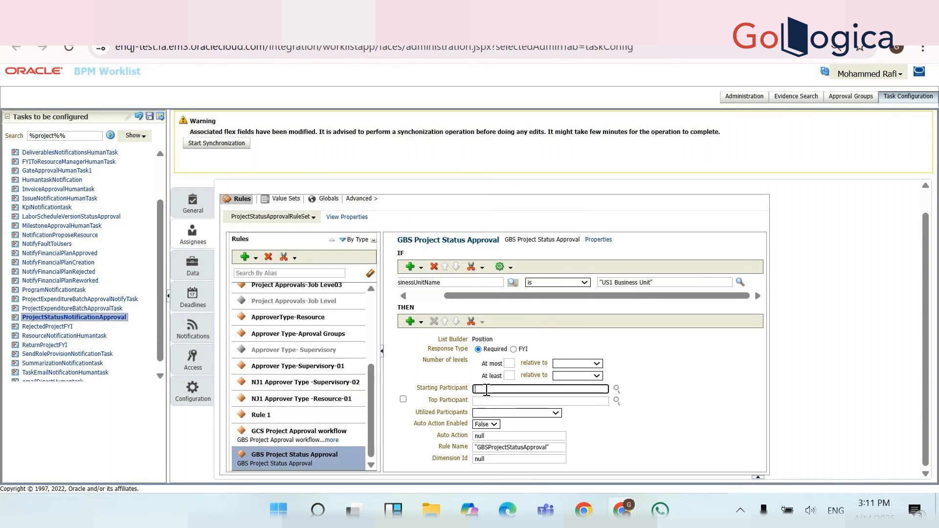
{"action": "type", "text": "Project Manager"}
{"action": "key", "text": "Tab"}
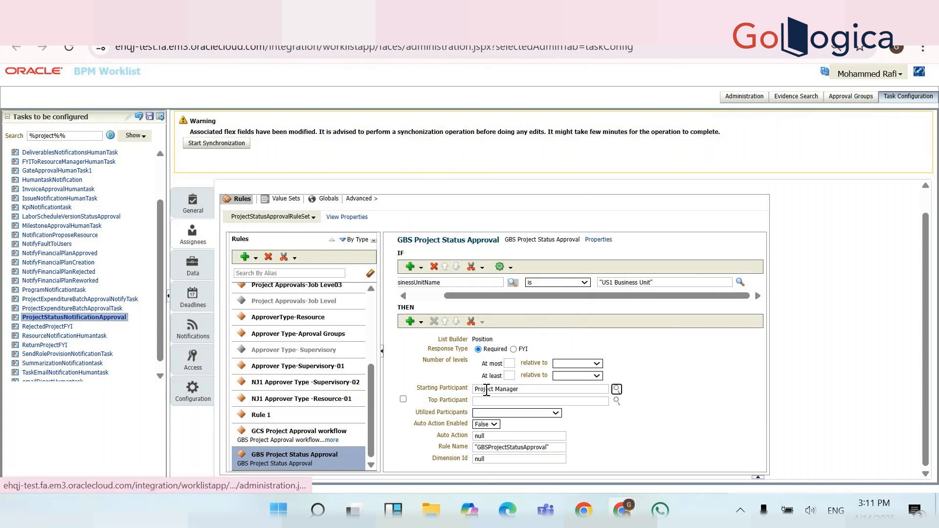
{"action": "left_click", "coordinate": [617, 389]}
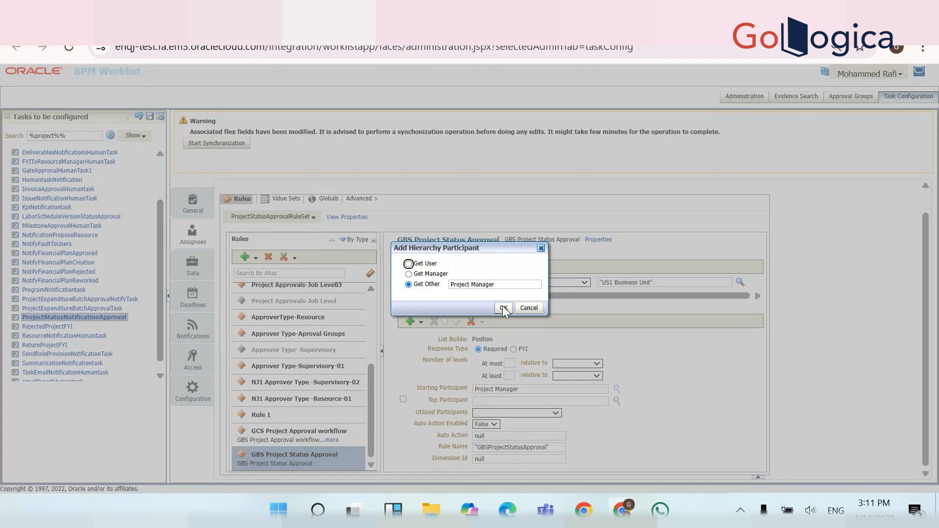
{"action": "left_click", "coordinate": [503, 308]}
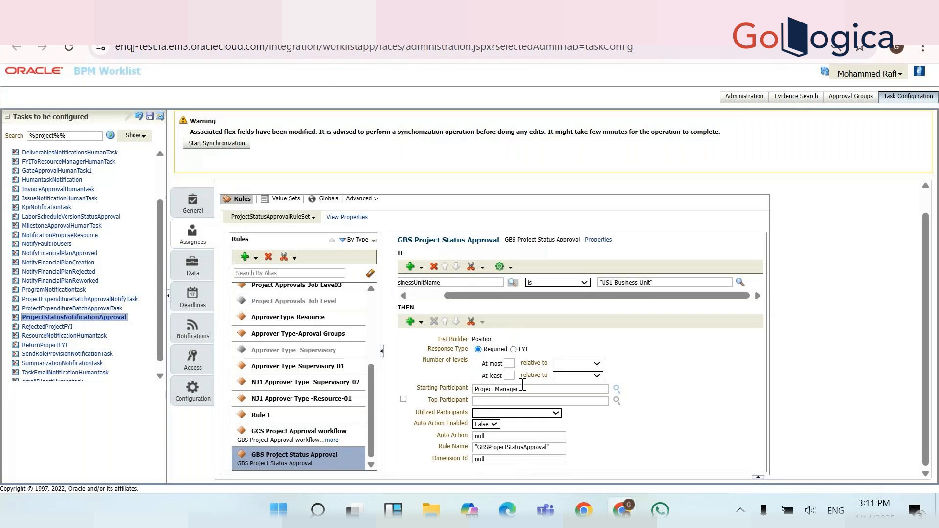
Copy Project Manager from the starting participant to the top participant, using the Get Other option
{"action": "triple_click", "coordinate": [524, 391]}
{"action": "key", "text": "ctrl+c"}
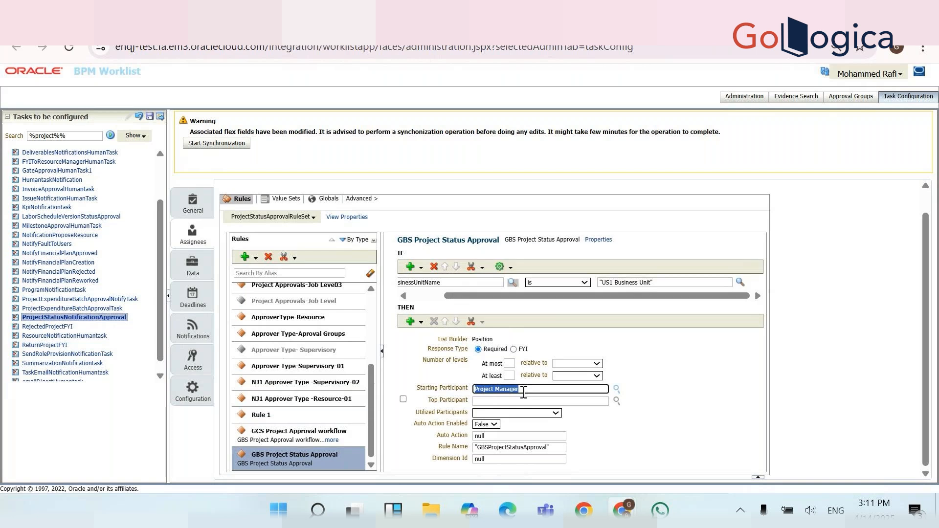
{"action": "left_click", "coordinate": [507, 403]}
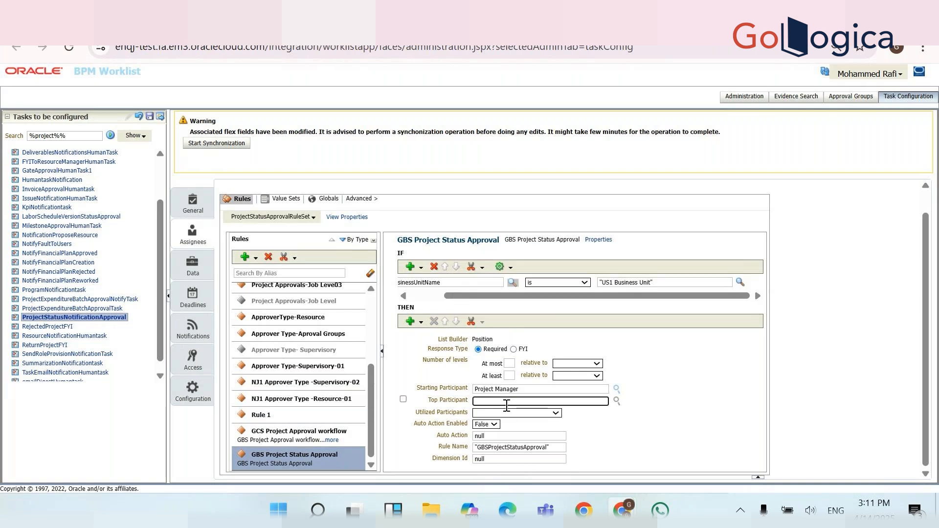
{"action": "key", "text": "ctrl+v"}
{"action": "left_click", "coordinate": [542, 414]}
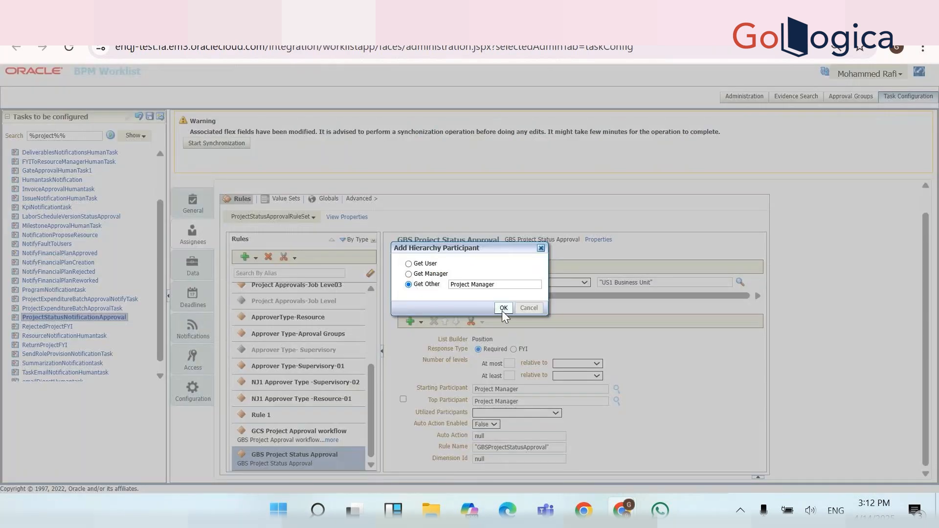
{"action": "left_click", "coordinate": [503, 309]}
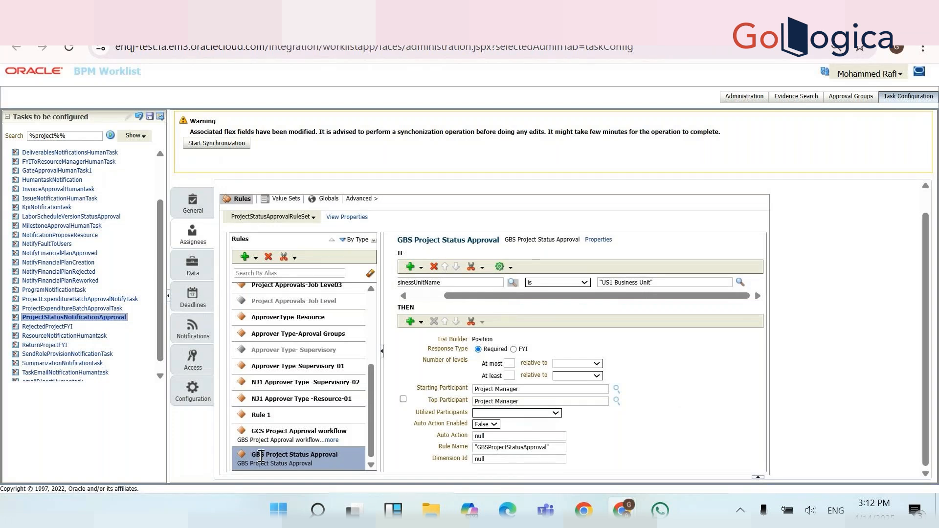
Copy the list builder text Approval Group from the GCS Project Approval workflow rule and duplicate the browser tab
{"action": "left_click", "coordinate": [263, 434]}
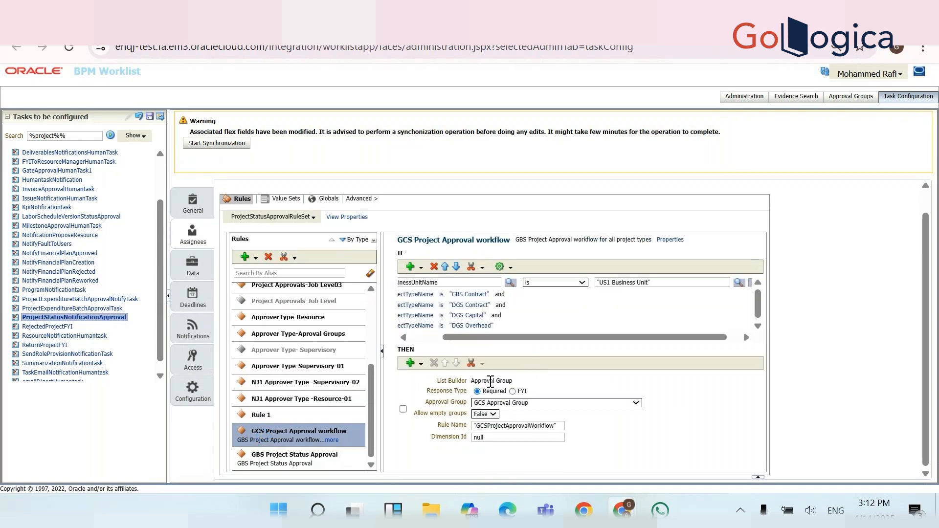
{"action": "double_click", "coordinate": [491, 381]}
{"action": "left_click_drag", "start_coordinate": [491, 381], "coordinate": [512, 381]}
{"action": "key", "text": "ctrl+c"}
{"action": "right_click", "coordinate": [299, 11]}
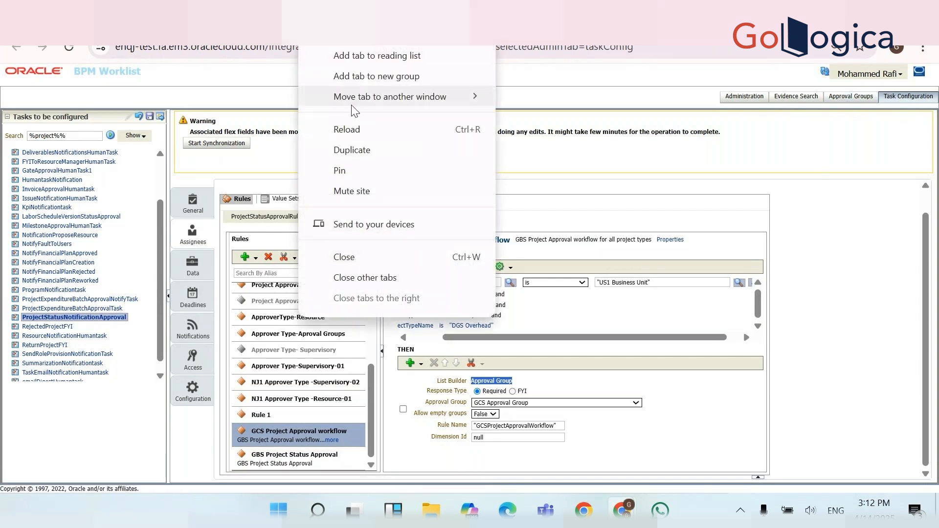
{"action": "left_click", "coordinate": [362, 154]}
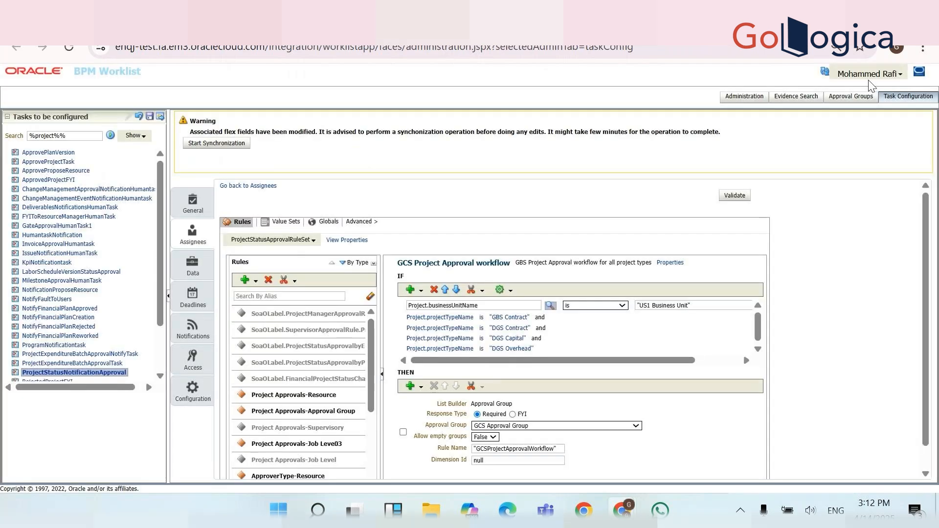
Search the approval groups for Approval Group, open GCS Approval Group, and return to the GBS Project Status Approval rule
{"action": "left_click", "coordinate": [854, 96]}
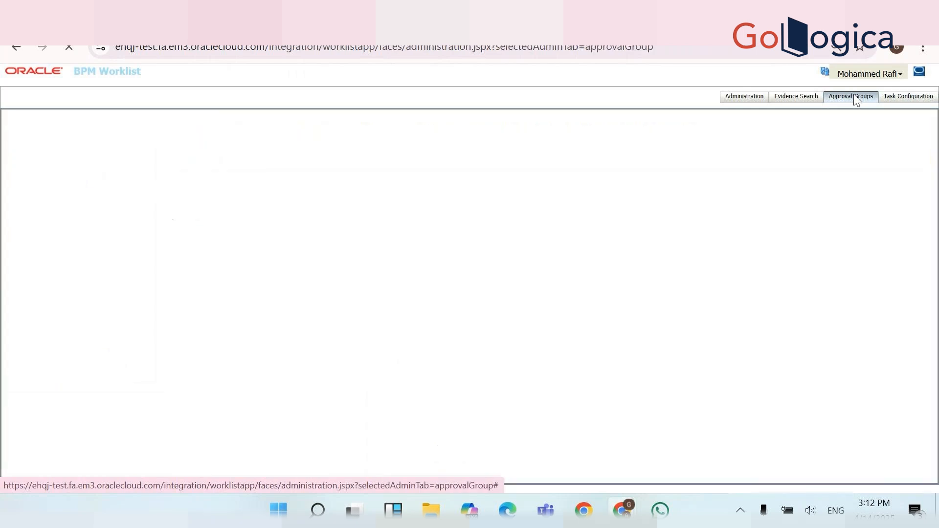
{"action": "left_click", "coordinate": [59, 136]}
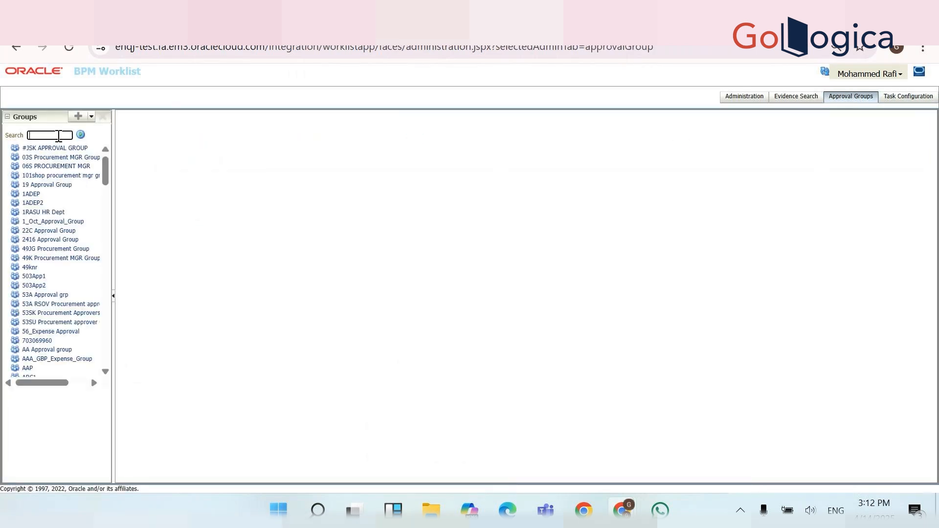
{"action": "key", "text": "ctrl+v"}
{"action": "left_click", "coordinate": [80, 135]}
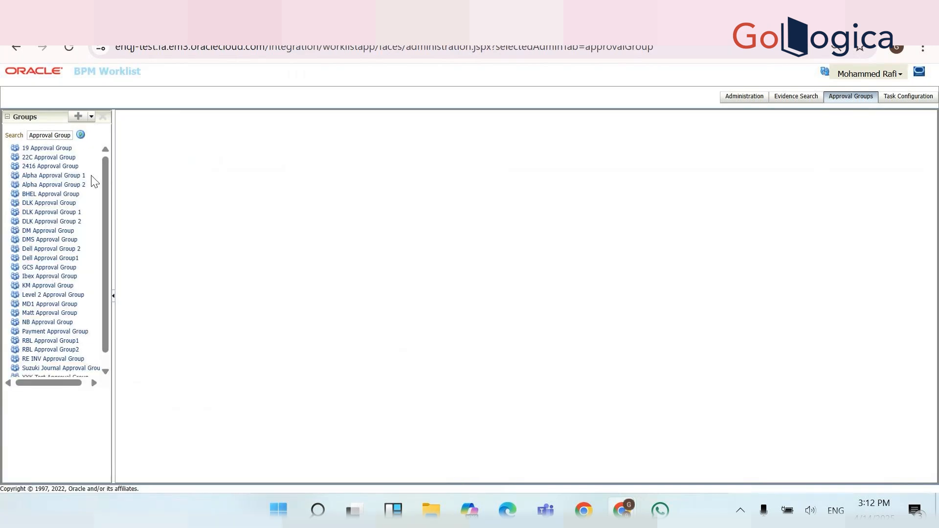
{"action": "left_click", "coordinate": [47, 268]}
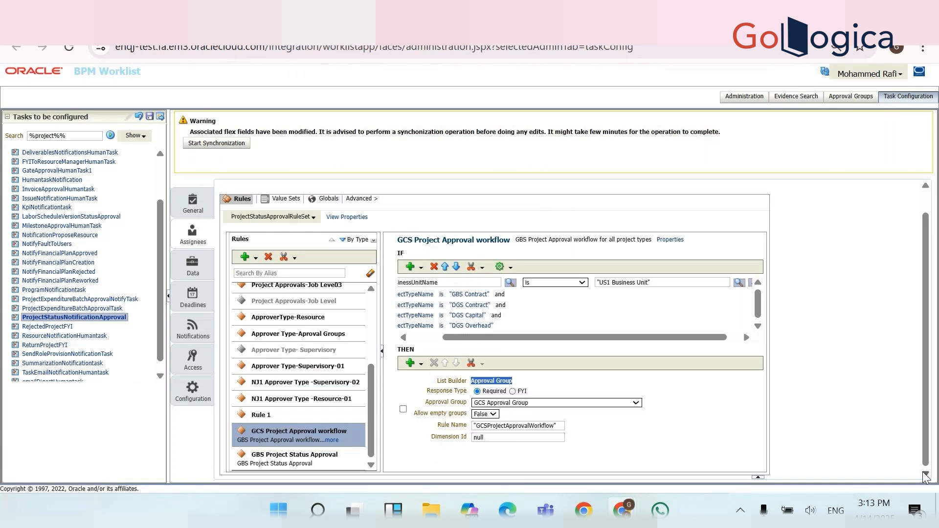
{"action": "left_click", "coordinate": [313, 455]}
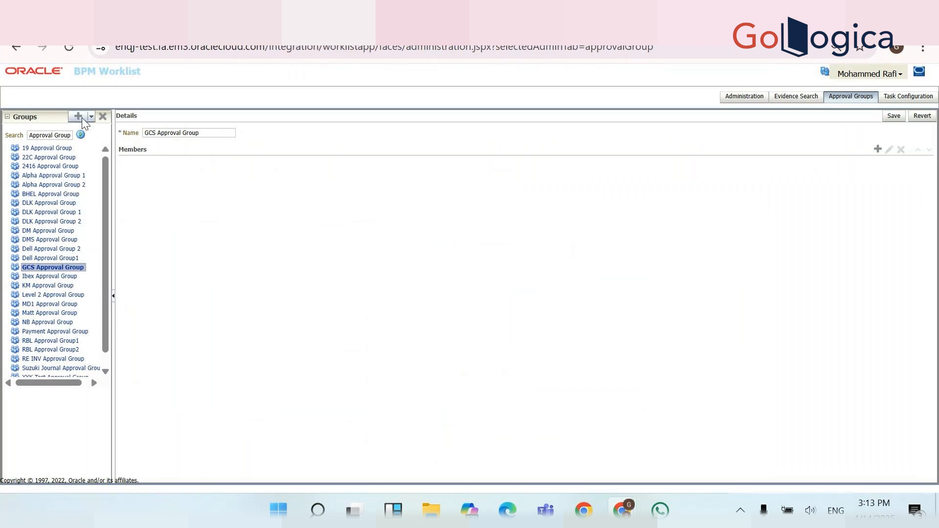
Switch from the approval groups to the task configuration and search its tasks for projectstatus
{"action": "triple_click", "coordinate": [54, 135]}
{"action": "type", "text": "Projectstatus"}
{"action": "left_click", "coordinate": [909, 96]}
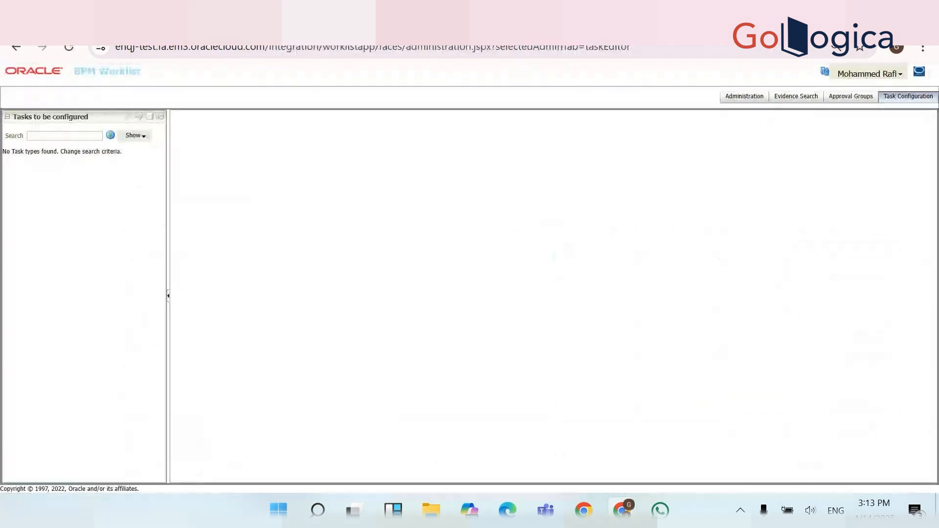
{"action": "left_click", "coordinate": [87, 135]}
{"action": "type", "text": "projectstatus"}
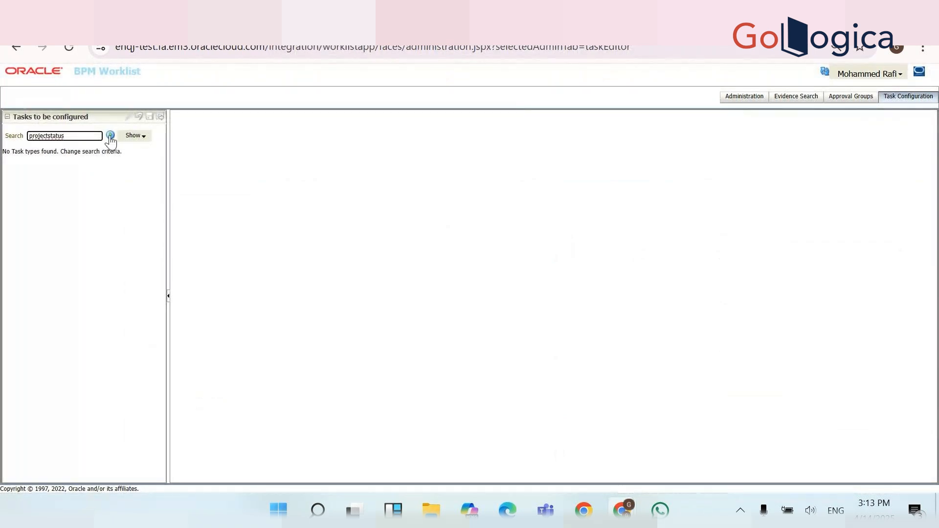
{"action": "left_click", "coordinate": [110, 136]}
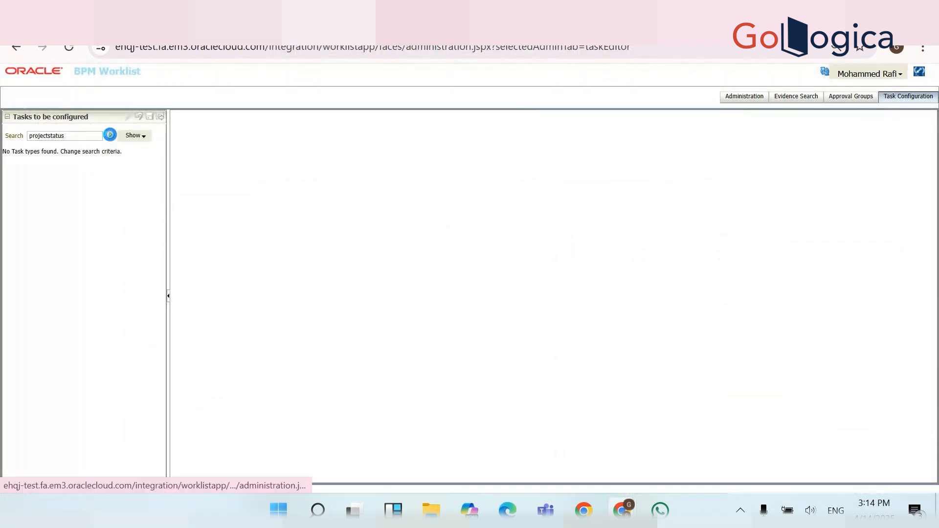
Search the tasks to be configured for project% and open the ProjectStatusNotificationApproval task
{"action": "left_click", "coordinate": [96, 137]}
{"action": "key", "text": "BackSpace"}
{"action": "key", "text": "BackSpace"}
{"action": "key", "text": "BackSpace"}
{"action": "key", "text": "BackSpace"}
{"action": "key", "text": "BackSpace"}
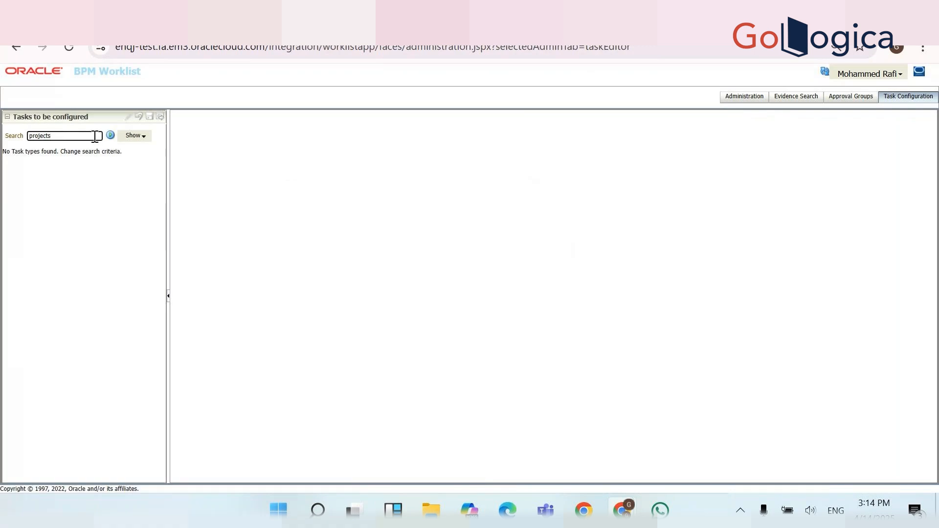
{"action": "type", "text": "%"}
{"action": "left_click", "coordinate": [140, 136]}
{"action": "left_click", "coordinate": [113, 134]}
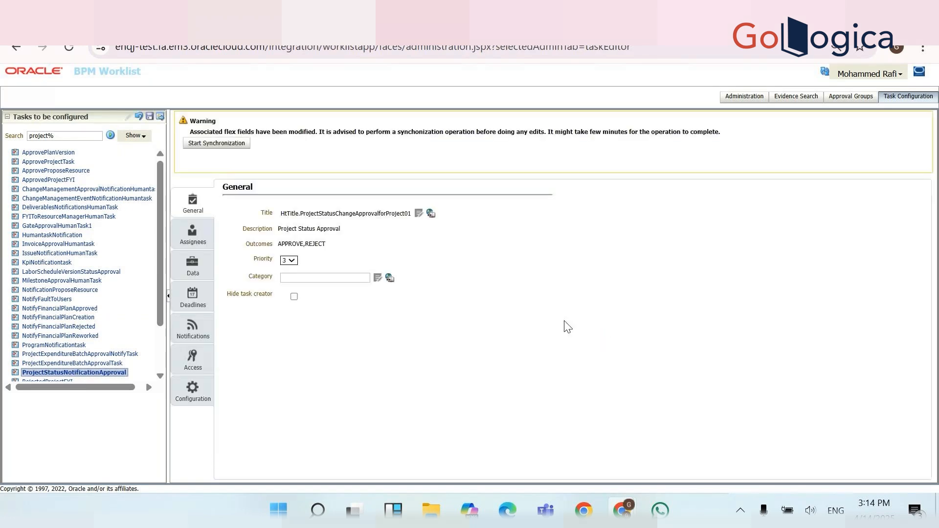
Open the rules of the first Project Status participant among the task's assignees and look through the rule list
{"action": "left_click", "coordinate": [200, 239]}
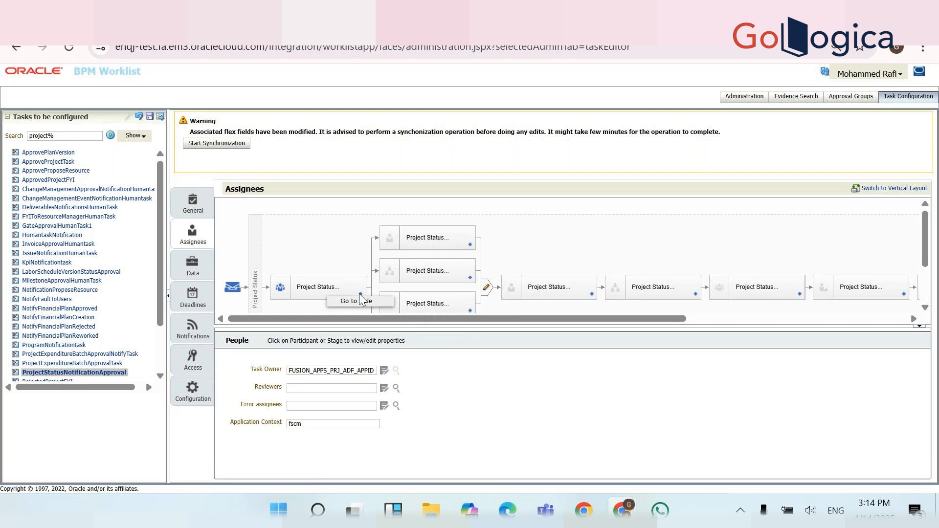
{"action": "left_click", "coordinate": [360, 295]}
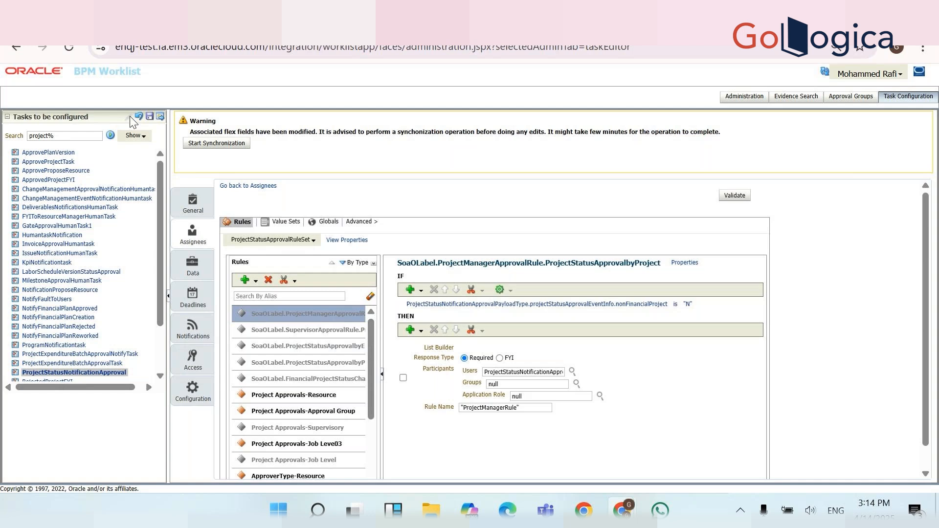
{"action": "scroll", "coordinate": [931, 460], "scroll_direction": "down", "scroll_amount": 1}
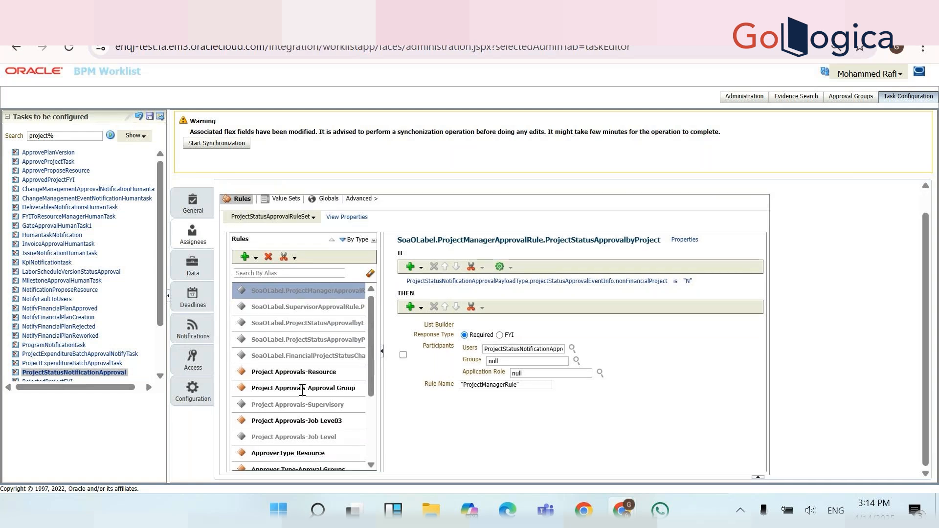
{"action": "scroll", "coordinate": [373, 430], "scroll_direction": "down", "scroll_amount": 5}
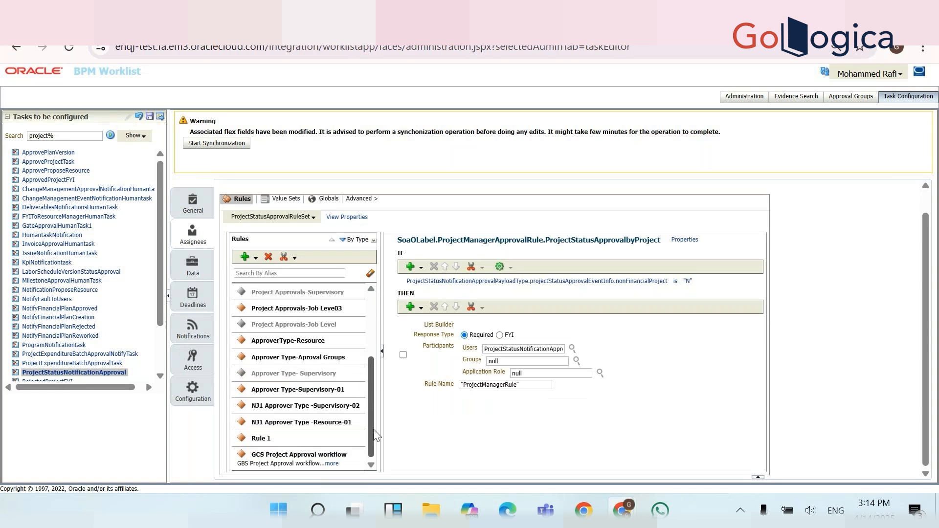
Save the ProjectStatusNotificationApproval task and commit it, leaving the comments empty
{"action": "left_click", "coordinate": [149, 118]}
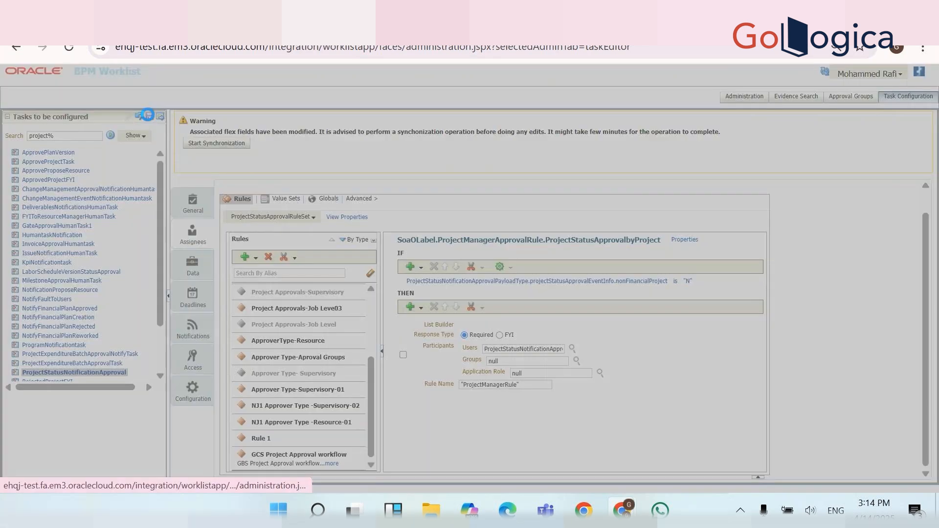
{"action": "left_click", "coordinate": [527, 358]}
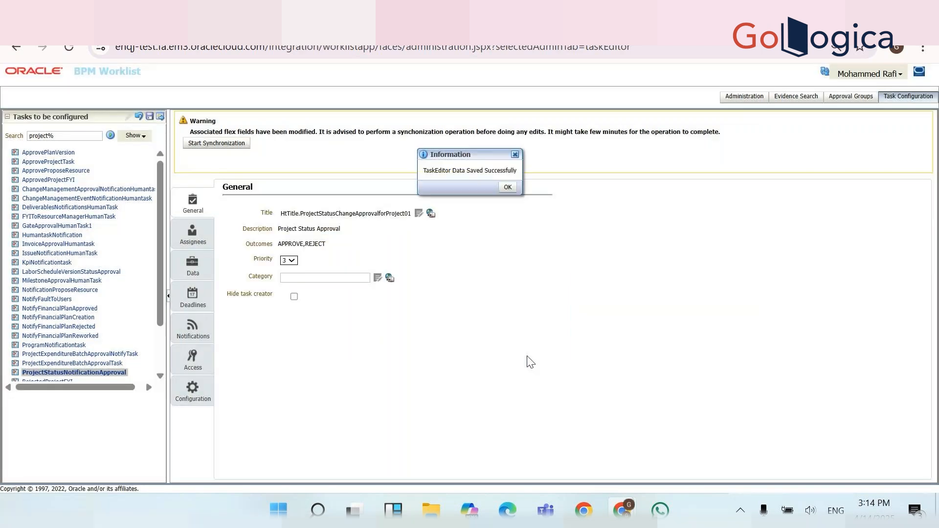
{"action": "left_click", "coordinate": [507, 187]}
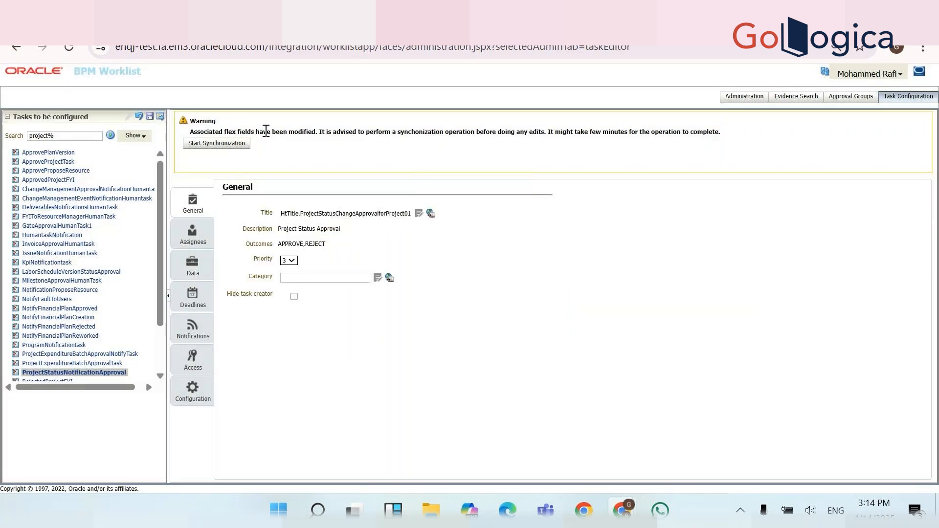
{"action": "left_click", "coordinate": [162, 119]}
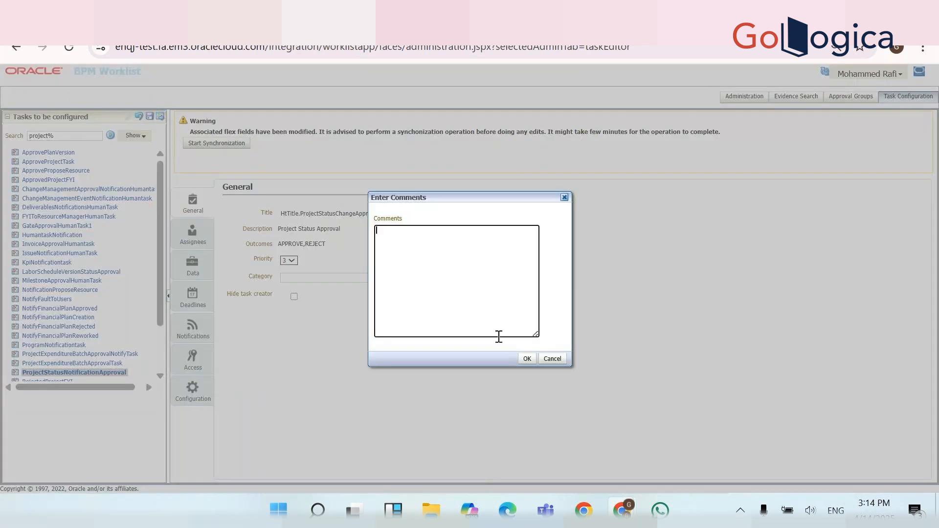
{"action": "left_click", "coordinate": [526, 358]}
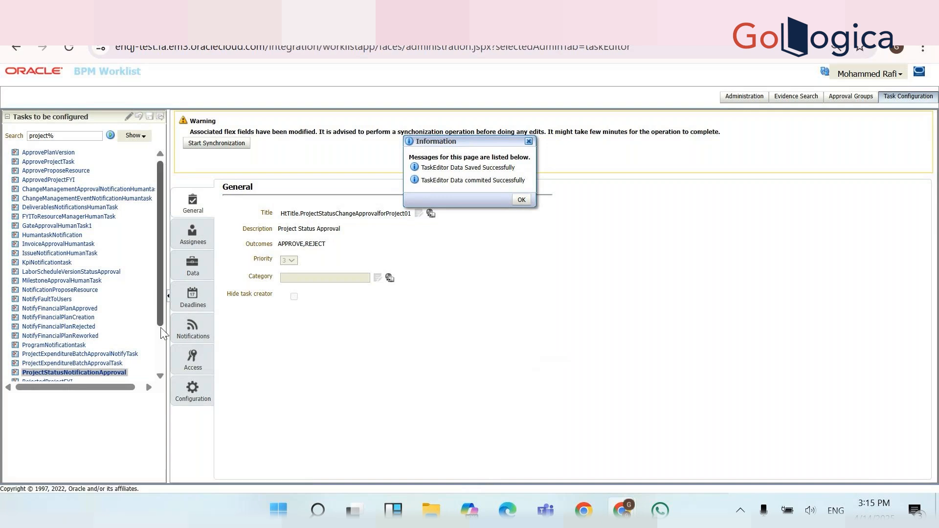
{"action": "scroll", "coordinate": [161, 328], "scroll_direction": "down", "scroll_amount": 3}
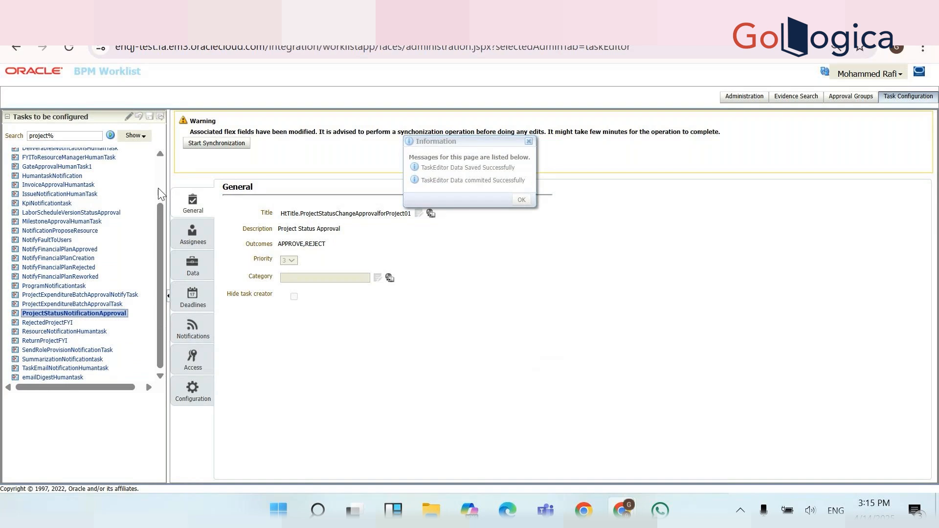
{"action": "scroll", "coordinate": [157, 188], "scroll_direction": "up", "scroll_amount": 3}
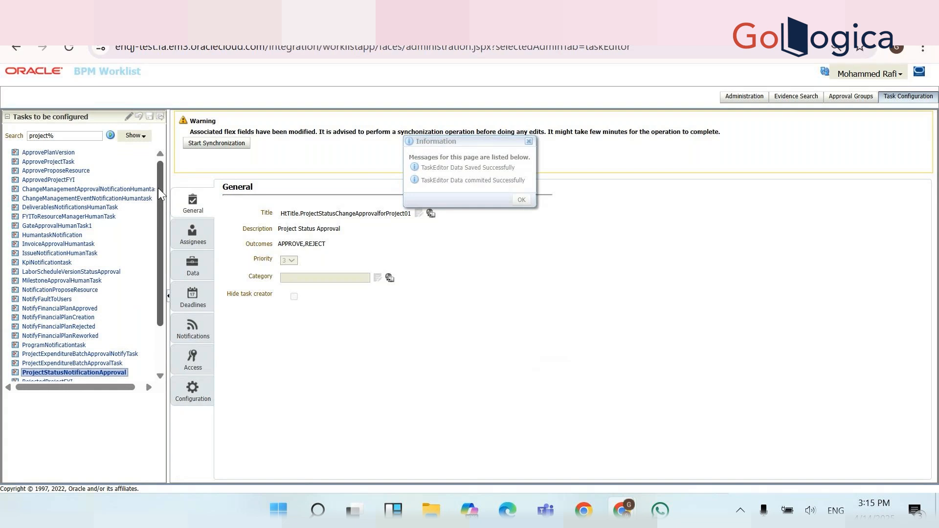
{"action": "key", "text": "alt+Tab"}
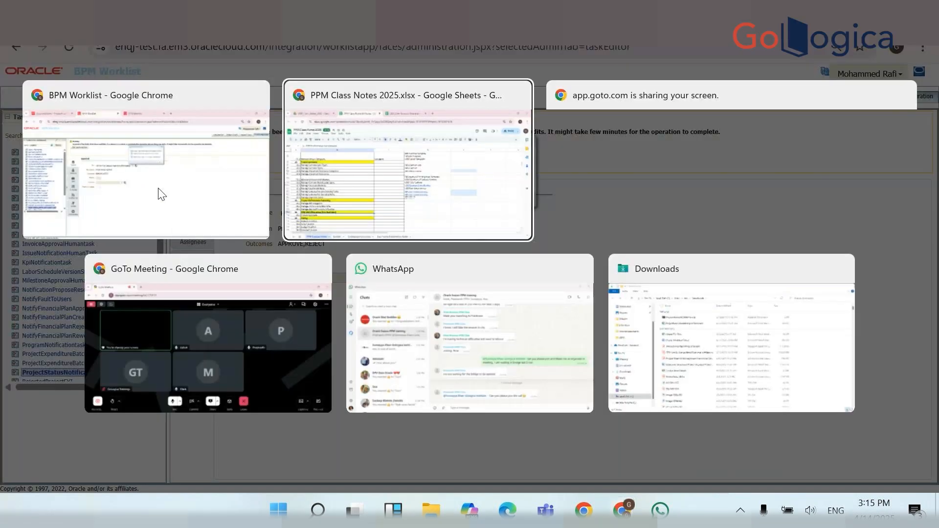
{"action": "key", "text": "alt+Tab"}
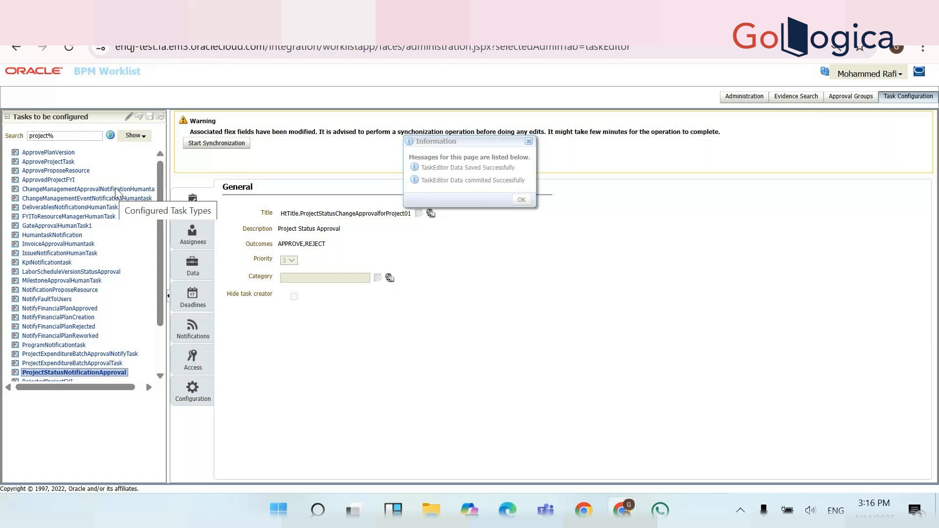
{"action": "double_click", "coordinate": [108, 73]}
{"action": "left_click", "coordinate": [108, 72]}
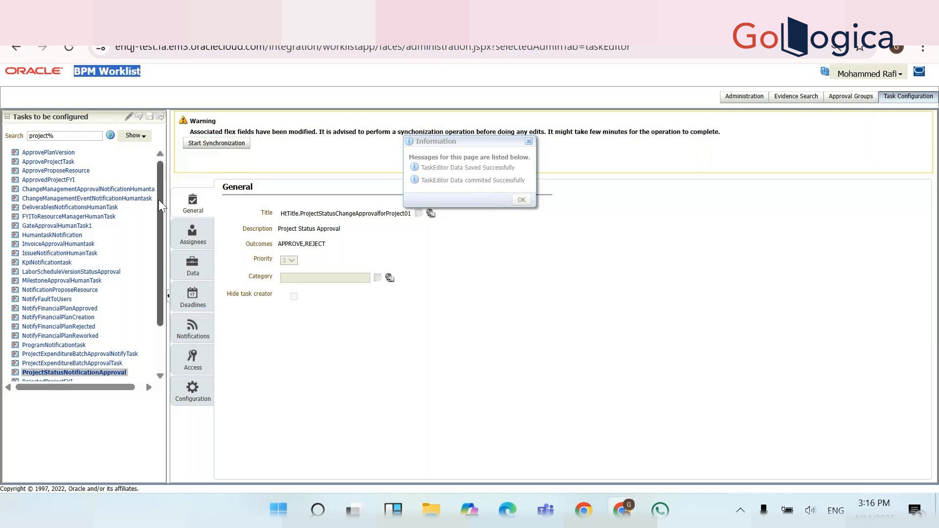
{"action": "left_click", "coordinate": [160, 332]}
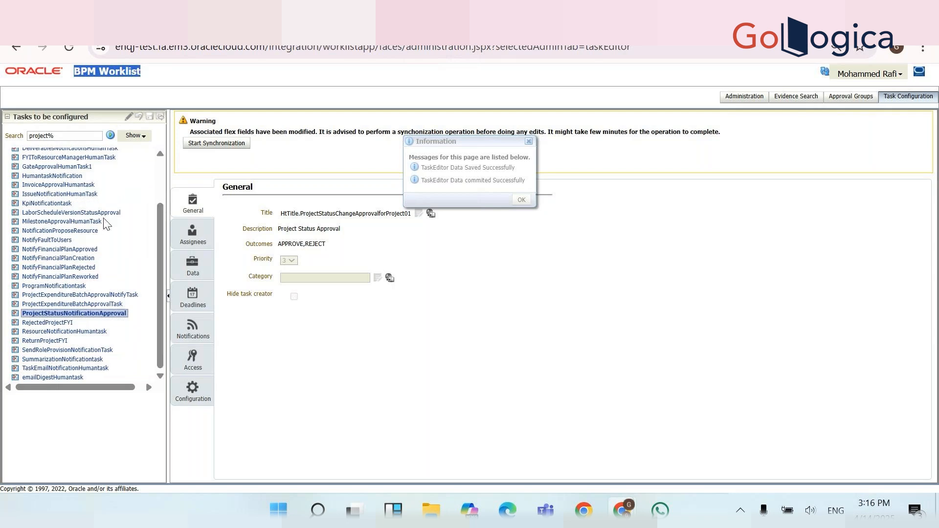
{"action": "left_click", "coordinate": [58, 137]}
{"action": "key", "text": "ctrl+a"}
{"action": "key", "text": "BackSpace"}
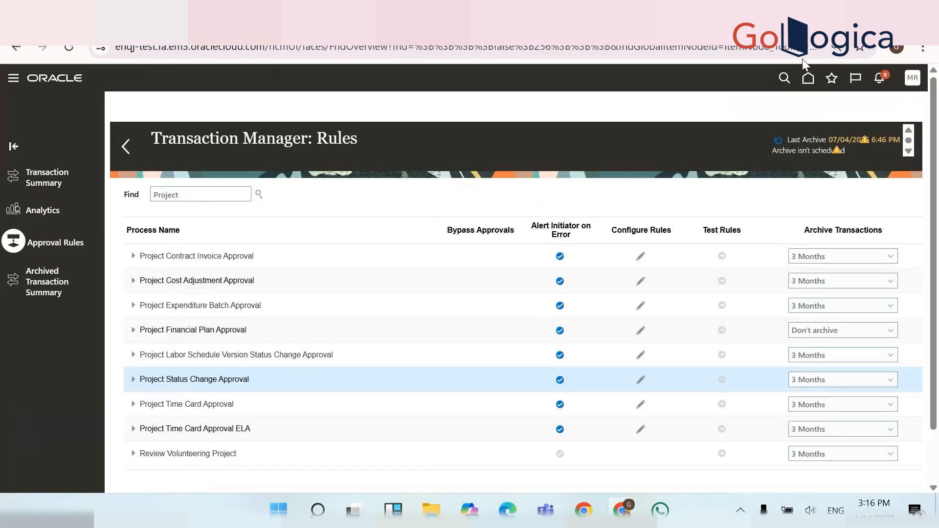
Return to the Oracle home page from the Transaction Manager rules and open Setup and Maintenance
{"action": "left_click", "coordinate": [808, 79]}
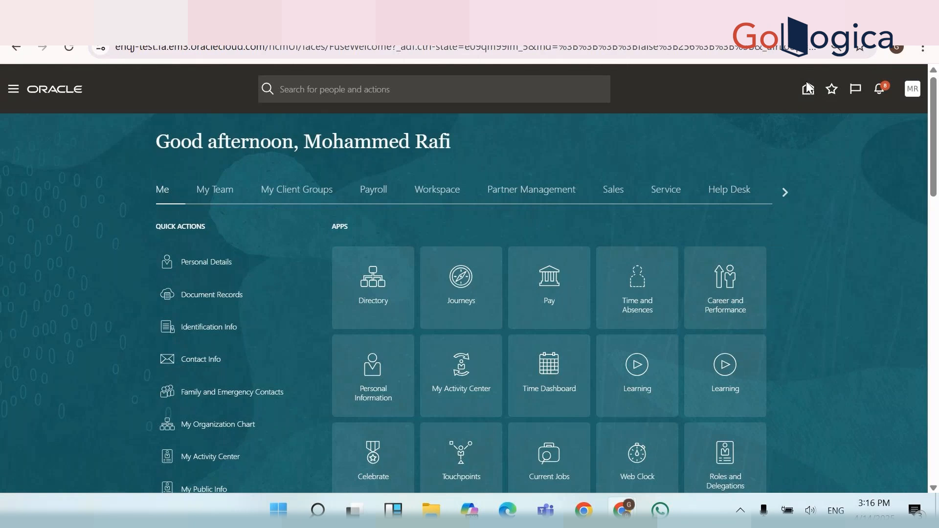
{"action": "left_click", "coordinate": [784, 191]}
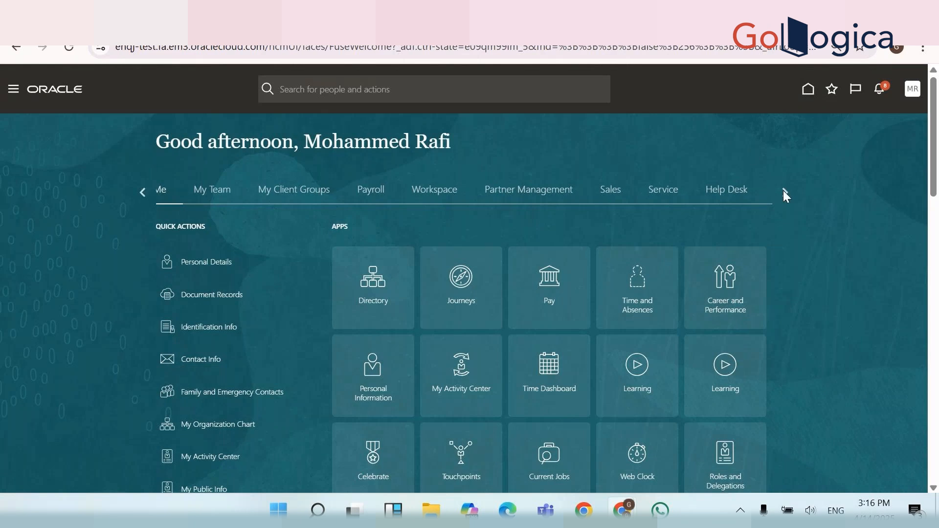
{"action": "left_click", "coordinate": [784, 190]}
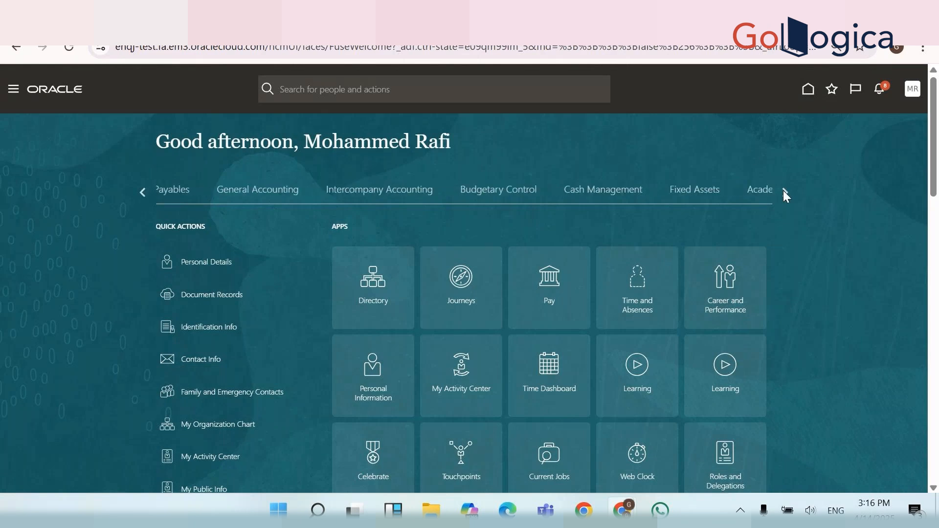
{"action": "left_click", "coordinate": [784, 191]}
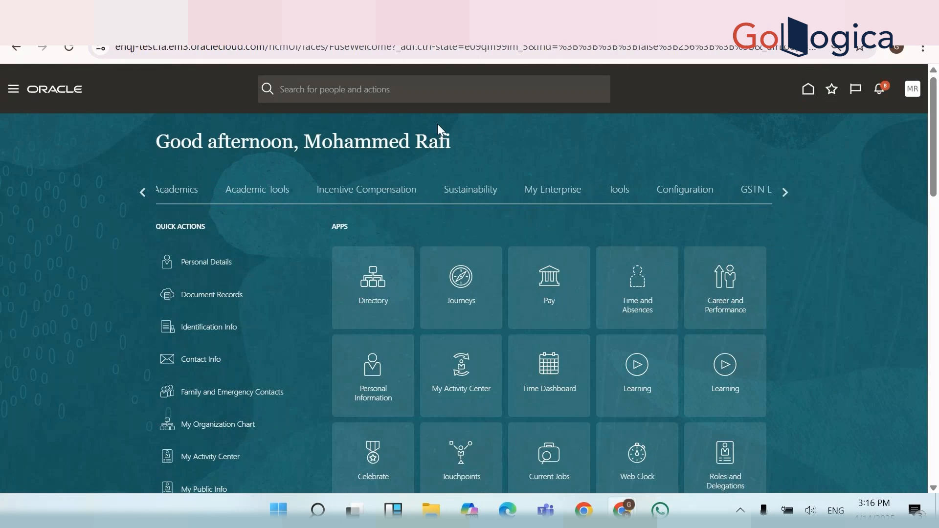
{"action": "left_click", "coordinate": [14, 91]}
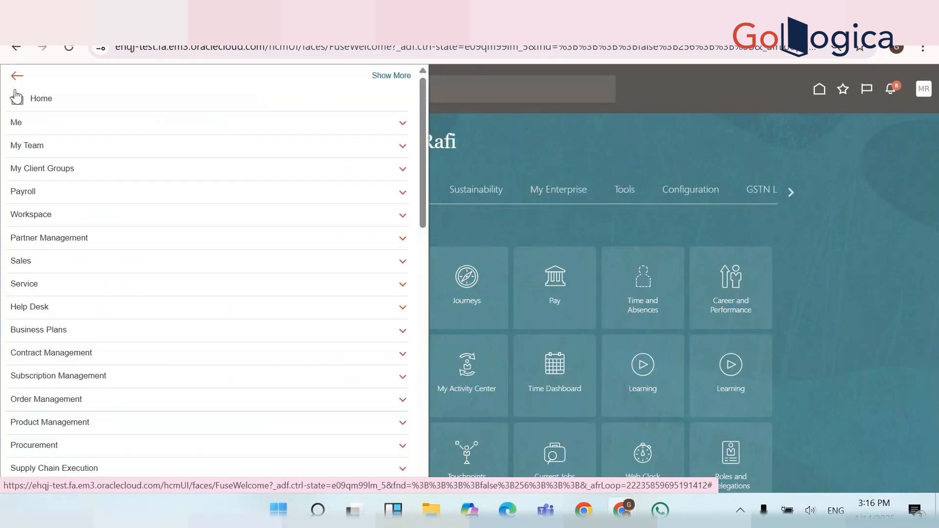
{"action": "left_click", "coordinate": [422, 377]}
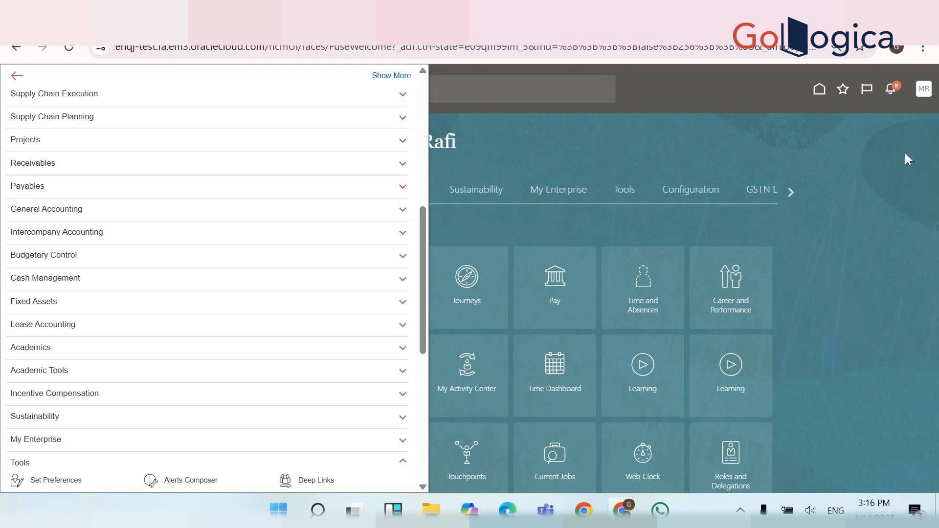
{"action": "left_click", "coordinate": [925, 89]}
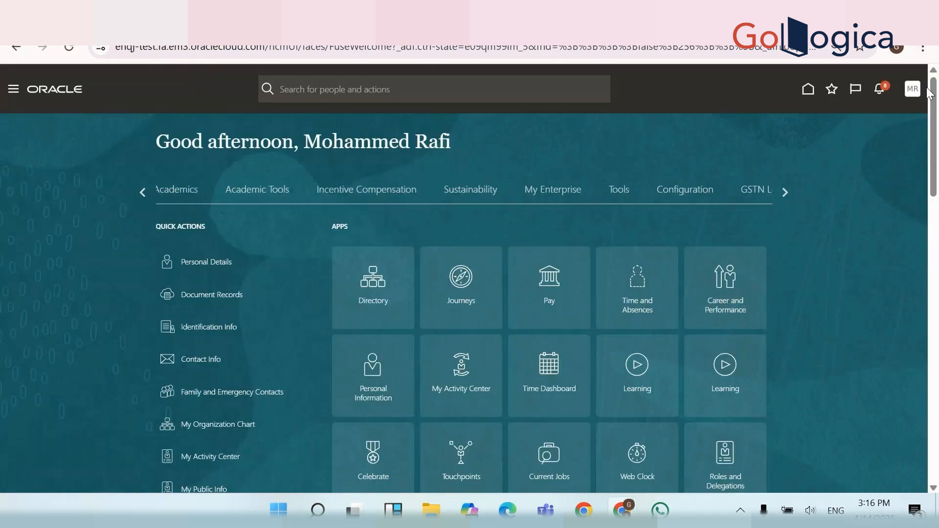
{"action": "left_click", "coordinate": [915, 91]}
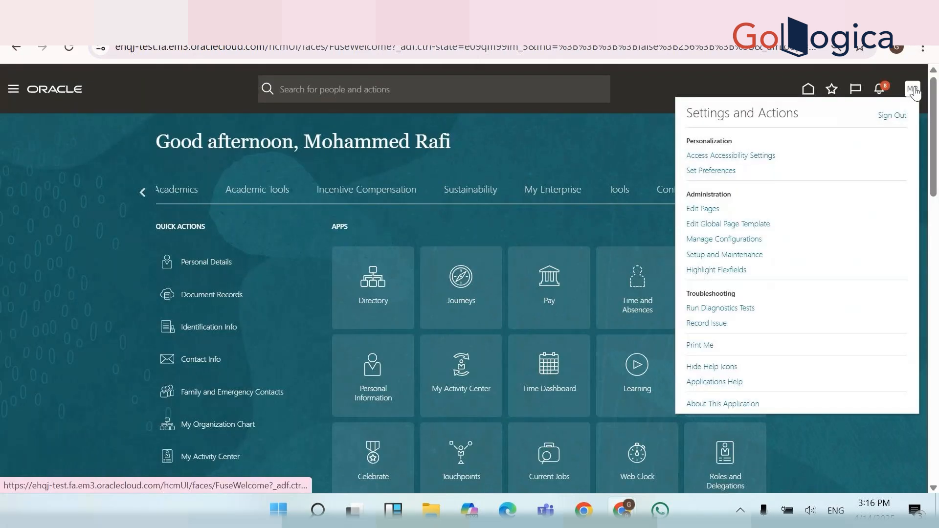
{"action": "left_click", "coordinate": [746, 255]}
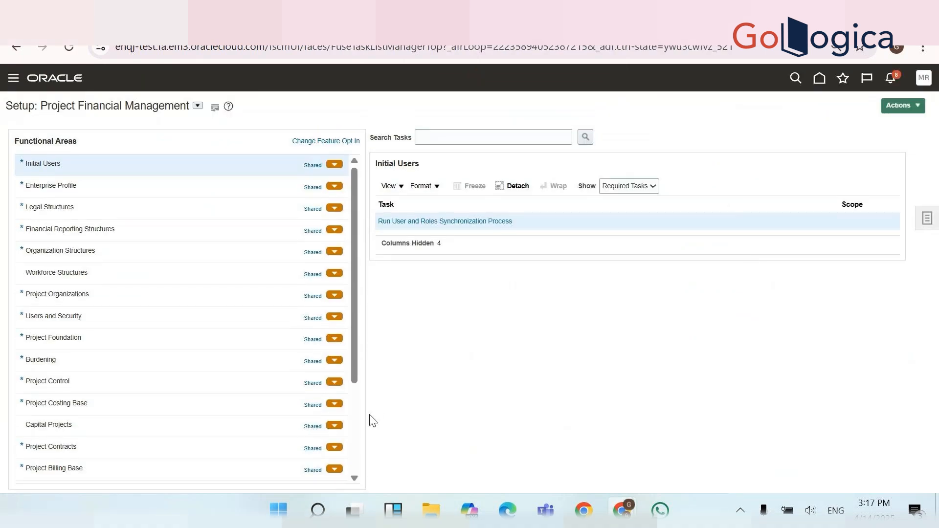
Show all tasks of the Project Performance Reporting functional area and open Manage Key Performance Indicators
{"action": "scroll", "coordinate": [357, 420], "scroll_direction": "down", "scroll_amount": 3}
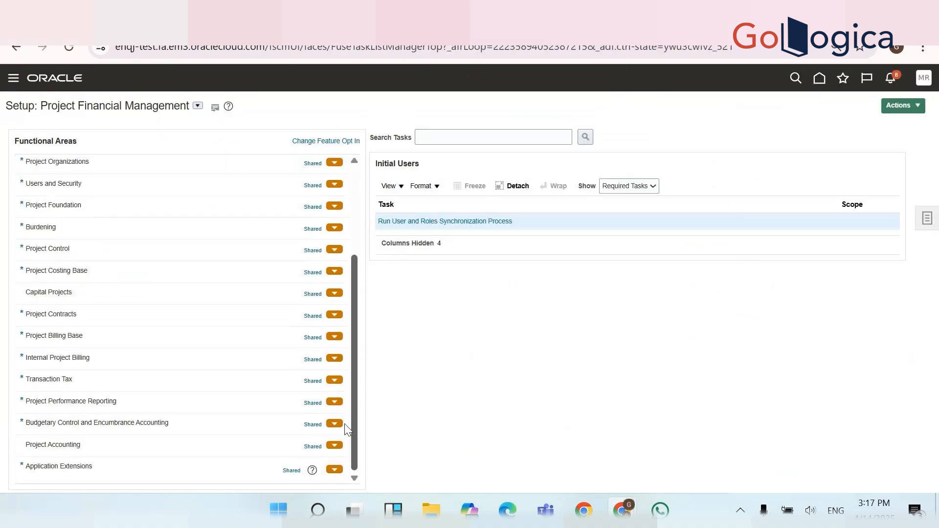
{"action": "left_click", "coordinate": [92, 466]}
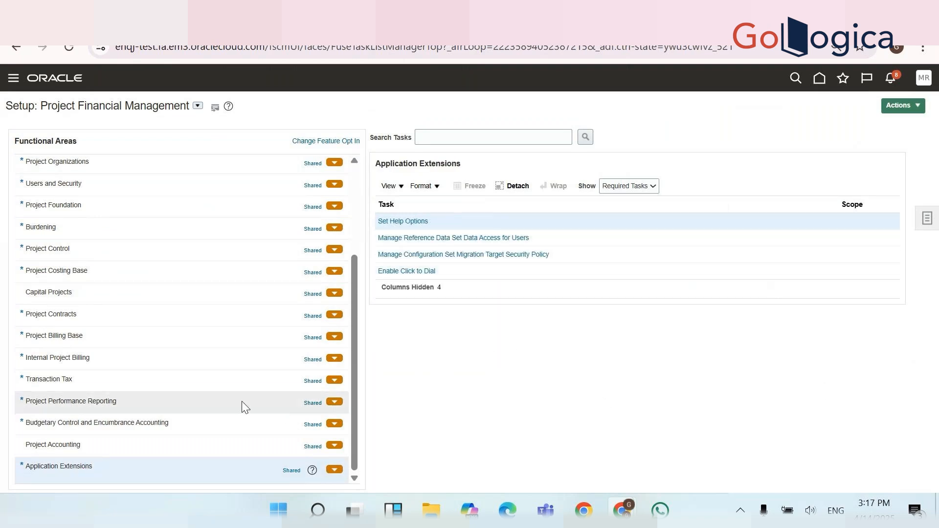
{"action": "left_click", "coordinate": [92, 399]}
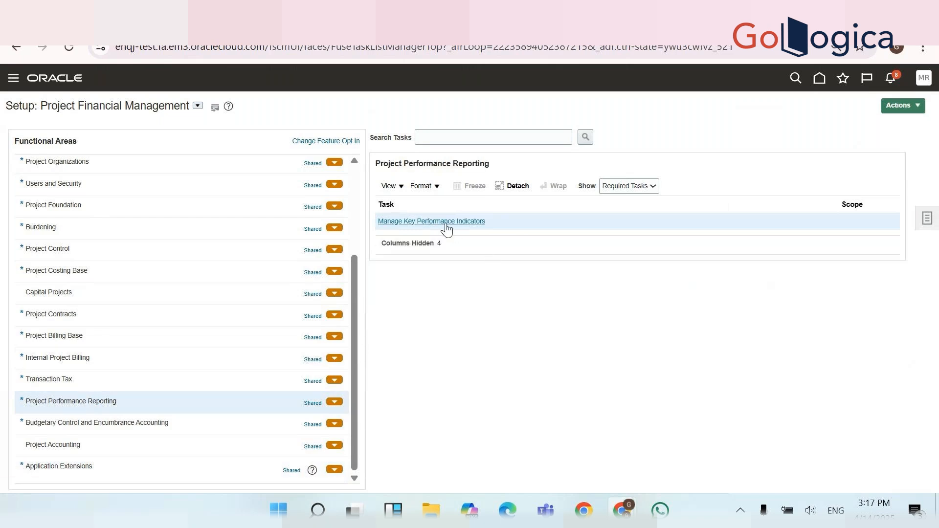
{"action": "left_click", "coordinate": [618, 187]}
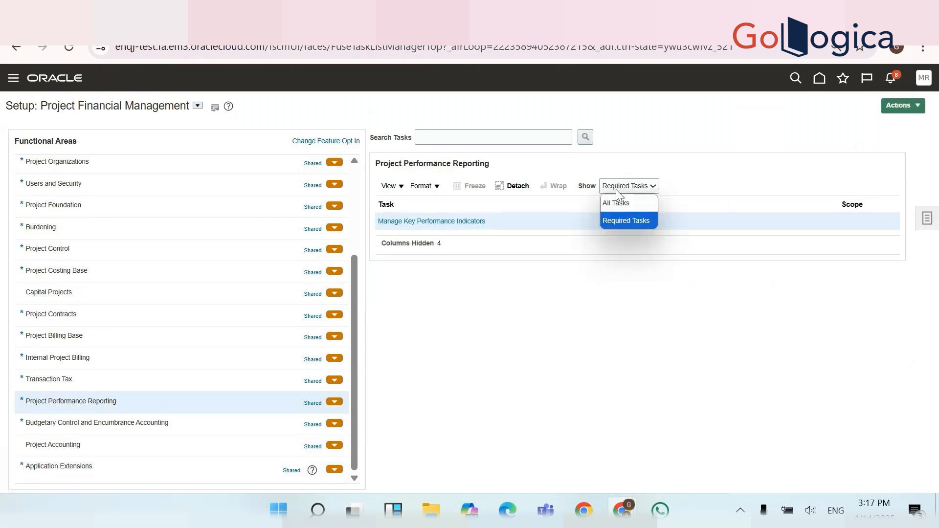
{"action": "left_click", "coordinate": [618, 203]}
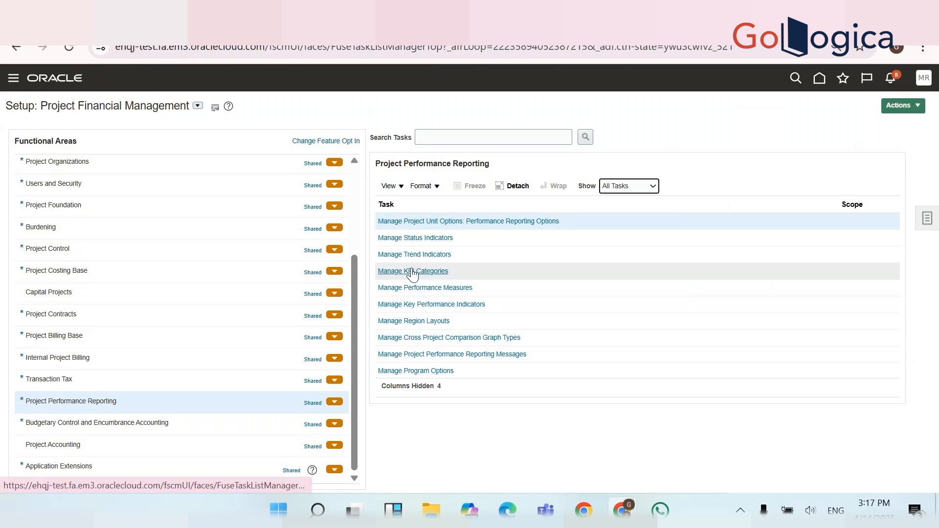
{"action": "left_click", "coordinate": [411, 306]}
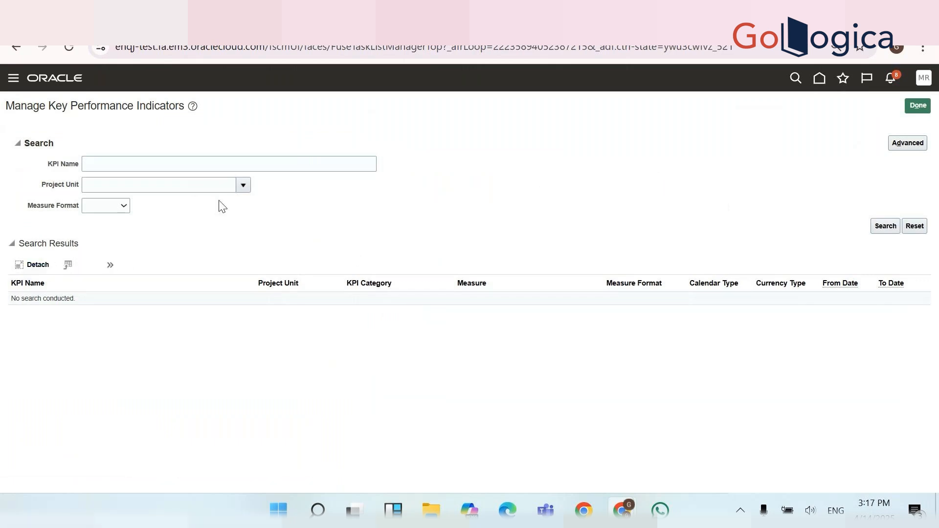
Search the key performance indicators for project unit GBS Consulting, check the measure format choices, and return to the setup tasks
{"action": "left_click", "coordinate": [194, 184]}
{"action": "type", "text": "gbs"}
{"action": "key", "text": "Tab"}
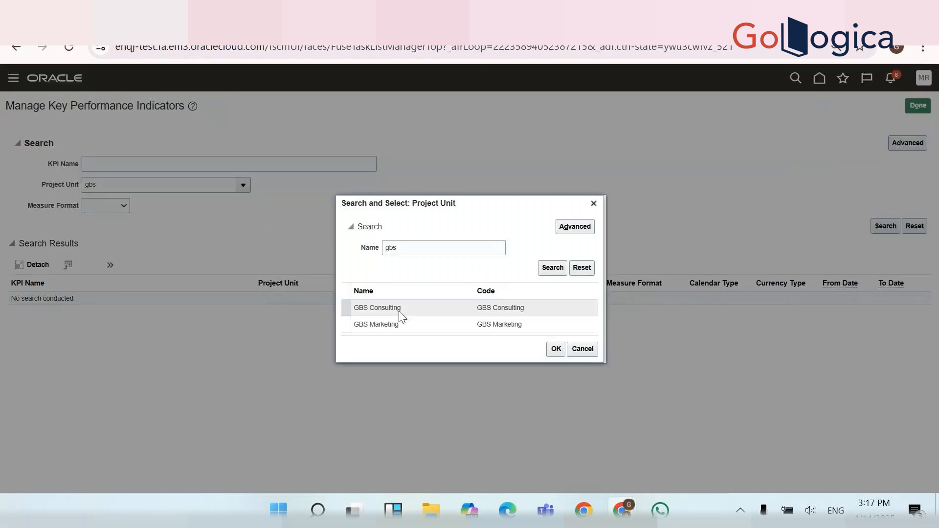
{"action": "left_click", "coordinate": [392, 309]}
{"action": "left_click", "coordinate": [556, 348]}
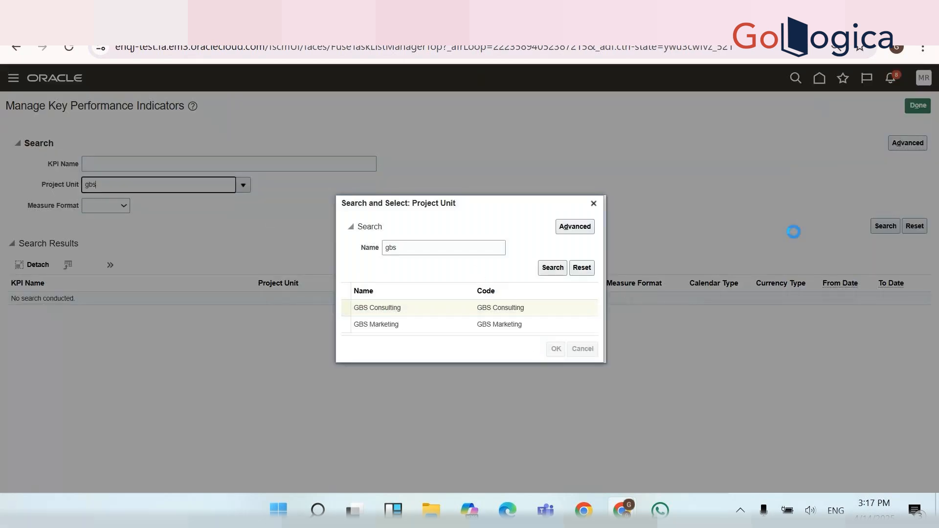
{"action": "left_click", "coordinate": [885, 228]}
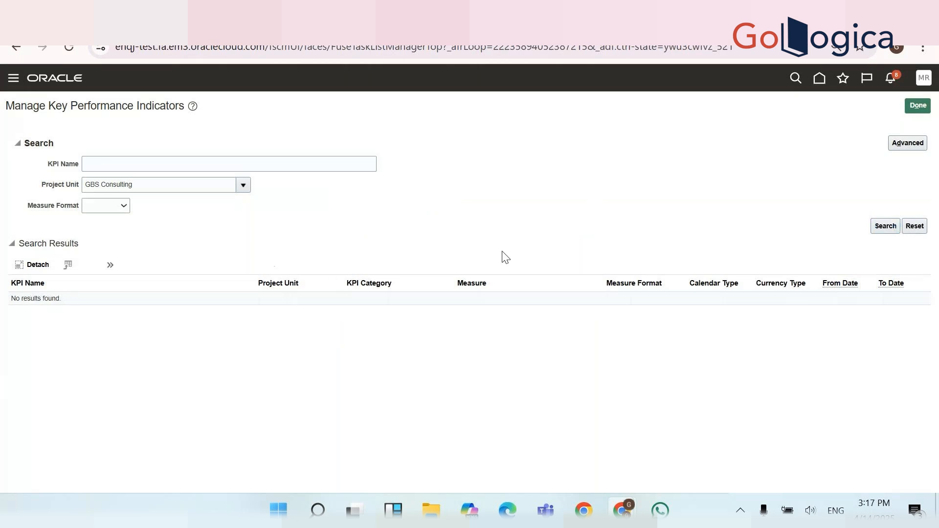
{"action": "left_click", "coordinate": [881, 230]}
{"action": "left_click", "coordinate": [121, 206]}
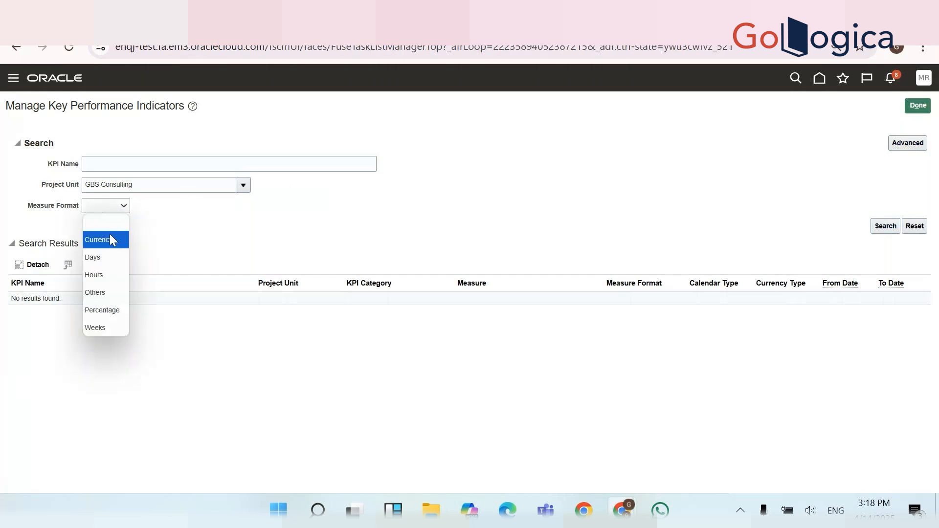
{"action": "left_click", "coordinate": [416, 252]}
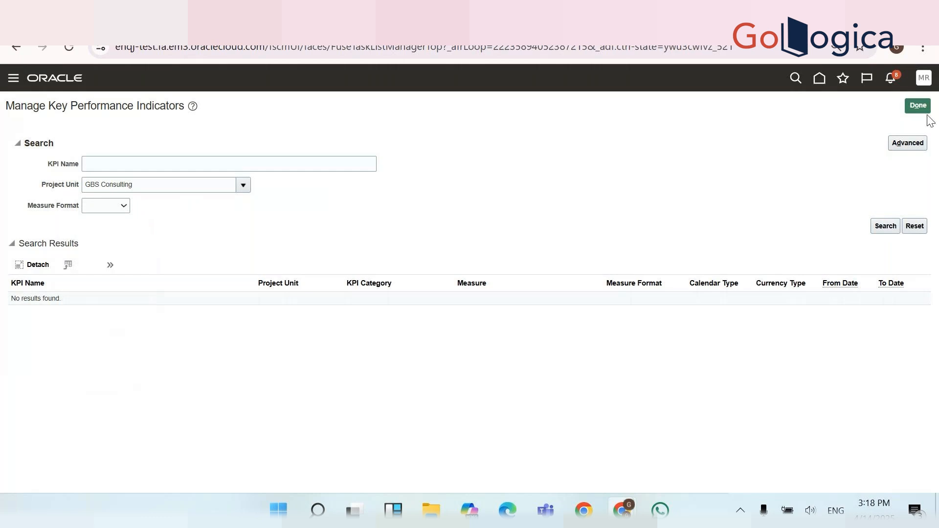
{"action": "left_click", "coordinate": [914, 110]}
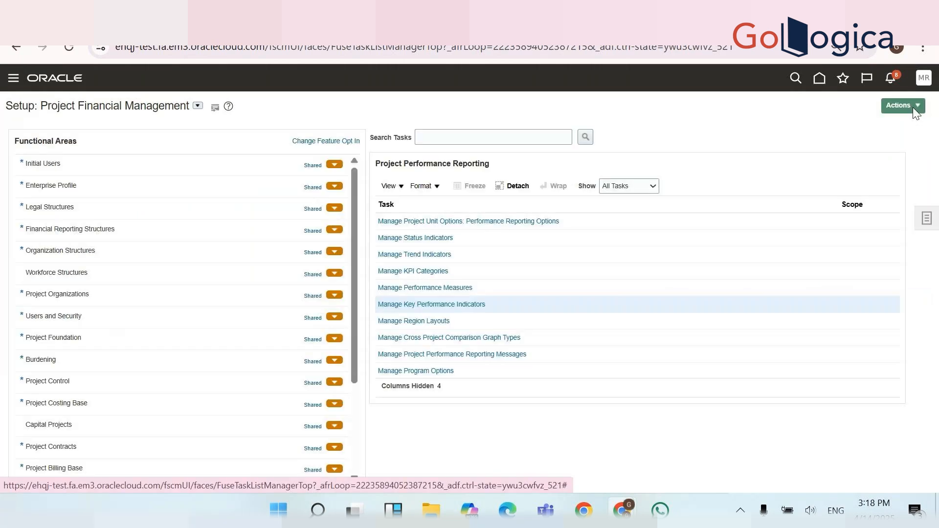
Open Manage Performance Measures, look through the measure categories including Percent complete, and return to the setup tasks
{"action": "left_click", "coordinate": [421, 289]}
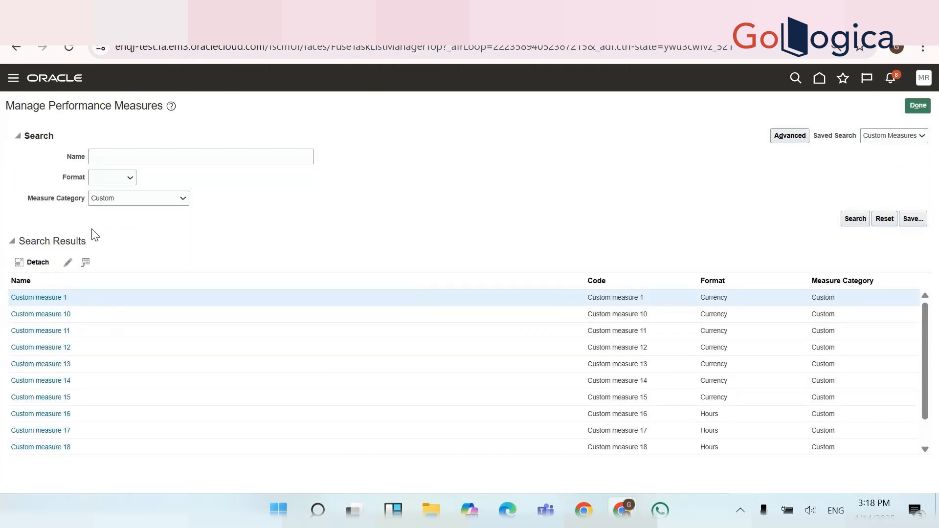
{"action": "left_click", "coordinate": [112, 201]}
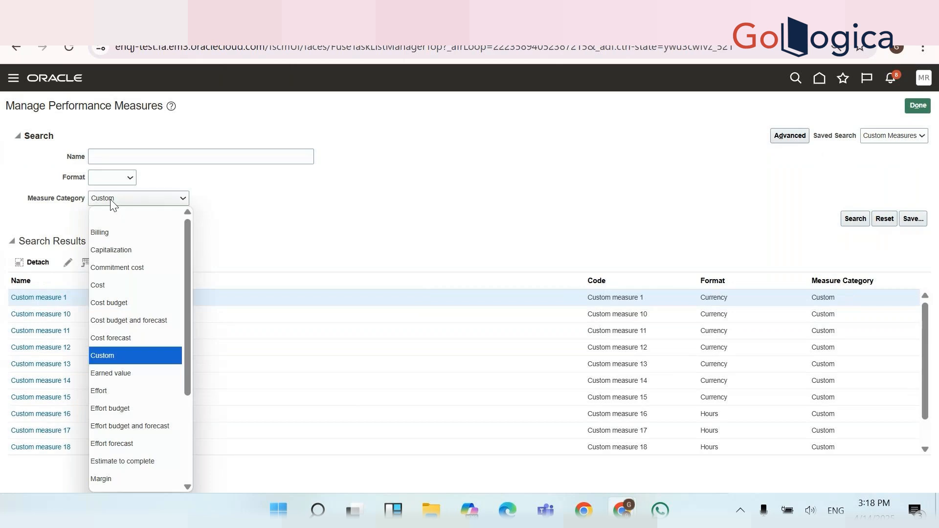
{"action": "key", "text": "p"}
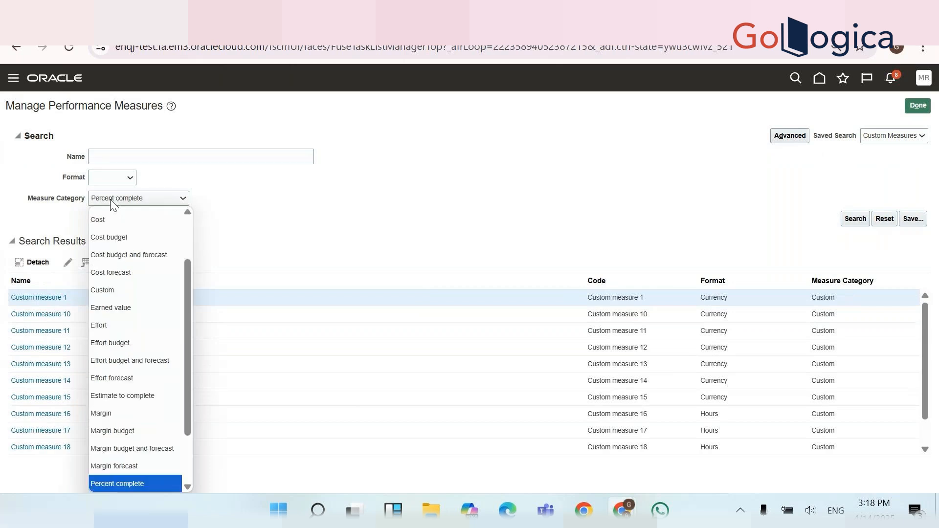
{"action": "left_click", "coordinate": [361, 257]}
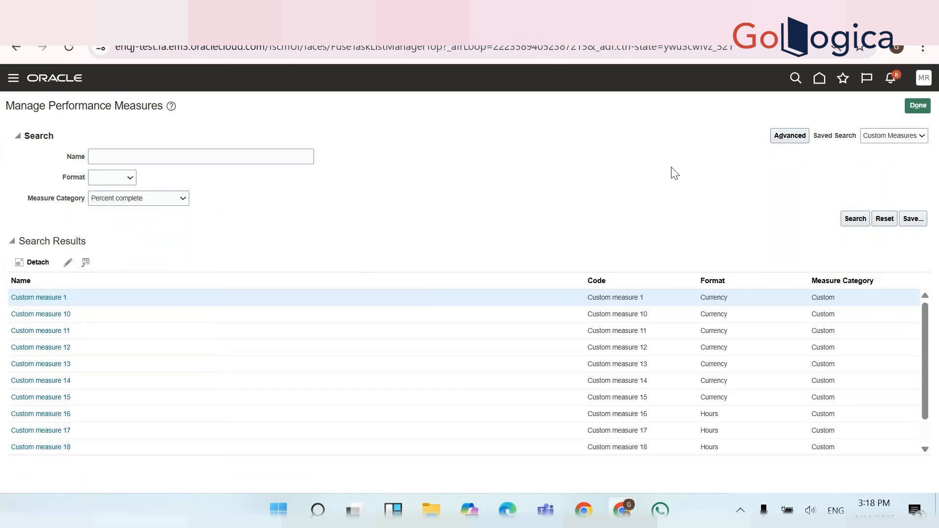
{"action": "left_click", "coordinate": [918, 108]}
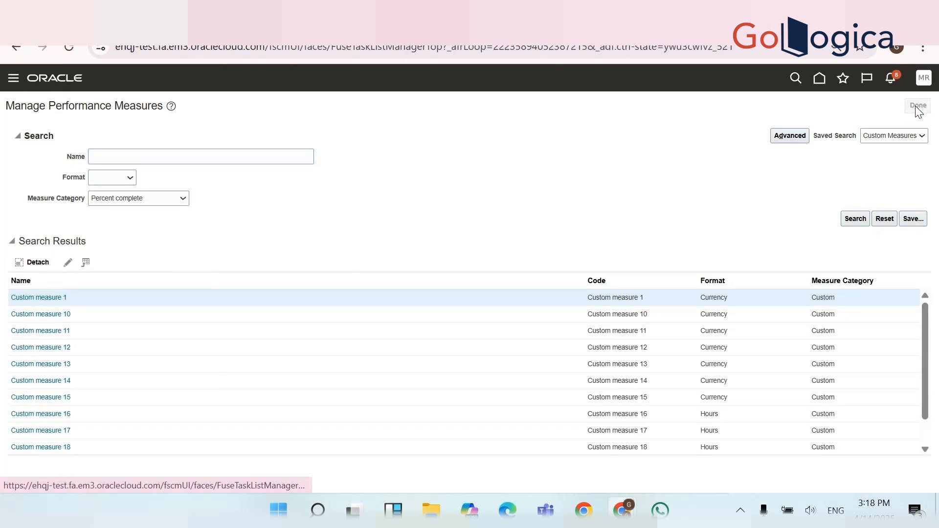
Start a new key performance indicator from Manage Key Performance Indicators and name it GBS Project Performance Indicator
{"action": "left_click", "coordinate": [424, 311]}
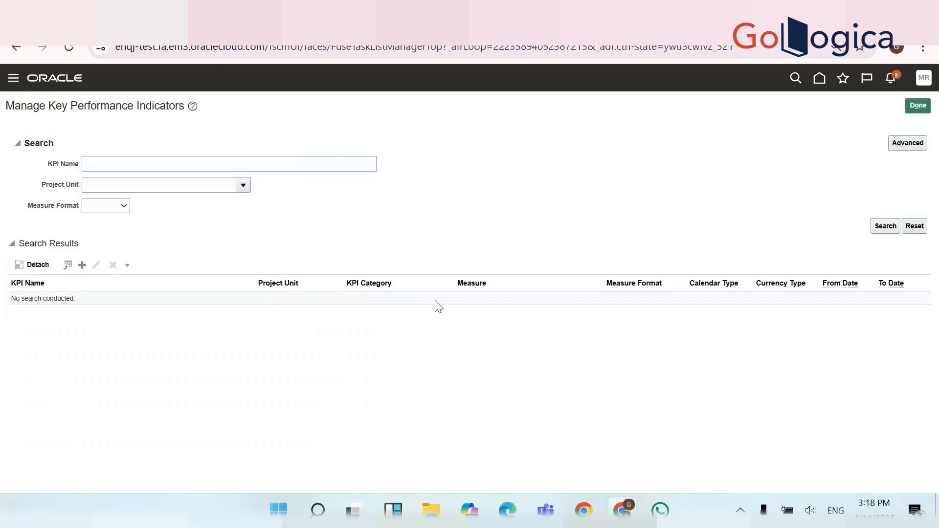
{"action": "left_click", "coordinate": [82, 265]}
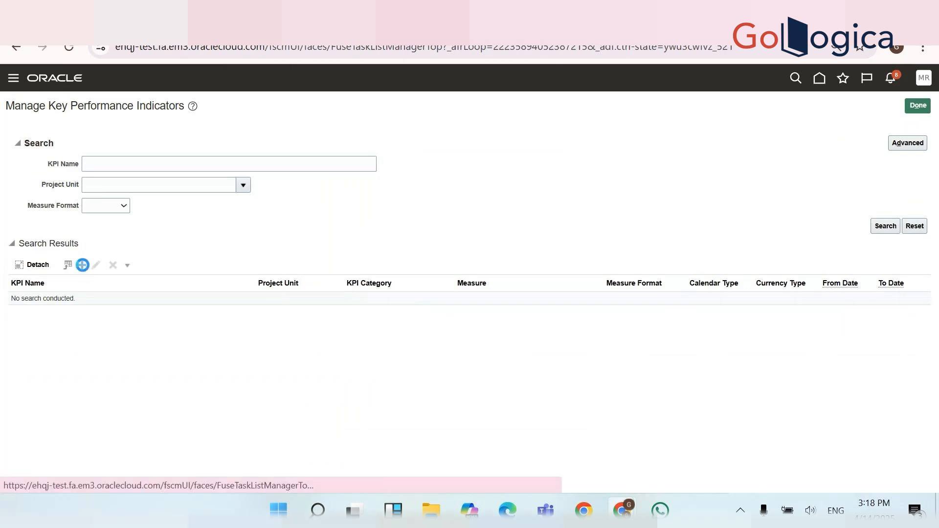
{"action": "left_click", "coordinate": [101, 161]}
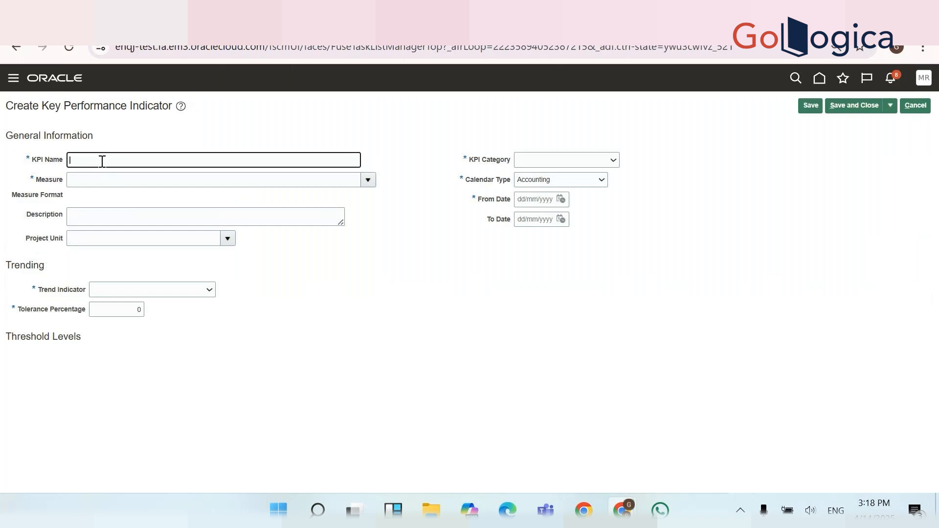
{"action": "type", "text": "GBS Project"}
{"action": "triple_click", "coordinate": [94, 100]}
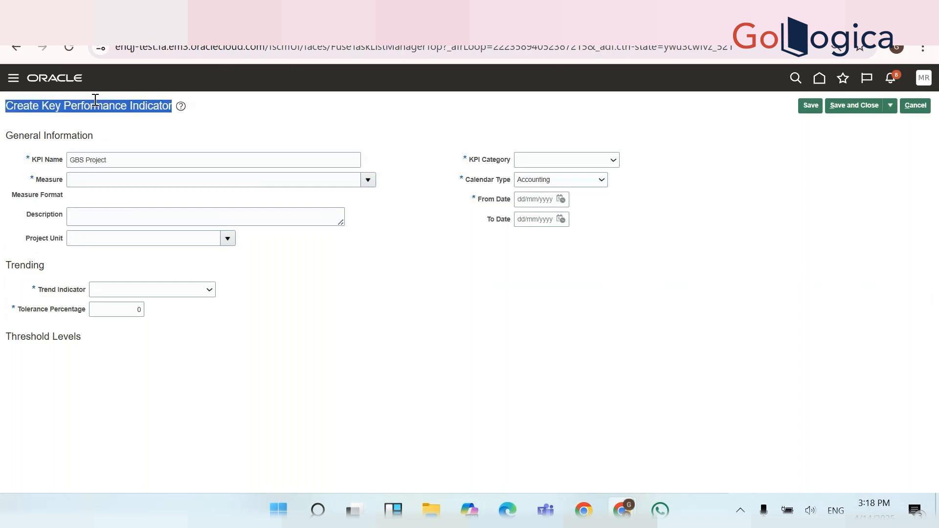
{"action": "double_click", "coordinate": [97, 106]}
{"action": "key", "text": "shift+Right"}
{"action": "key", "text": "shift+Right"}
{"action": "key", "text": "shift+Right"}
{"action": "key", "text": "shift+Right"}
{"action": "key", "text": "shift+Right"}
{"action": "key", "text": "shift+Right"}
{"action": "key", "text": "shift+Right"}
{"action": "key", "text": "shift+Right"}
{"action": "key", "text": "shift+Right"}
{"action": "key", "text": "shift+Right"}
{"action": "key", "text": "ctrl+c"}
{"action": "left_click", "coordinate": [121, 163]}
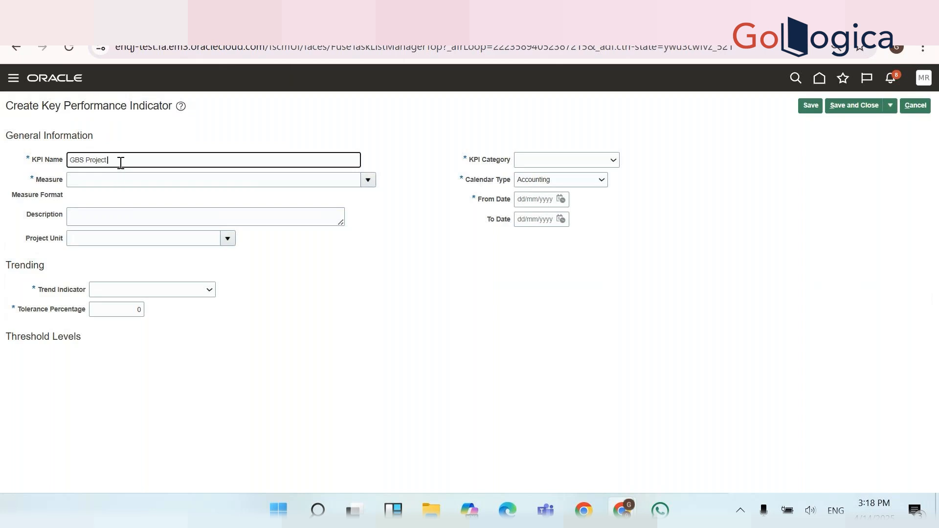
{"action": "key", "text": "ctrl+v"}
{"action": "left_click", "coordinate": [120, 176]}
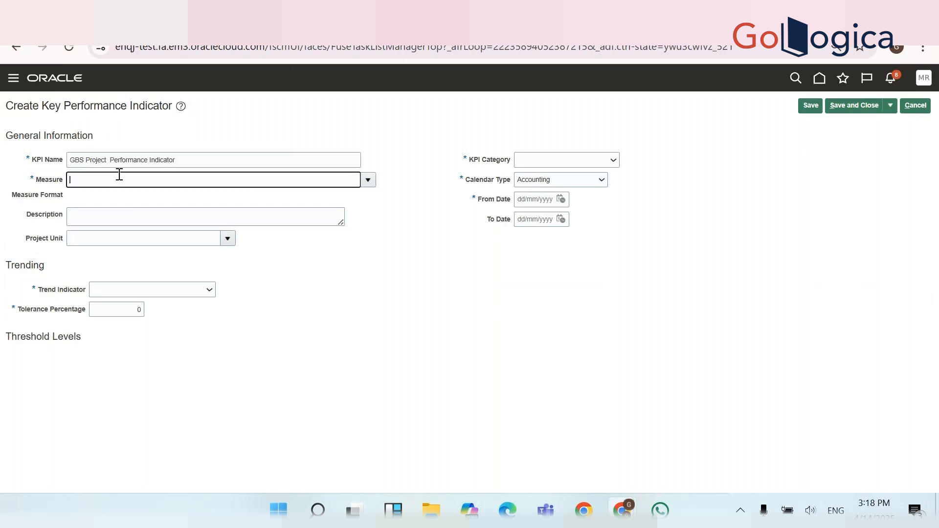
{"action": "left_click", "coordinate": [112, 164]}
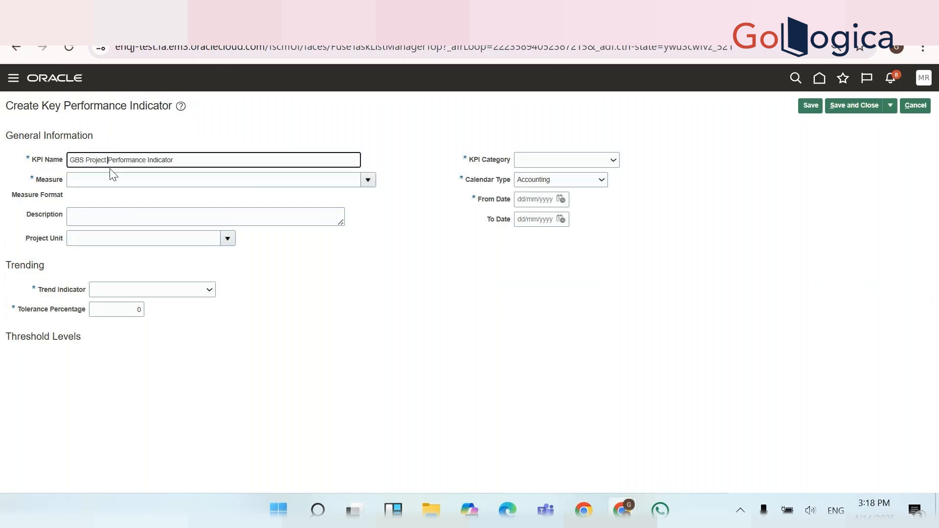
Set the KPI category to Profitability and the measure to At completion budget and actual labor effort variance percentage
{"action": "left_click", "coordinate": [593, 161]}
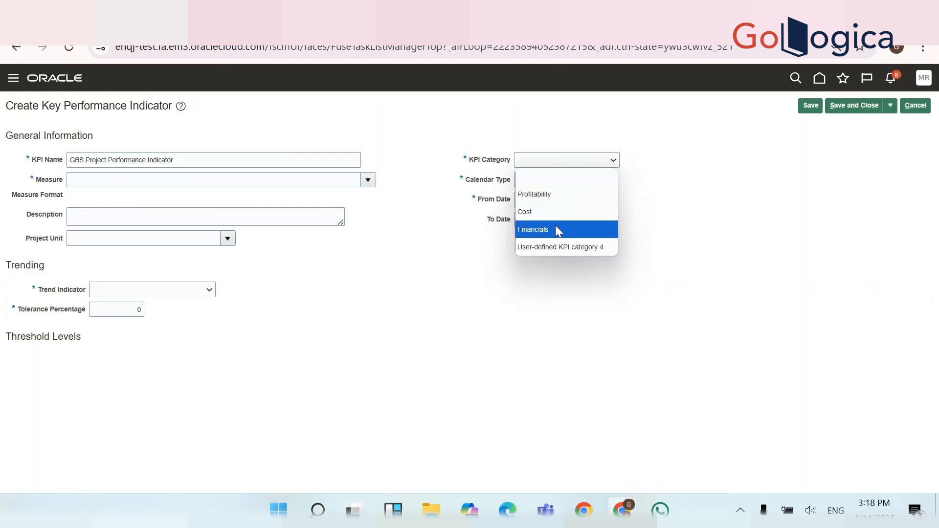
{"action": "left_click", "coordinate": [548, 201]}
{"action": "left_click", "coordinate": [367, 181]}
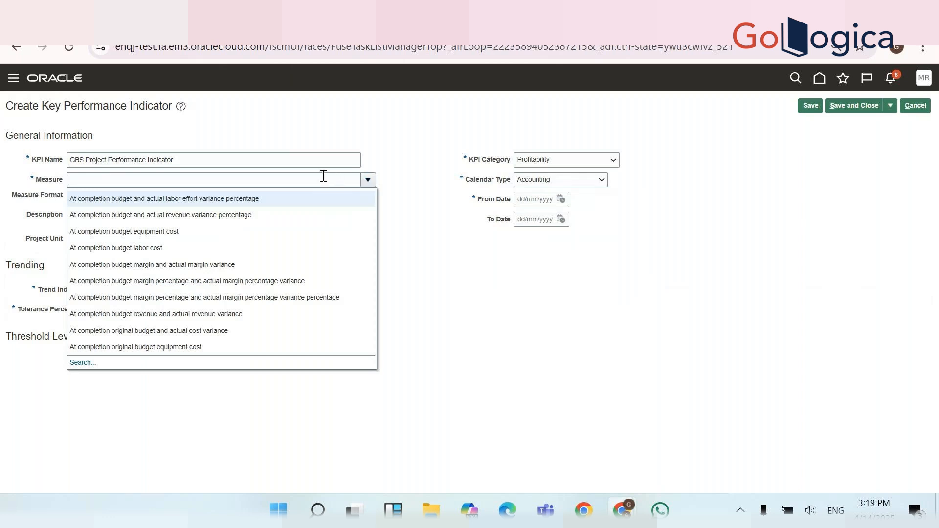
{"action": "left_click", "coordinate": [85, 363]}
{"action": "left_click", "coordinate": [537, 280]}
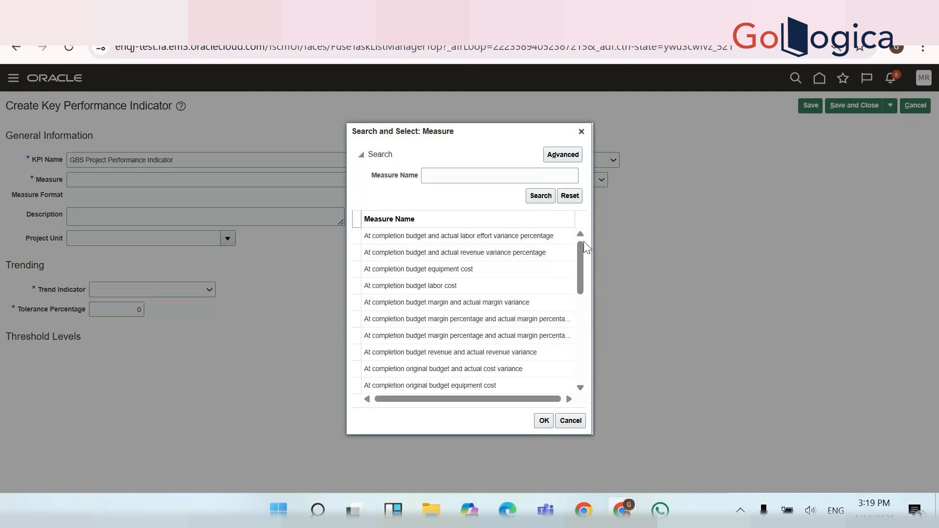
{"action": "scroll", "coordinate": [578, 252], "scroll_direction": "down", "scroll_amount": 3}
{"action": "mouse_move", "coordinate": [579, 280]}
{"action": "left_mouse_down"}
{"action": "mouse_move", "coordinate": [574, 373]}
{"action": "mouse_move", "coordinate": [581, 269]}
{"action": "left_mouse_up"}
{"action": "double_click", "coordinate": [468, 236]}
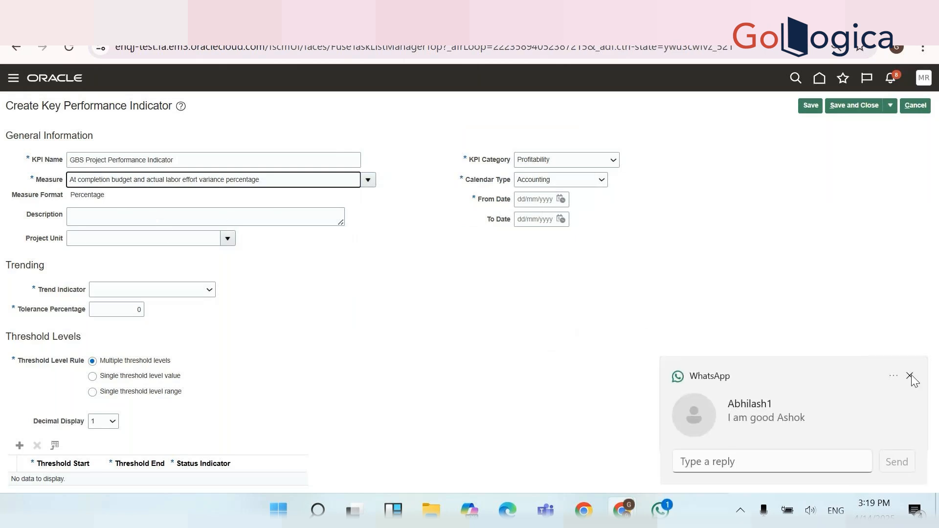
{"action": "left_click", "coordinate": [910, 376]}
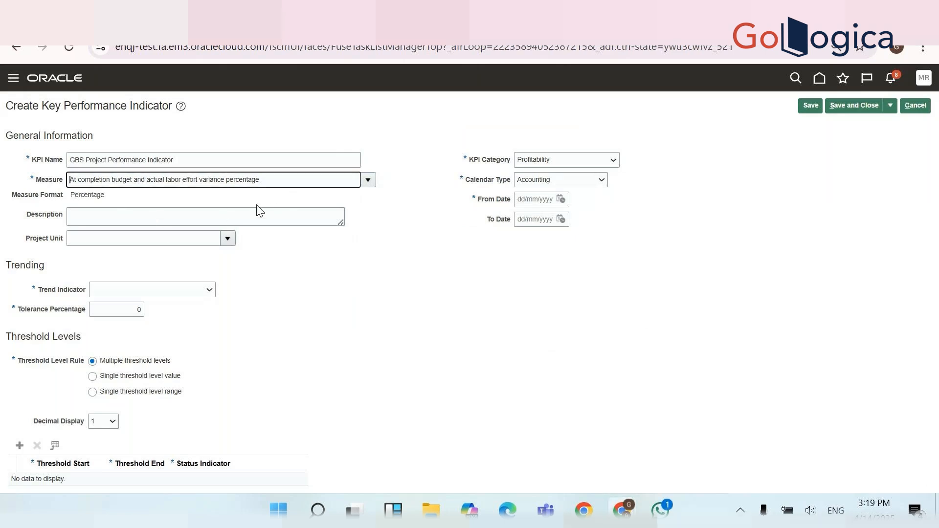
Reuse the KPI name GBS Project Performance Indicator as the description and set the project unit to GBS Consulting
{"action": "left_click", "coordinate": [198, 160]}
{"action": "key", "text": "ctrl+a"}
{"action": "key", "text": "ctrl+c"}
{"action": "left_click", "coordinate": [201, 215]}
{"action": "key", "text": "ctrl+v"}
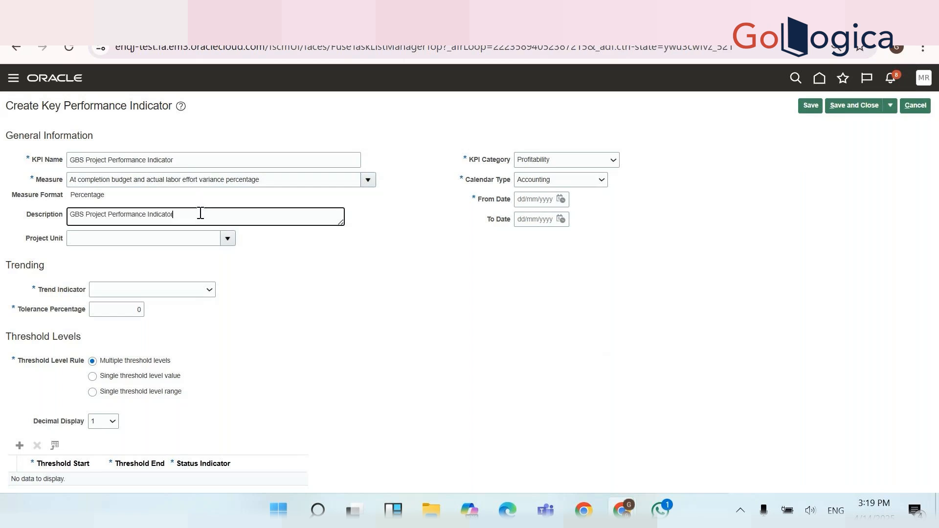
{"action": "left_click", "coordinate": [177, 238]}
{"action": "type", "text": "GBS"}
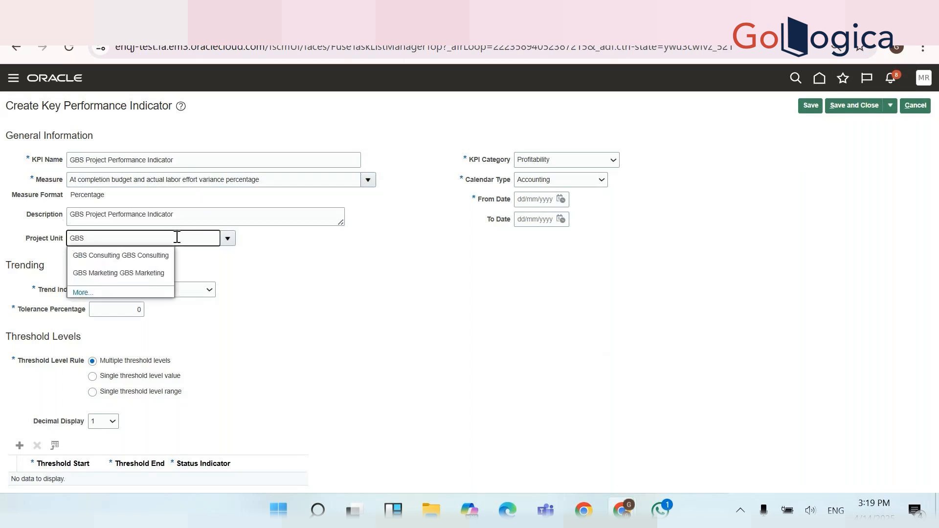
{"action": "left_click", "coordinate": [156, 254]}
Set the KPI's From Date to 01/01/2000 and its trend indicator to Track KPI increase as positive impact
{"action": "left_click", "coordinate": [541, 200]}
{"action": "type", "text": "01/01"}
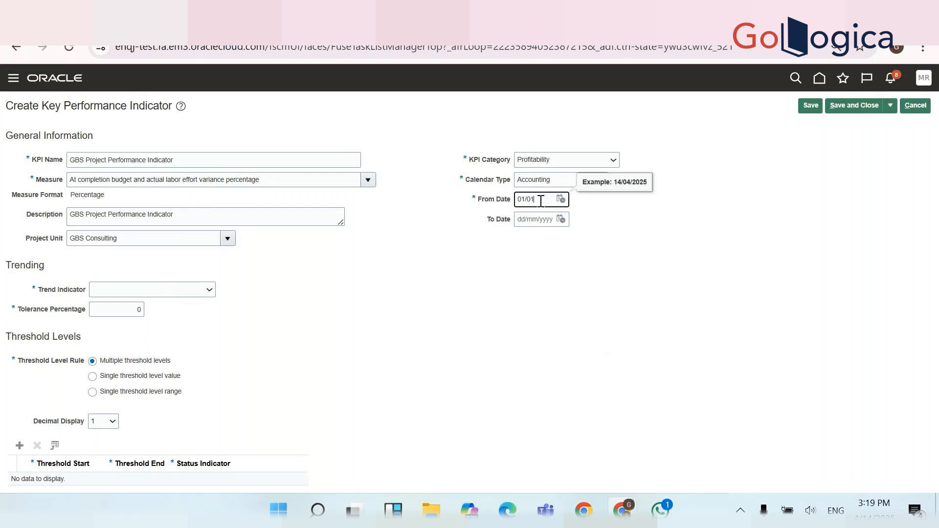
{"action": "type", "text": "/202000"}
{"action": "key", "text": "Tab"}
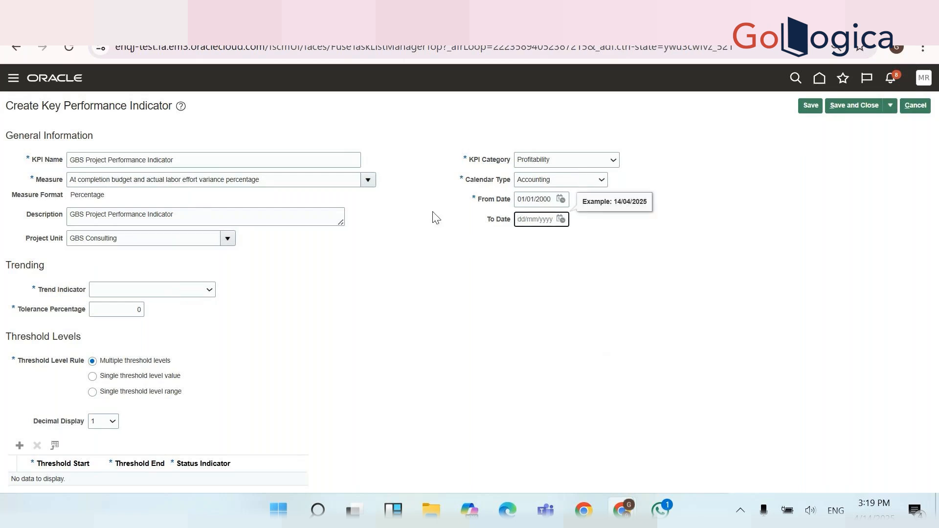
{"action": "left_click", "coordinate": [197, 290]}
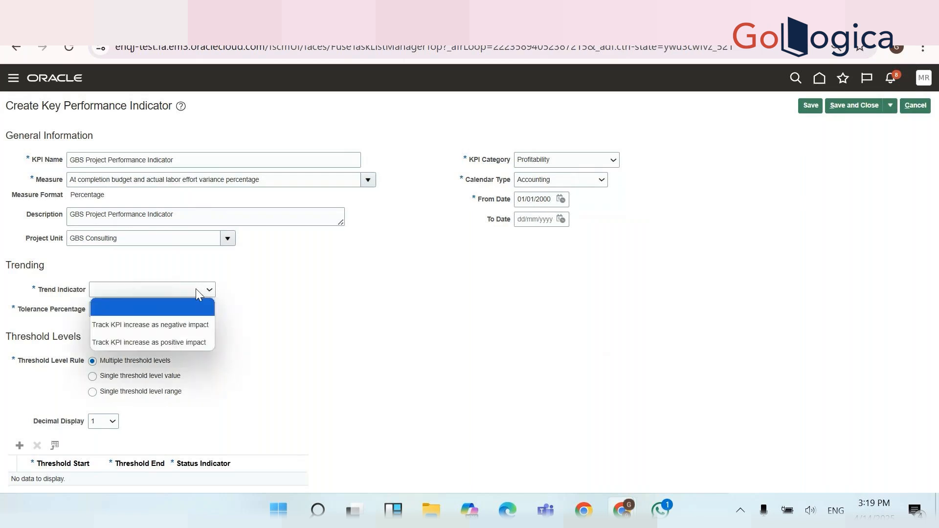
{"action": "left_click", "coordinate": [190, 343]}
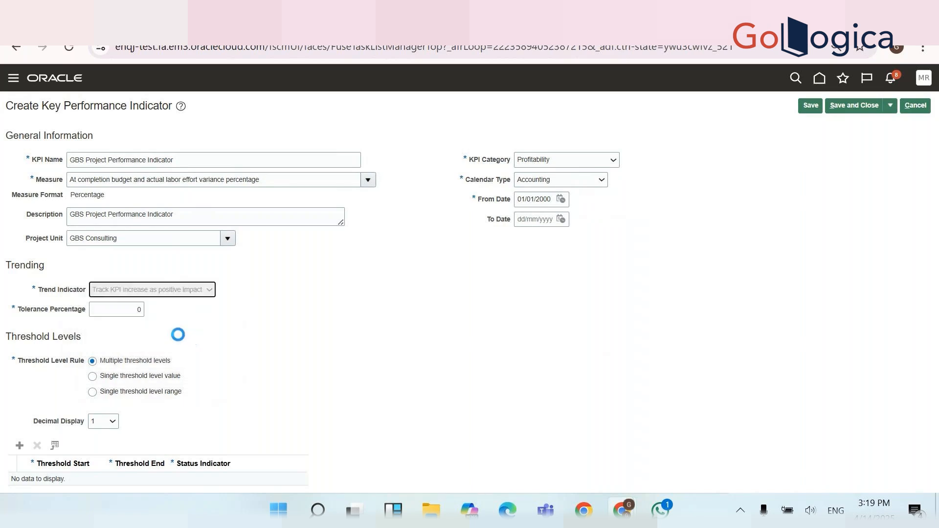
Set the KPI's tolerance percentage to 10
{"action": "left_click", "coordinate": [134, 313]}
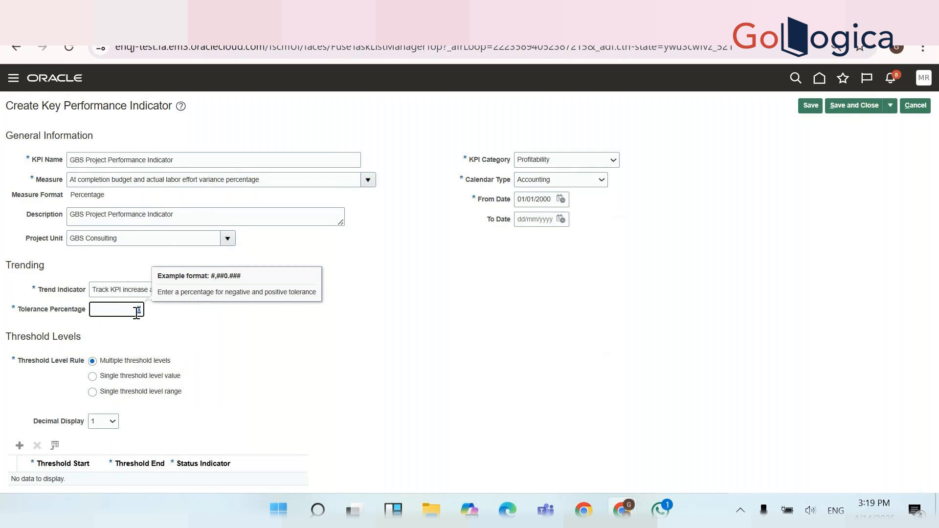
{"action": "type", "text": "10"}
{"action": "key", "text": "Tab"}
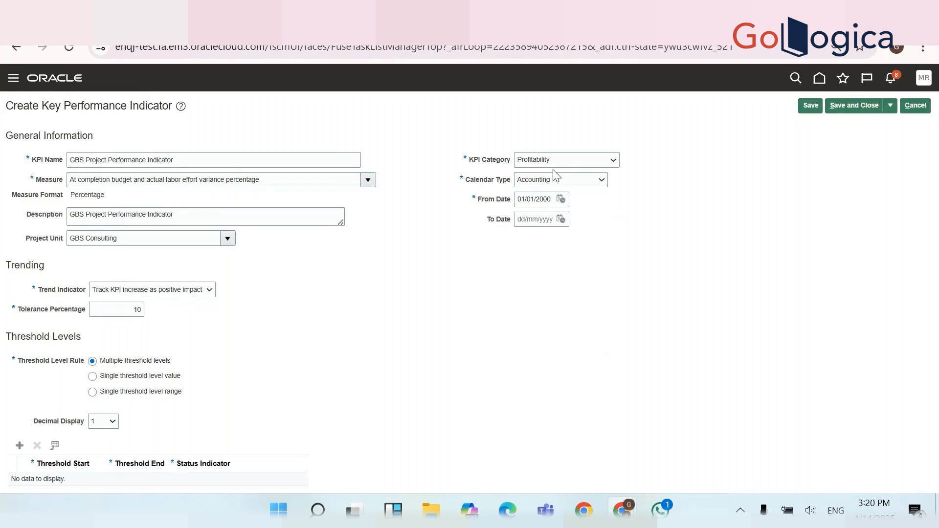
Add a first threshold level from 0 to 10,000 with the status indicator On track
{"action": "left_click", "coordinate": [19, 446]}
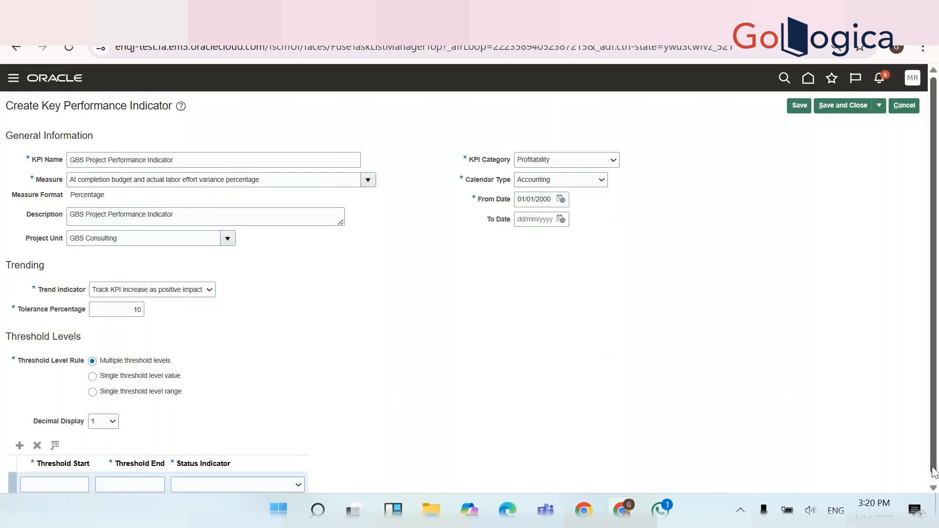
{"action": "left_click_drag", "start_coordinate": [19, 445], "coordinate": [53, 463]}
{"action": "left_click", "coordinate": [81, 477]}
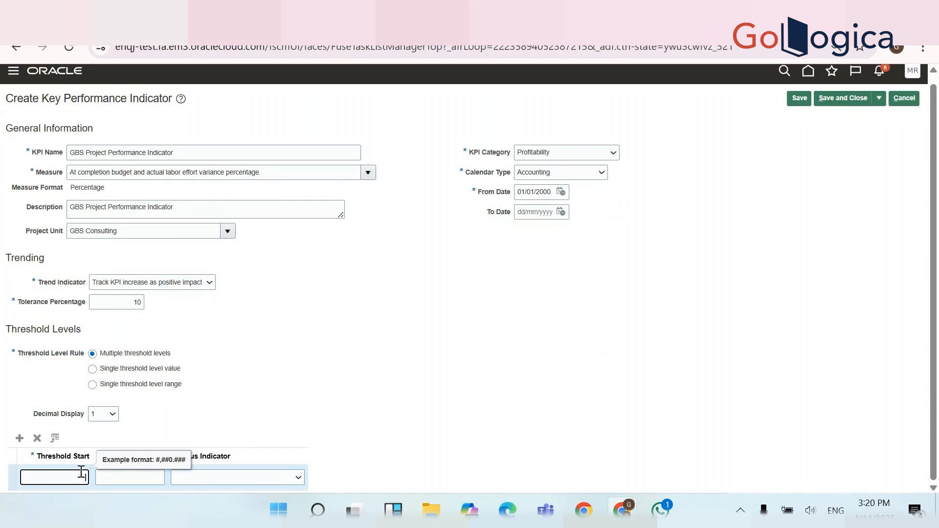
{"action": "type", "text": "0"}
{"action": "key", "text": "Tab"}
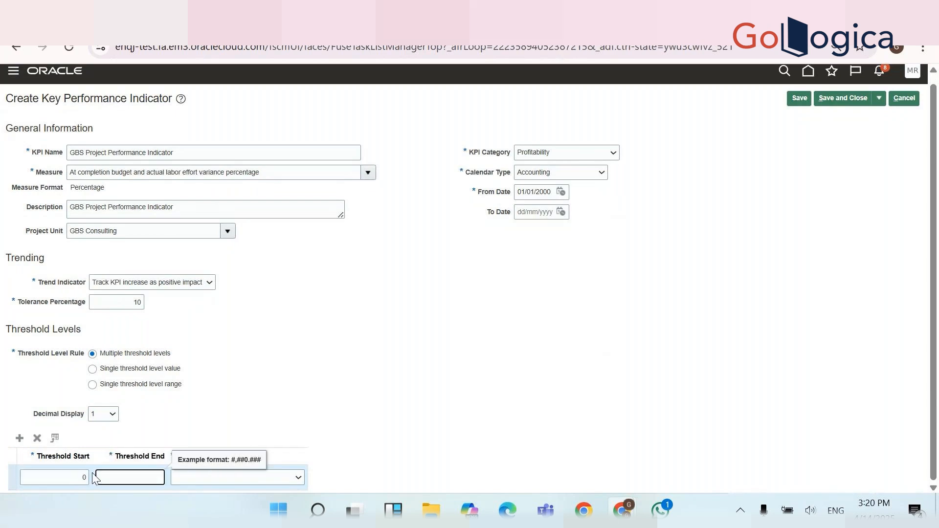
{"action": "type", "text": "10,000"}
{"action": "key", "text": "Tab"}
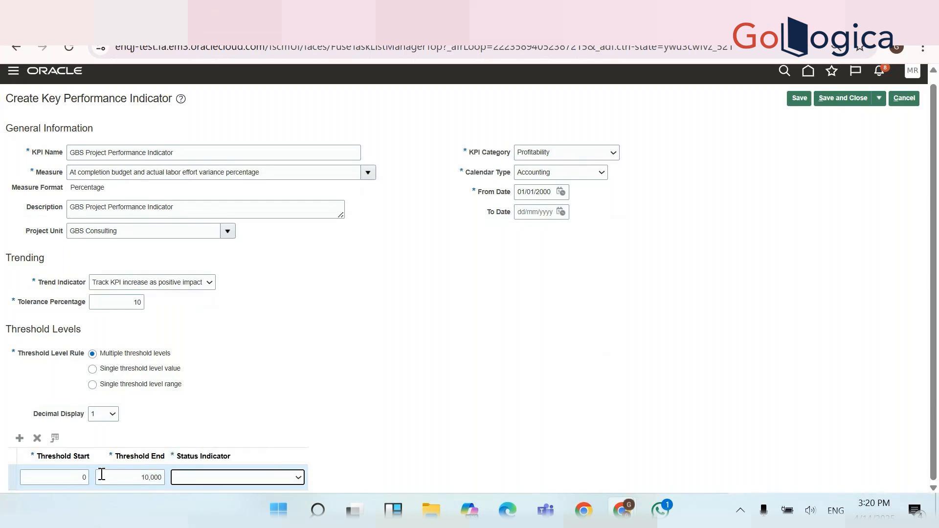
{"action": "left_click", "coordinate": [209, 481]}
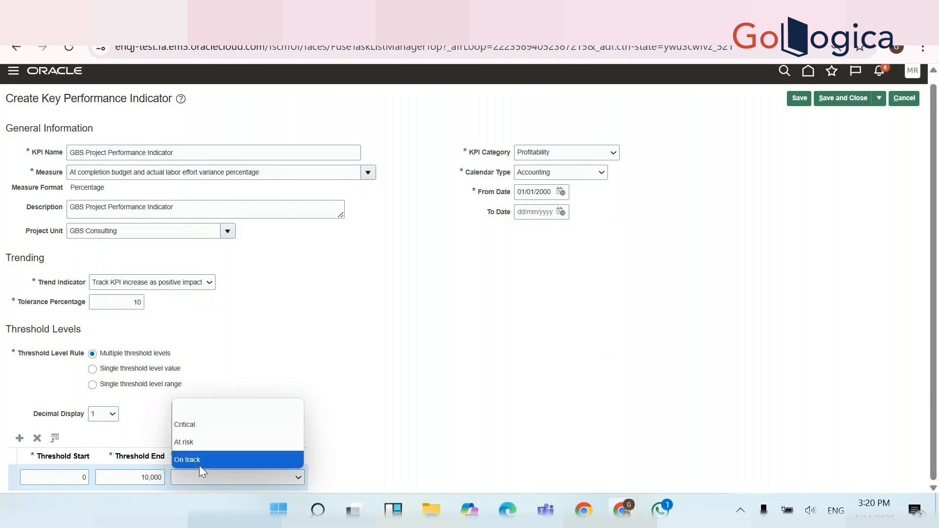
{"action": "left_click", "coordinate": [199, 461]}
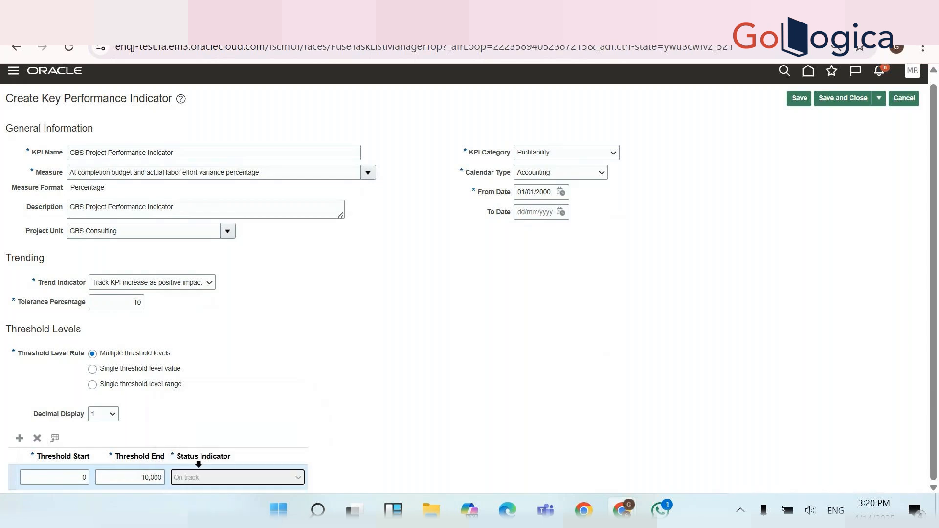
Add a second threshold level from 10,001 to 50,000 with the status indicator At risk
{"action": "left_click", "coordinate": [20, 439]}
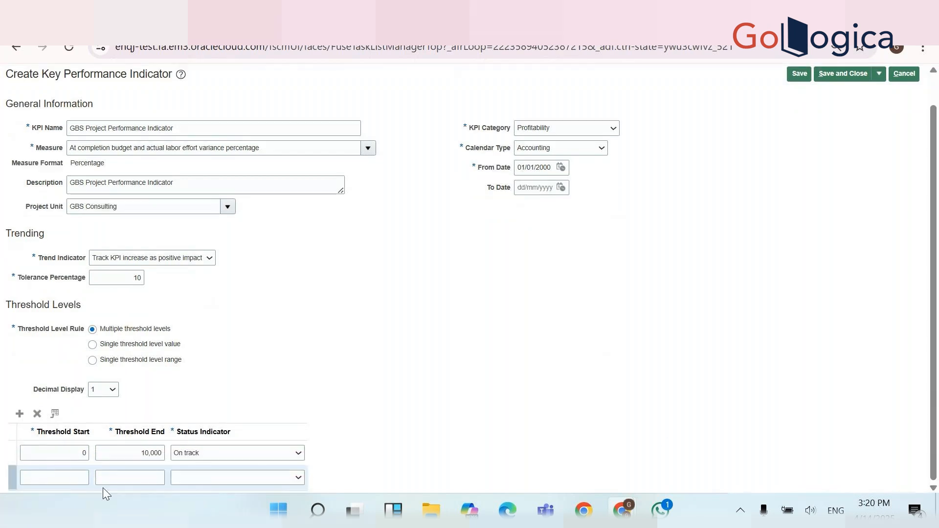
{"action": "left_click", "coordinate": [65, 472]}
{"action": "type", "text": "10,00"}
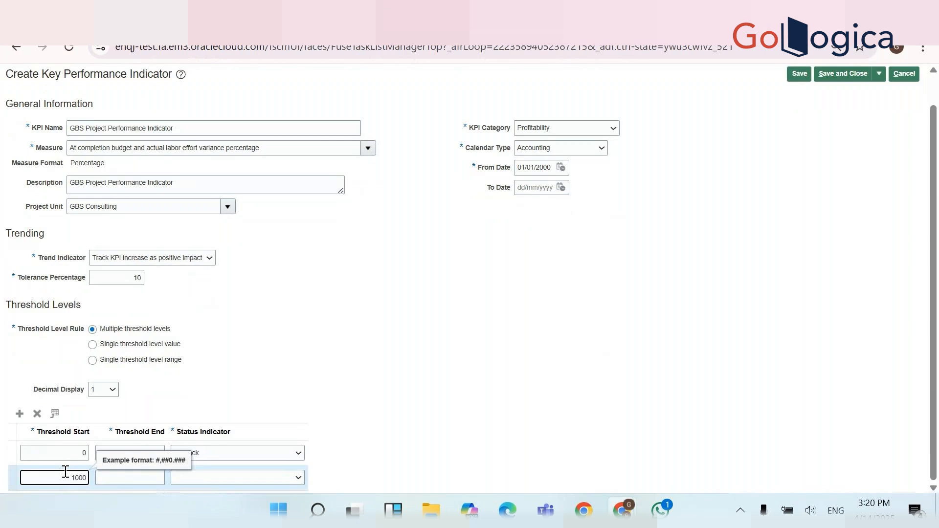
{"action": "type", "text": "1"}
{"action": "key", "text": "Tab"}
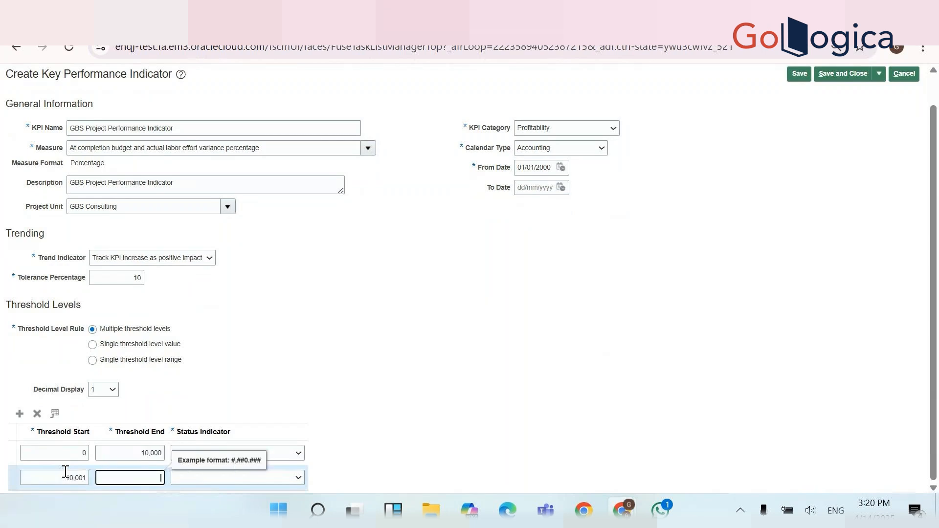
{"action": "type", "text": "50,000"}
{"action": "key", "text": "Tab"}
{"action": "left_click", "coordinate": [203, 480]}
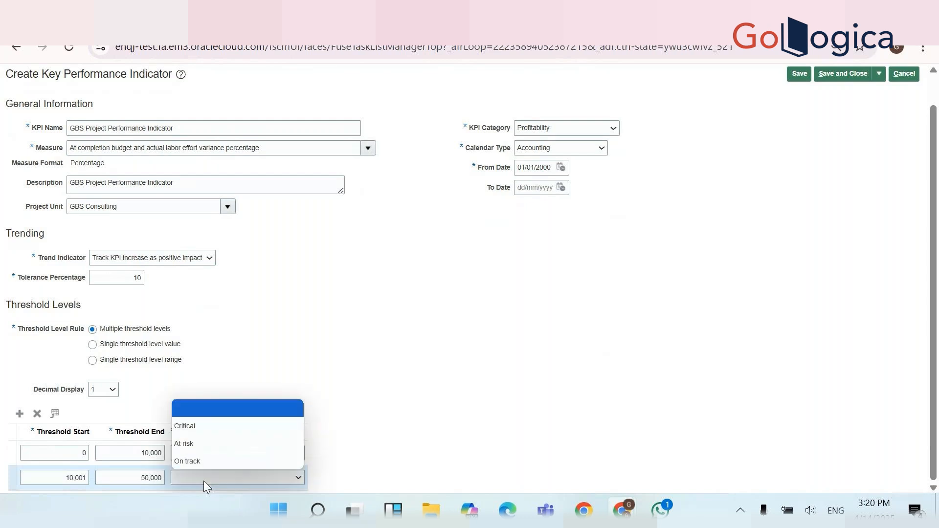
{"action": "left_click", "coordinate": [195, 445]}
Add a third threshold level from 50,001 to 120,000 with the status indicator Critical
{"action": "left_click", "coordinate": [19, 414]}
{"action": "left_click_drag", "start_coordinate": [935, 452], "coordinate": [934, 474]}
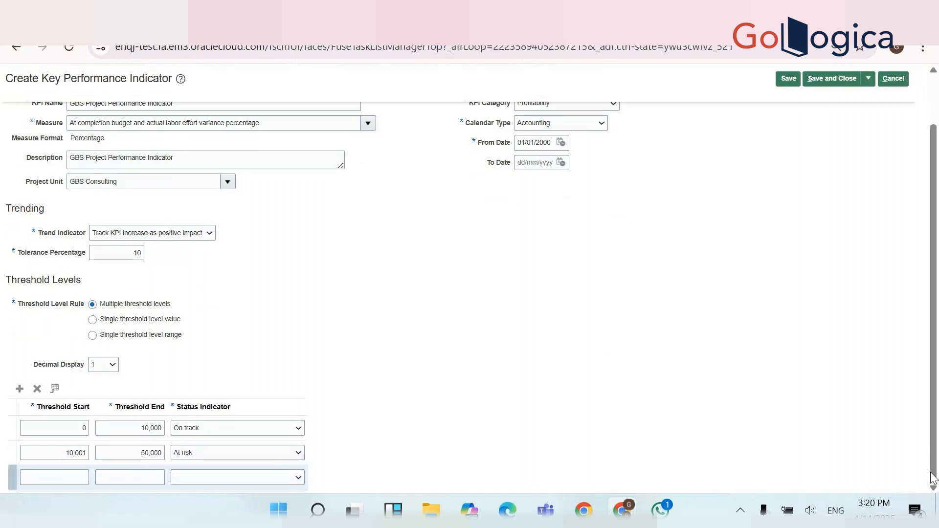
{"action": "left_click", "coordinate": [44, 478]}
{"action": "type", "text": "50,001"}
{"action": "key", "text": "Tab"}
{"action": "type", "text": "120,00"}
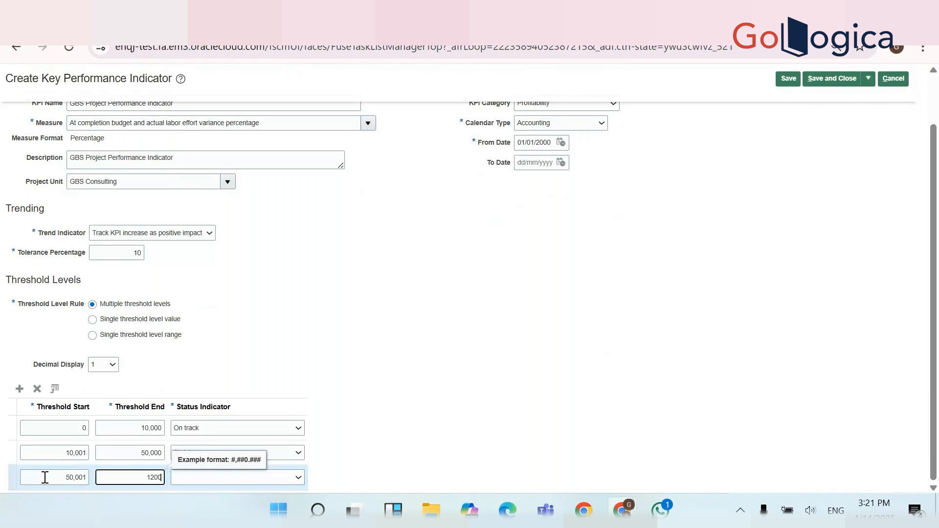
{"action": "type", "text": "00"}
{"action": "key", "text": "Tab"}
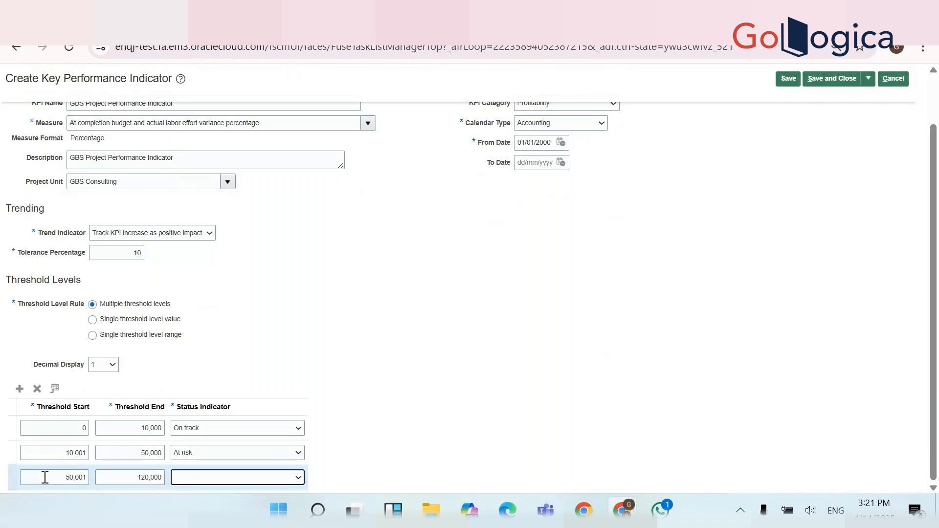
{"action": "left_click", "coordinate": [210, 473]}
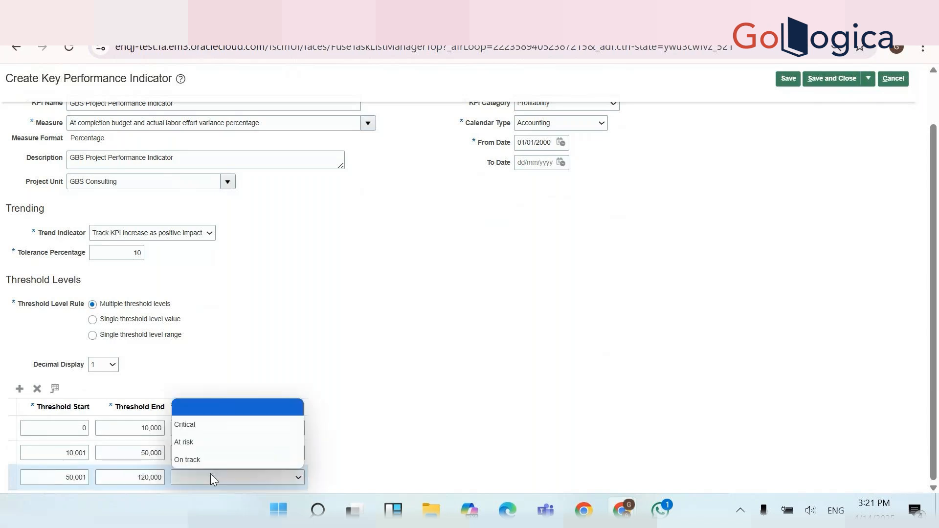
{"action": "left_click", "coordinate": [203, 428]}
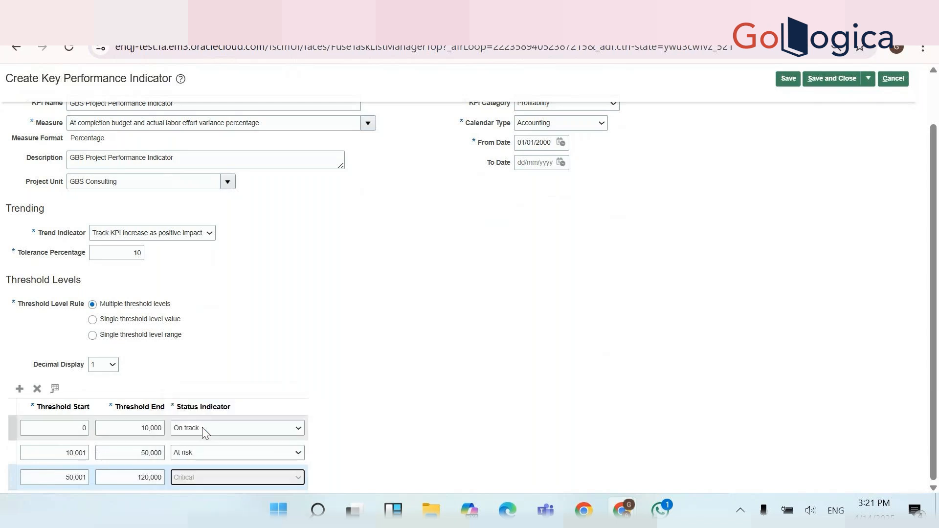
Save and close the new KPI and return to the Project Financial Management setup tasks
{"action": "left_click", "coordinate": [932, 109]}
{"action": "left_click_drag", "start_coordinate": [933, 108], "coordinate": [933, 87]}
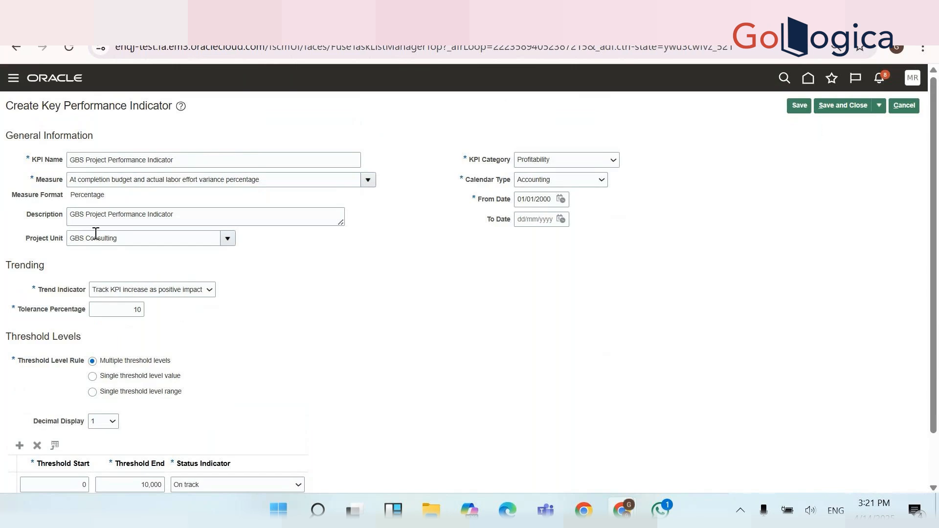
{"action": "left_click", "coordinate": [798, 106]}
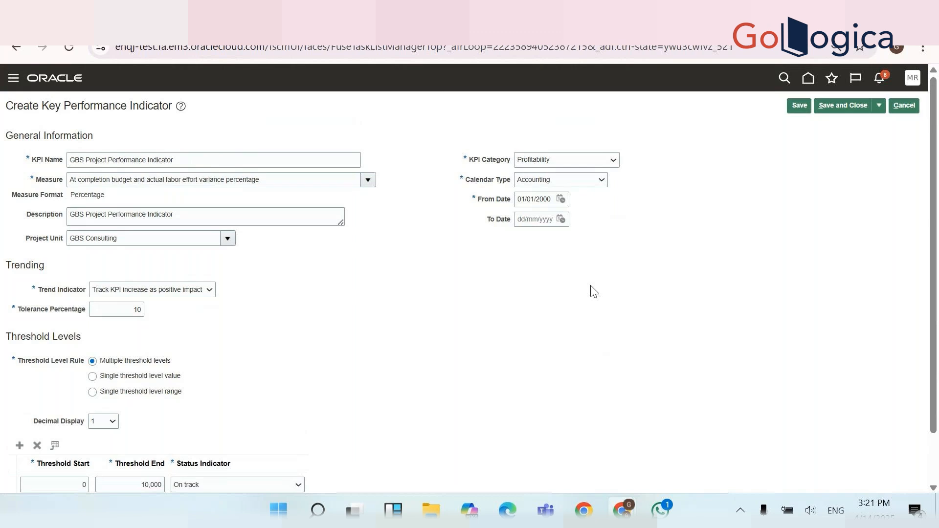
{"action": "left_click", "coordinate": [800, 107]}
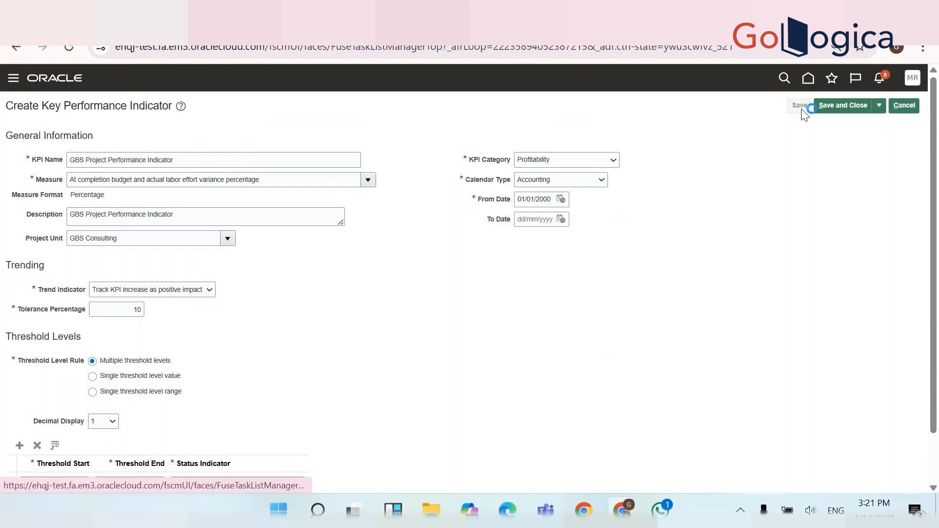
{"action": "left_click", "coordinate": [860, 109]}
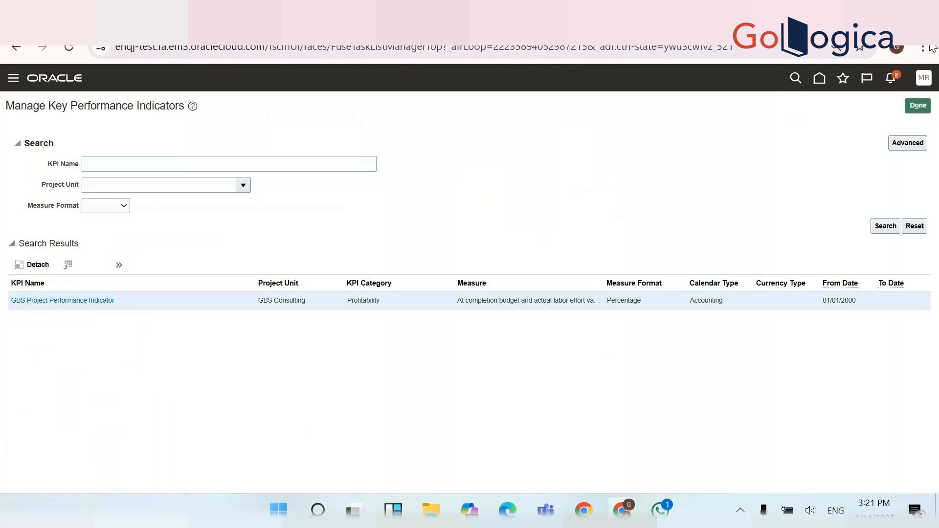
{"action": "left_click", "coordinate": [920, 106]}
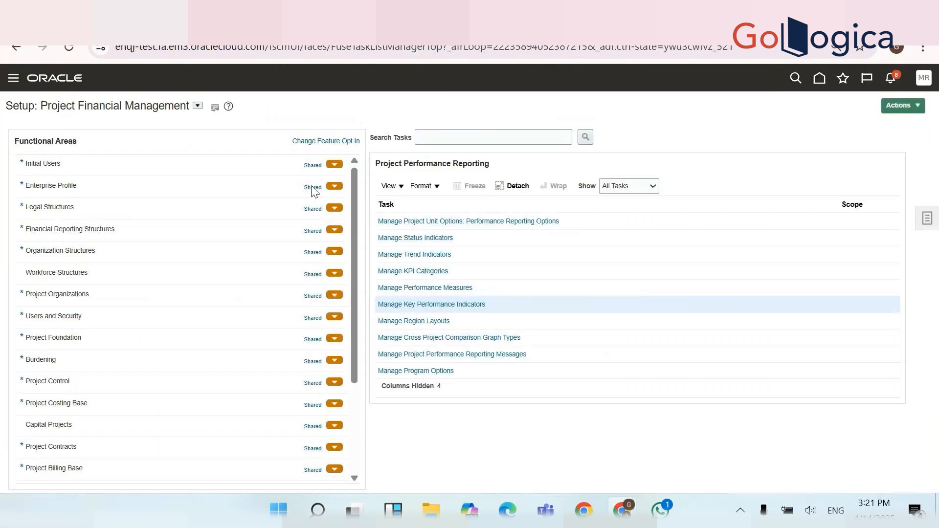
Open the Manage Project Templates task from the Project Foundation functional area
{"action": "left_click", "coordinate": [34, 338]}
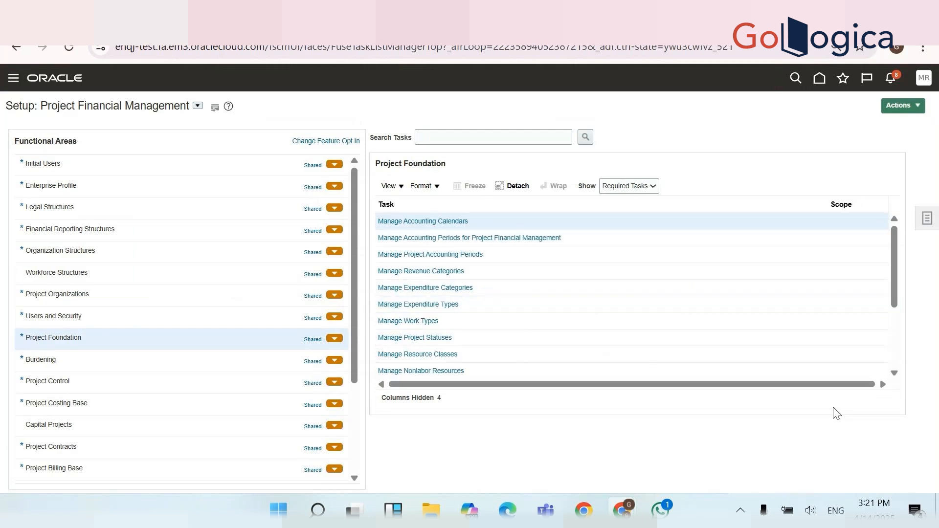
{"action": "left_click", "coordinate": [894, 355]}
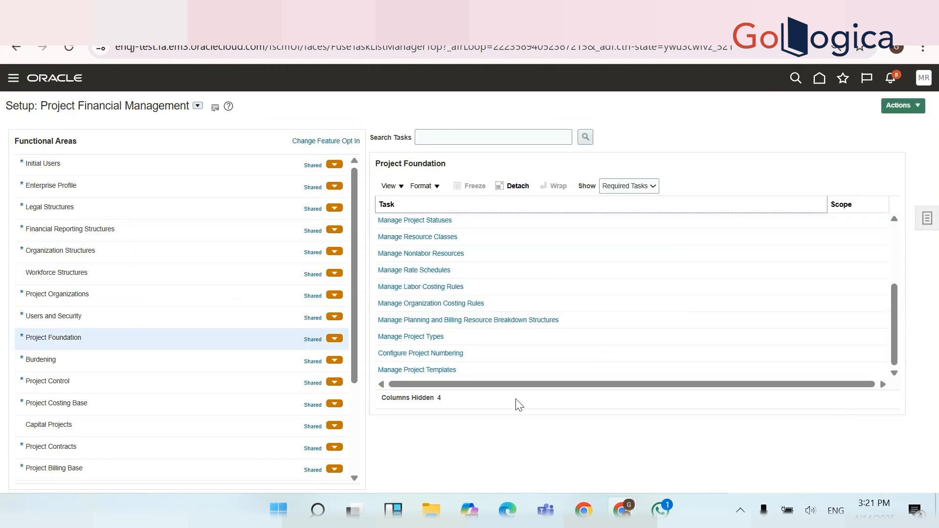
{"action": "left_click", "coordinate": [448, 370]}
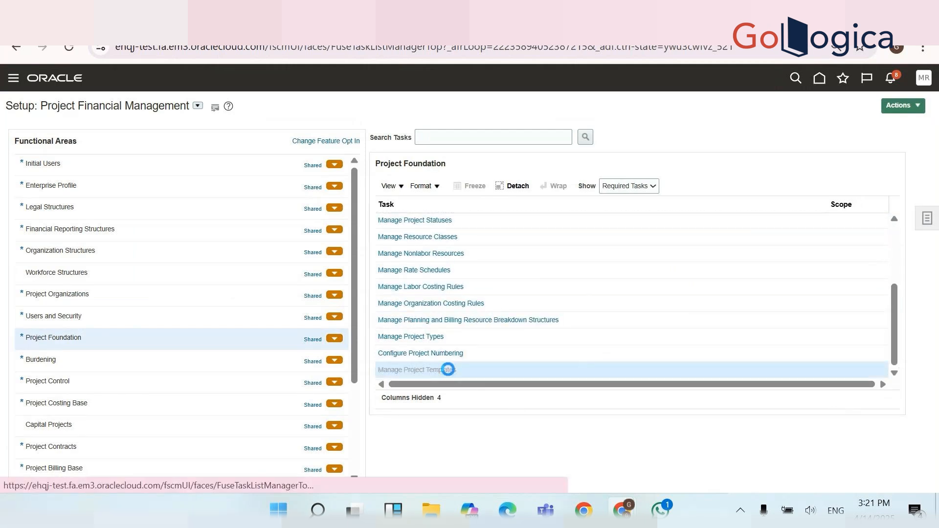
Search for project templates whose name starts with GBS and open GBS OH Template for editing
{"action": "left_click", "coordinate": [268, 167]}
{"action": "type", "text": "GBS"}
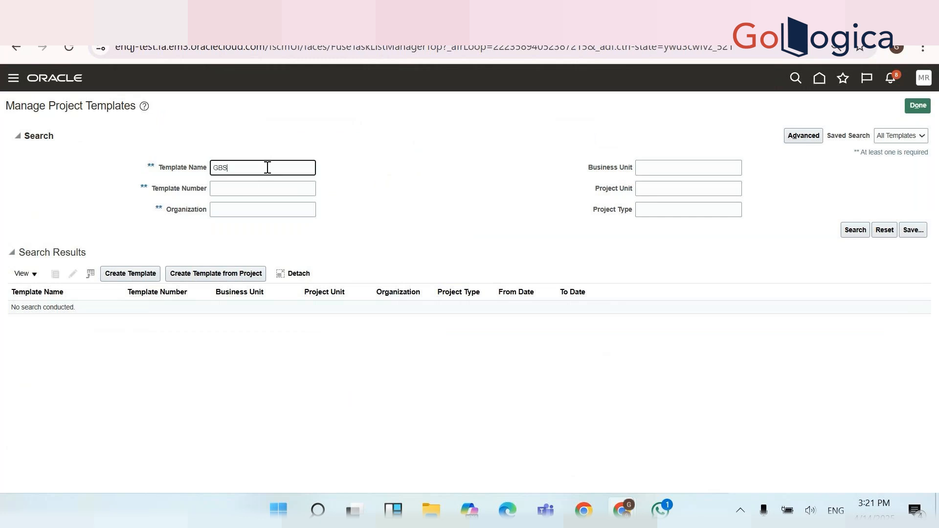
{"action": "key", "text": "Return"}
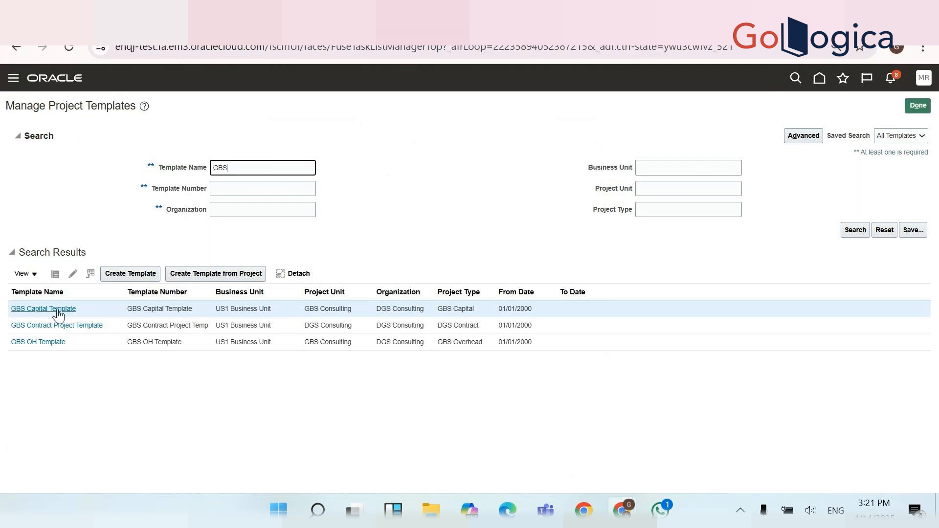
{"action": "left_click", "coordinate": [50, 344]}
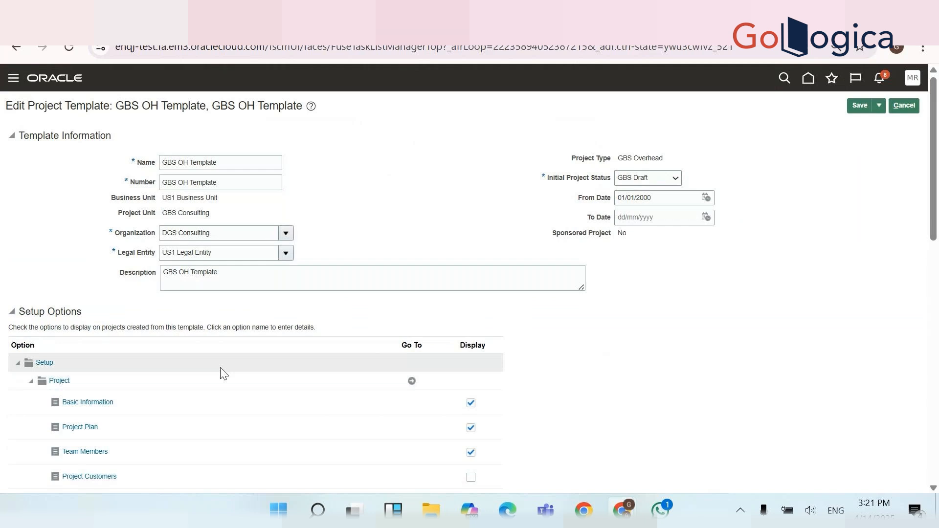
Collapse the Project and Financial setup options and open the template's Key Performance Indicators option under Reporting
{"action": "left_click", "coordinate": [935, 277]}
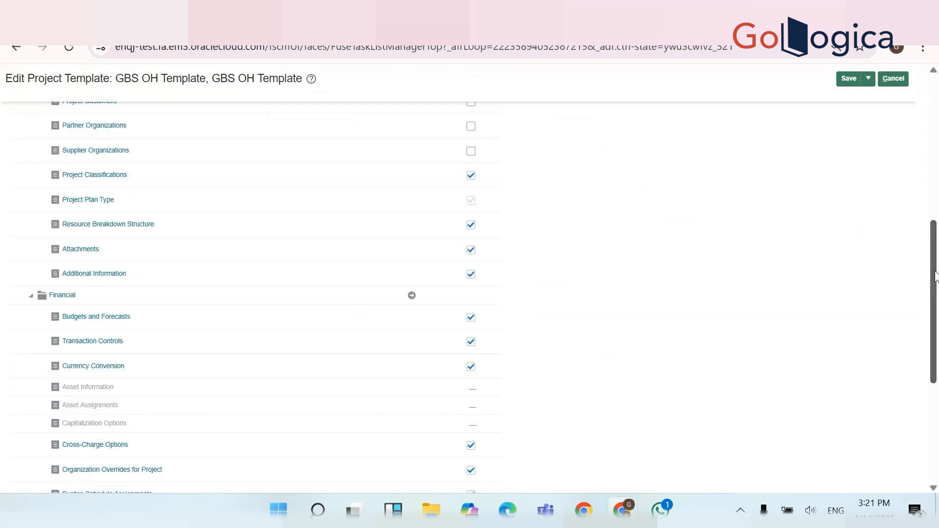
{"action": "scroll", "coordinate": [489, 234], "scroll_direction": "up", "scroll_amount": 4}
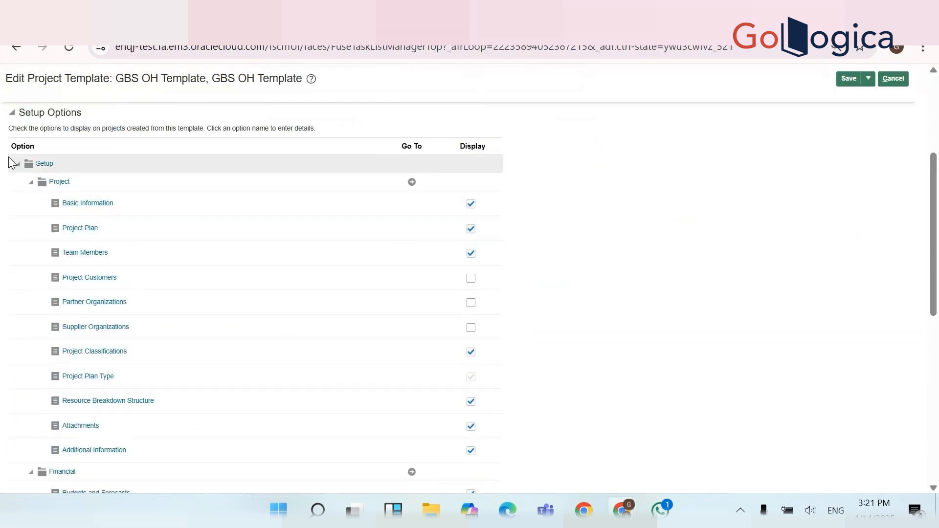
{"action": "left_click", "coordinate": [19, 168]}
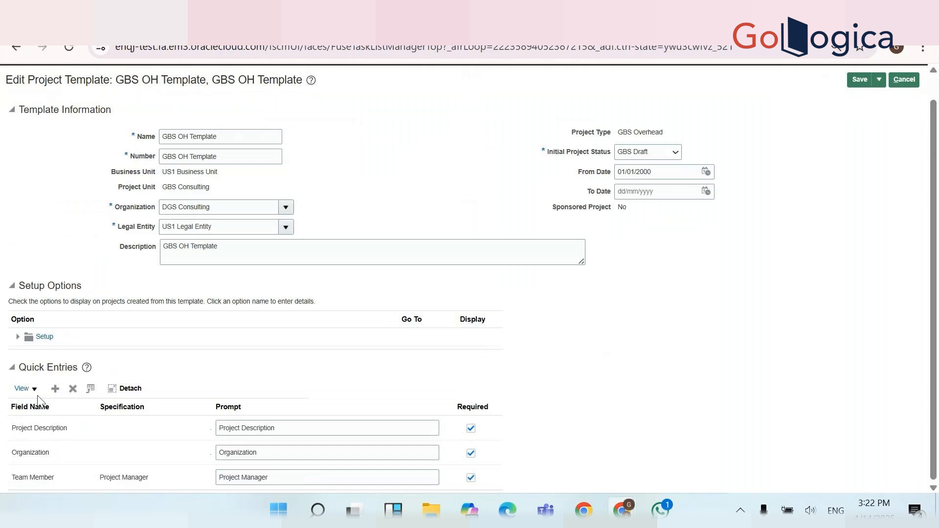
{"action": "left_click", "coordinate": [17, 343]}
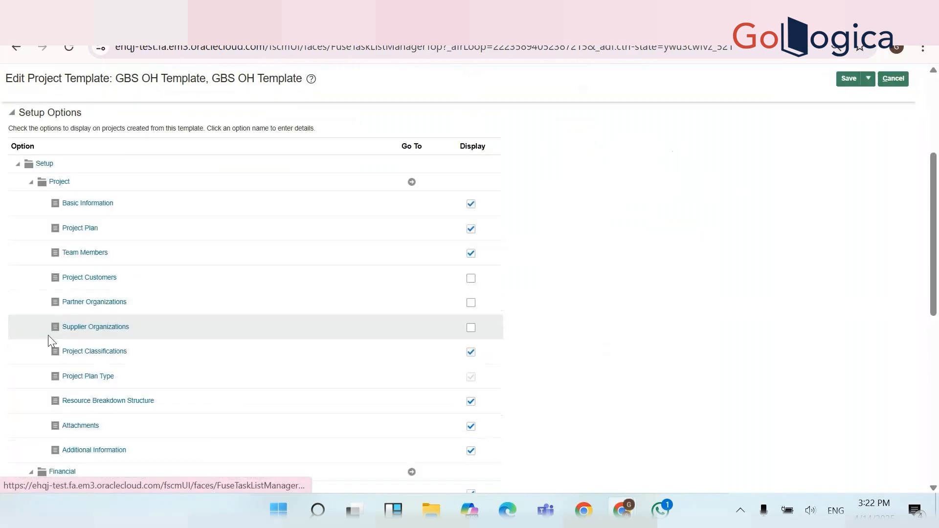
{"action": "left_click", "coordinate": [30, 184]}
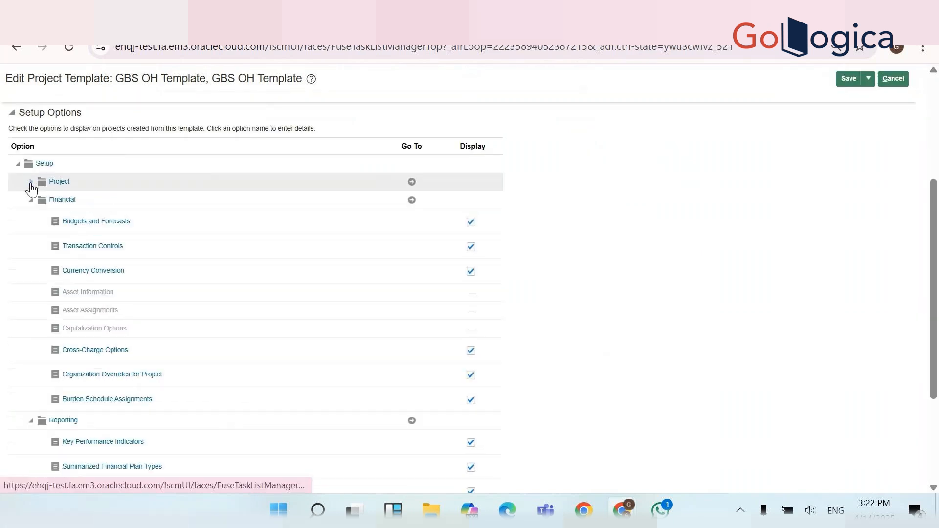
{"action": "left_click", "coordinate": [31, 203]}
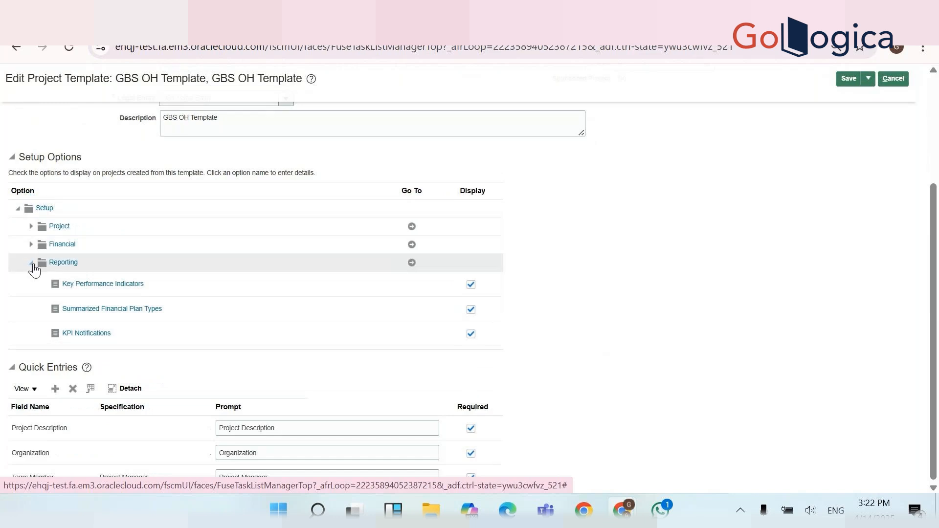
{"action": "left_click", "coordinate": [92, 284]}
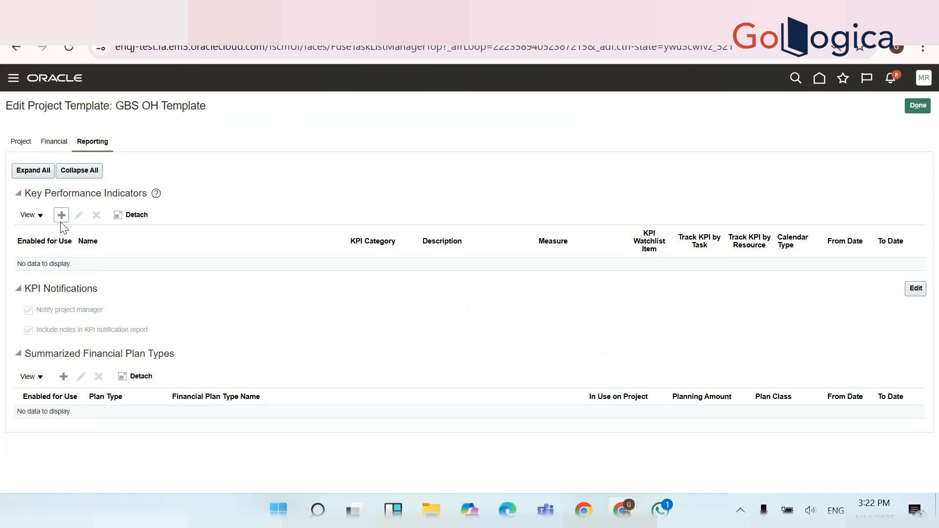
Add the GBS Project Performance Indicator KPI to the template, tracked by task and by resource and enabled as a KPI watchlist item
{"action": "left_click", "coordinate": [62, 216]}
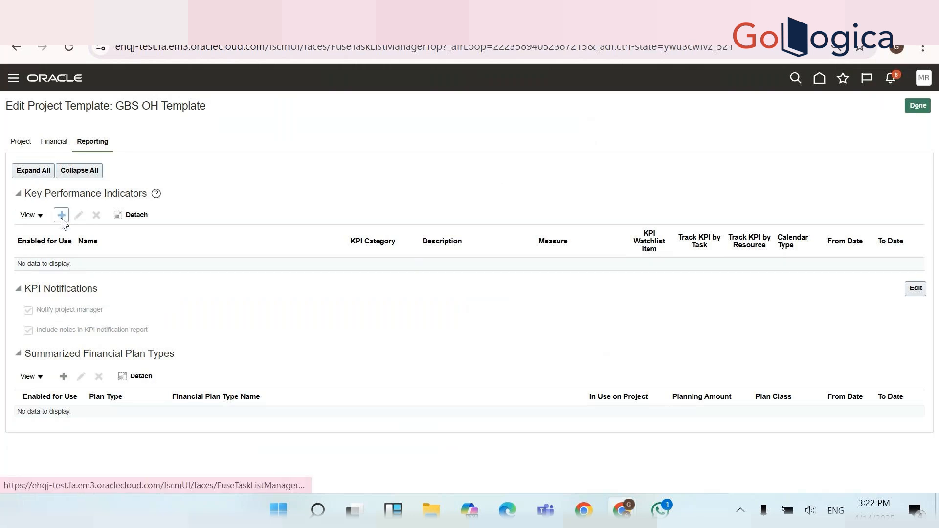
{"action": "type", "text": "GBS"}
{"action": "key", "text": "Tab"}
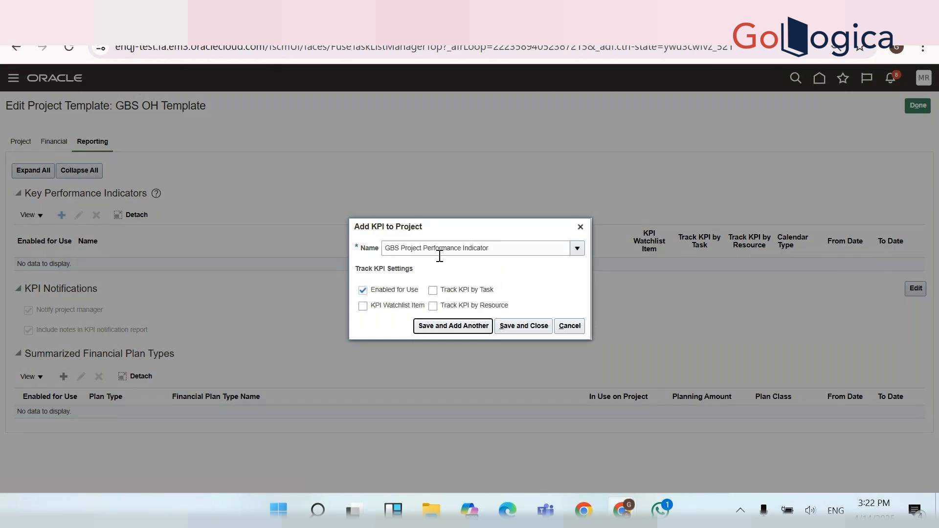
{"action": "left_click", "coordinate": [433, 290]}
{"action": "left_click", "coordinate": [433, 307]}
{"action": "left_click", "coordinate": [363, 307]}
{"action": "left_click", "coordinate": [523, 327]}
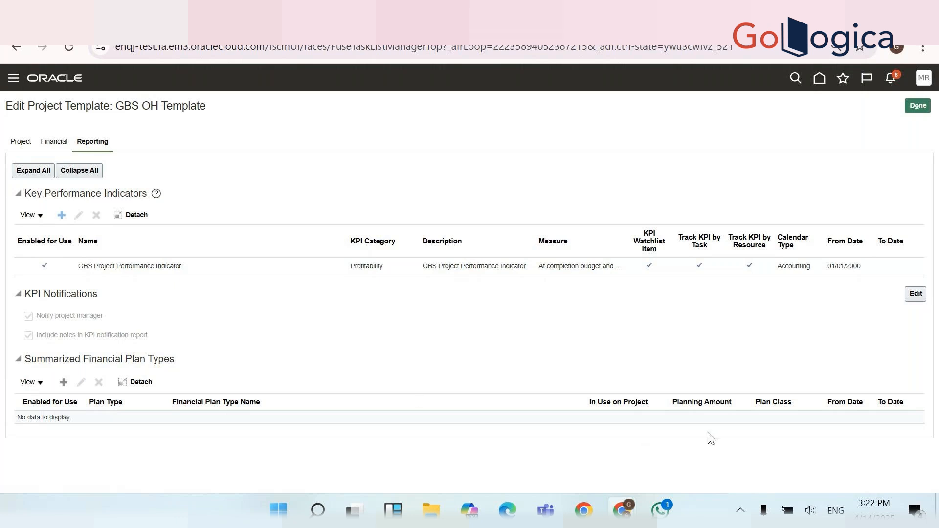
Finish the reporting options, save and close GBS OH Template, and return to the Project Financial Management setup tasks
{"action": "left_click", "coordinate": [915, 109]}
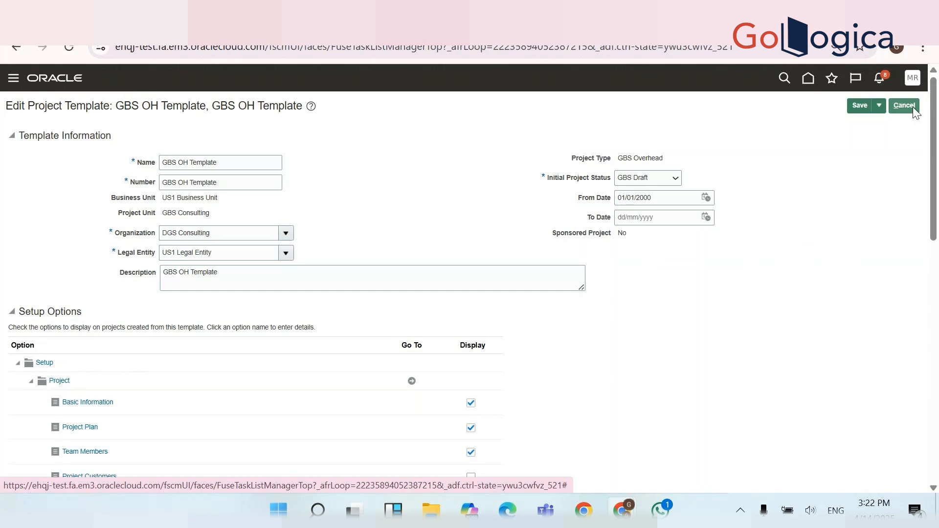
{"action": "left_click", "coordinate": [874, 107]}
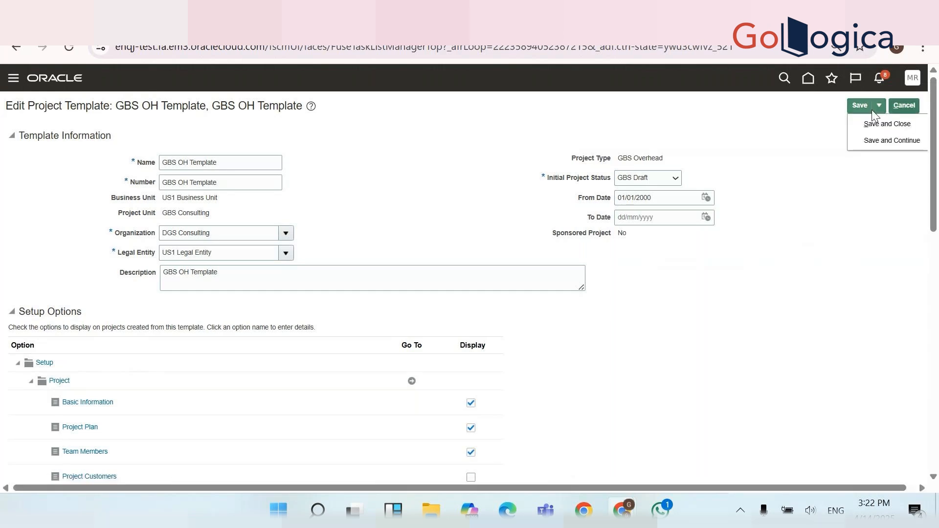
{"action": "left_click", "coordinate": [876, 124]}
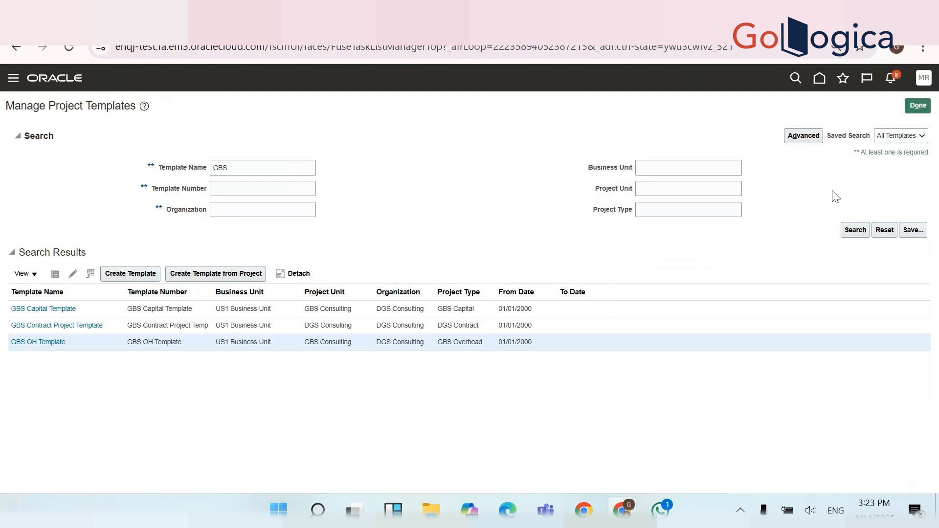
{"action": "left_click", "coordinate": [918, 106]}
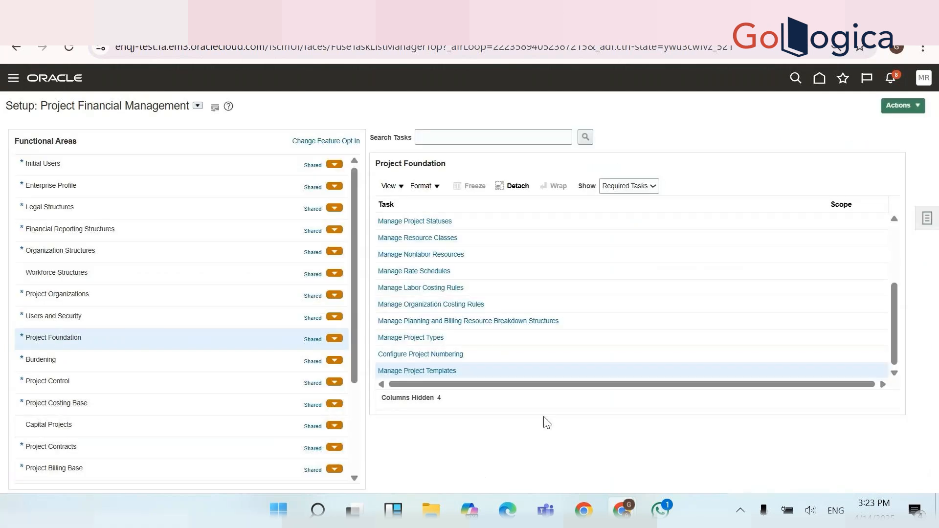
Start a new KPI from the Manage Key Performance Indicators task under Project Performance Reporting and set its category to Financials
{"action": "scroll", "coordinate": [360, 444], "scroll_direction": "down", "scroll_amount": 3}
{"action": "scroll", "coordinate": [359, 444], "scroll_direction": "down", "scroll_amount": 2}
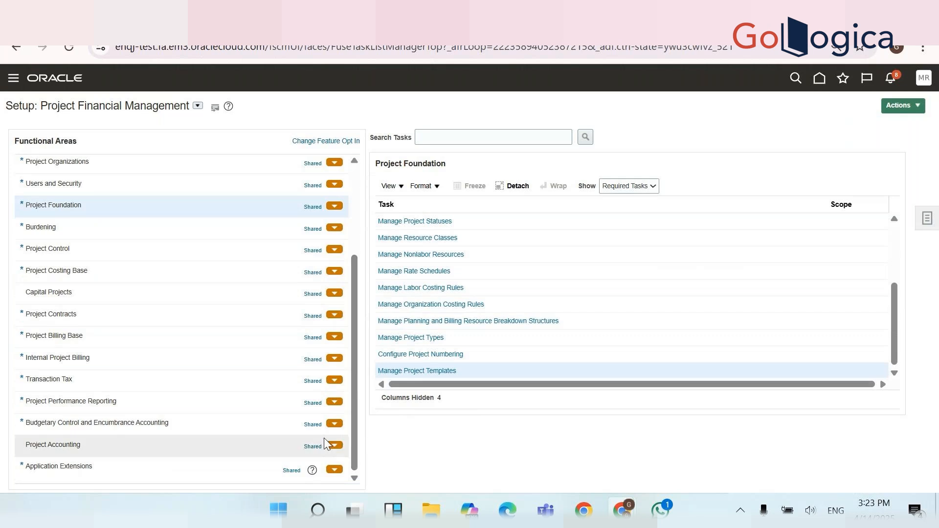
{"action": "left_click", "coordinate": [88, 401]}
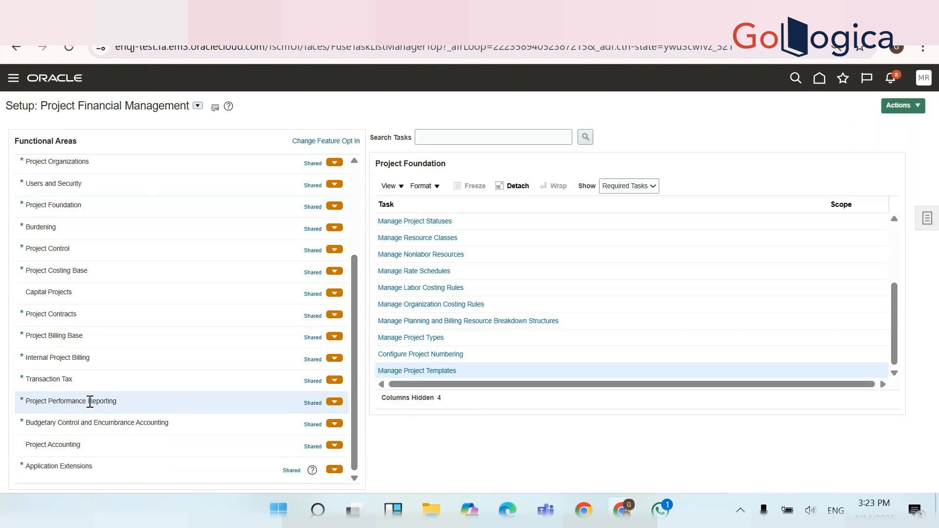
{"action": "left_click", "coordinate": [437, 222]}
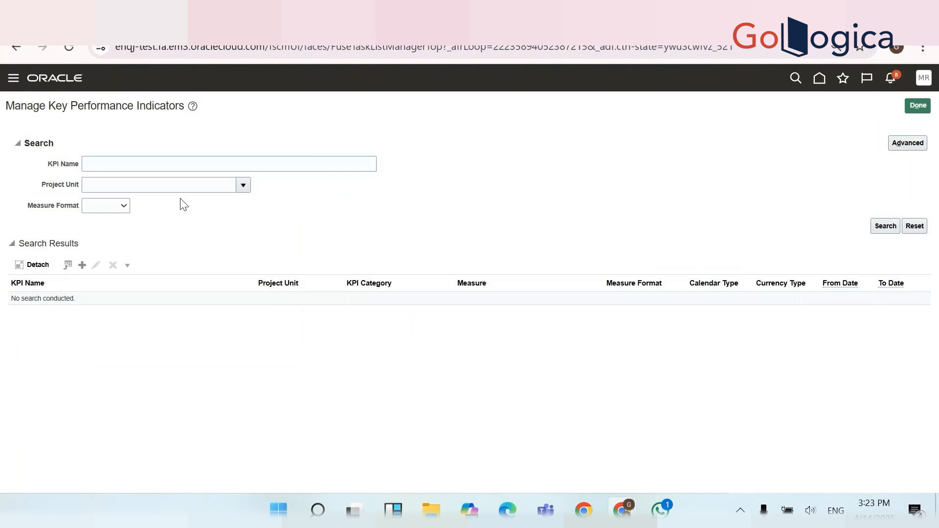
{"action": "left_click", "coordinate": [83, 265]}
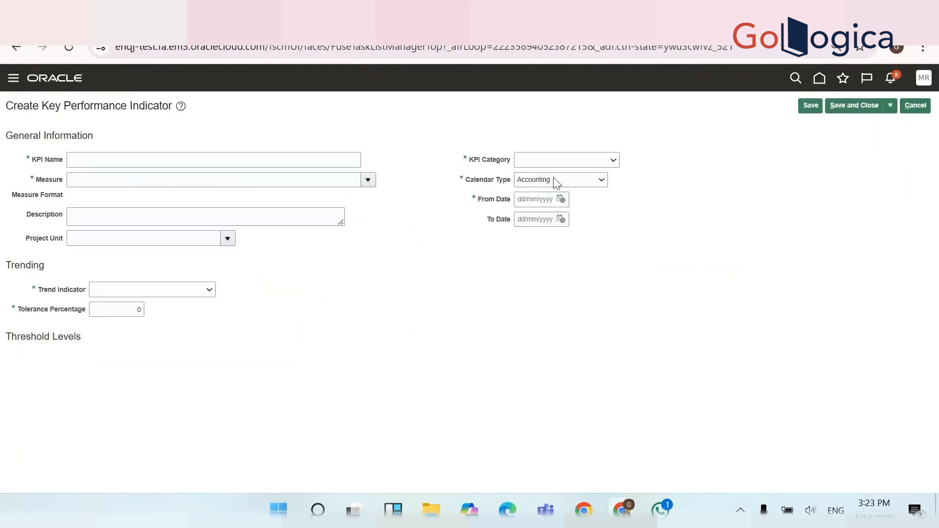
{"action": "left_click", "coordinate": [552, 159]}
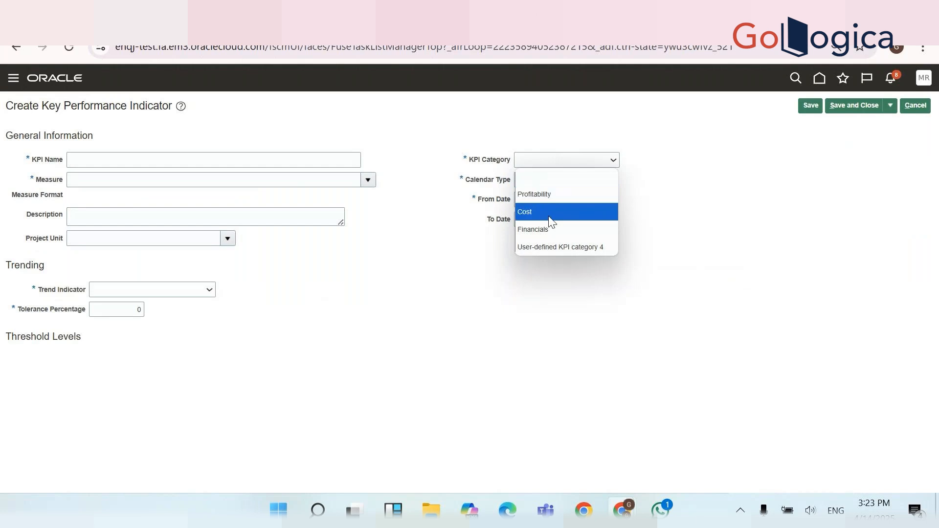
{"action": "left_click", "coordinate": [549, 230]}
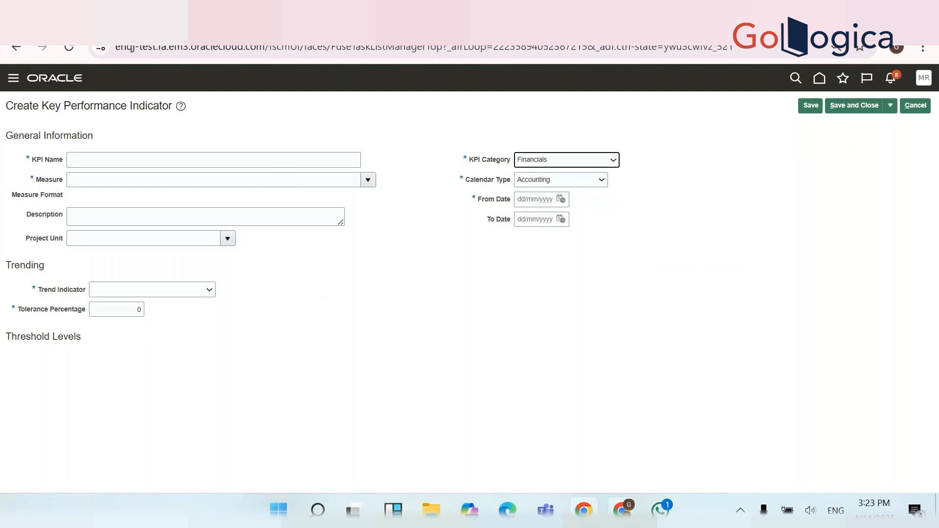
Switch to the PPM Class Notes 2025 spreadsheet in Google Sheets and review the Project Performance Reporting, PPM Workflow setup and Testing items
{"action": "key", "text": "alt+Tab"}
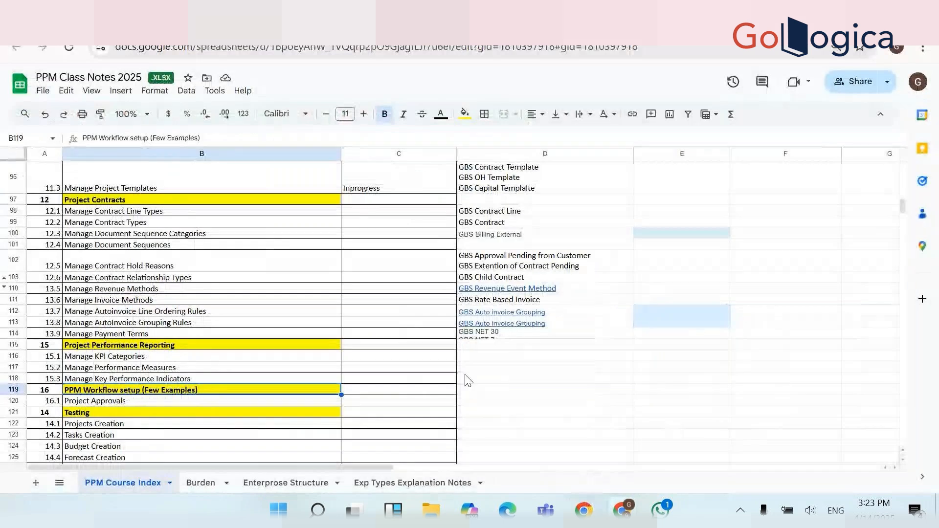
{"action": "left_click", "coordinate": [518, 358]}
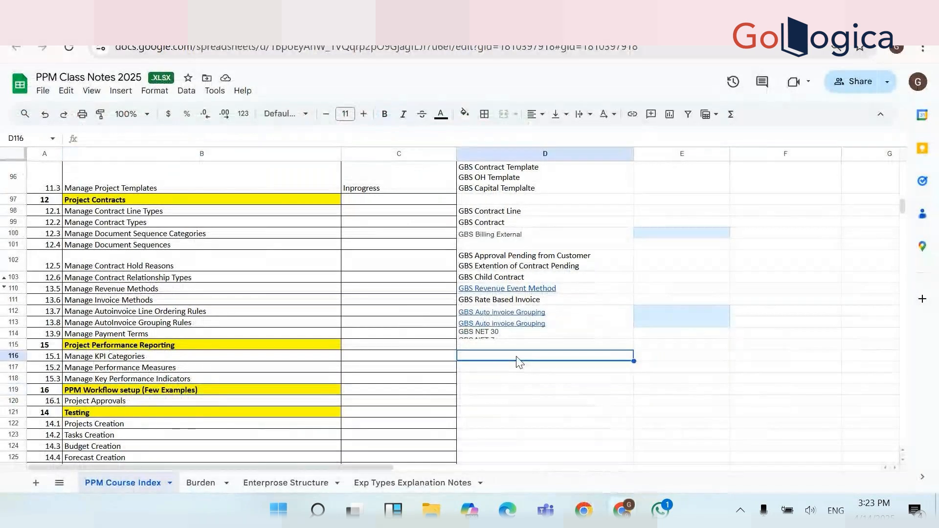
{"action": "left_click", "coordinate": [483, 368]}
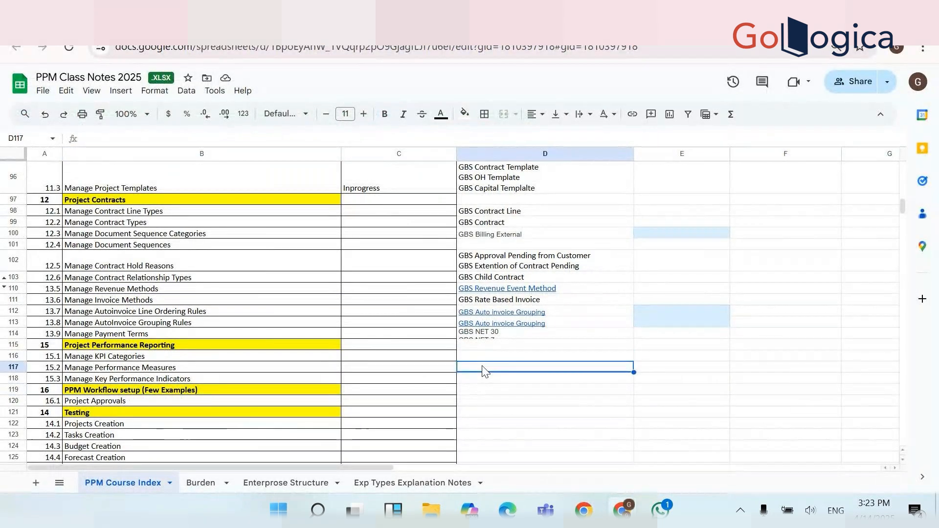
{"action": "left_click", "coordinate": [476, 381]}
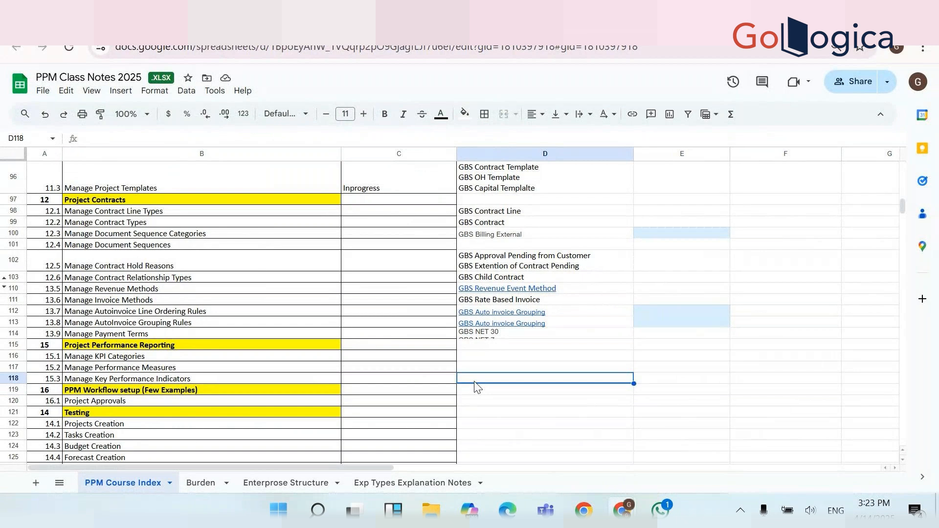
{"action": "left_click", "coordinate": [346, 401]}
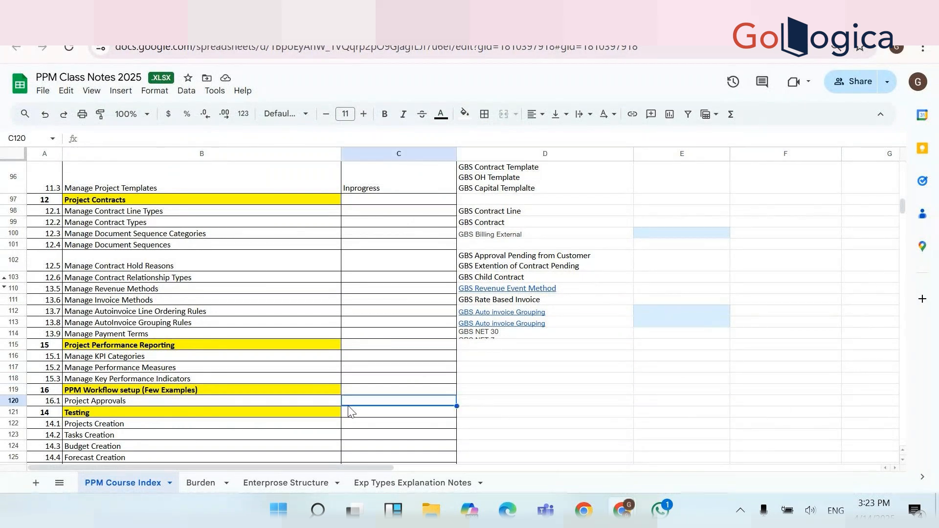
{"action": "key", "text": "Down"}
{"action": "key", "text": "Down"}
{"action": "key", "text": "Down"}
{"action": "key", "text": "Down"}
{"action": "key", "text": "Down"}
{"action": "key", "text": "Down"}
{"action": "key", "text": "Down"}
{"action": "key", "text": "Down"}
{"action": "key", "text": "Down"}
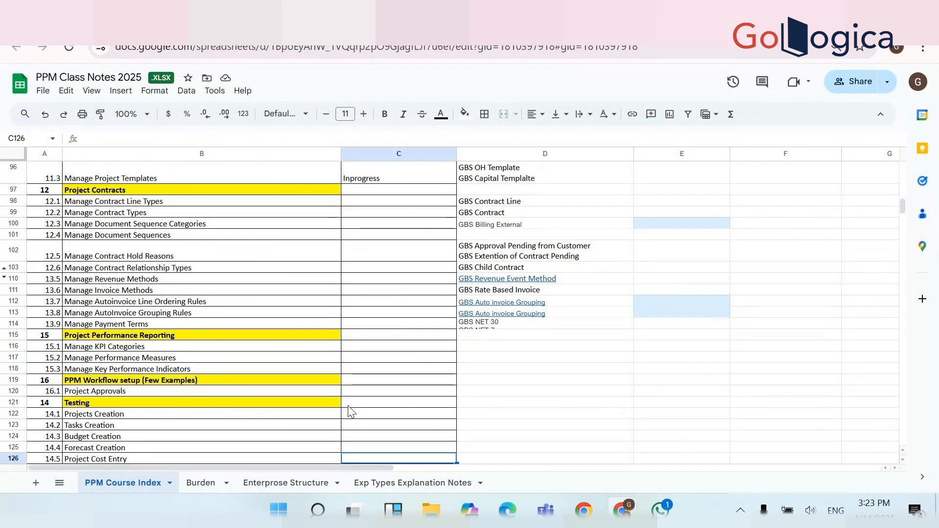
{"action": "key", "text": "Down"}
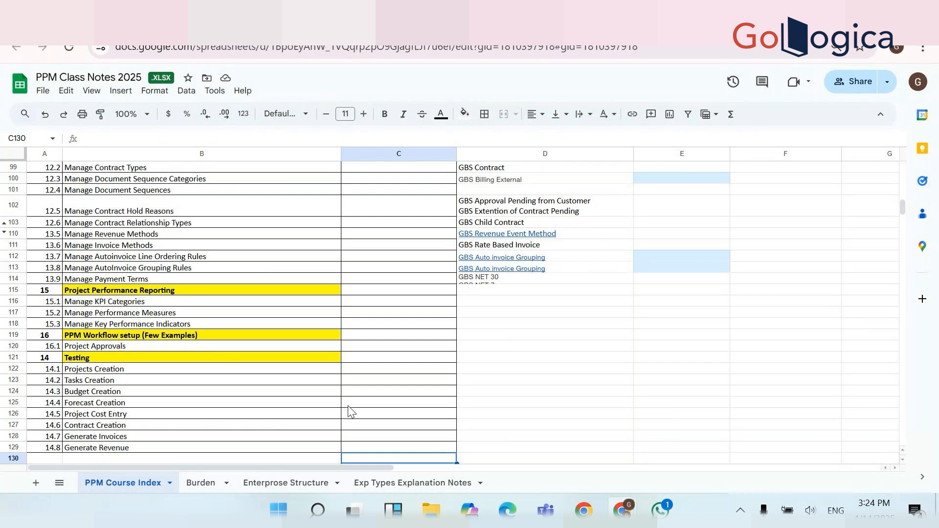
{"action": "key", "text": "XF86AudioRaiseVolume"}
{"action": "key", "text": "XF86AudioRaiseVolume"}
{"action": "key", "text": "XF86AudioRaiseVolume"}
{"action": "key", "text": "XF86AudioRaiseVolume"}
{"action": "key", "text": "XF86AudioRaiseVolume"}
{"action": "key", "text": "XF86AudioRaiseVolume"}
{"action": "key", "text": "XF86AudioRaiseVolume"}
{"action": "key", "text": "XF86AudioRaiseVolume"}
{"action": "key", "text": "XF86AudioRaiseVolume"}
{"action": "key", "text": "XF86AudioRaiseVolume"}
{"action": "key", "text": "XF86AudioRaiseVolume"}
{"action": "key", "text": "XF86AudioRaiseVolume"}
{"action": "key", "text": "XF86AudioRaiseVolume"}
{"action": "key", "text": "XF86AudioRaiseVolume"}
{"action": "key", "text": "XF86AudioRaiseVolume"}
{"action": "key", "text": "XF86AudioRaiseVolume"}
{"action": "key", "text": "XF86AudioRaiseVolume"}
{"action": "key", "text": "XF86AudioRaiseVolume"}
{"action": "key", "text": "XF86AudioRaiseVolume"}
{"action": "key", "text": "XF86AudioRaiseVolume"}
{"action": "key", "text": "XF86AudioRaiseVolume"}
{"action": "key", "text": "XF86AudioRaiseVolume"}
{"action": "key", "text": "XF86AudioRaiseVolume"}
{"action": "key", "text": "XF86AudioRaiseVolume"}
{"action": "key", "text": "XF86AudioRaiseVolume"}
{"action": "key", "text": "XF86AudioRaiseVolume"}
{"action": "key", "text": "XF86AudioRaiseVolume"}
{"action": "key", "text": "XF86AudioRaiseVolume"}
{"action": "key", "text": "XF86AudioRaiseVolume"}
{"action": "key", "text": "XF86AudioRaiseVolume"}
{"action": "key", "text": "XF86AudioRaiseVolume"}
{"action": "key", "text": "XF86AudioRaiseVolume"}
Review the Status column of the PPM Course Index from Manage Invoice Methods up to the first row
{"action": "left_click", "coordinate": [371, 247]}
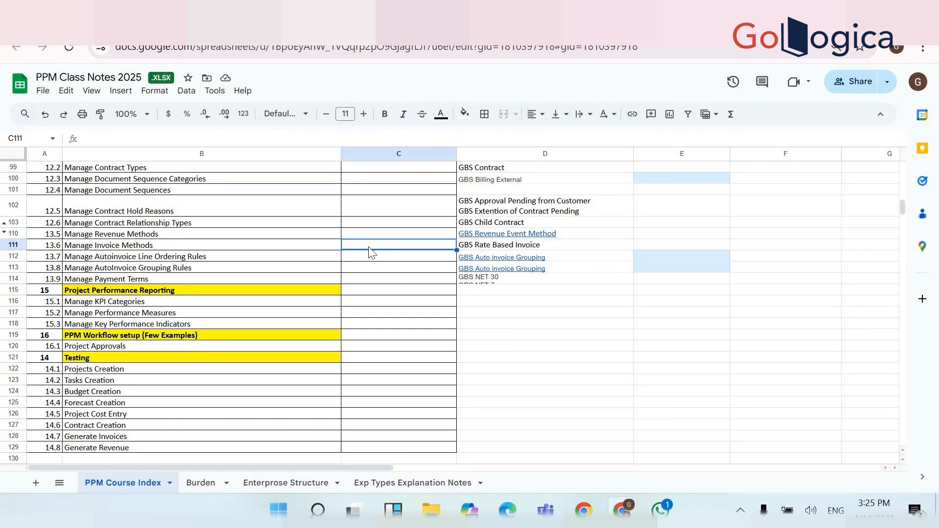
{"action": "key", "text": "Up"}
{"action": "key", "text": "Up"}
{"action": "key", "text": "Up"}
{"action": "key", "text": "Up"}
{"action": "key", "text": "Up"}
{"action": "key", "text": "Up"}
{"action": "key", "text": "Up"}
{"action": "key", "text": "Up"}
{"action": "key", "text": "Up"}
{"action": "key", "text": "Up"}
{"action": "key", "text": "Up"}
{"action": "key", "text": "Up"}
{"action": "key", "text": "Up"}
{"action": "key", "text": "Up"}
{"action": "key", "text": "Up"}
{"action": "key", "text": "Up"}
{"action": "key", "text": "Up"}
{"action": "key", "text": "Up"}
{"action": "key", "text": "Up"}
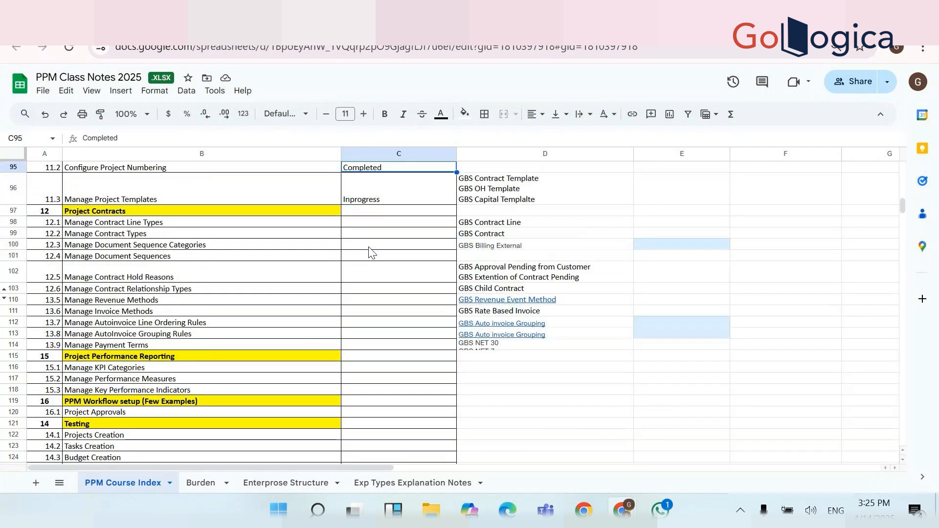
{"action": "key", "text": "Up"}
{"action": "key", "text": "Up"}
{"action": "key", "text": "Up"}
{"action": "key", "text": "Up"}
{"action": "key", "text": "Up"}
{"action": "key", "text": "Up"}
{"action": "key", "text": "Up"}
{"action": "key", "text": "Up"}
{"action": "key", "text": "Up"}
{"action": "key", "text": "Up"}
{"action": "key", "text": "Up"}
{"action": "key", "text": "Up"}
{"action": "key", "text": "Up"}
{"action": "key", "text": "Up"}
{"action": "key", "text": "Up"}
{"action": "key", "text": "Up"}
{"action": "key", "text": "Up"}
{"action": "key", "text": "Up"}
{"action": "key", "text": "Up"}
{"action": "key", "text": "Up"}
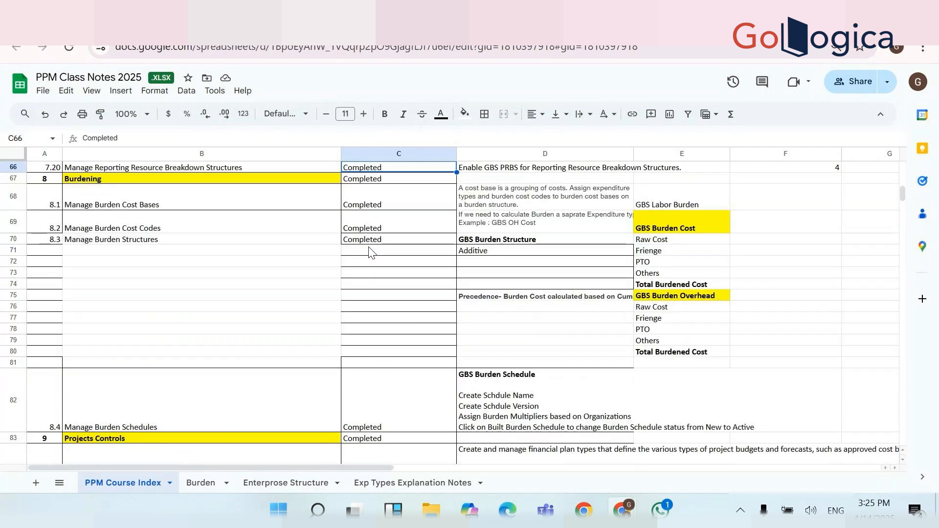
{"action": "key", "text": "Up"}
{"action": "key", "text": "Up"}
{"action": "key", "text": "Up"}
{"action": "key", "text": "Up"}
{"action": "key", "text": "Up"}
{"action": "key", "text": "Up"}
{"action": "key", "text": "Up"}
{"action": "key", "text": "Up"}
{"action": "key", "text": "Up"}
{"action": "key", "text": "Up"}
{"action": "key", "text": "Up"}
{"action": "key", "text": "Up"}
{"action": "key", "text": "Up"}
{"action": "key", "text": "Up"}
{"action": "key", "text": "Up"}
{"action": "key", "text": "Up"}
{"action": "key", "text": "Up"}
{"action": "key", "text": "Up"}
{"action": "key", "text": "Up"}
{"action": "key", "text": "Up"}
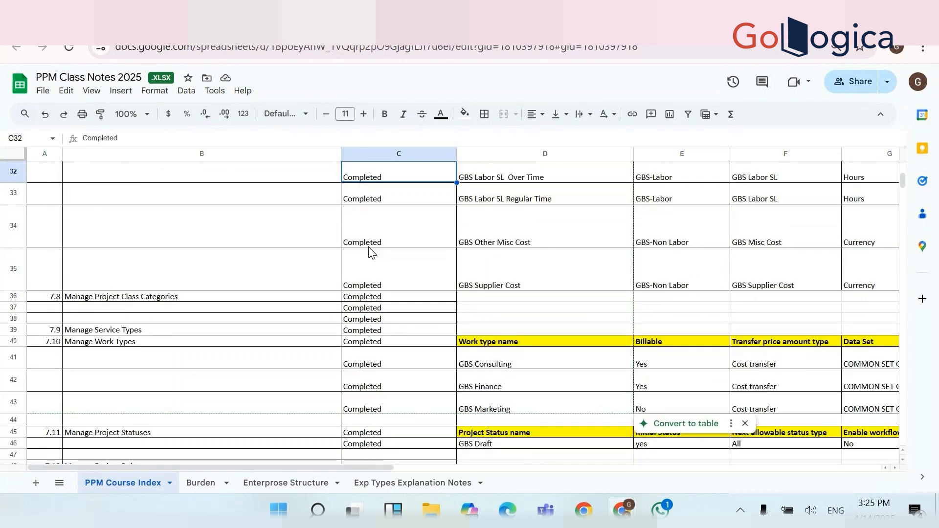
{"action": "key", "text": "Up"}
{"action": "key", "text": "Up"}
{"action": "key", "text": "Up"}
{"action": "key", "text": "Up"}
{"action": "key", "text": "Up"}
{"action": "key", "text": "Up"}
{"action": "key", "text": "Up"}
{"action": "key", "text": "Up"}
{"action": "key", "text": "Up"}
{"action": "key", "text": "Up"}
{"action": "key", "text": "Up"}
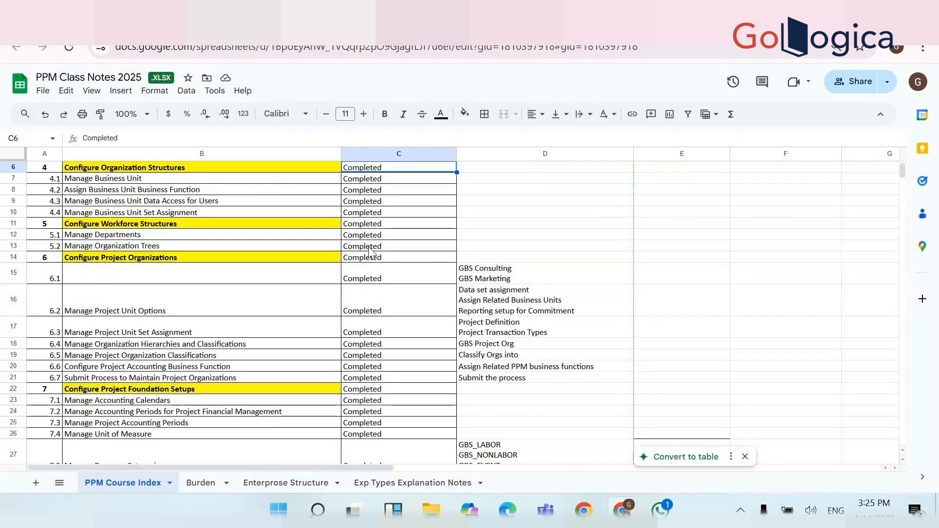
{"action": "key", "text": "Up"}
{"action": "key", "text": "Up"}
{"action": "key", "text": "Up"}
{"action": "key", "text": "Up"}
{"action": "key", "text": "Up"}
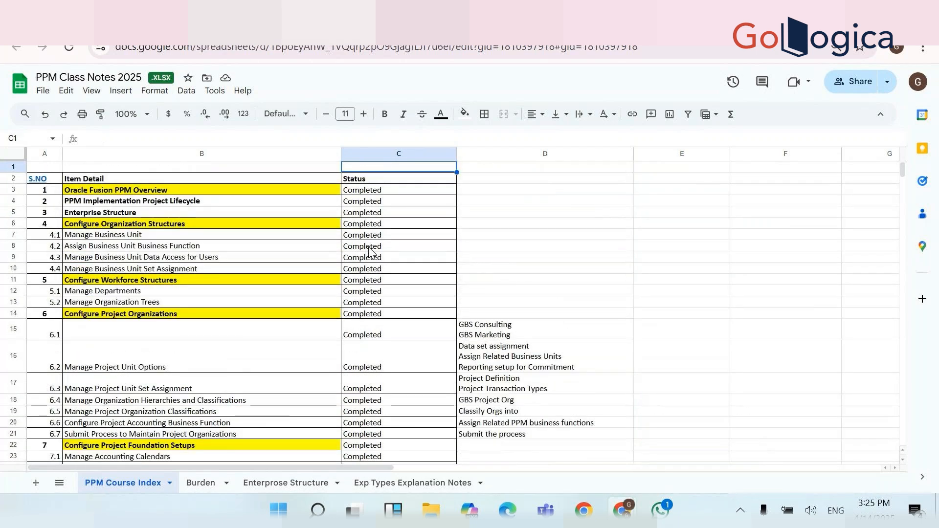